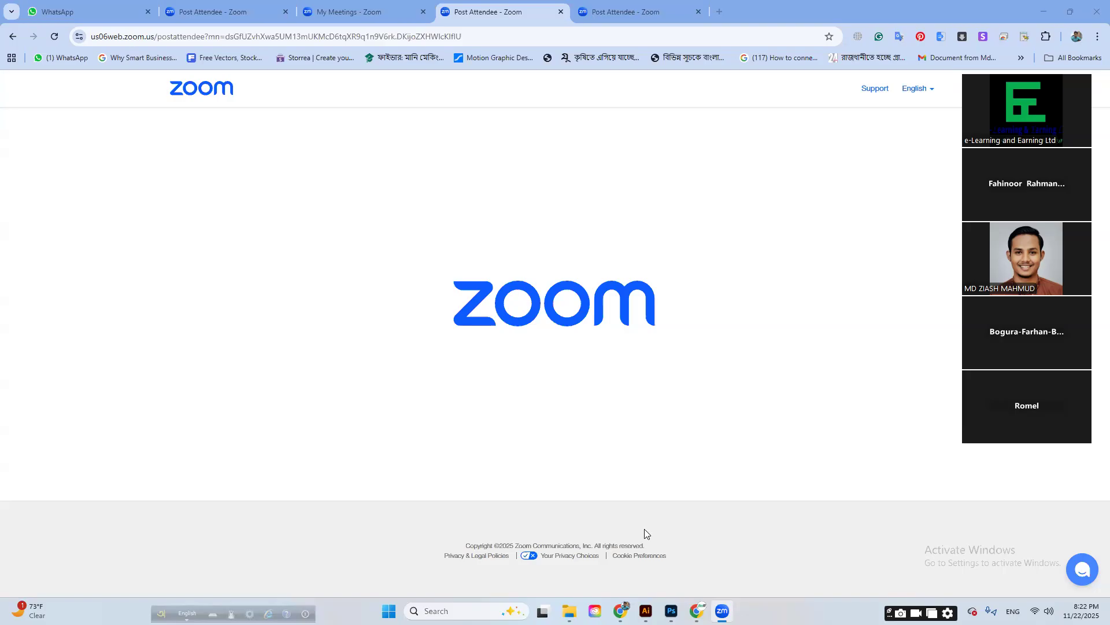
- Open a new browser tab and close the four leftover Zoom tabs
click(719, 14)
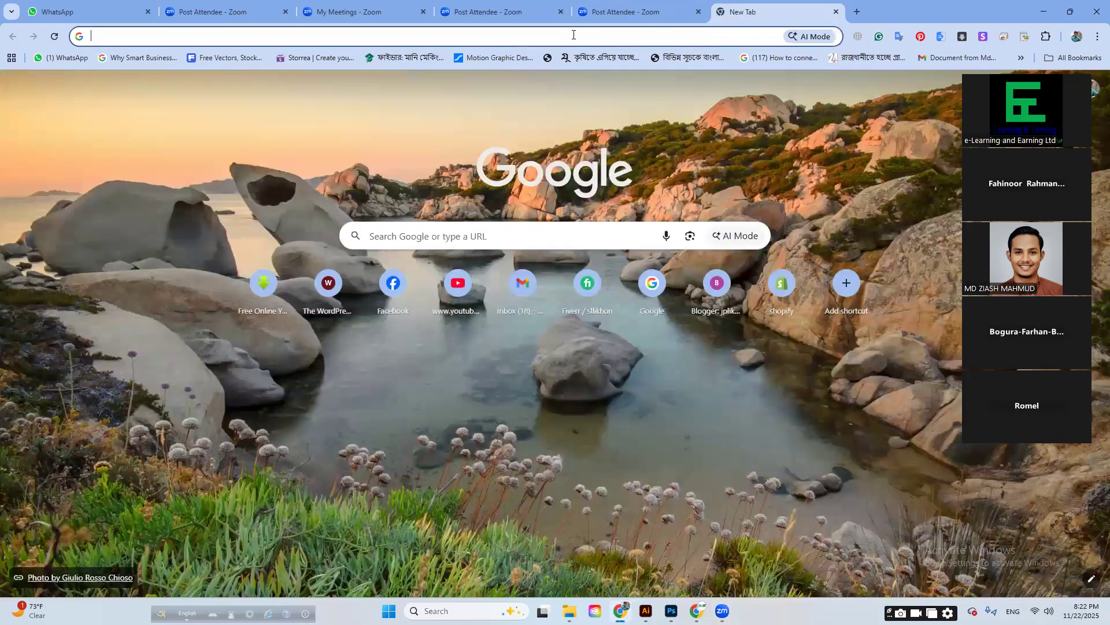
click(573, 35)
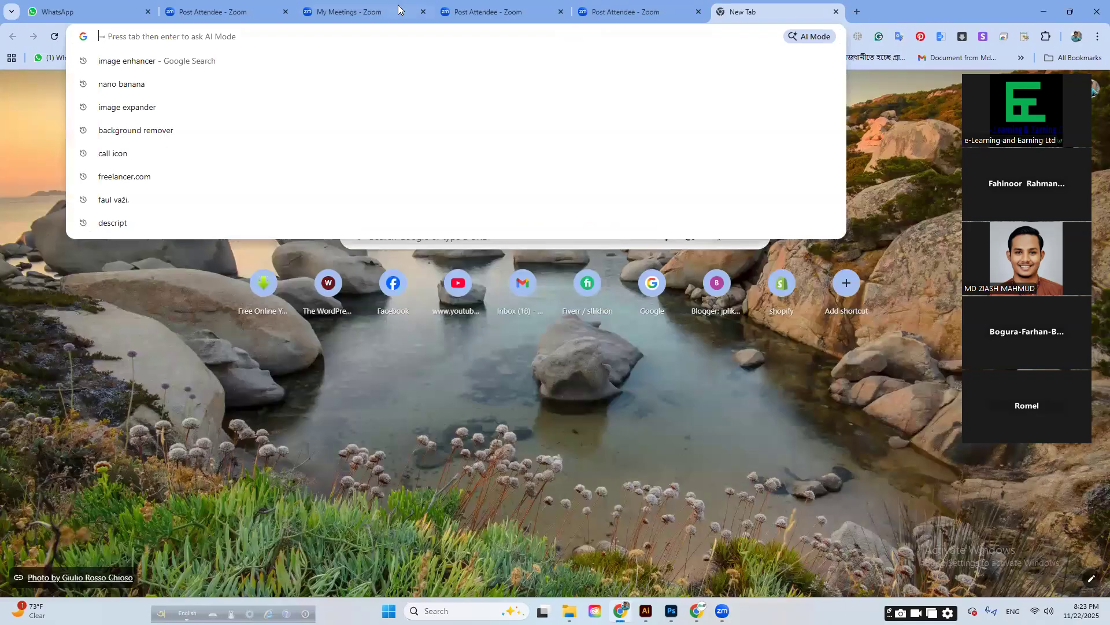
click(292, 12)
click(288, 12)
click(289, 11)
click(287, 12)
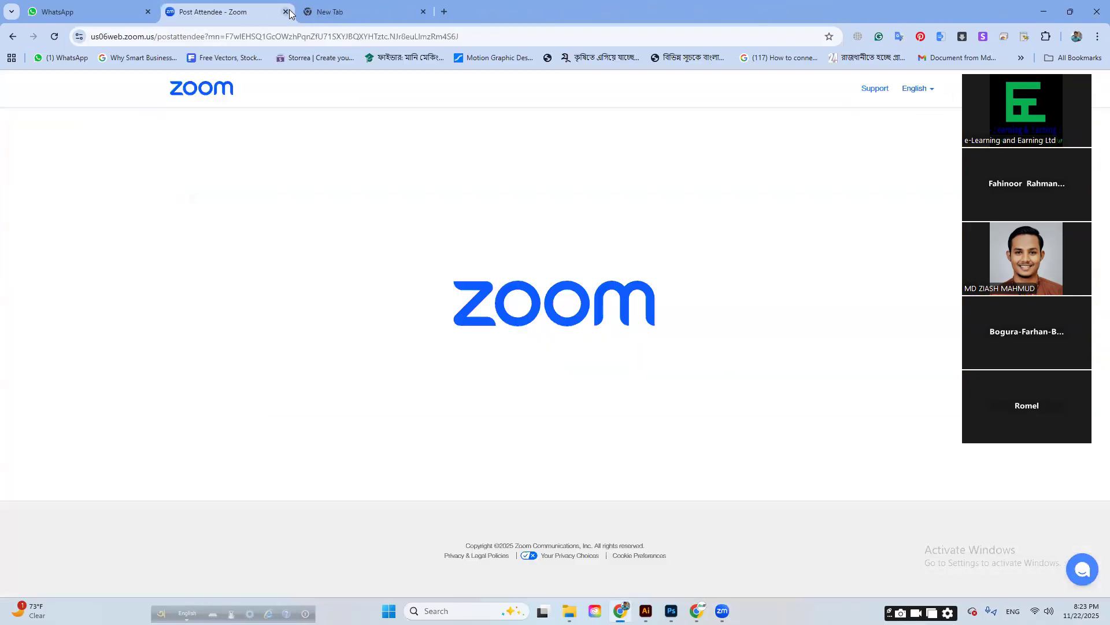
click(287, 12)
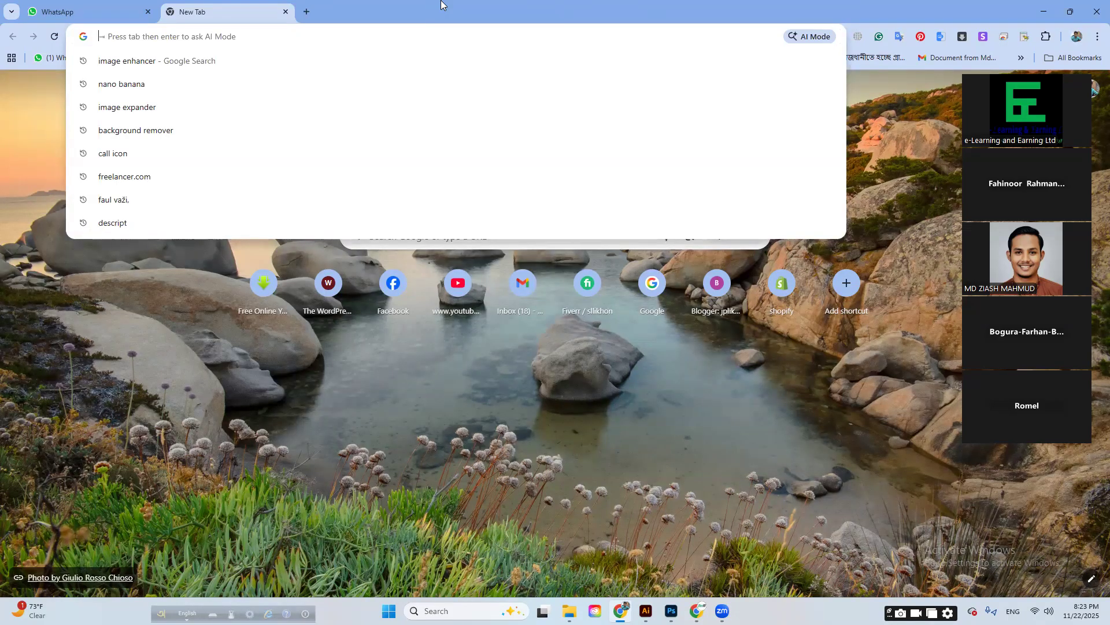
- Switch to Photoshop and close the application
click(671, 610)
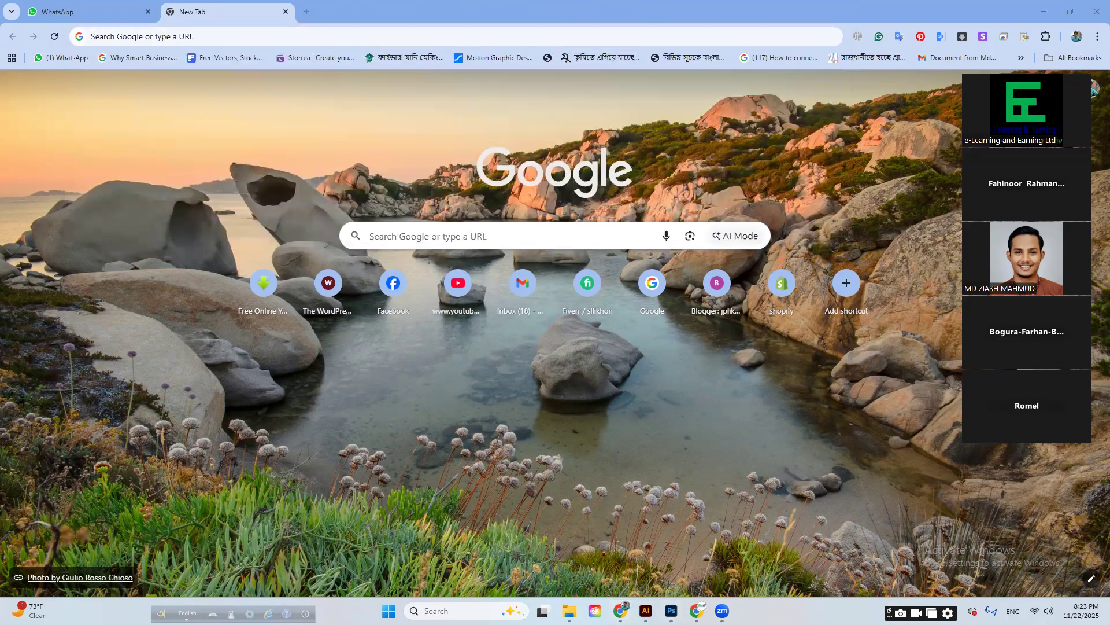
click(1093, 4)
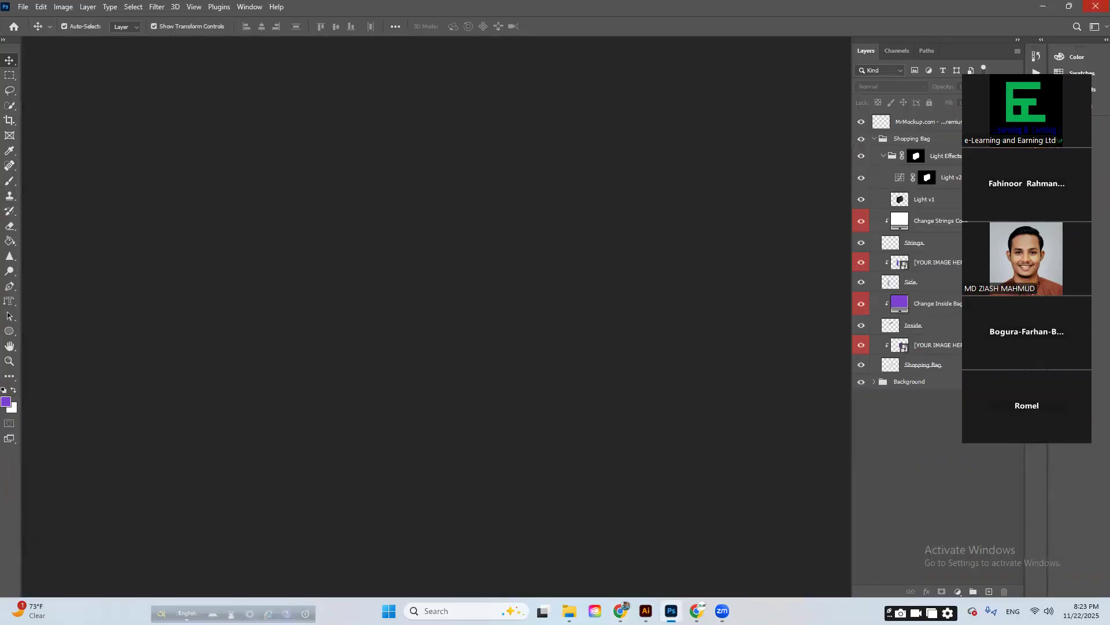
click(1095, 6)
- Switch to Illustrator and close all three open documents, saving the changes to the RGB document 1.ai
click(658, 611)
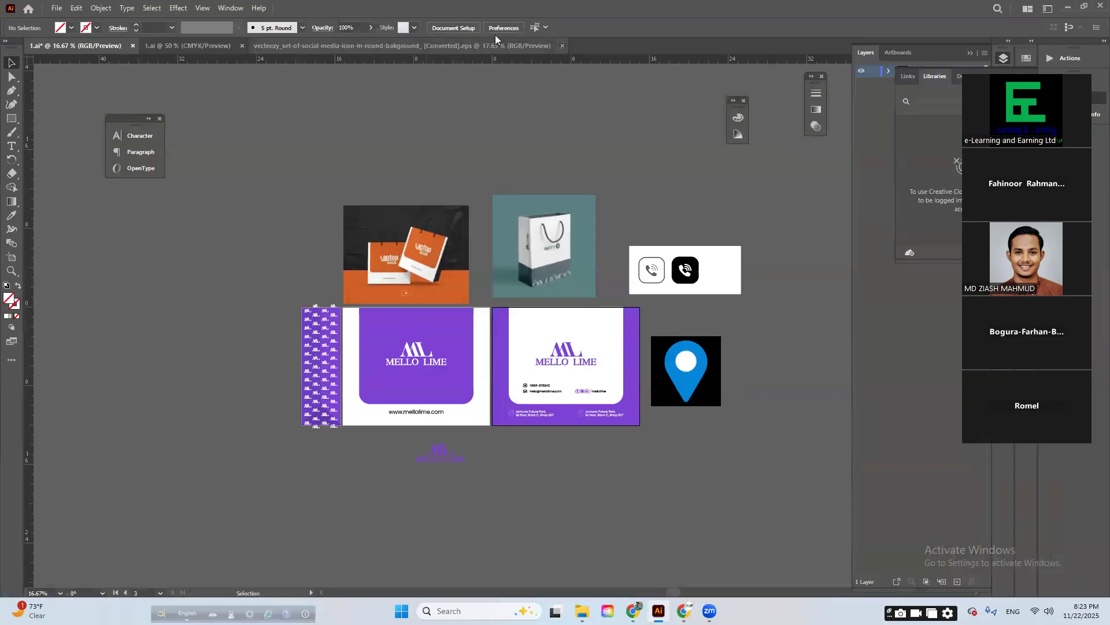
middle_click(409, 46)
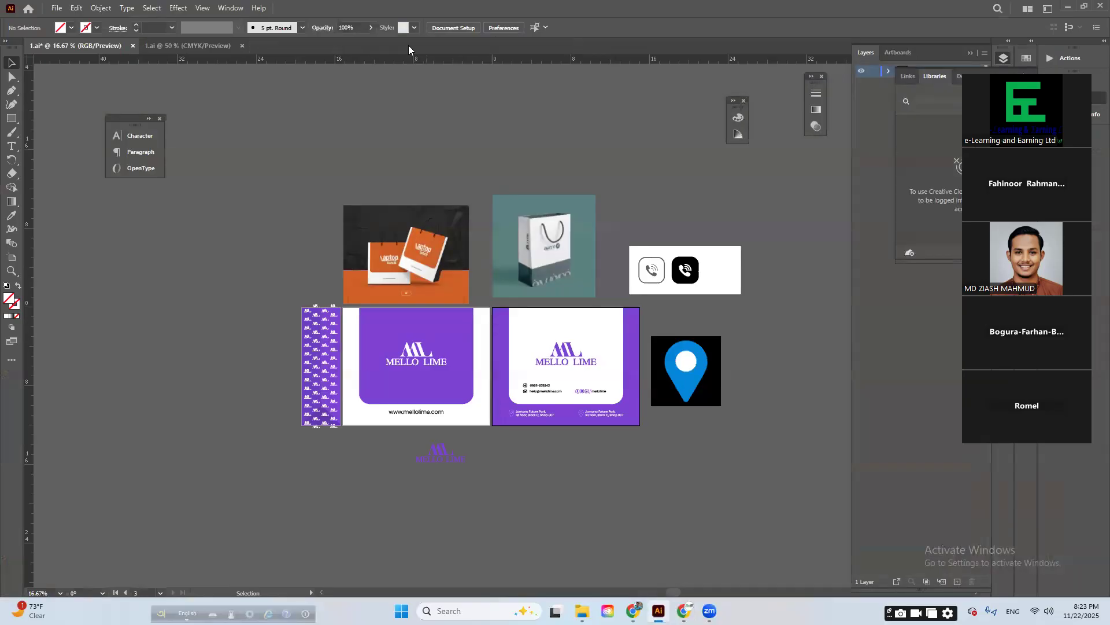
click(242, 45)
click(134, 45)
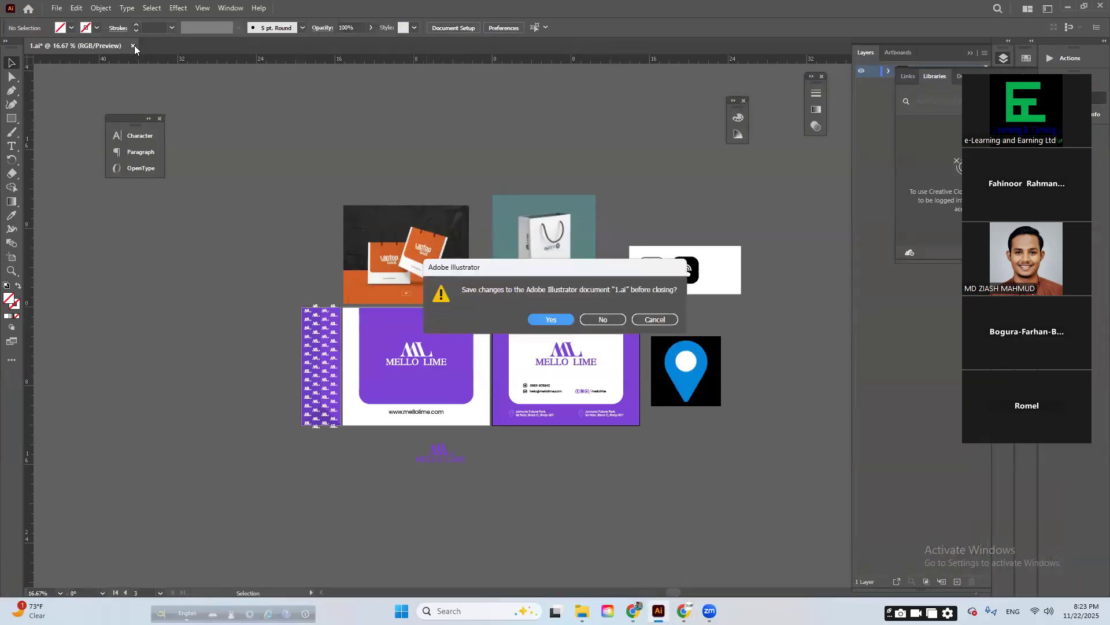
click(564, 321)
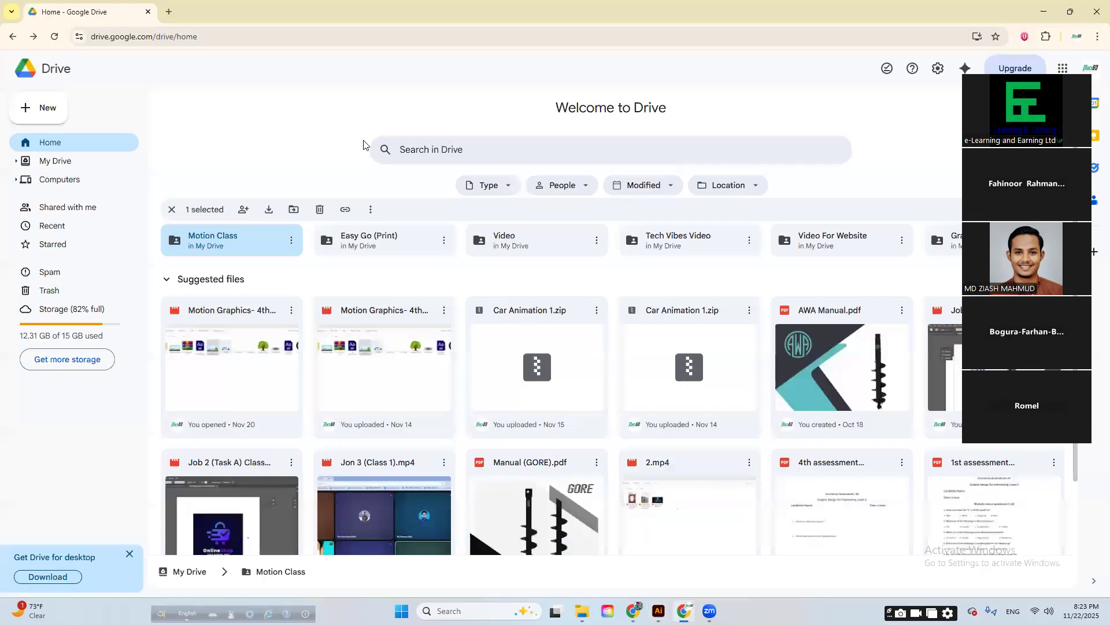
- Switch to the Chrome window with the new tab and load freepik.com
click(634, 611)
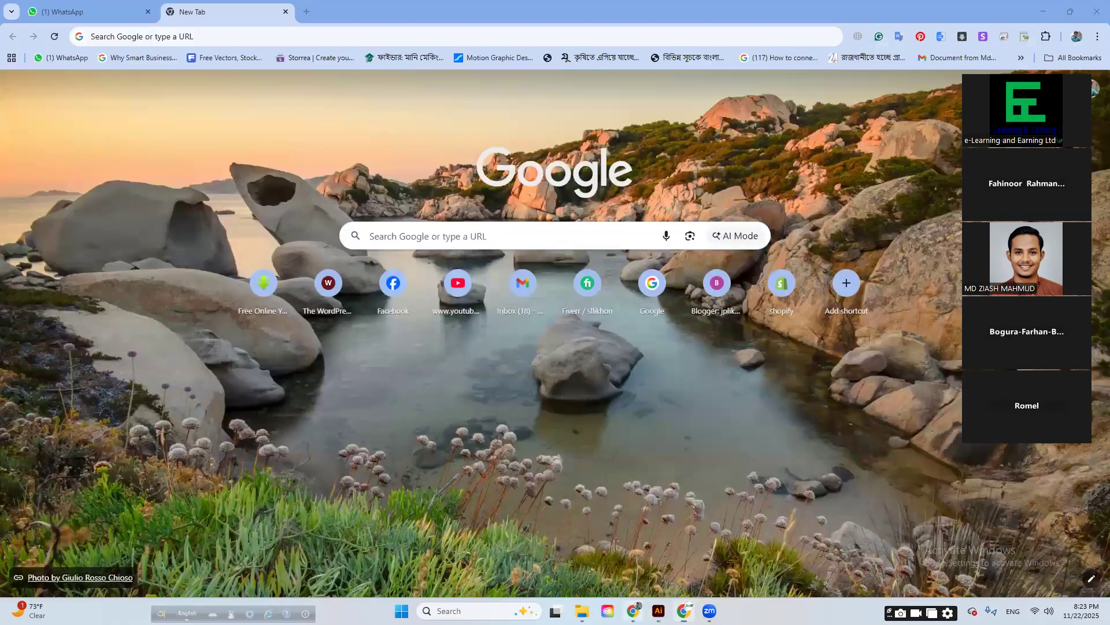
click(273, 36)
text(freepik.com)
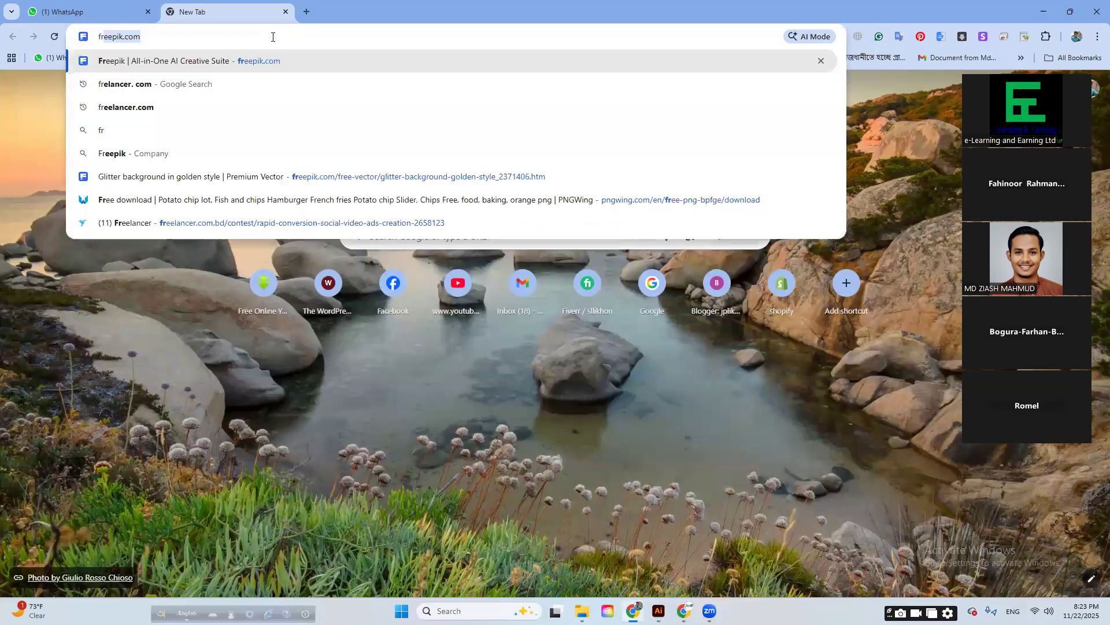
key(Return)
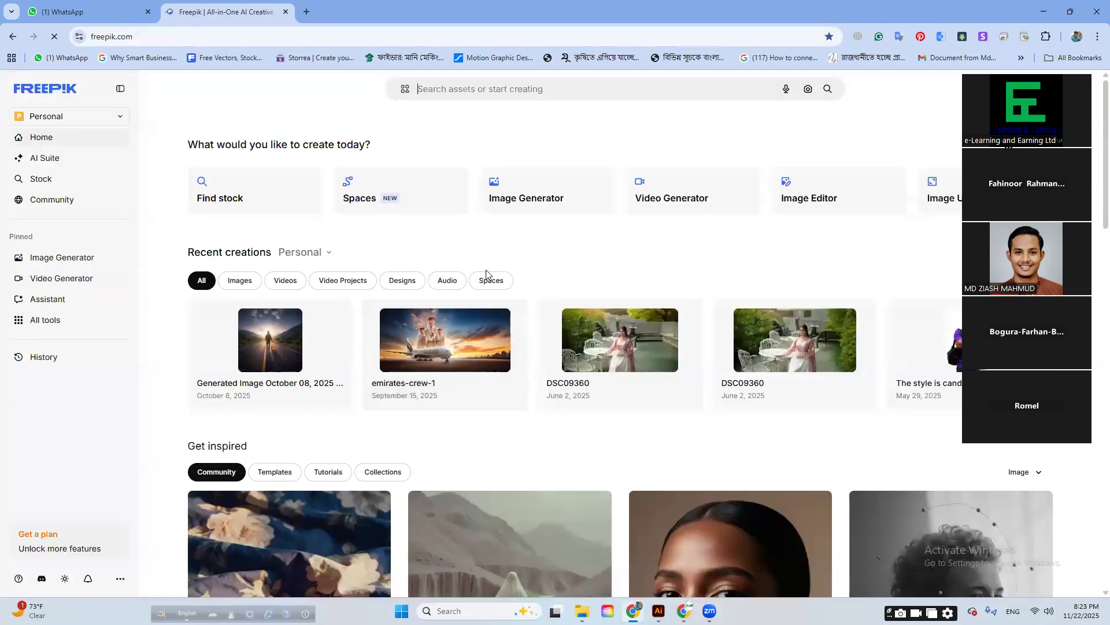
- Search the Freepik assets for "city"
click(503, 88)
text(city)
key(Return)
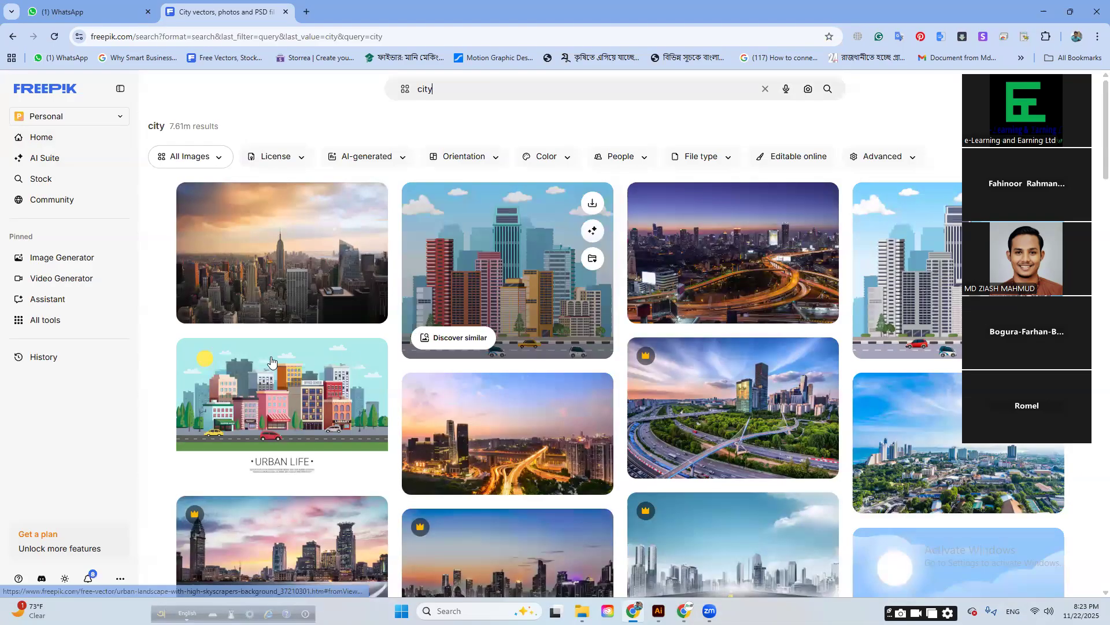
- Restrict the city results to the Free license and the Vectors asset type
click(263, 160)
click(266, 185)
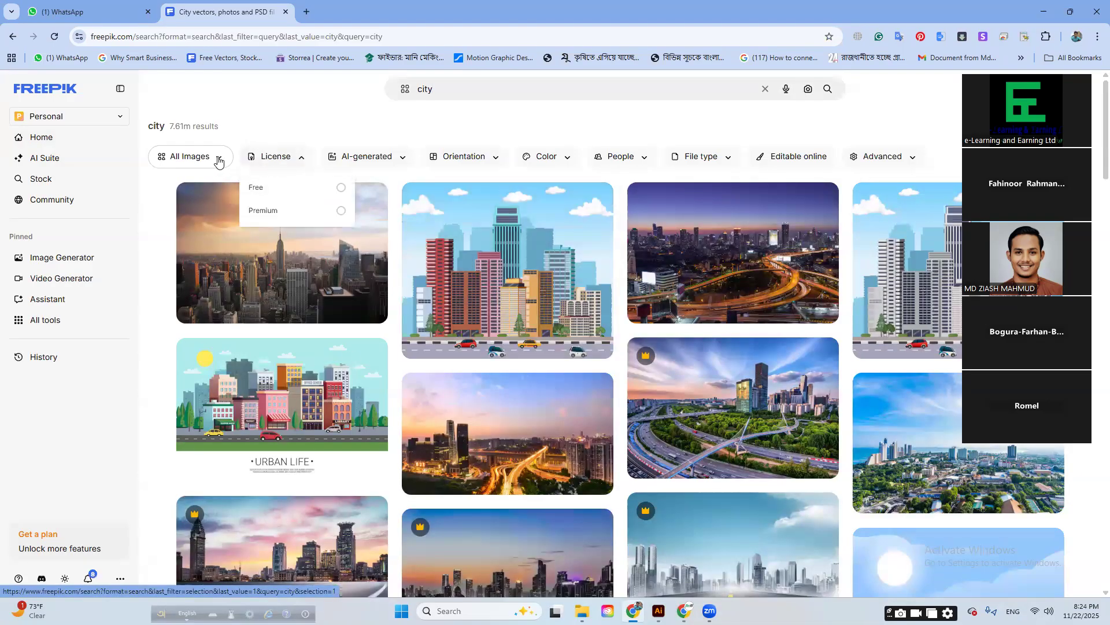
click(204, 155)
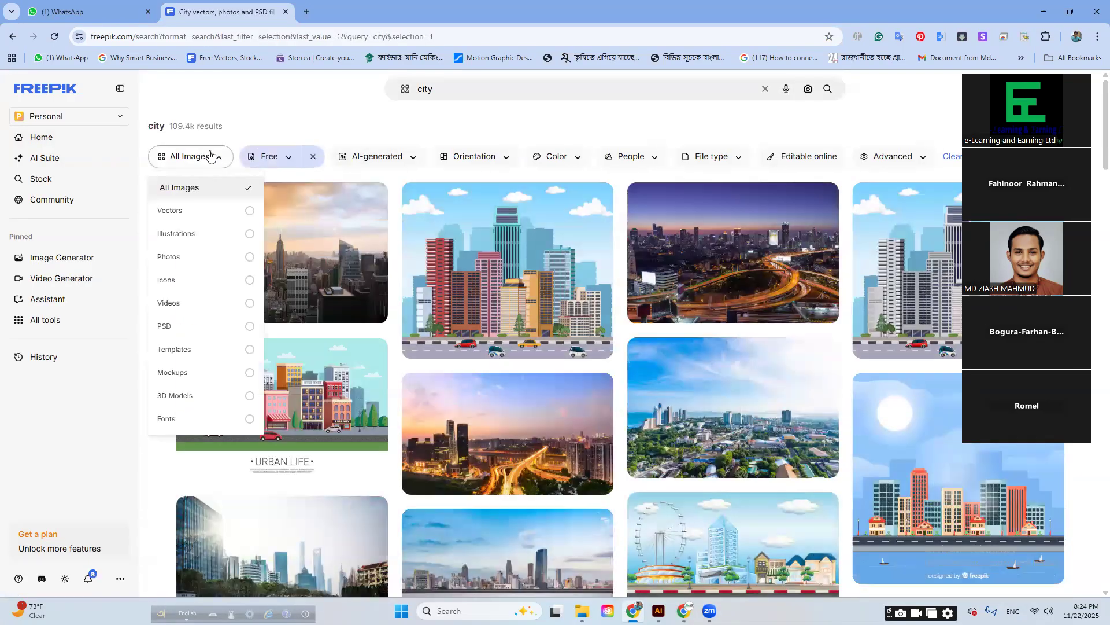
click(189, 218)
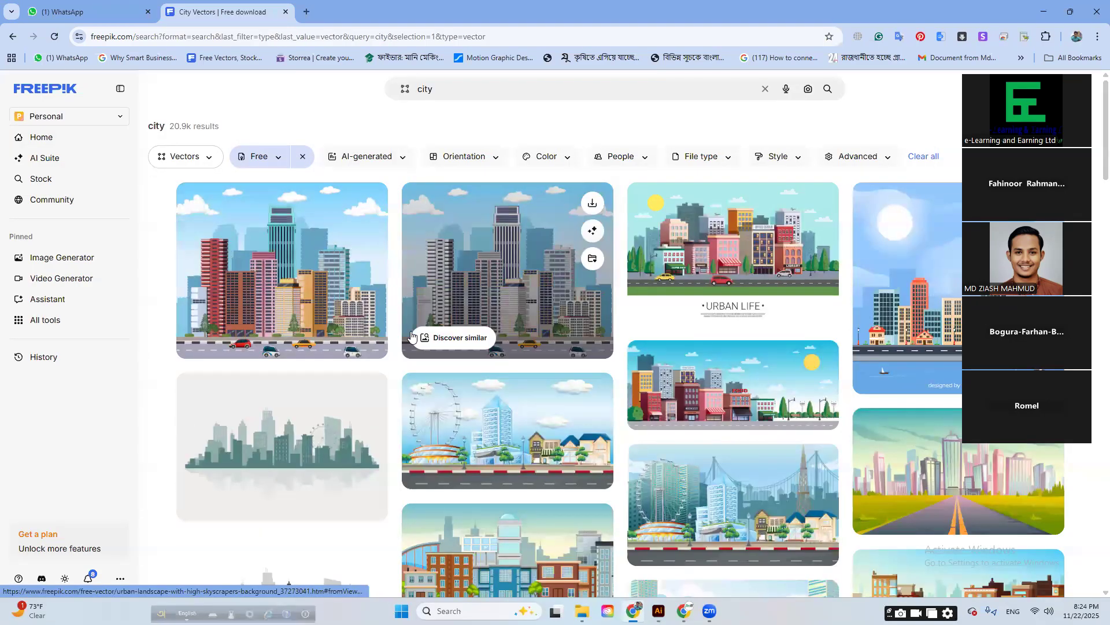
- Preview the "Town city street summer illustration" vector and close the preview
scroll(411, 336, down, 3)
scroll(428, 326, down, 1)
scroll(668, 331, up, 1)
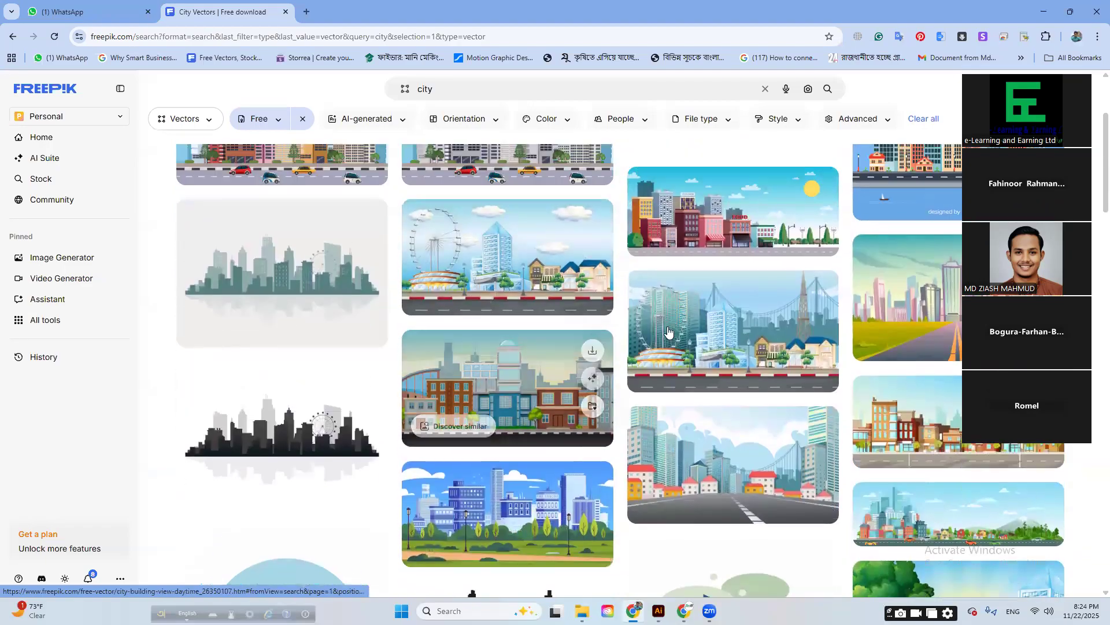
scroll(711, 324, up, 1)
click(739, 270)
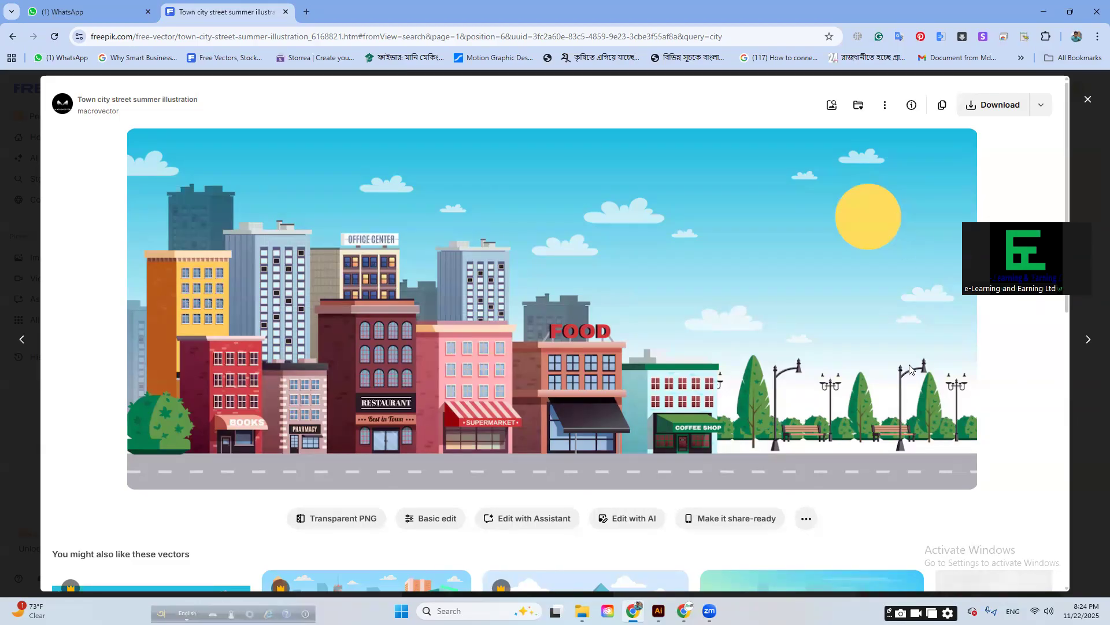
click(1090, 100)
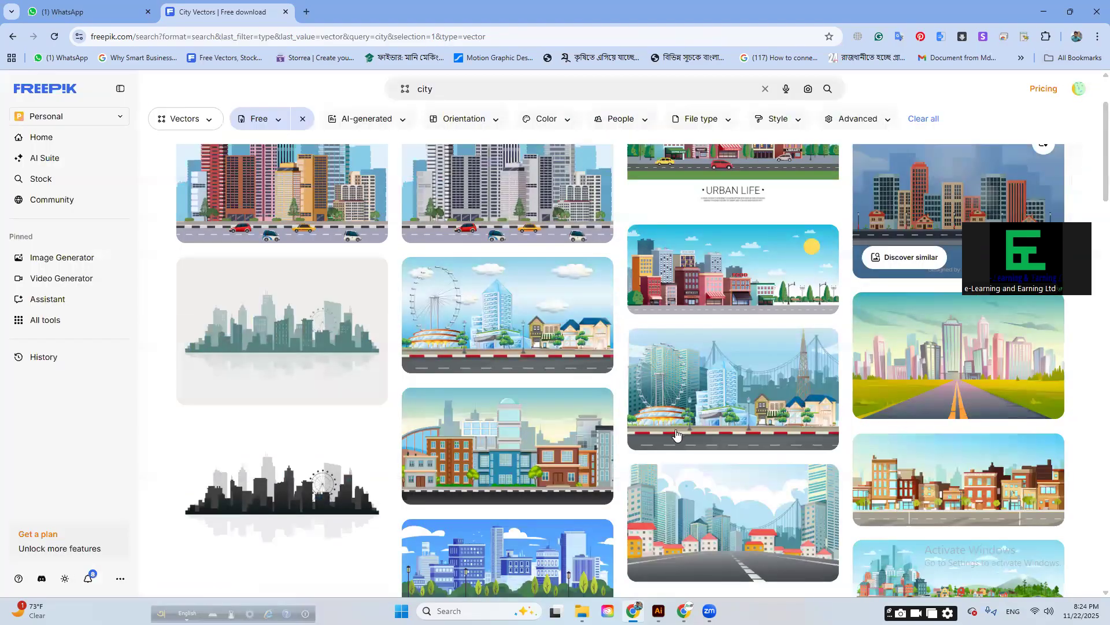
- Preview the day-and-night city skyscraper panorama with the Ferris wheel, then close it and open the same vector in a separate tab
scroll(987, 538, down, 3)
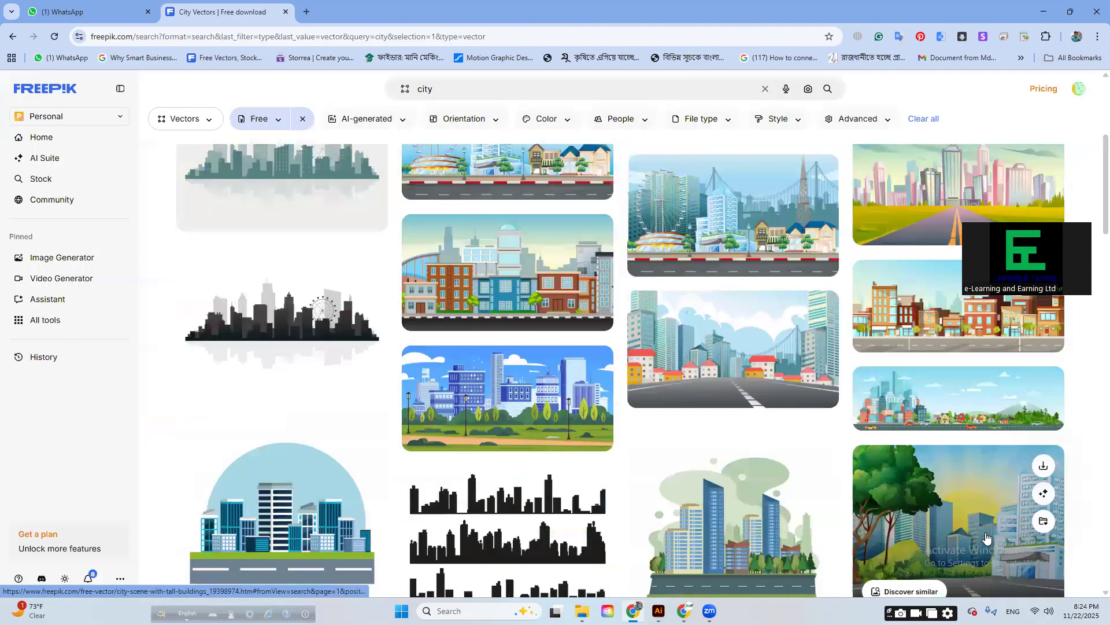
scroll(986, 537, up, 1)
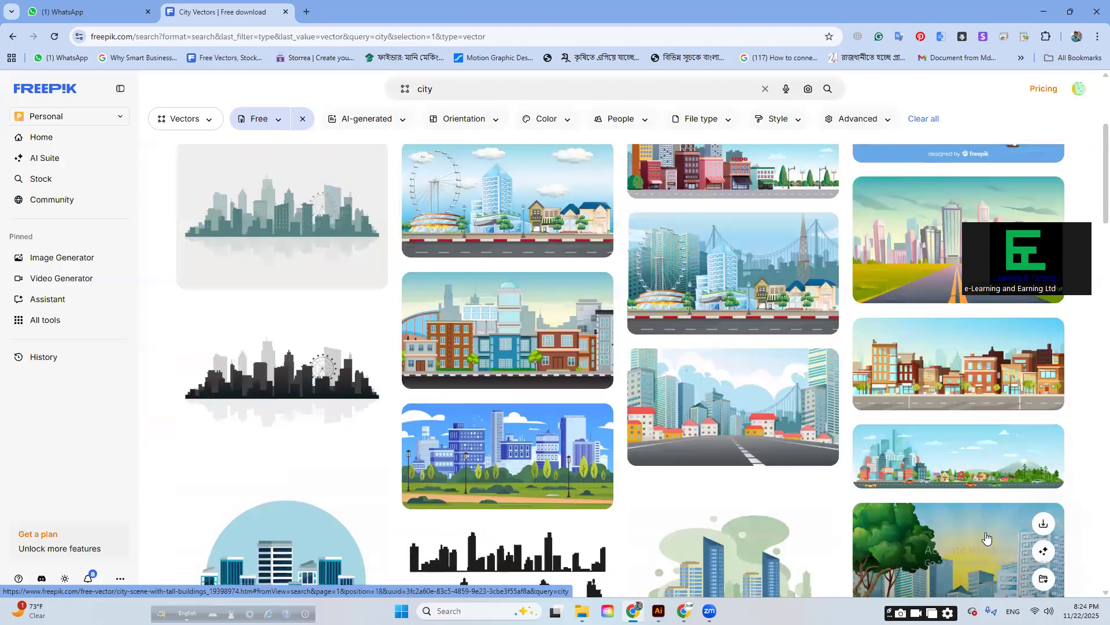
scroll(781, 405, down, 3)
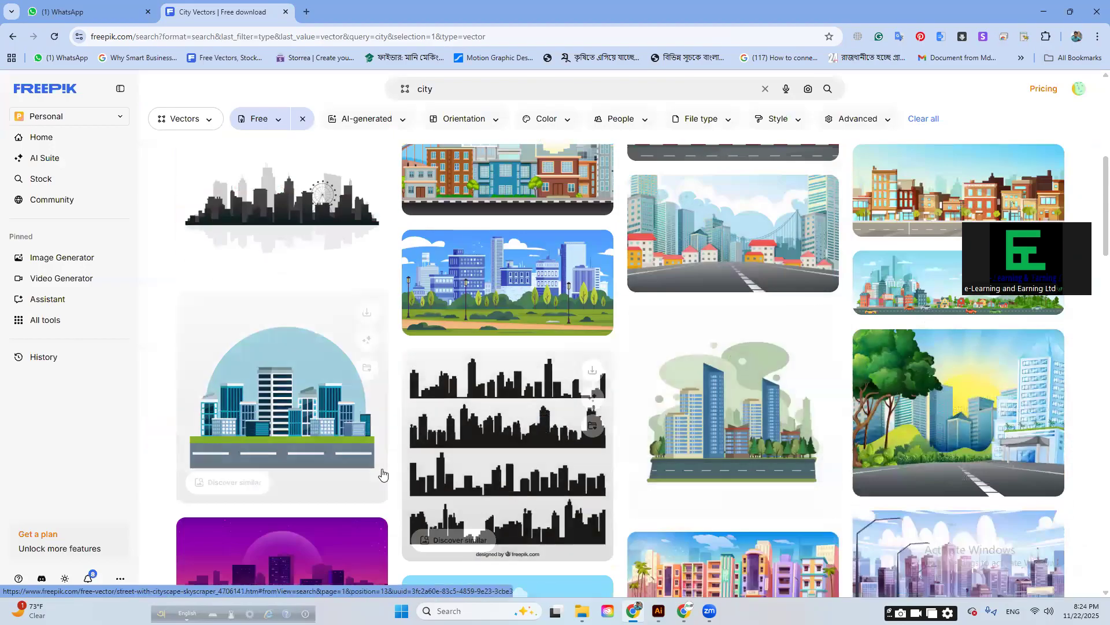
scroll(757, 434, down, 4)
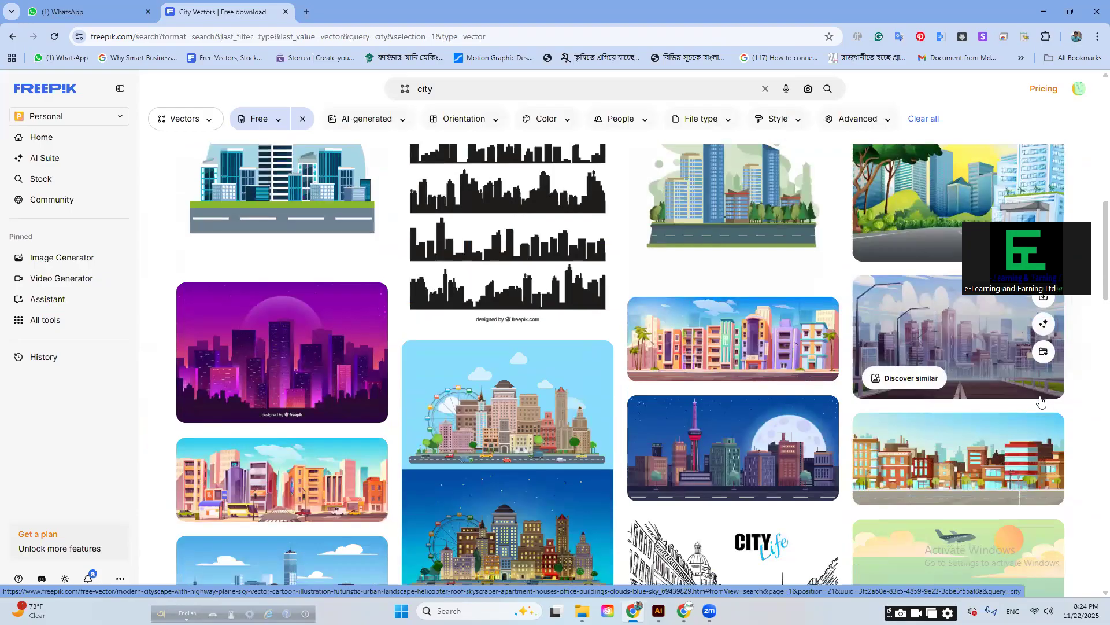
scroll(1041, 401, down, 2)
click(483, 295)
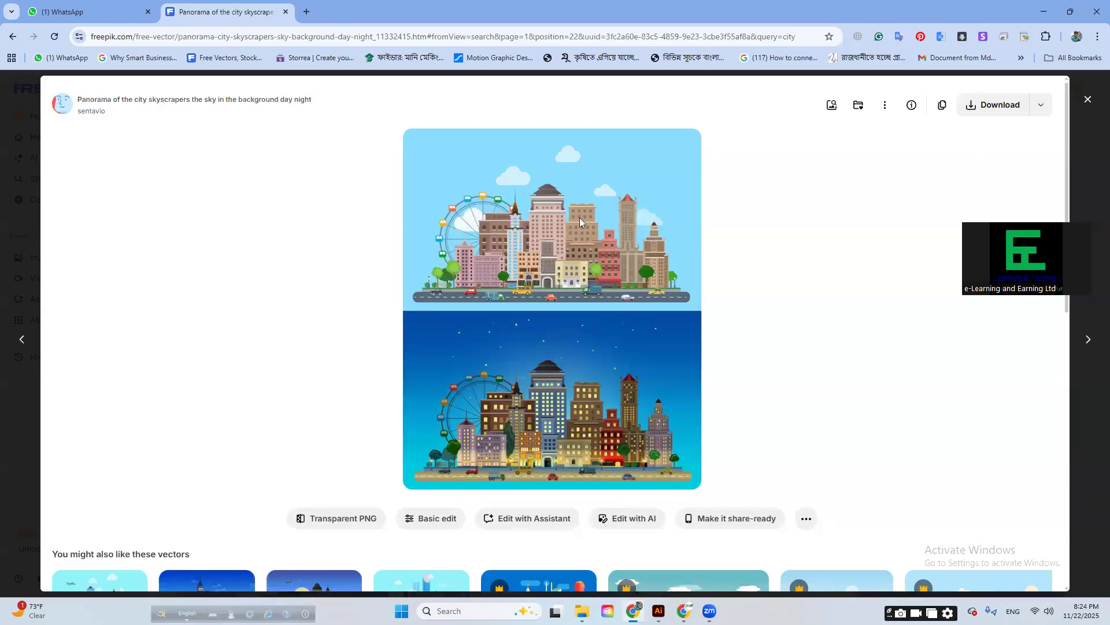
click(1087, 100)
middle_click(508, 309)
- Browse further through the city vector results and open the "Urban buildings cityscape view" vector in a separate tab
scroll(507, 323, down, 5)
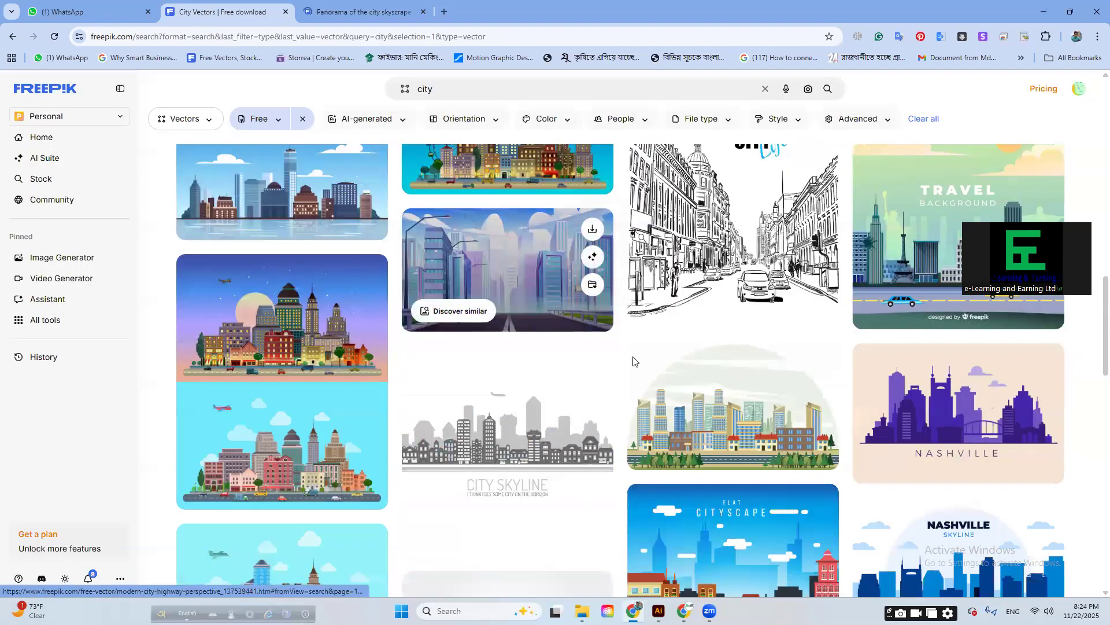
scroll(506, 323, down, 7)
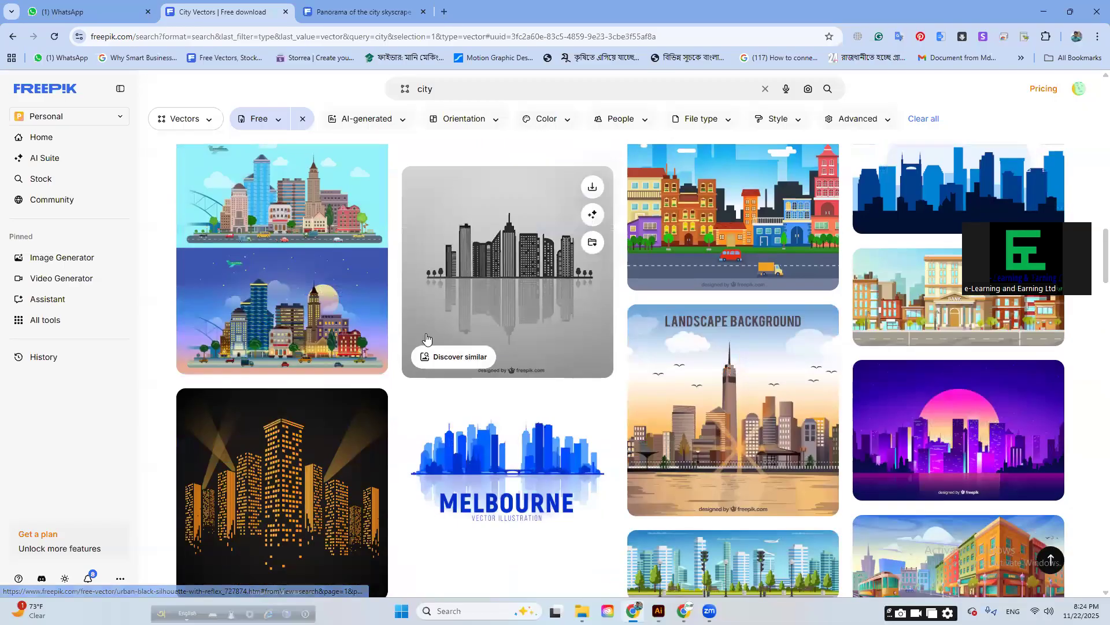
scroll(435, 278, down, 3)
scroll(434, 278, down, 2)
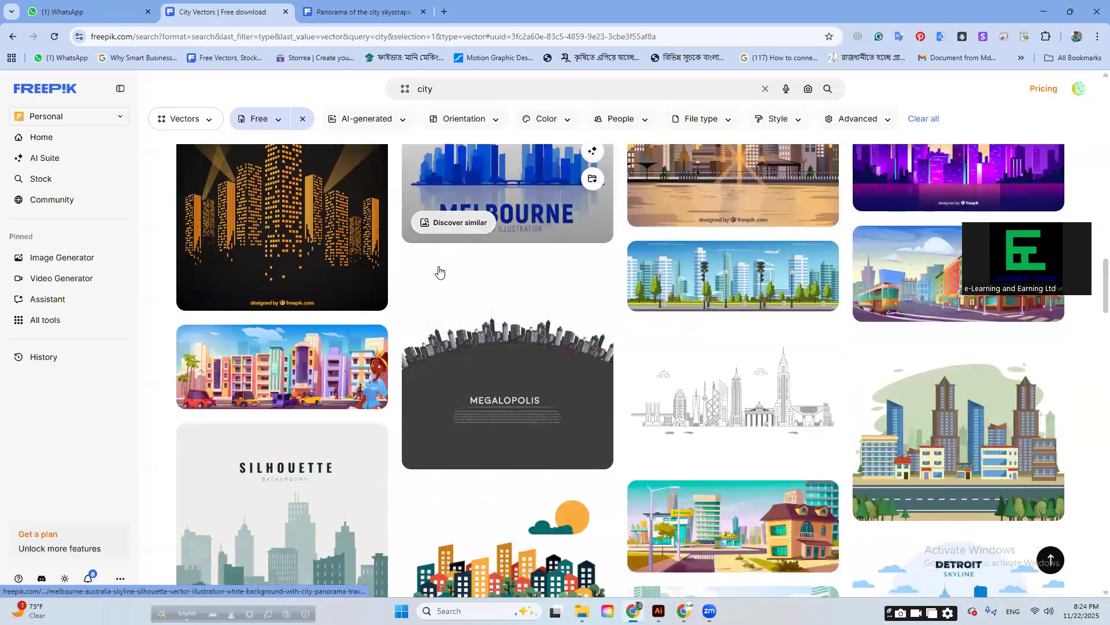
scroll(636, 330, down, 5)
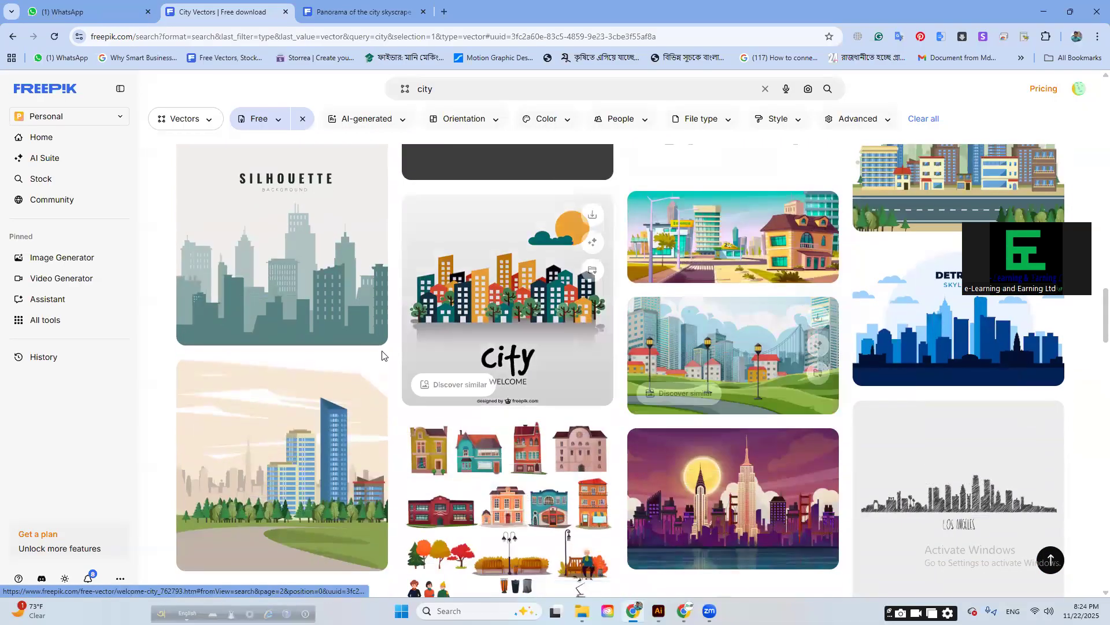
scroll(379, 354, down, 5)
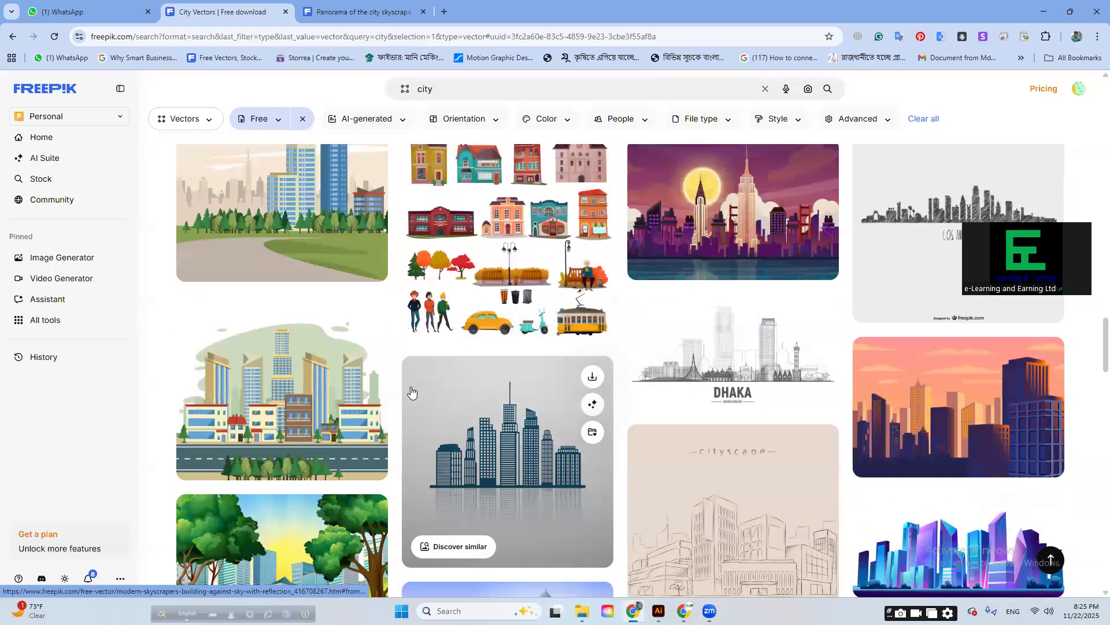
scroll(412, 391, up, 1)
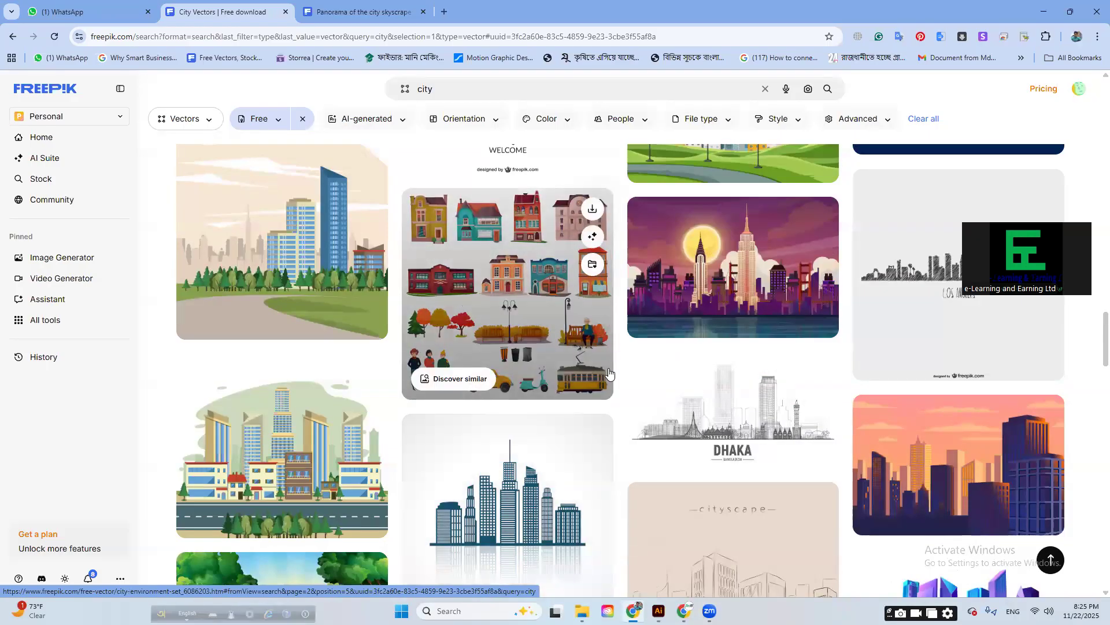
scroll(484, 317, down, 4)
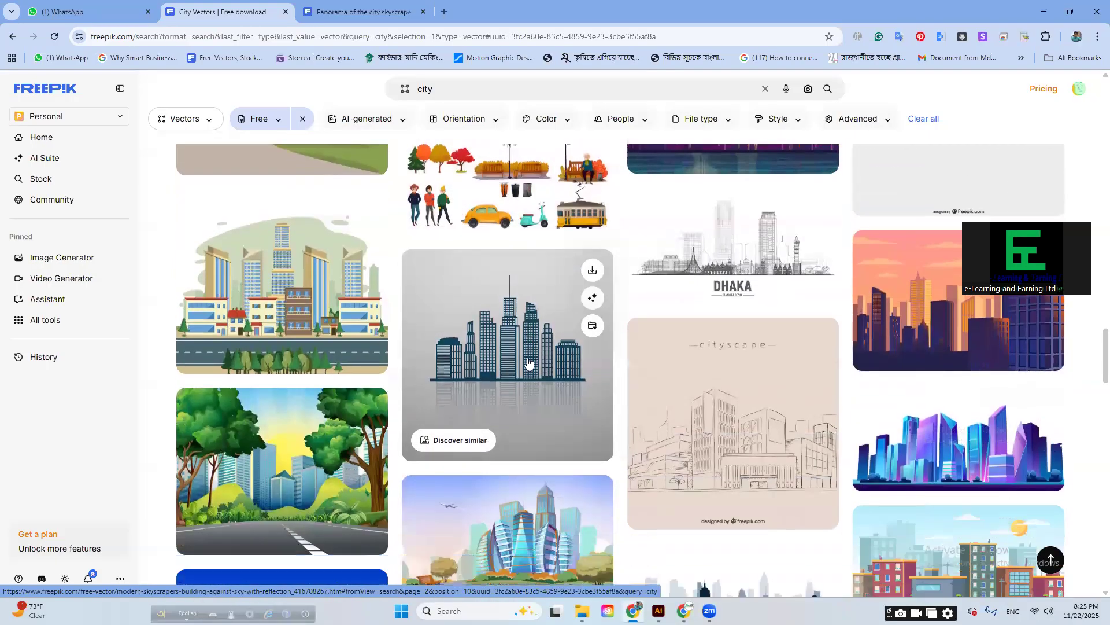
scroll(528, 362, down, 2)
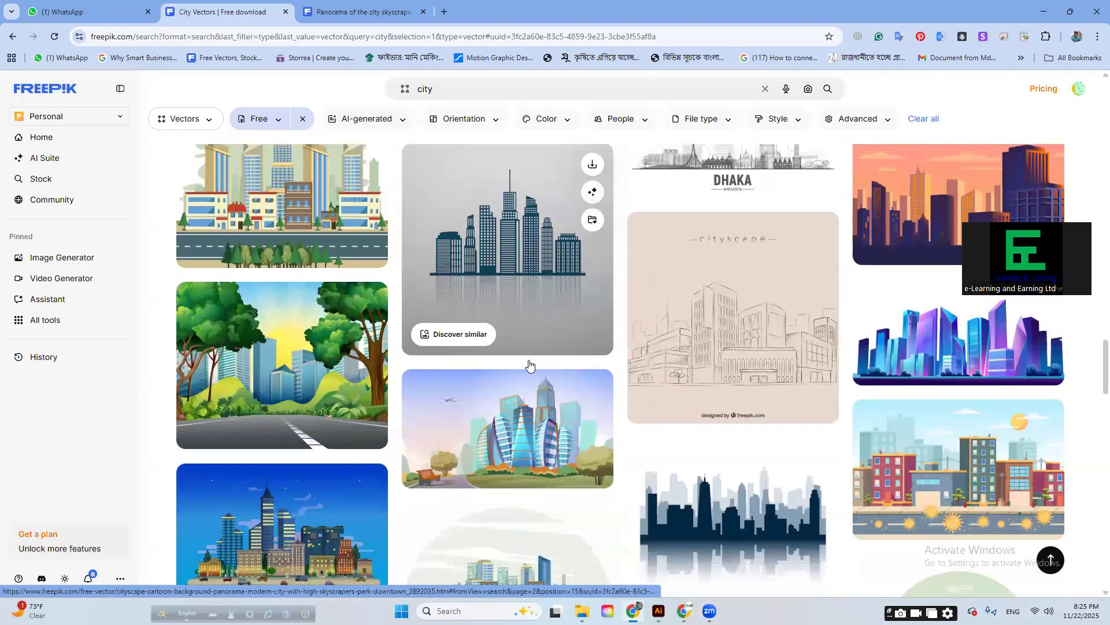
scroll(530, 367, down, 2)
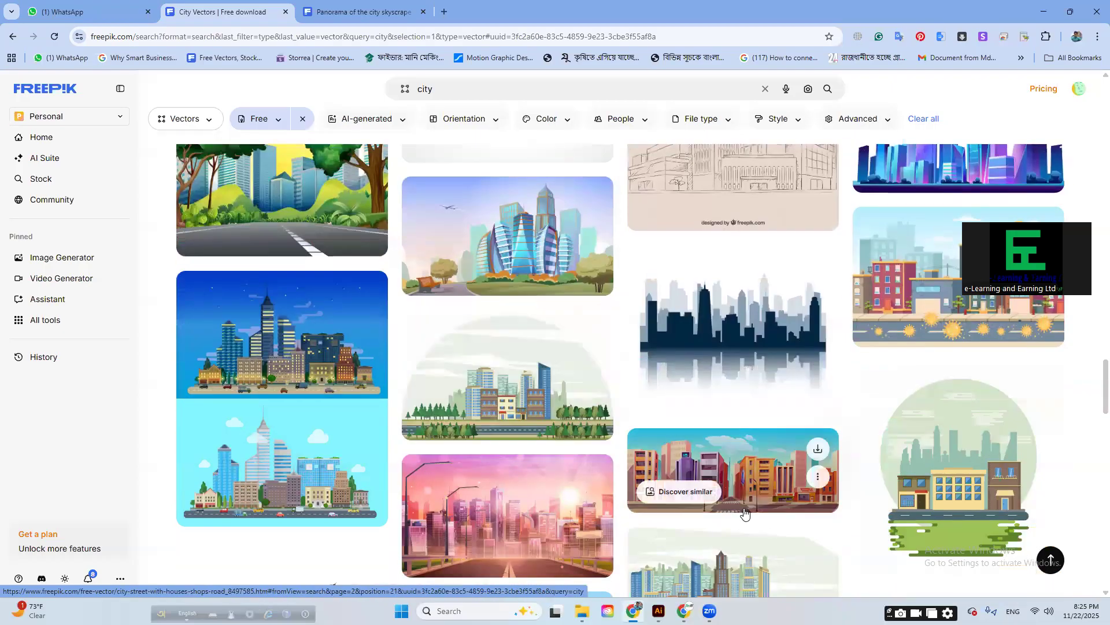
scroll(648, 477, up, 5)
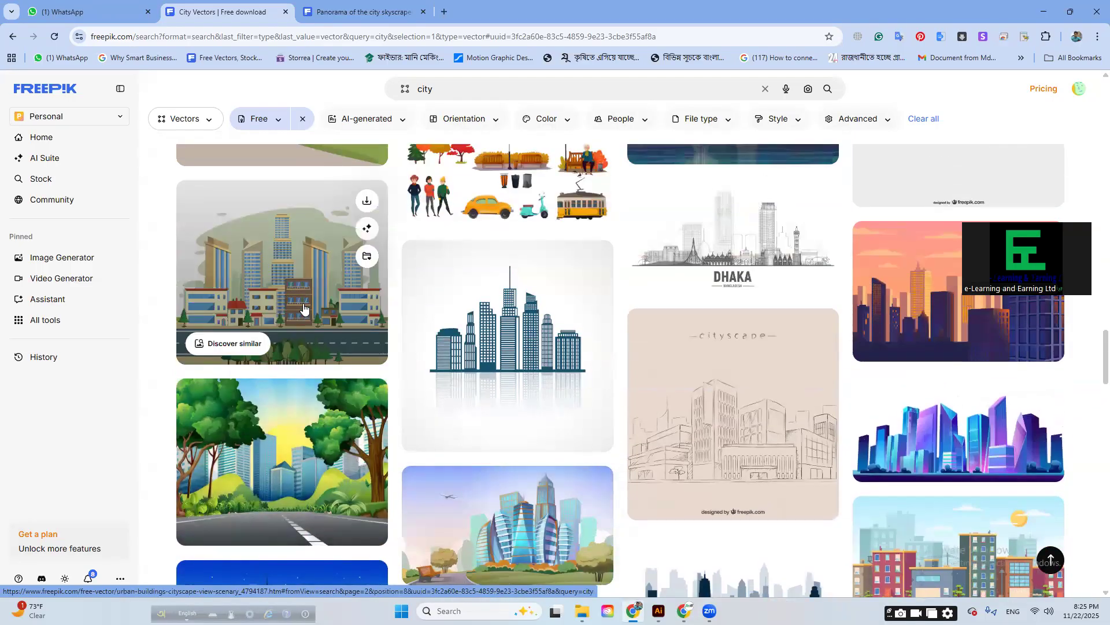
ctrl+click(303, 308)
- Download the day-and-night skyscraper panorama vector and show the downloaded zip in its folder
key(ctrl+Tab)
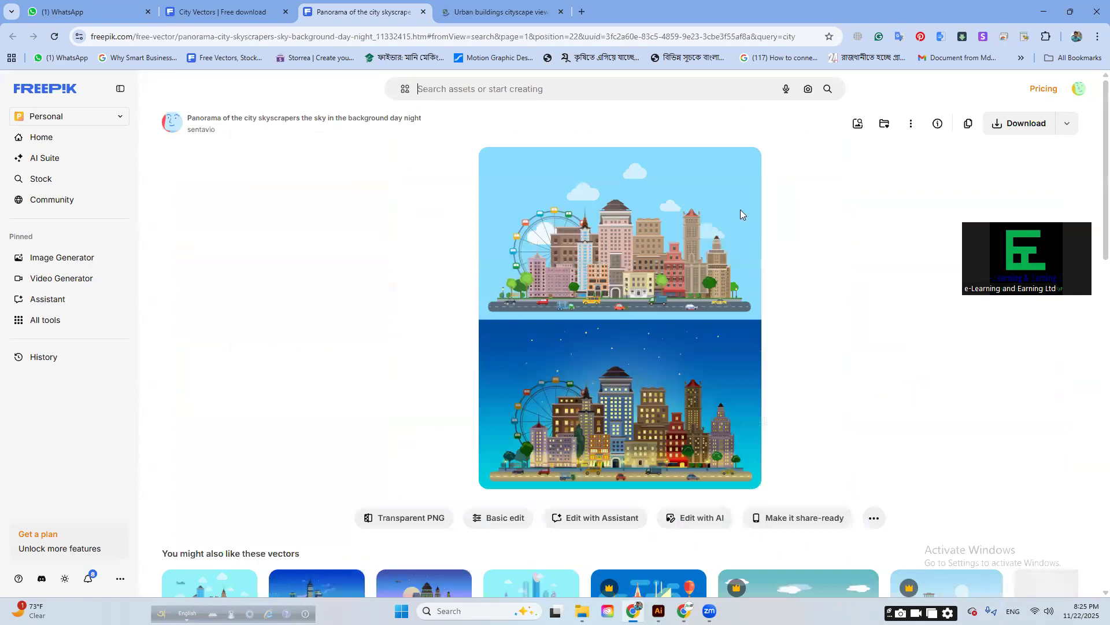
click(1026, 125)
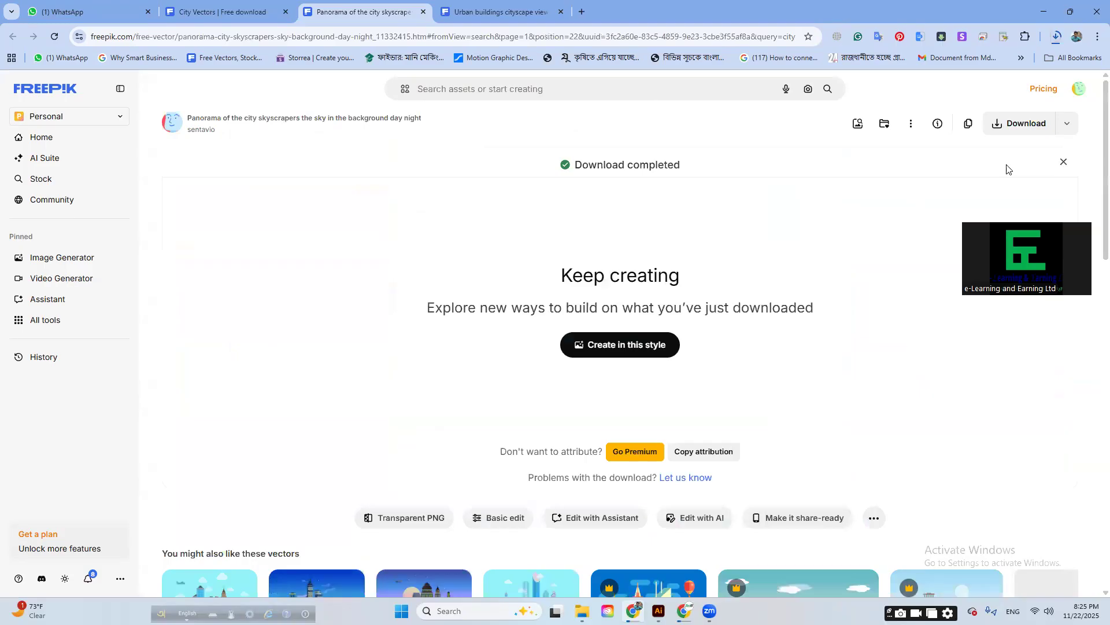
click(1057, 42)
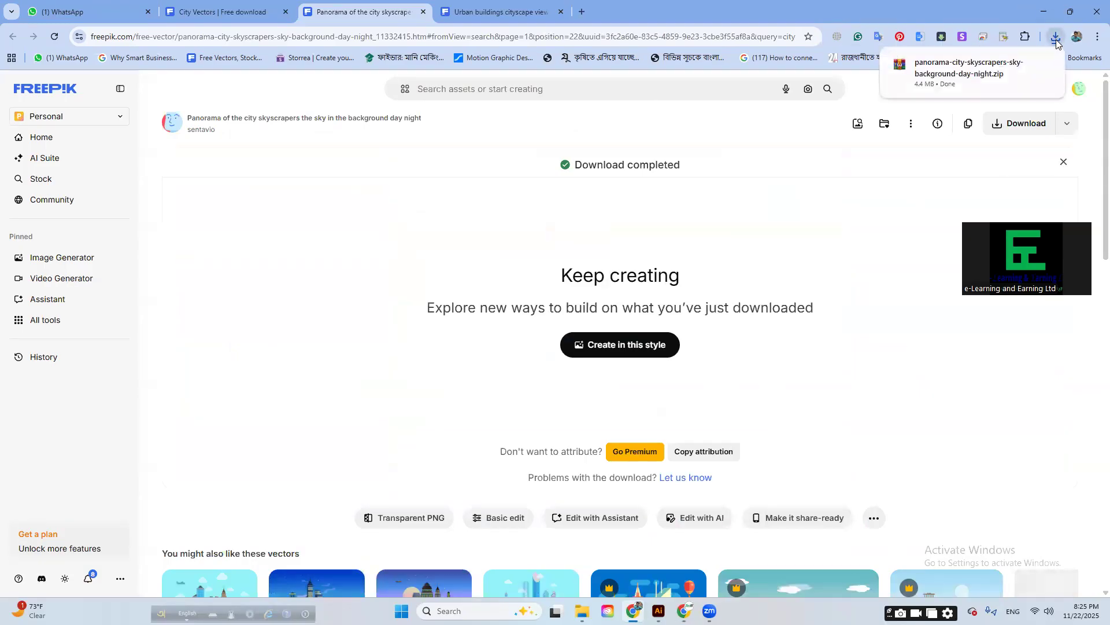
click(1023, 63)
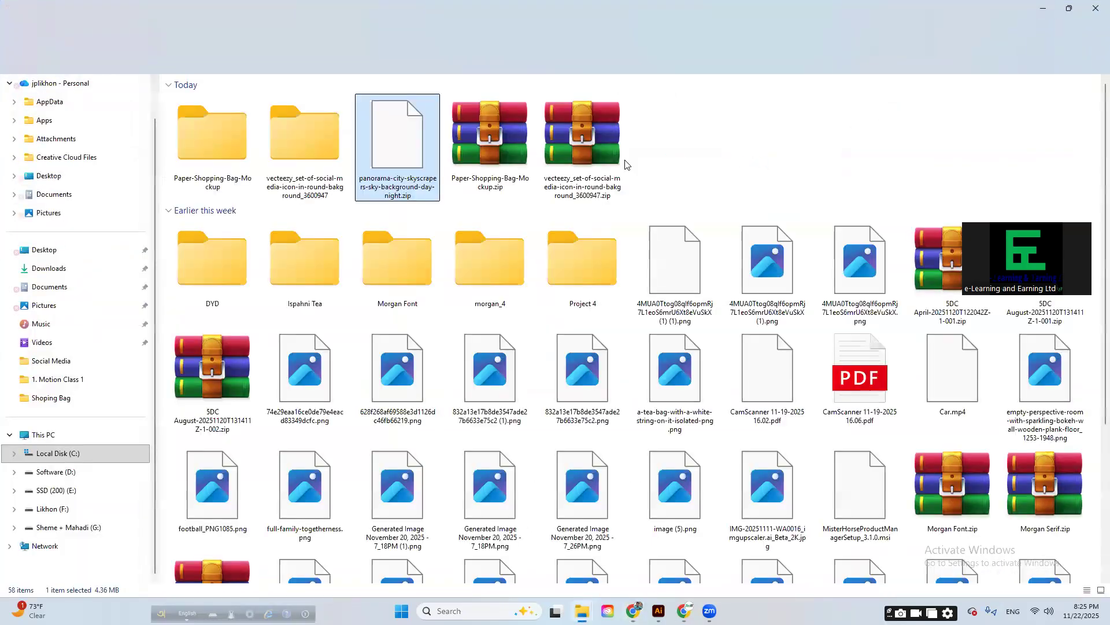
- Open the panorama-city-skyscrapers zip in WinRAR, dismiss the extra window, and open 1209.eps in Illustrator to view its whole artwork
double_click(408, 125)
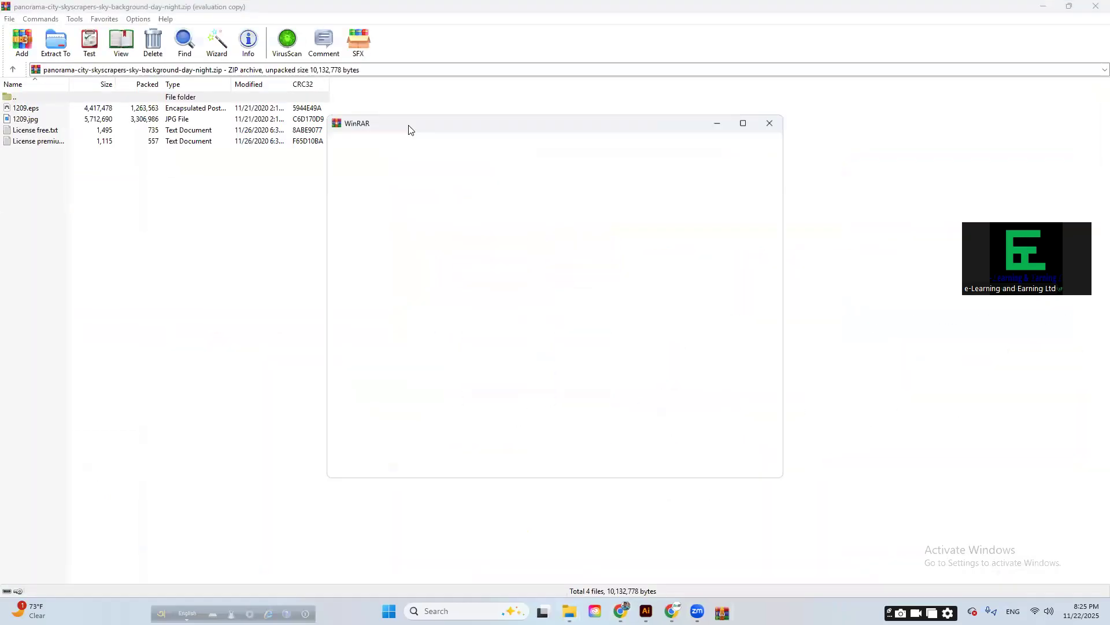
click(772, 122)
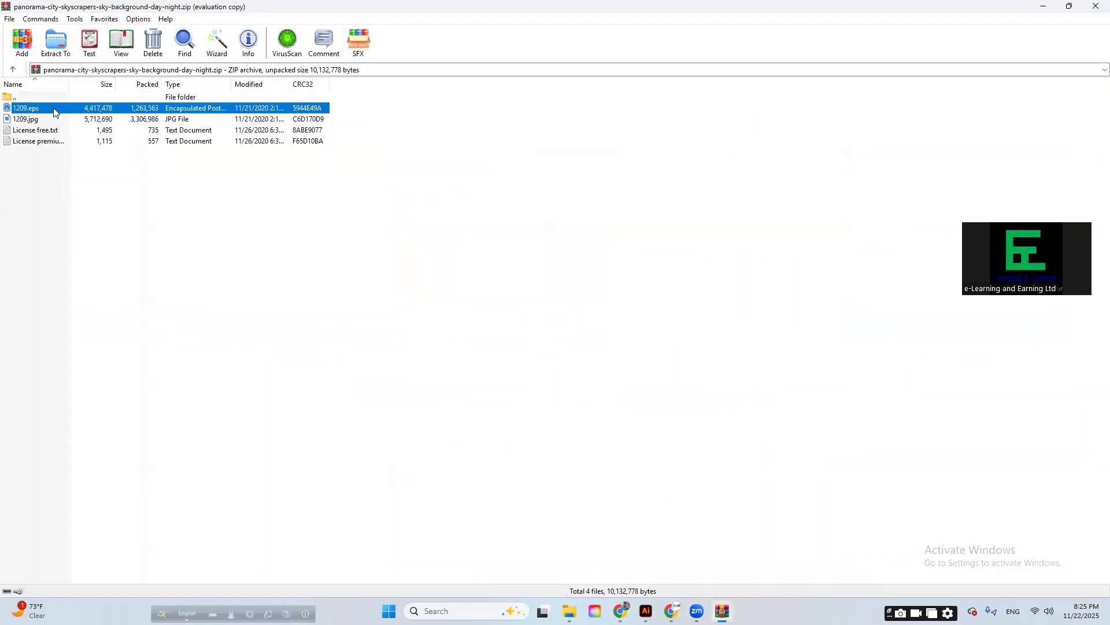
double_click(54, 111)
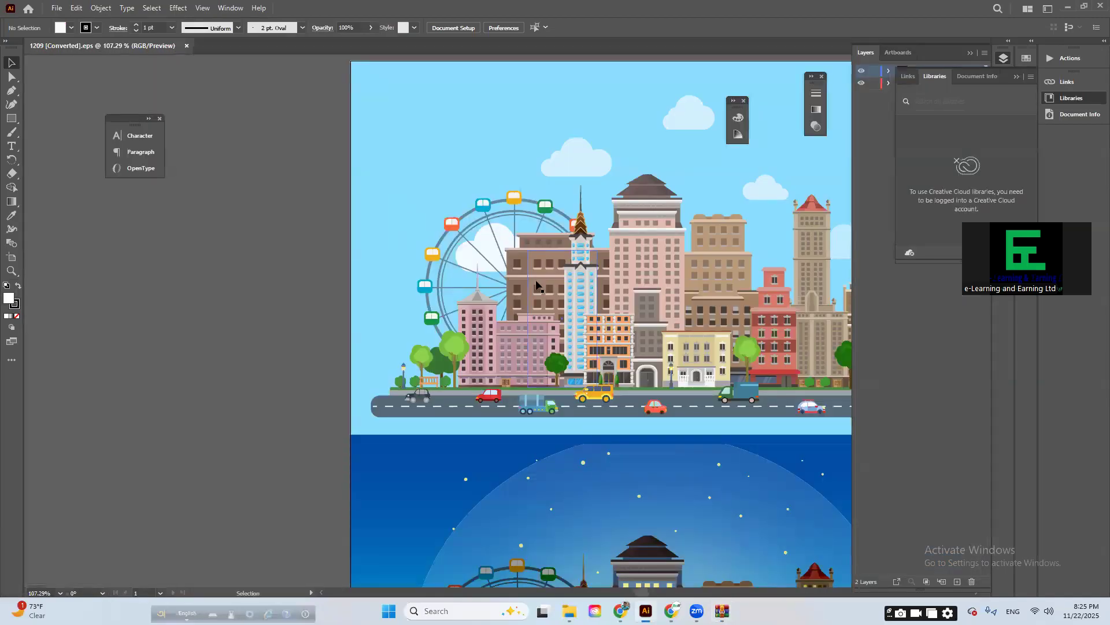
scroll(507, 295, down, 3)
drag(644, 350, 506, 278)
drag(722, 318, 475, 316)
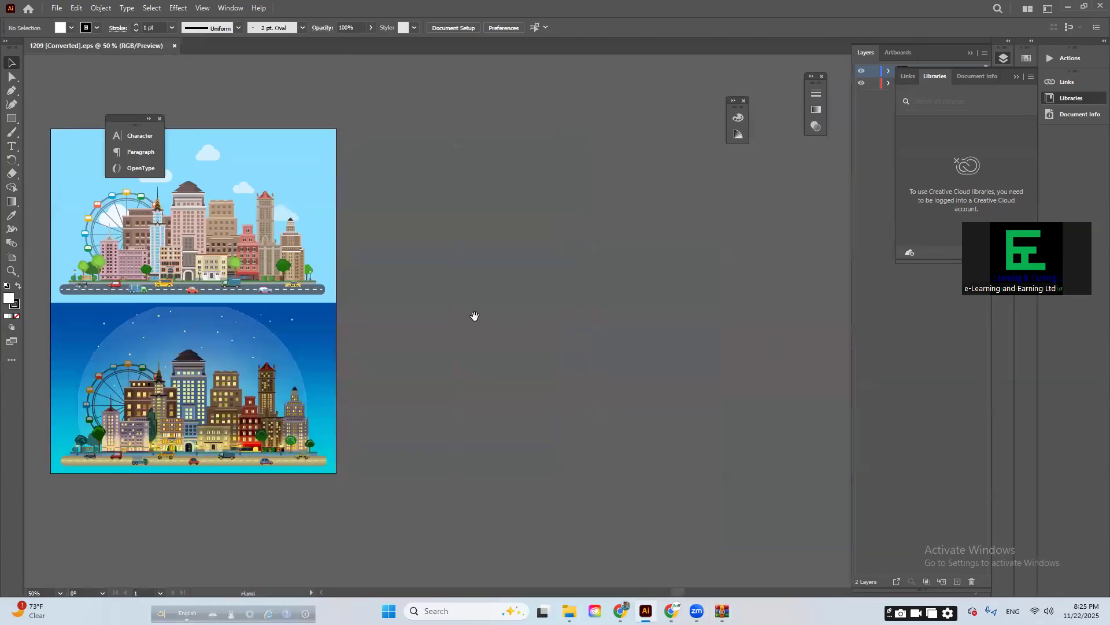
- Create a new document in pixels with a width of 1920 px and a height of 1080 px
click(11, 256)
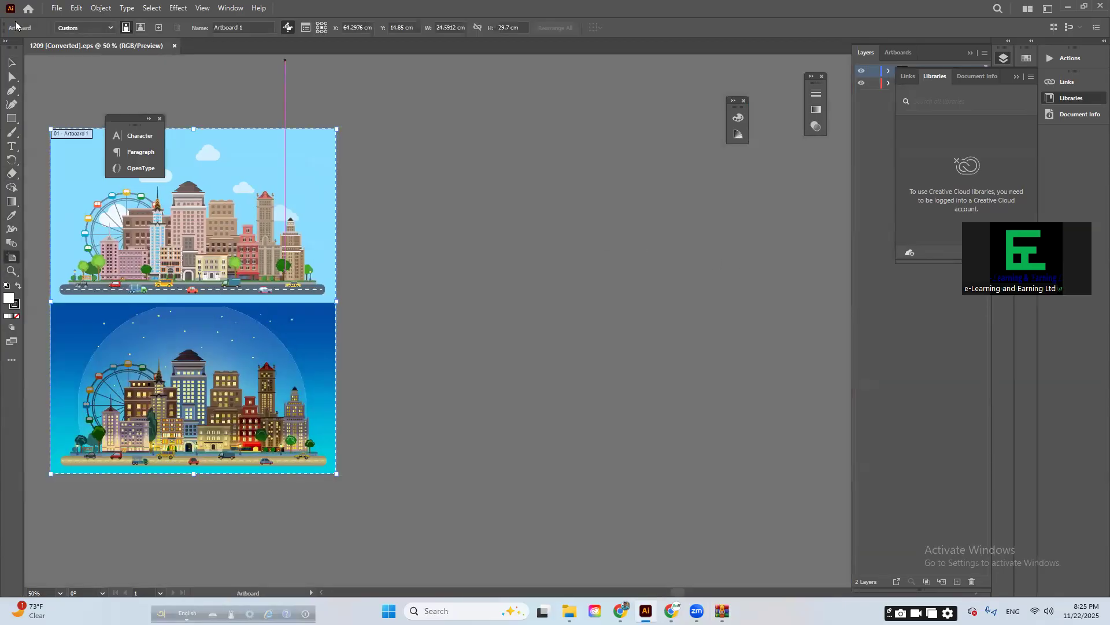
click(57, 8)
click(69, 20)
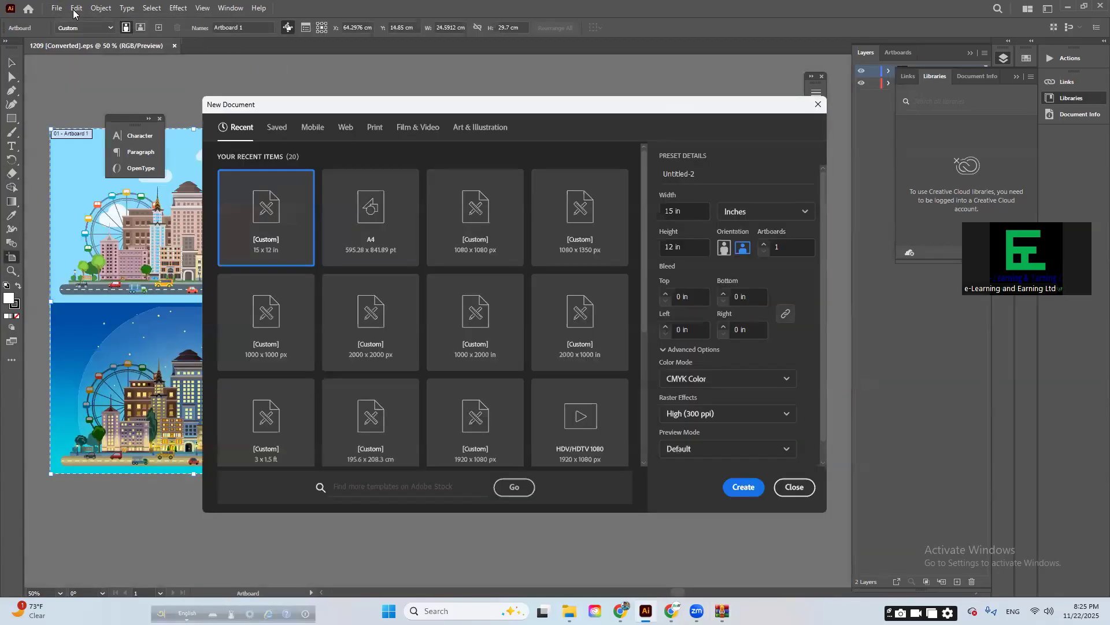
click(757, 211)
click(744, 232)
click(696, 210)
text(1920)
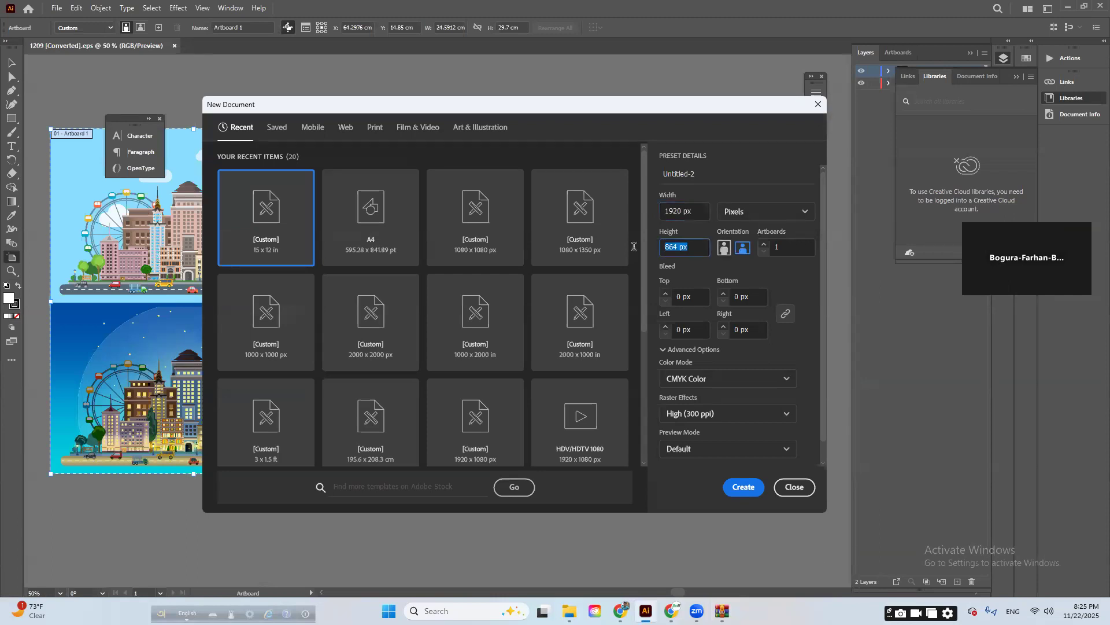
key(Tab)
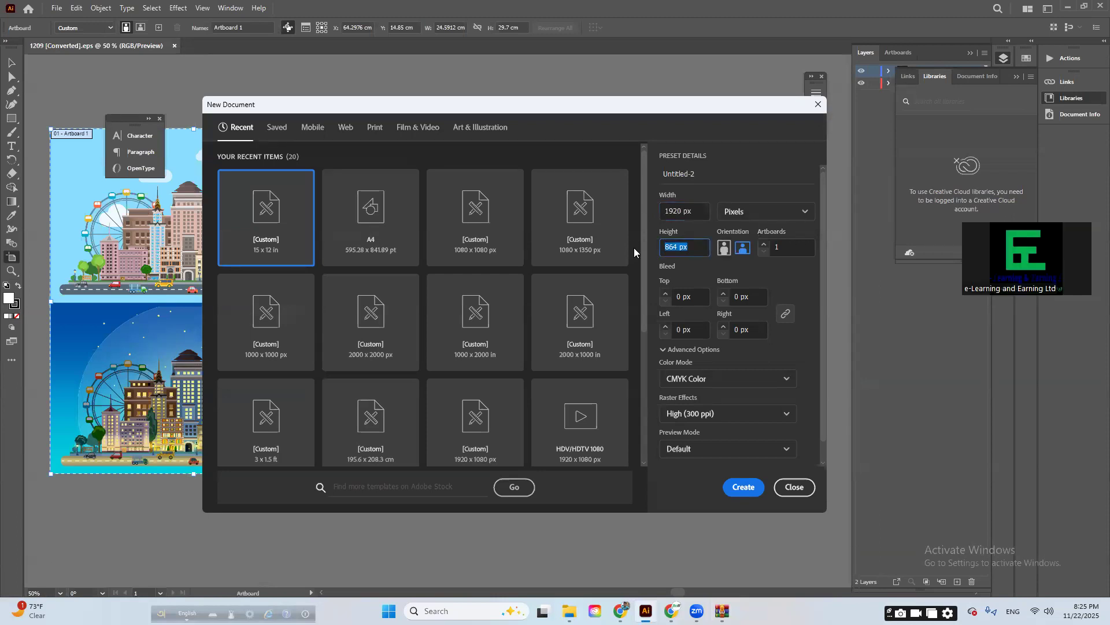
text(1080)
click(741, 487)
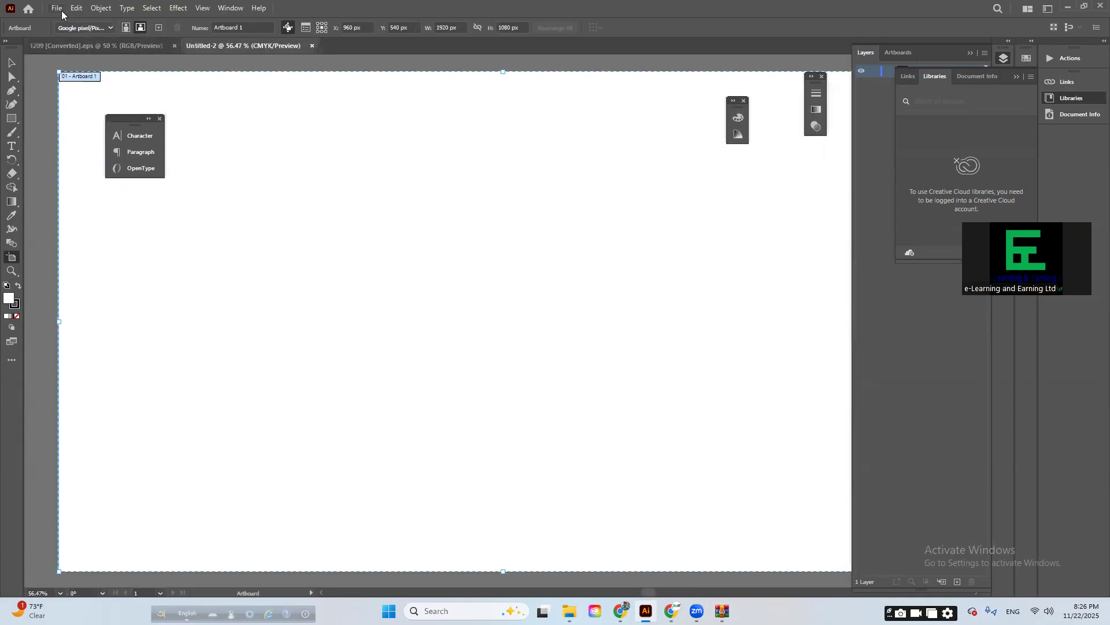
- Change the new document's color mode to RGB and return to the Selection tool
click(57, 8)
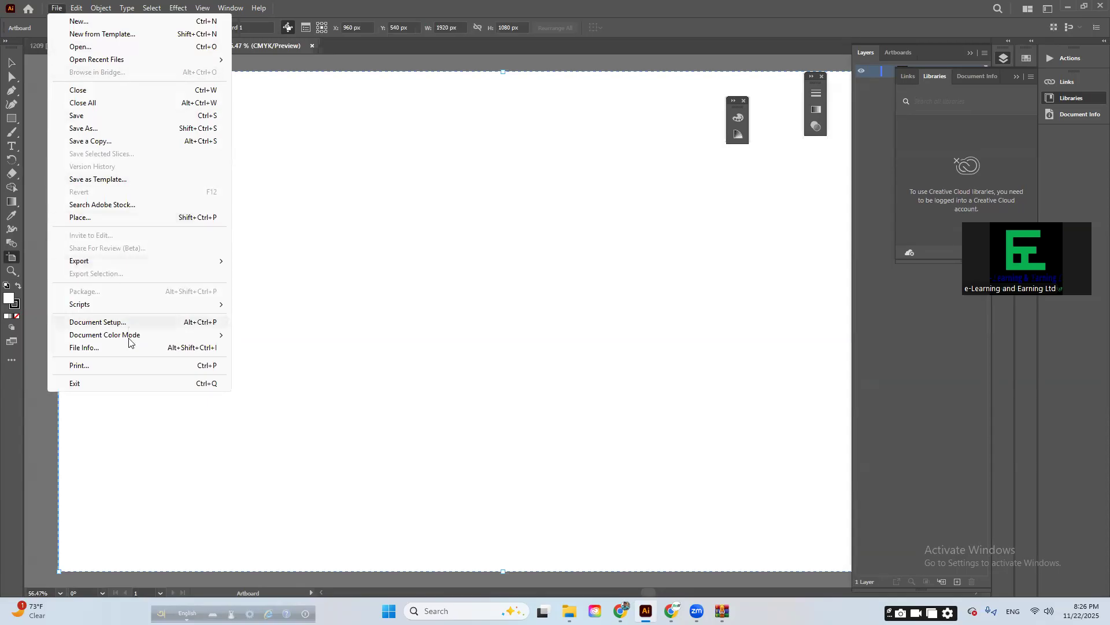
mouse_move(106, 335)
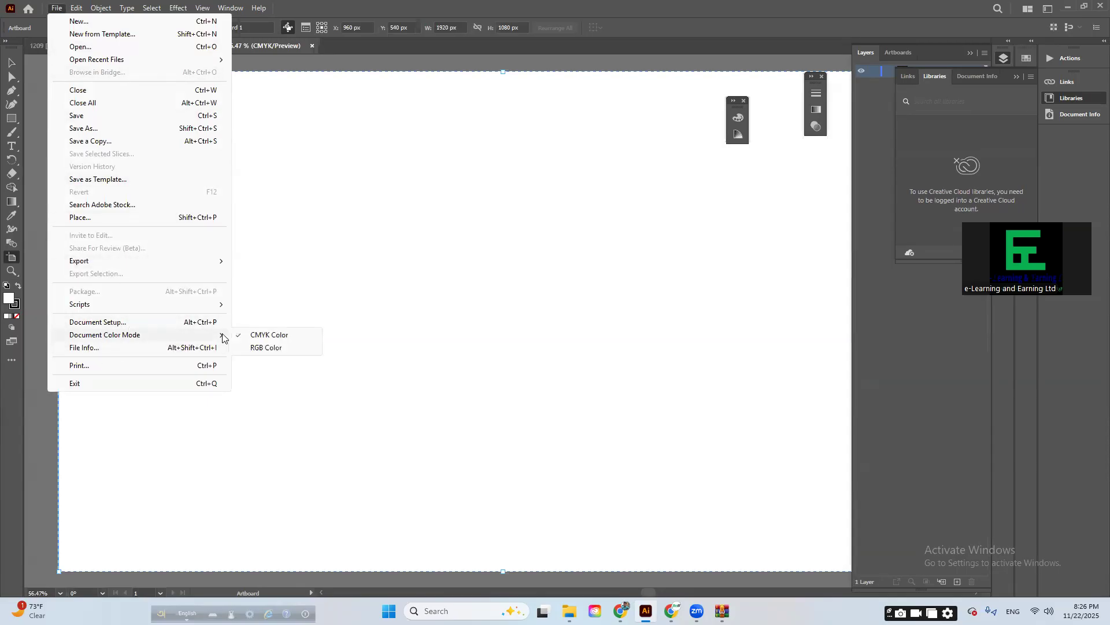
click(266, 349)
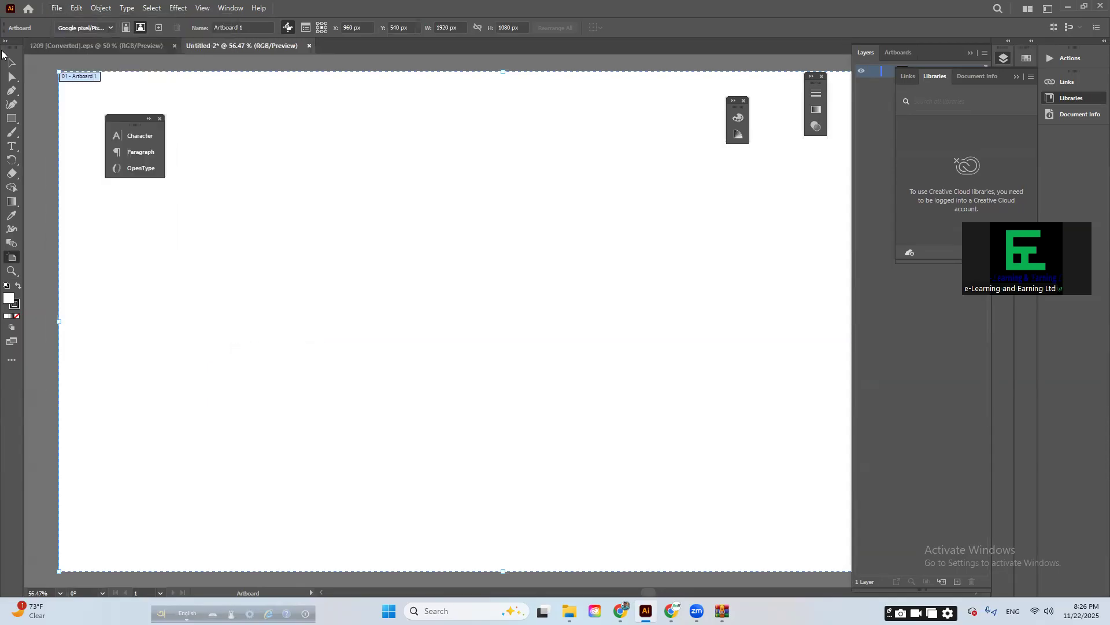
key(v)
scroll(436, 371, down, 3)
scroll(589, 337, up, 1)
- Start saving the new document, then create and open a folder with the owner's name on drive G:
key(ctrl+s)
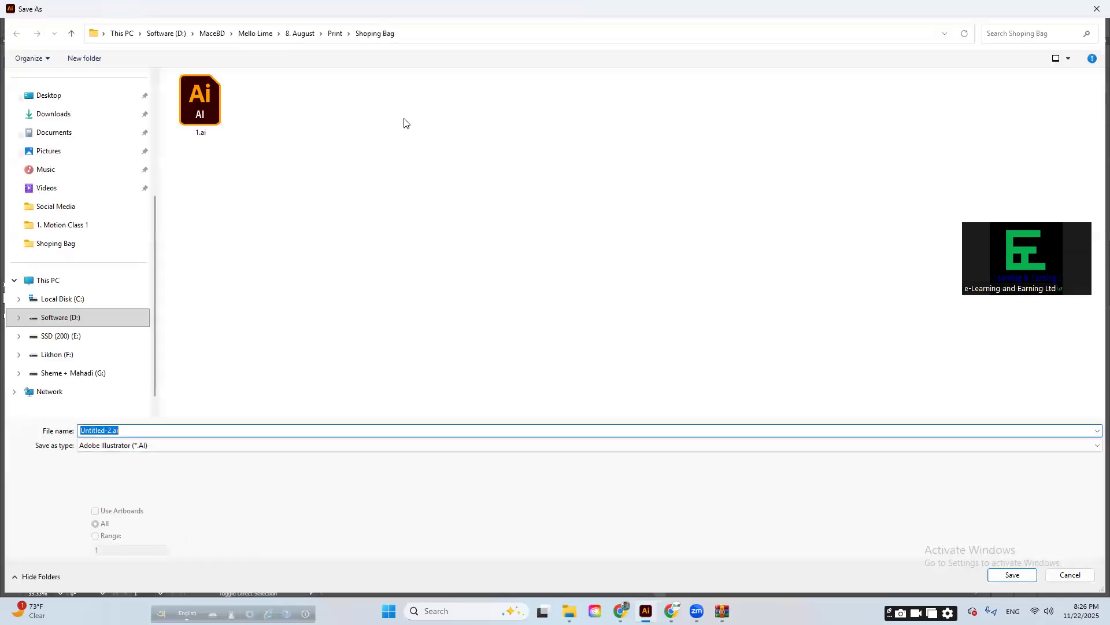
click(70, 373)
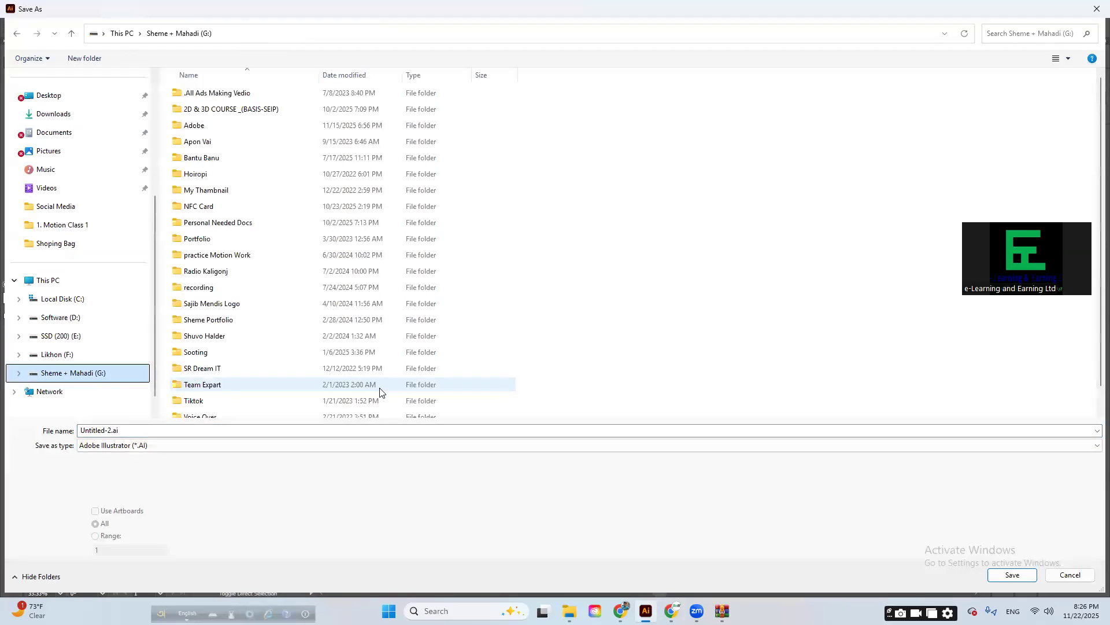
click(80, 58)
text(Likhon)
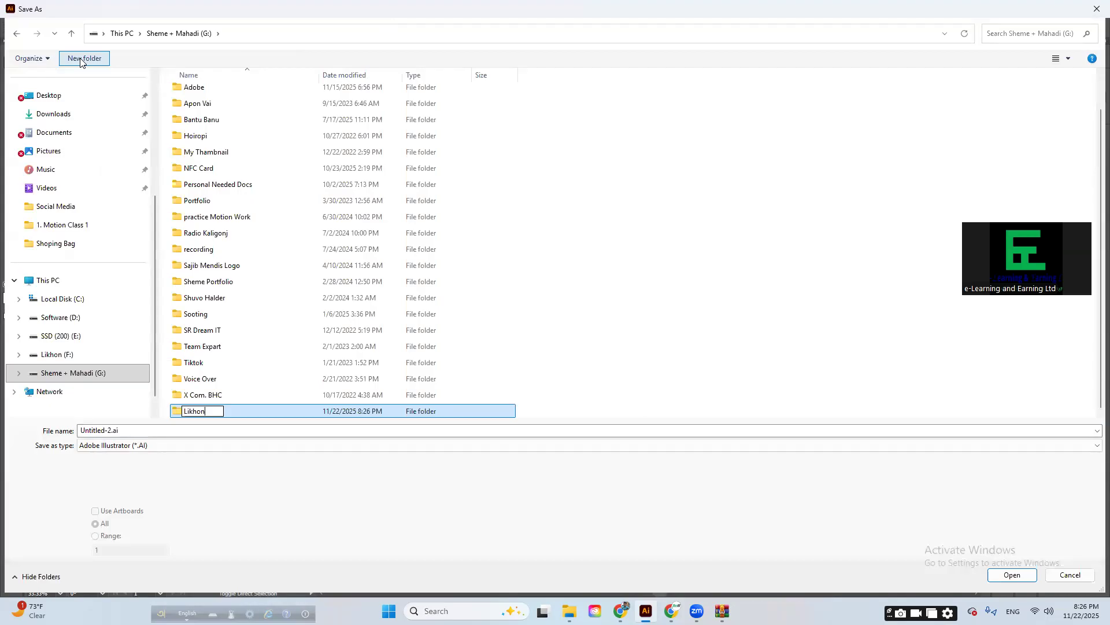
key(Return)
key(Return)
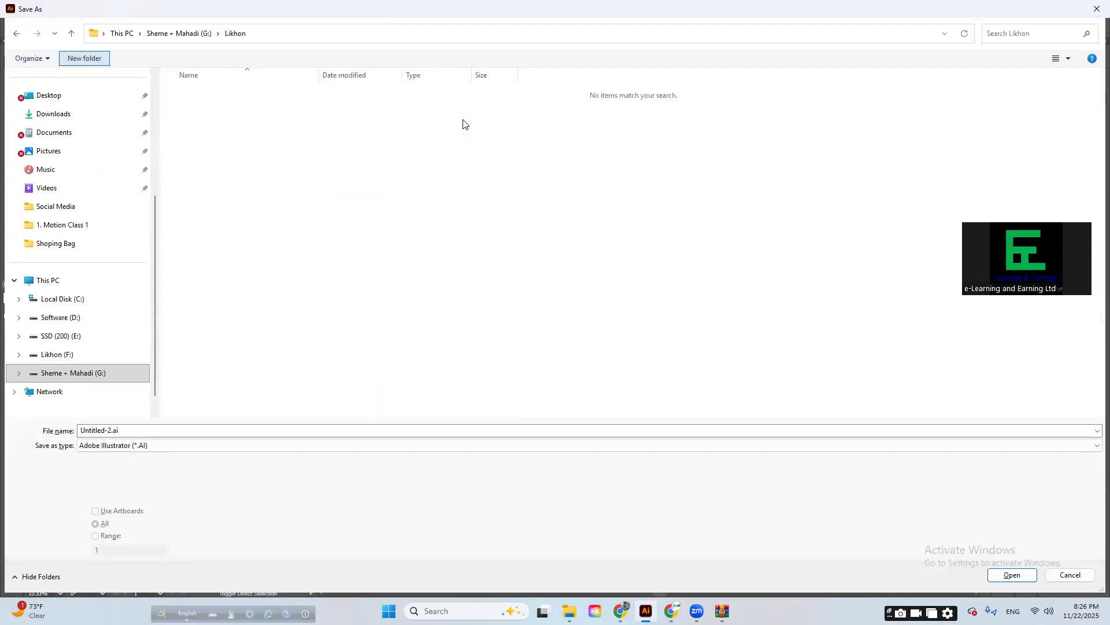
- Create a subfolder named City inside the new personal folder
key(ctrl+shift+n)
text(City)
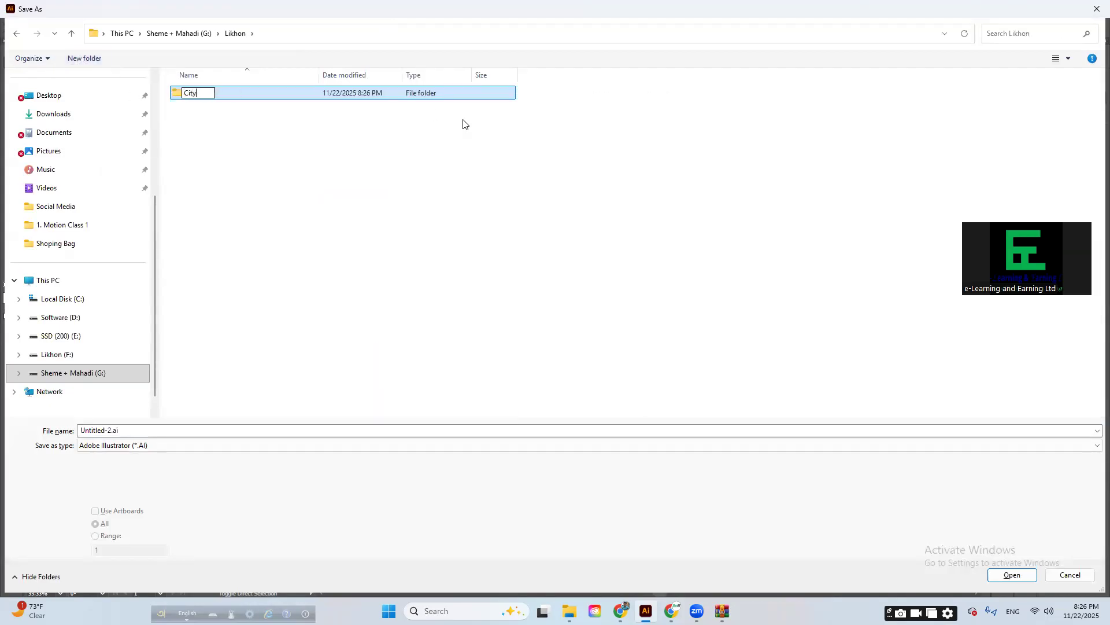
key(Return)
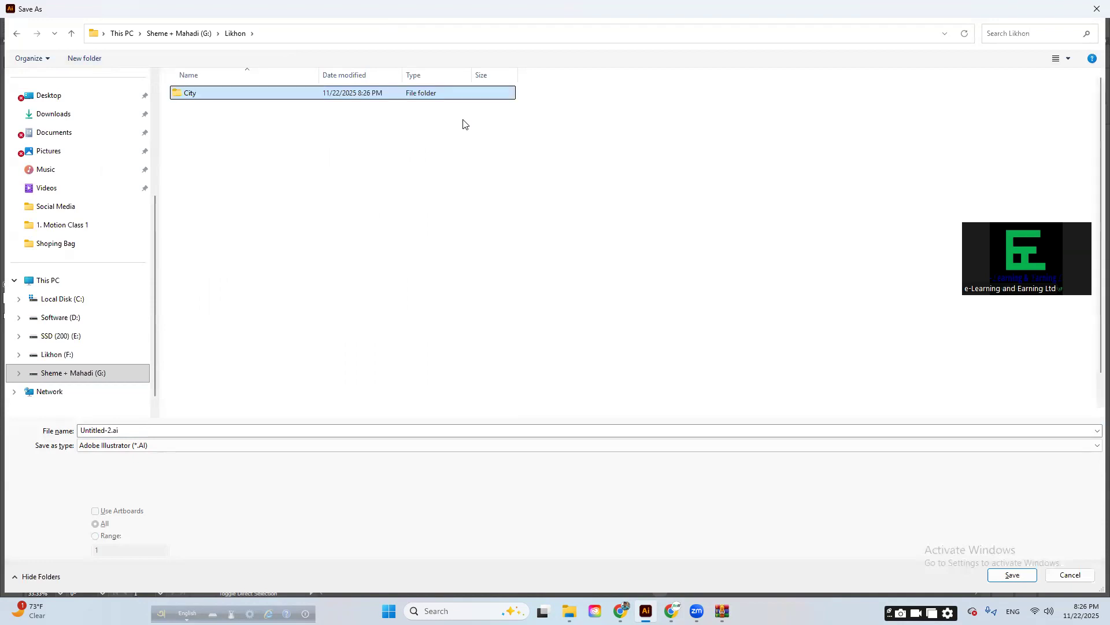
- Go back up to This PC and reopen the City folder inside the personal folder on drive G:
key(BackSpace)
key(BackSpace)
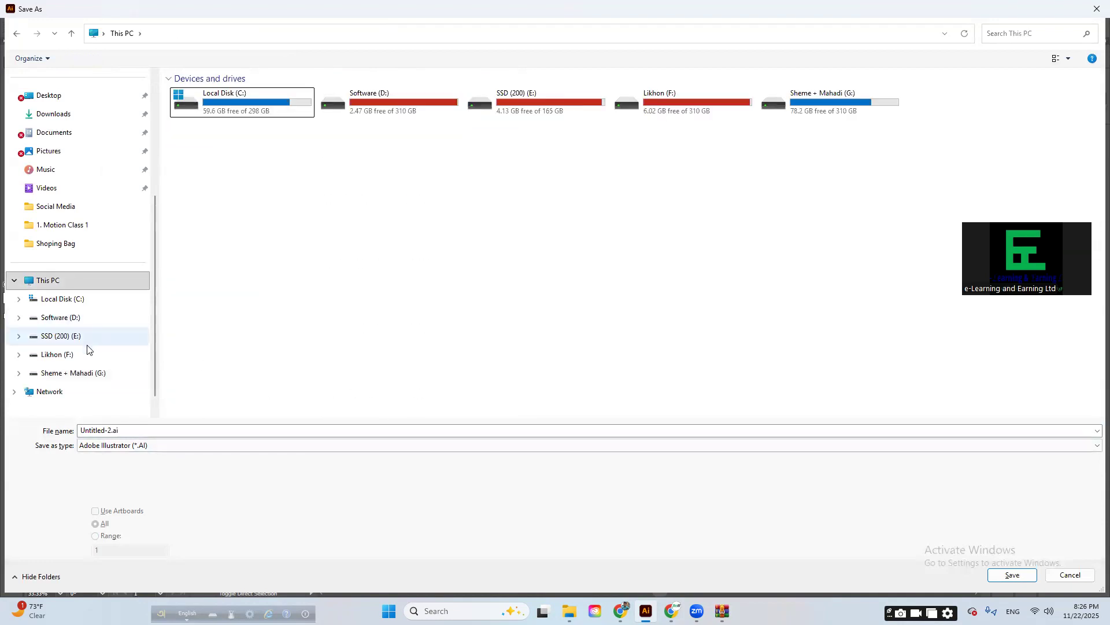
click(87, 285)
double_click(88, 282)
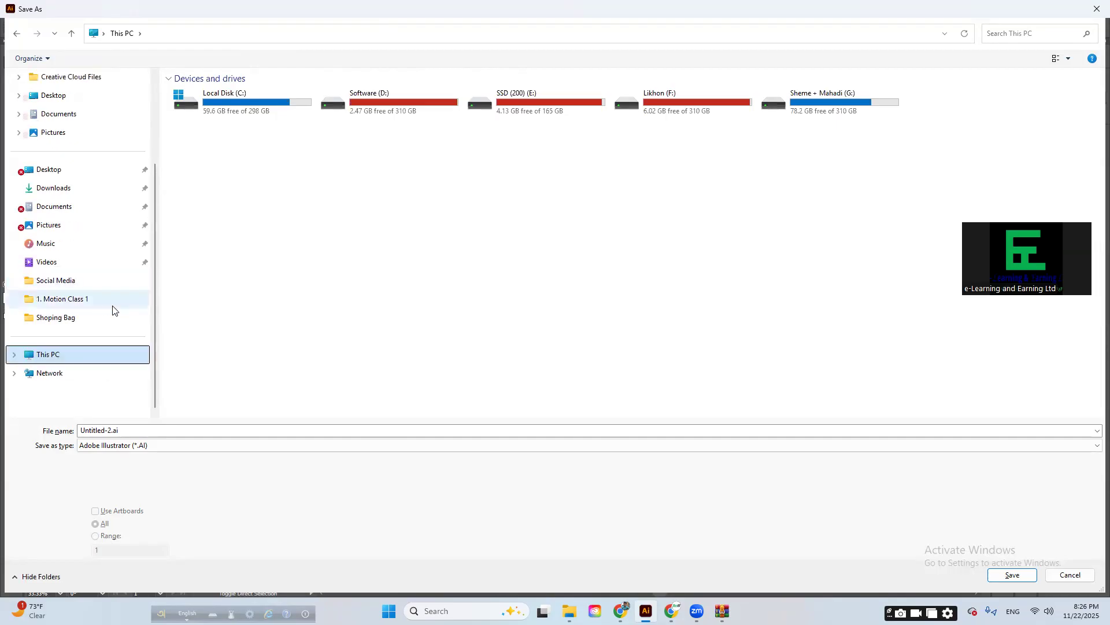
double_click(73, 356)
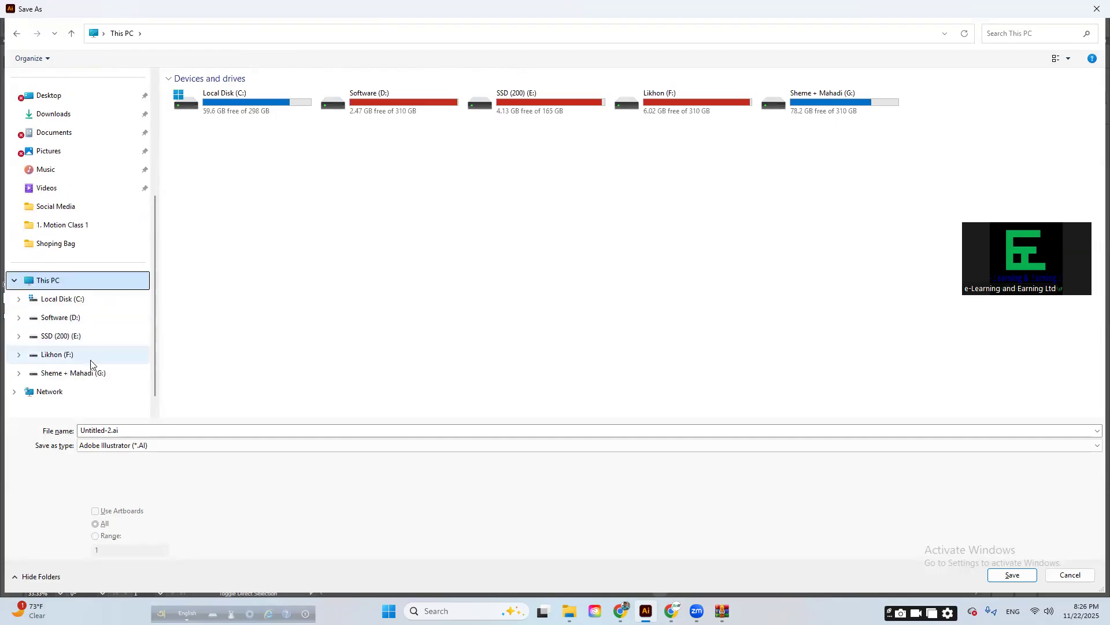
click(81, 373)
click(288, 240)
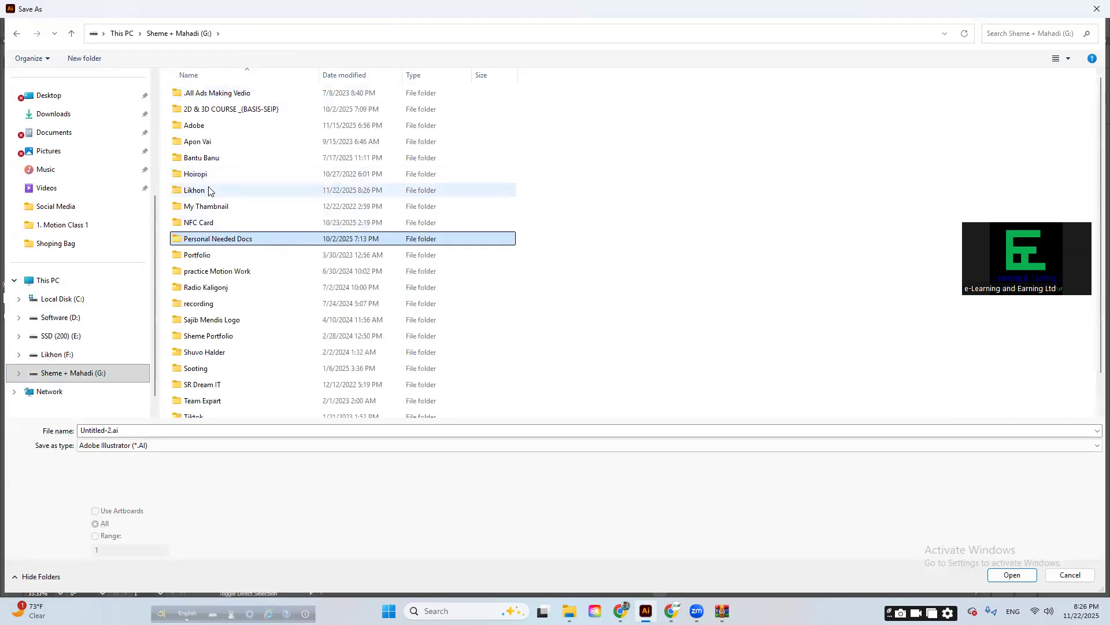
double_click(209, 191)
double_click(199, 96)
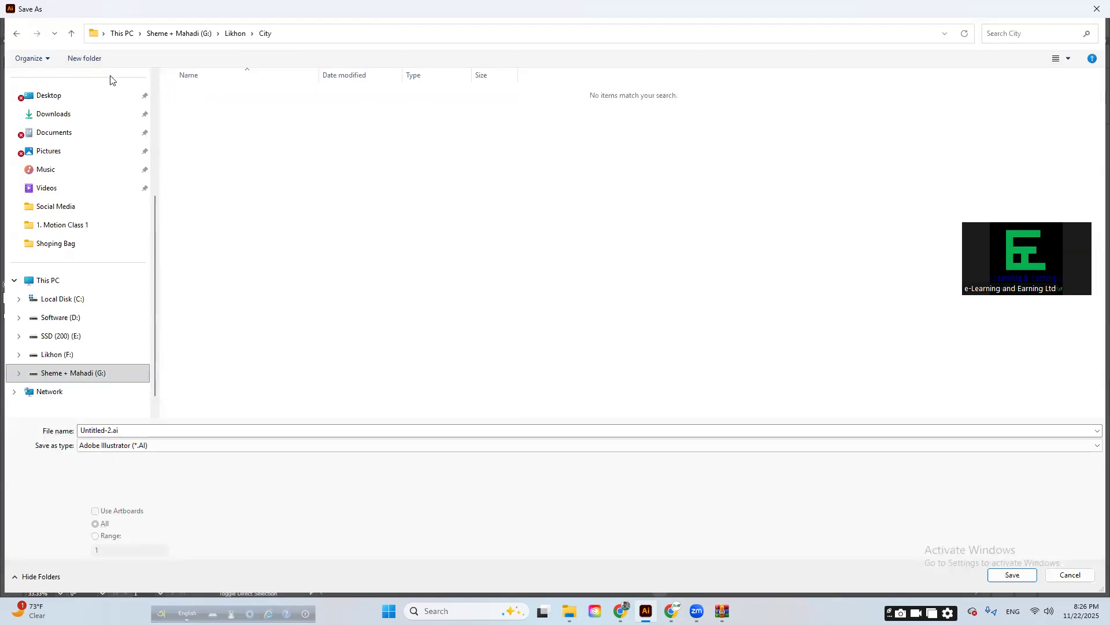
- Rename the City folder to City Animation and open it
click(17, 32)
click(217, 97)
click(214, 94)
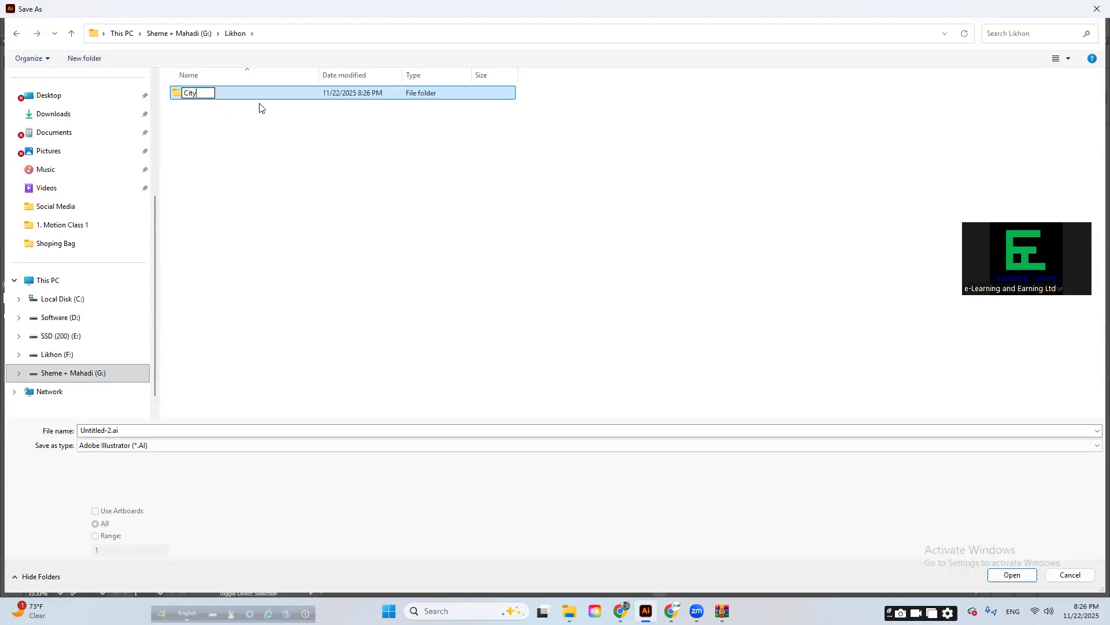
text(Animation)
key(Return)
key(Return)
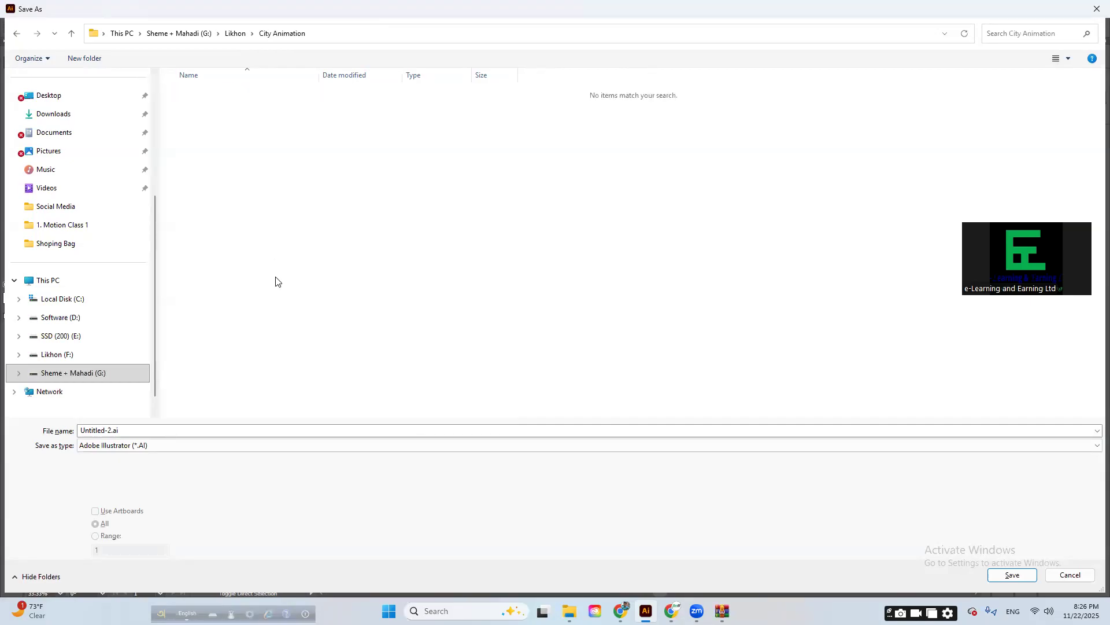
- Save the document as City in Adobe Illustrator format with the Illustrator 2020 version options
click(230, 432)
text(City)
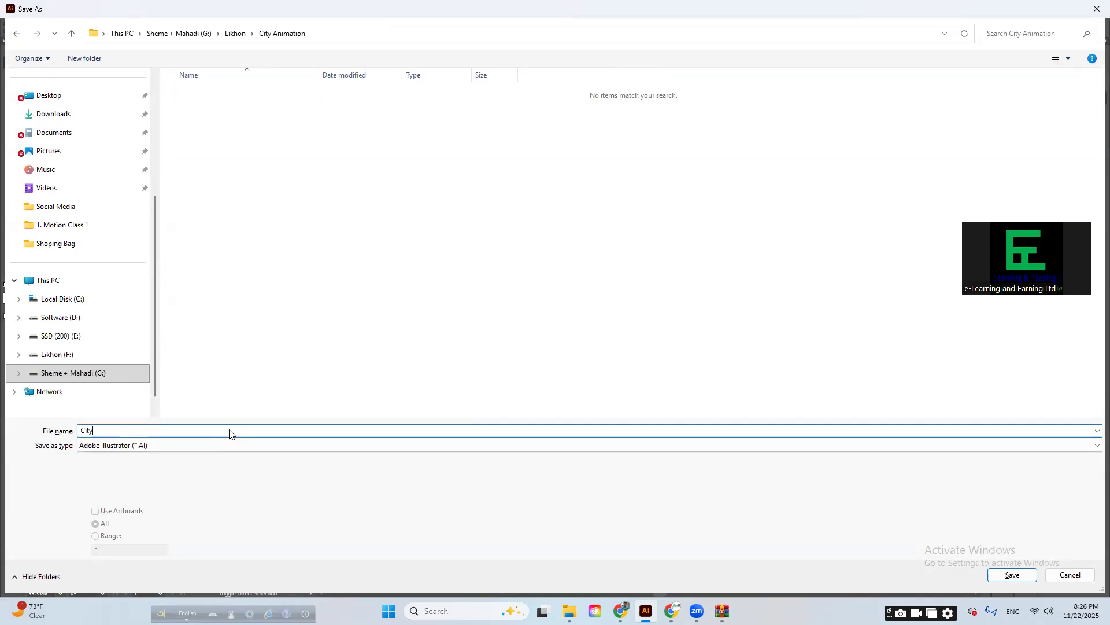
key(Return)
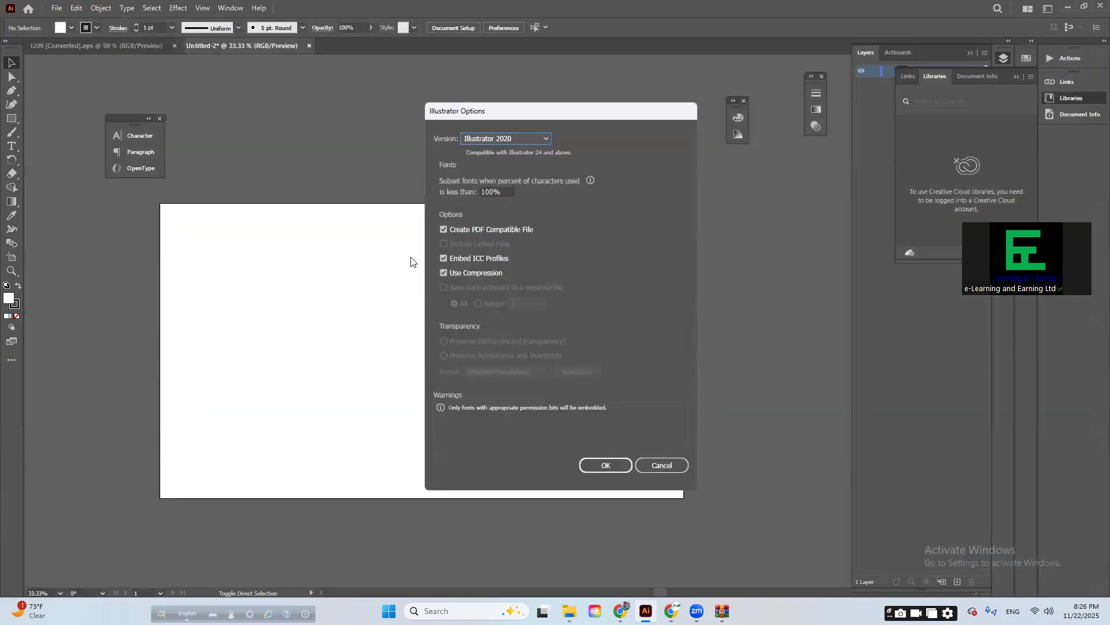
click(606, 466)
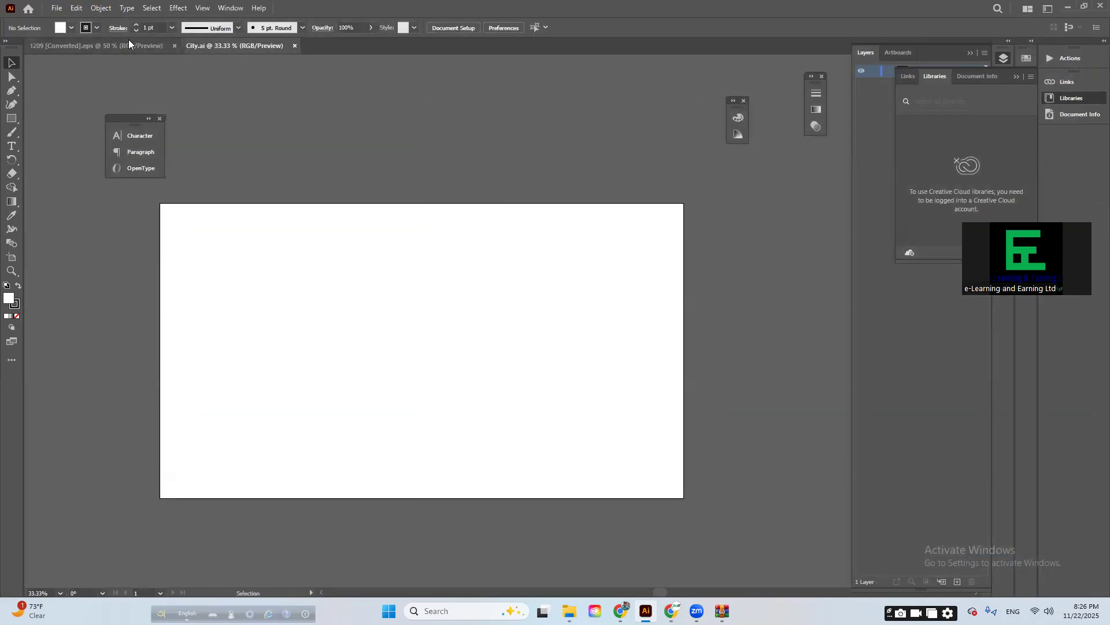
- Copy the daytime city artwork from the 1209 EPS document into City.ai and enlarge it to about 1665 × 1016 px
click(128, 41)
drag(419, 315, 471, 329)
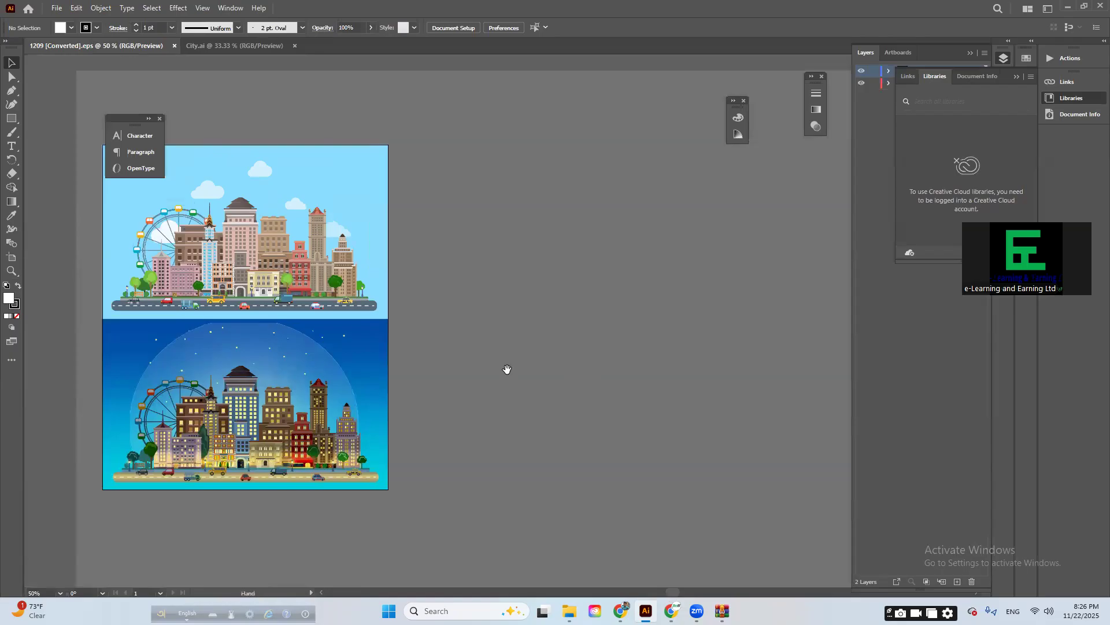
drag(506, 369, 610, 366)
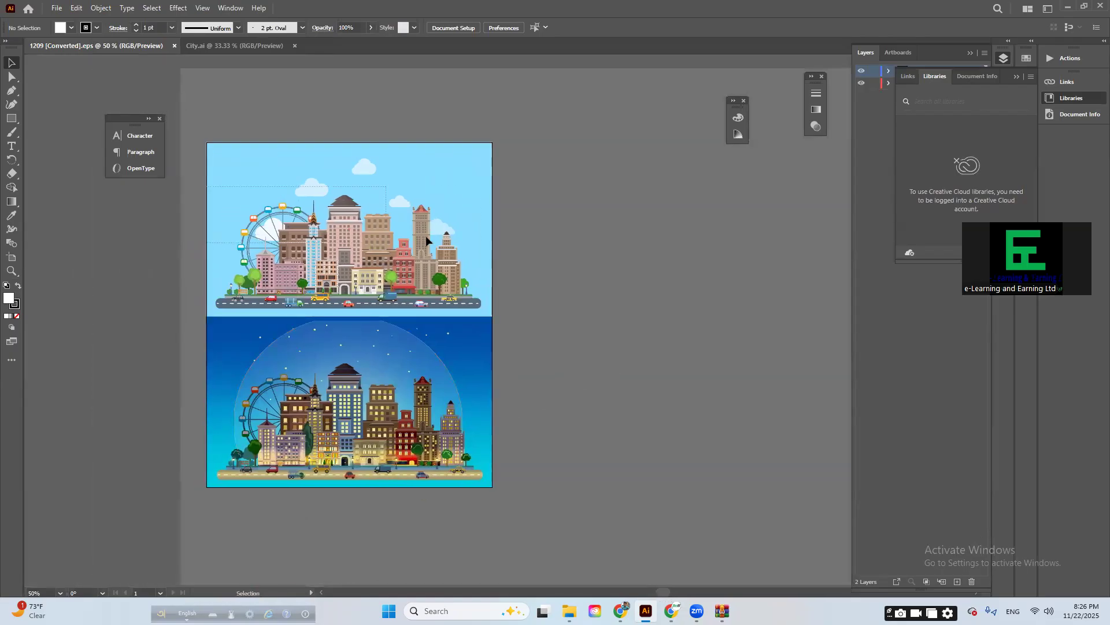
click(377, 282)
drag(377, 282, 669, 481)
scroll(541, 392, up, 1)
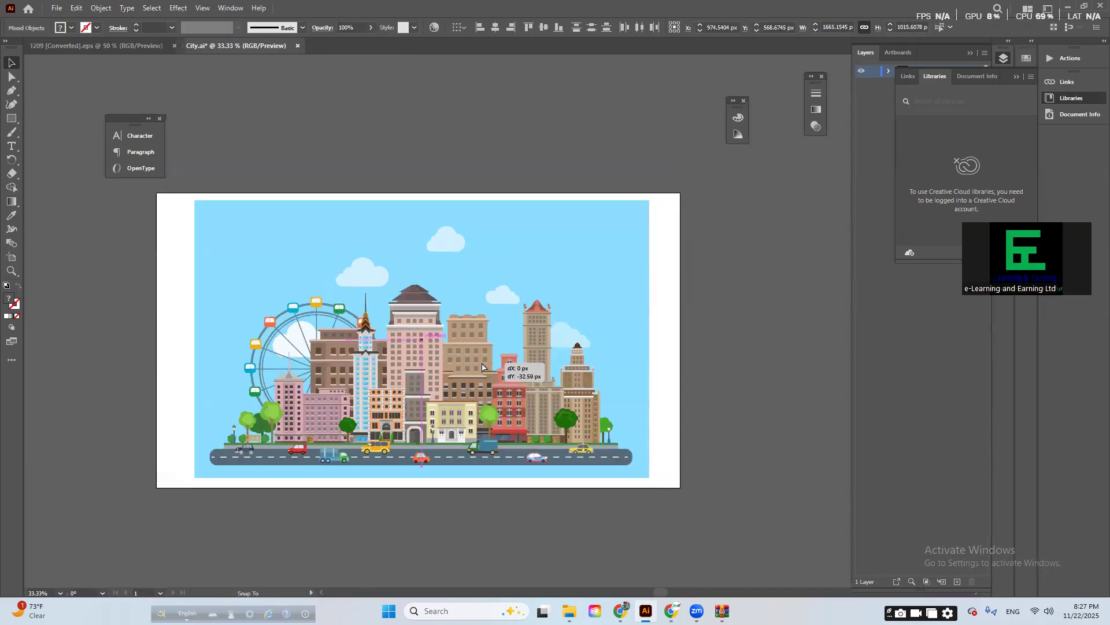
- Scale the city artwork proportionally to about 1772 × 1081 px and align it vertically so it fills the artboard's height
drag(650, 202, 663, 193)
drag(560, 301, 580, 240)
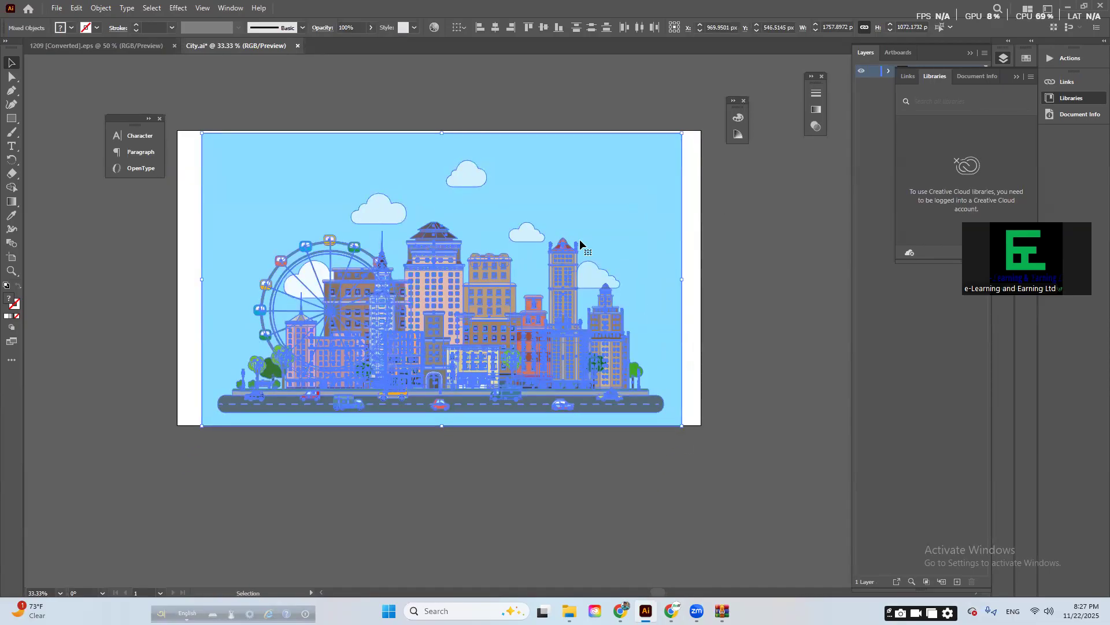
key(Up)
key(Up)
key(Up)
key(Up)
key(Up)
key(Up)
key(Up)
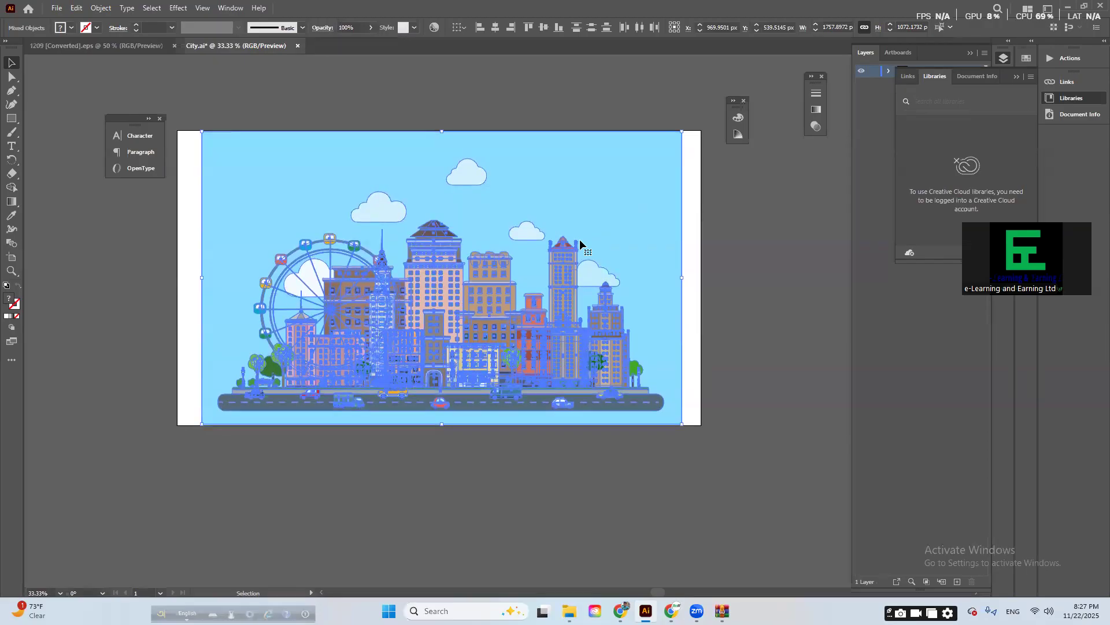
drag(682, 131, 684, 129)
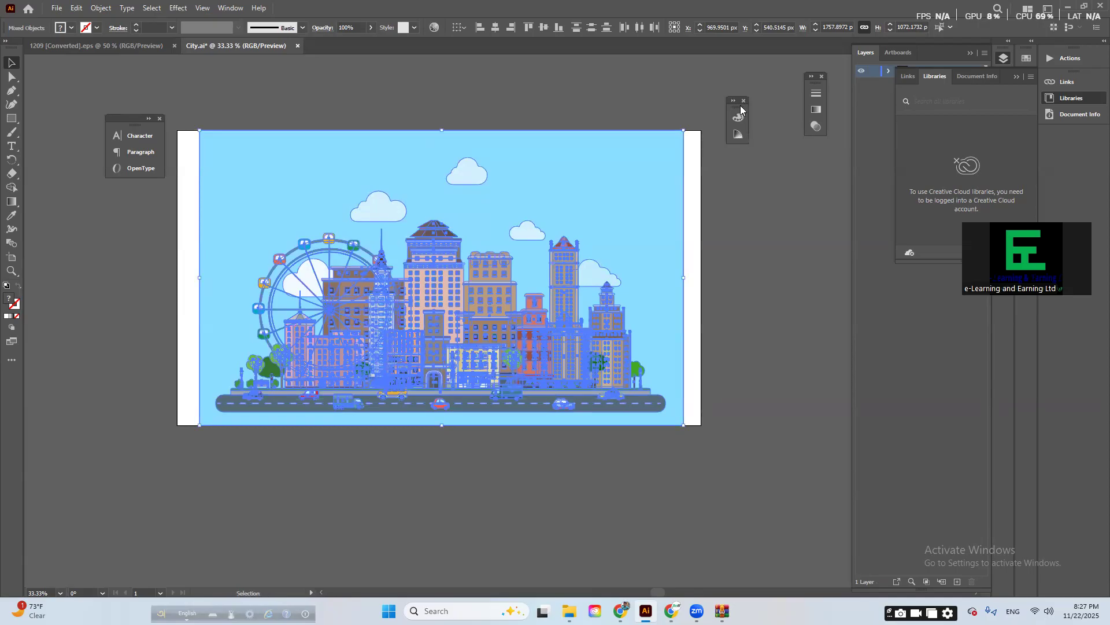
- Stretch the light blue sky background to both side edges of the artboard, making it 1920 px wide
click(670, 265)
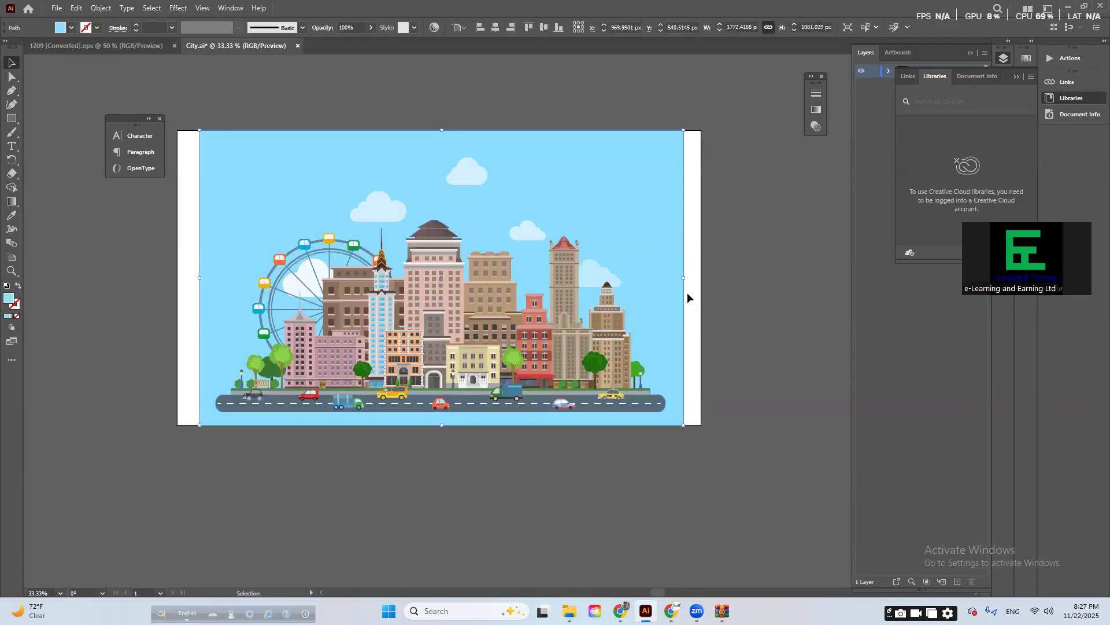
drag(686, 278, 702, 277)
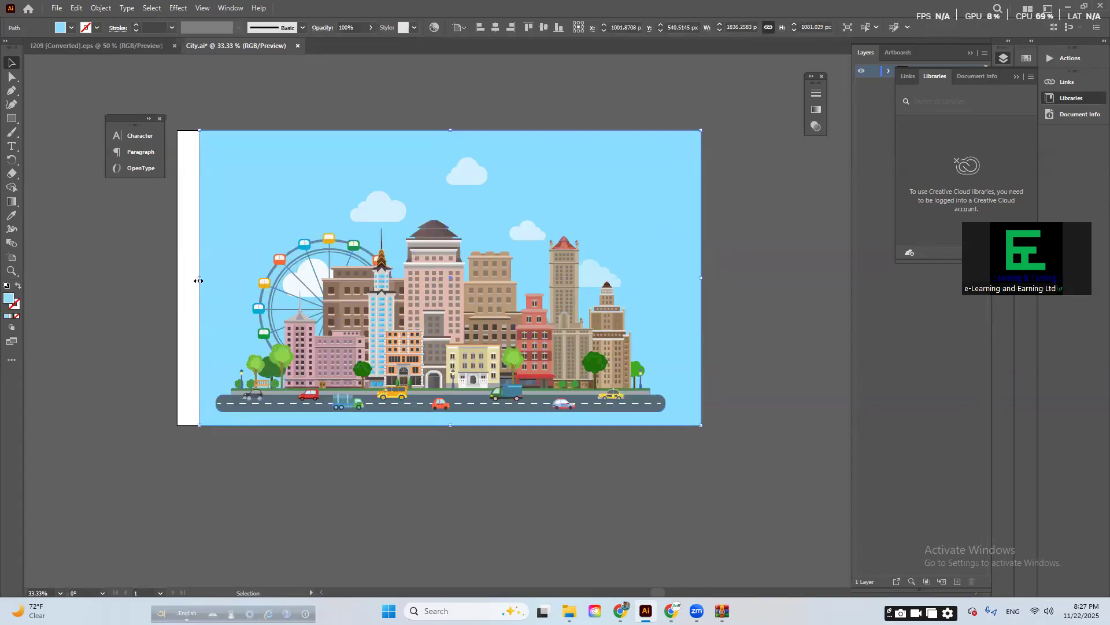
drag(198, 278, 177, 279)
click(321, 500)
- Ungroup the city group containing the buildings, road and vehicles, and clear the selection
click(258, 399)
right_click(292, 407)
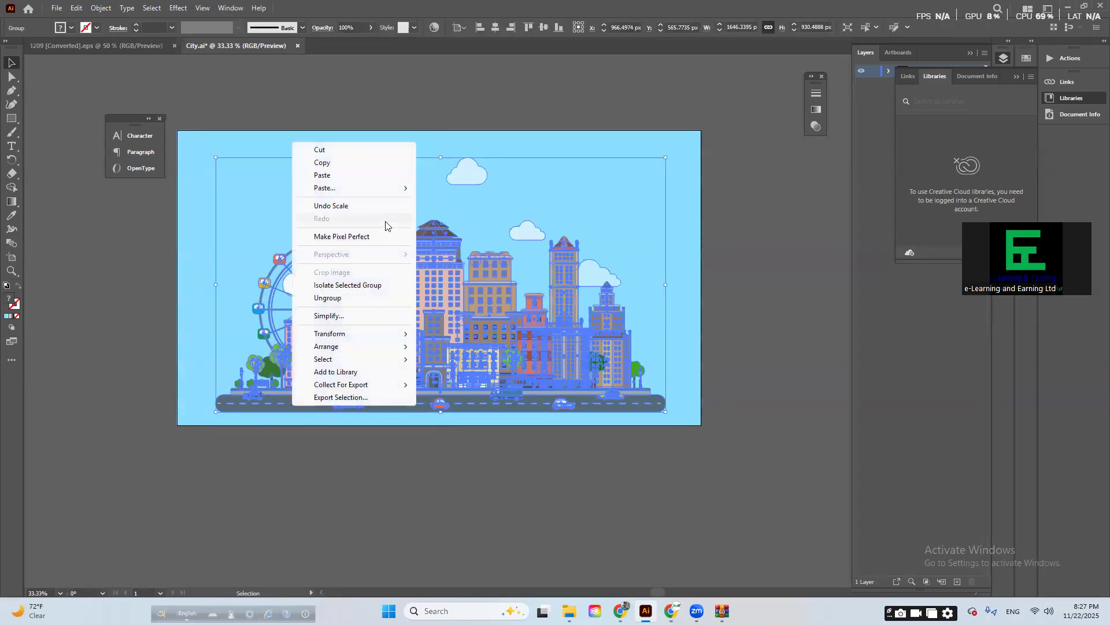
click(343, 297)
click(332, 492)
- Stretch the road shape beyond both sides of the artboard and extend its lower edge to the artboard's bottom
click(653, 405)
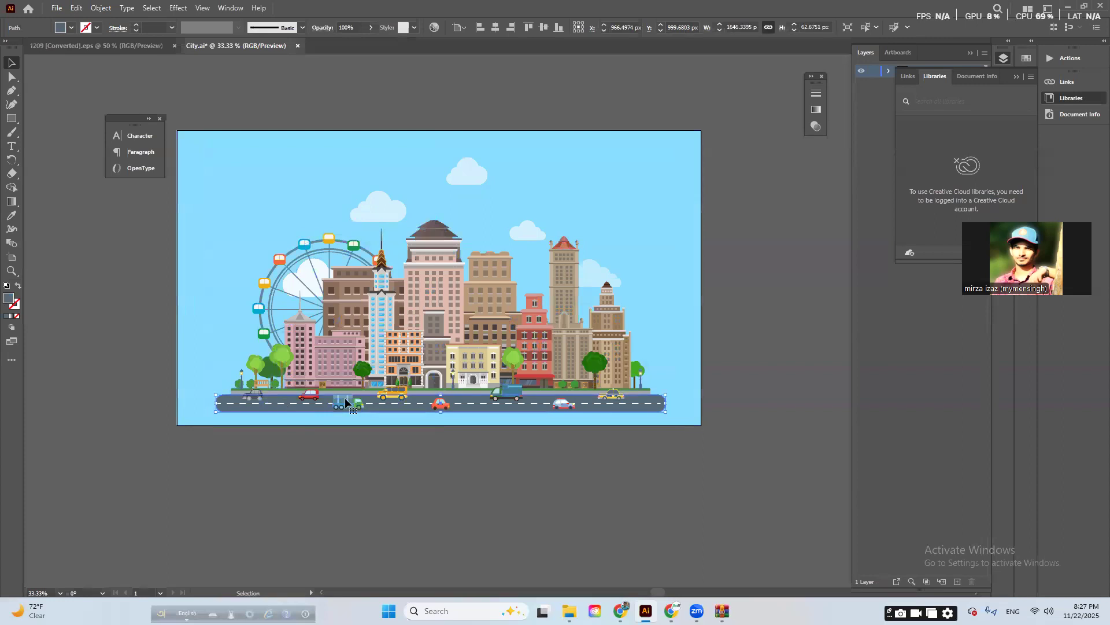
drag(665, 403, 757, 405)
drag(217, 404, 117, 402)
drag(442, 412, 442, 426)
click(454, 470)
- Move the dashed lane line lower on the road and extend it to both side edges of the artboard
scroll(499, 449, up, 1)
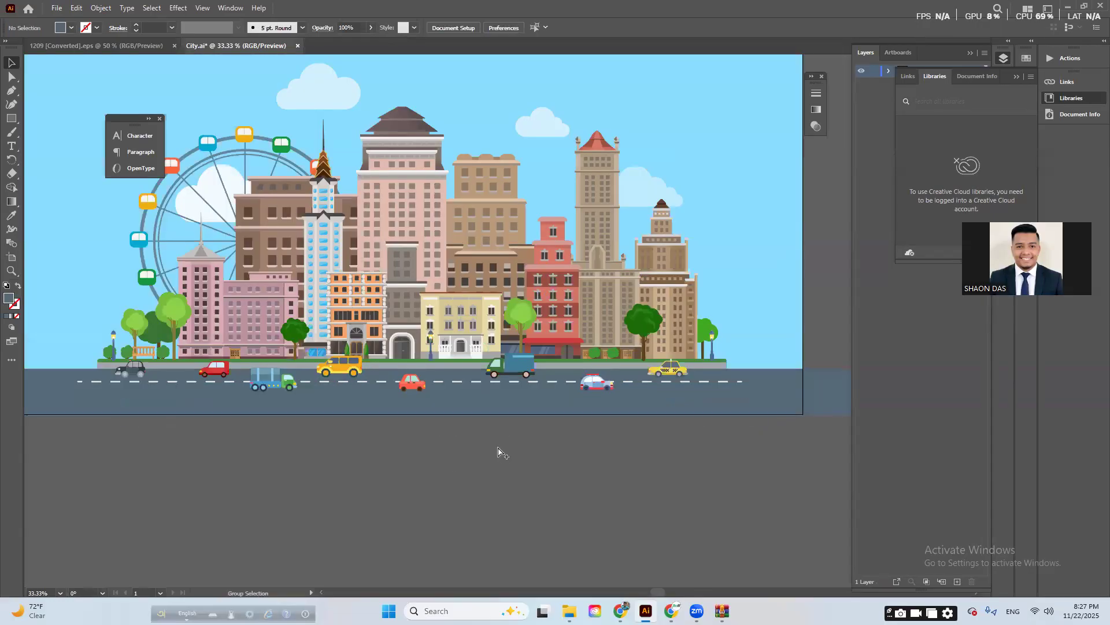
drag(497, 384, 497, 394)
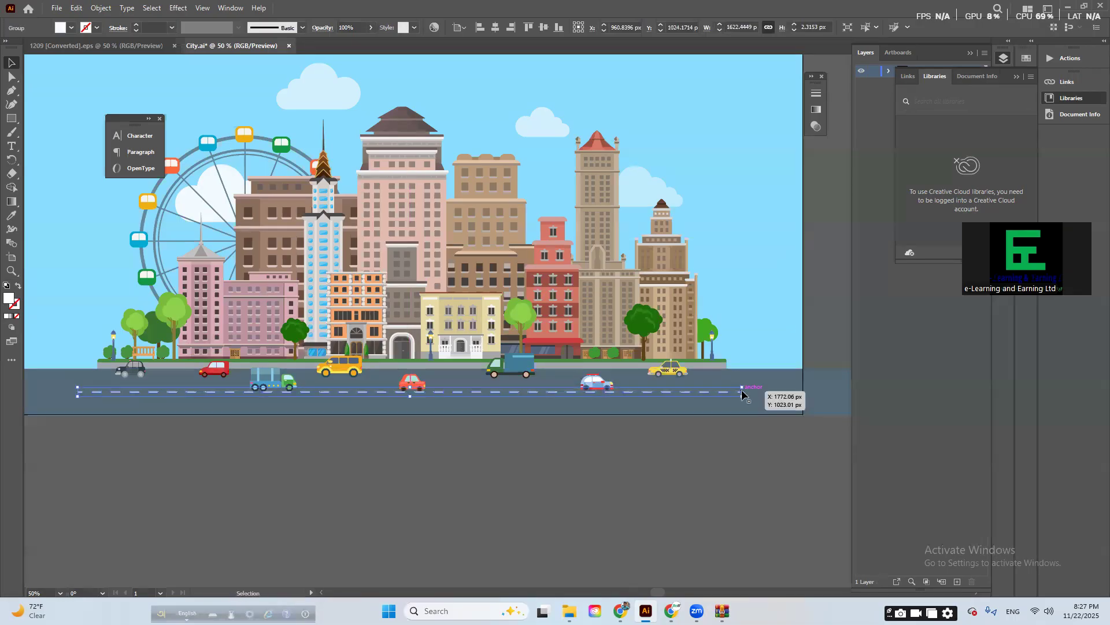
drag(743, 393, 803, 394)
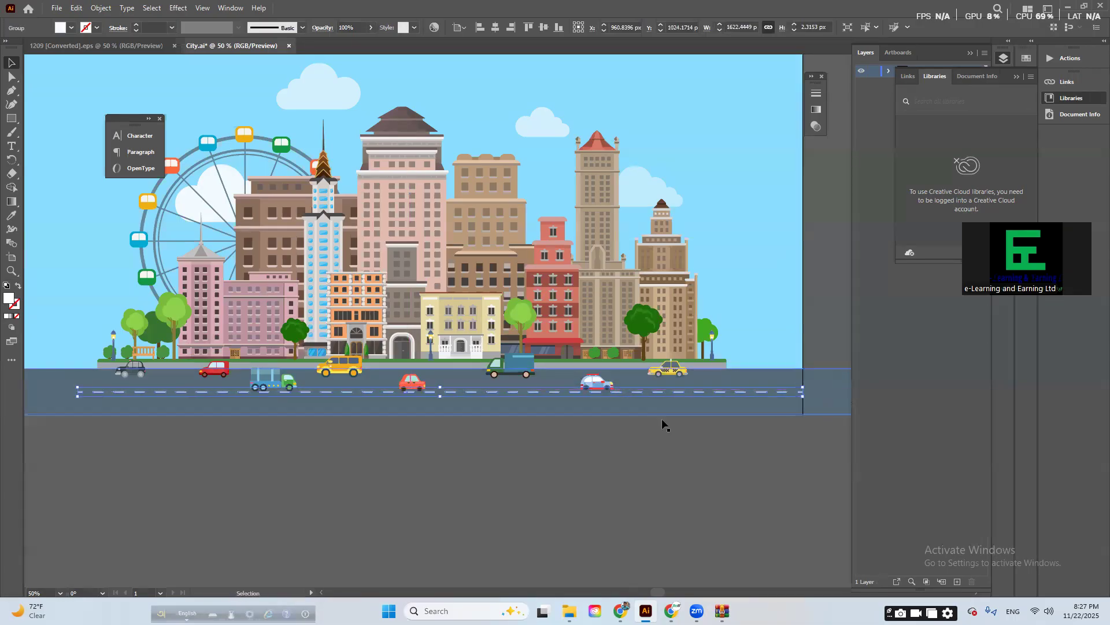
drag(183, 402, 357, 417)
drag(249, 405, 193, 408)
key(ctrl+minus)
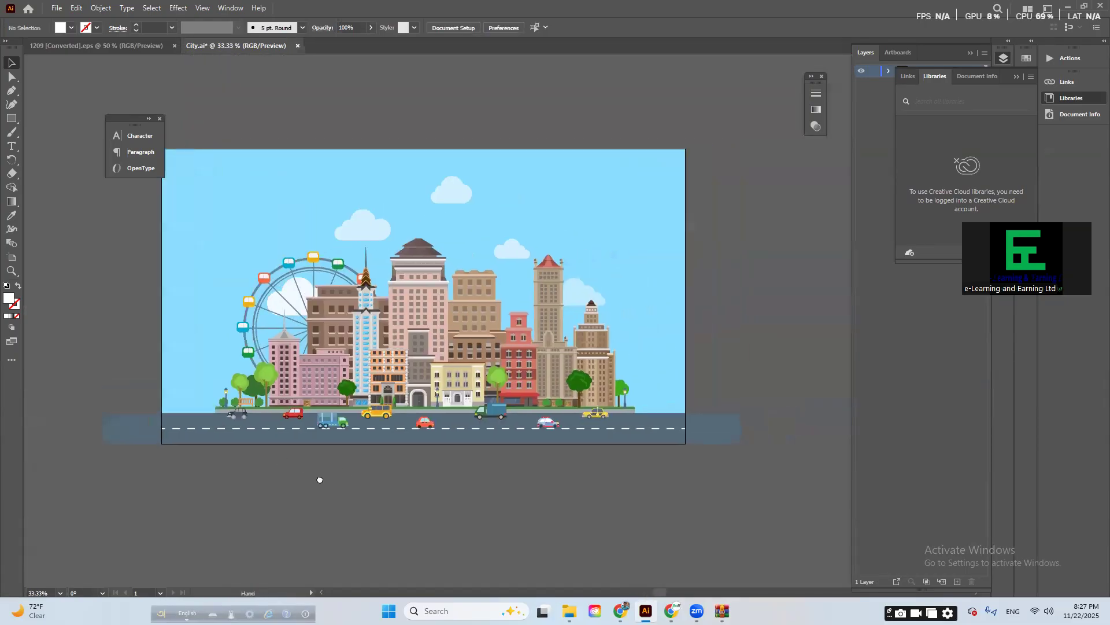
click(357, 350)
click(208, 255)
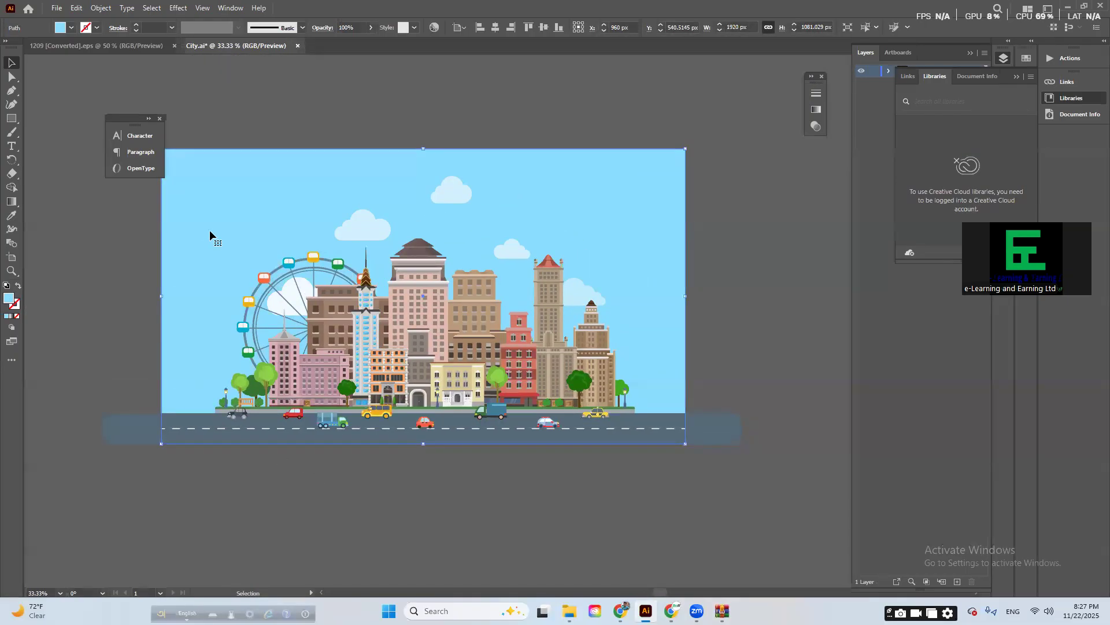
click(783, 357)
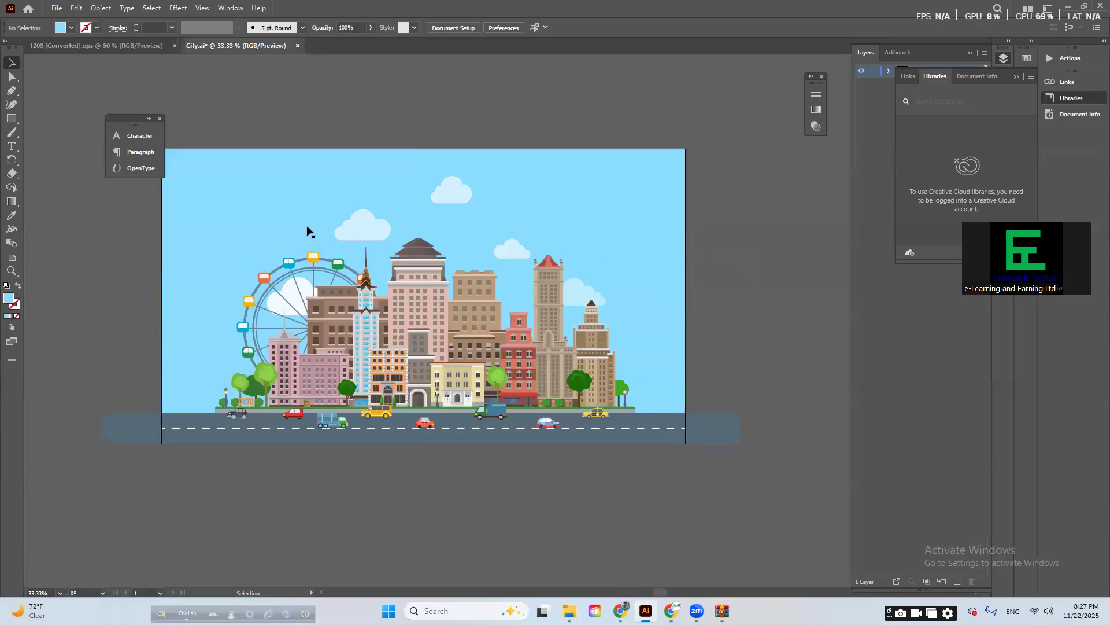
drag(746, 397, 747, 394)
drag(488, 352, 487, 334)
key(ctrl+z)
click(746, 394)
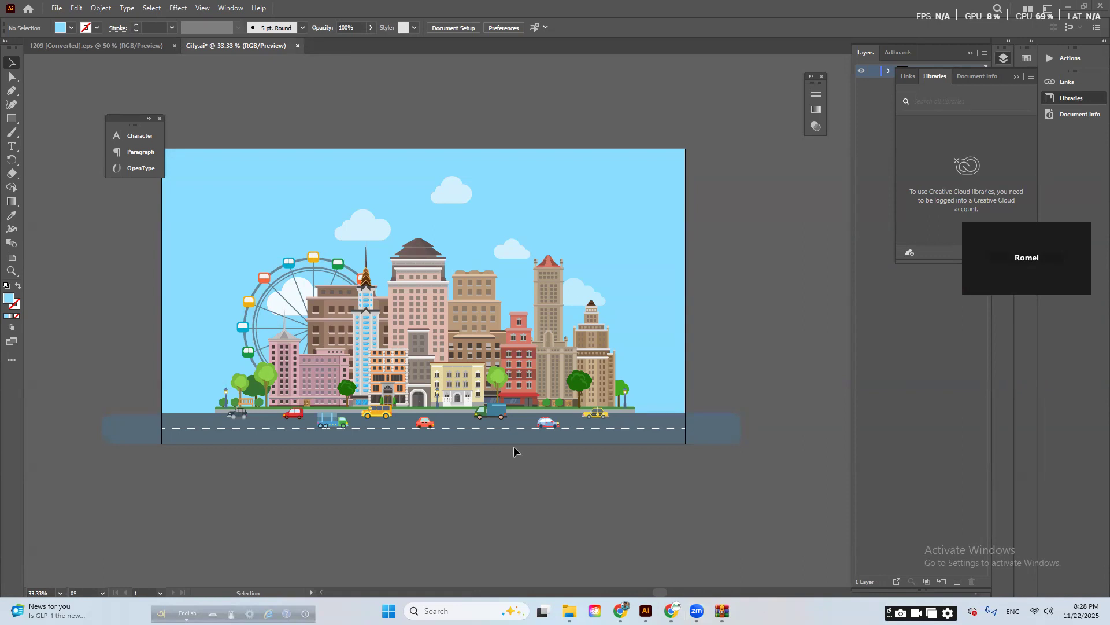
- Switch to WhatsApp Web in Chrome, open the e-learning colleague's chat and send the Zoom meeting link with its passcode
click(621, 611)
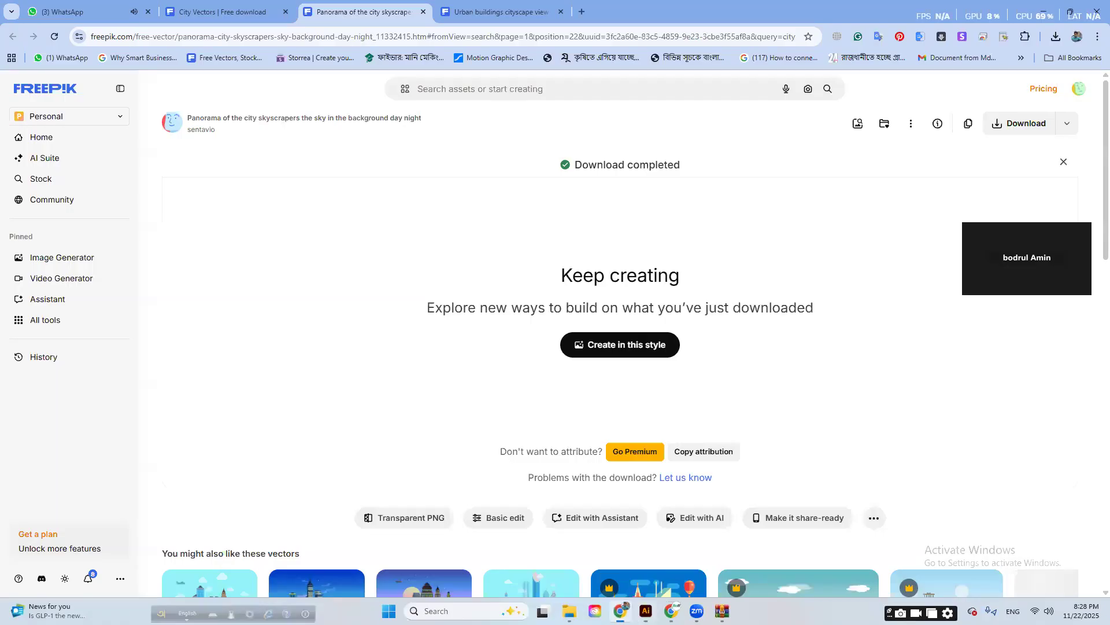
click(75, 11)
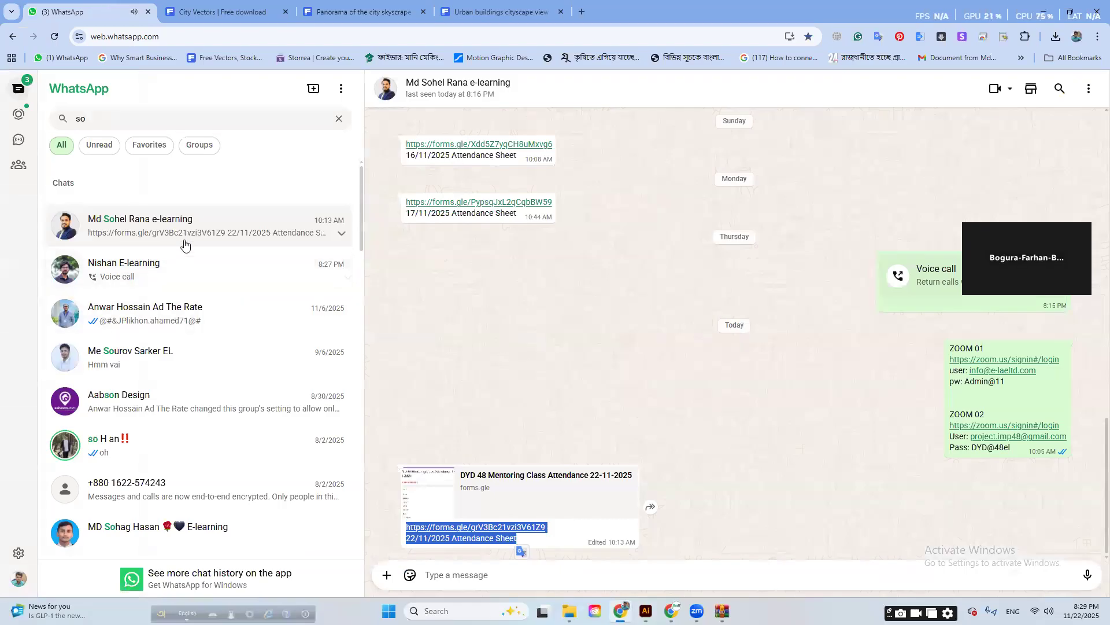
click(185, 267)
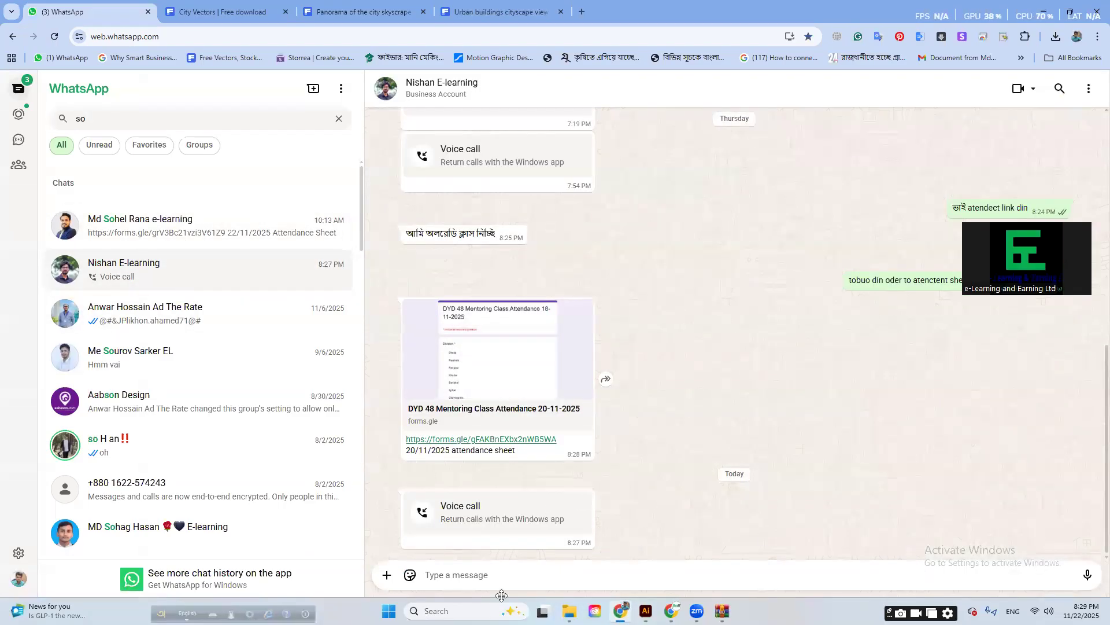
key(ctrl+v)
click(1087, 575)
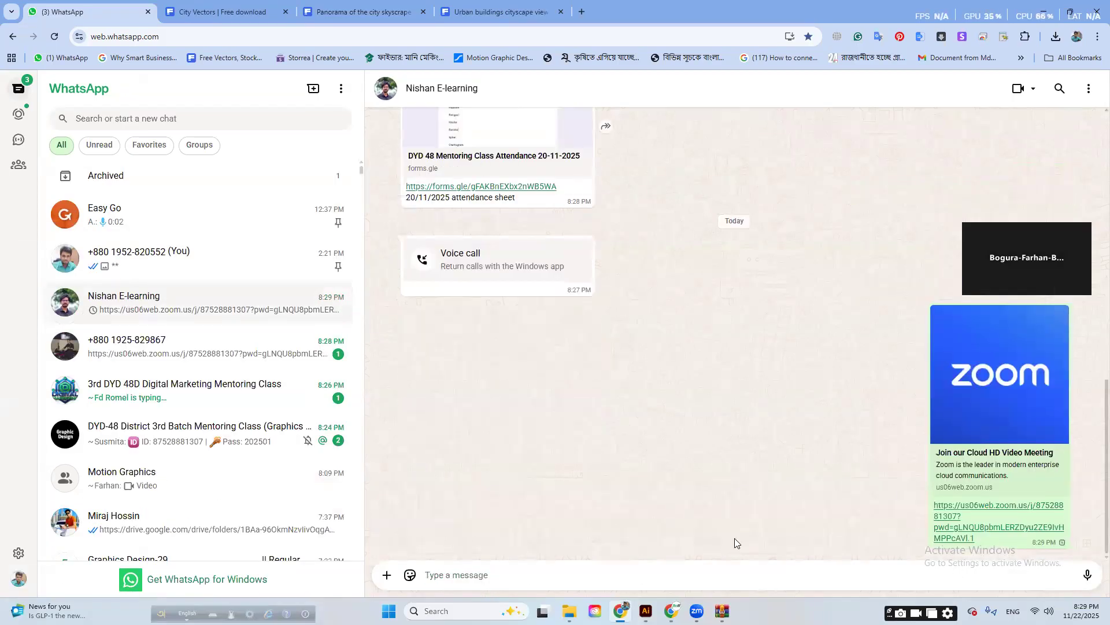
- Check the unread private chat and the 3rd DYD 48D Digital Marketing Mentoring Class group, and return to Illustrator
click(243, 405)
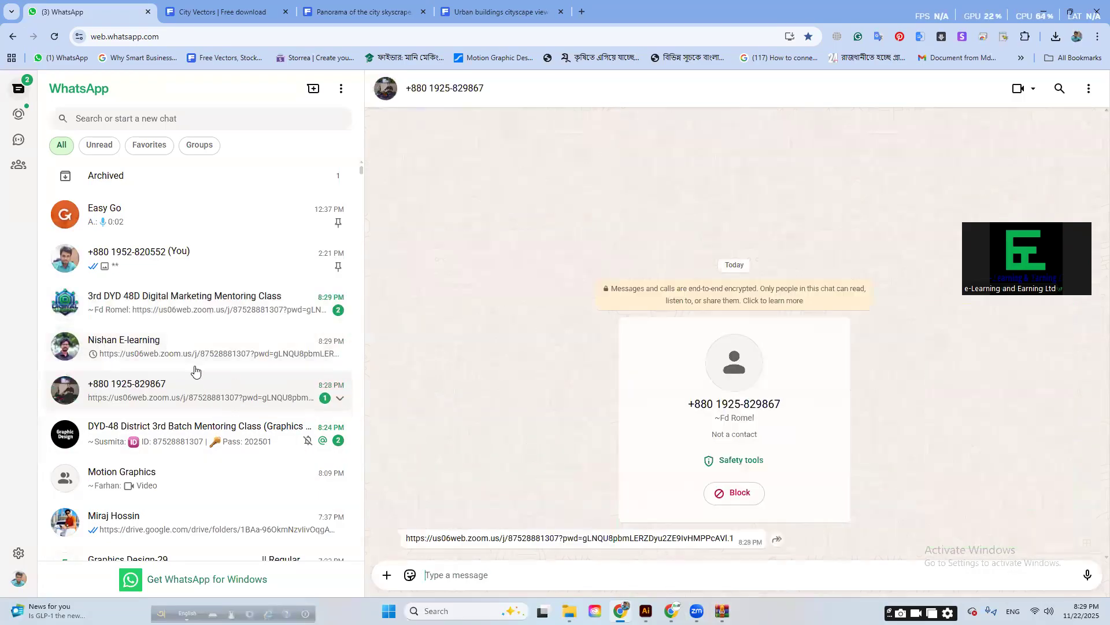
click(218, 318)
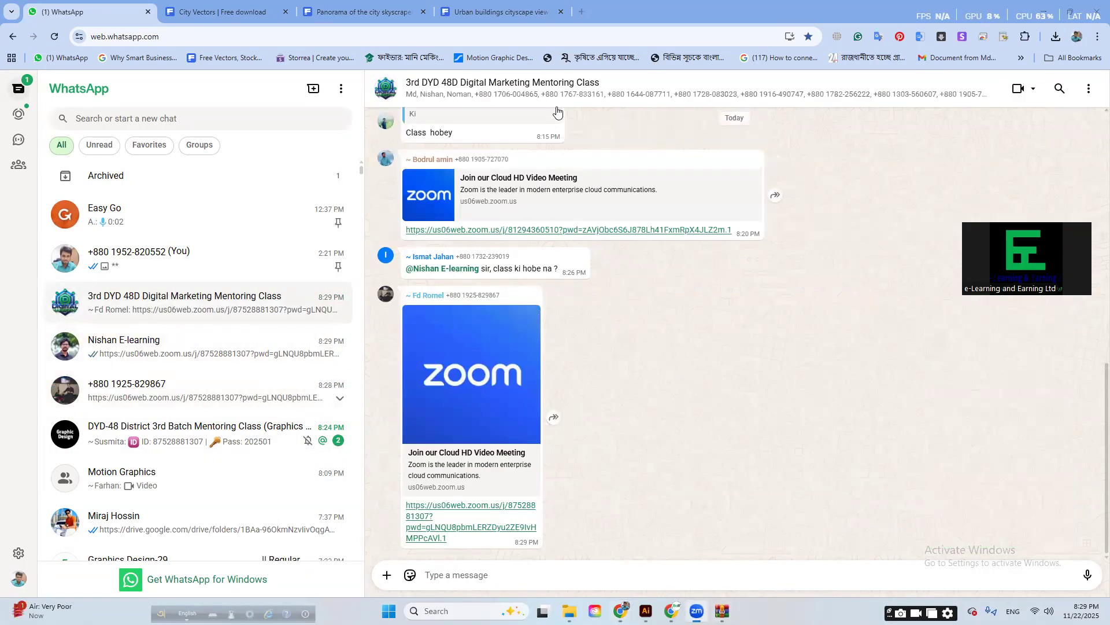
click(246, 5)
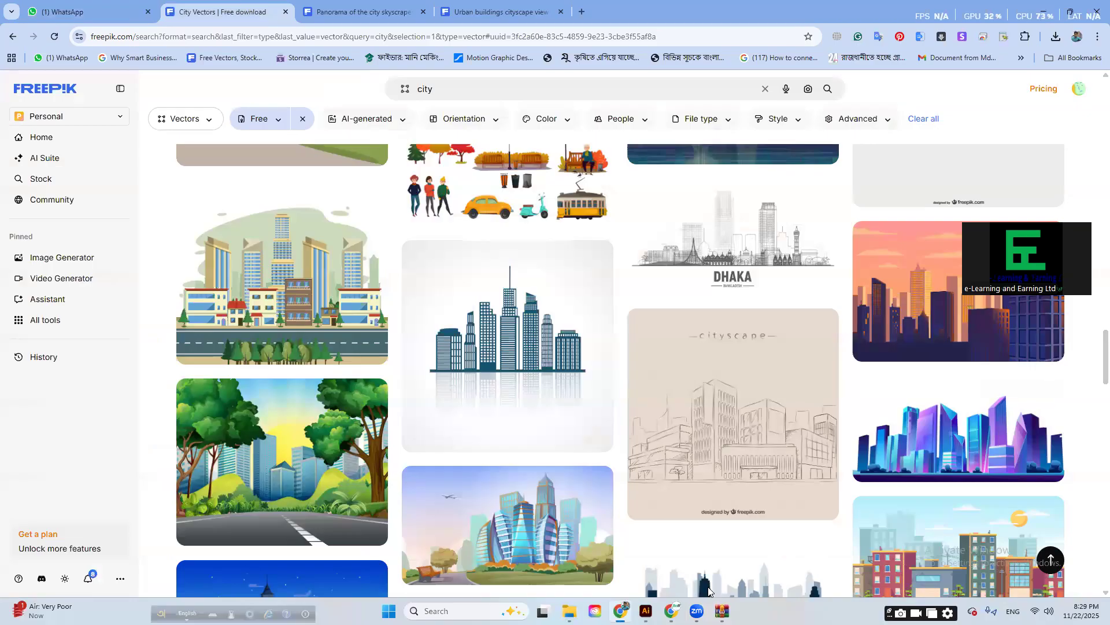
click(646, 611)
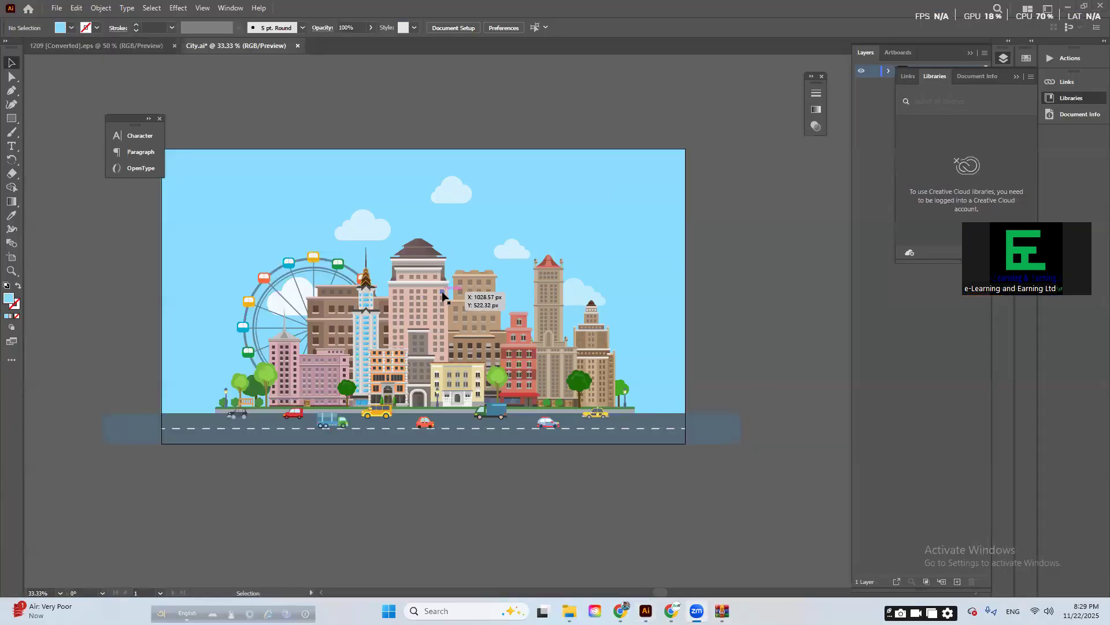
- Check how the vehicles on the road are grouped, starting with the yellow taxi
drag(86, 218, 728, 404)
click(630, 424)
key(ctrl+shift+a)
click(597, 415)
scroll(591, 420, up, 4)
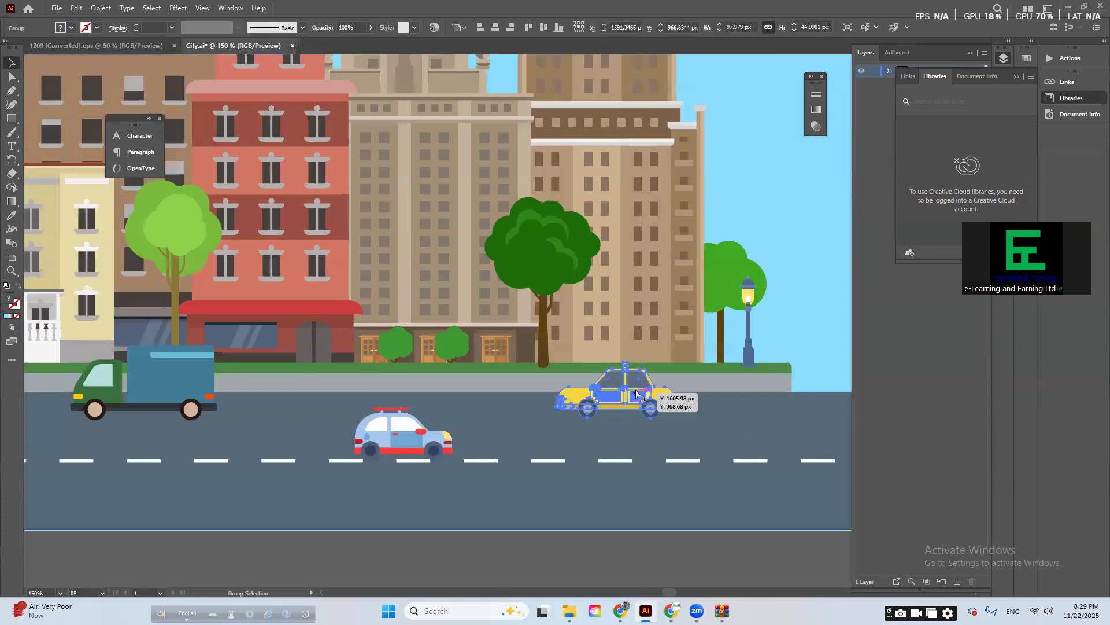
scroll(636, 391, down, 3)
click(564, 404)
click(297, 389)
drag(309, 472, 367, 470)
- Select all the vehicles together and move them straight off the road to the empty area below the artboard
click(152, 392)
shift+click(234, 390)
shift+click(283, 399)
shift+click(359, 388)
shift+click(431, 404)
shift+click(529, 386)
shift+click(699, 393)
drag(692, 393, 684, 486)
scroll(433, 379, down, 1)
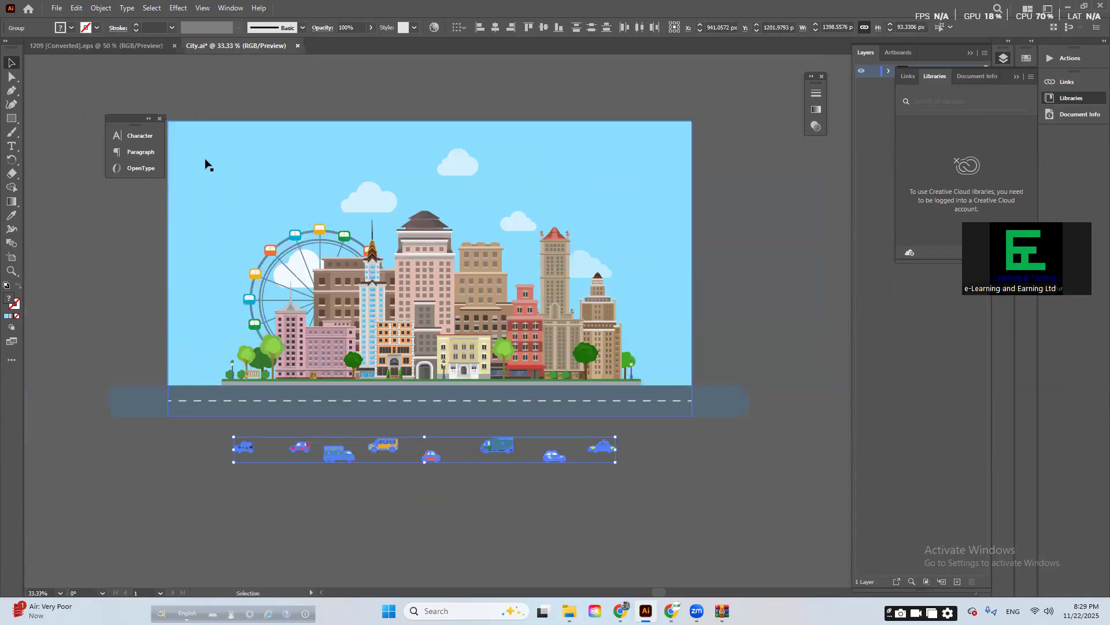
drag(206, 160, 317, 172)
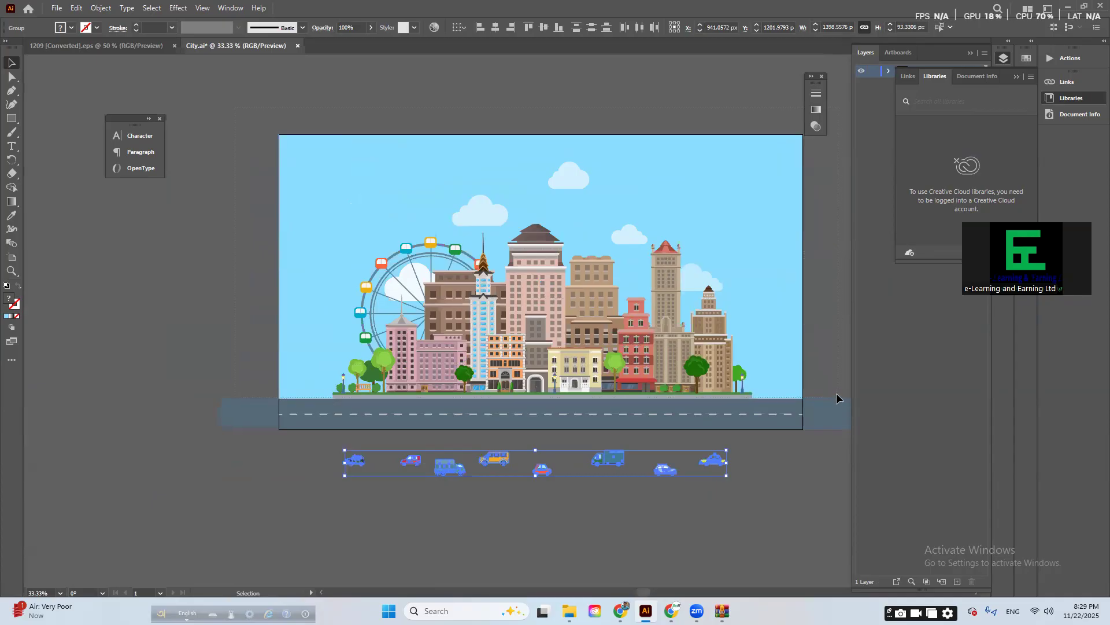
- Move the whole cityscape with its sidewalk and clouds upward and enlarge it slightly
click(592, 305)
drag(593, 305, 593, 284)
drag(750, 380, 765, 384)
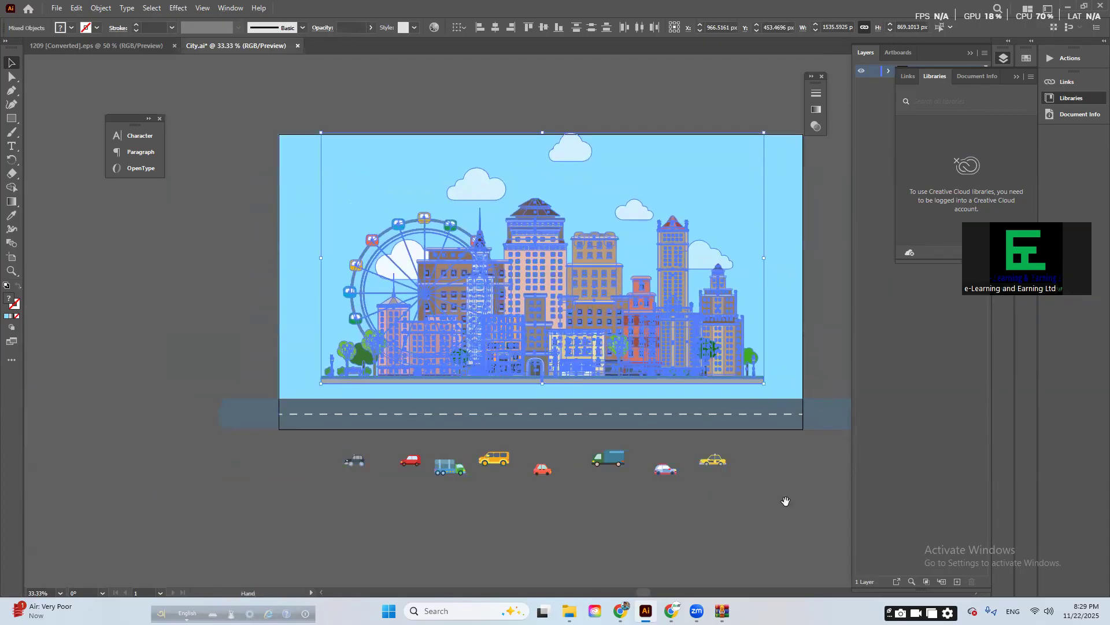
- Extend the road shape's upper edge until it meets the raised sidewalk under the buildings
drag(785, 501, 716, 498)
click(762, 417)
drag(473, 390, 473, 376)
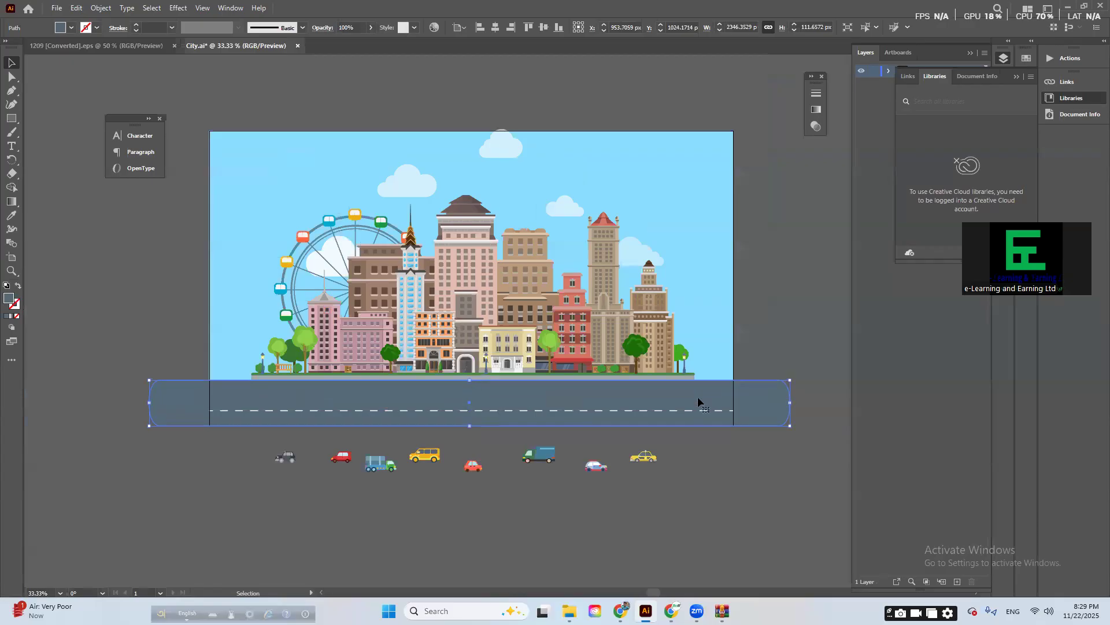
click(764, 287)
- Select the Ferris wheel to examine its grouping and how far it extends behind the buildings
scroll(315, 243, up, 3)
click(290, 224)
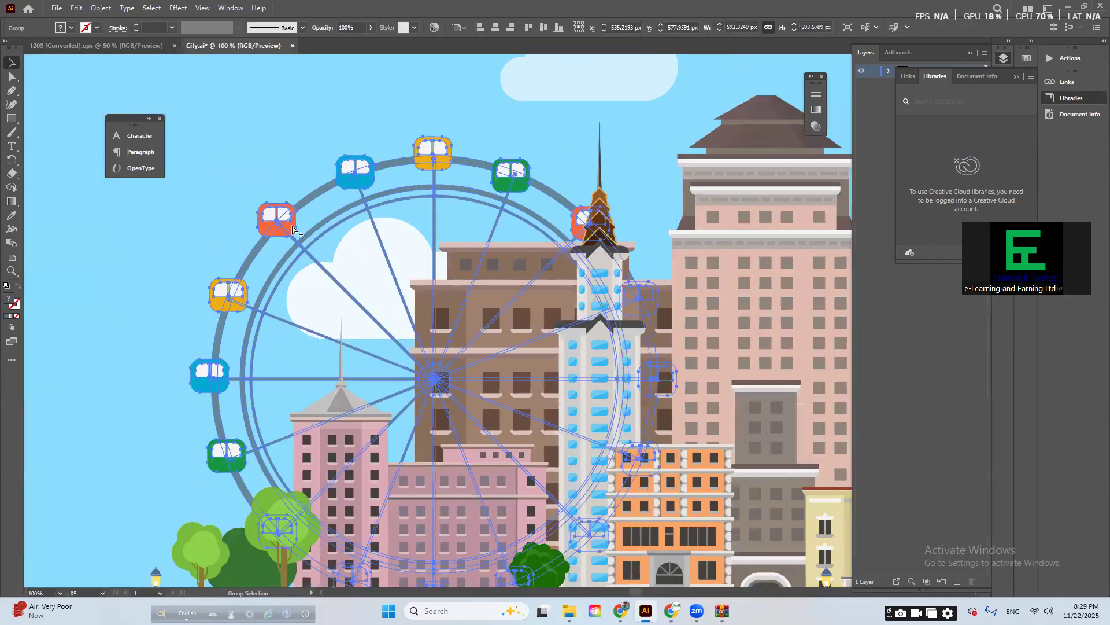
scroll(293, 228, down, 2)
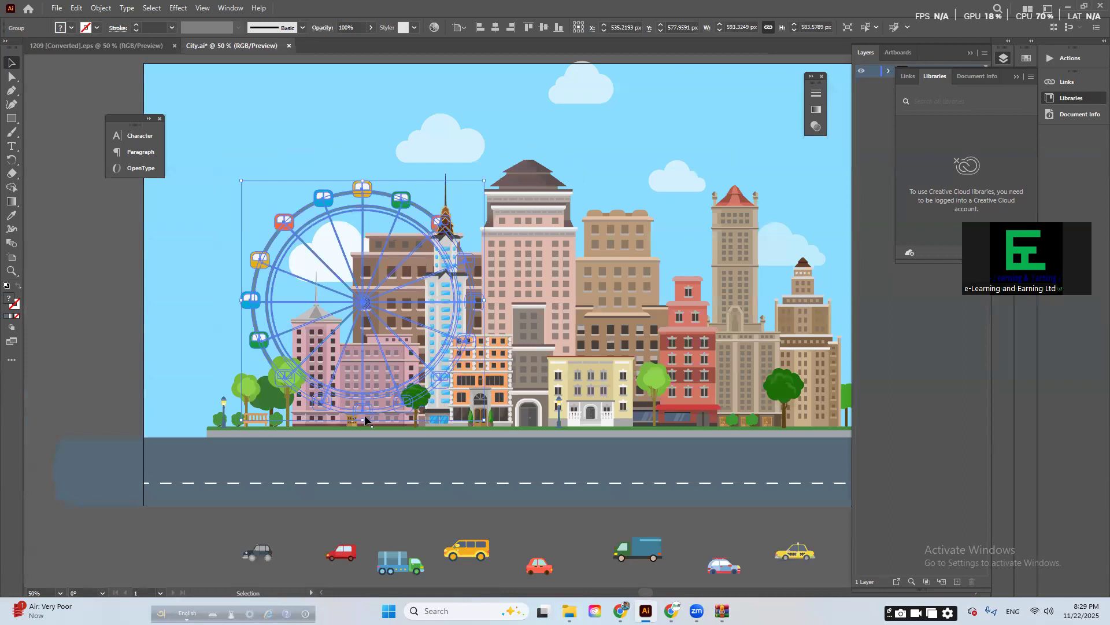
scroll(336, 321, down, 1)
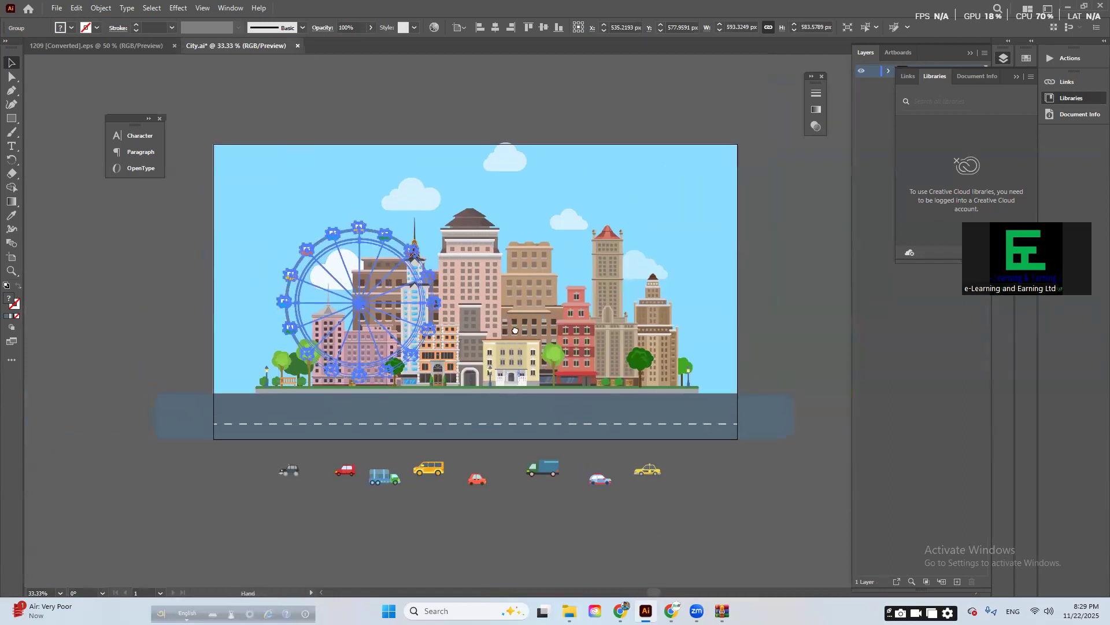
click(728, 467)
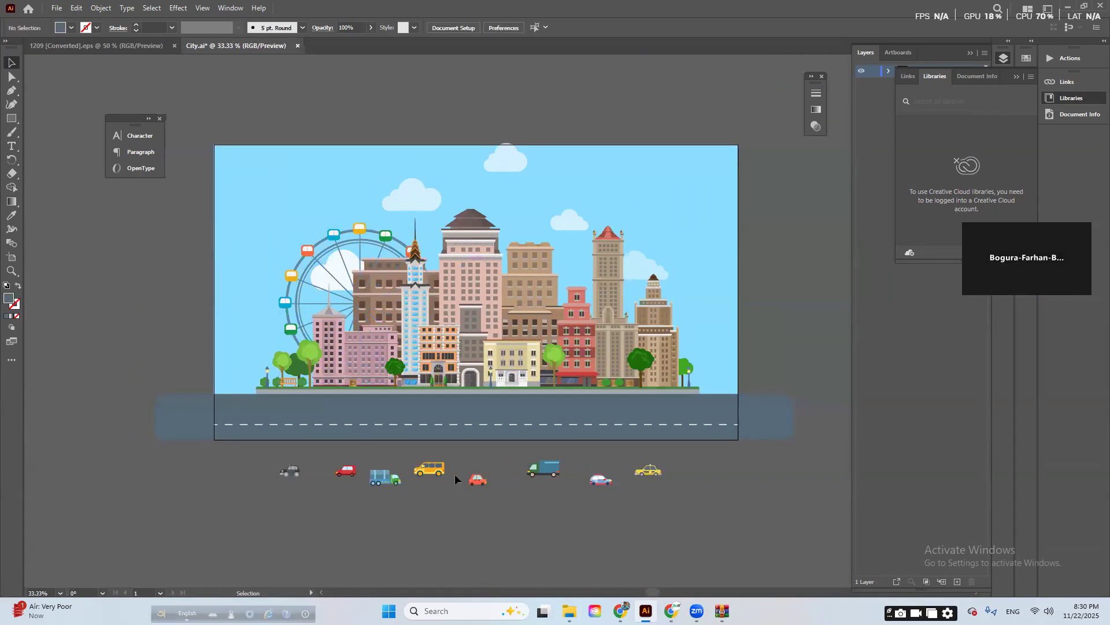
- Move the vehicles back onto the road and raise the dashed lane line slightly
drag(654, 468, 696, 412)
click(628, 477)
click(614, 501)
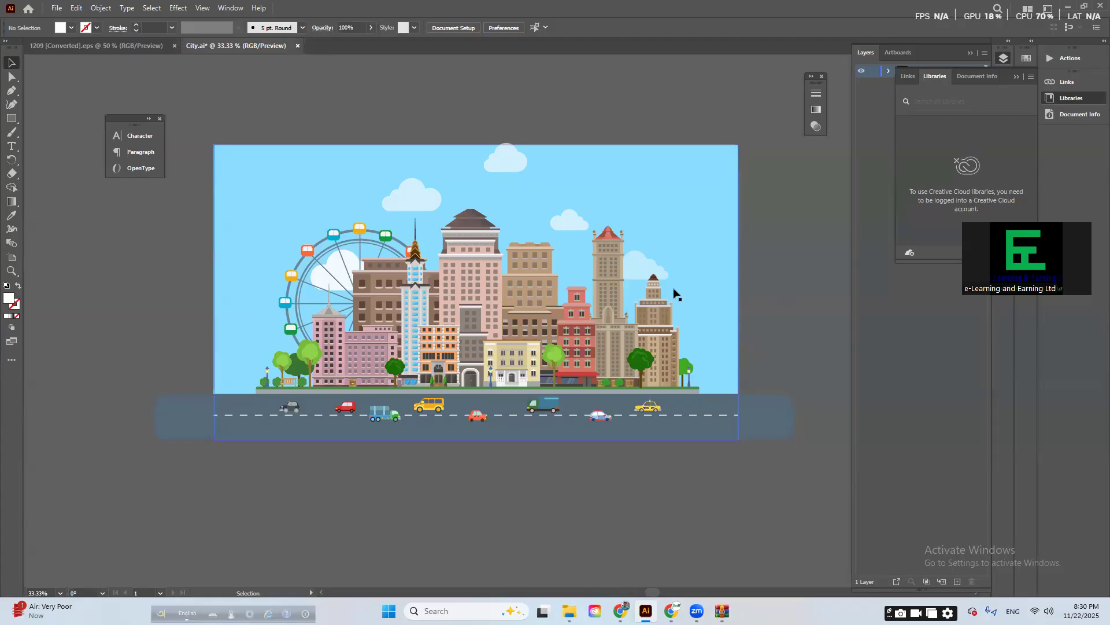
- Stretch the gray sidewalk and the green grass strip to the artboard's right edge
click(691, 379)
scroll(746, 395, up, 2)
click(617, 394)
drag(651, 394, 743, 395)
click(606, 384)
drag(656, 385, 851, 377)
key(ctrl+z)
scroll(662, 384, up, 3)
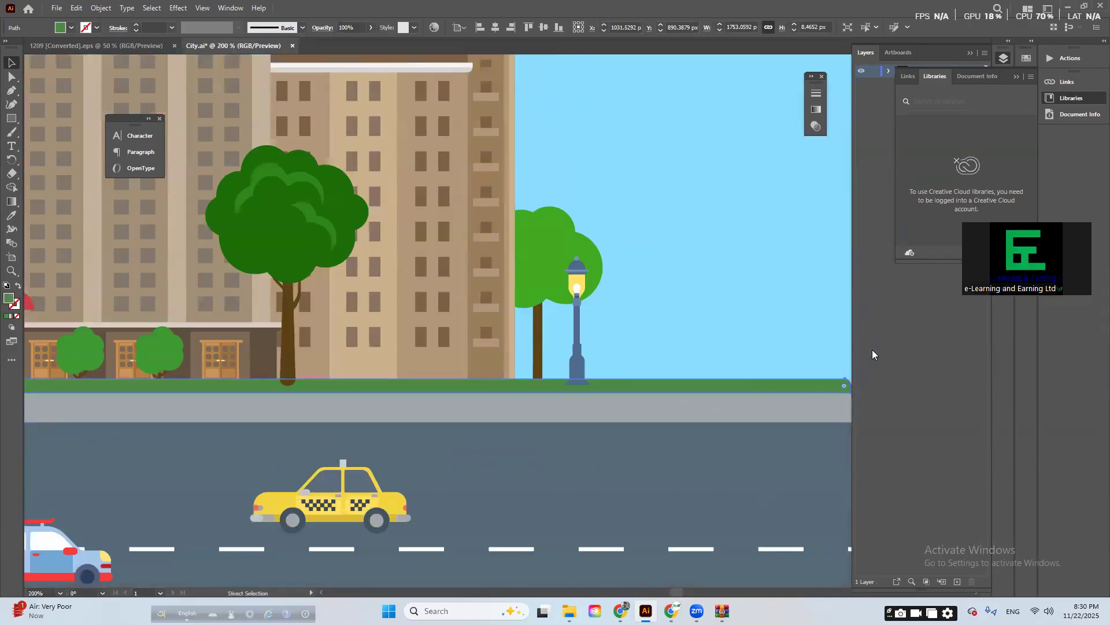
- Stretch the green grass strip and the gray sidewalk to the artboard's left edge
drag(445, 329, 737, 347)
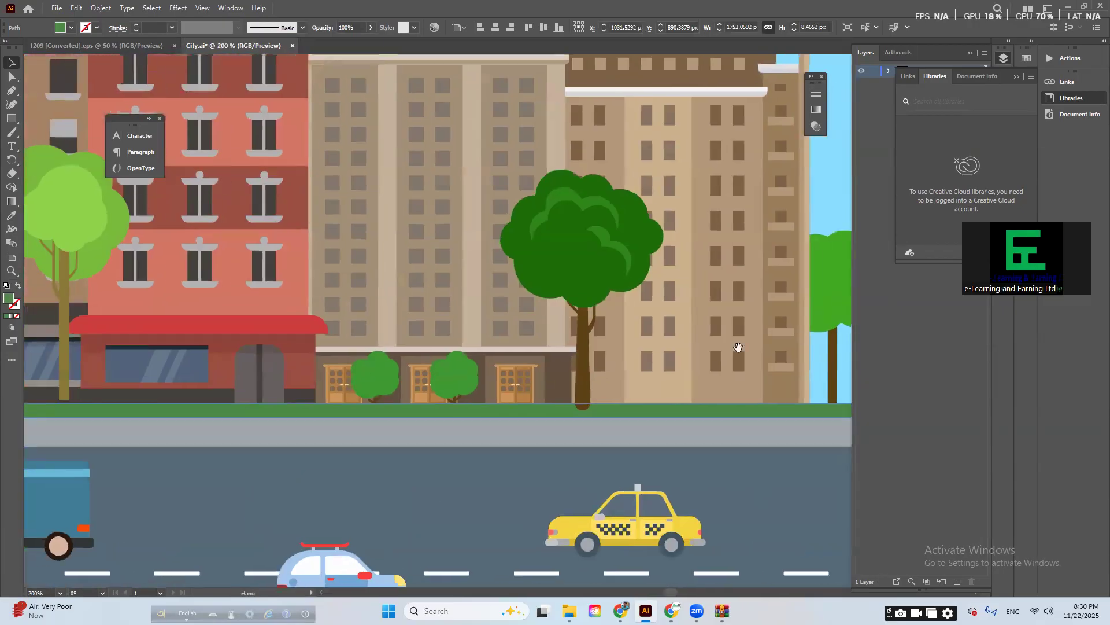
drag(365, 368, 597, 359)
scroll(591, 332, down, 7)
scroll(525, 362, up, 7)
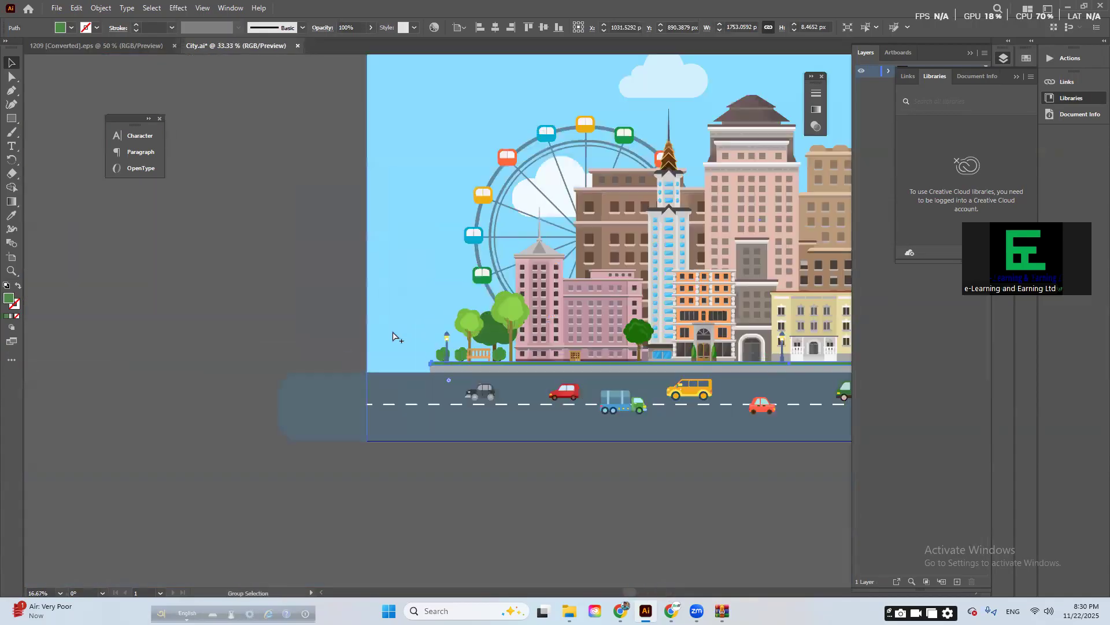
drag(482, 348, 230, 327)
click(493, 380)
drag(483, 370, 229, 367)
click(146, 300)
scroll(422, 399, down, 5)
drag(422, 399, 218, 391)
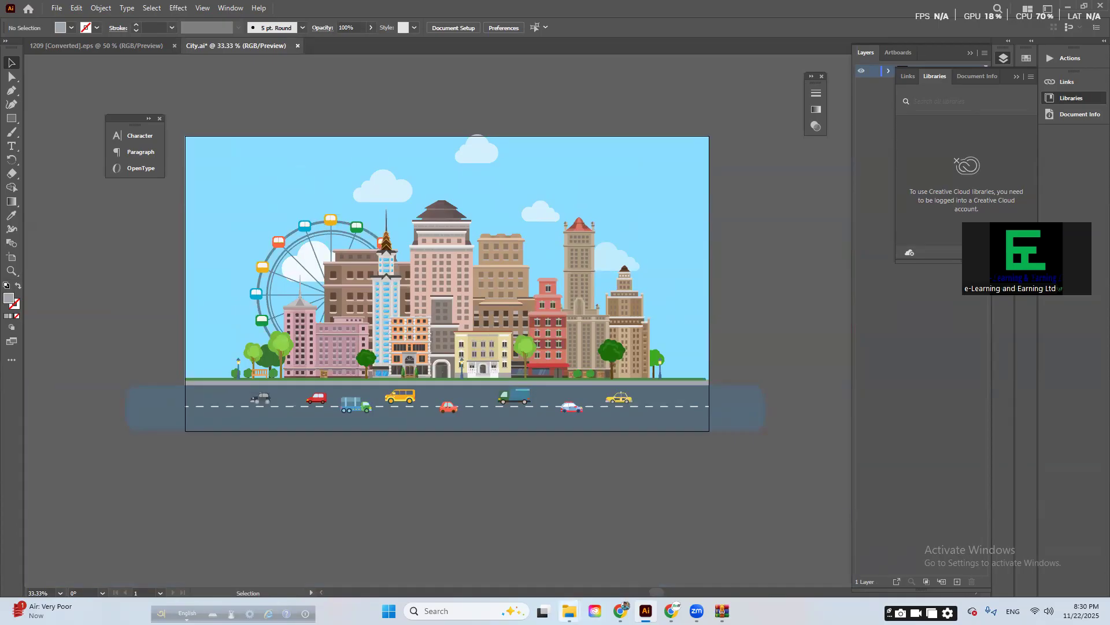
- Switch to File Explorer and open the Enargy Plus folder inside MaceBD on the Software (D:) drive
mouse_move(569, 611)
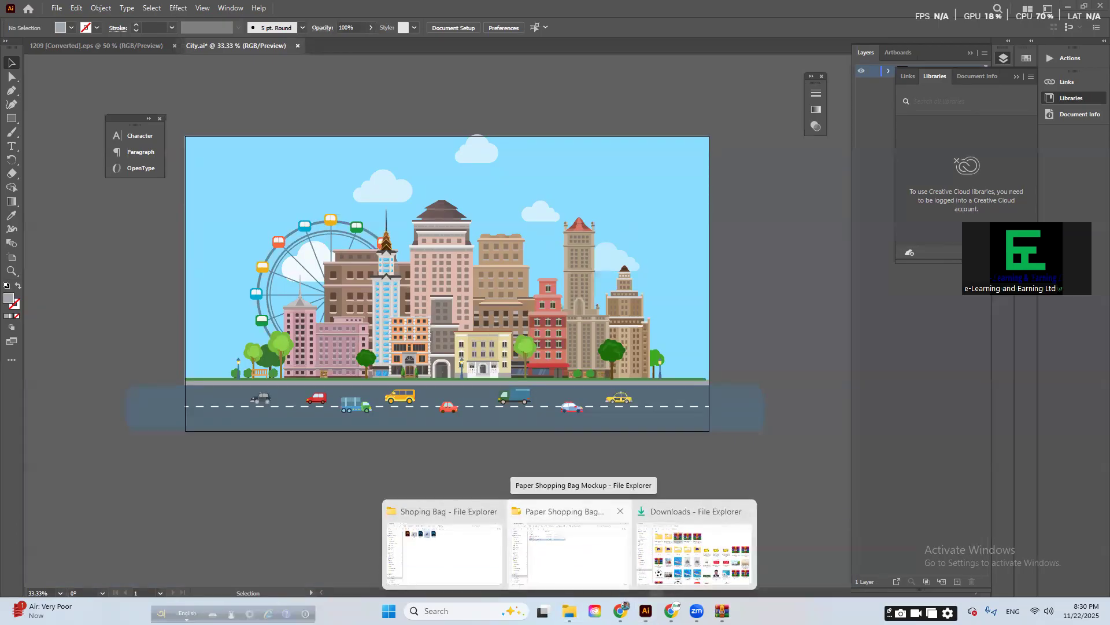
click(694, 553)
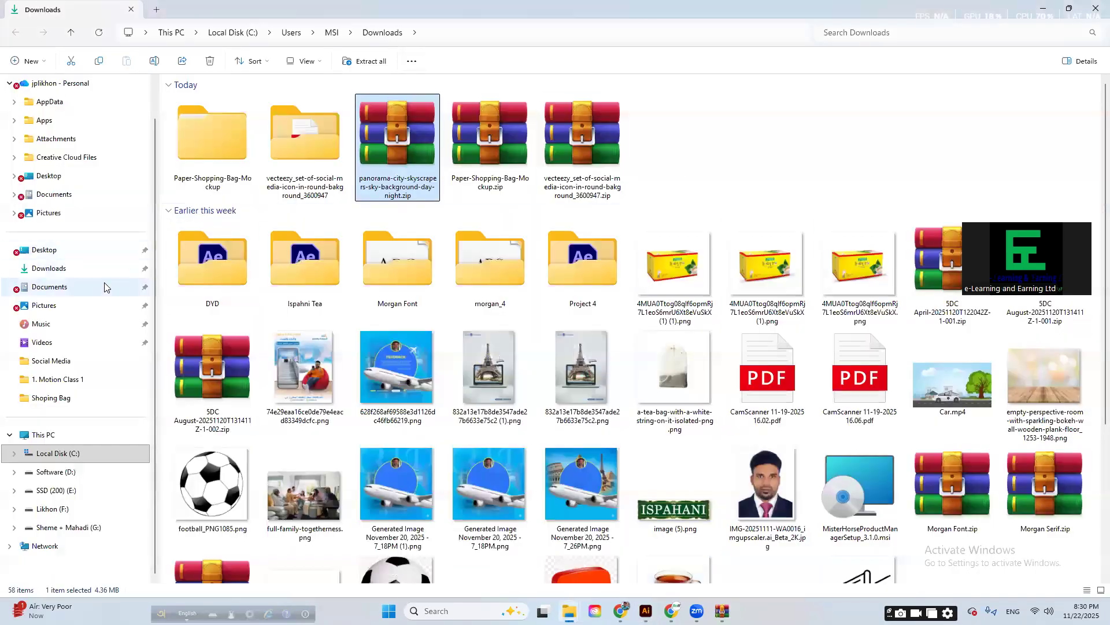
click(55, 453)
click(75, 473)
click(86, 487)
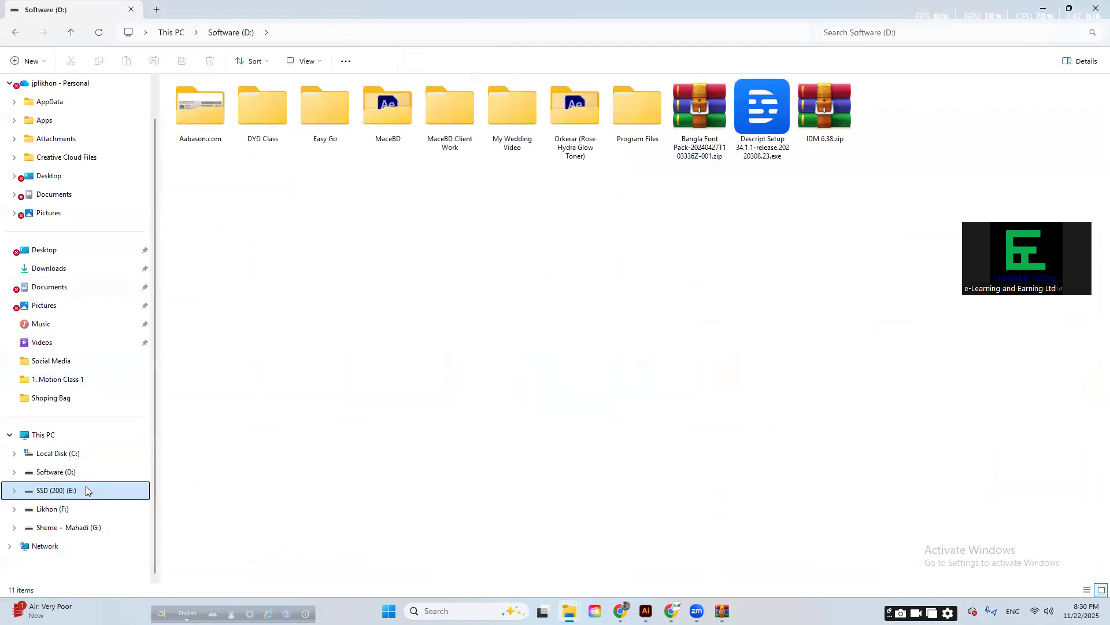
click(82, 474)
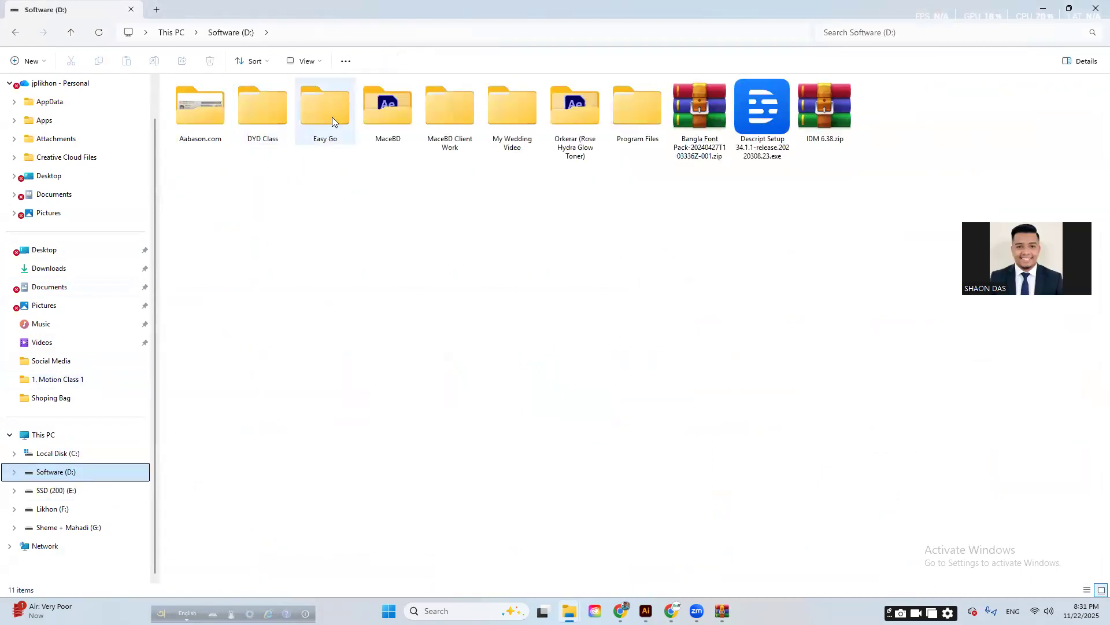
double_click(378, 105)
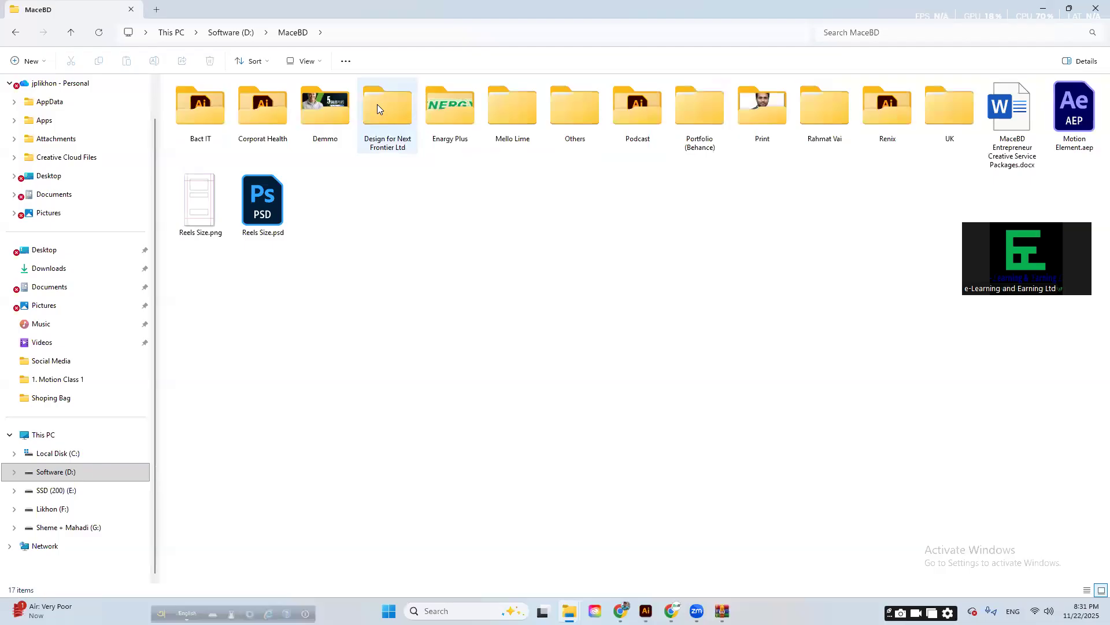
double_click(451, 109)
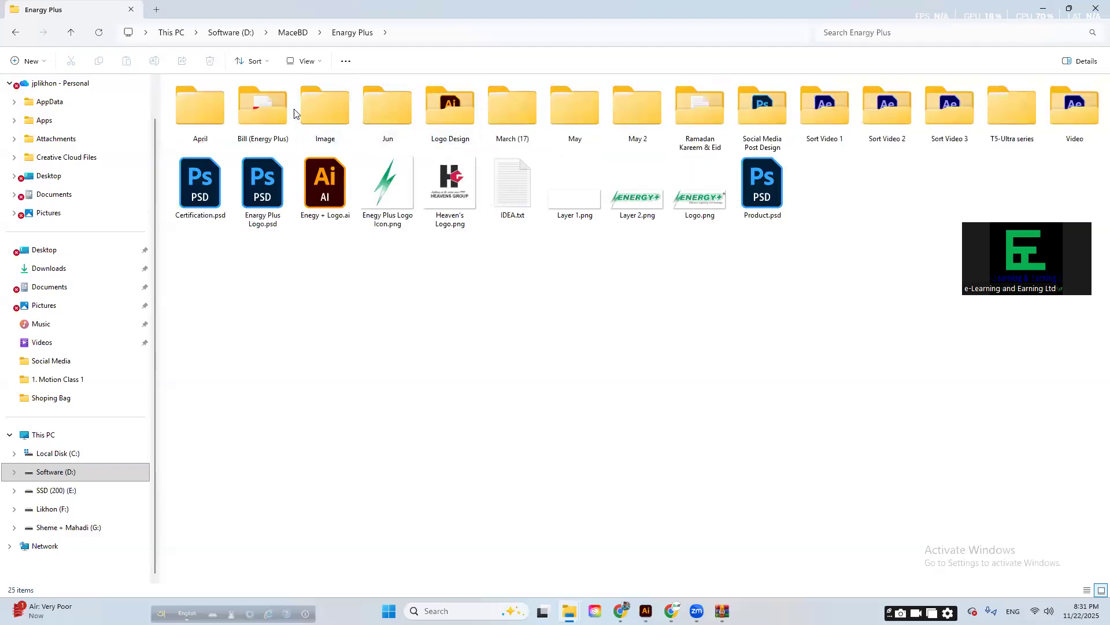
- Look through the April > Video > 1 project folder and return to the Enargy Plus folder
click(205, 120)
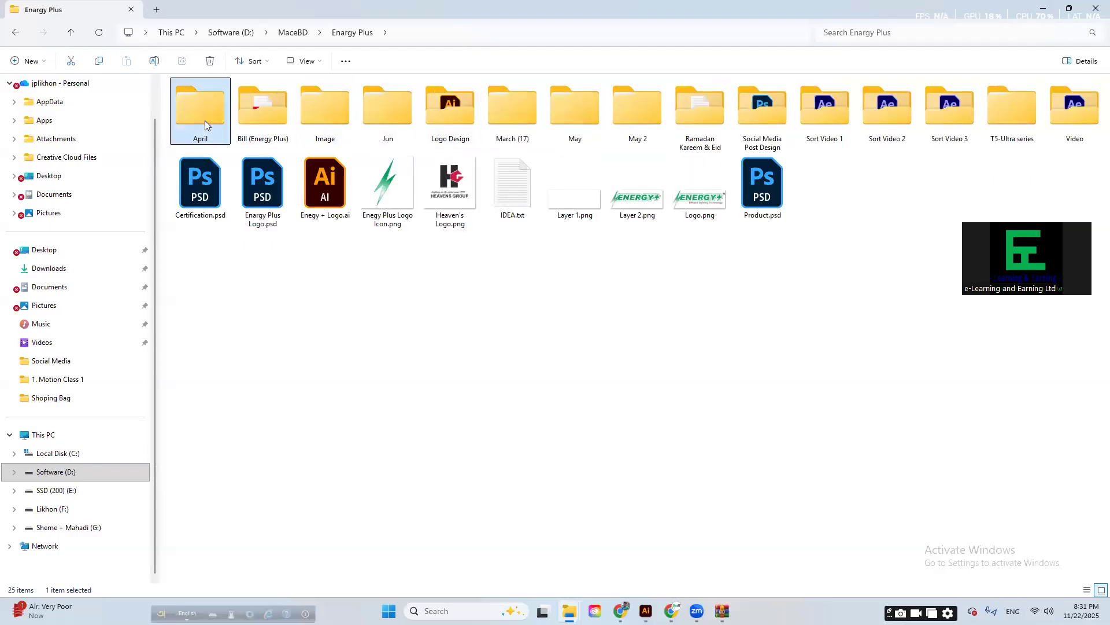
double_click(205, 120)
double_click(204, 120)
double_click(205, 120)
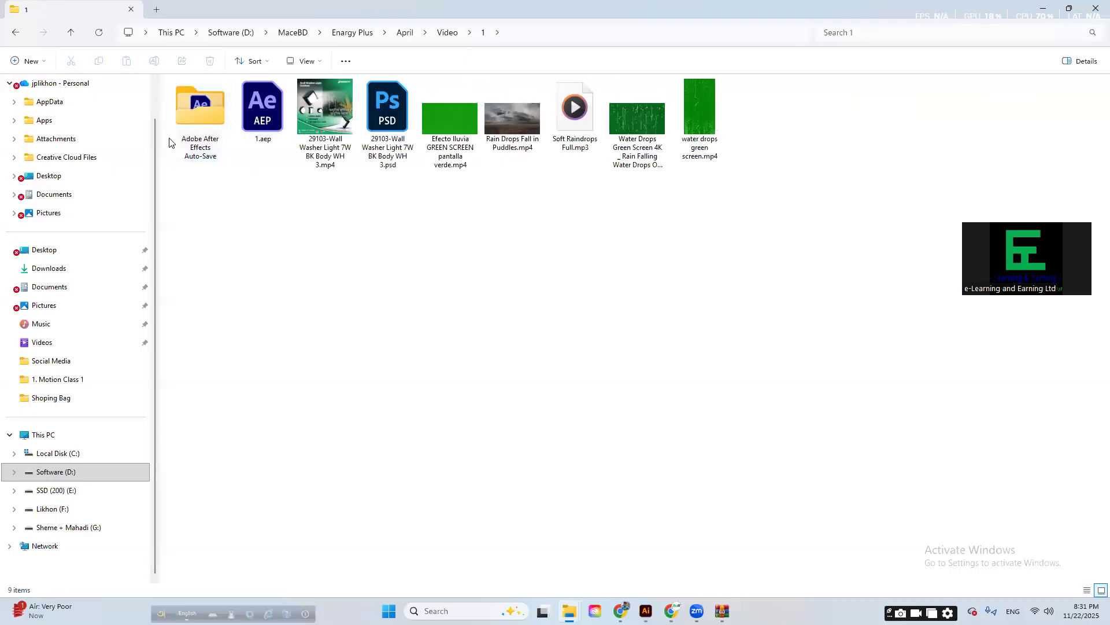
click(15, 33)
click(15, 33)
click(15, 33)
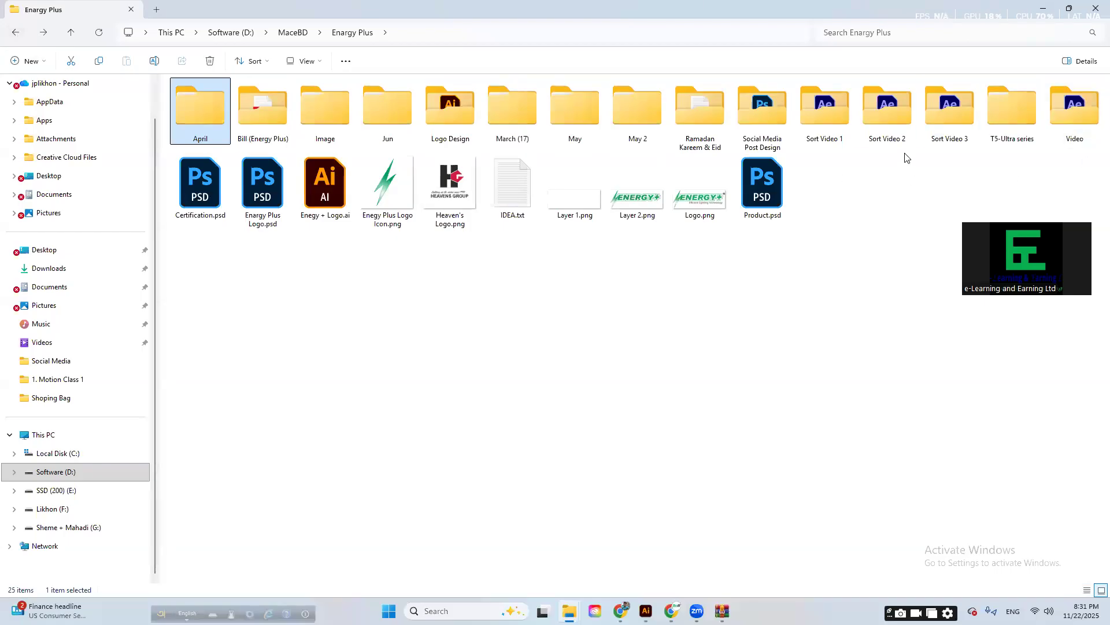
- Check the contents of the Sort Video 1 folder and return to Enargy Plus
click(888, 116)
click(850, 127)
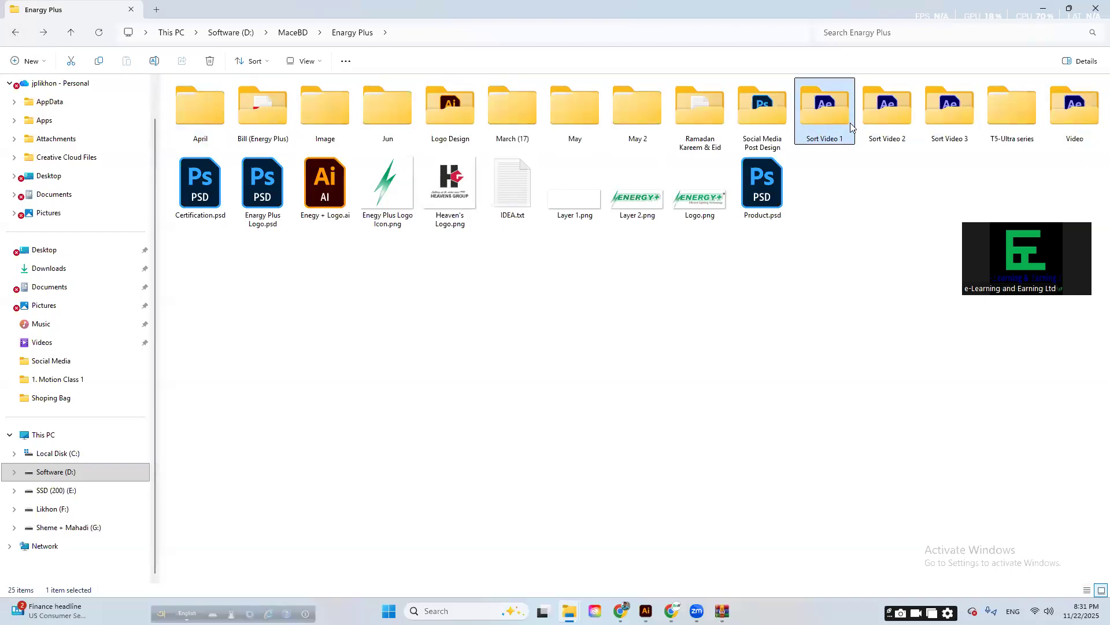
double_click(823, 112)
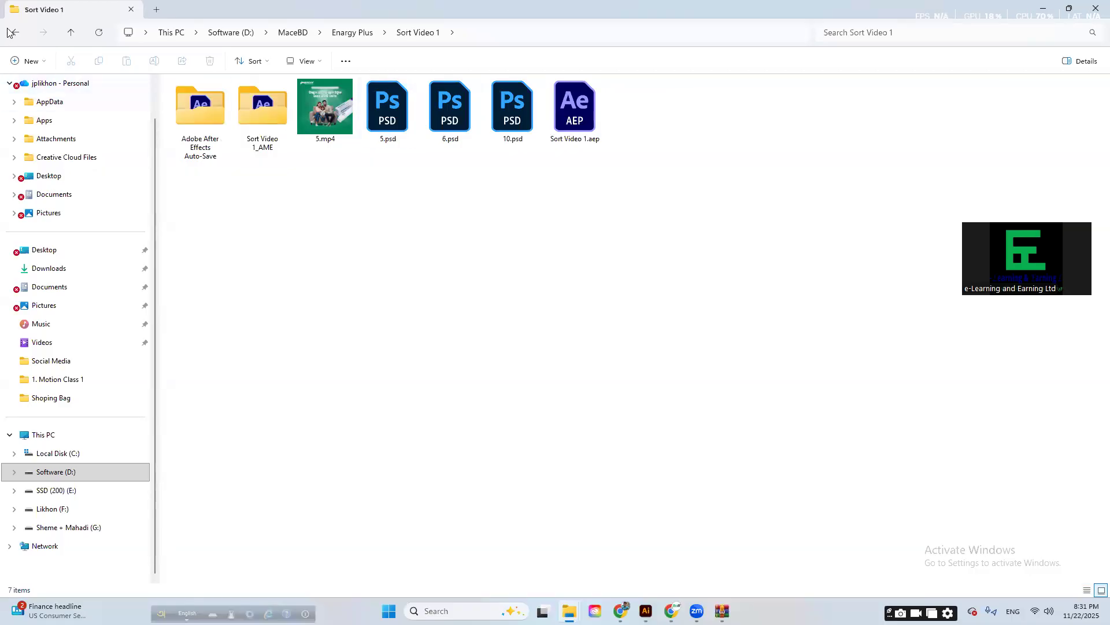
key(alt+Up)
- Open CLMS.mp4 from the Render subfolder of the Video folder
click(679, 284)
key(v)
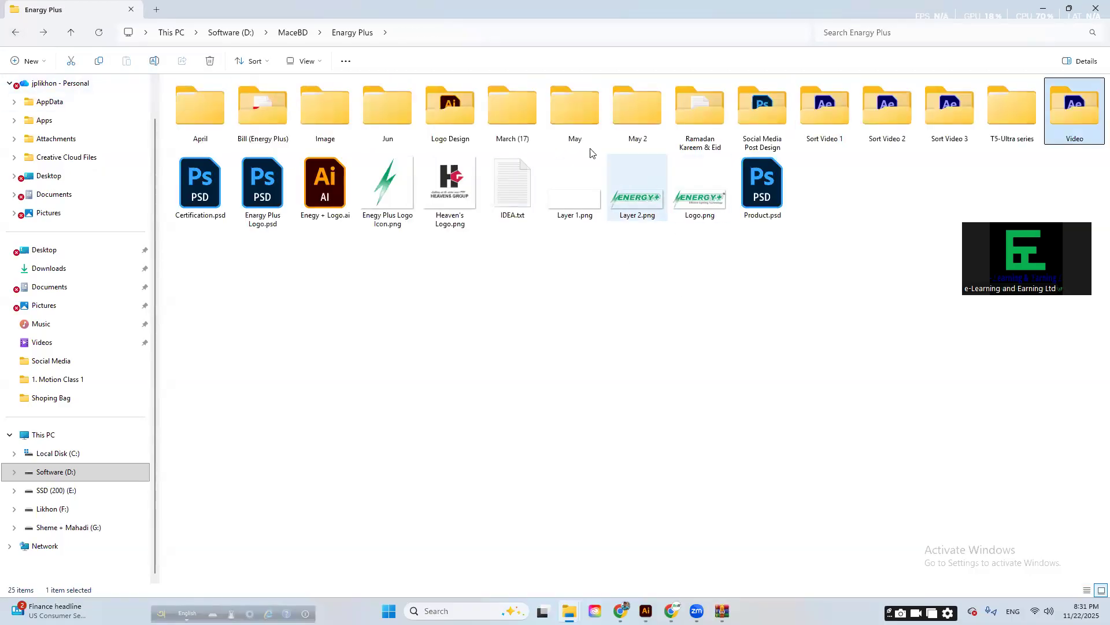
double_click(1080, 109)
click(333, 111)
double_click(333, 111)
double_click(265, 101)
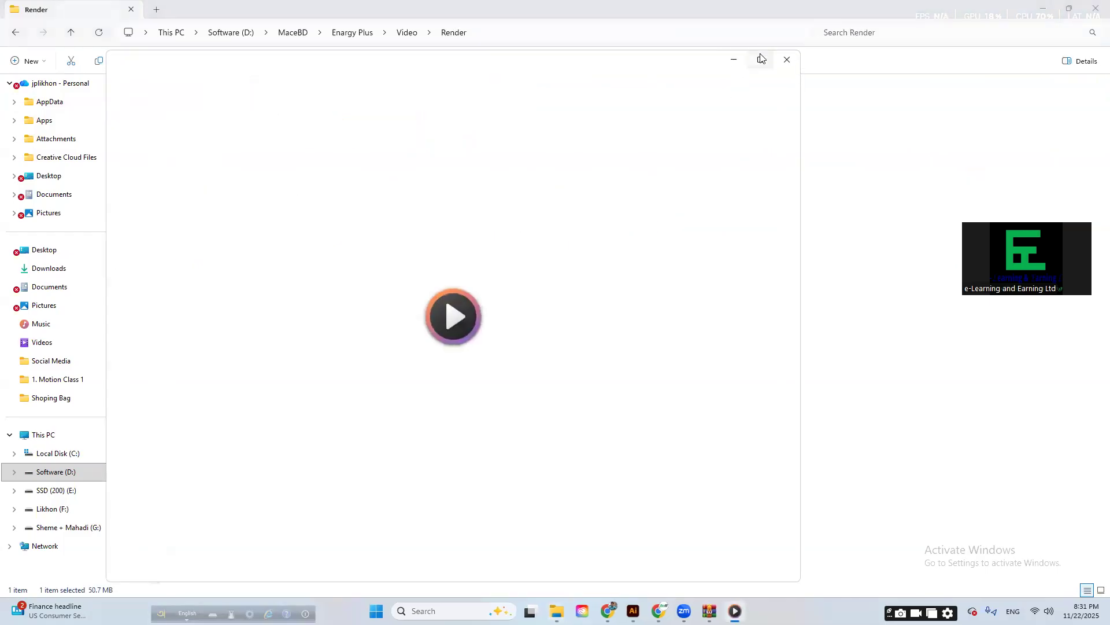
- Watch the CLMS video in a maximized player, skipping ahead near the start, and close the player
click(761, 58)
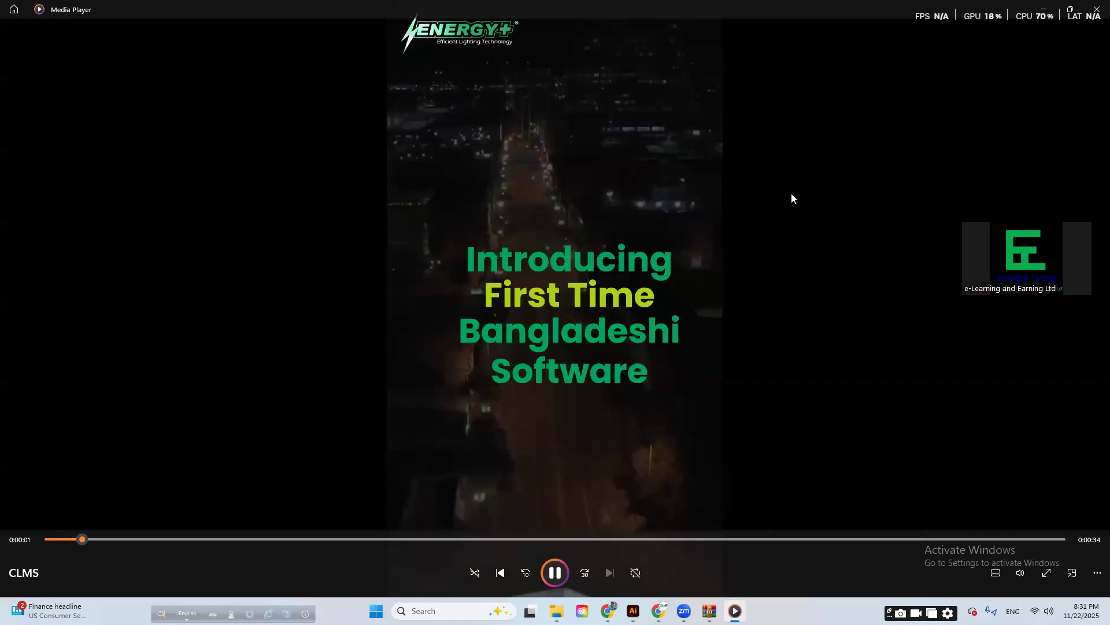
click(193, 539)
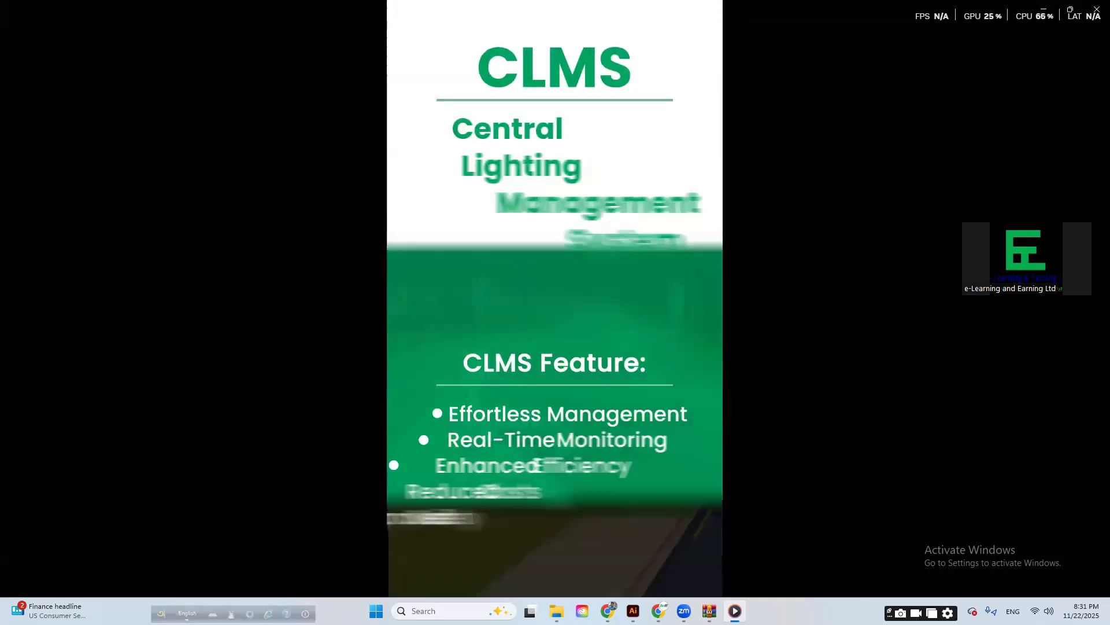
mouse_move(639, 547)
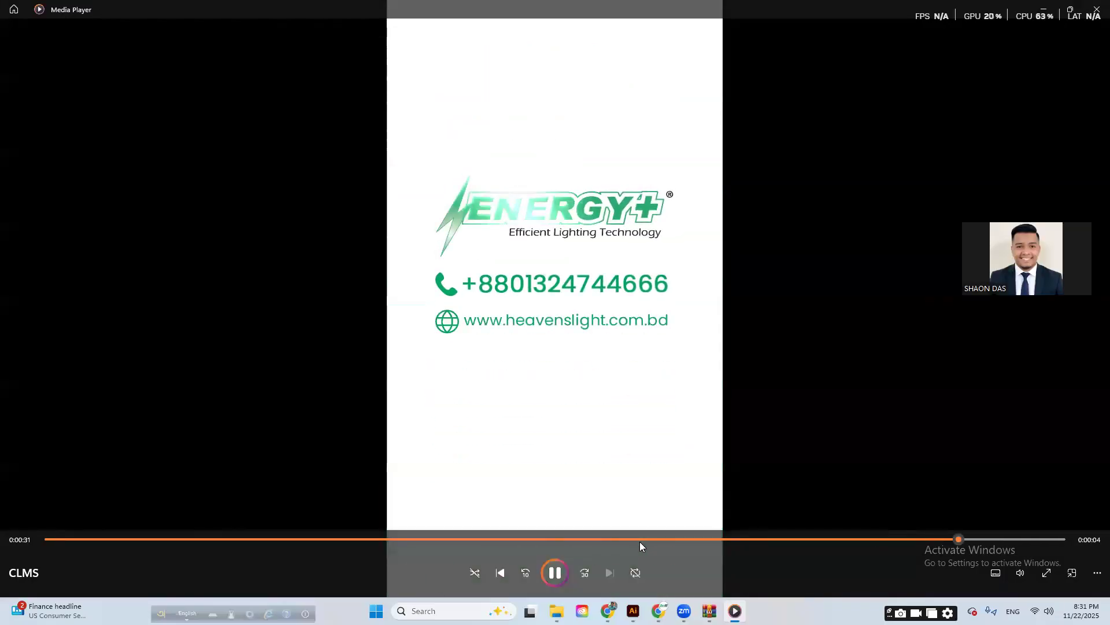
click(1094, 7)
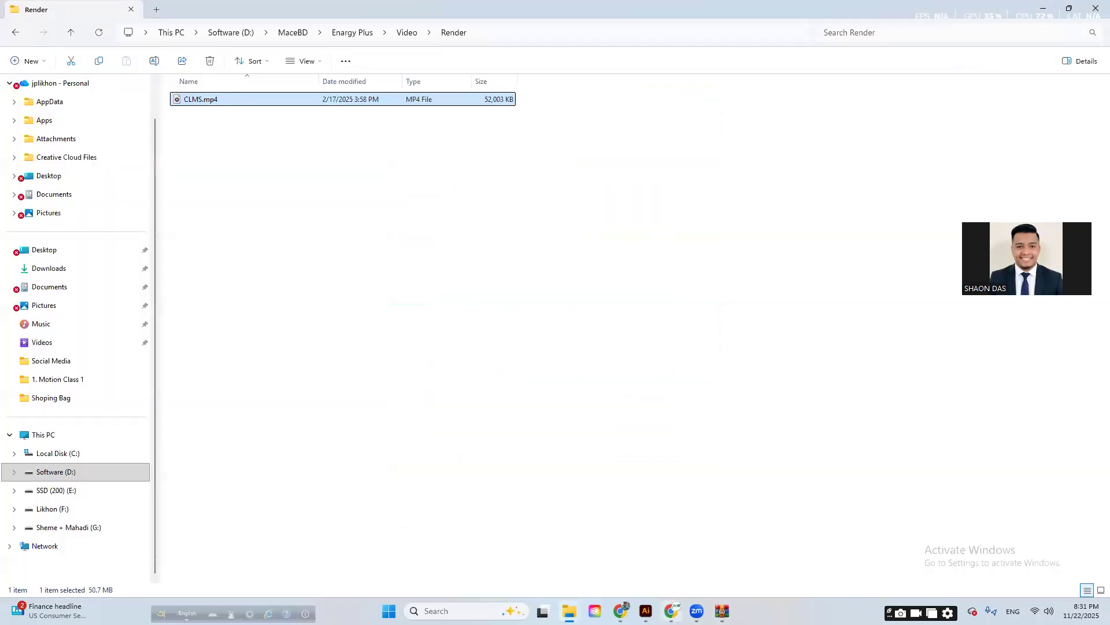
- Switch to Chrome to view the Freepik city vector results, and return to the city artwork in Illustrator
click(618, 609)
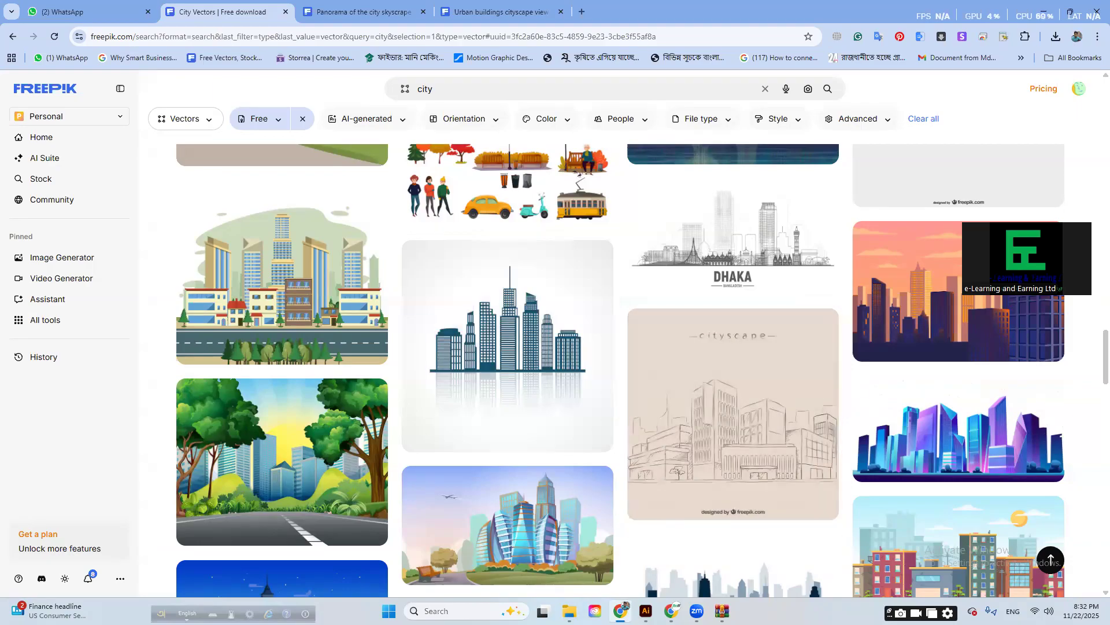
click(646, 610)
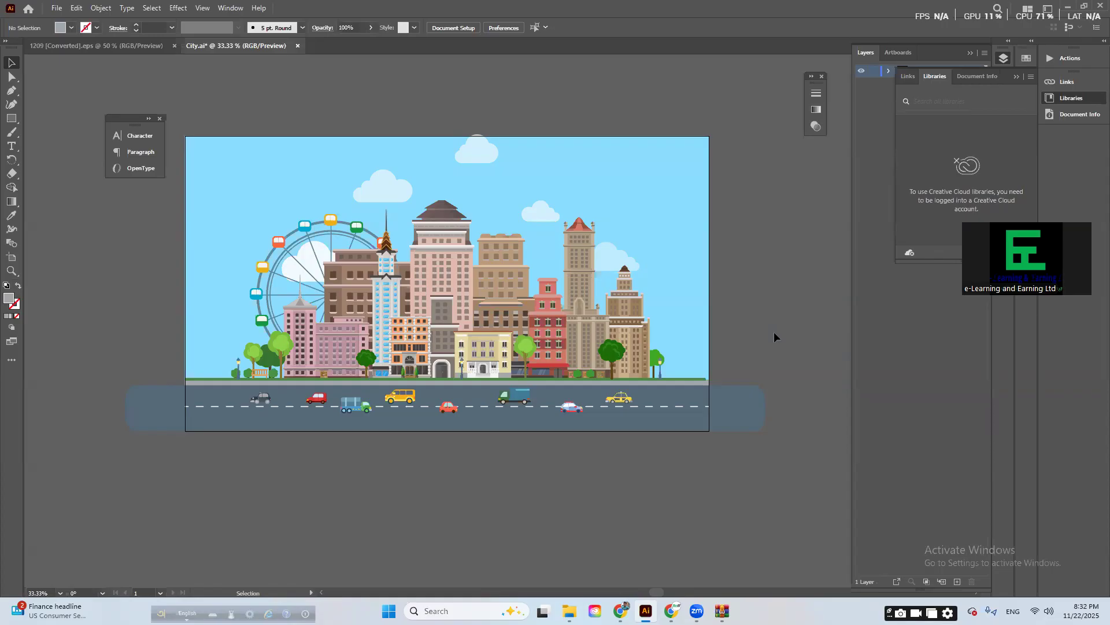
drag(578, 464, 548, 461)
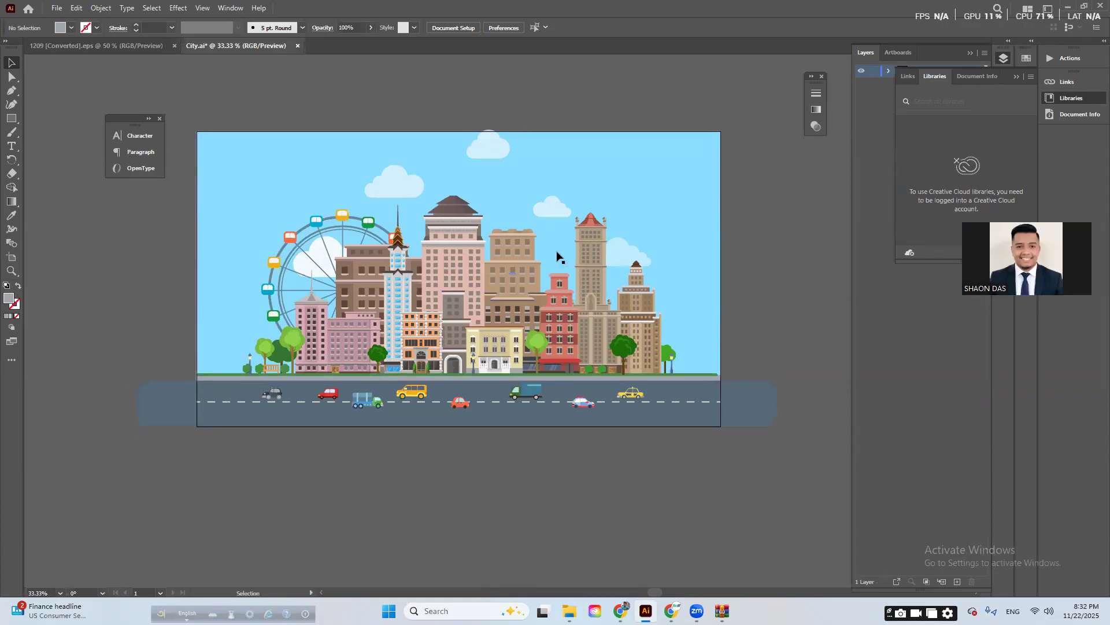
drag(701, 252, 720, 267)
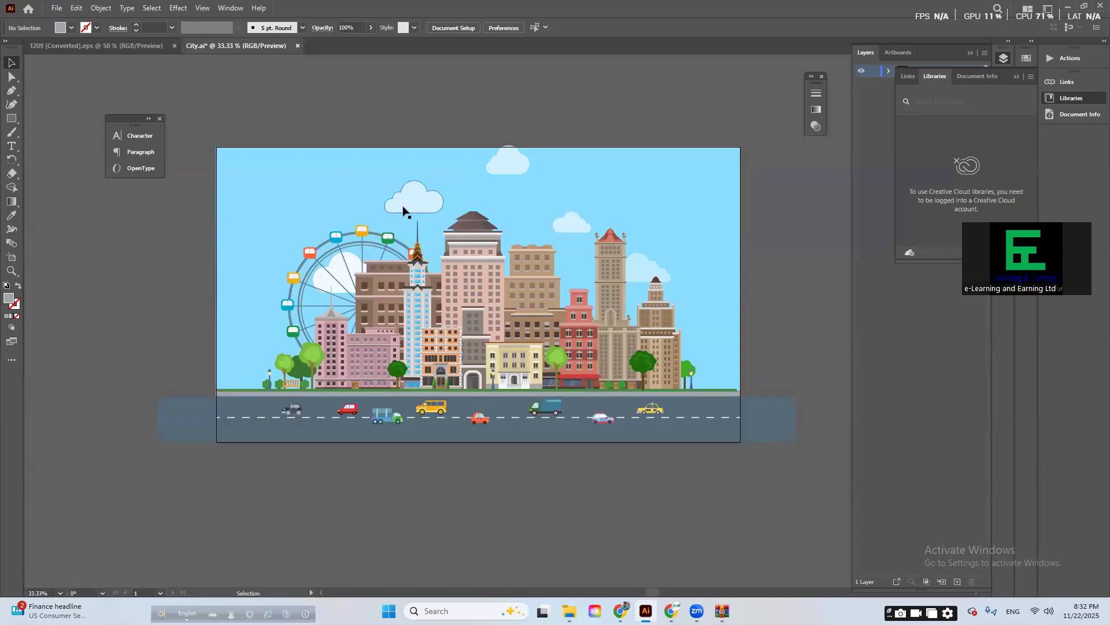
- Move the topmost cloud slightly down so it lies fully inside the sky area of the artboard
click(444, 192)
click(506, 168)
drag(507, 165, 512, 171)
click(795, 254)
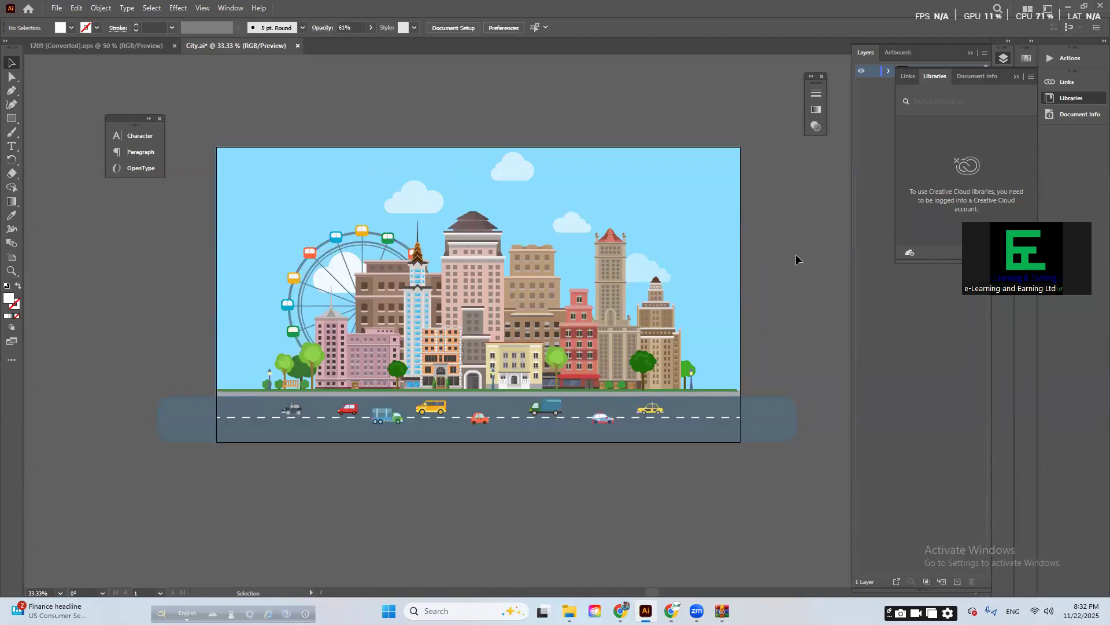
scroll(809, 297, down, 1)
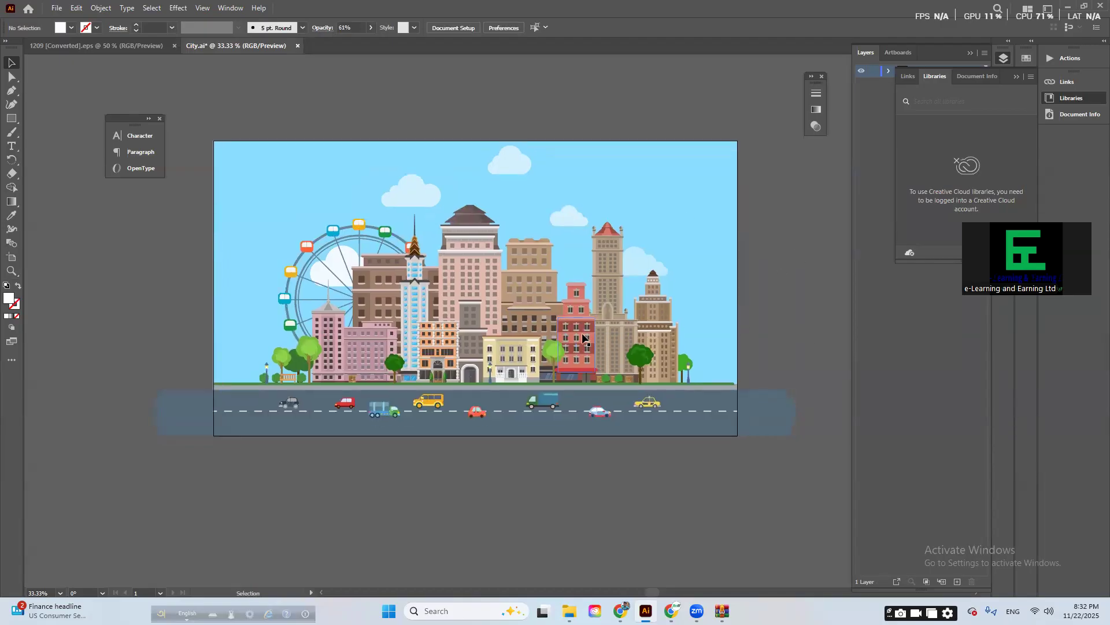
click(286, 405)
click(332, 445)
scroll(437, 438, up, 1)
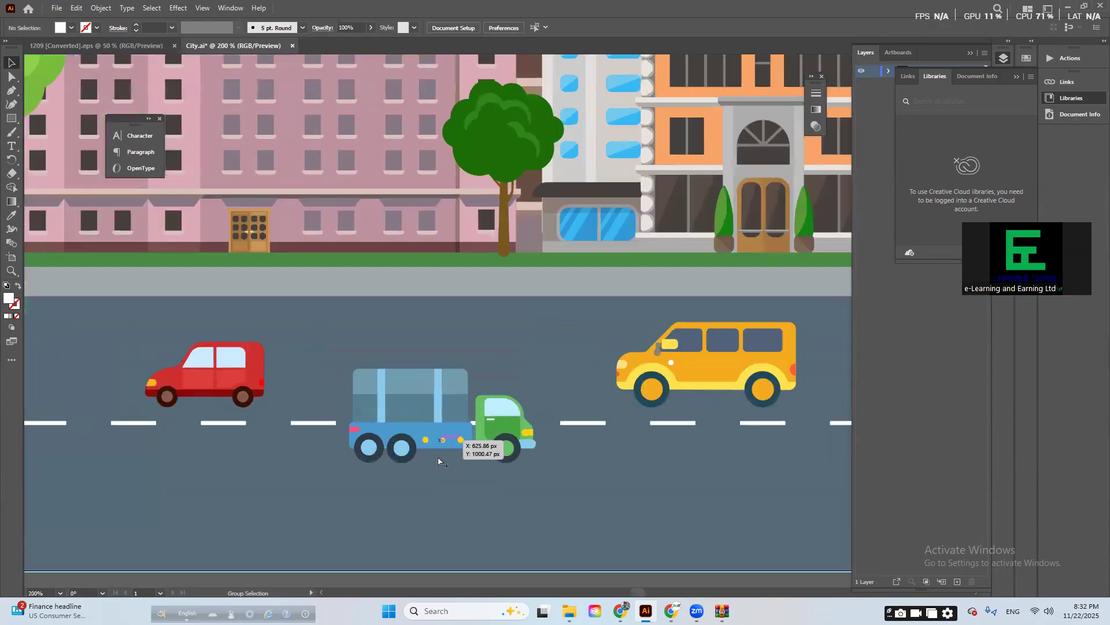
scroll(394, 402, down, 4)
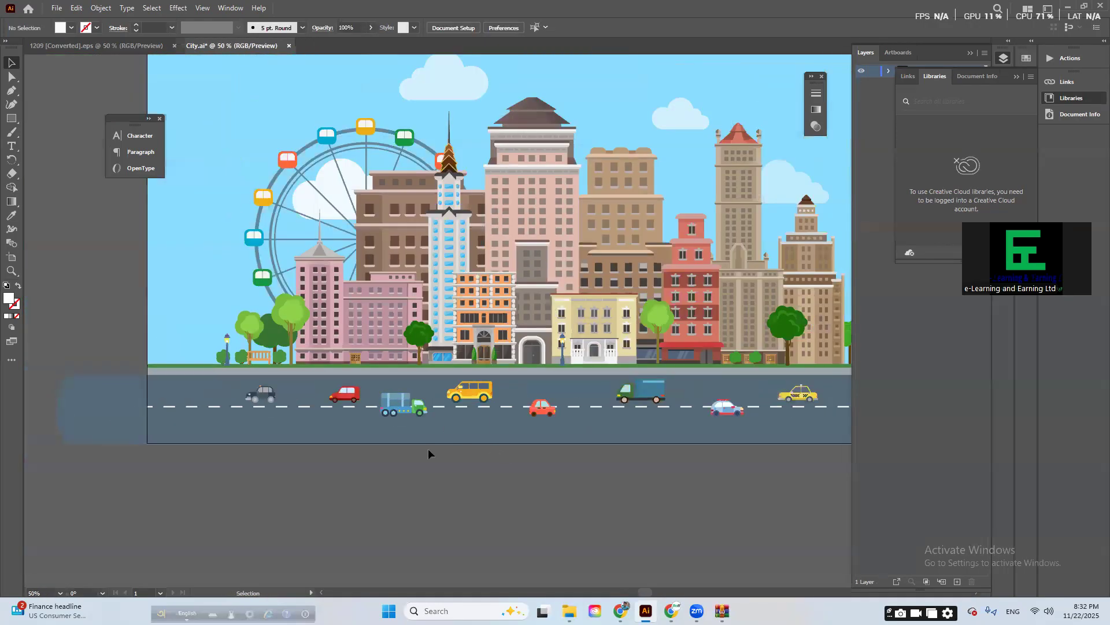
drag(627, 480, 561, 470)
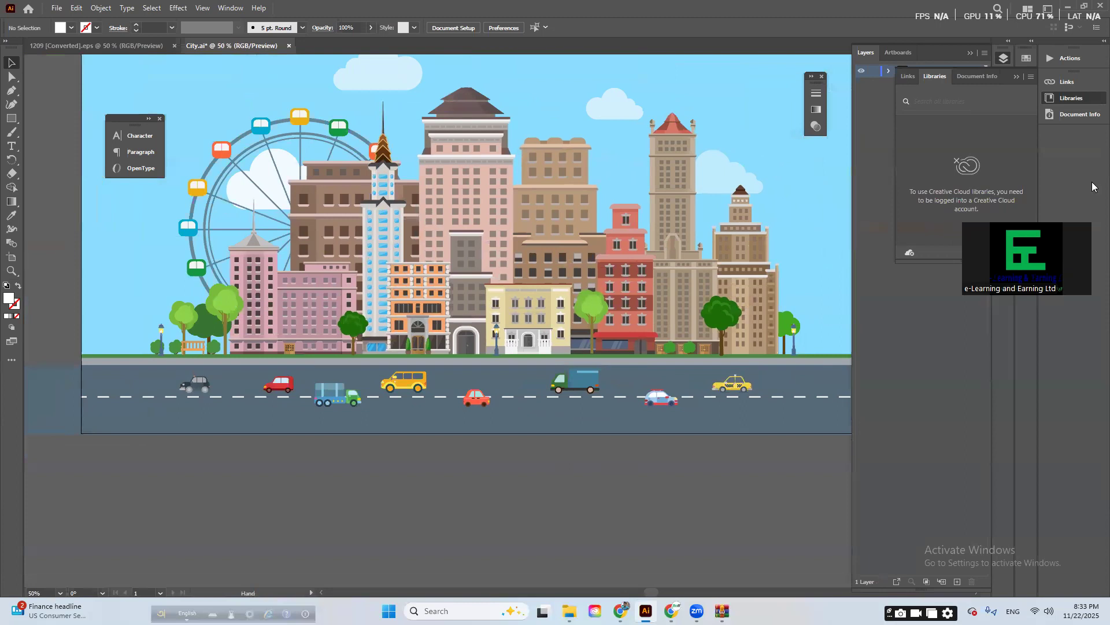
- Collapse the Libraries to uncover the layer list, and toggle the display of Layer 1 off and back on
click(1016, 77)
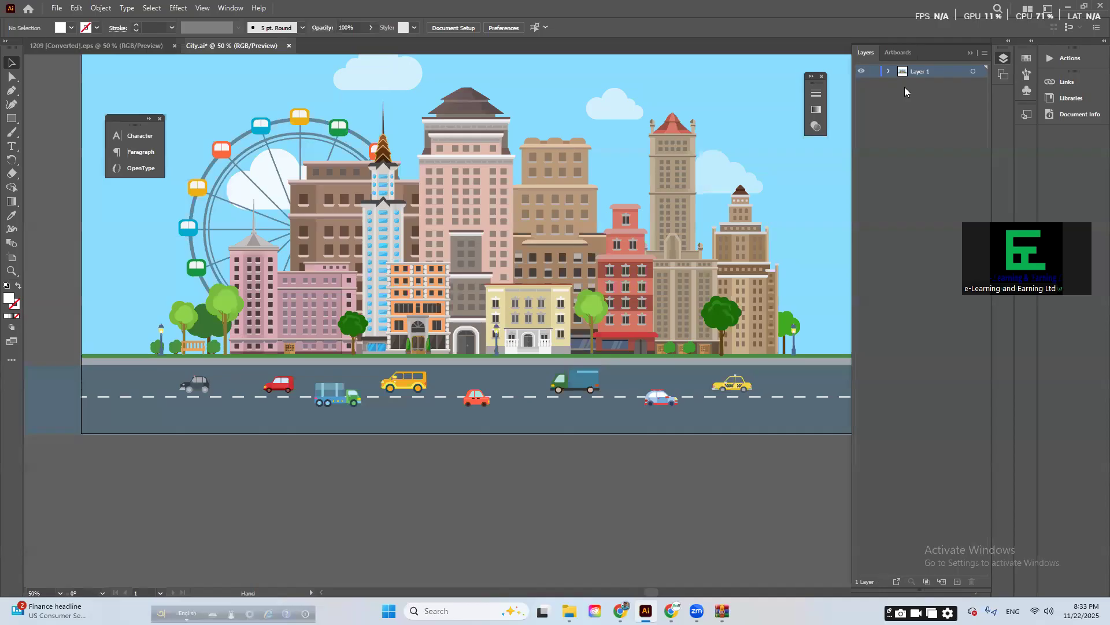
ctrl+click(858, 71)
ctrl+click(858, 72)
ctrl+click(858, 72)
ctrl+click(858, 72)
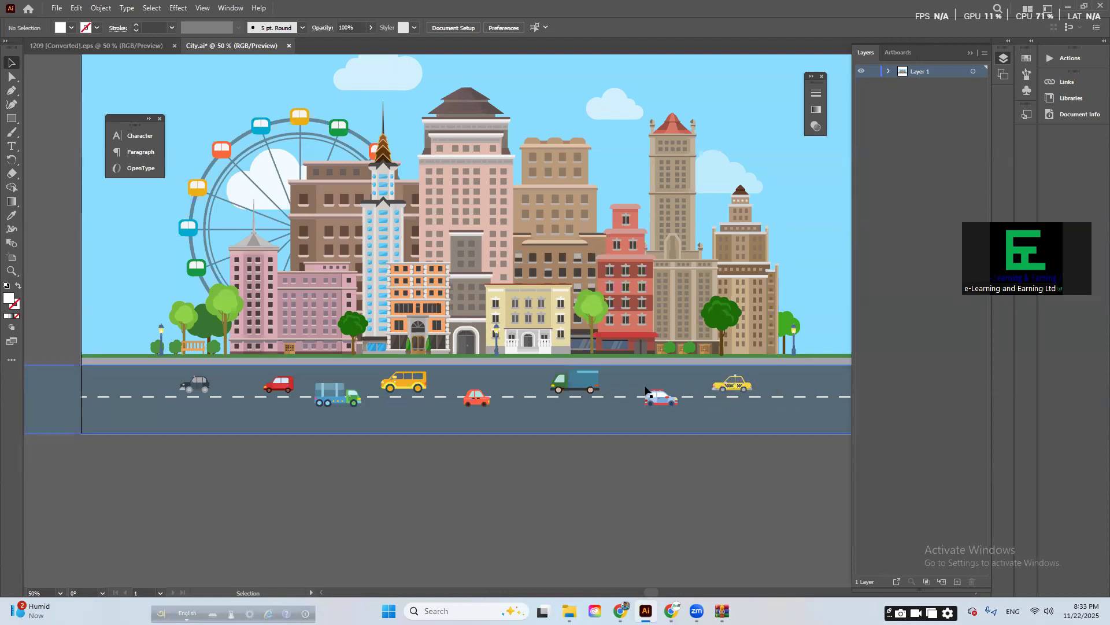
scroll(590, 398, up, 1)
scroll(590, 397, up, 6)
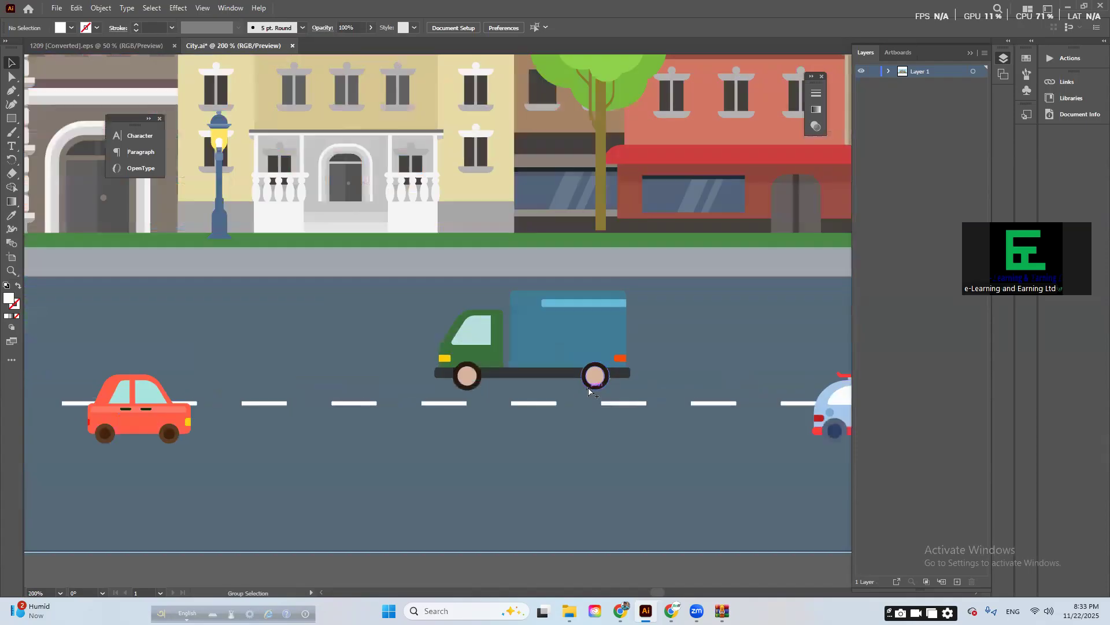
scroll(613, 371, down, 7)
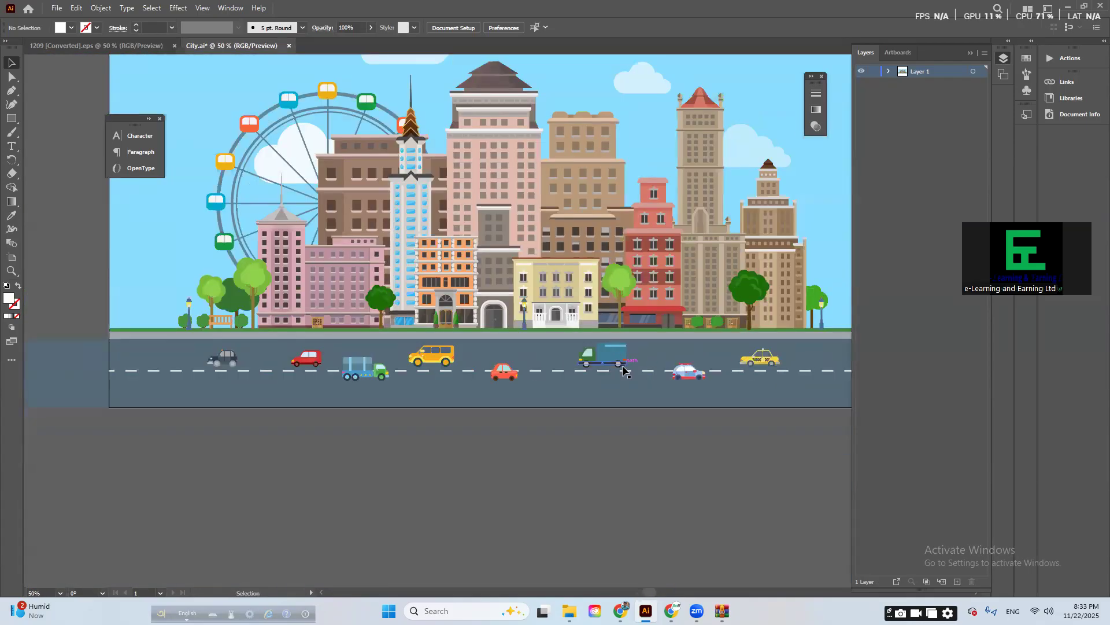
- Cut the black car from Layer 1, paste it onto a new layer above, and place it back on the road
scroll(431, 435, up, 1)
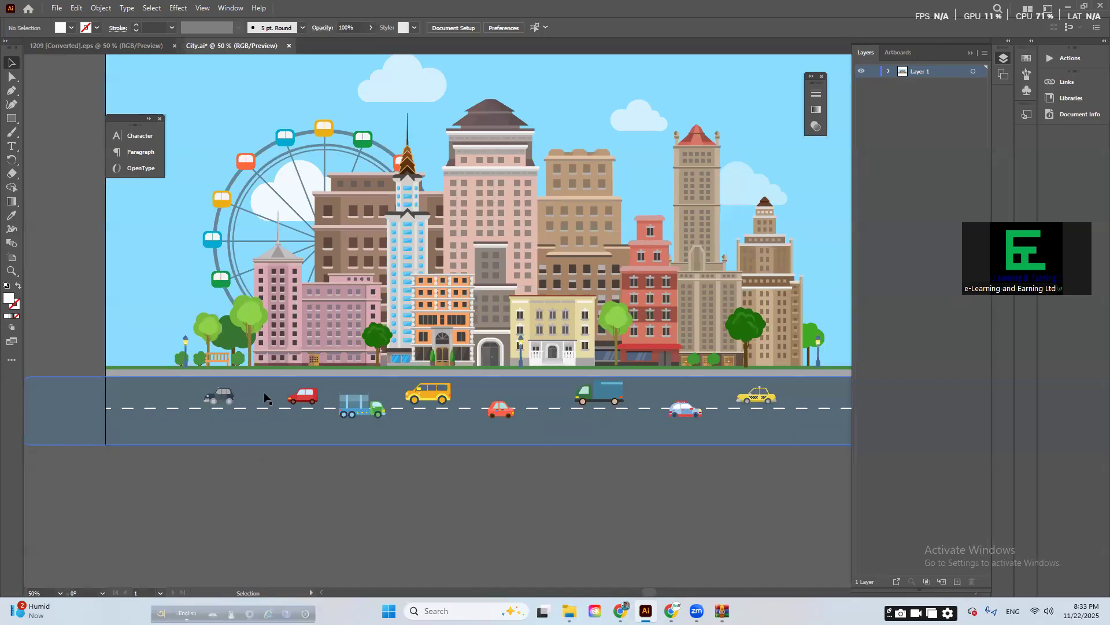
scroll(264, 398, up, 1)
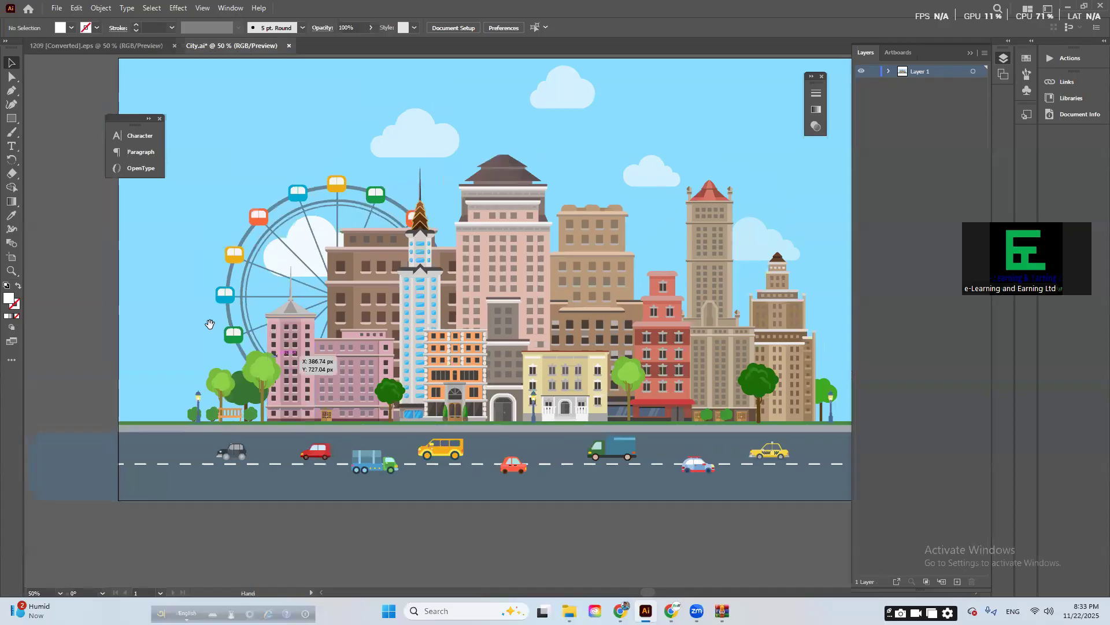
click(236, 464)
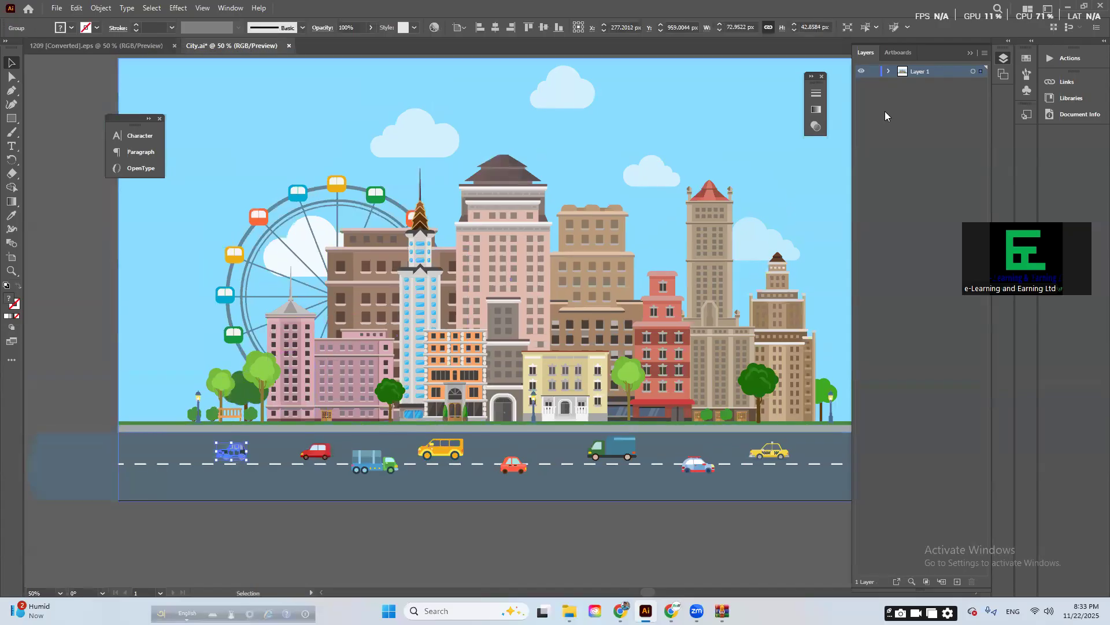
key(Delete)
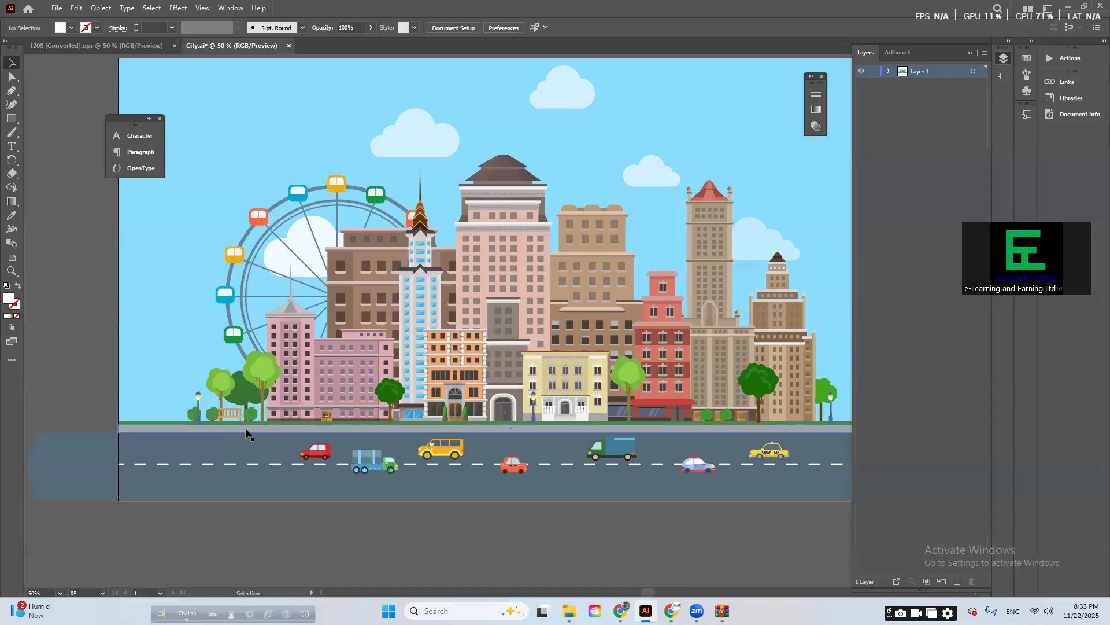
click(956, 582)
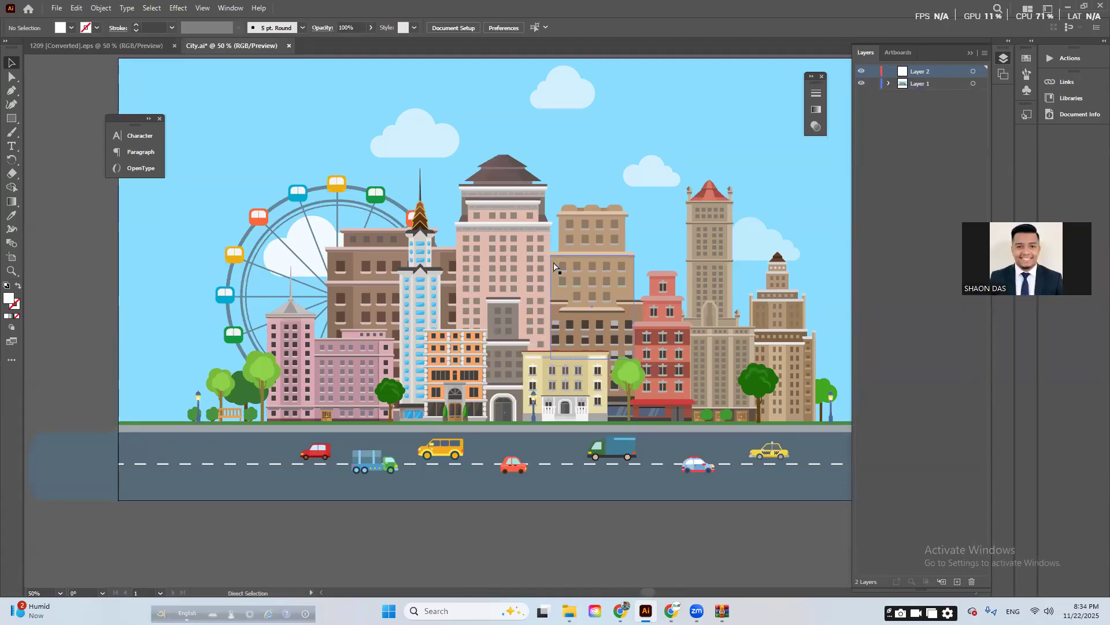
key(ctrl+v)
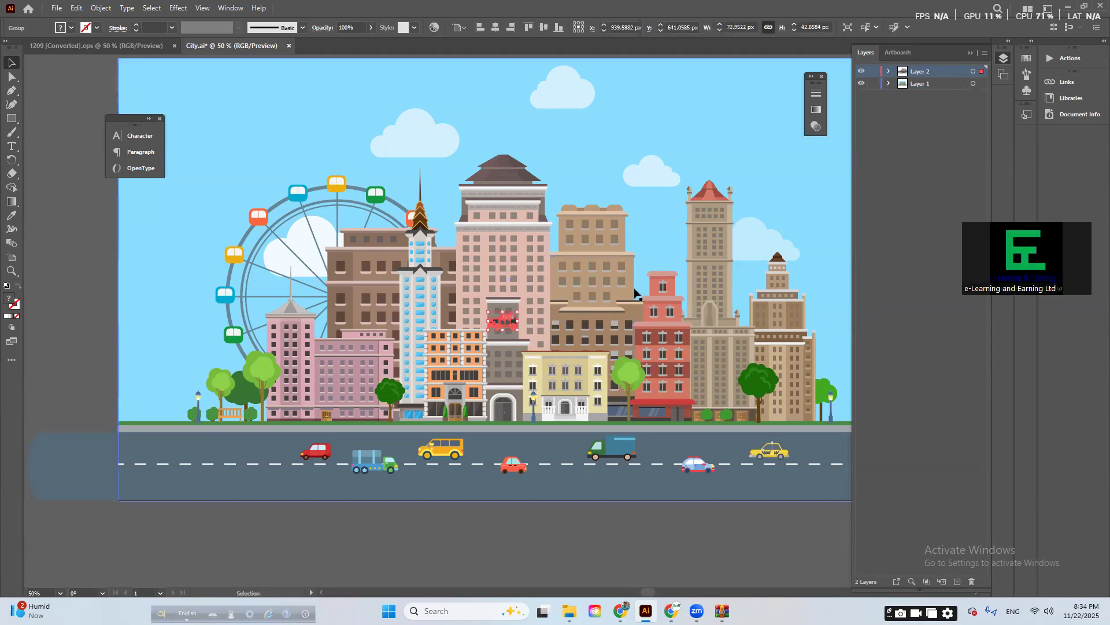
drag(507, 329, 247, 453)
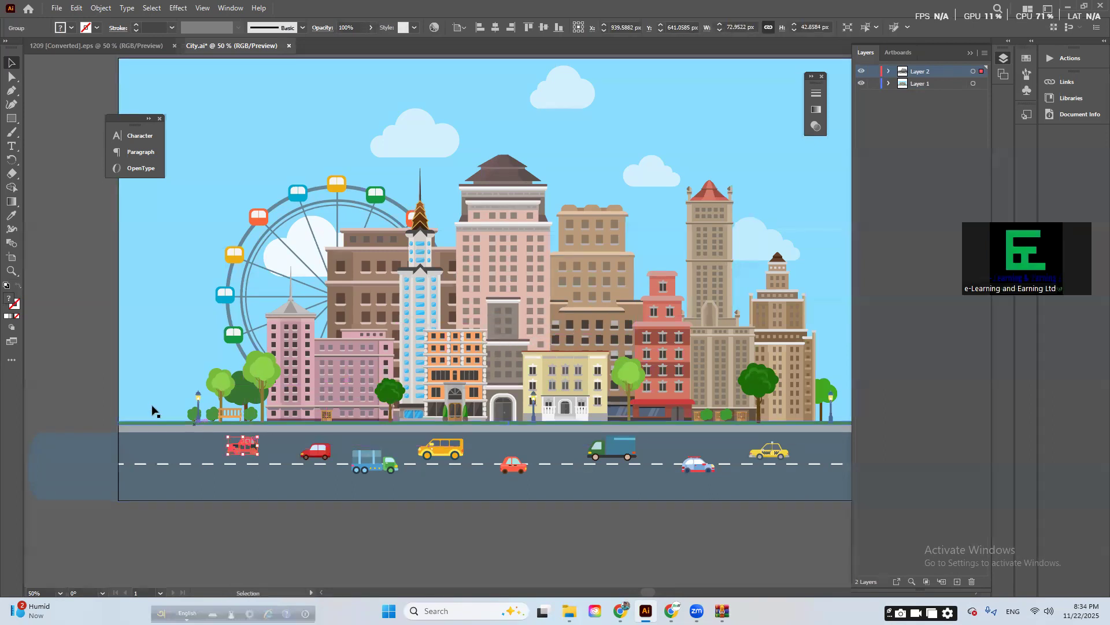
click(86, 370)
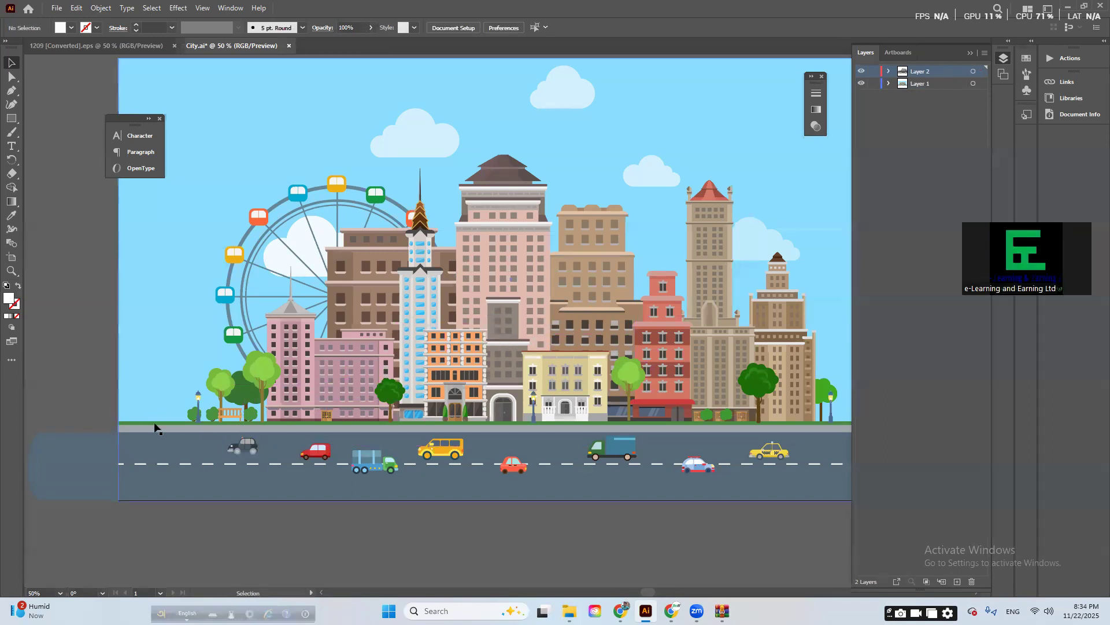
- Restore the black car to its original road position on the new layer
click(244, 450)
key(Delete)
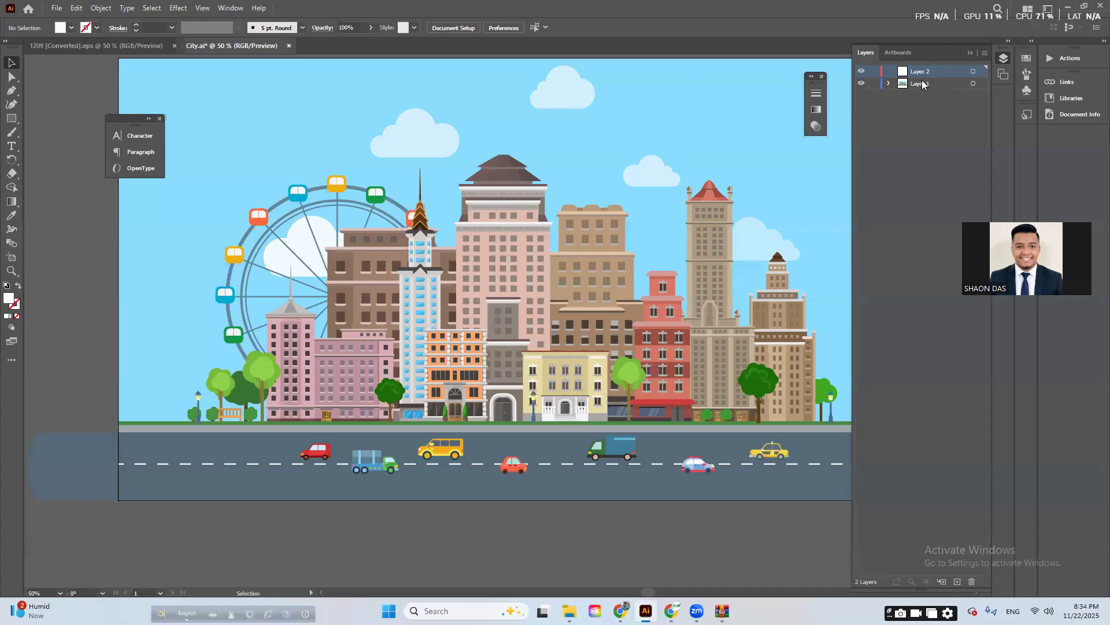
key(ctrl+z)
drag(246, 454, 234, 458)
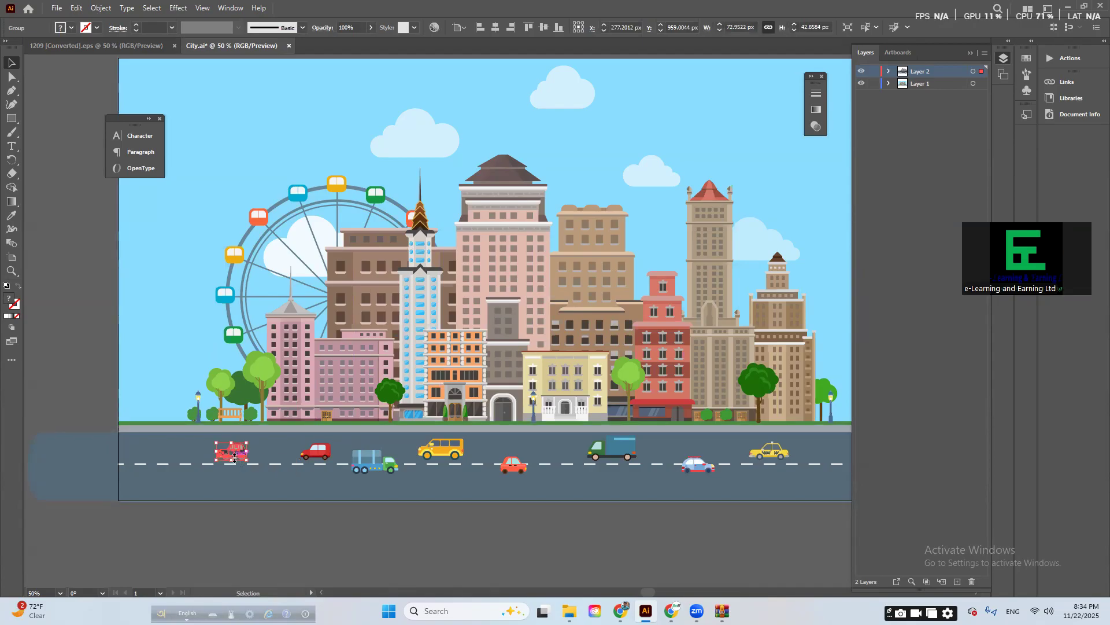
- Move the red car onto its own new layer above Layer 1, keeping its place on the road
click(315, 451)
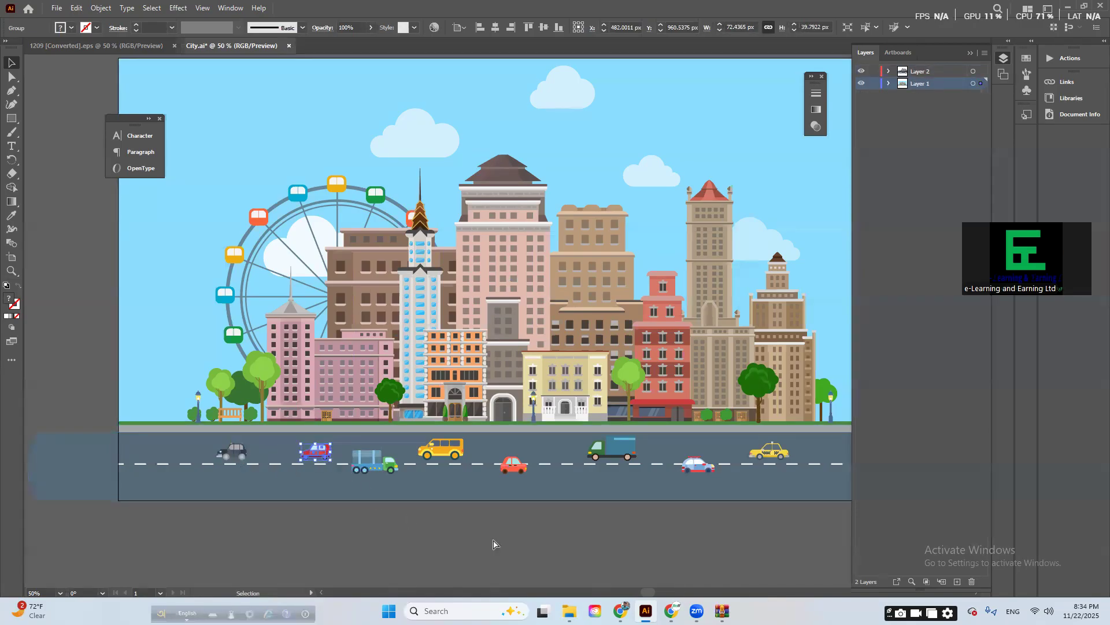
key(Delete)
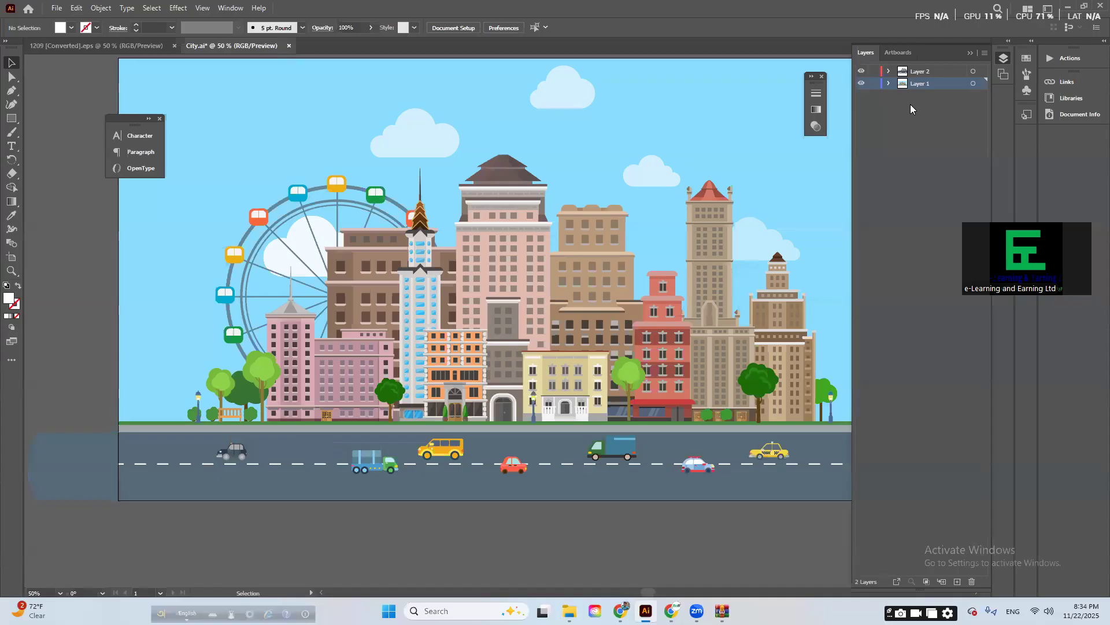
click(957, 580)
key(ctrl+f)
click(290, 536)
- Move the blue tanker truck with the green cab onto its own new layer above Layer 1, pasted in place
click(376, 475)
key(a)
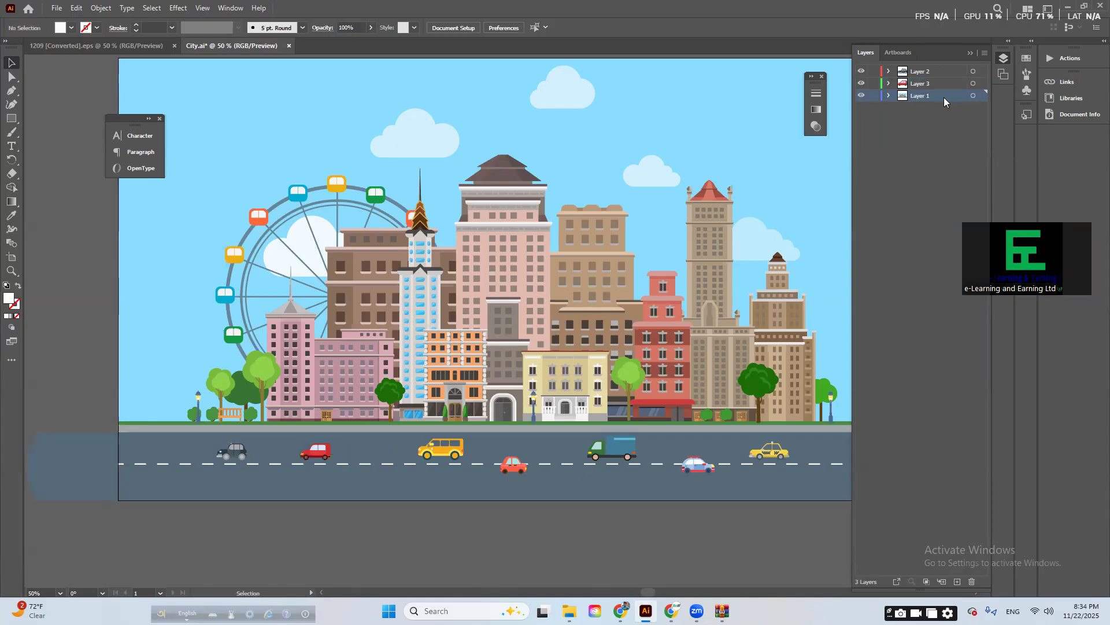
click(956, 582)
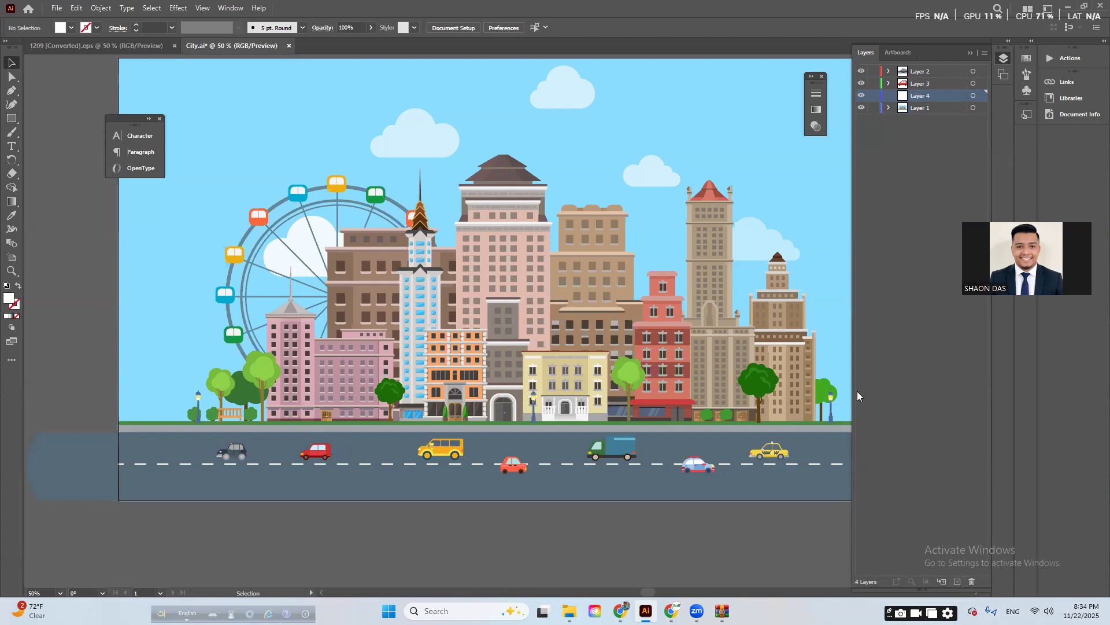
key(ctrl+f)
drag(510, 425, 425, 402)
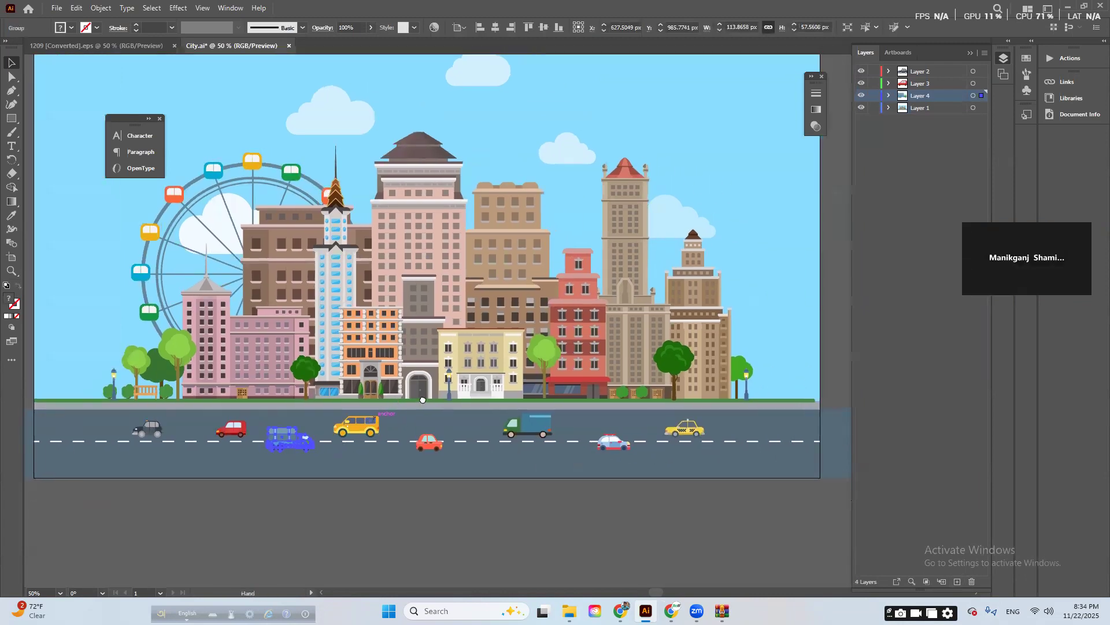
click(399, 522)
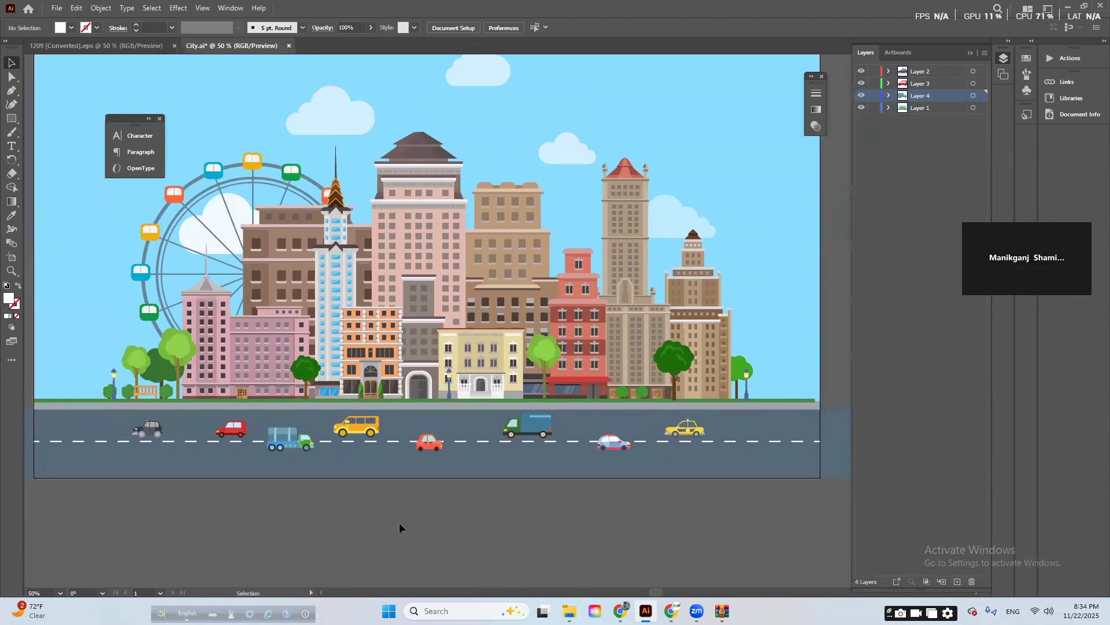
- Move the yellow van from Layer 1 onto its own new layer, pasted at its original road position
click(364, 434)
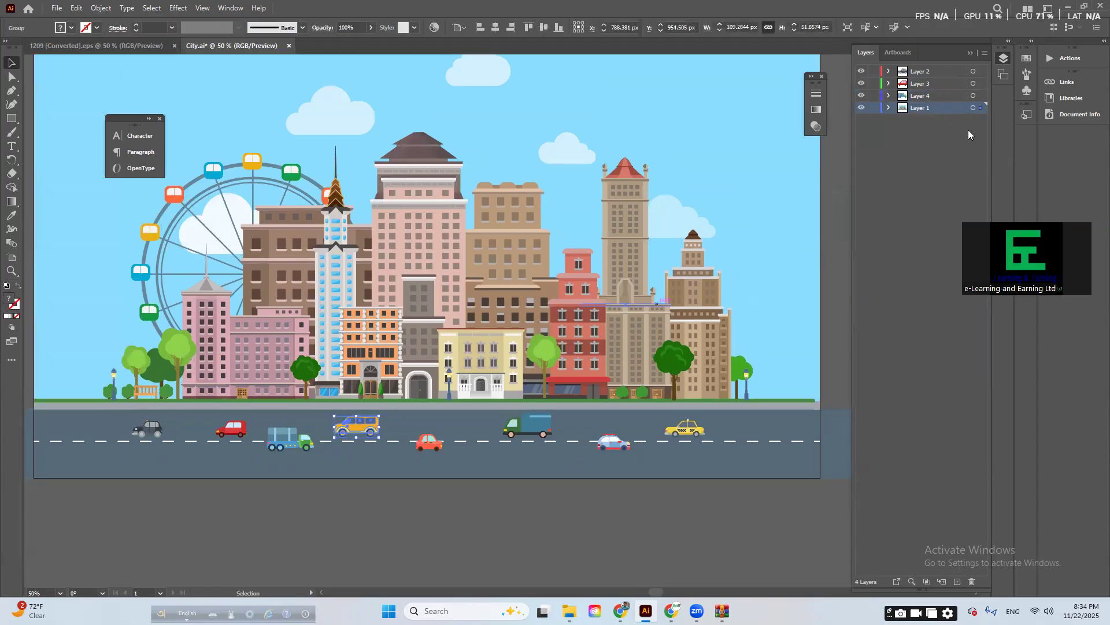
click(860, 108)
click(861, 108)
click(366, 430)
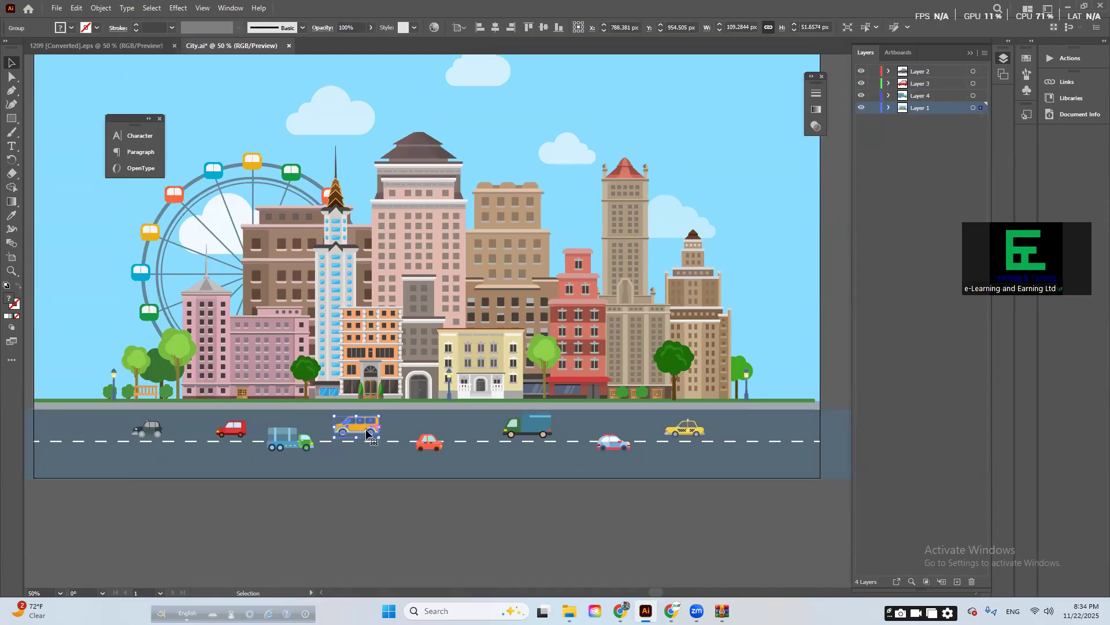
key(ctrl+x)
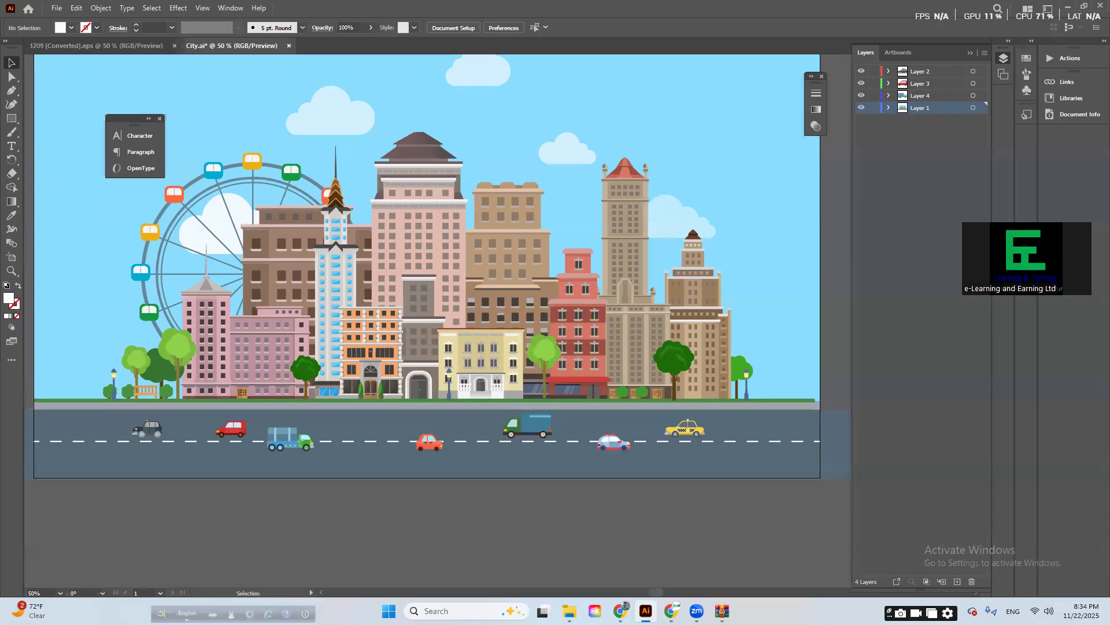
click(956, 582)
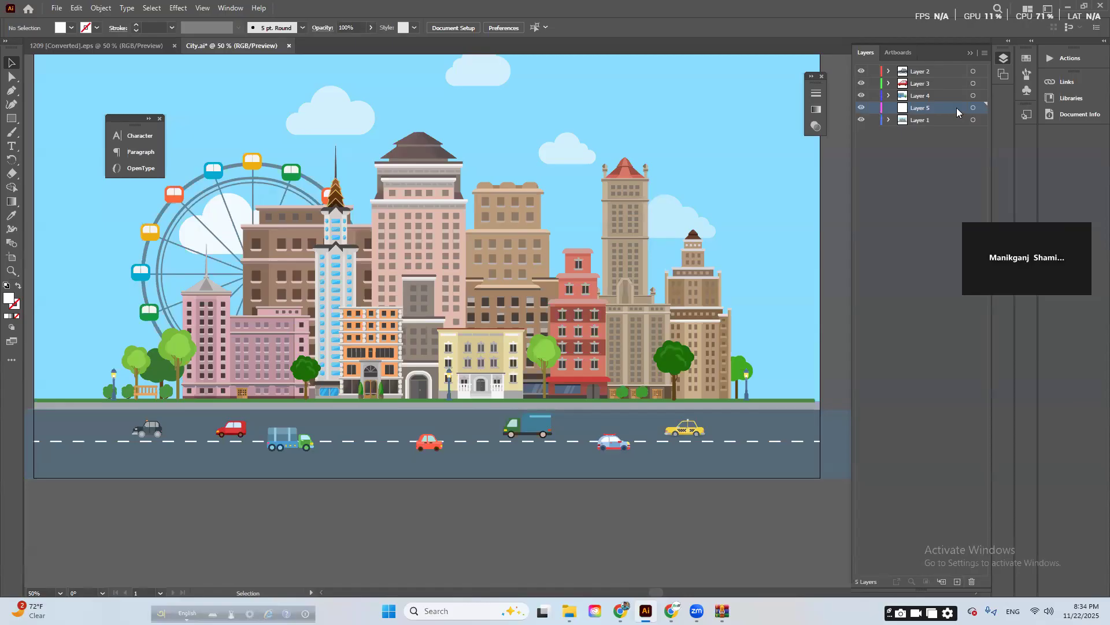
key(ctrl+v)
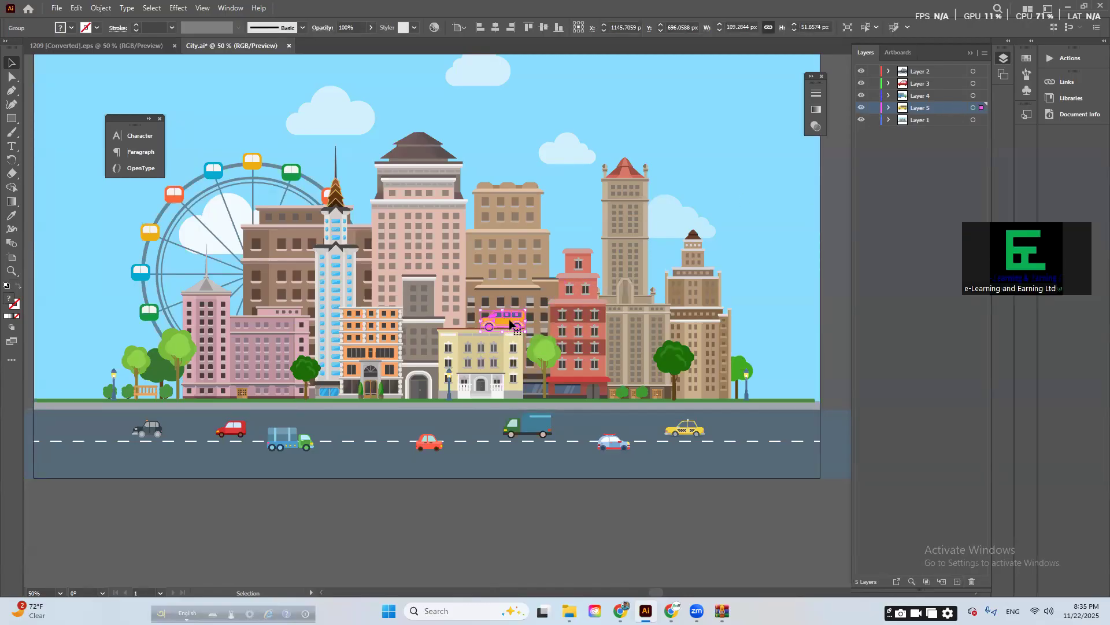
key(Delete)
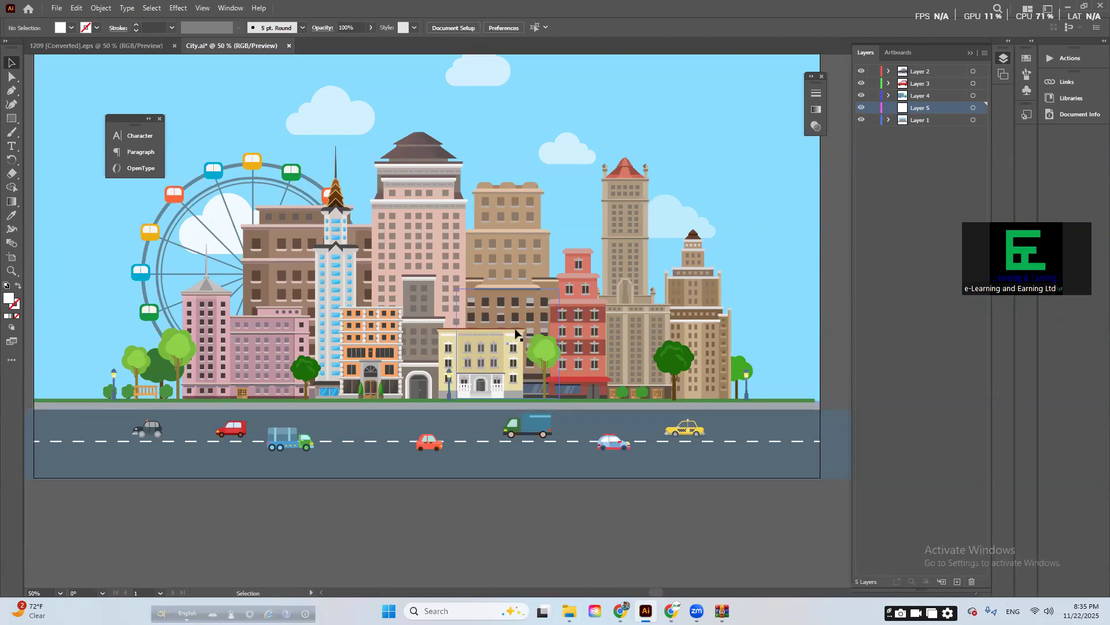
key(ctrl+z)
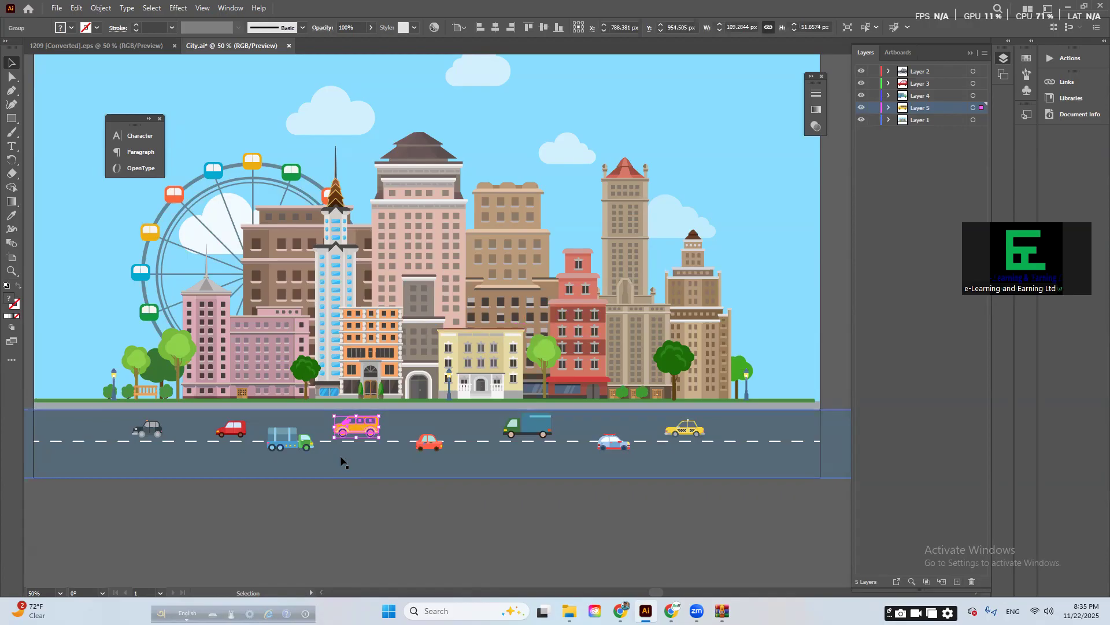
- Cut the small orange-red car from Layer 1 and paste it in place on its own new layer
click(425, 446)
key(ctrl+x)
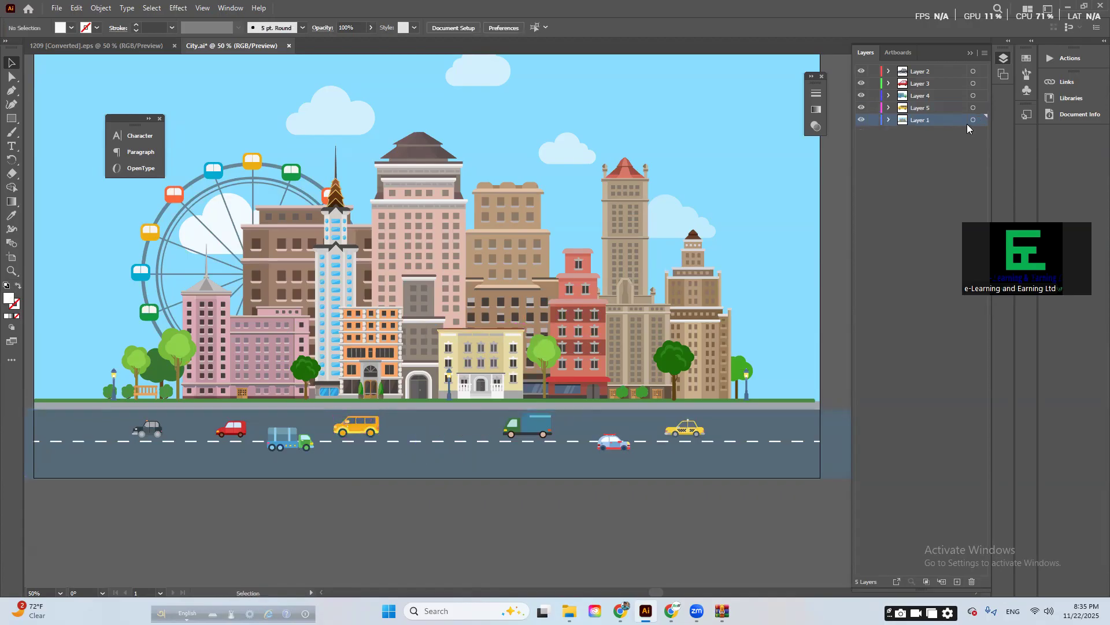
click(957, 582)
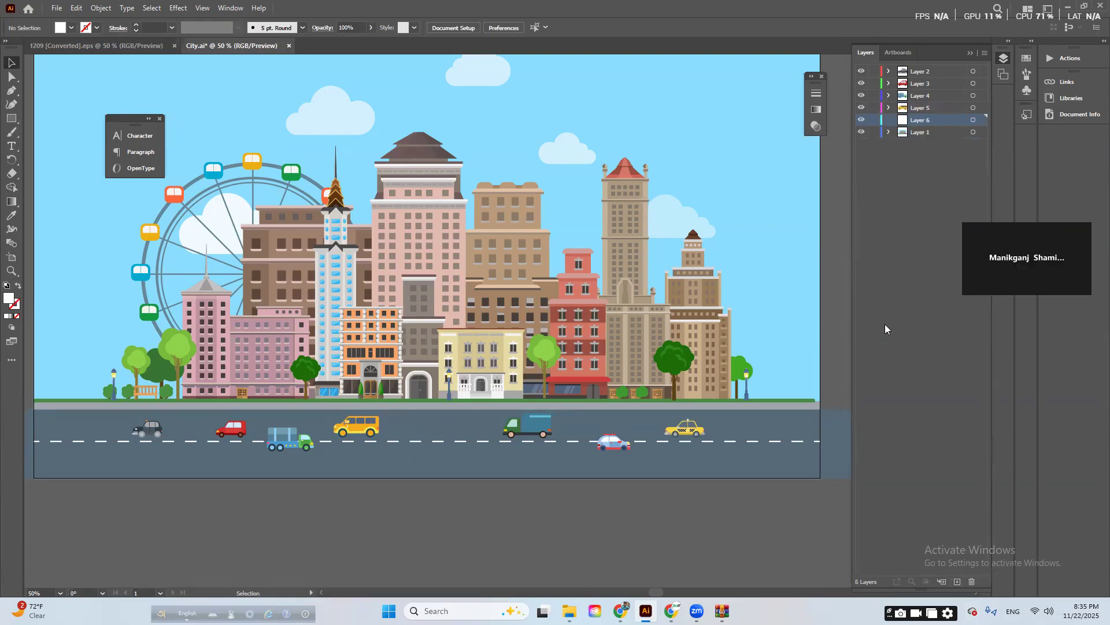
key(ctrl+f)
- Move the green-cab truck with the blue box from Layer 1 onto its own new layer, pasted in place
click(538, 421)
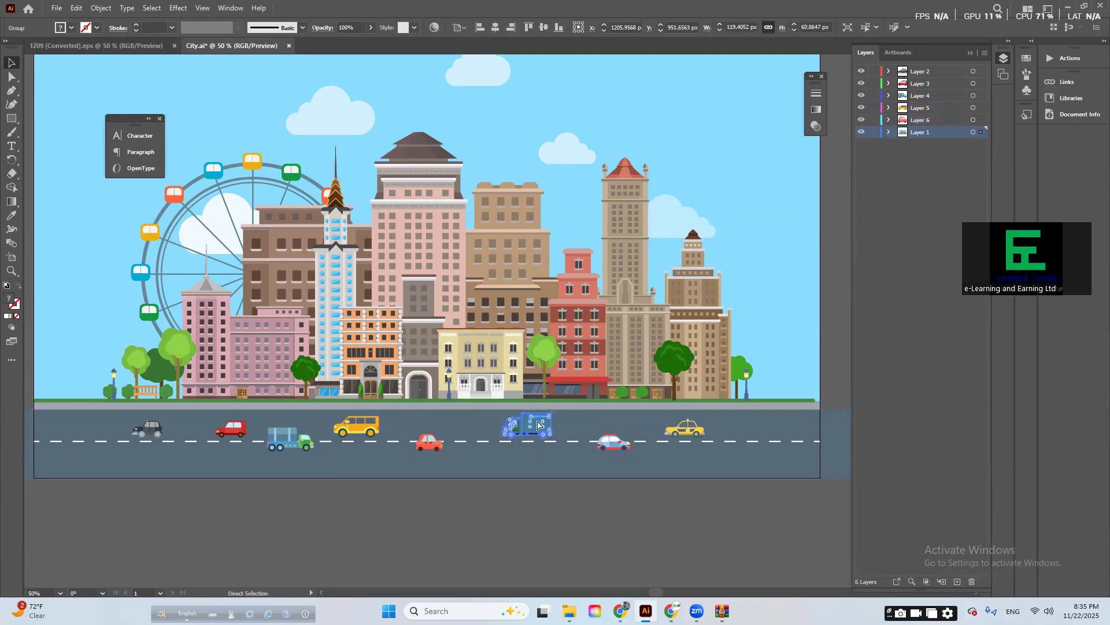
key(ctrl+x)
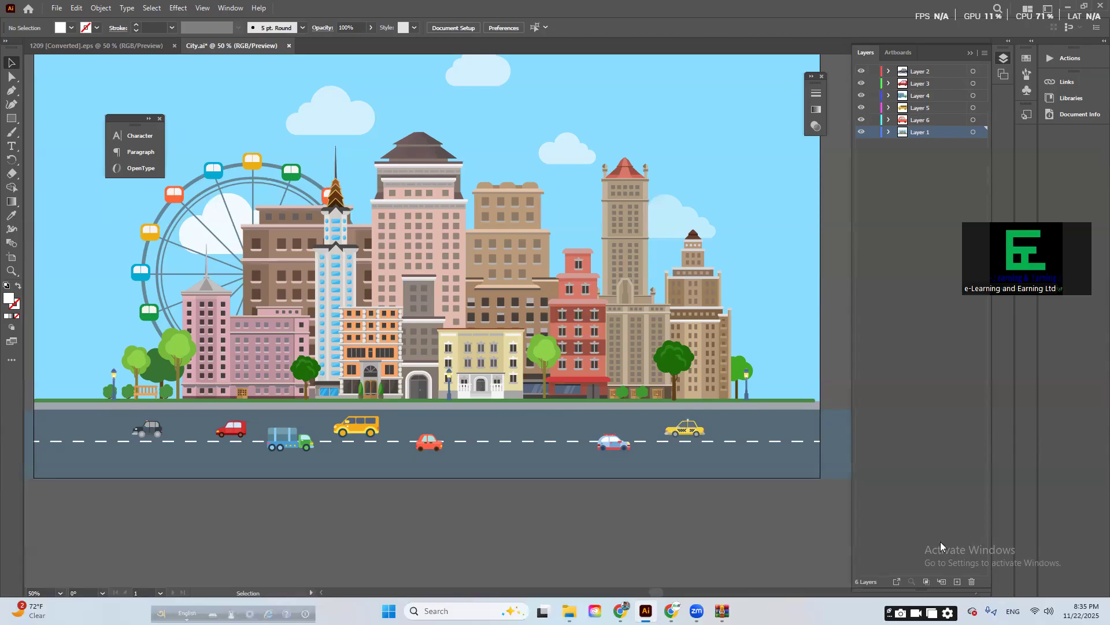
click(957, 581)
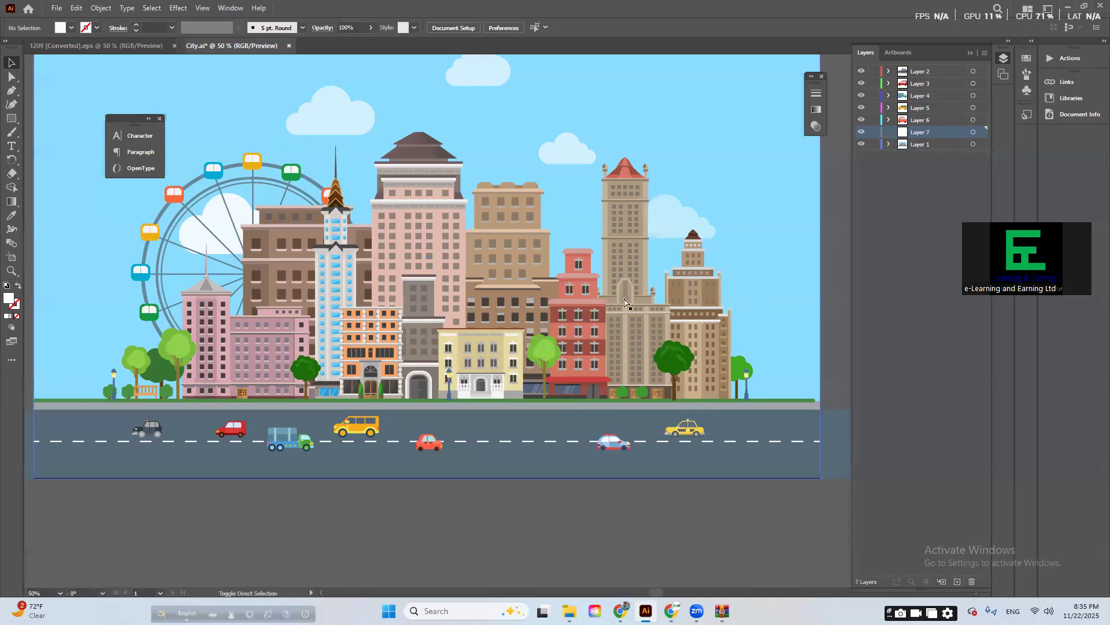
key(ctrl+f)
- Cut the white and blue police car from Layer 1 and paste it in place on its own new layer
click(624, 446)
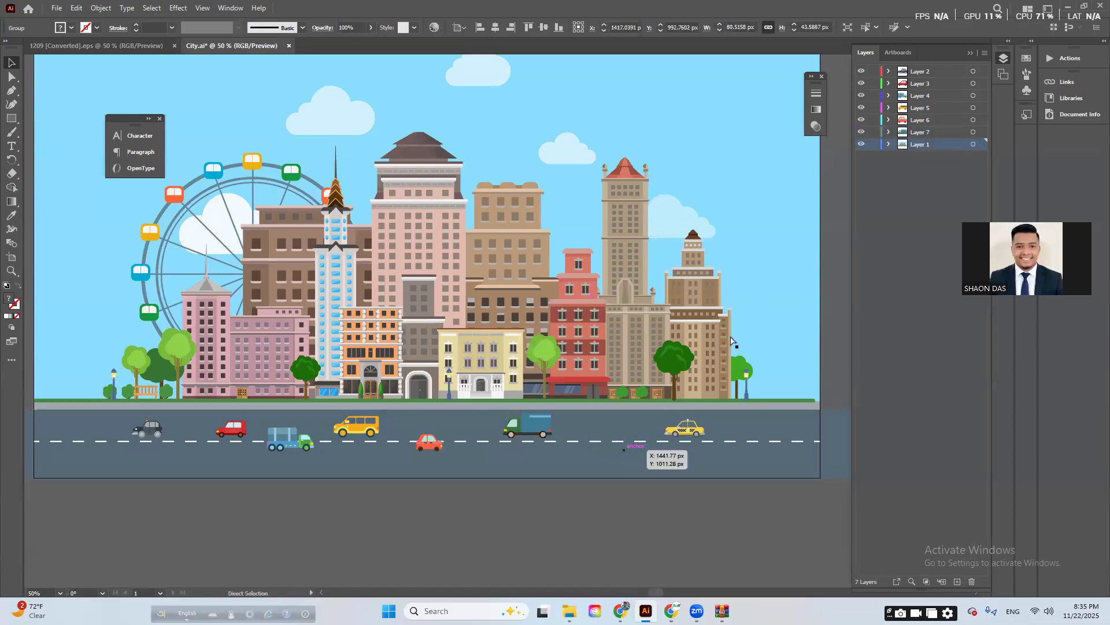
key(ctrl+x)
click(957, 582)
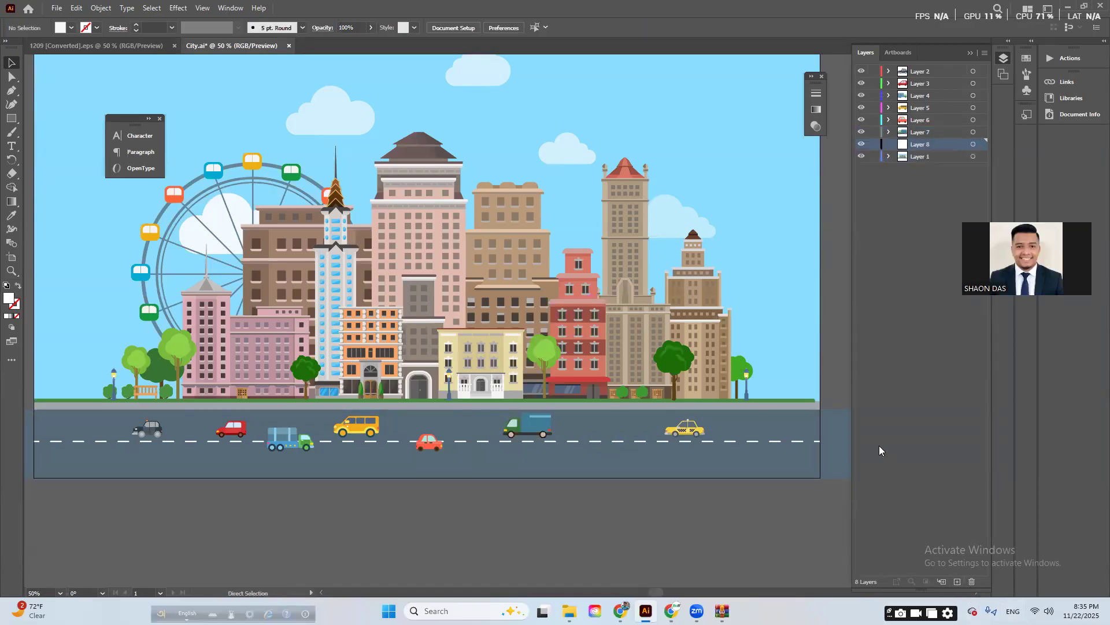
key(ctrl+f)
- Move the yellow taxi from Layer 1 onto its own new layer, keeping its original road position
click(683, 438)
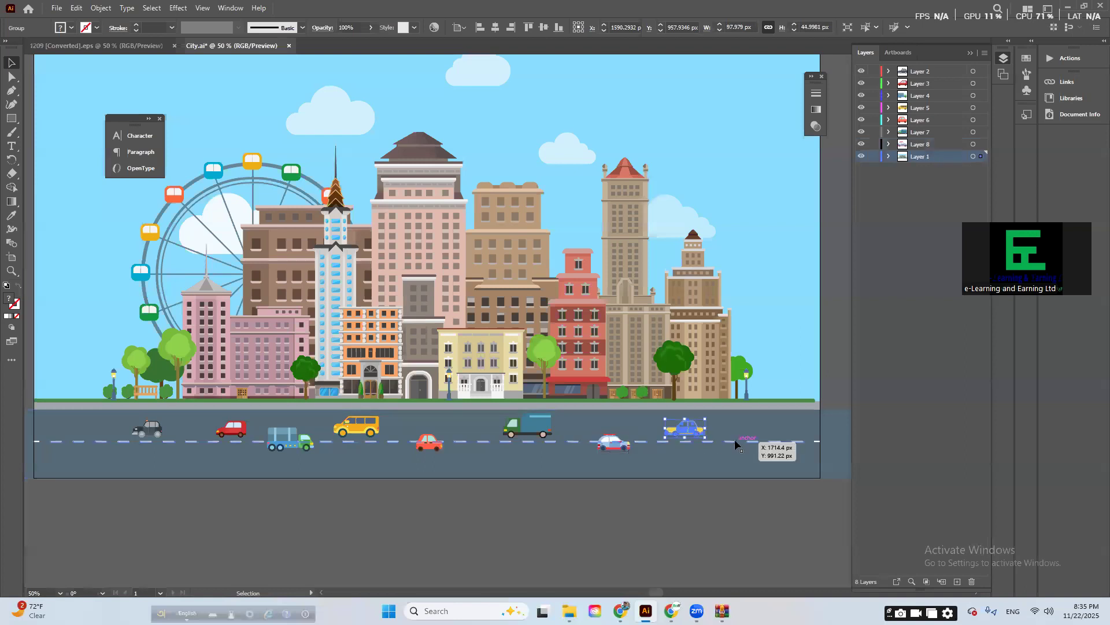
key(ctrl+x)
click(957, 581)
key(ctrl+f)
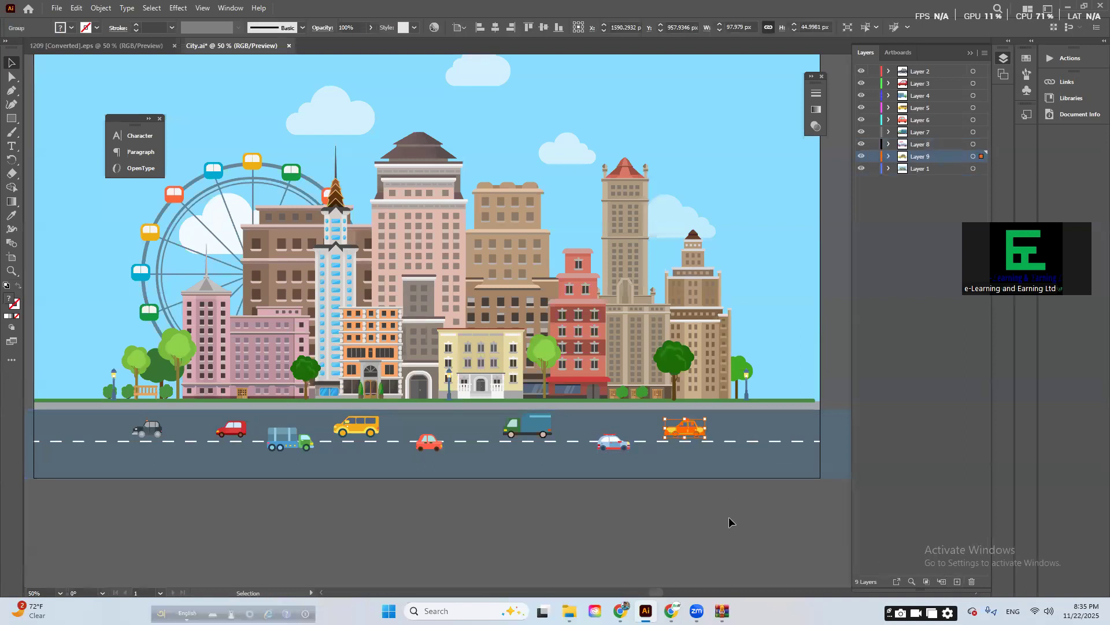
click(662, 519)
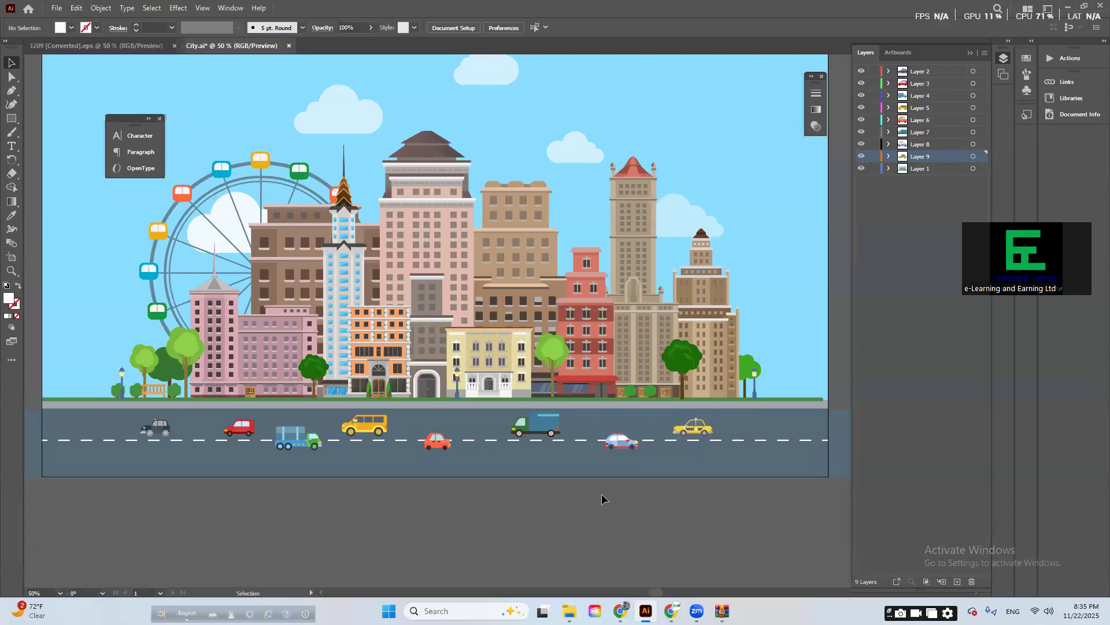
scroll(455, 393, down, 1)
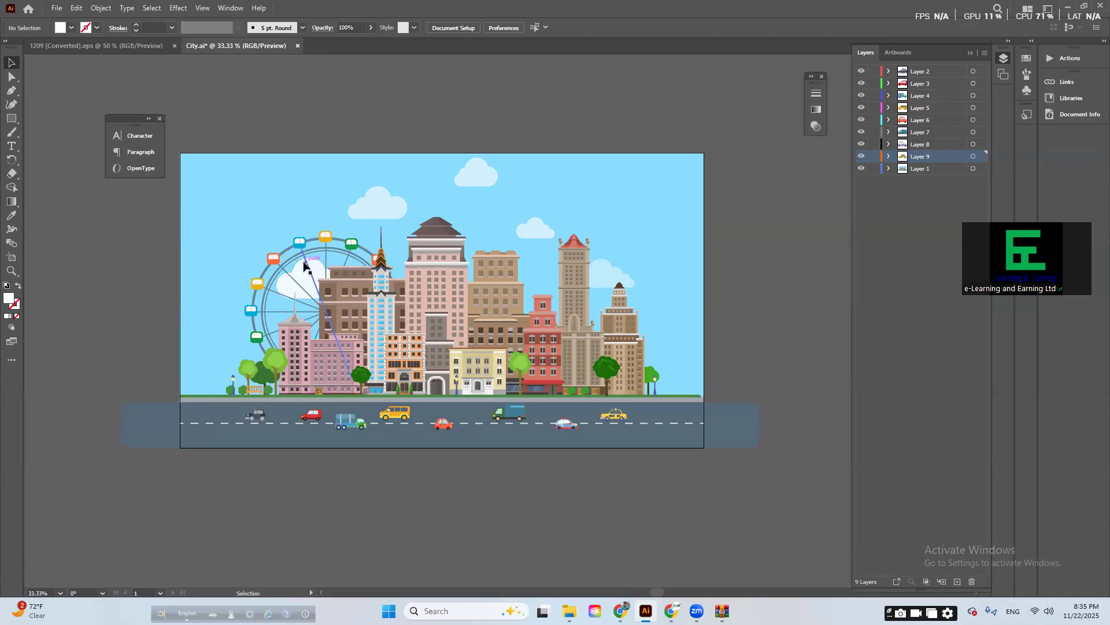
- Move the Ferris wheel from Layer 1 onto its own new layer above it, pasted at its original position
click(277, 260)
drag(277, 256, 267, 186)
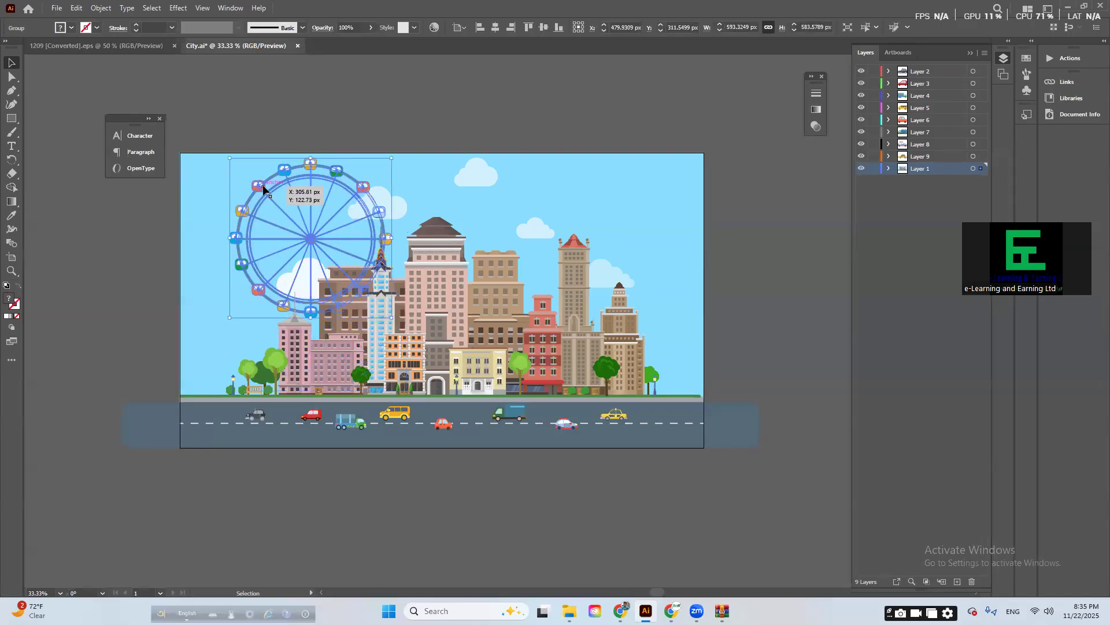
key(ctrl+z)
key(a)
key(ctrl+x)
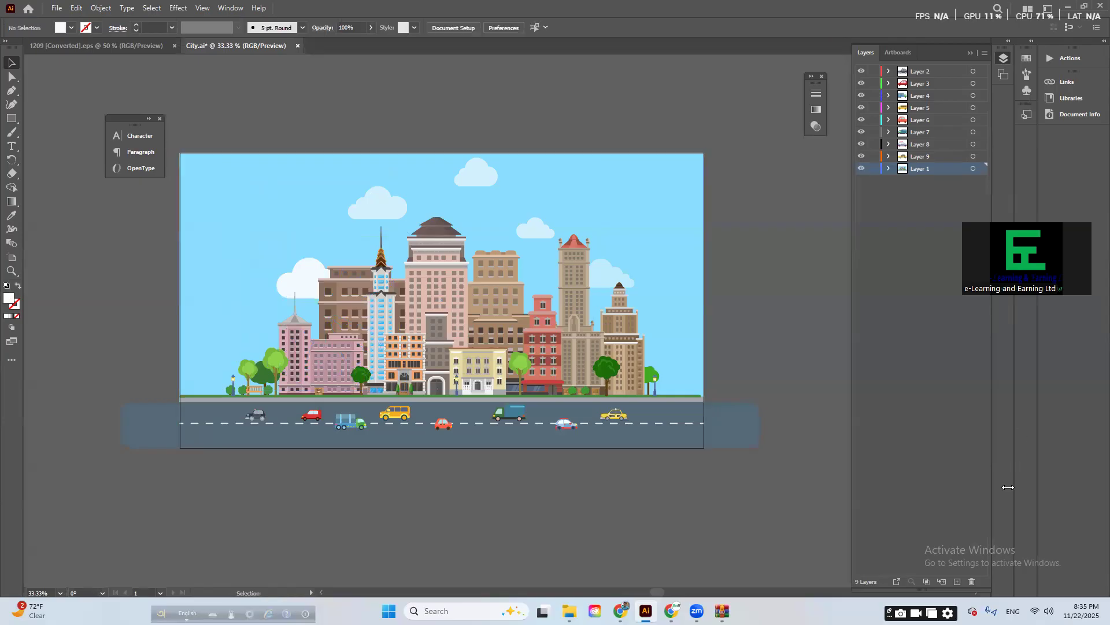
click(950, 582)
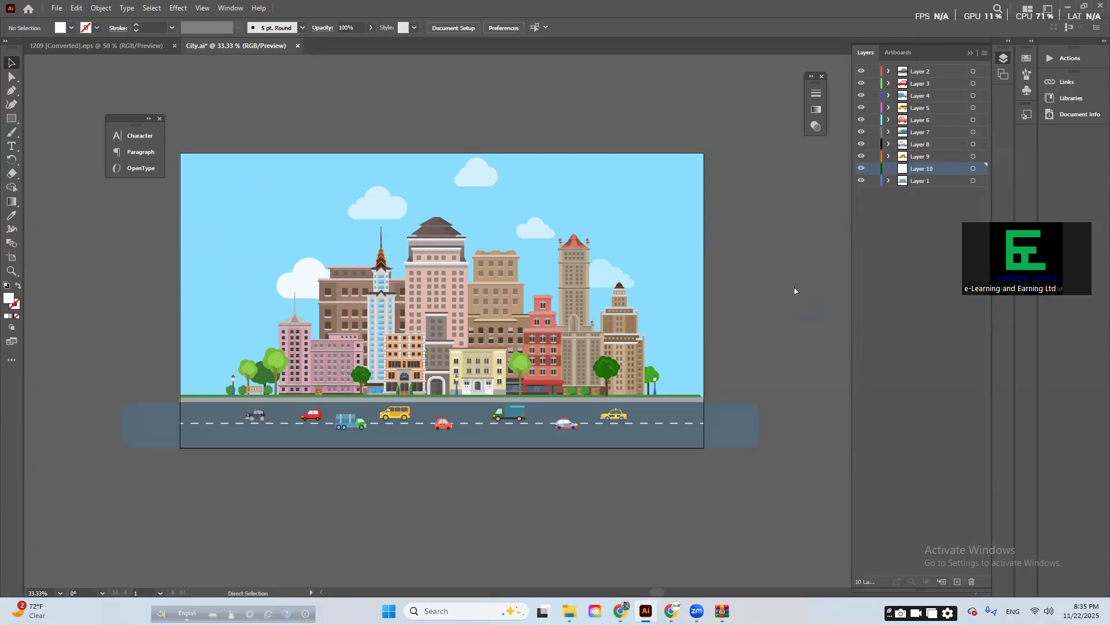
key(ctrl+f)
click(740, 183)
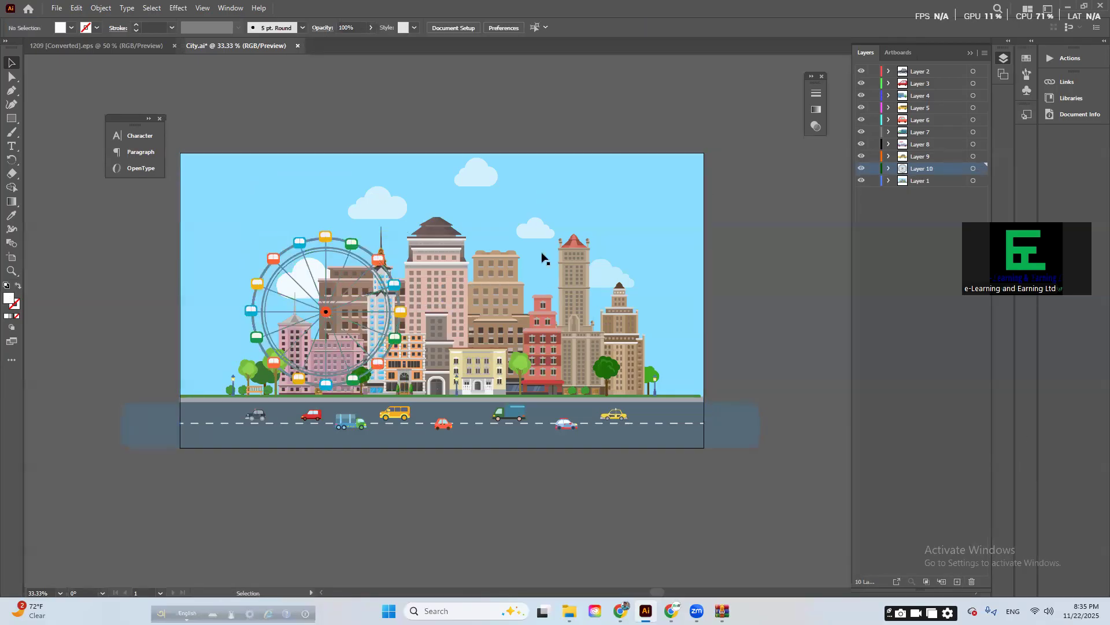
- Hide the Ferris wheel layer and move the blue sky rectangle onto its own new layer placed below Layer 1
click(326, 311)
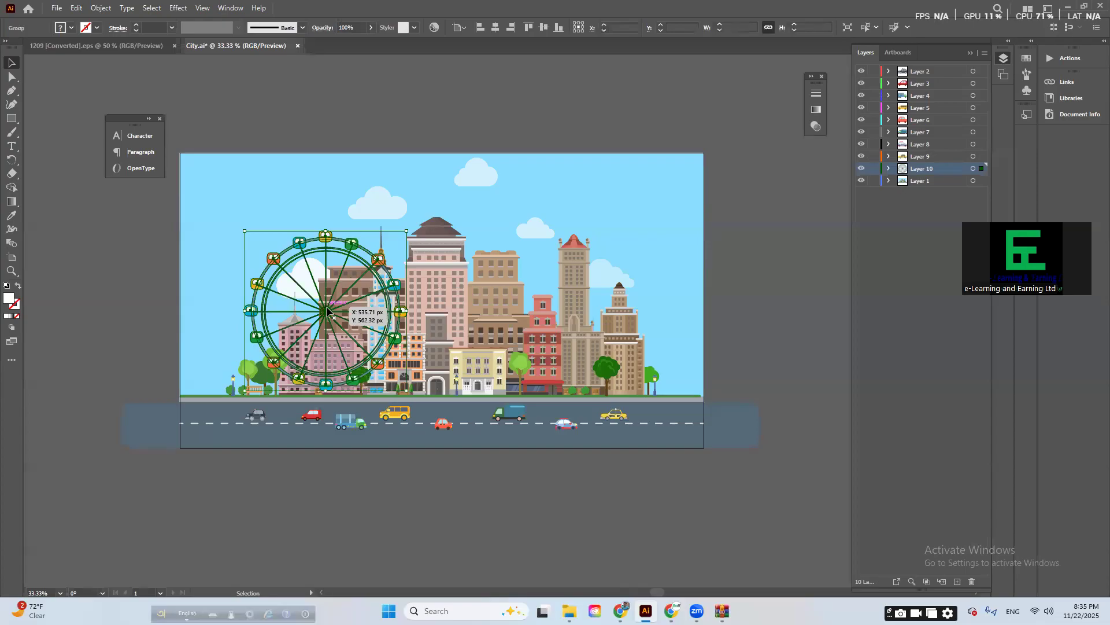
click(862, 169)
click(689, 183)
key(a)
click(689, 179)
key(v)
key(ctrl+shift+a)
click(958, 581)
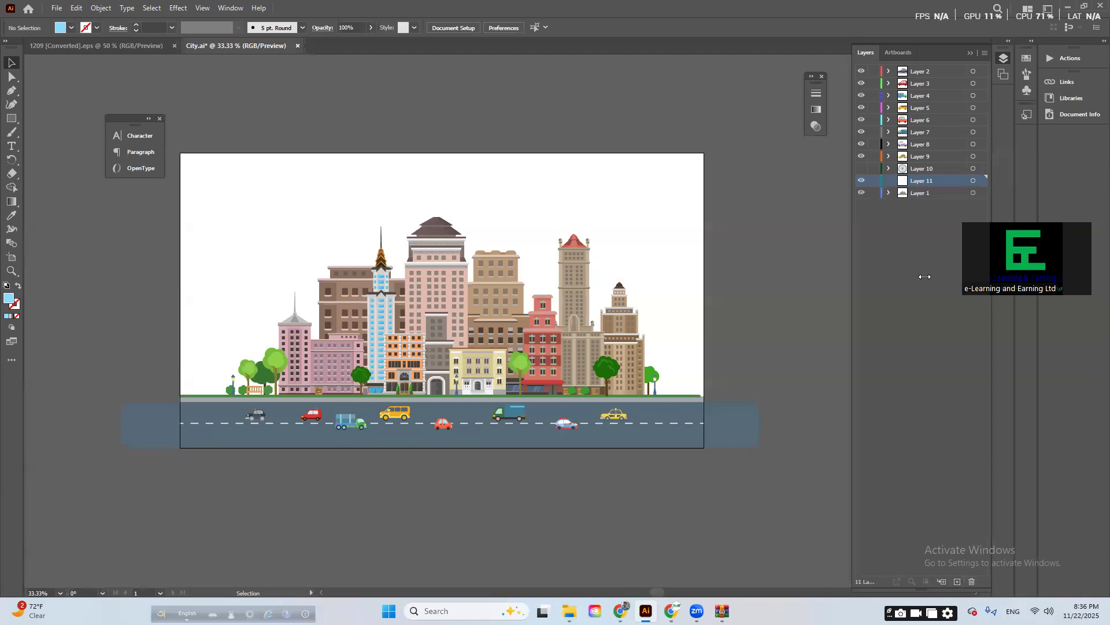
key(ctrl+f)
drag(944, 212, 943, 214)
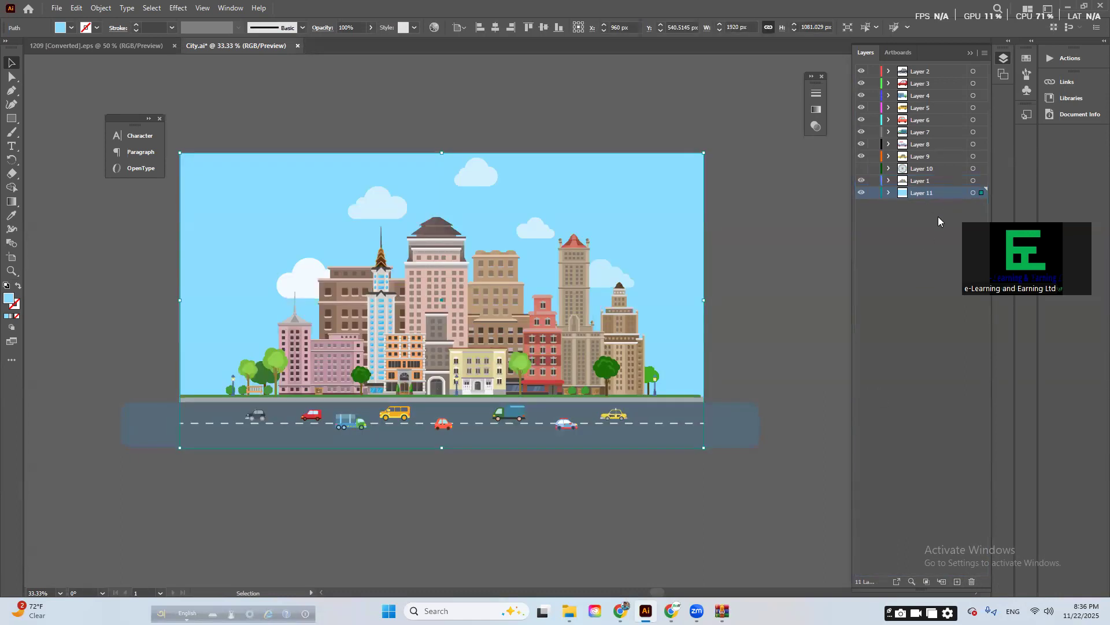
click(860, 182)
click(861, 182)
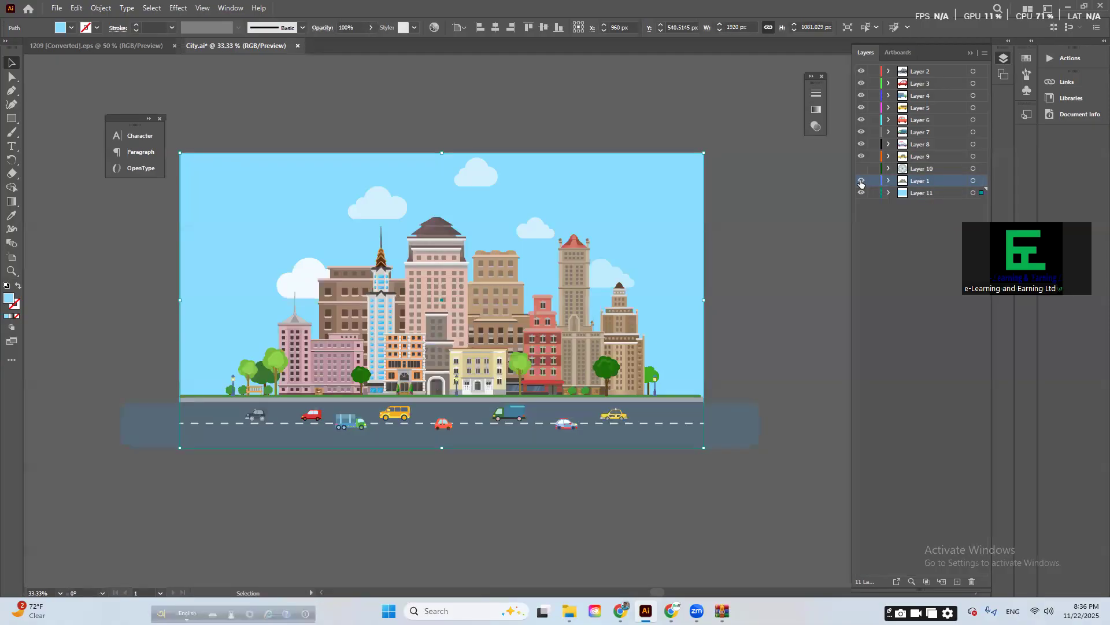
- Cut all the clouds from Layer 1 and paste them in place on one new layer
click(465, 174)
shift+click(305, 266)
shift+click(535, 228)
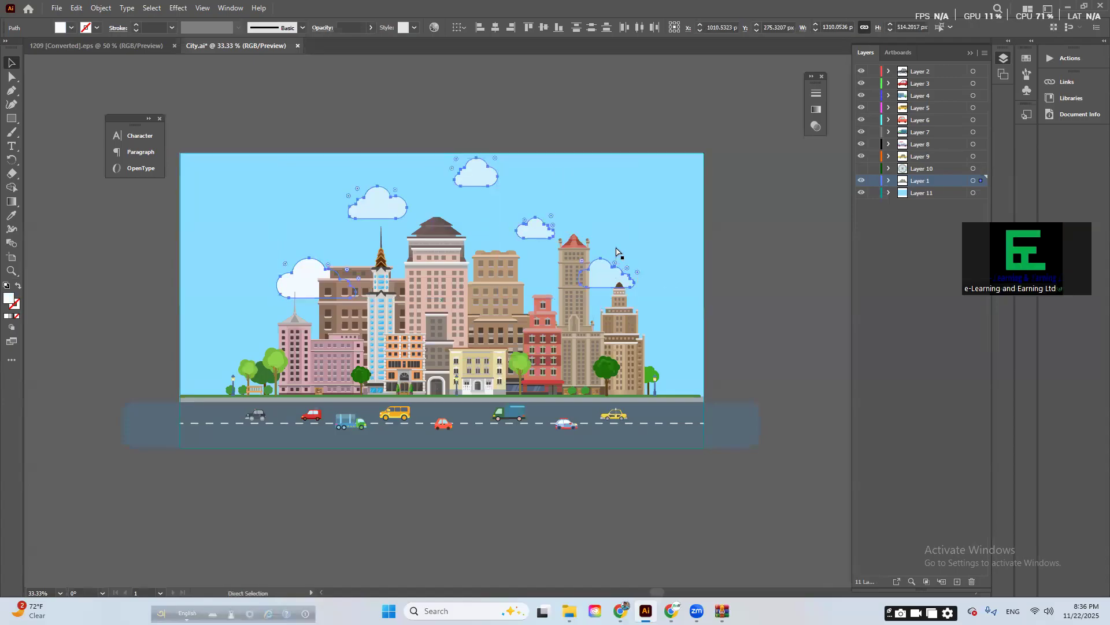
key(Delete)
key(v)
click(957, 581)
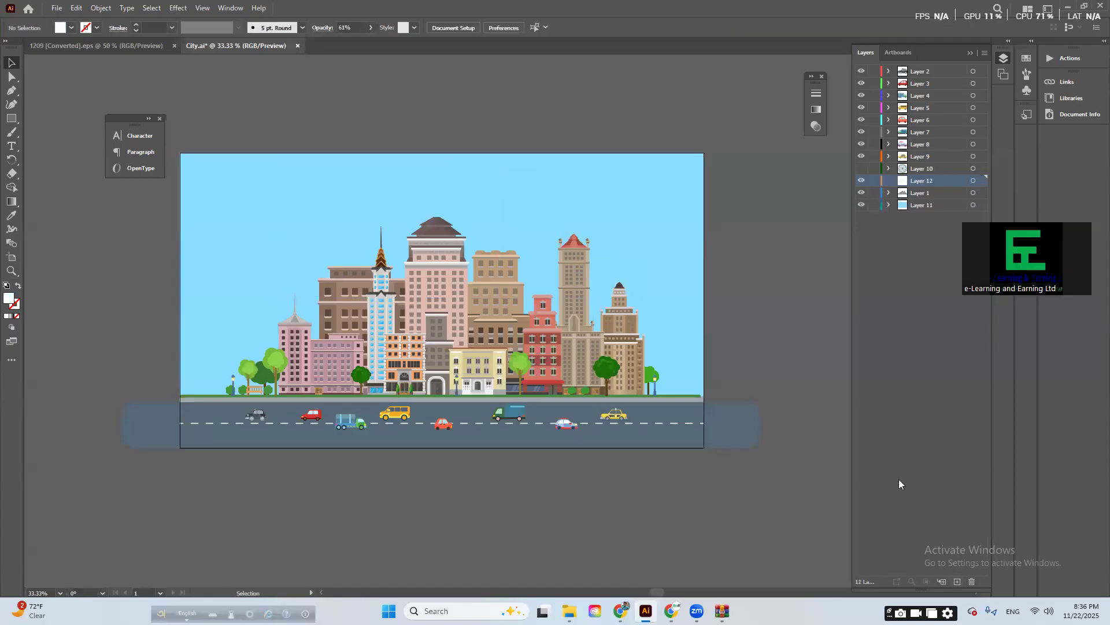
key(ctrl+f)
- Show the Ferris wheel layer again and reorder it to sit between Layer 1 and the sky layer
click(922, 168)
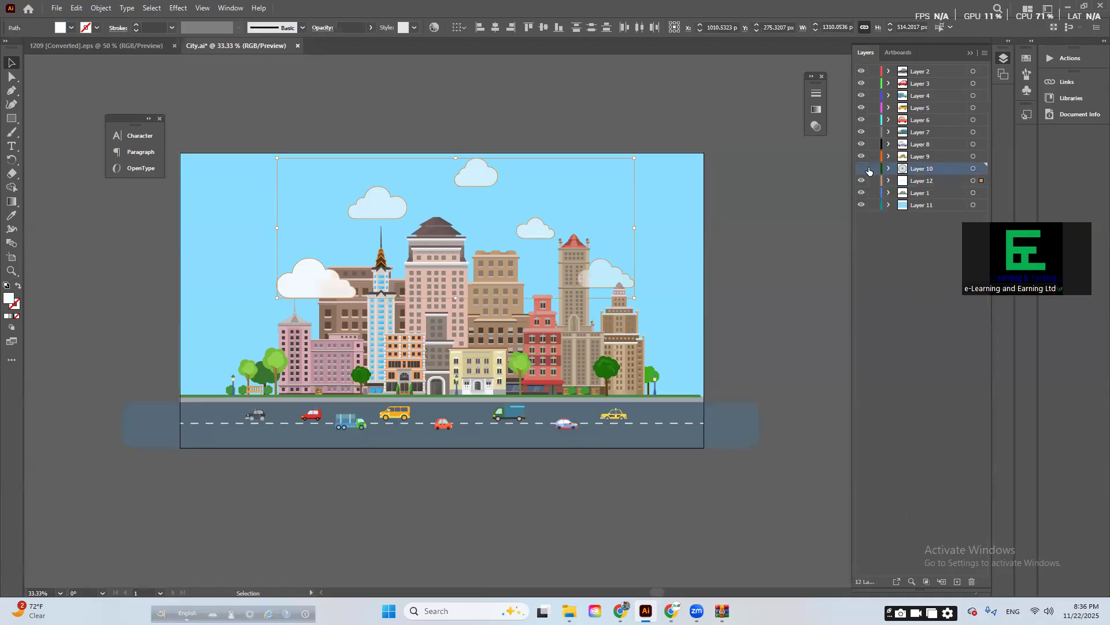
click(862, 169)
drag(922, 169, 935, 198)
click(829, 381)
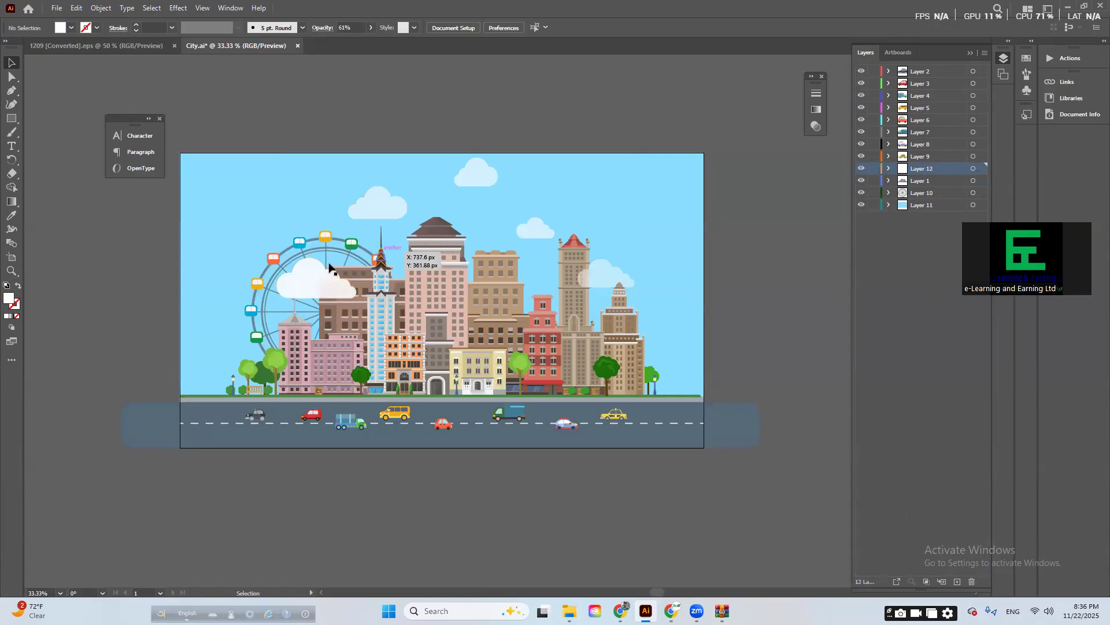
- Reorder the clouds layer to sit beneath the Ferris wheel layer and above the sky layer
click(323, 277)
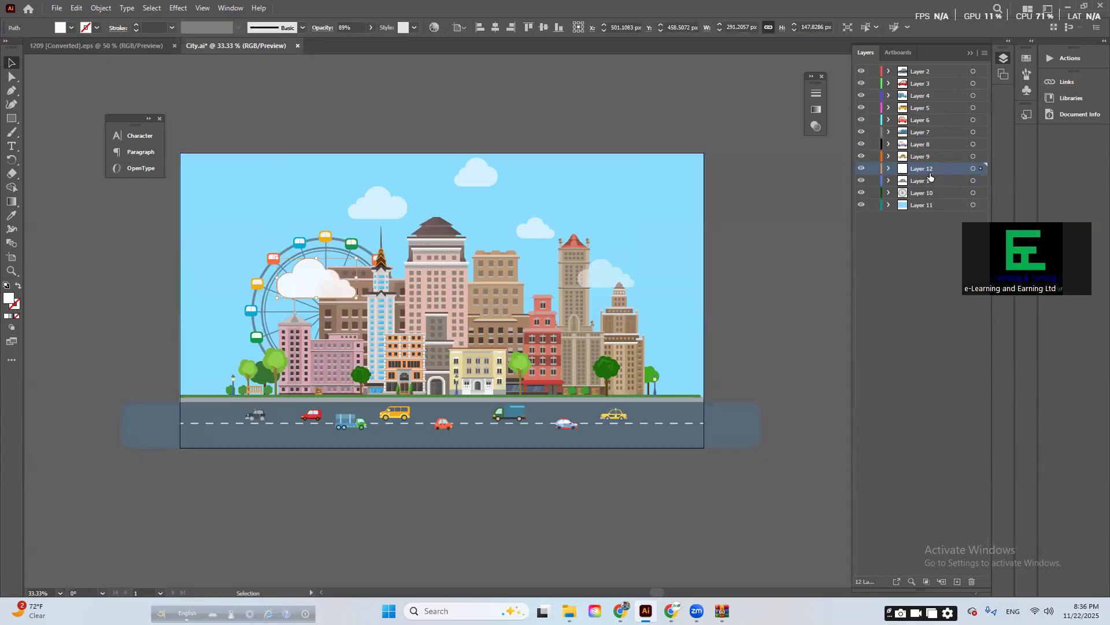
click(862, 168)
click(862, 169)
drag(936, 169, 936, 198)
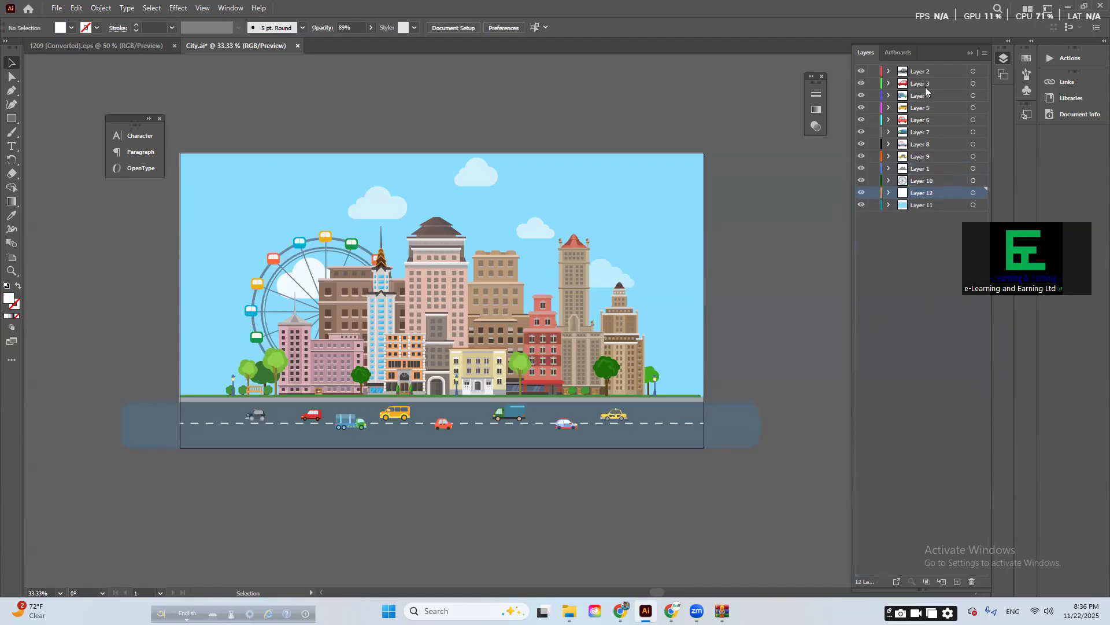
click(900, 303)
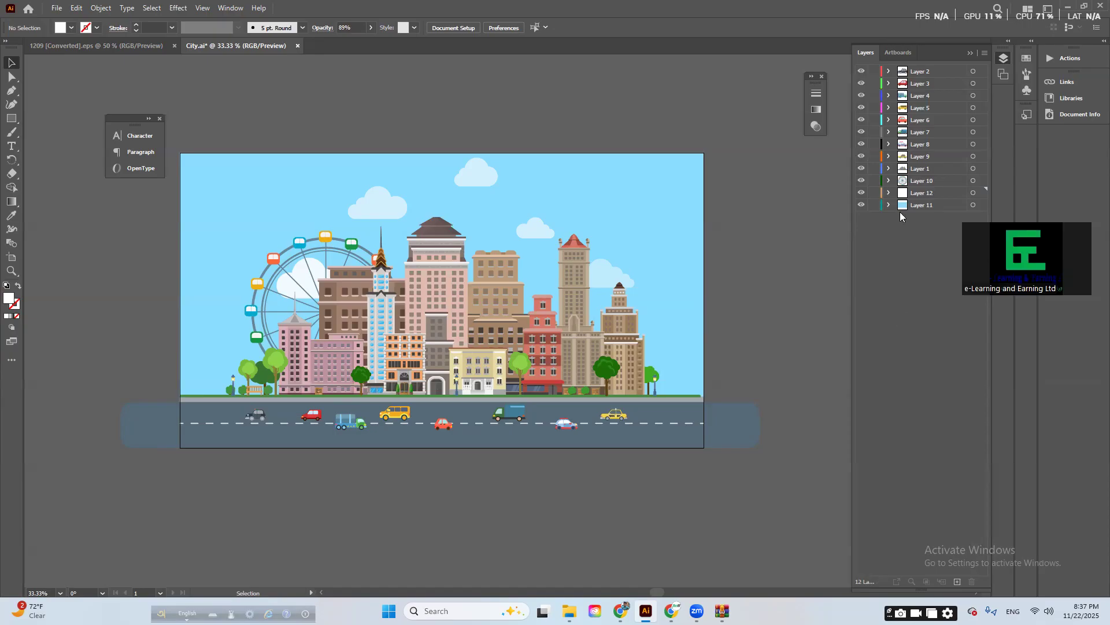
- Examine the taxi layer's contents by expanding Layer 9, and collapse it again
click(925, 158)
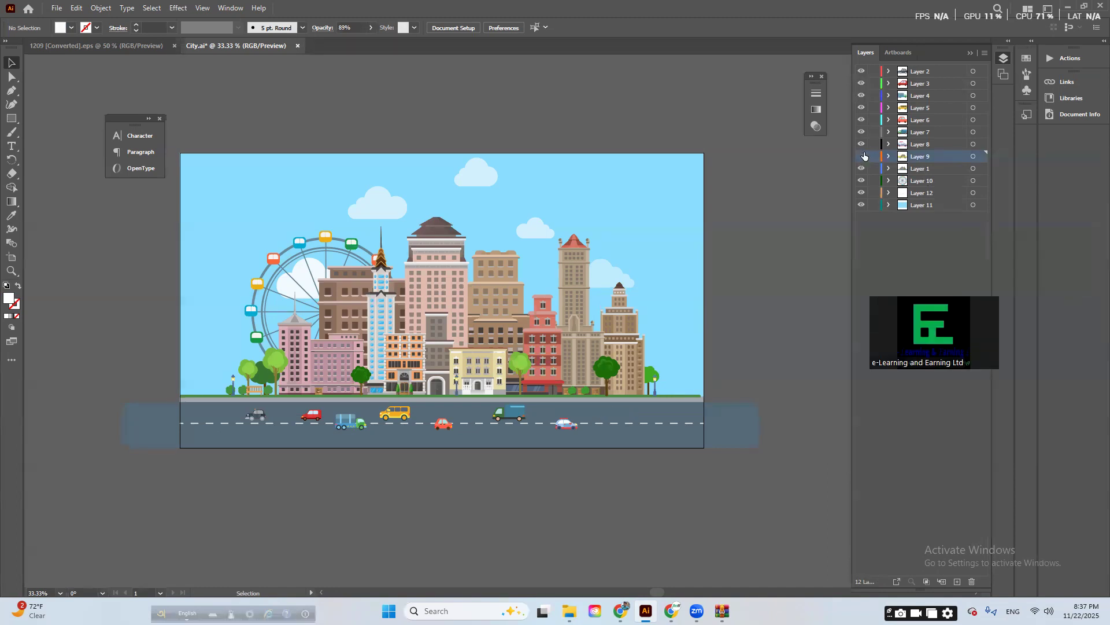
click(889, 157)
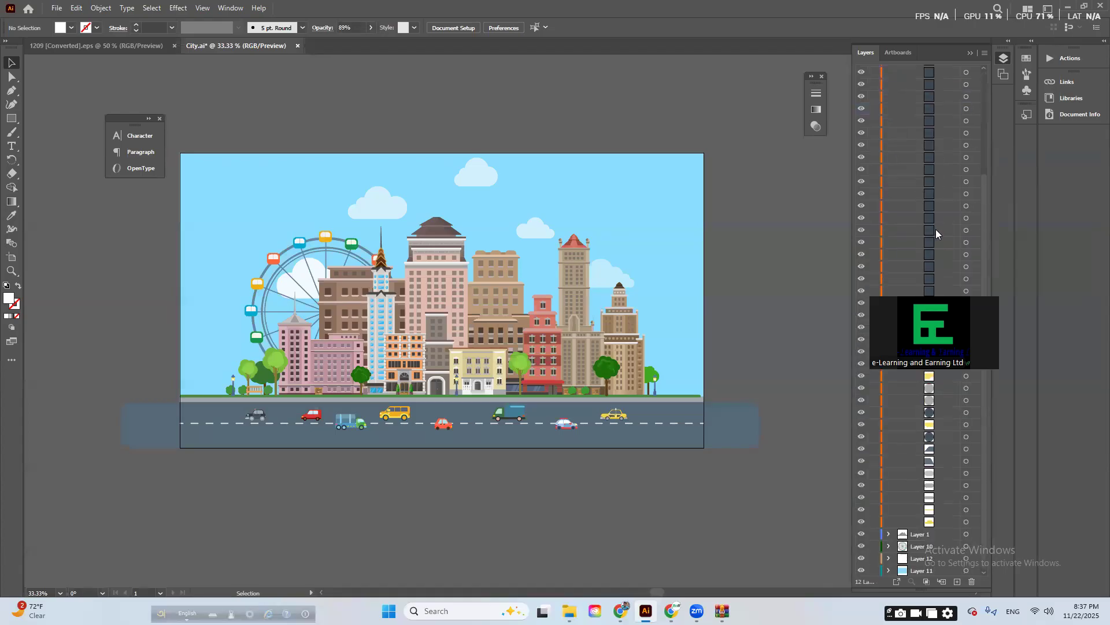
scroll(936, 229, up, 3)
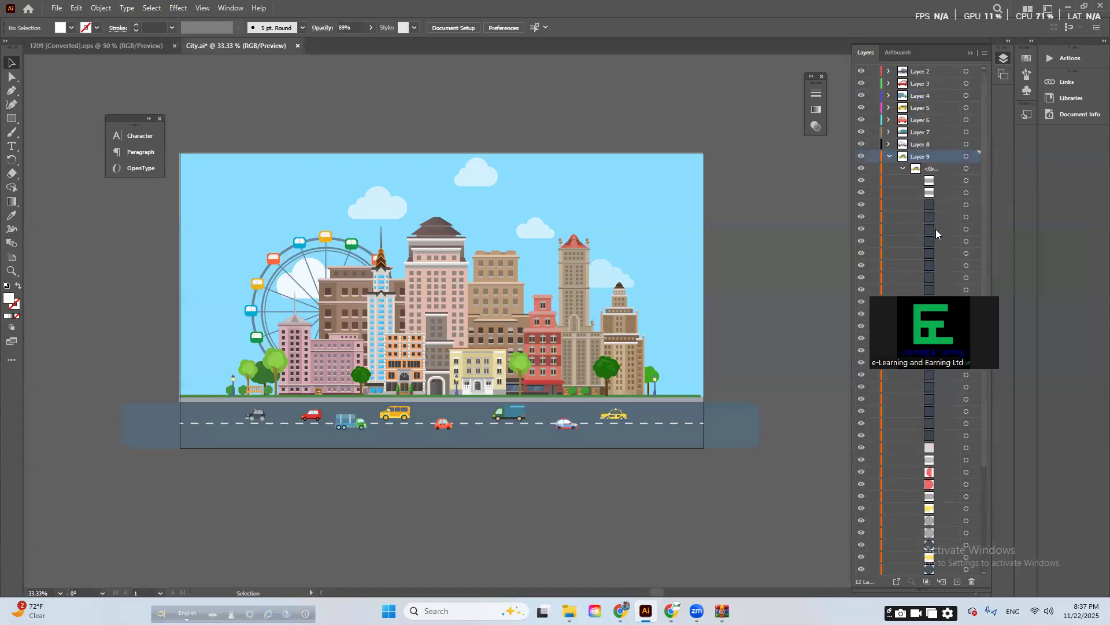
click(890, 156)
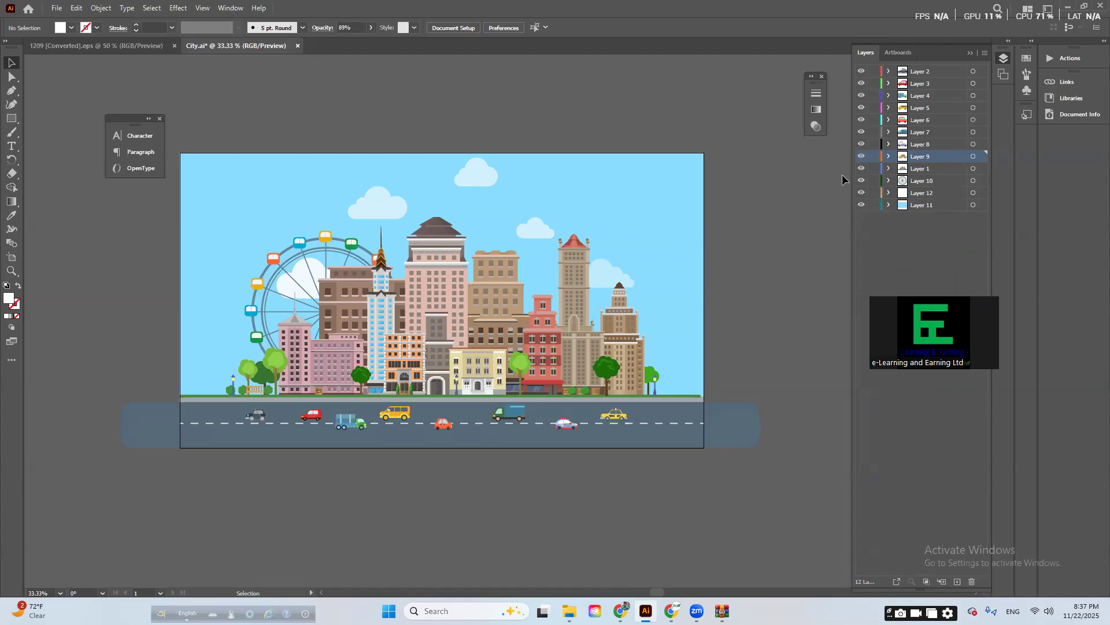
- Rename the sky background layer, Layer 11, as Sky
double_click(931, 205)
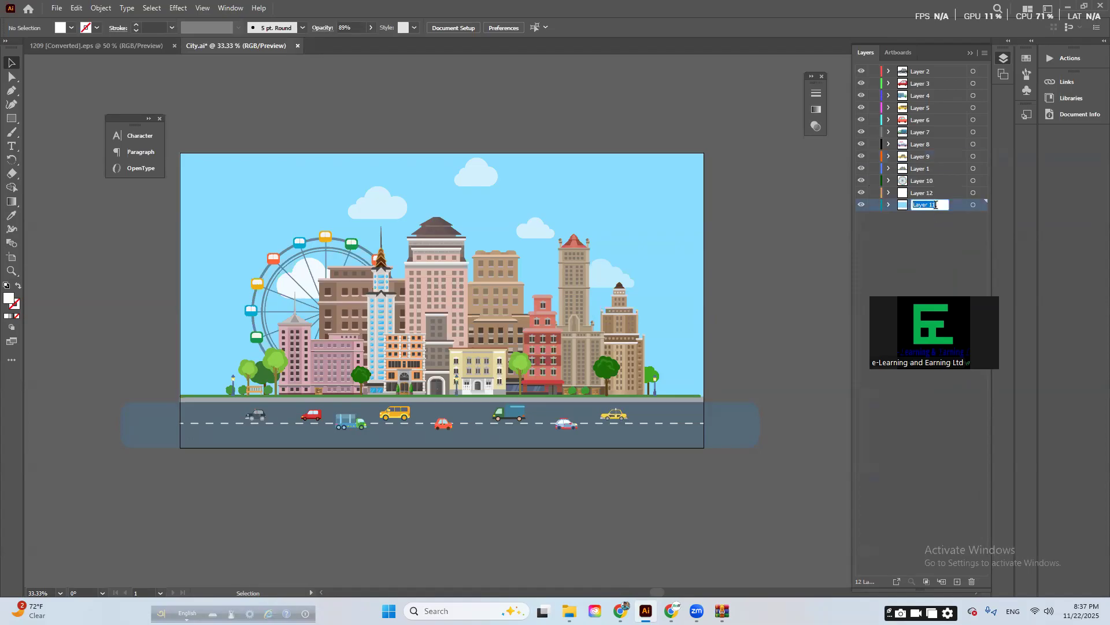
text(Sky)
click(898, 195)
- Check which artwork Layer 12 holds by toggling its visibility, and rename it as Cloud
click(862, 193)
click(862, 193)
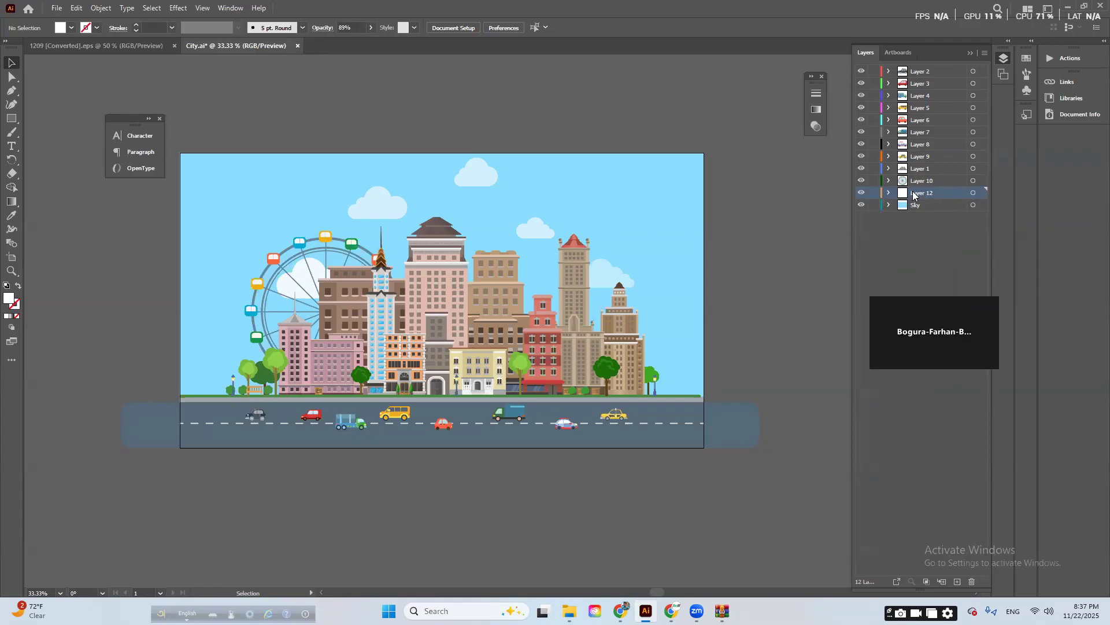
double_click(915, 194)
text(C)
text(laud)
key(BackSpace)
key(BackSpace)
text(u)
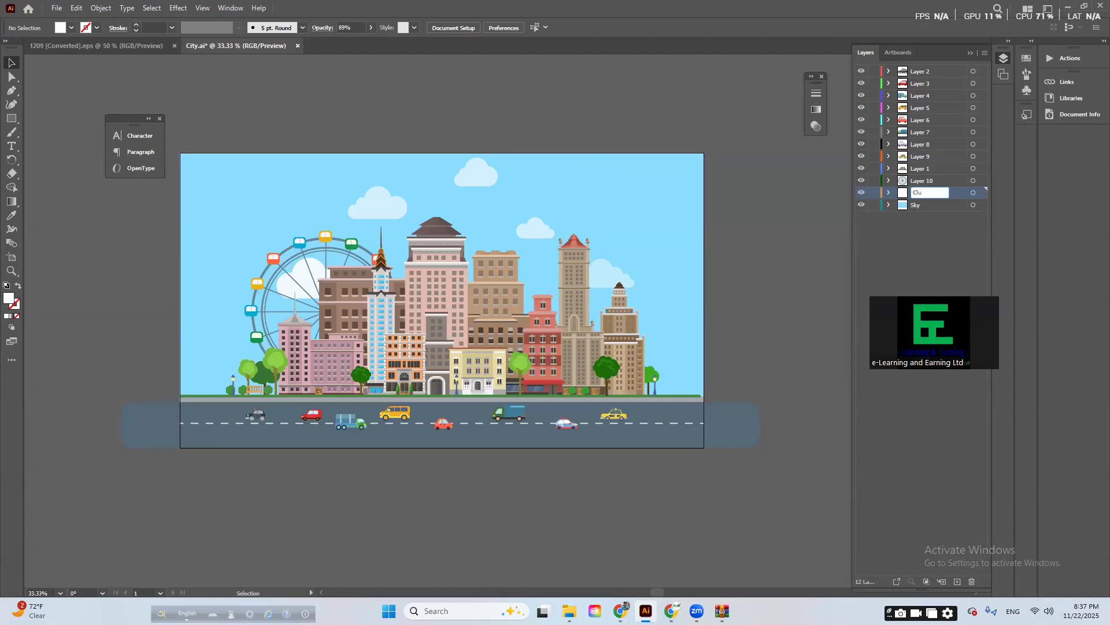
key(BackSpace)
text(oud)
click(930, 184)
- Check Layer 10's artwork by toggling its visibility, and rename the layer as Wheel
click(861, 181)
click(862, 180)
double_click(927, 181)
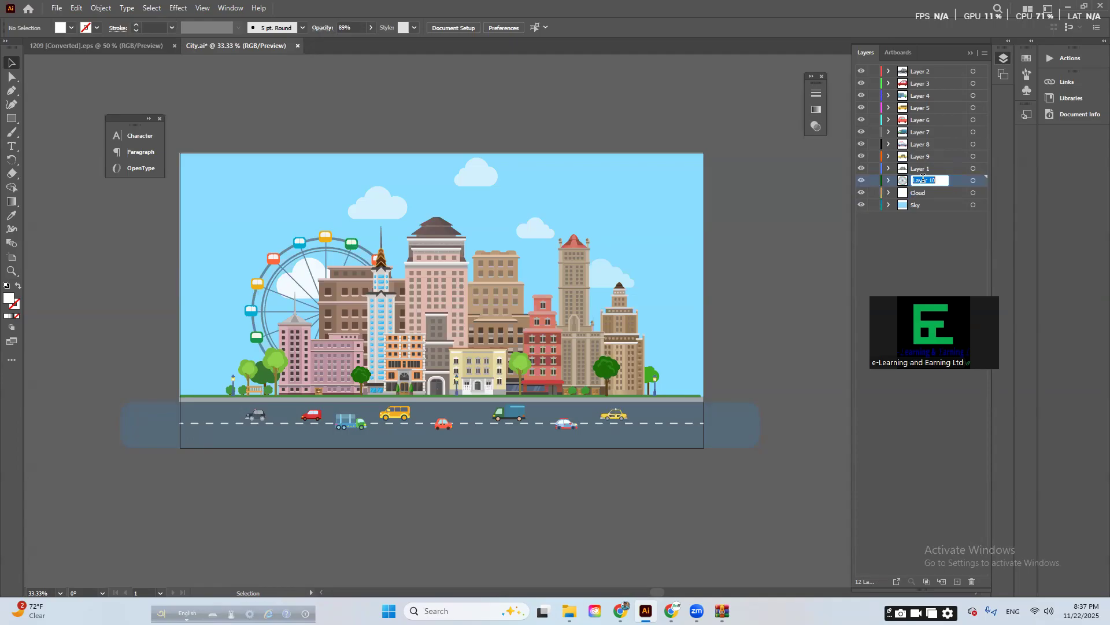
text(Nagord)
key(BackSpace)
key(BackSpace)
key(BackSpace)
key(BackSpace)
key(BackSpace)
key(BackSpace)
text(W)
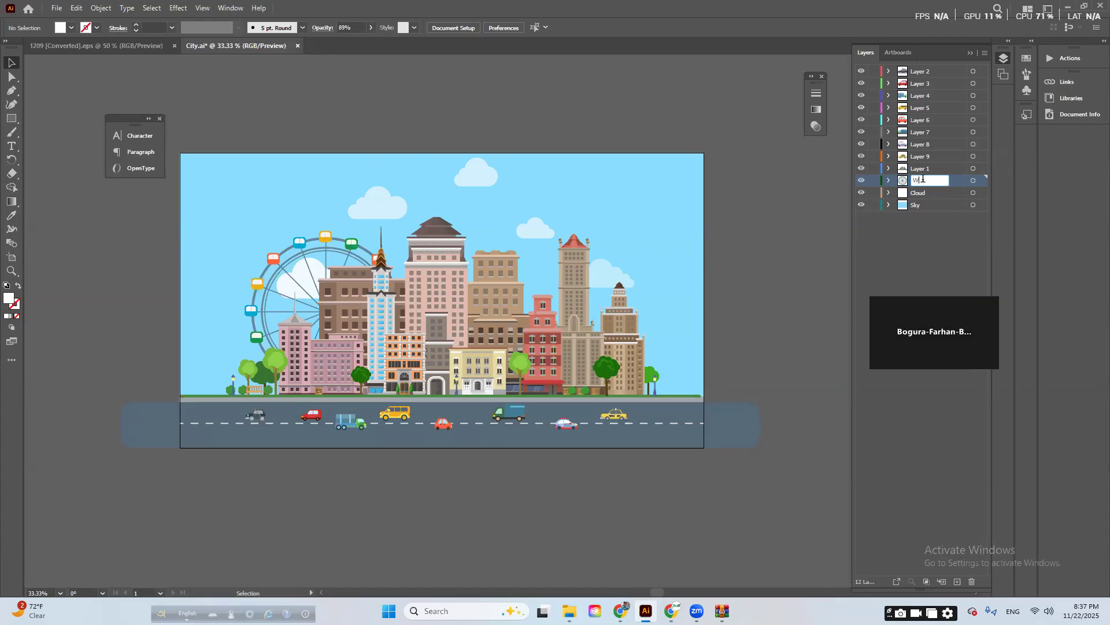
text(hweel)
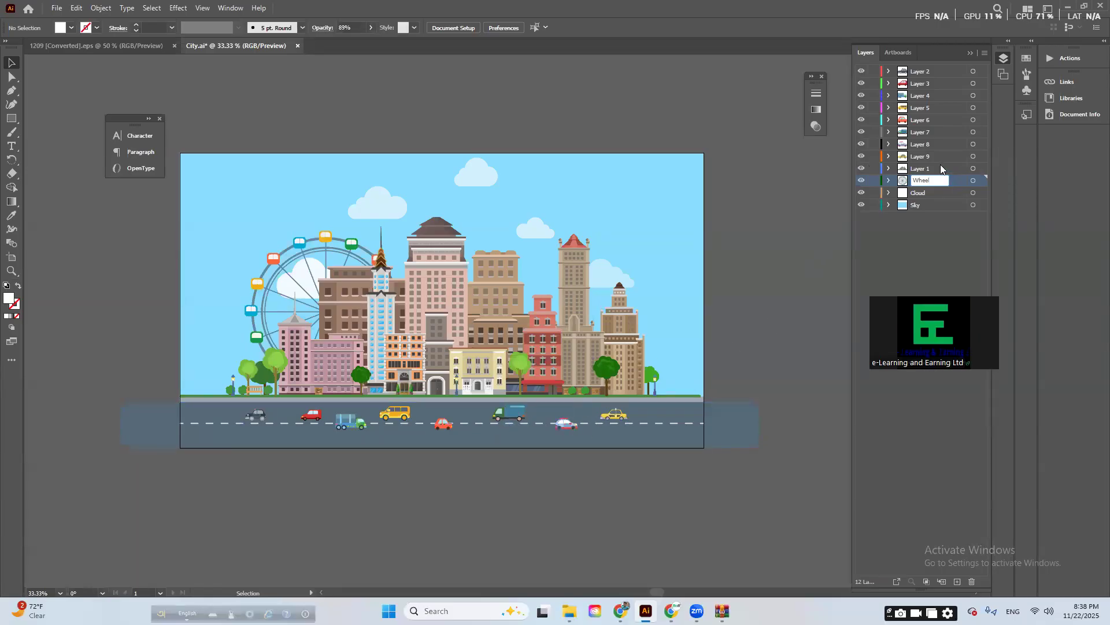
click(941, 168)
- Toggle Layer 1's visibility off and on to examine which artwork it still holds
click(862, 169)
click(862, 169)
click(862, 168)
click(862, 168)
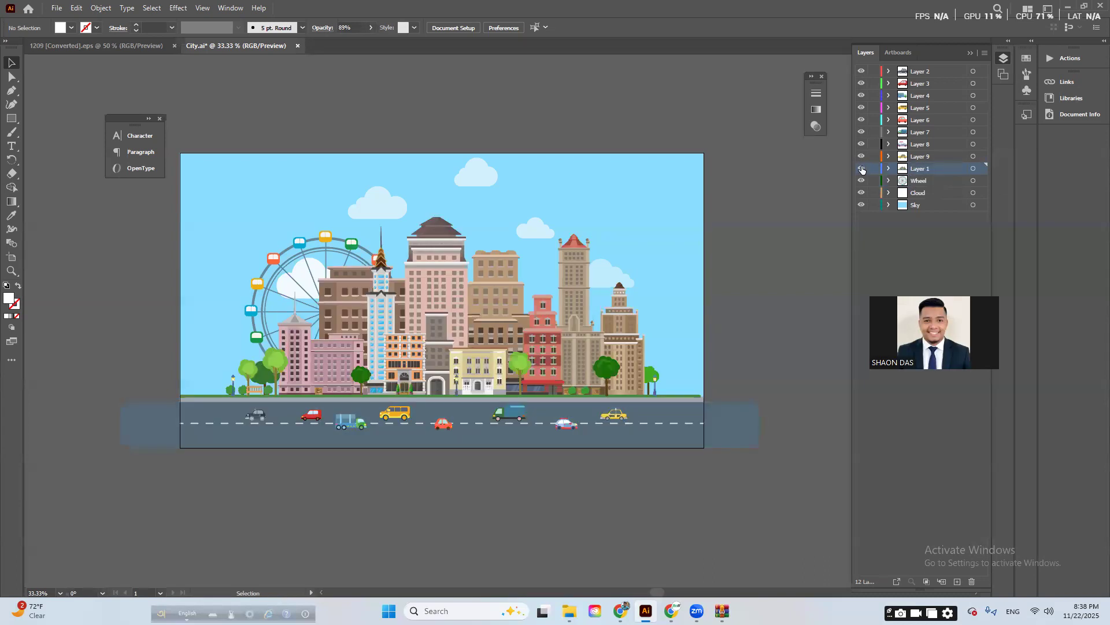
- Rename Layer 1, which holds the buildings and road, as City, and check its artwork by toggling its visibility
double_click(919, 168)
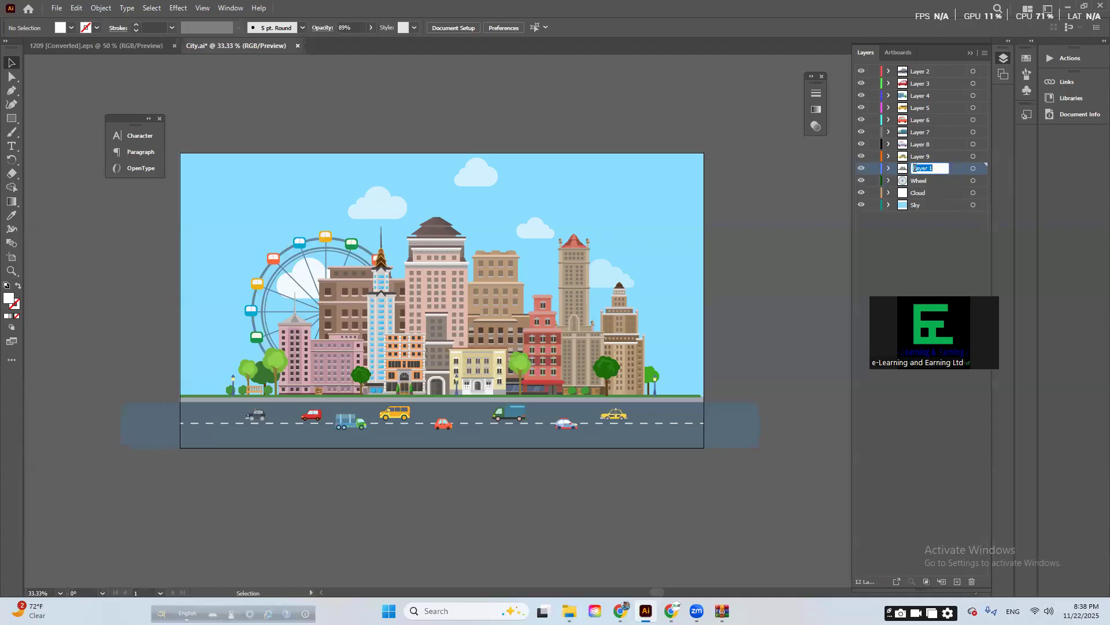
key(BackSpace)
text(City)
click(862, 168)
click(861, 169)
click(861, 156)
click(925, 157)
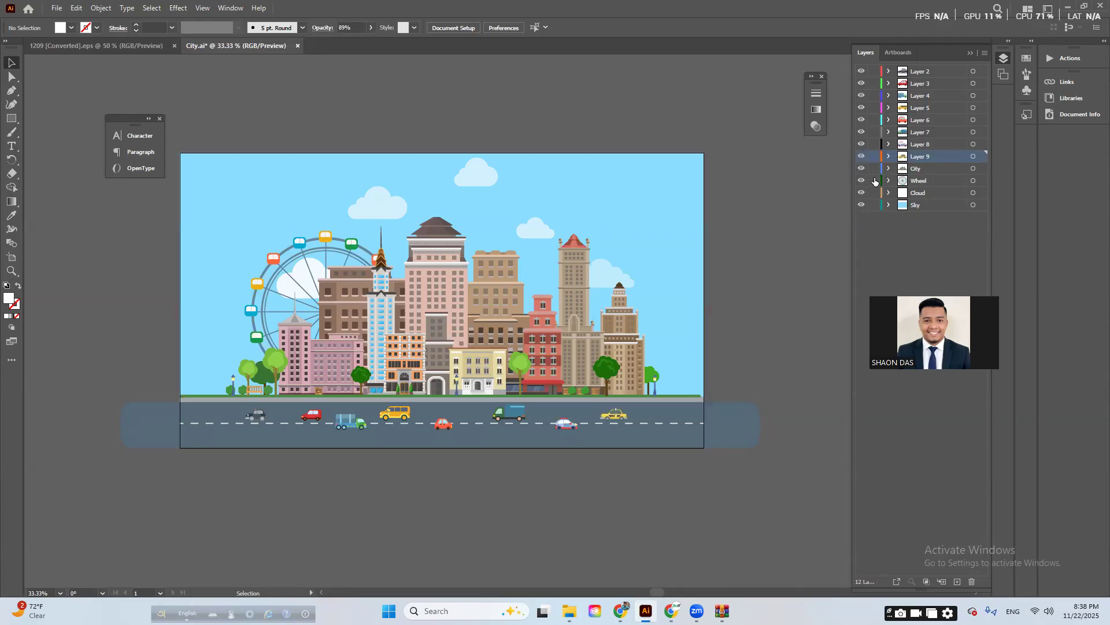
- Rename vehicle Layer 2 as 1 and Layer 3 as 2, checking Layer 3's artwork by toggling its visibility
click(886, 75)
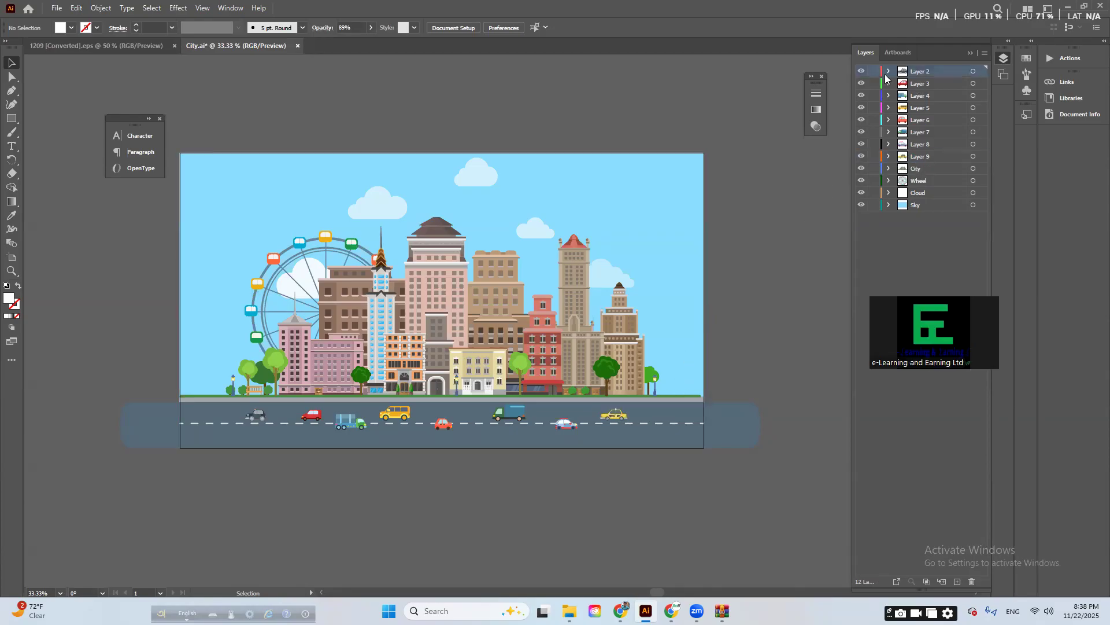
double_click(921, 70)
text(1)
click(921, 83)
click(862, 82)
click(862, 83)
double_click(920, 83)
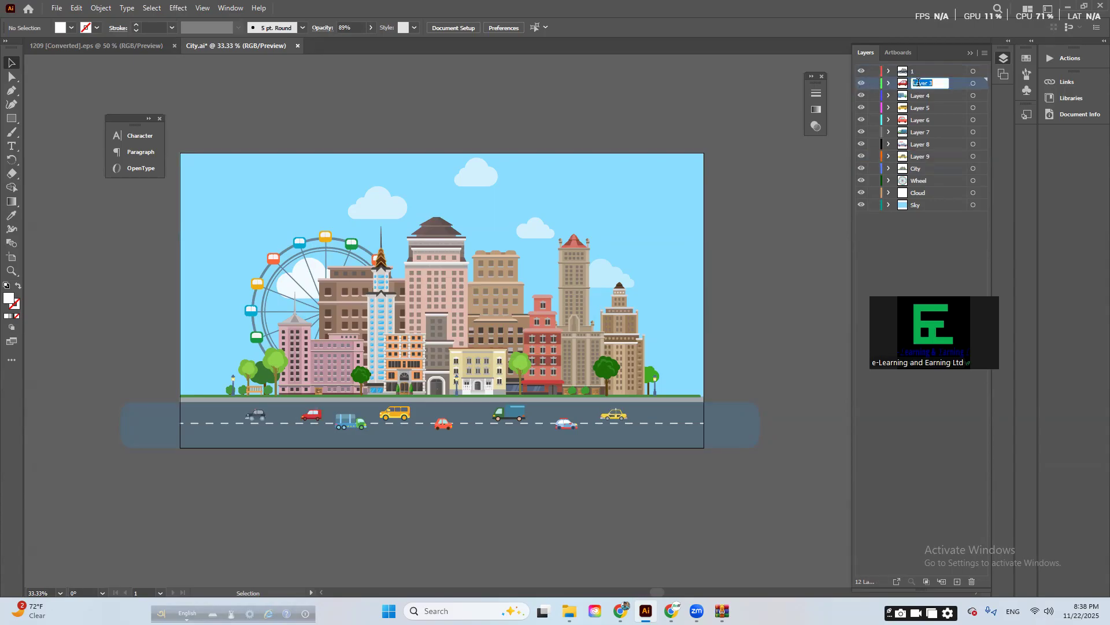
text(2)
key(Return)
- Check Layer 4's artwork by toggling its visibility, and rename the layer as 3
click(860, 97)
click(861, 96)
double_click(918, 95)
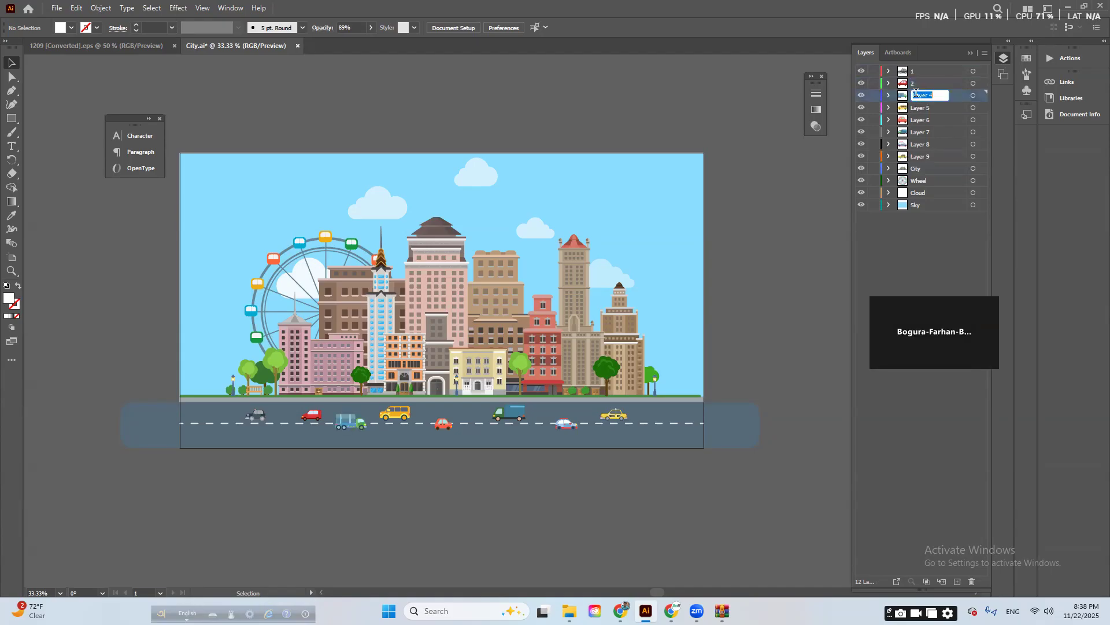
text(3)
key(Return)
- Toggle Layer 5's visibility to examine its artwork, and select the blue and green truck to check which layer holds it
click(862, 108)
click(862, 107)
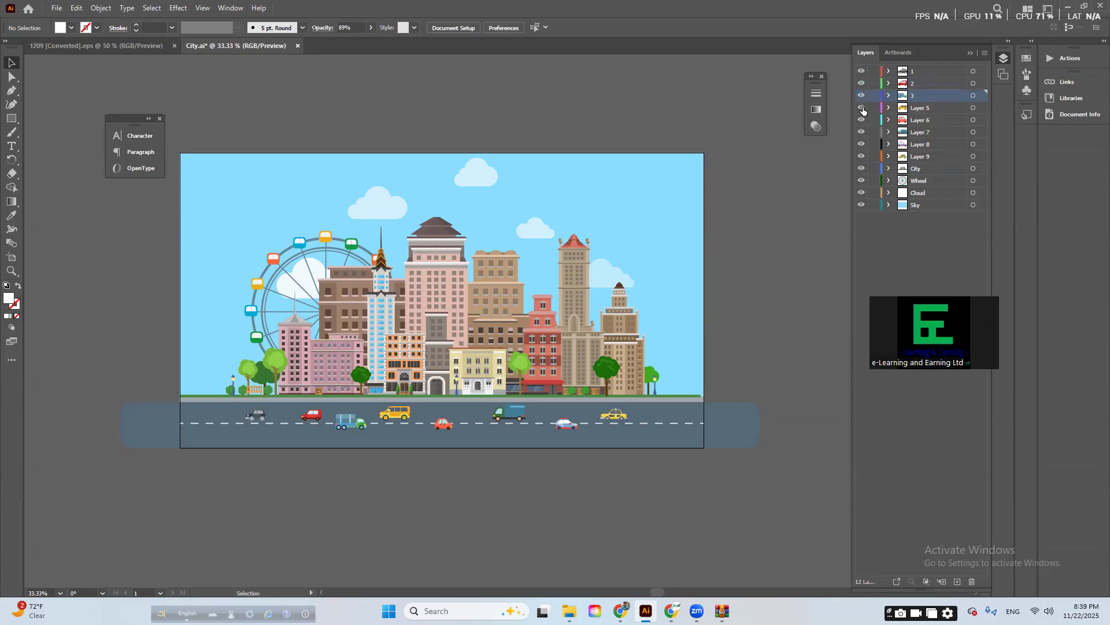
click(349, 429)
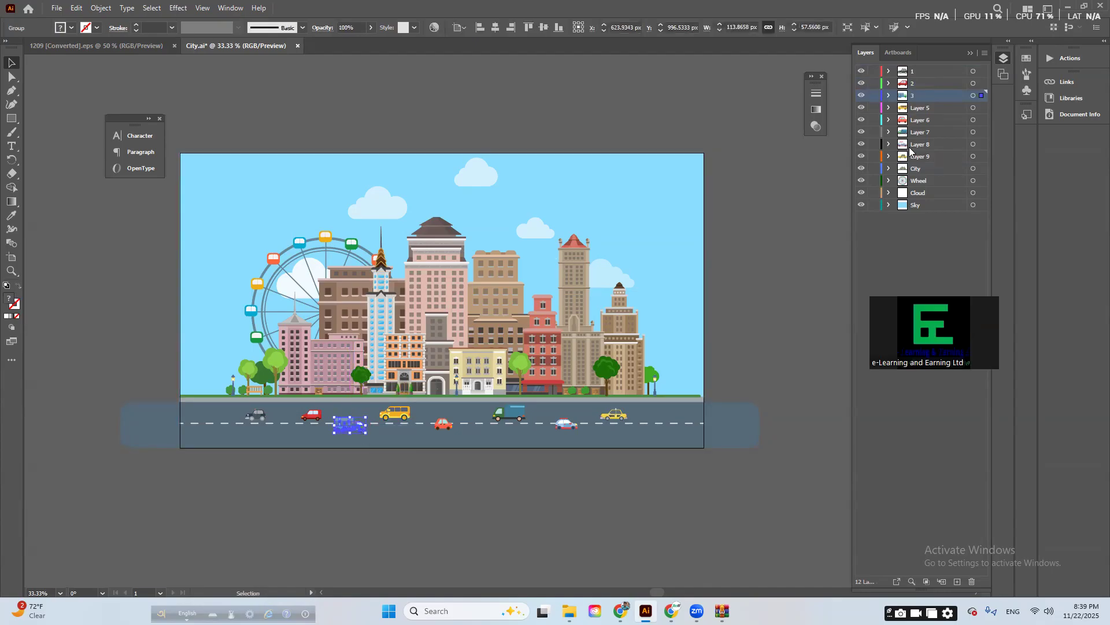
click(411, 477)
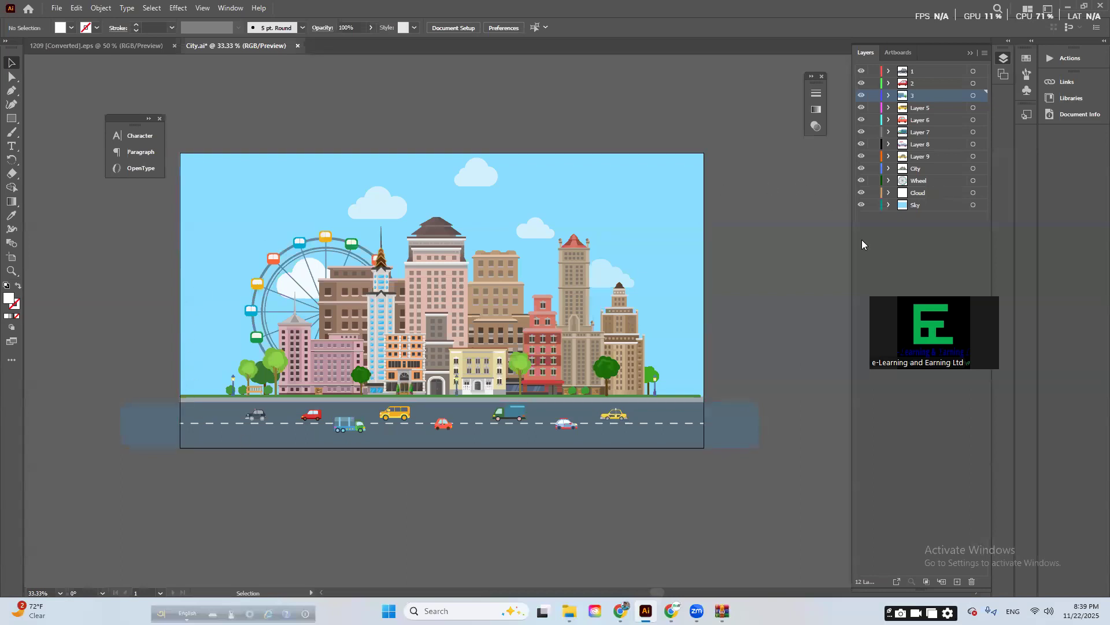
click(342, 428)
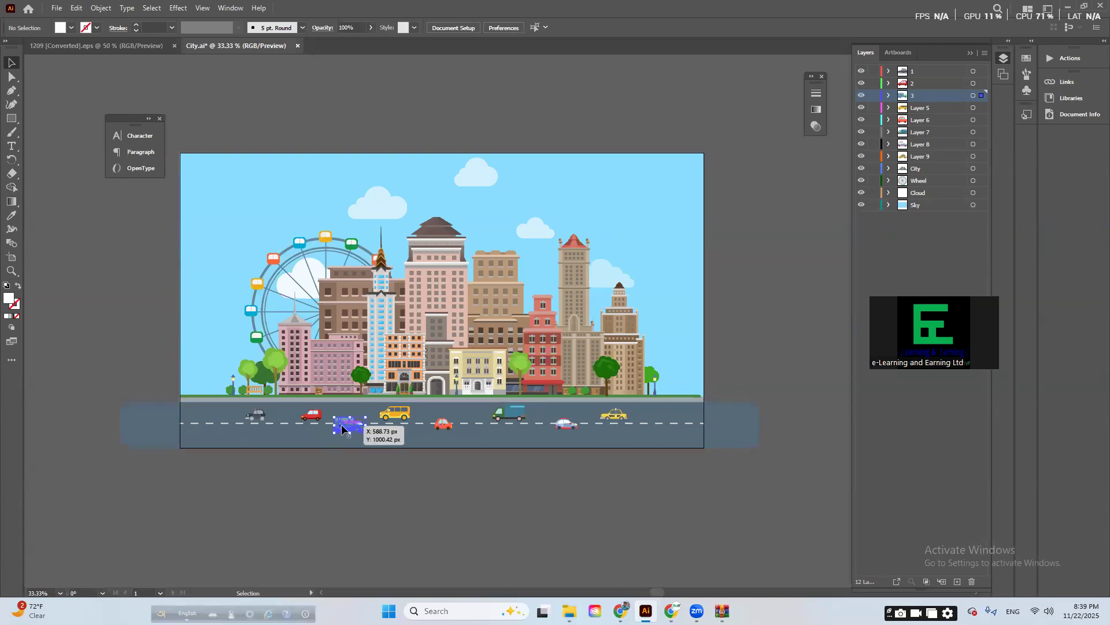
click(366, 477)
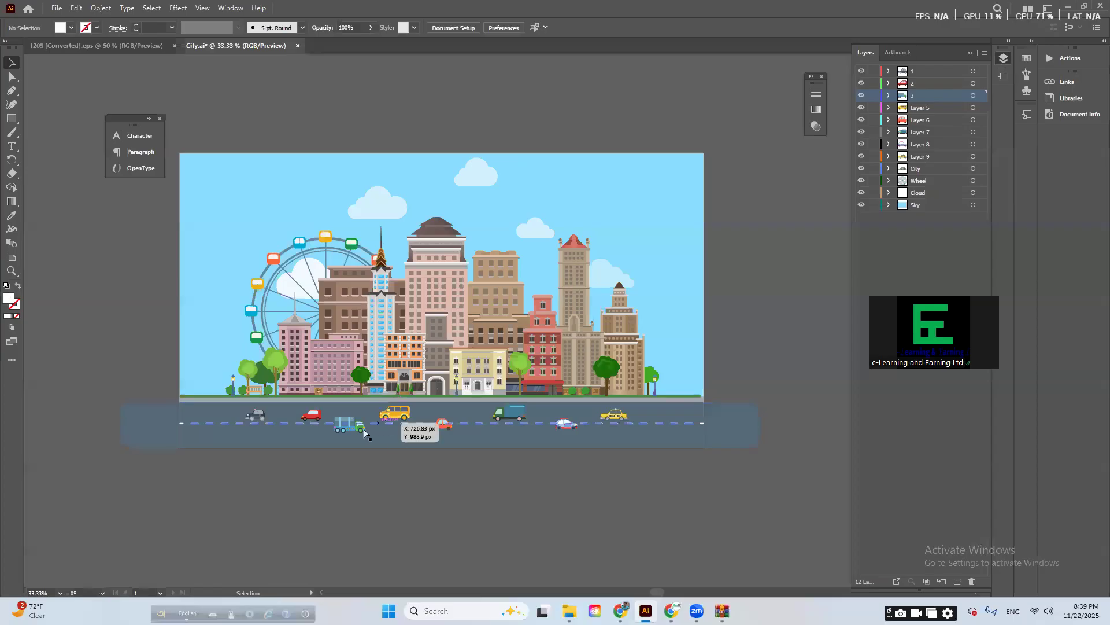
- Isolate the blue and green truck's group and cut out its front wheel
scroll(357, 440, up, 6)
double_click(417, 398)
click(418, 386)
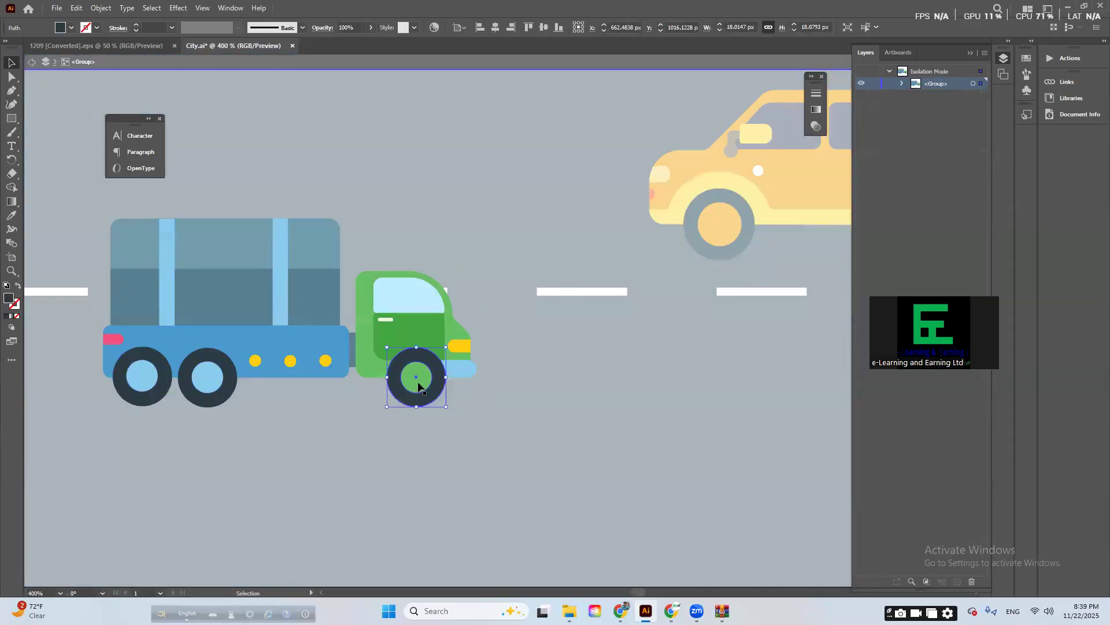
key(Delete)
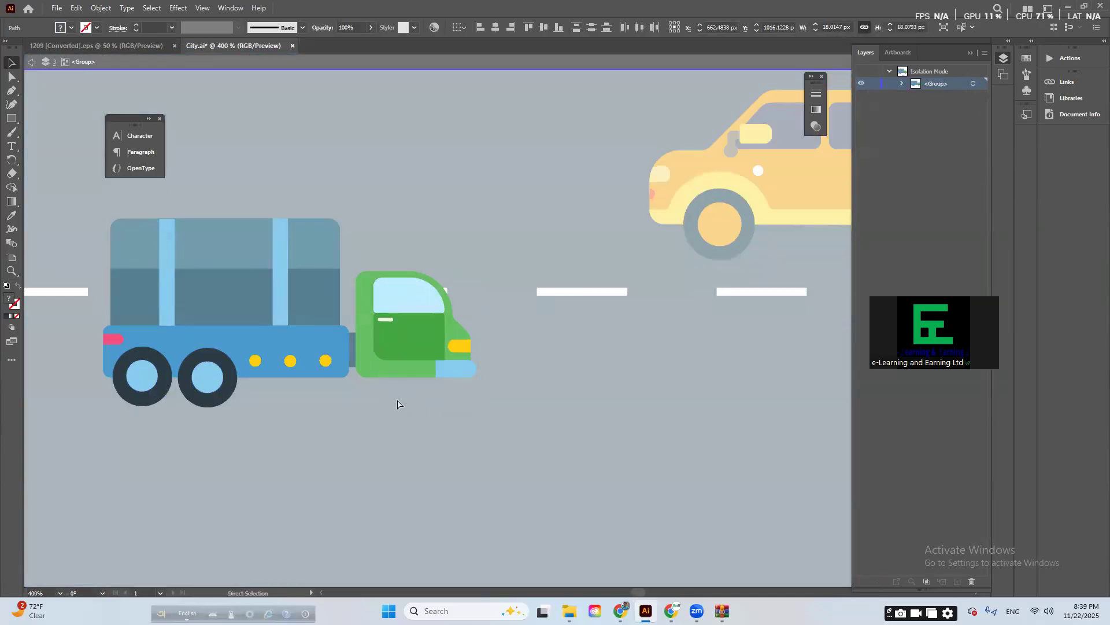
scroll(399, 402, down, 3)
double_click(390, 486)
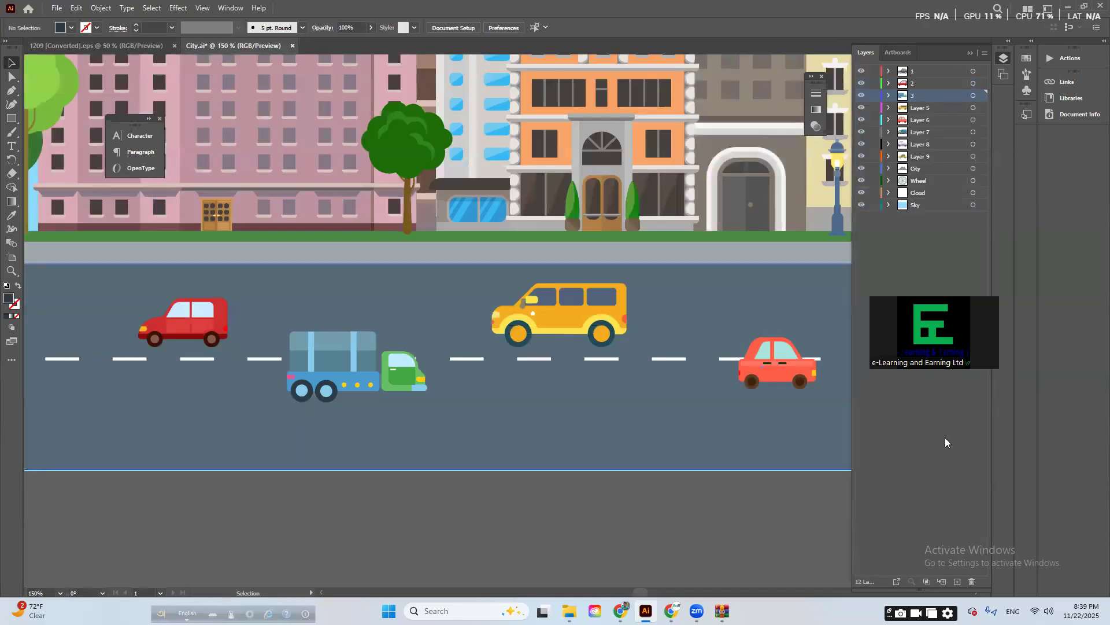
- Add a new layer above layer 3, paste the truck's front wheel in its original place there, and toggle the layer's visibility
click(956, 580)
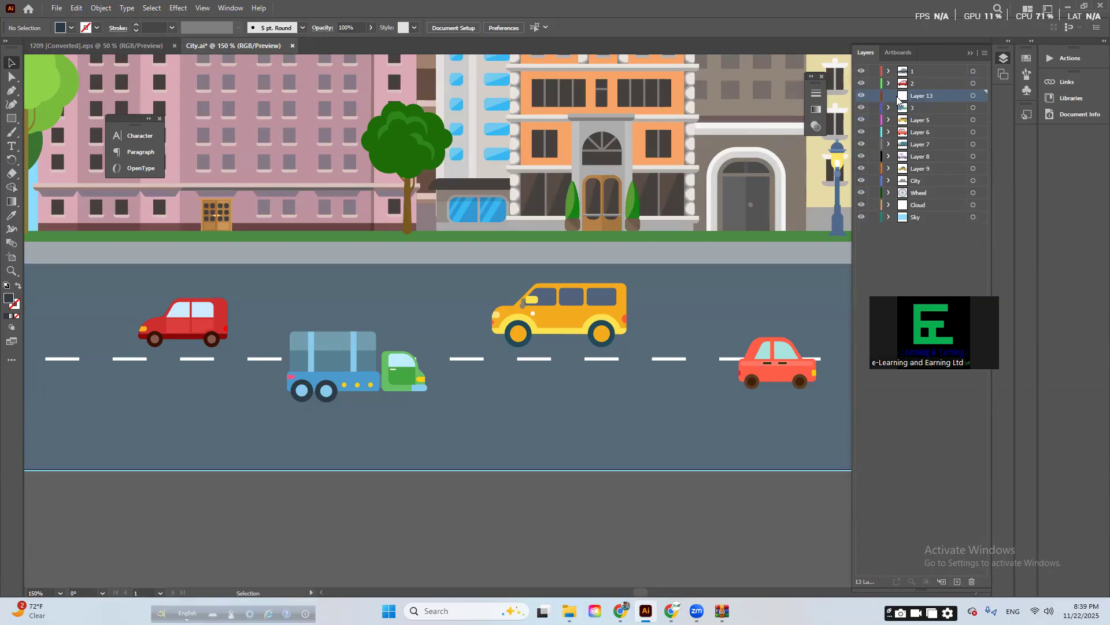
key(ctrl+v)
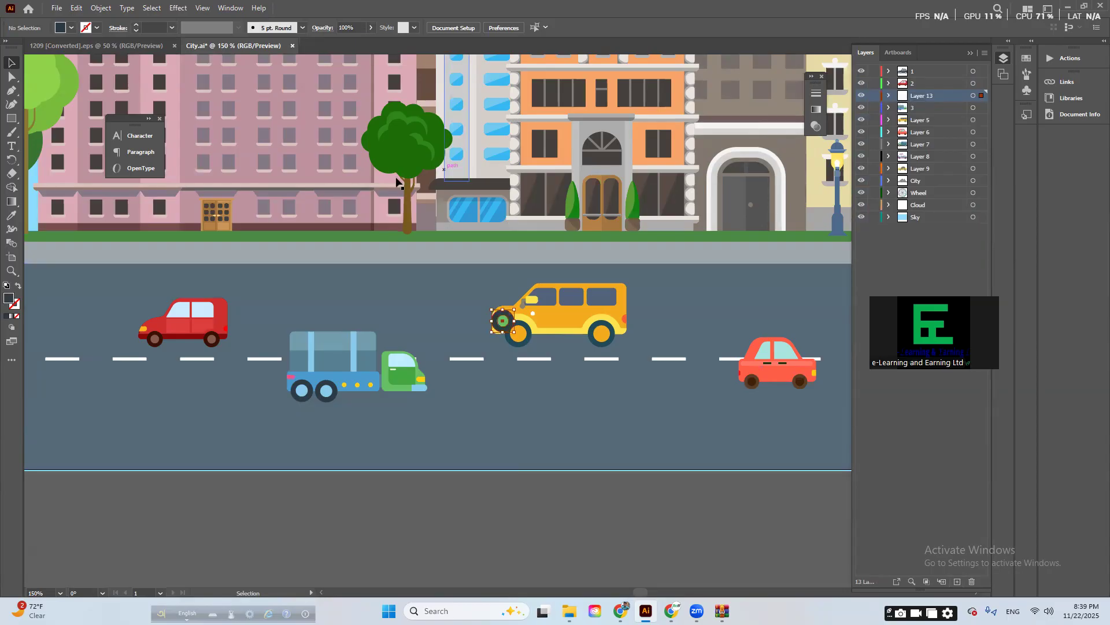
key(Delete)
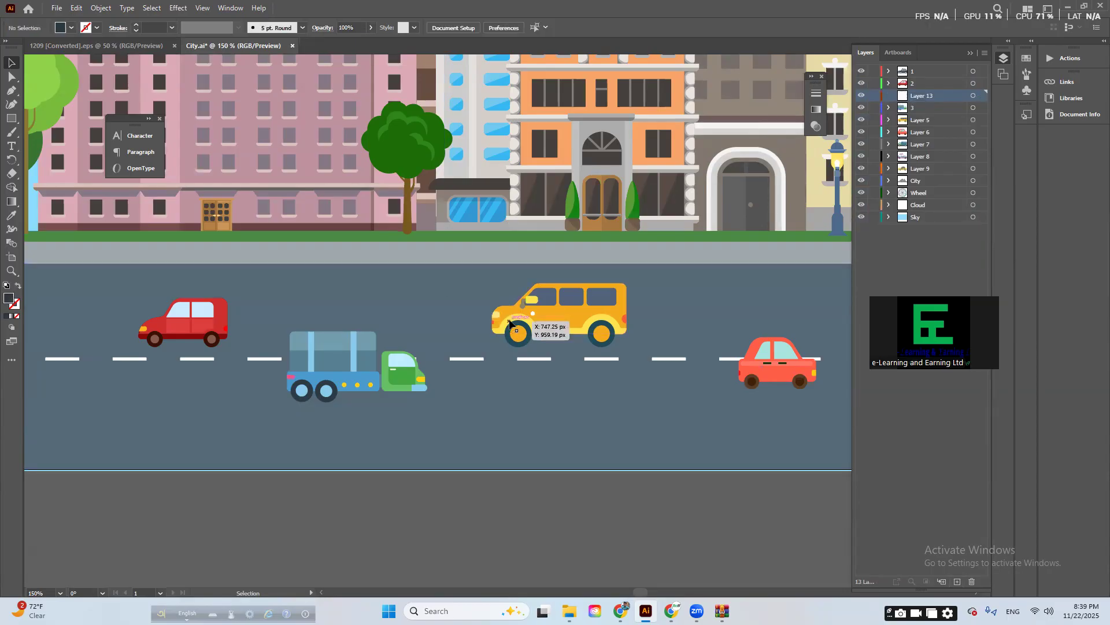
key(ctrl+f)
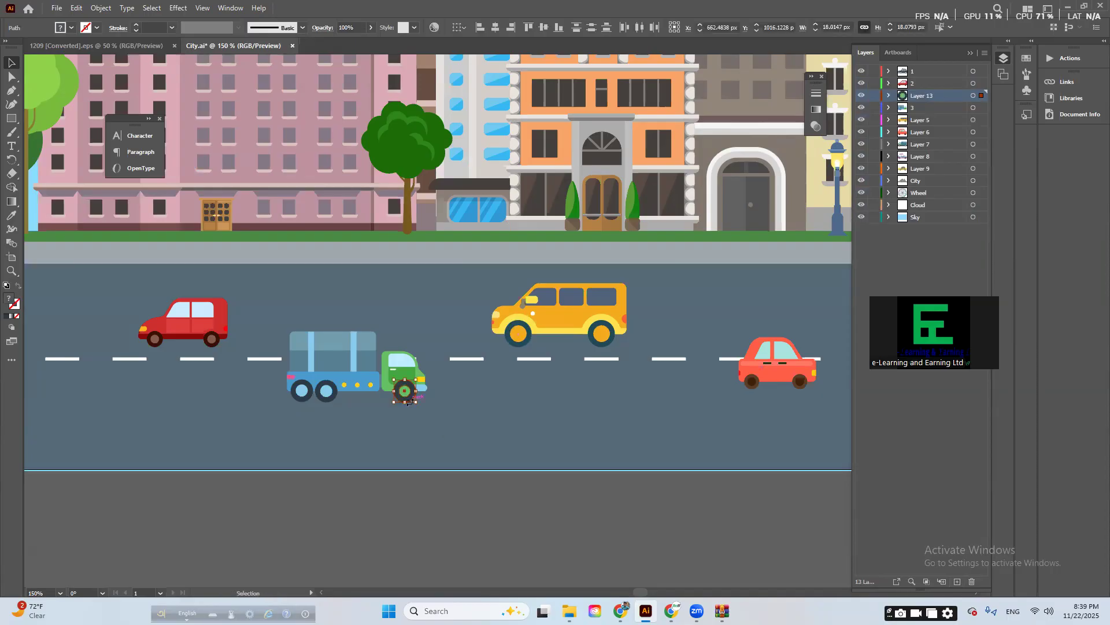
click(861, 96)
click(862, 96)
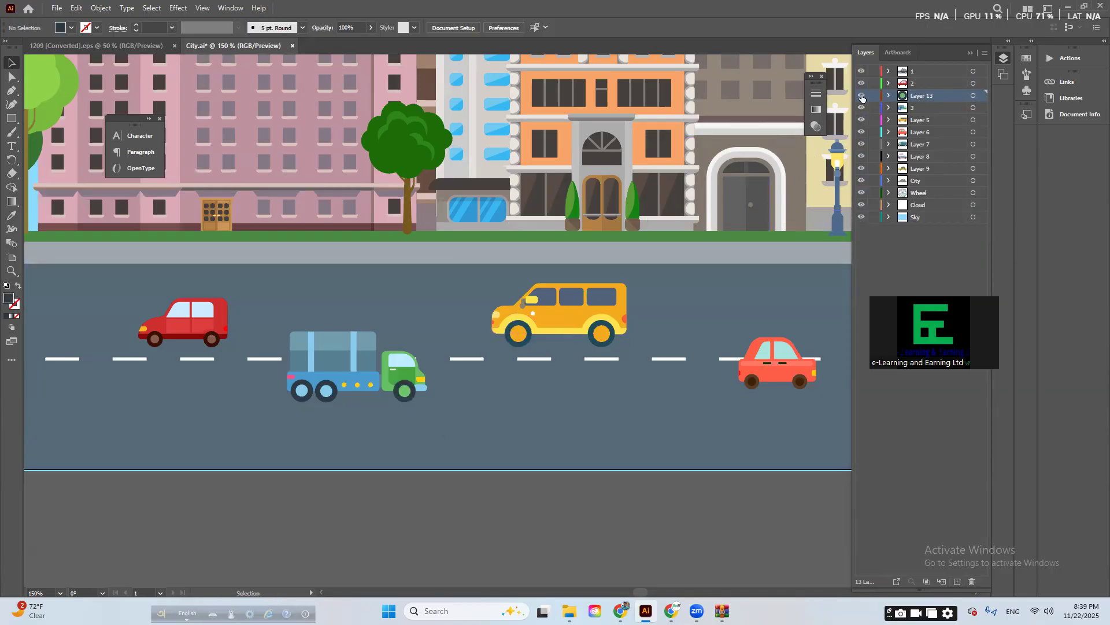
- Delete Layer 13 with the separated wheel, and undo back to the truck with its front wheel in the group
click(974, 97)
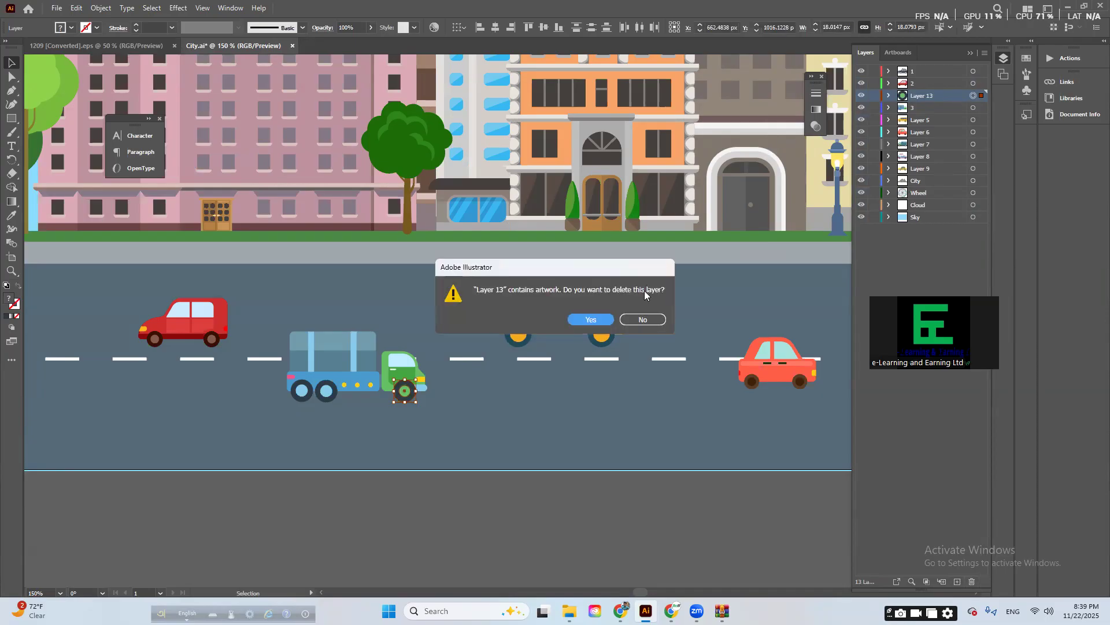
click(596, 320)
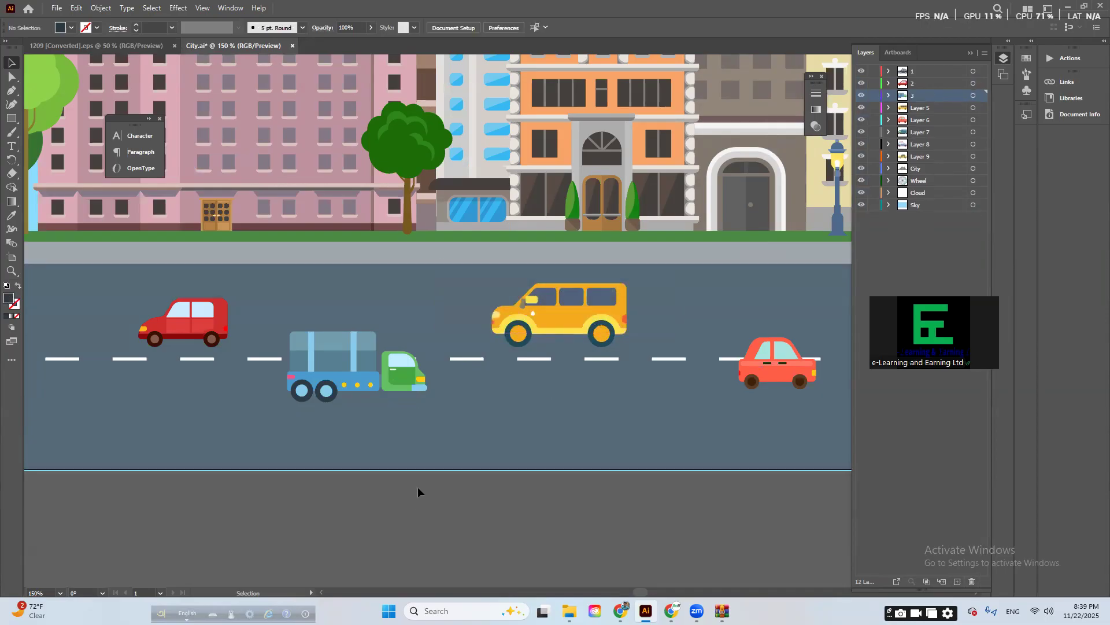
key(ctrl+v)
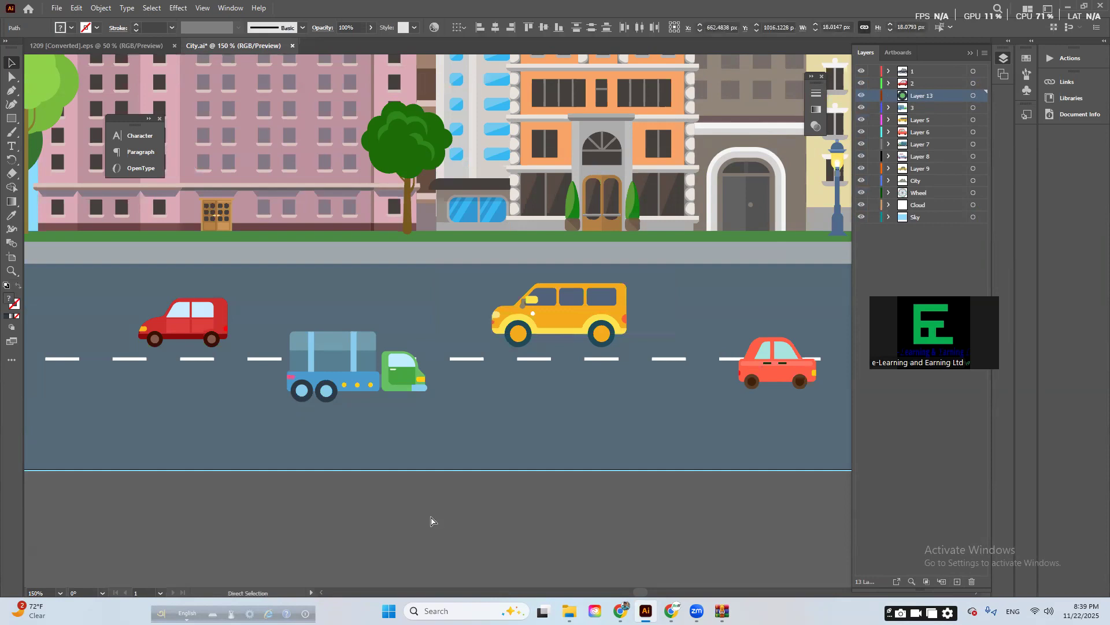
key(ctrl+z)
key(ctrl+z)
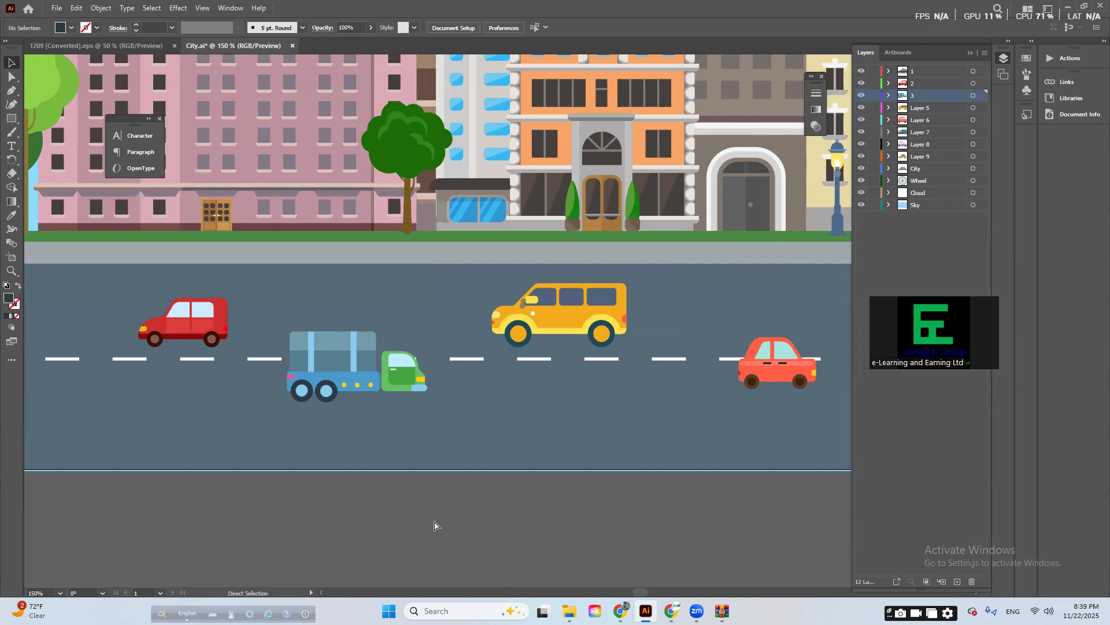
key(ctrl+z)
key(ctrl+z)
double_click(430, 515)
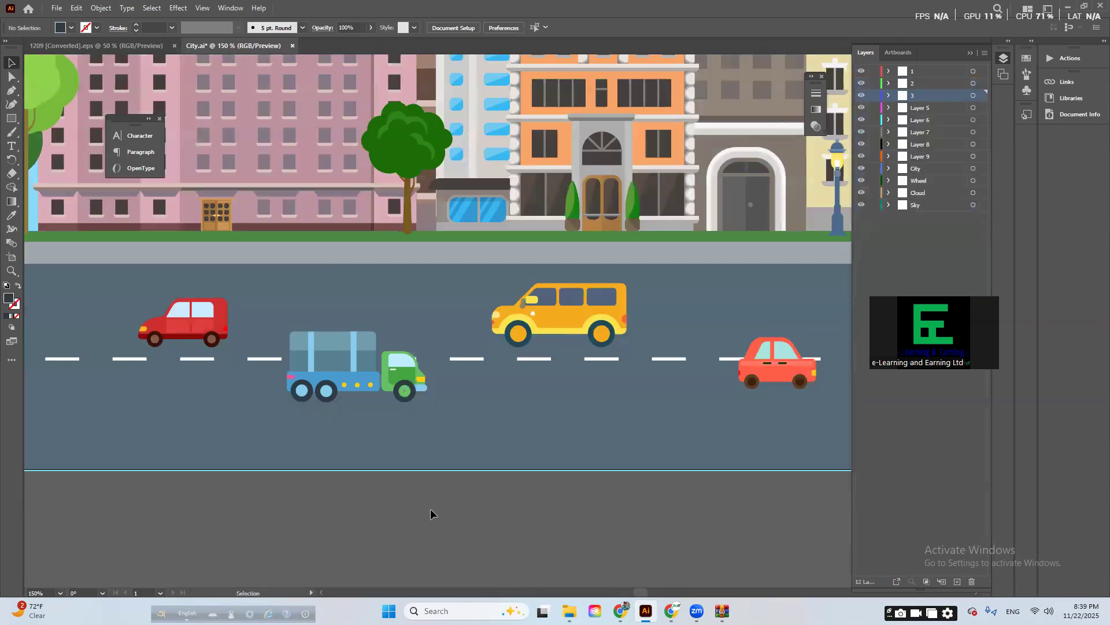
- Rename the vehicle layers Layer 5, Layer 6, Layer 7 and Layer 8 as 4, 5, 6 and 7
click(924, 108)
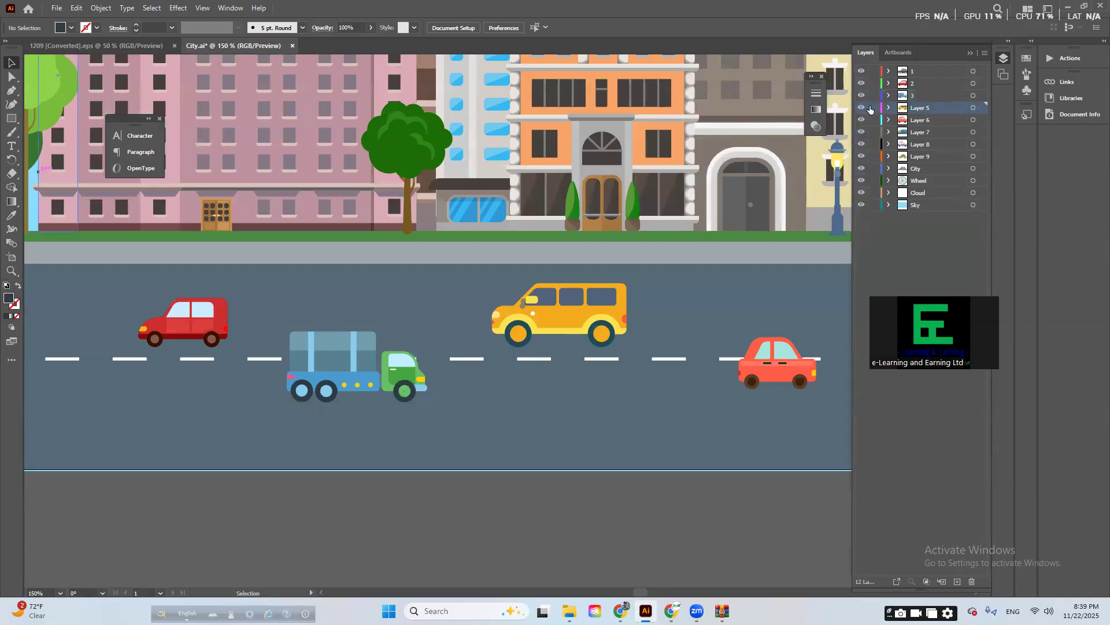
double_click(933, 106)
text(4)
double_click(920, 119)
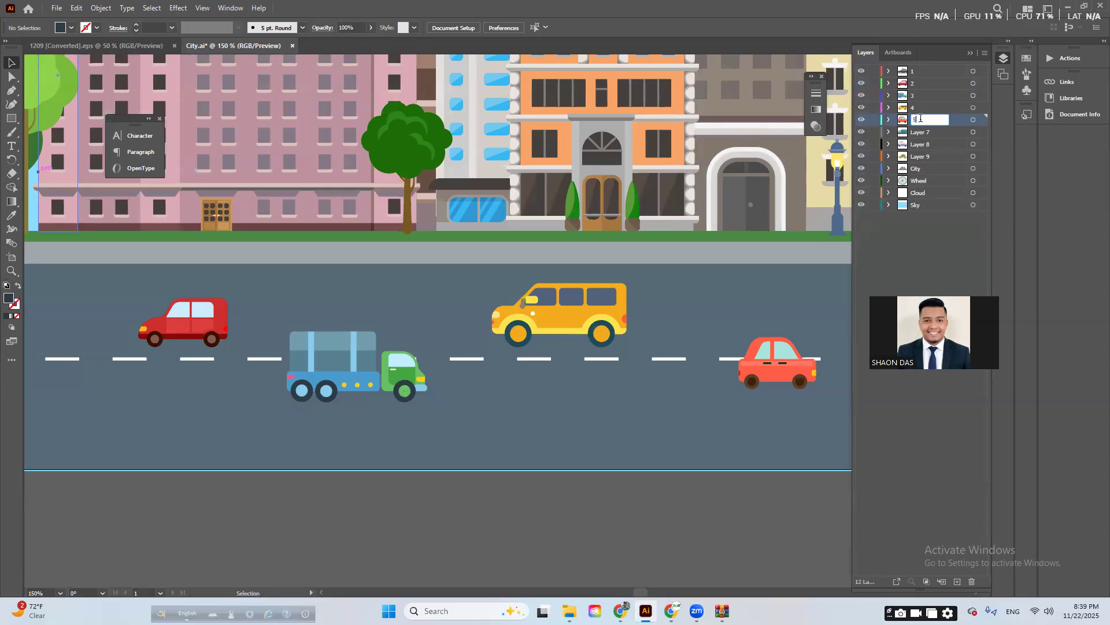
double_click(923, 131)
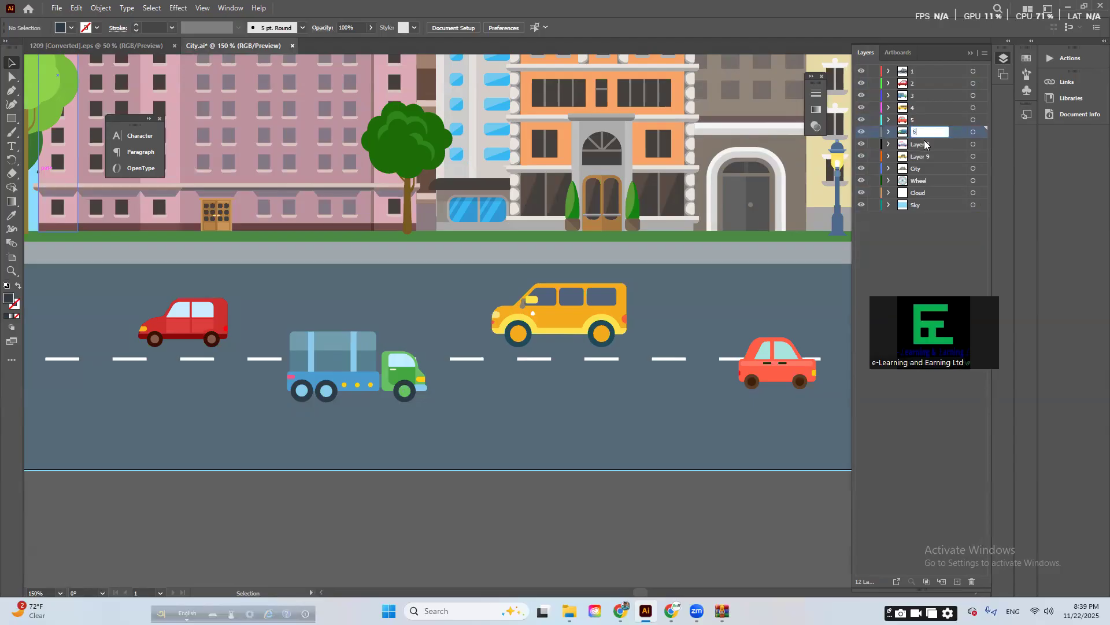
text(6)
double_click(925, 143)
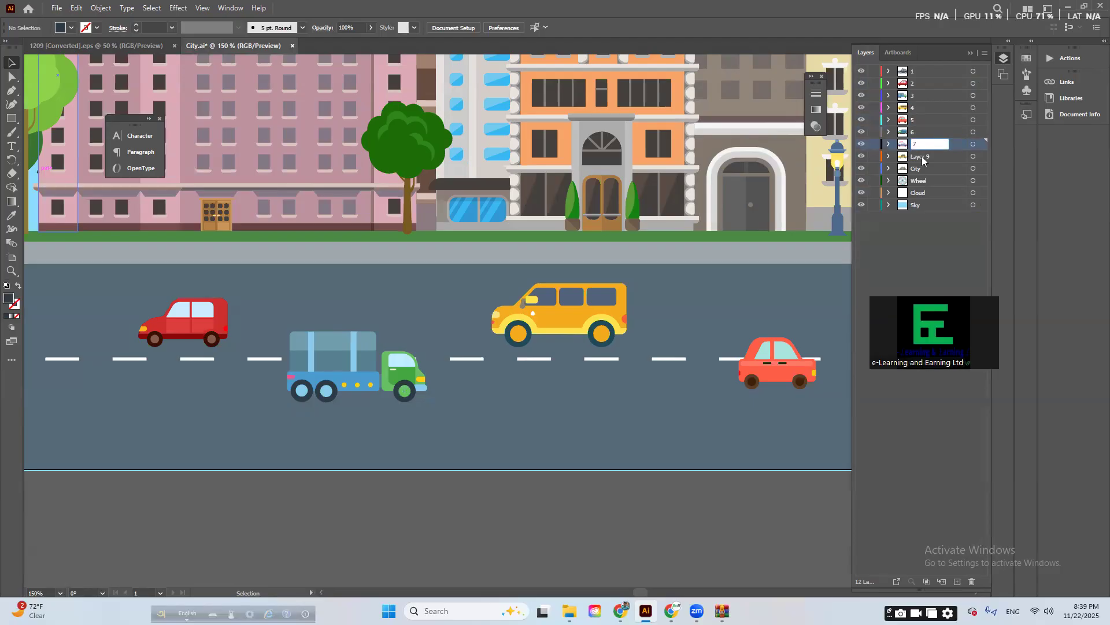
text(7)
- Check Layer 9's artwork by toggling its visibility, and rename the layer as 8
click(922, 157)
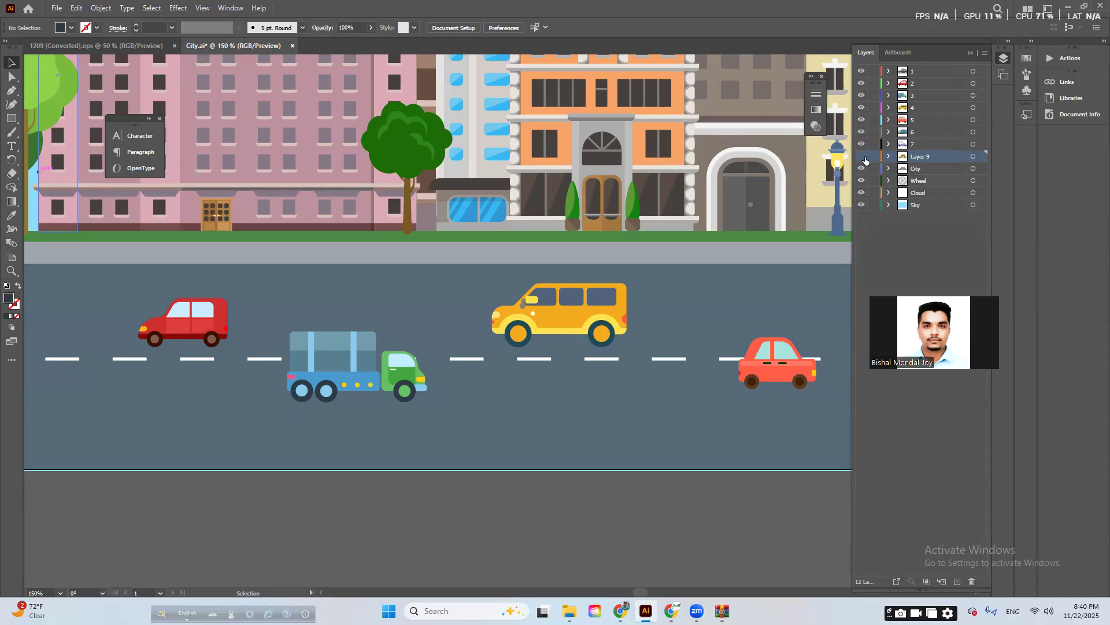
click(865, 156)
scroll(335, 378, down, 3)
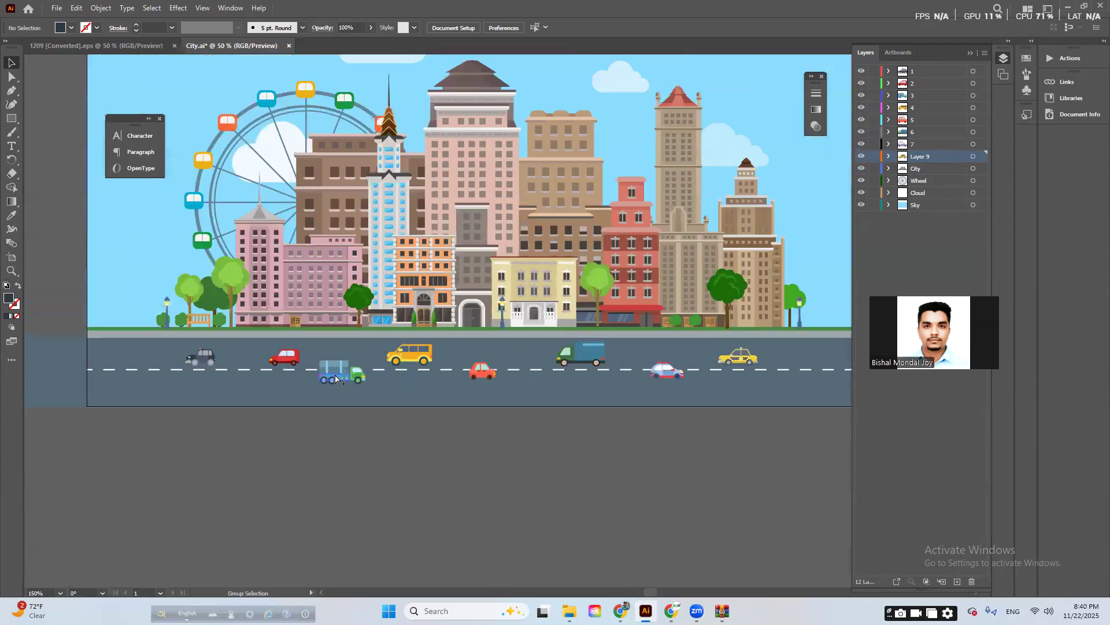
drag(434, 437, 425, 469)
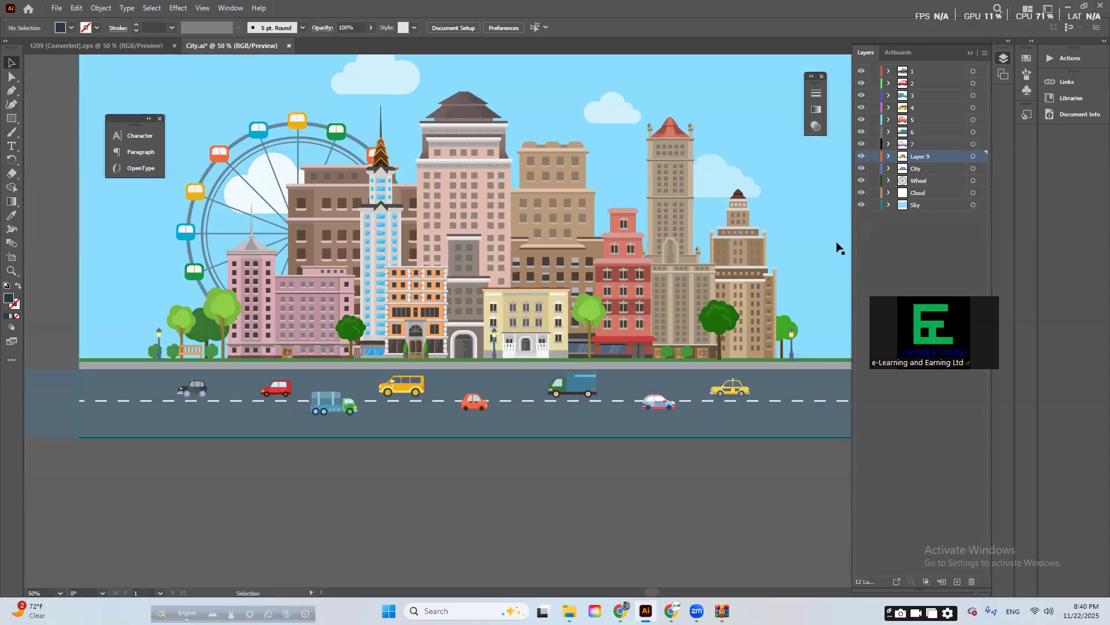
click(861, 157)
click(863, 157)
double_click(912, 160)
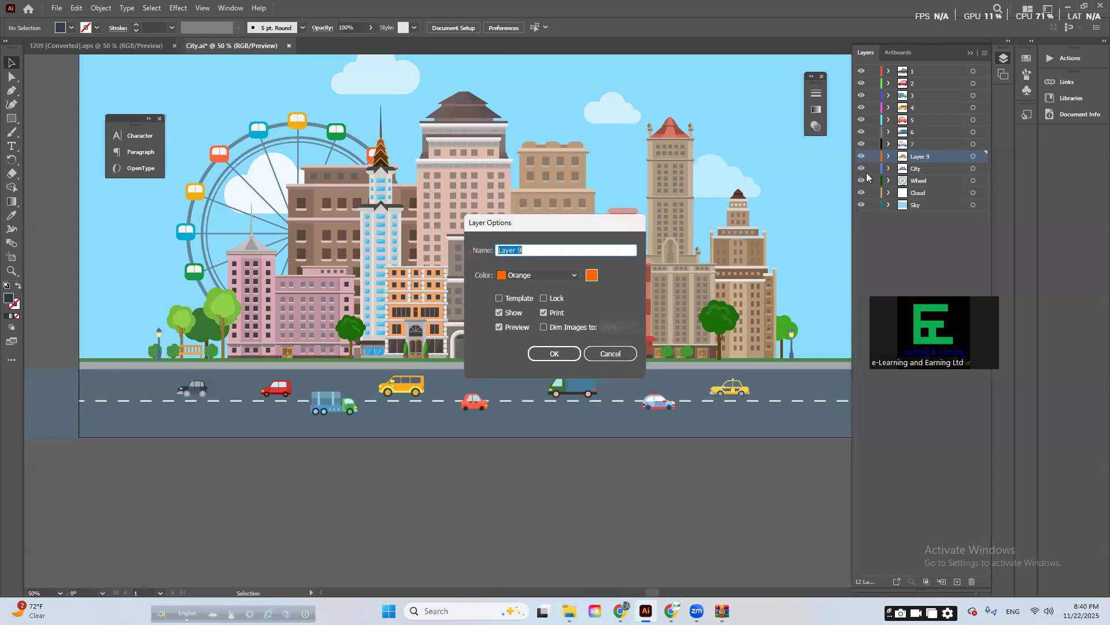
click(612, 352)
double_click(937, 157)
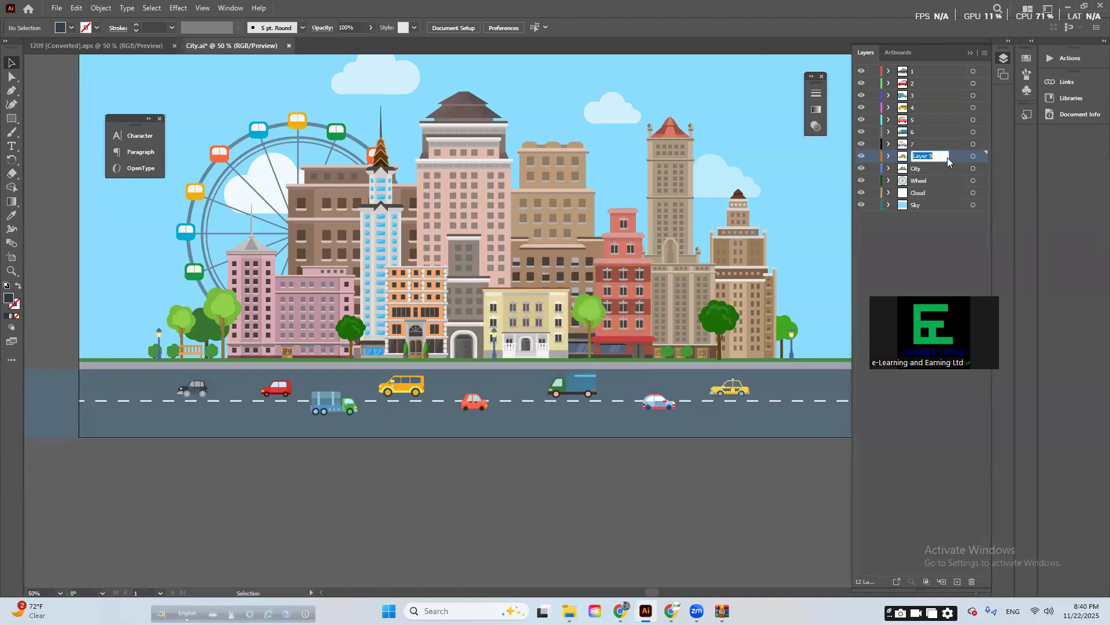
text(8)
key(Return)
scroll(457, 288, down, 2)
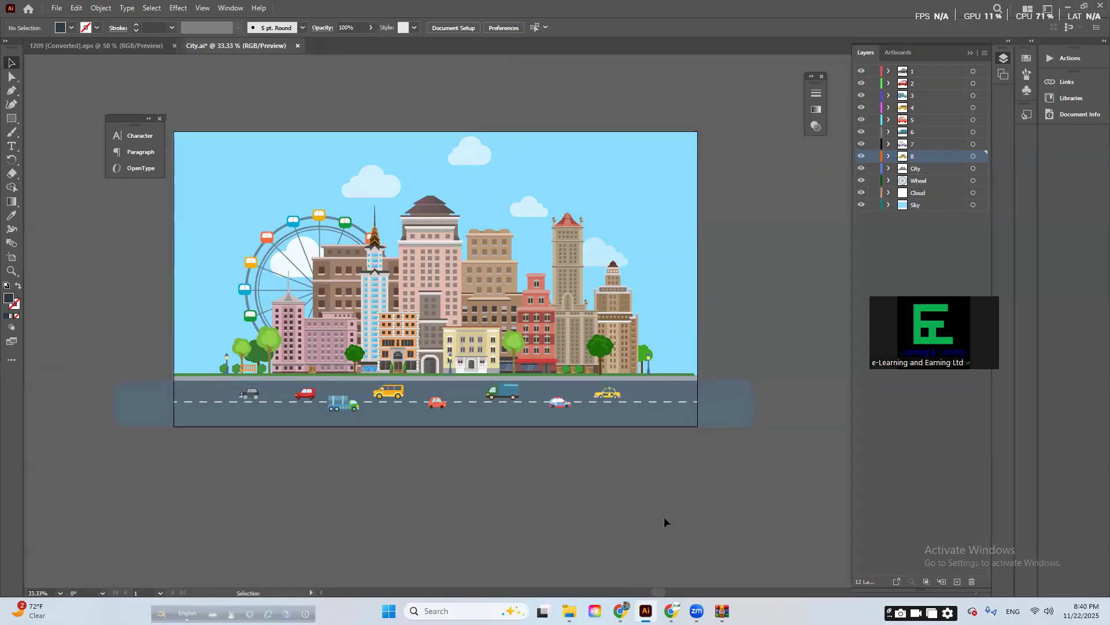
- Switch to the Freepik page in Chrome and download the "Urban buildings cityscape view scenery" vector
key(alt+Tab)
click(501, 6)
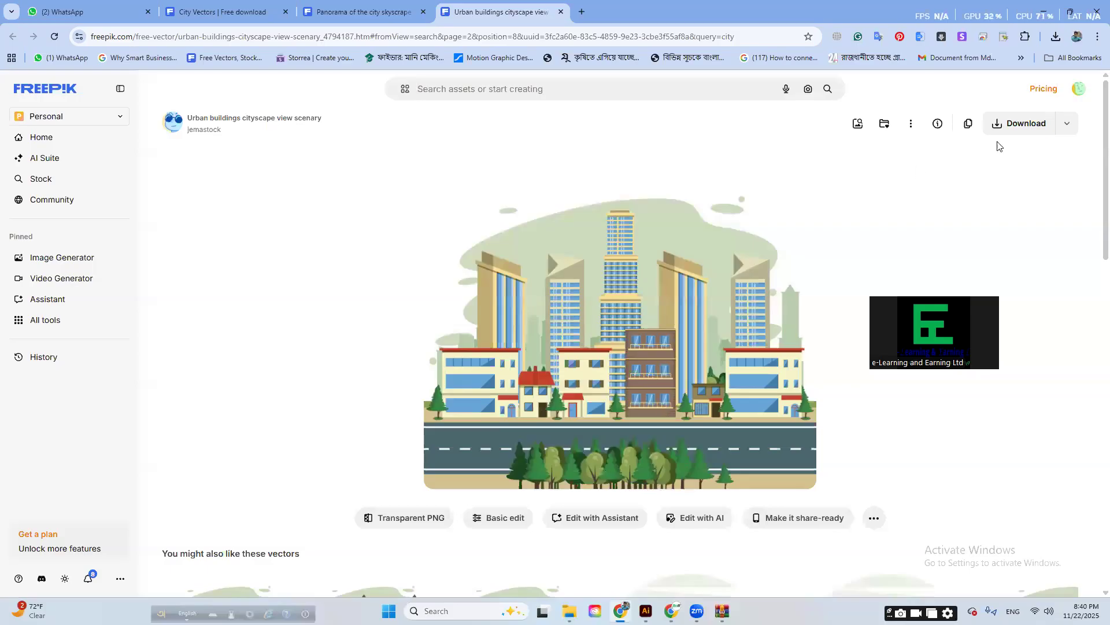
click(1025, 125)
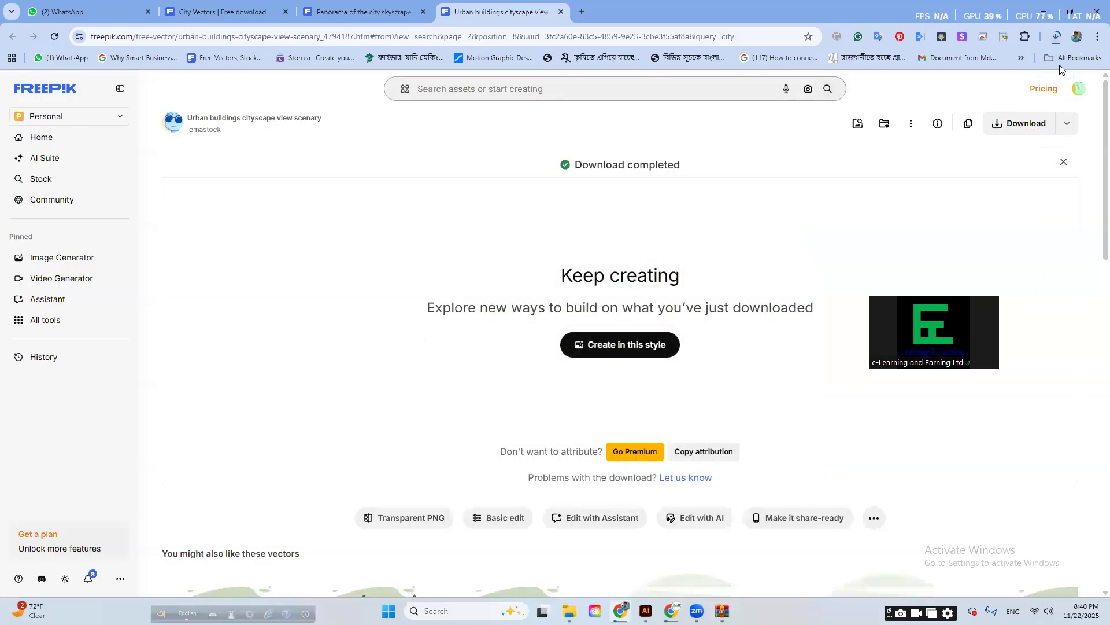
- Open the EPS vector from the downloaded urban-buildings-cityscape-view-scenary.zip in Illustrator
click(1054, 37)
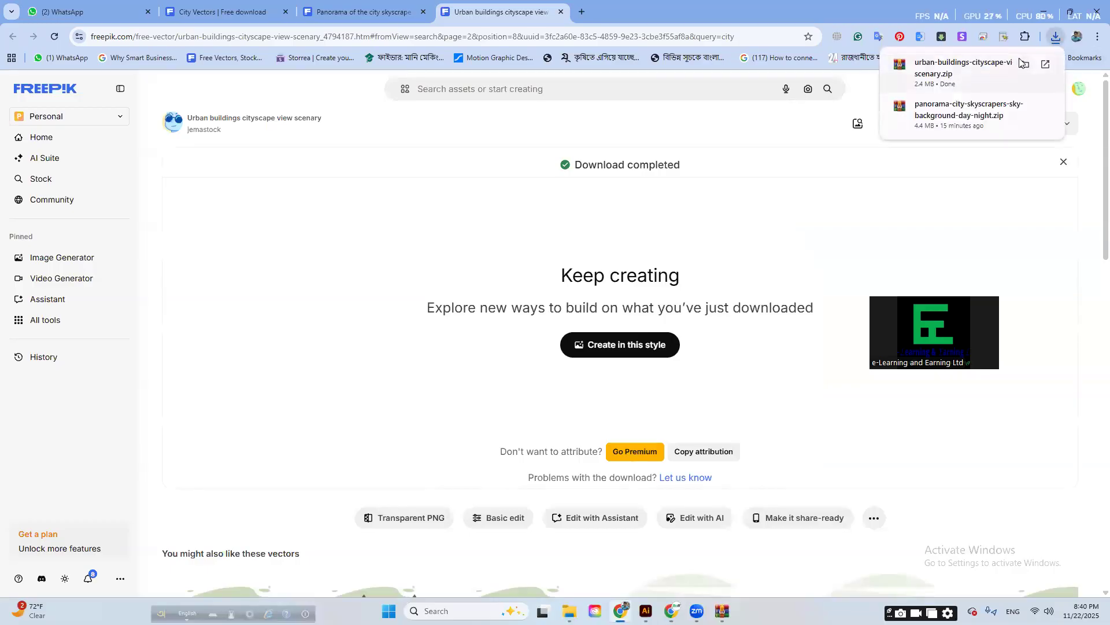
click(1024, 64)
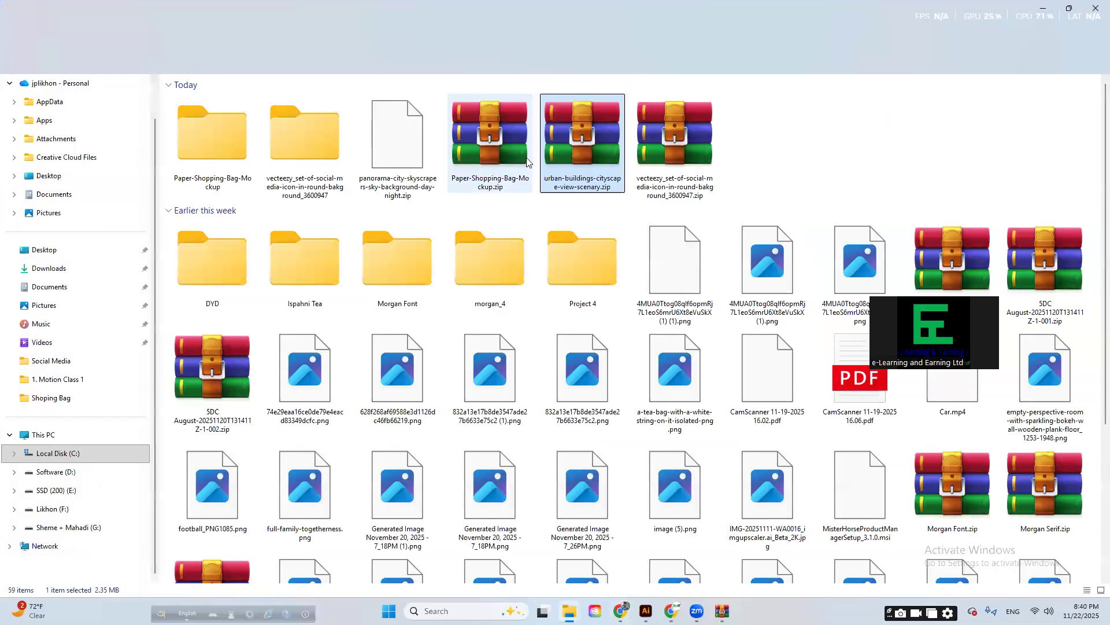
double_click(595, 132)
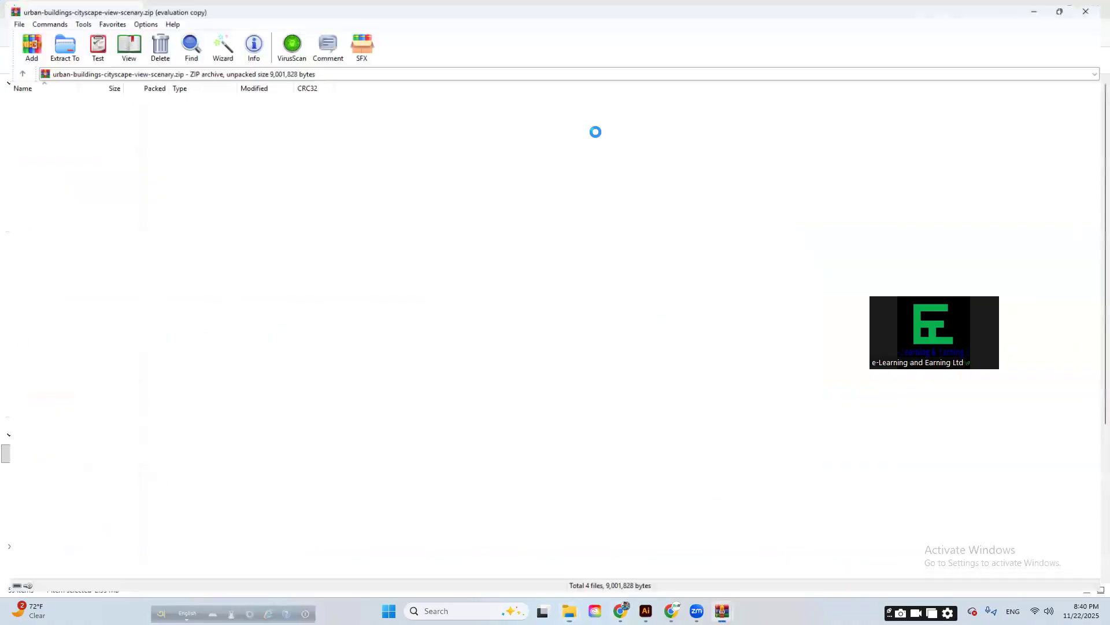
click(771, 122)
double_click(51, 108)
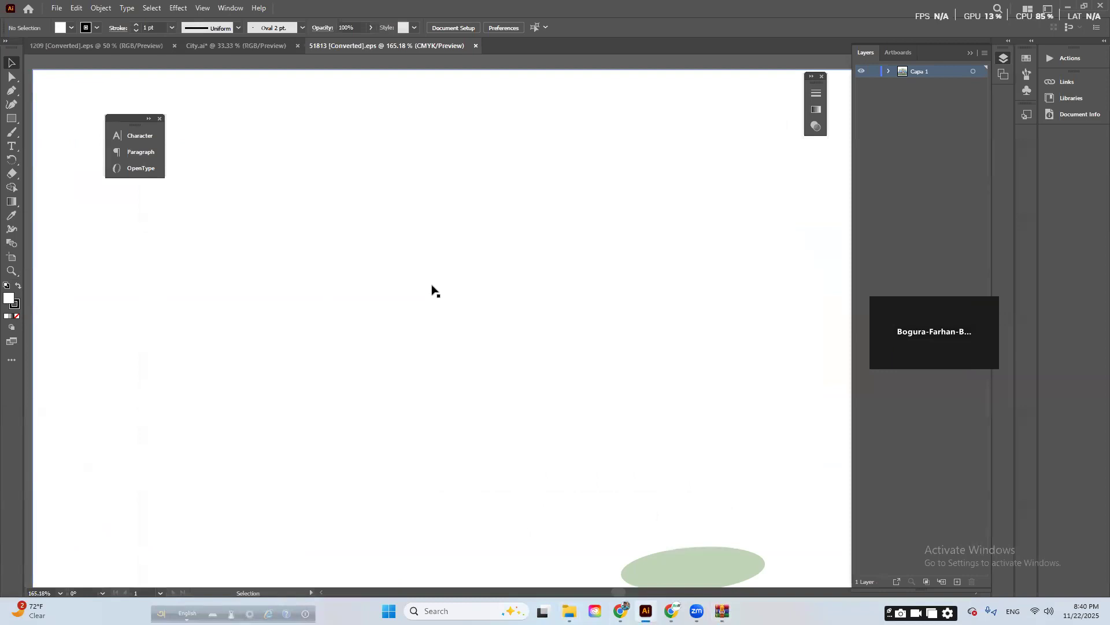
key(ctrl+minus)
key(ctrl+minus)
key(ctrl+minus)
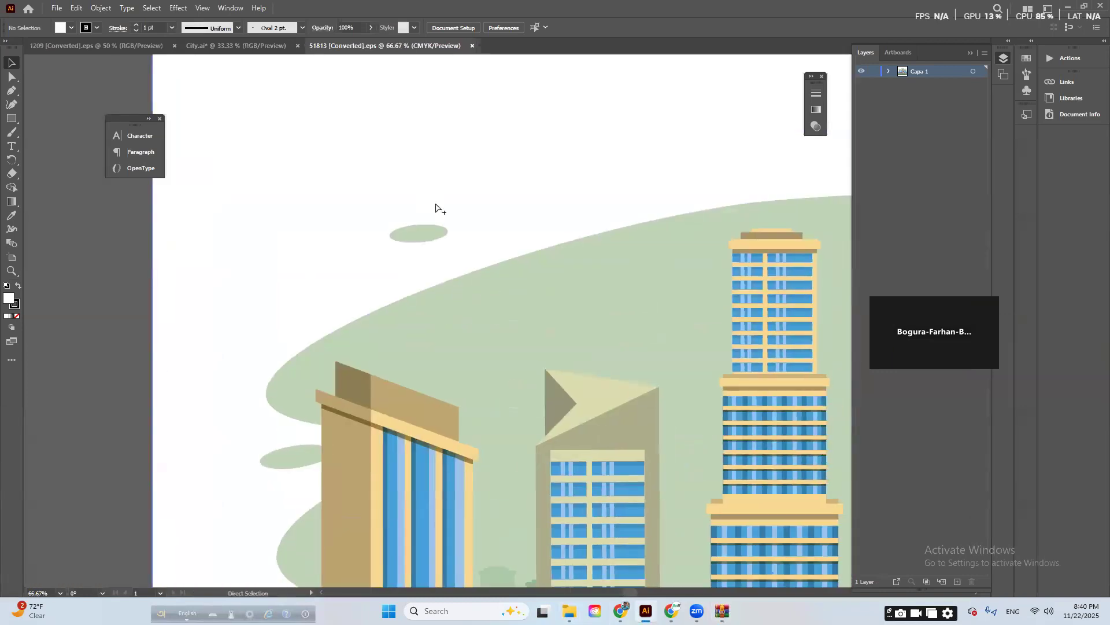
scroll(435, 209, down, 5)
scroll(501, 371, up, 2)
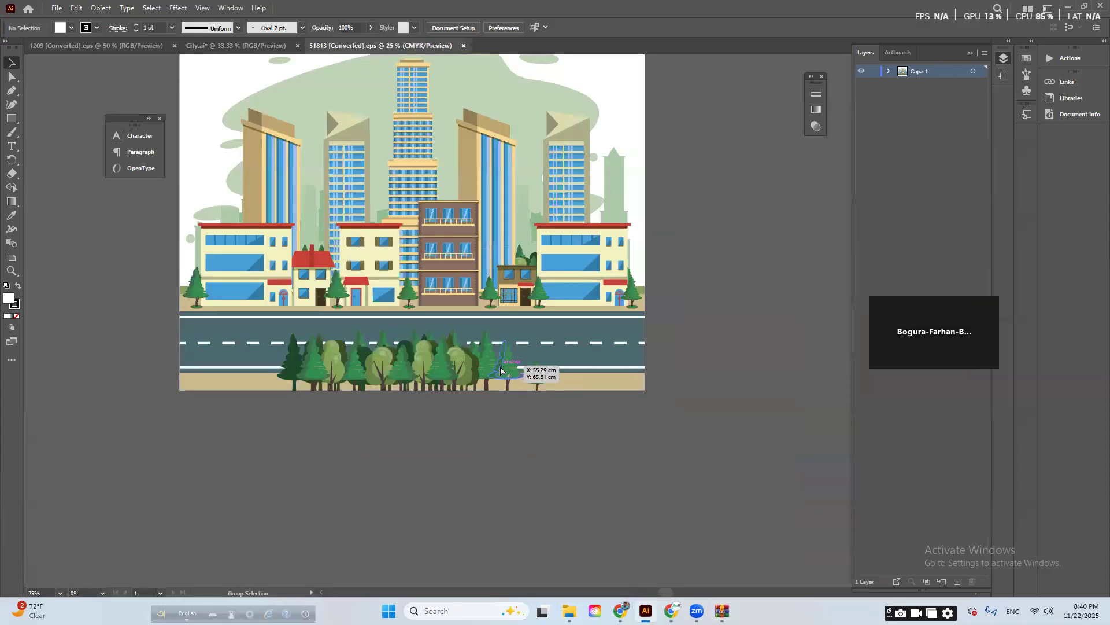
drag(715, 289, 726, 307)
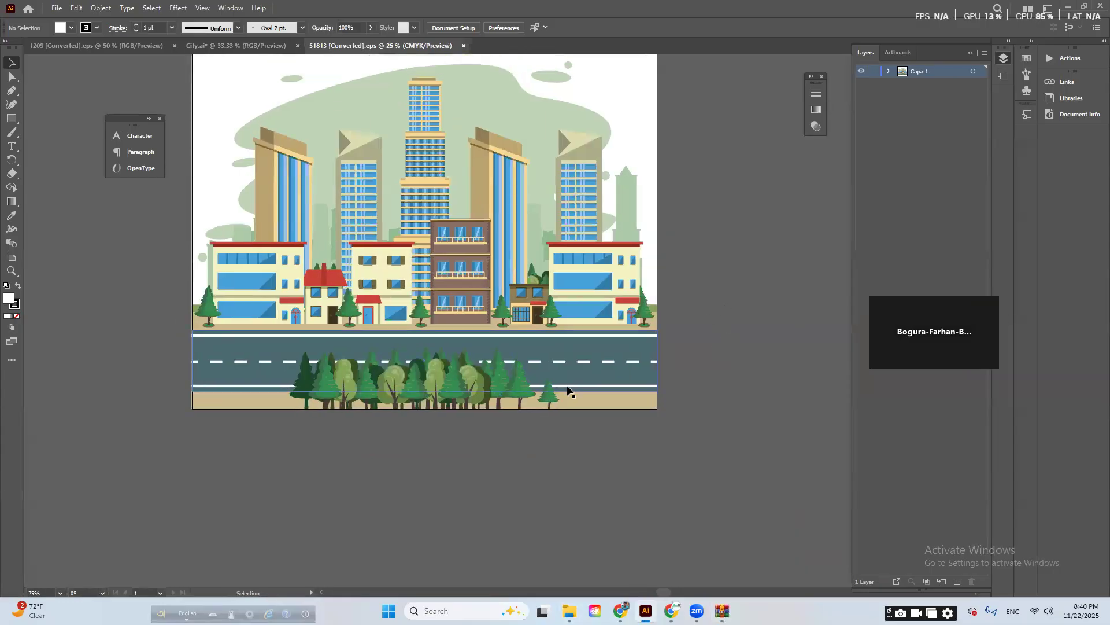
- Isolate the tree group and bring one conifer into City.ai, placing it over the right part of the road
double_click(517, 395)
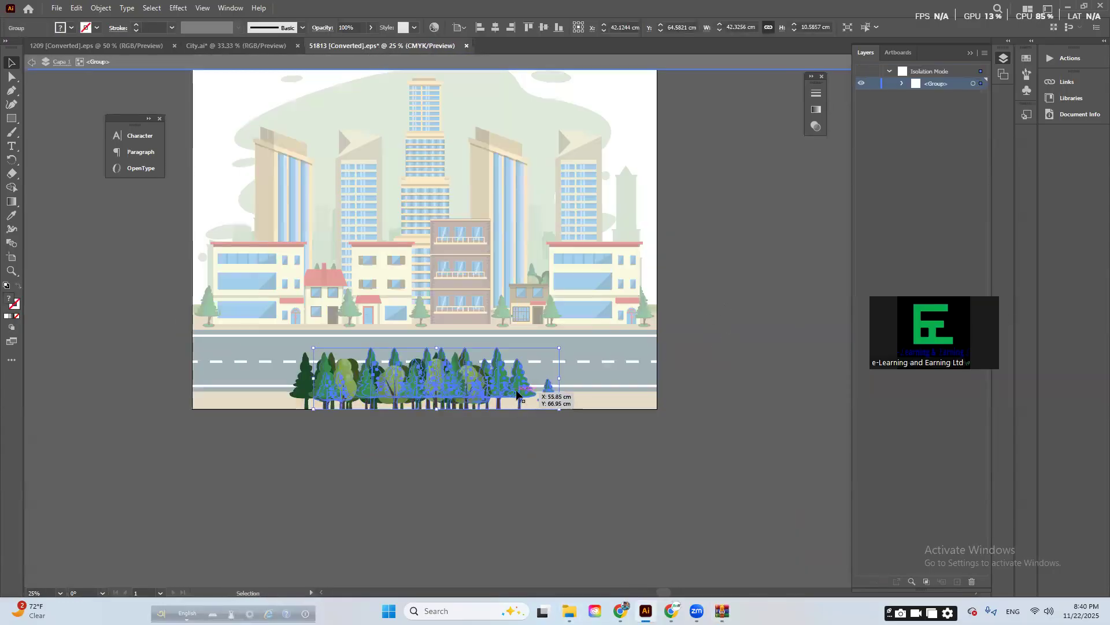
double_click(517, 396)
drag(501, 395, 199, 47)
drag(648, 393, 648, 411)
click(712, 471)
click(686, 478)
scroll(656, 402, up, 2)
click(654, 495)
scroll(626, 415, down, 1)
click(638, 418)
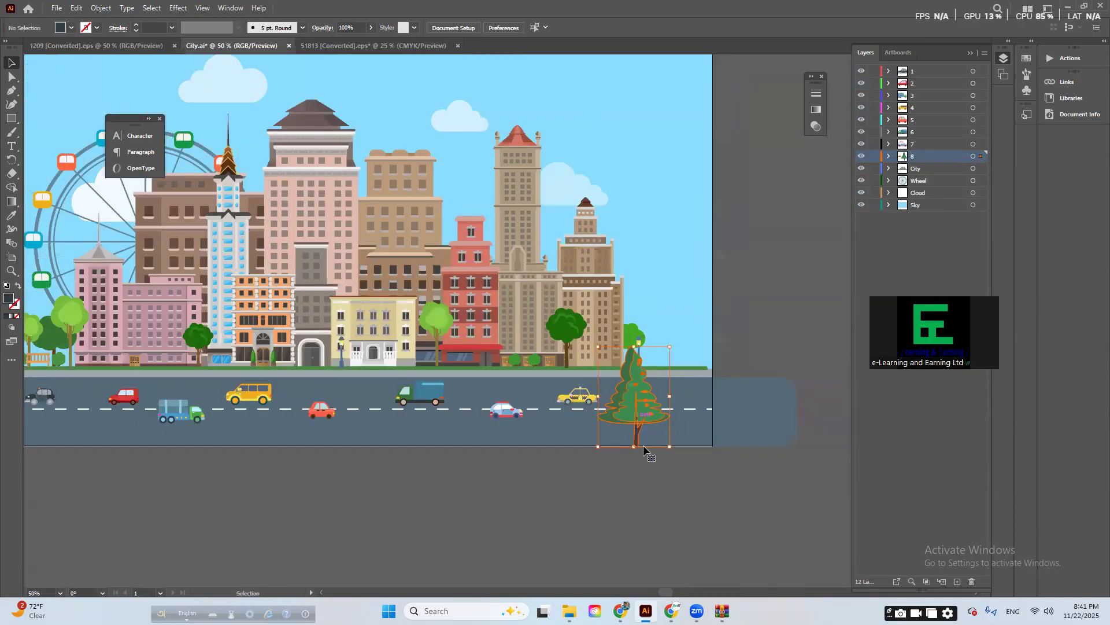
- Reposition the conifer beside the yellow taxi, toggling layer 8's visibility to check which artwork it holds
drag(572, 339, 596, 407)
click(860, 156)
click(860, 156)
drag(585, 418, 612, 415)
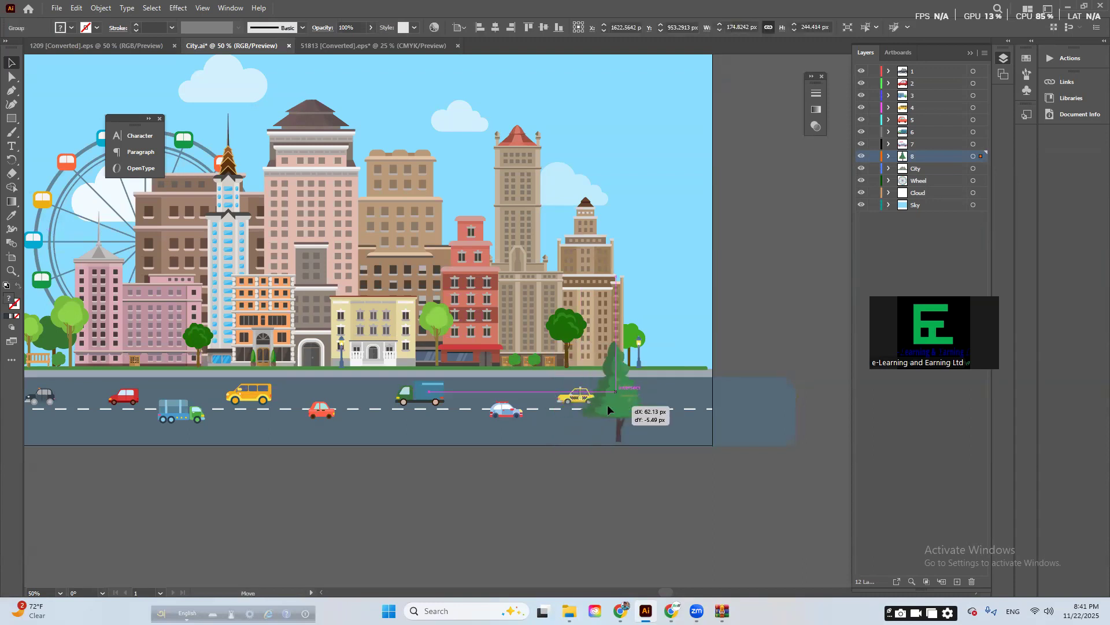
click(861, 158)
click(861, 158)
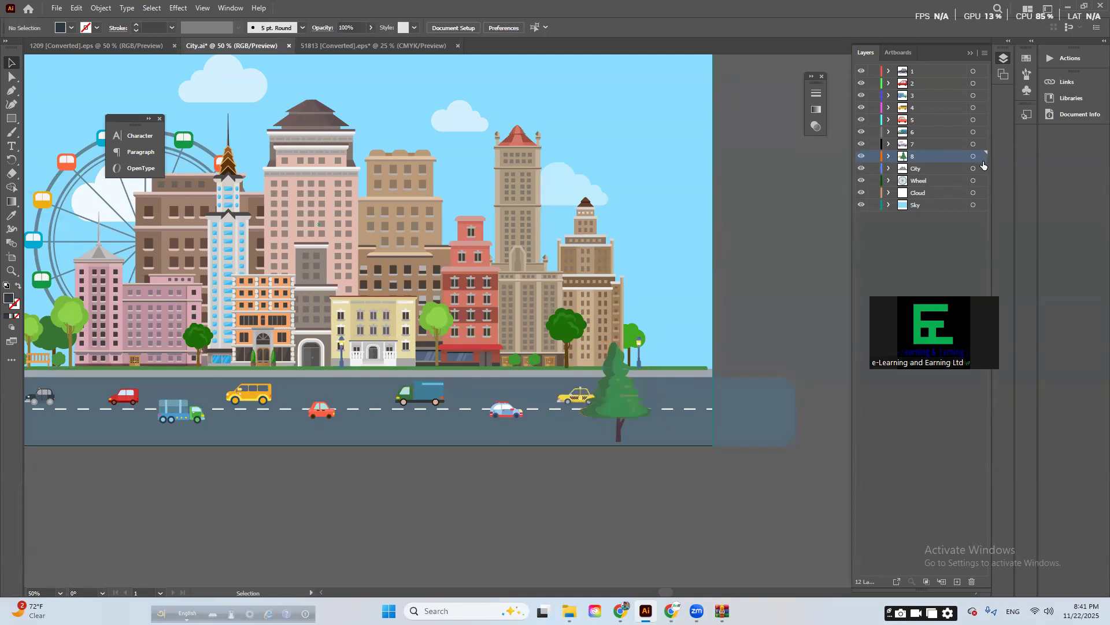
drag(623, 380, 662, 387)
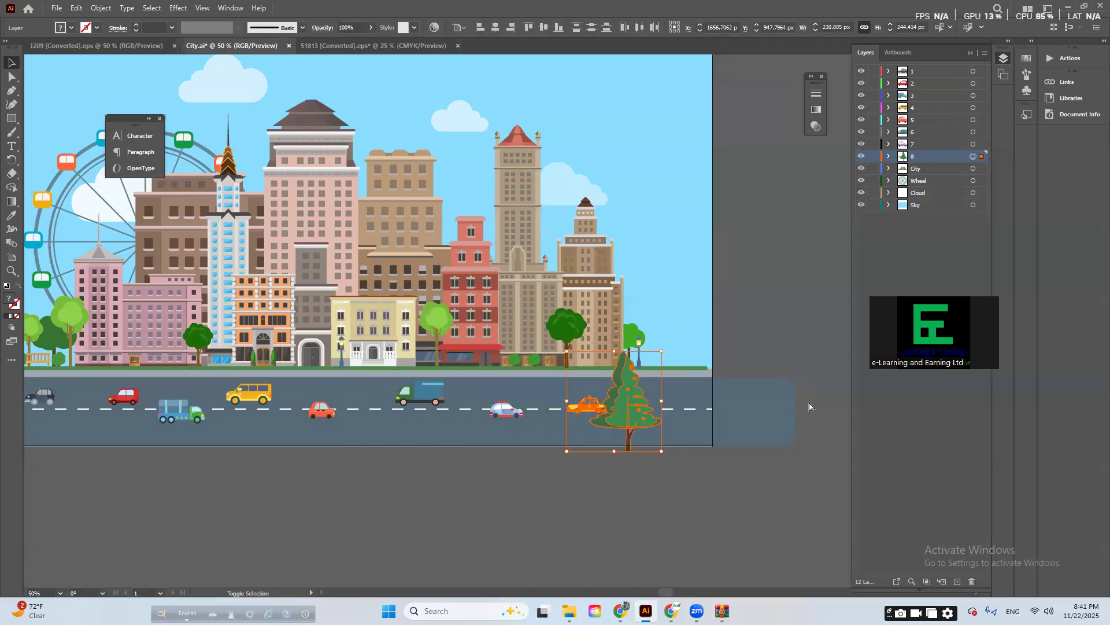
click(774, 207)
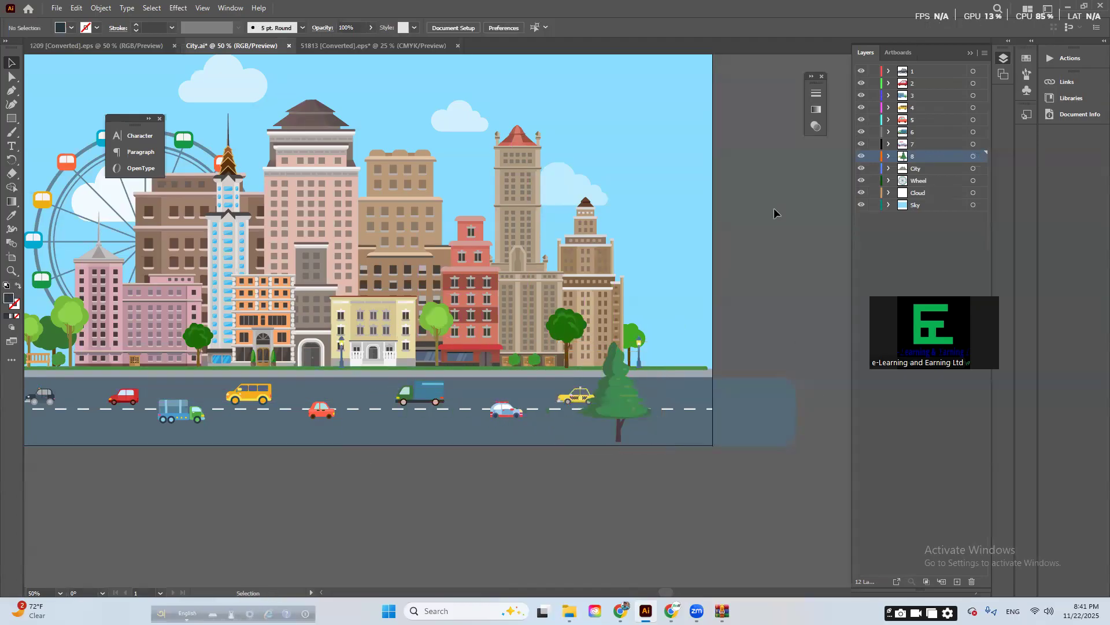
- Cut the conifer from layer 8, paste it in place on a new layer above layer 1, and name that layer Tree
click(617, 405)
key(Delete)
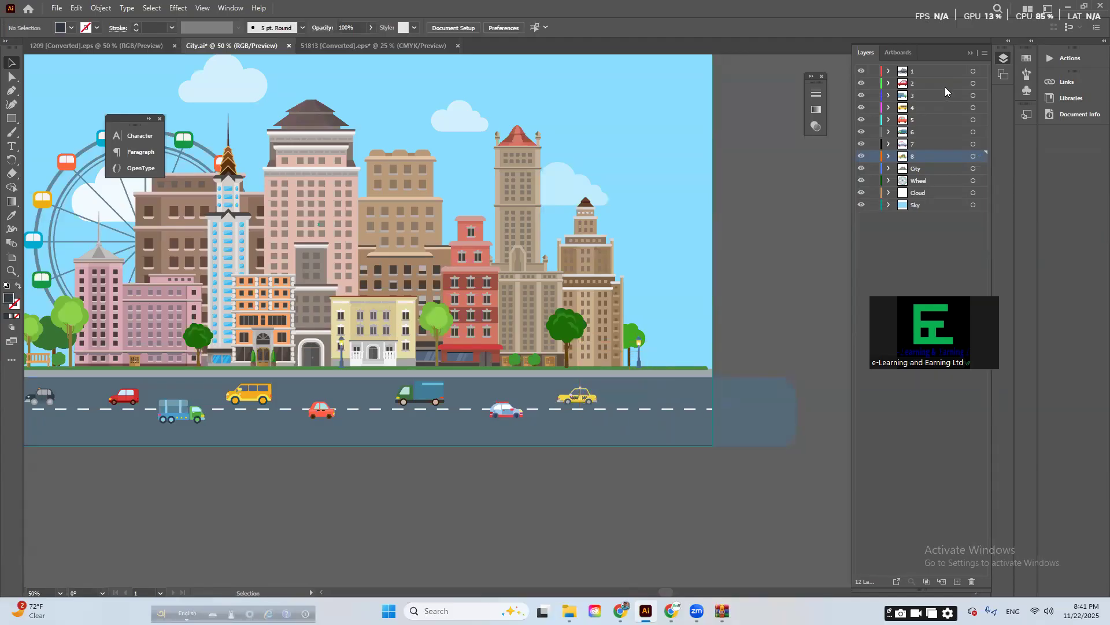
click(935, 72)
click(957, 581)
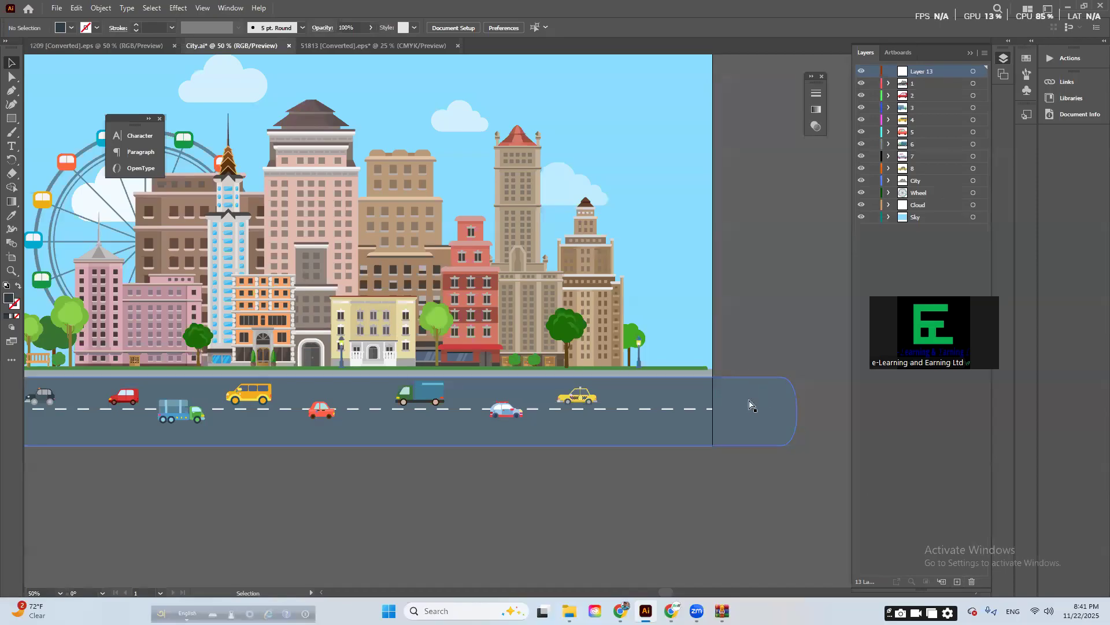
key(ctrl+f)
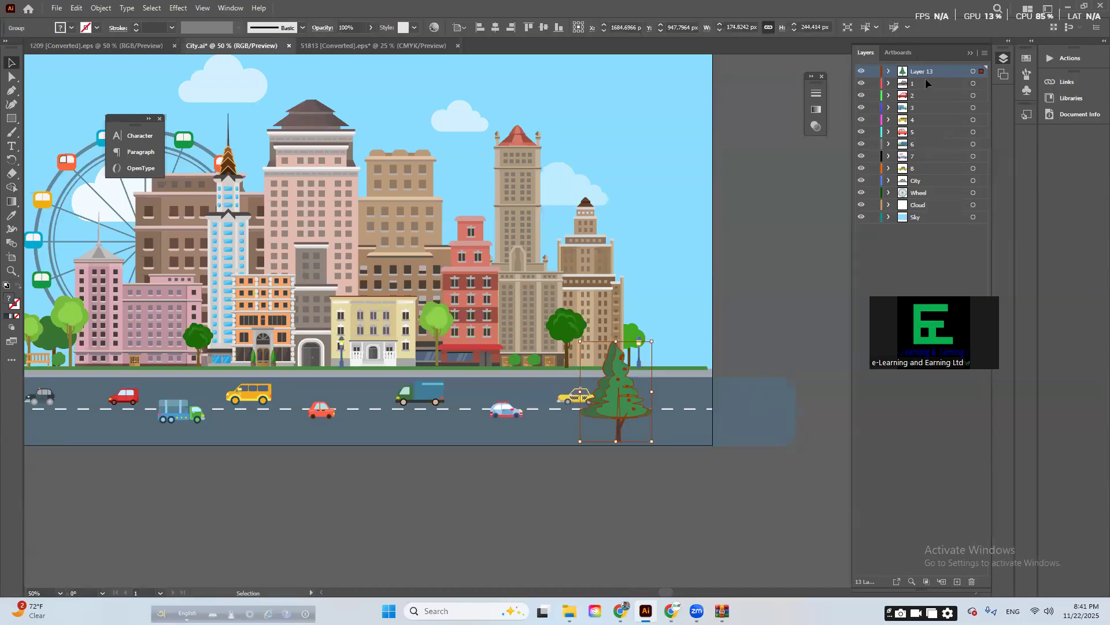
double_click(923, 72)
text(Tree)
click(672, 469)
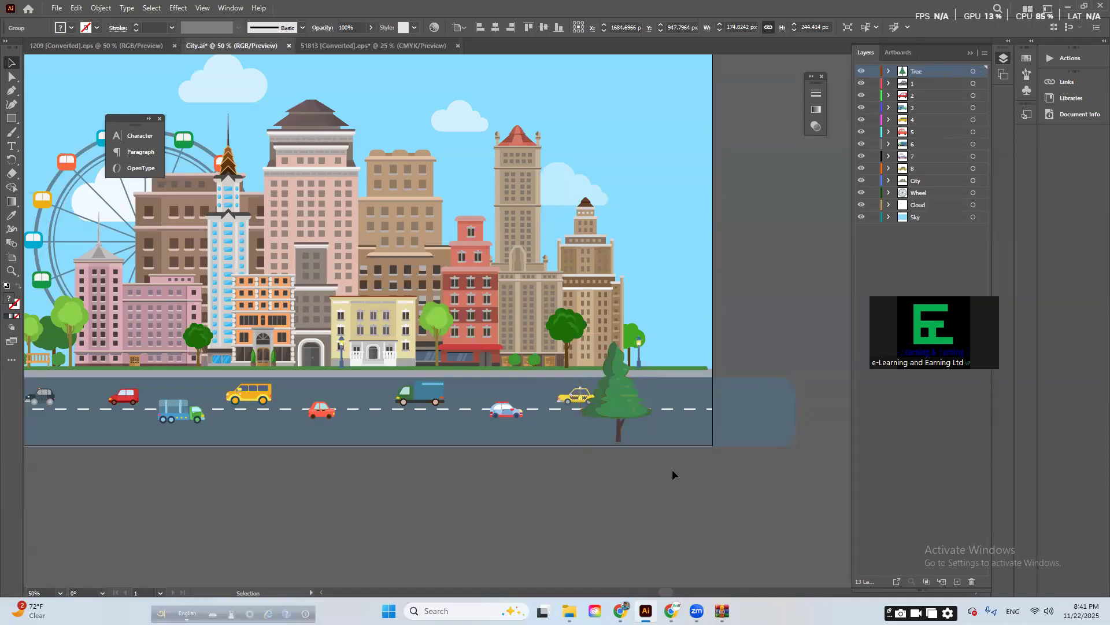
- Copy the park trees and bush around the bench onto the Tree layer, placing them at the road's right end beside the conifer
scroll(399, 249, left, 3)
click(132, 354)
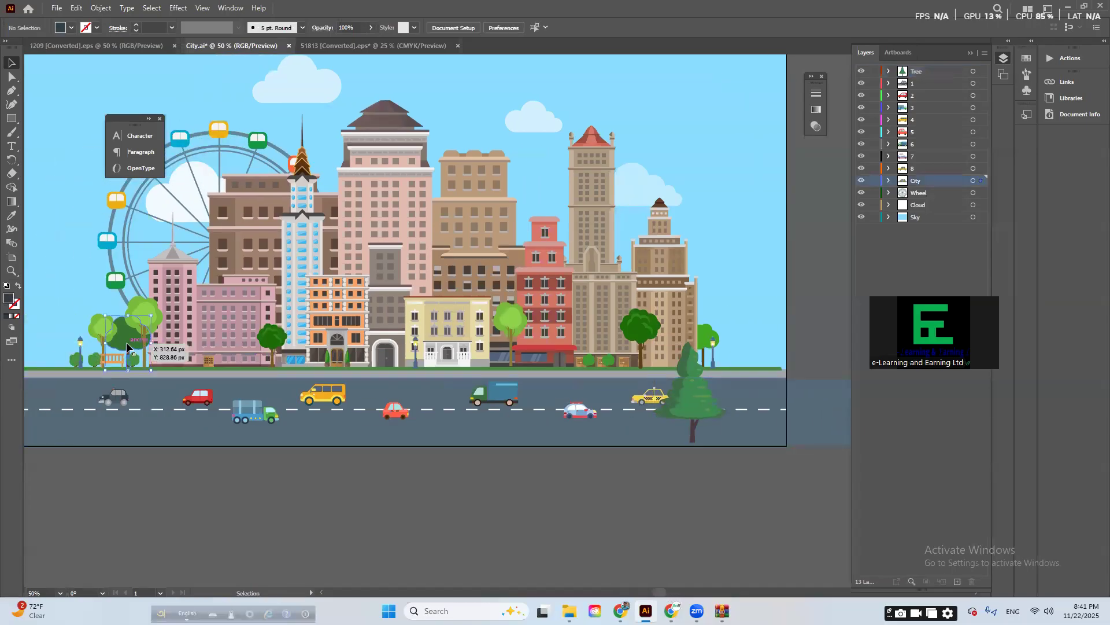
scroll(117, 358, up, 5)
shift+click(293, 364)
scroll(293, 364, left, 10)
shift+click(275, 340)
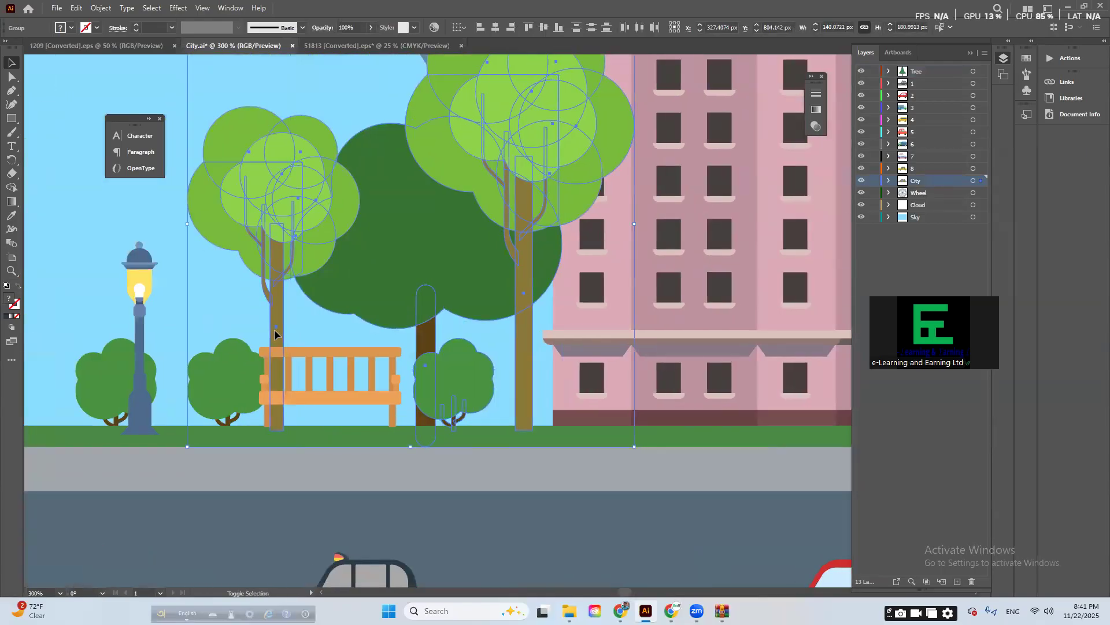
scroll(305, 349, down, 5)
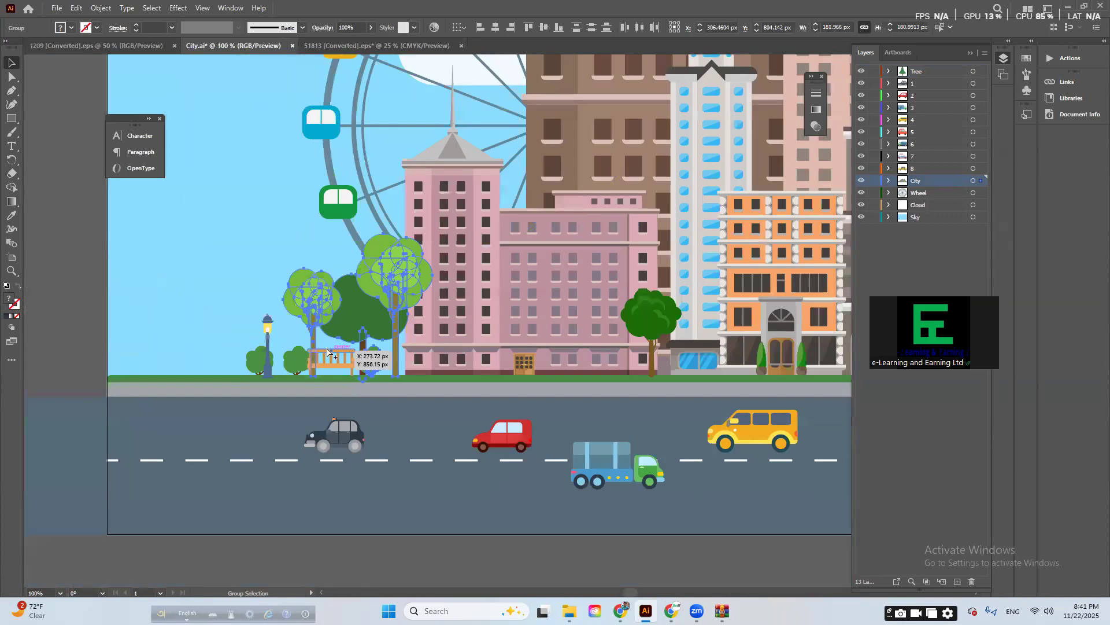
click(928, 70)
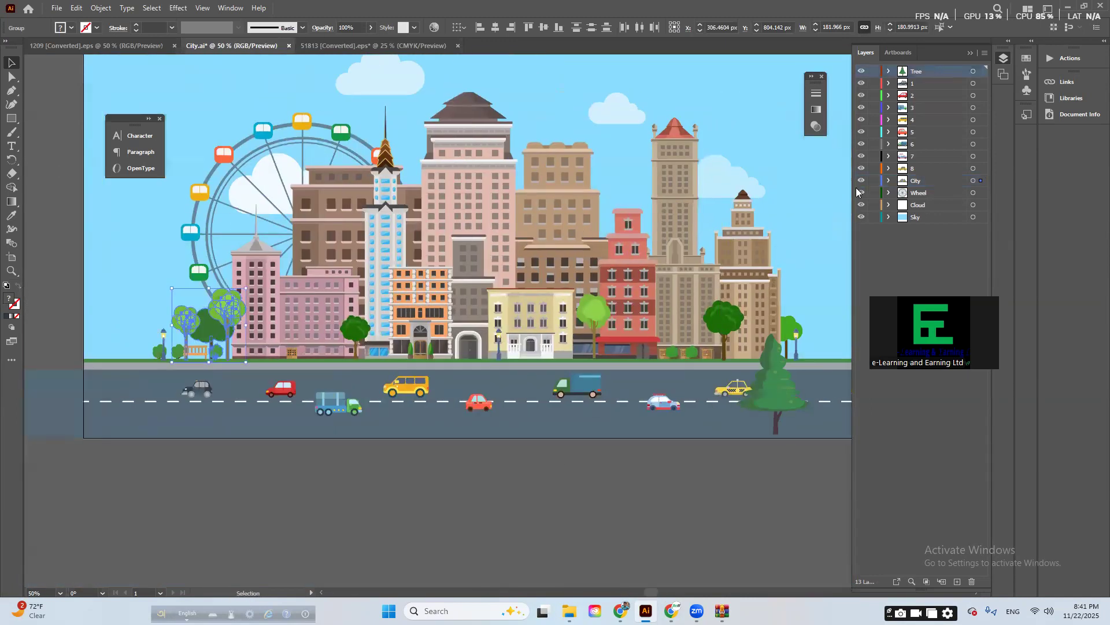
drag(232, 314, 713, 392)
drag(564, 391, 670, 394)
click(739, 481)
drag(663, 463, 761, 461)
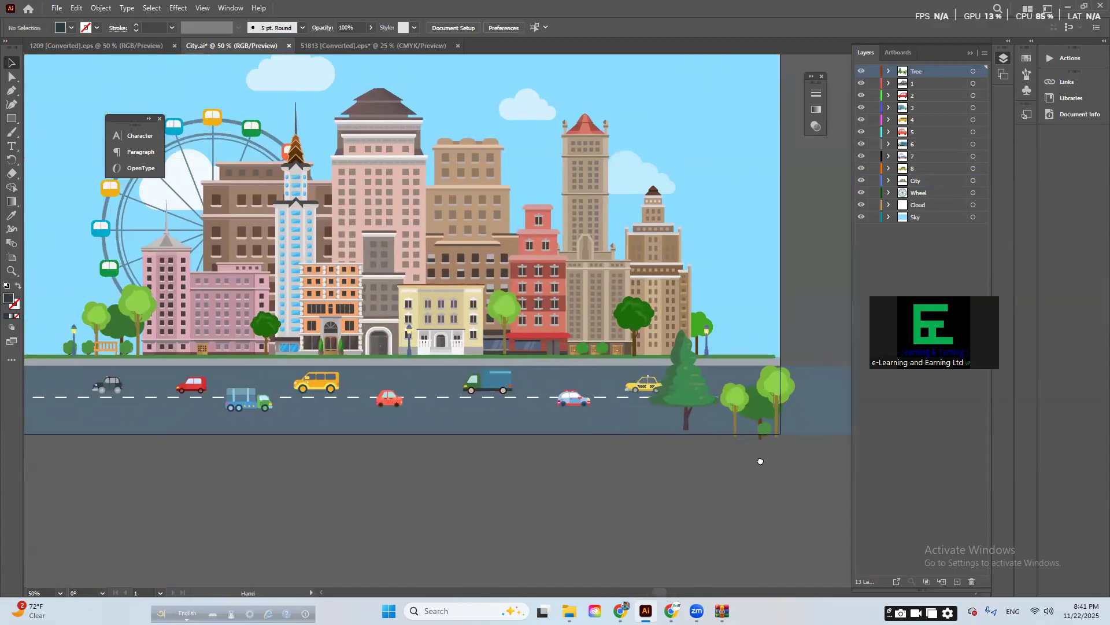
- Duplicate the conifer to the left end of the road, near the black car
drag(695, 397, 338, 420)
click(500, 495)
scroll(289, 481, right, 5)
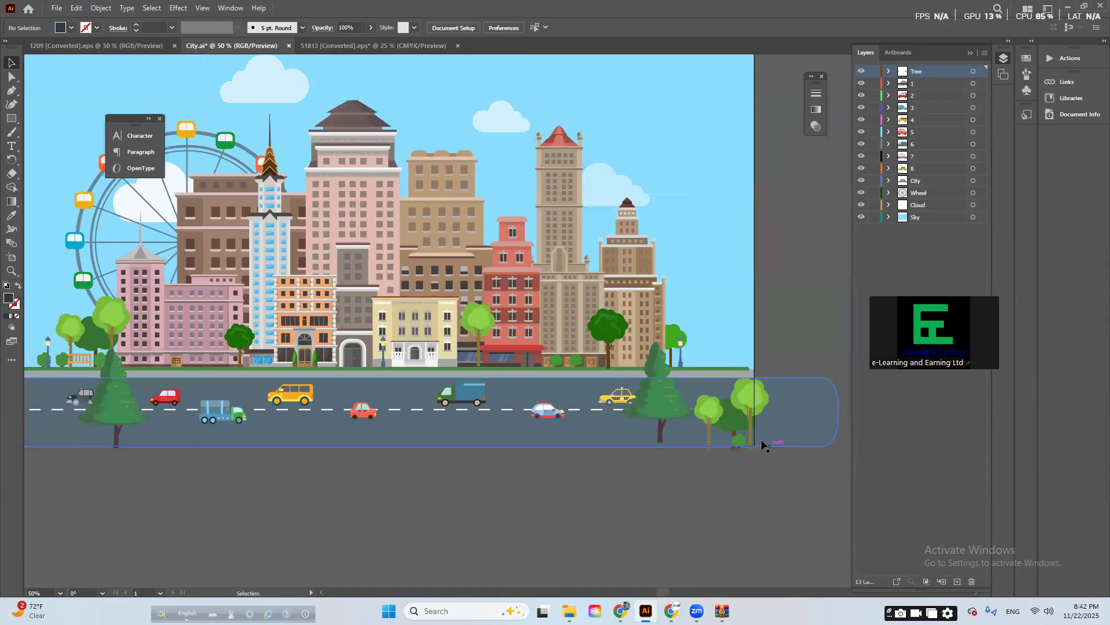
- Duplicate the dark round tree with its bush to the middle of the road, and nudge the right conifer slightly lower
drag(734, 444, 420, 421)
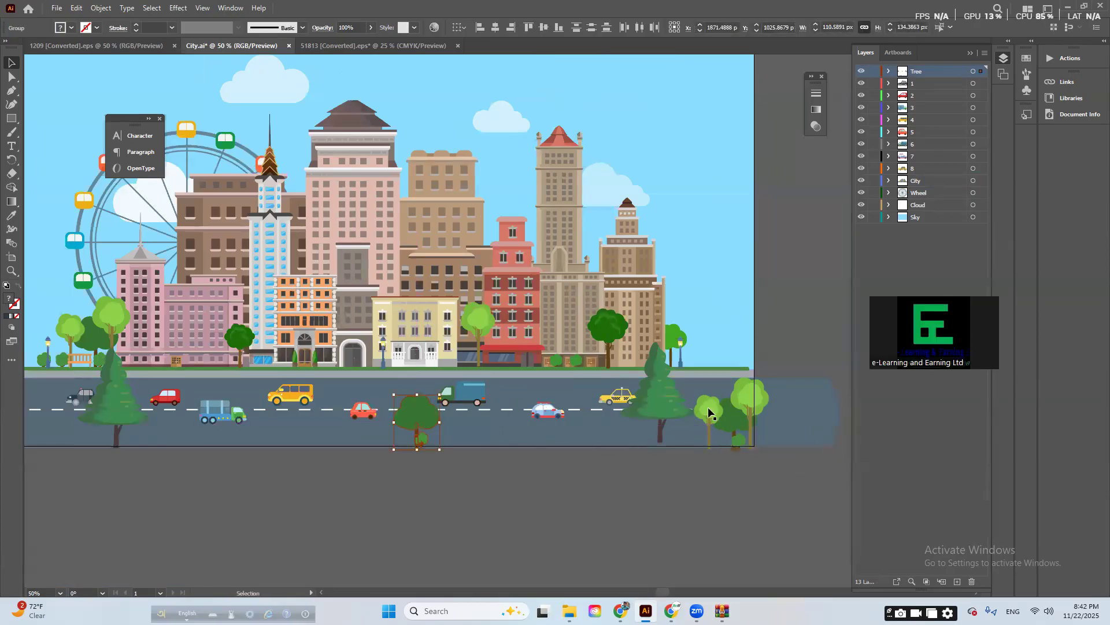
click(694, 431)
drag(661, 396, 664, 405)
click(598, 471)
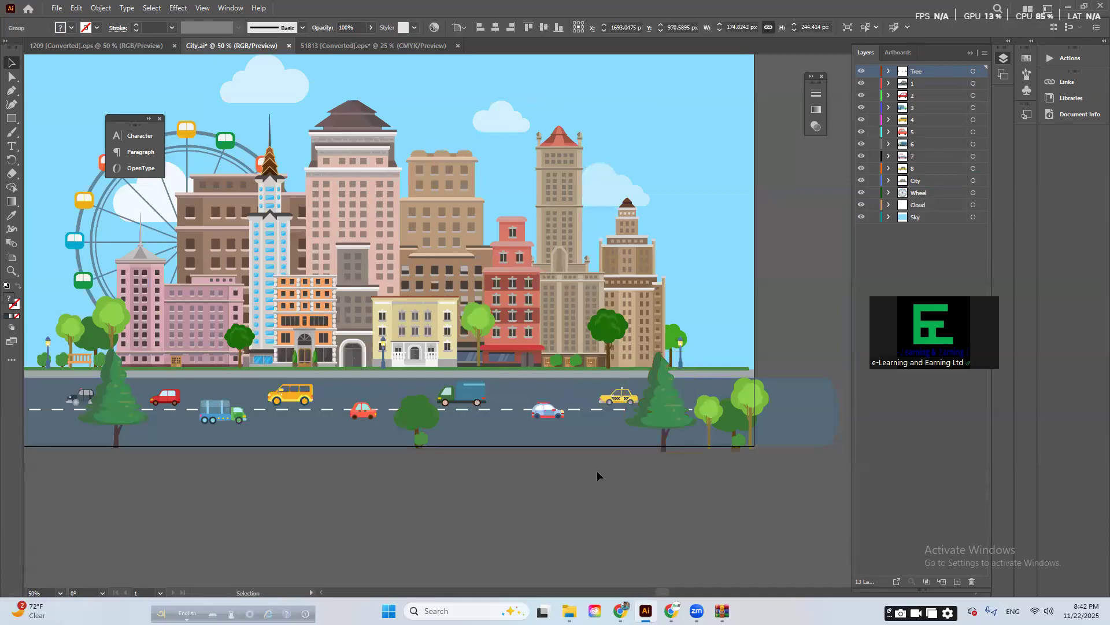
- Check the foreground trees by toggling the Tree layer's visibility, and save City.ai
scroll(481, 504, left, 3)
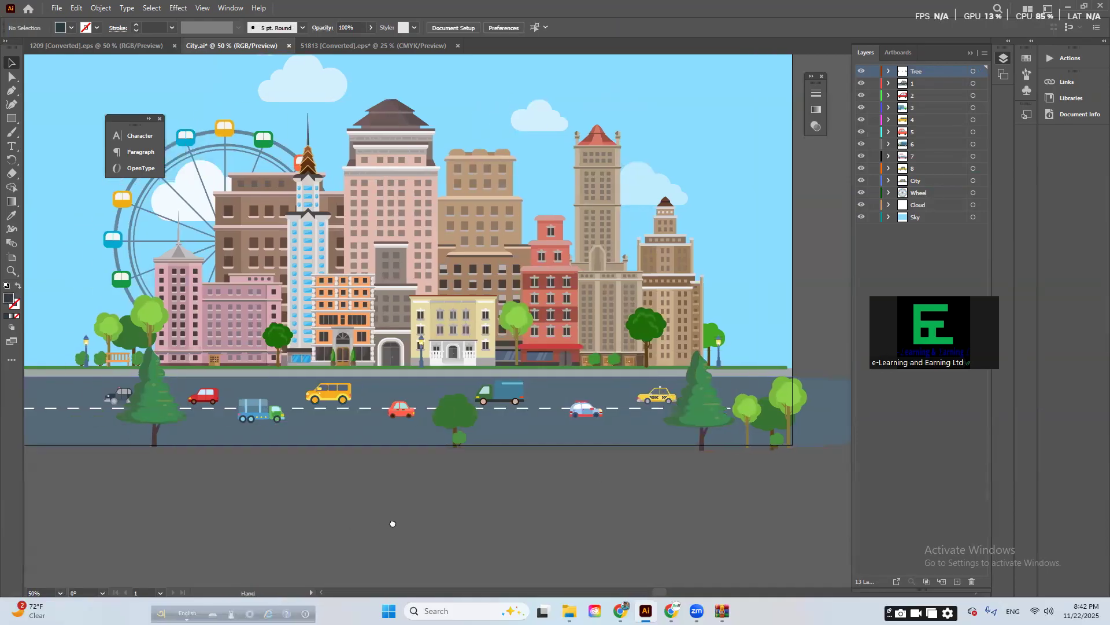
click(861, 75)
click(861, 75)
click(861, 76)
click(861, 75)
key(ctrl+minus)
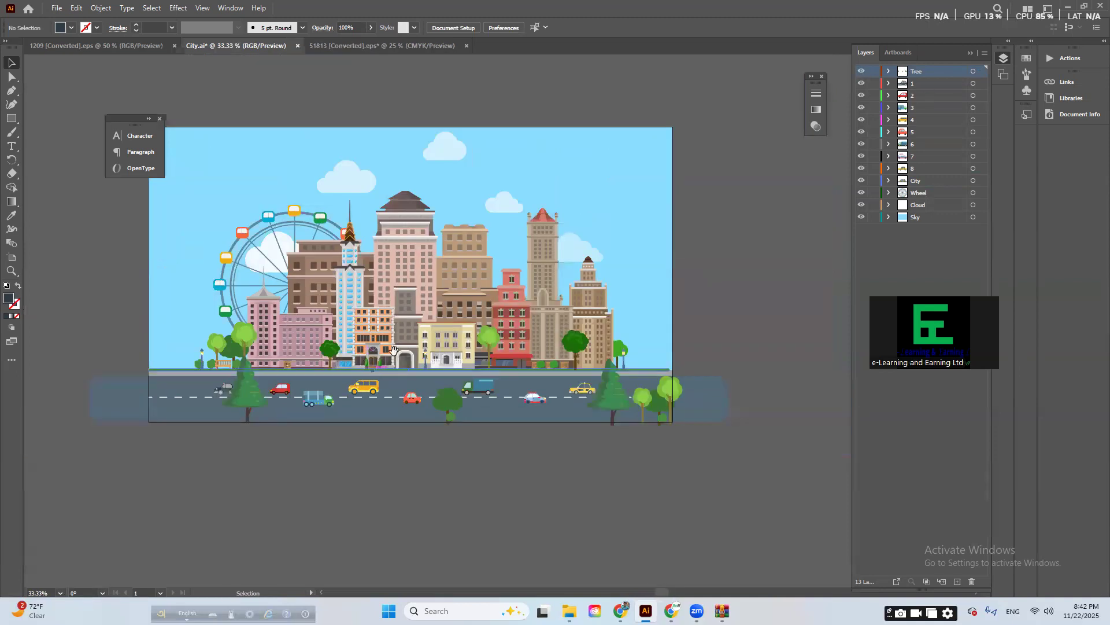
key(ctrl+s)
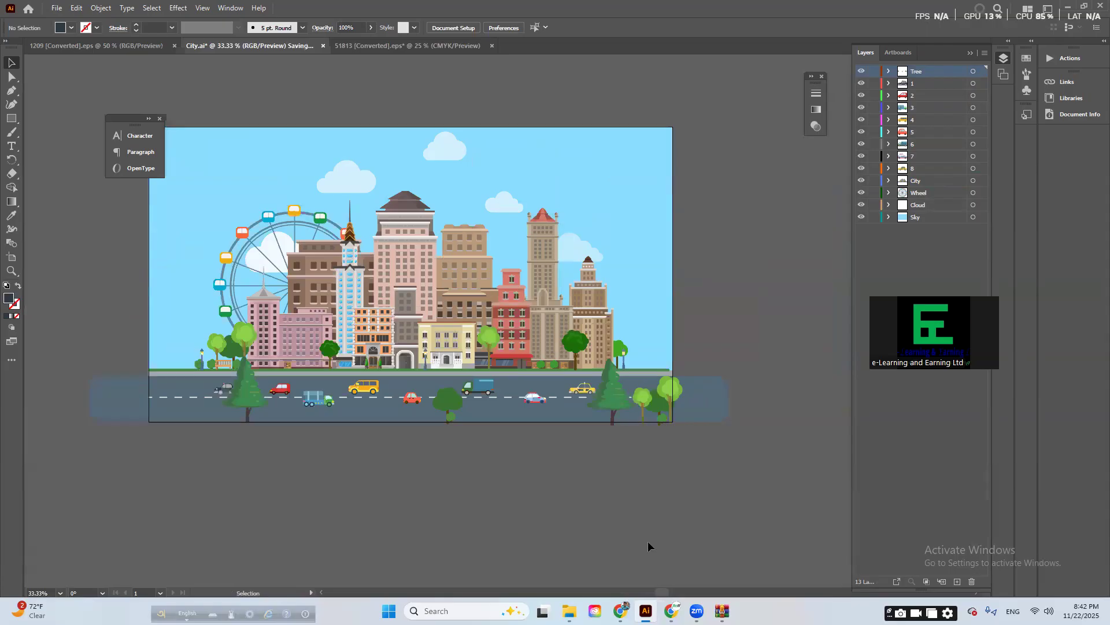
- Launch Adobe After Effects 2025 and dismiss the AEJuice Pack Manager message
key(super+s)
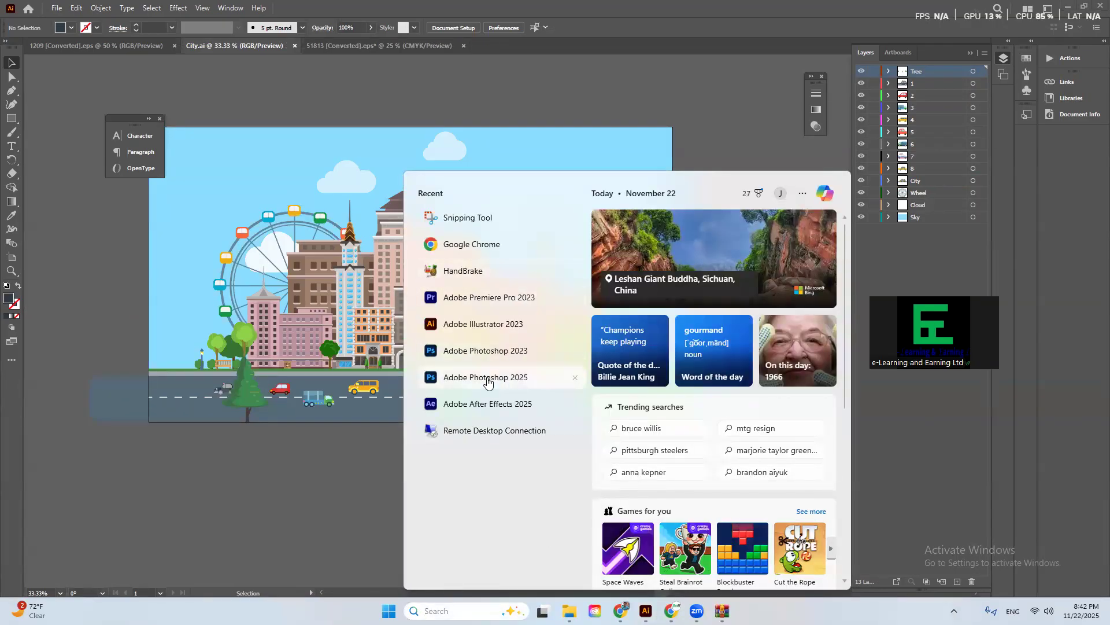
click(487, 404)
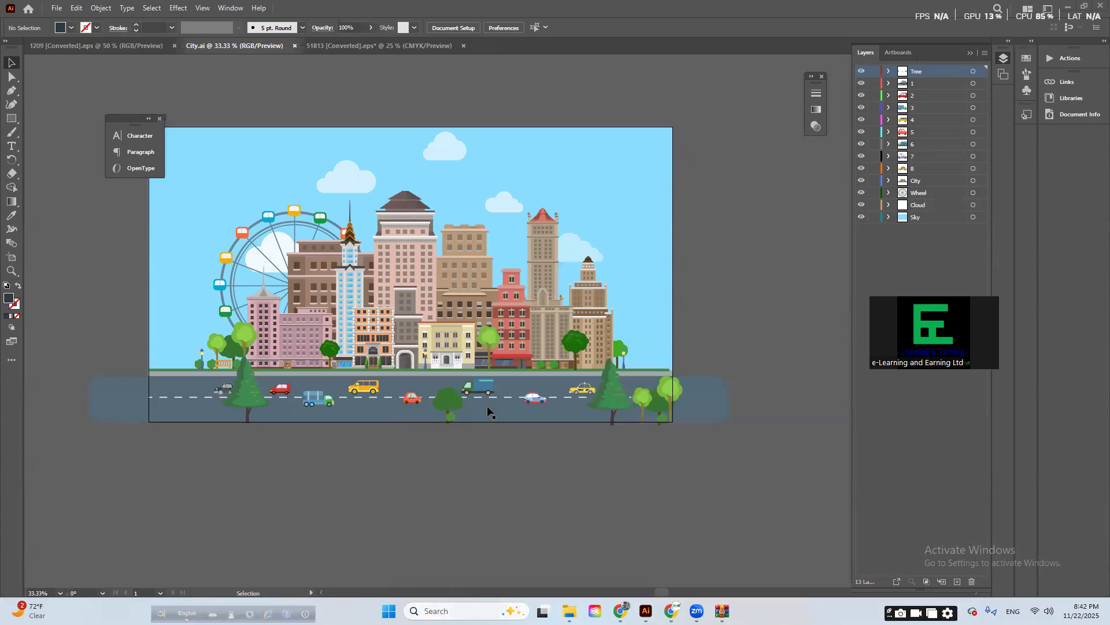
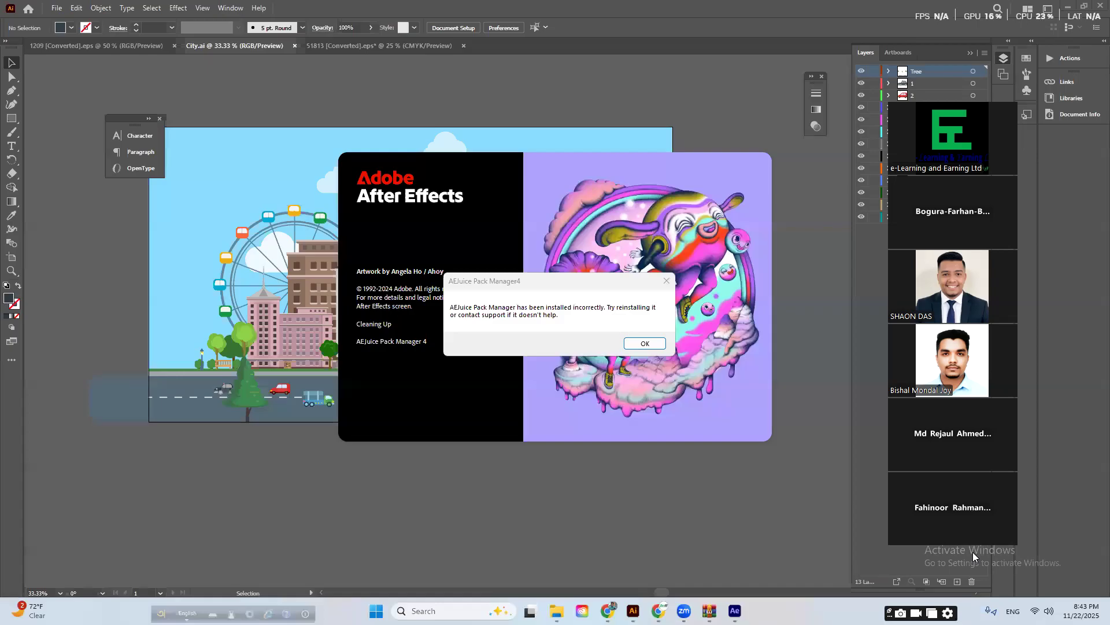
click(667, 280)
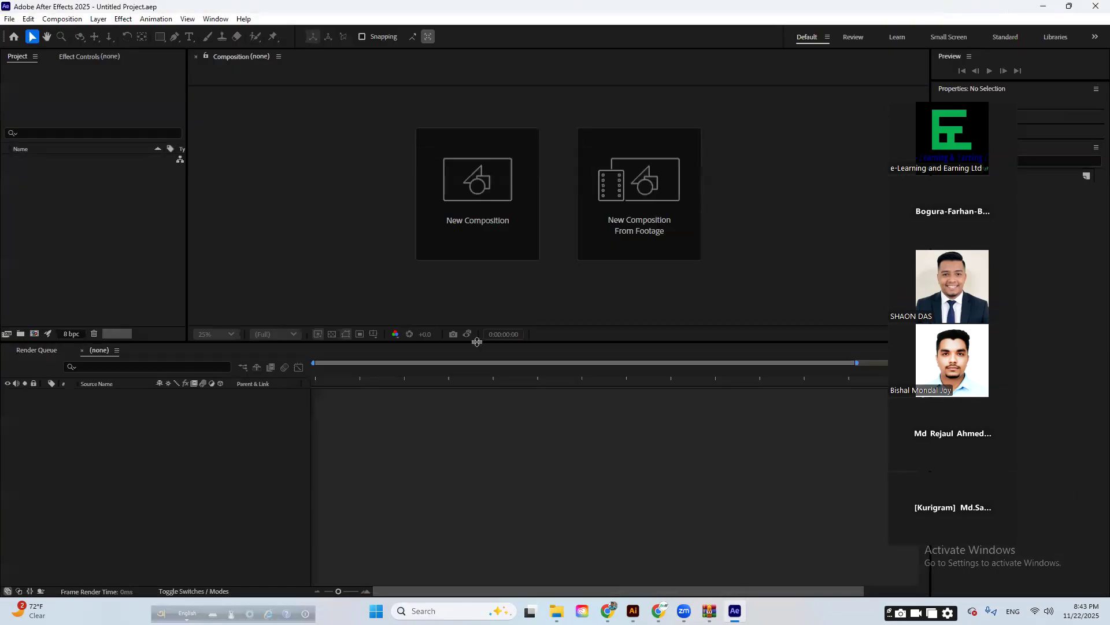
- Start saving the new After Effects project and select the personal project folder on the G: drive as its location
key(ctrl+s)
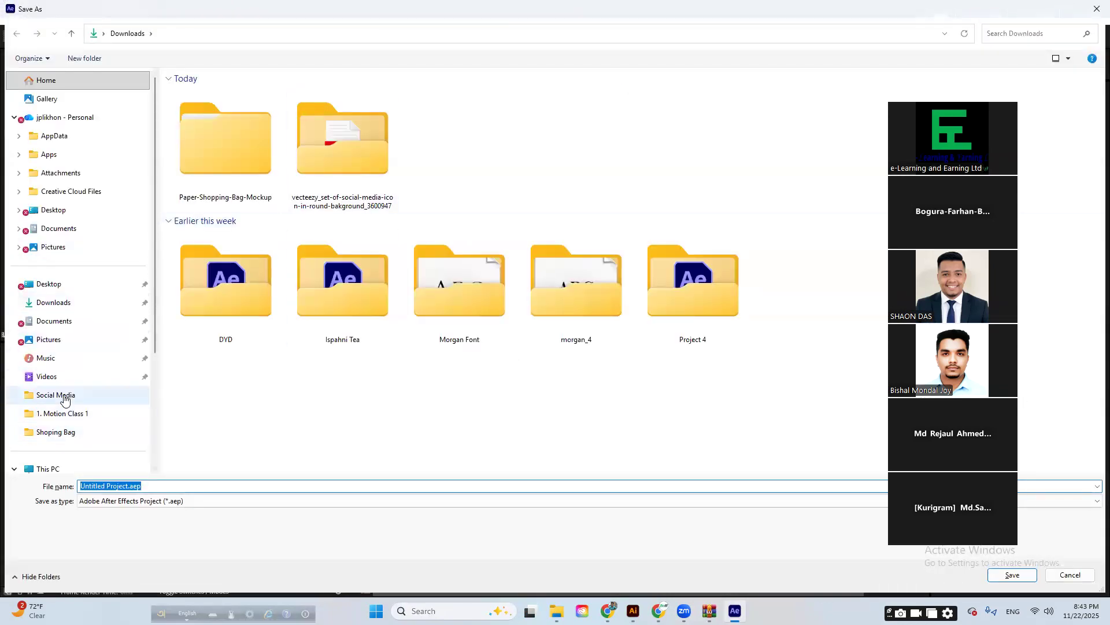
scroll(62, 393, down, 3)
click(73, 412)
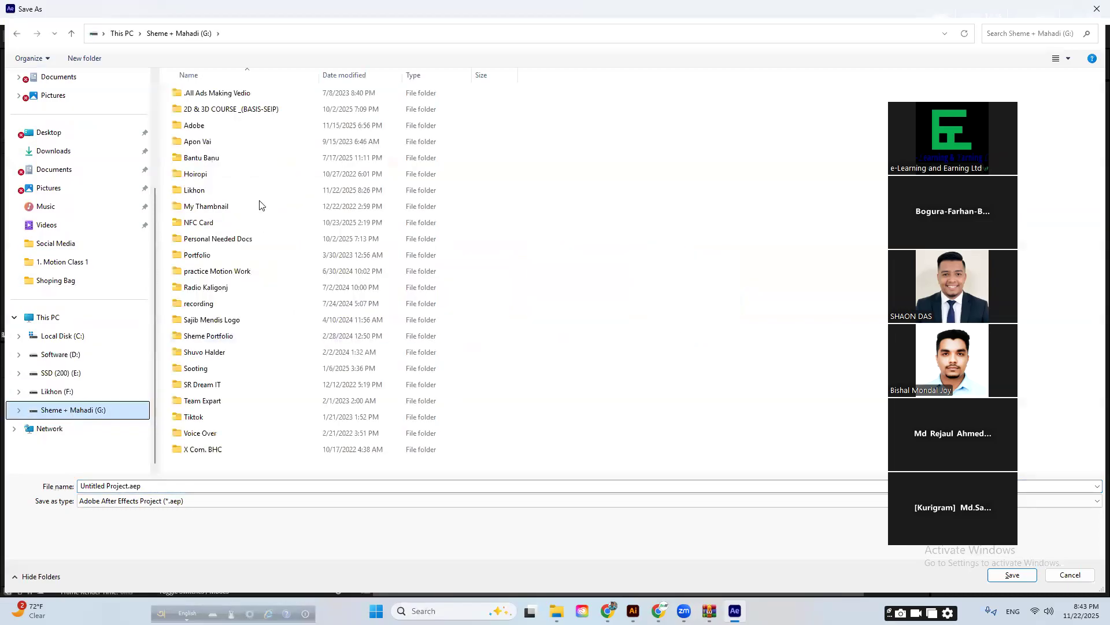
click(232, 352)
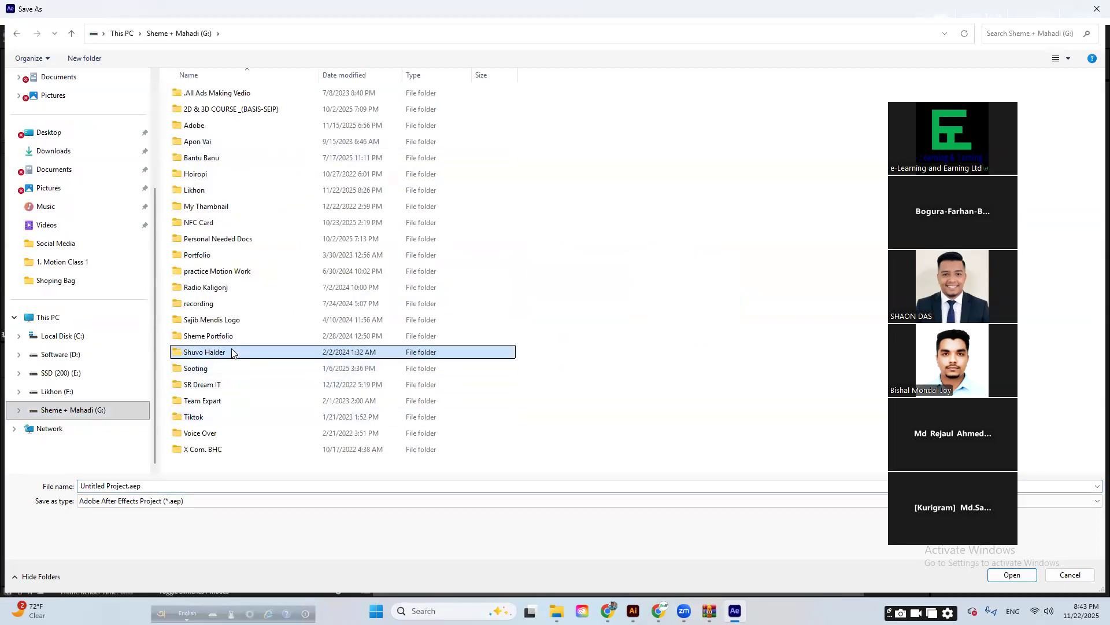
key(l)
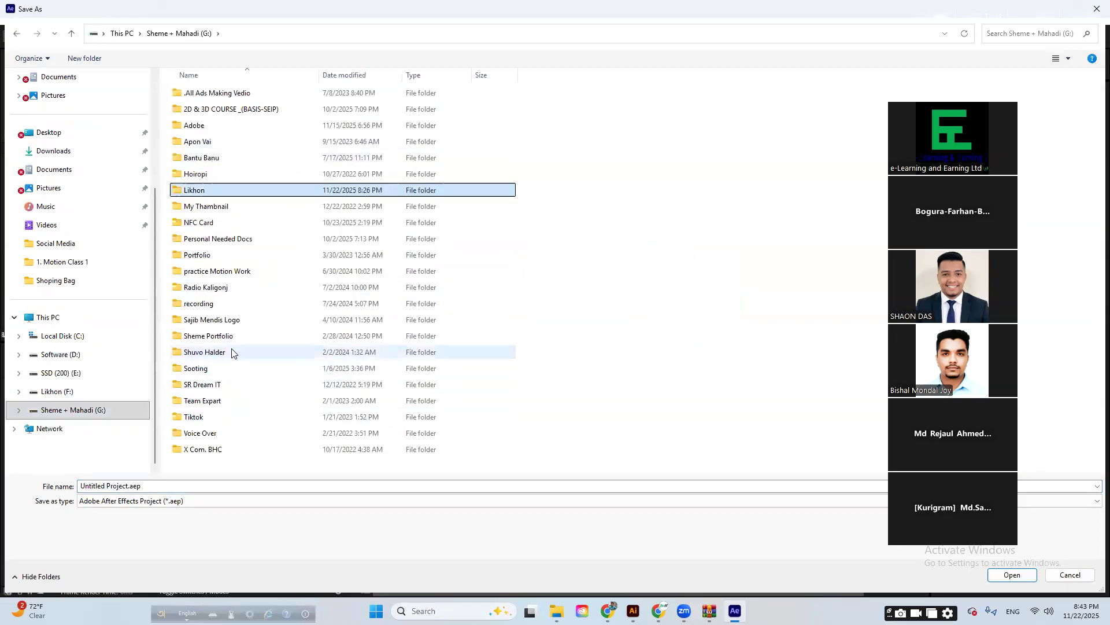
- Save the project as Untitled Project.aep in the City Animation folder on the G: drive
double_click(232, 191)
double_click(227, 93)
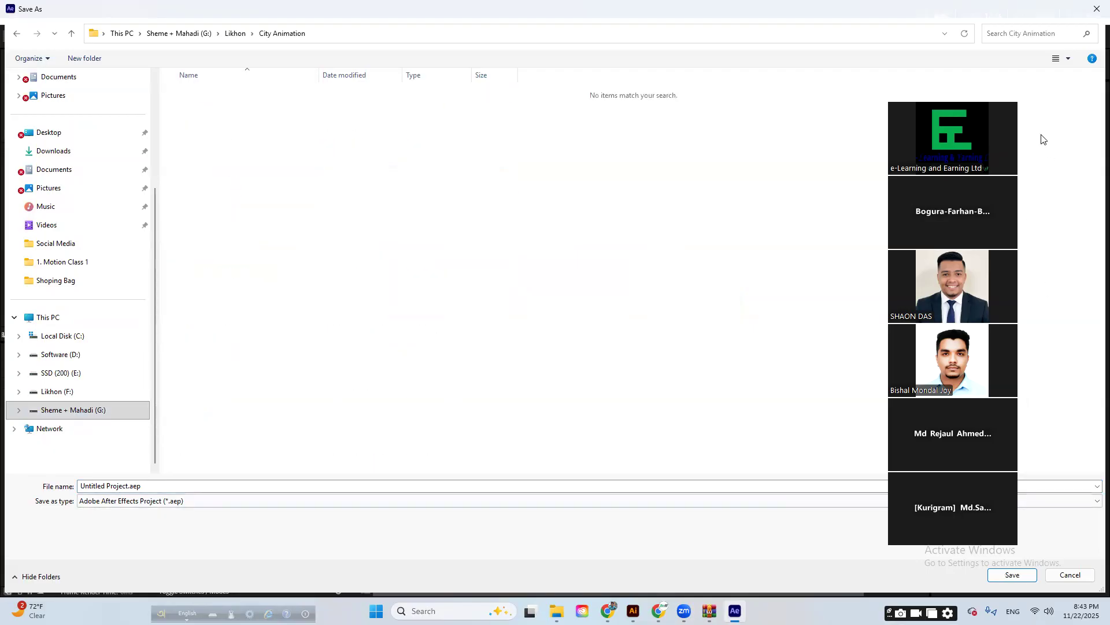
click(1012, 575)
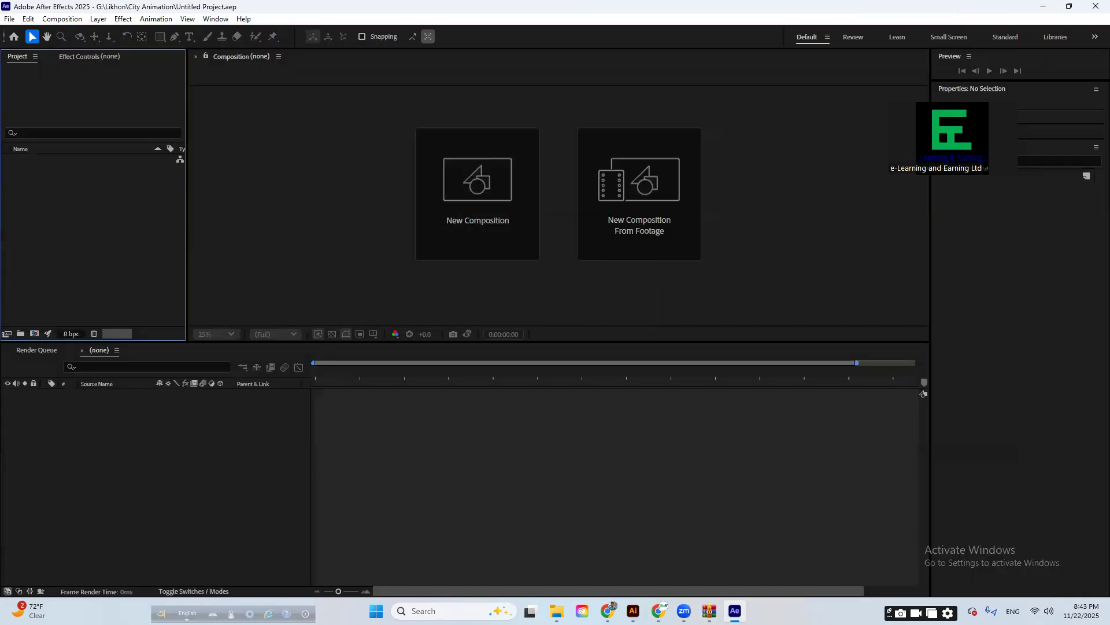
- Switch to File Explorer and open the City Animation folder on the G: drive
mouse_move(556, 611)
click(369, 552)
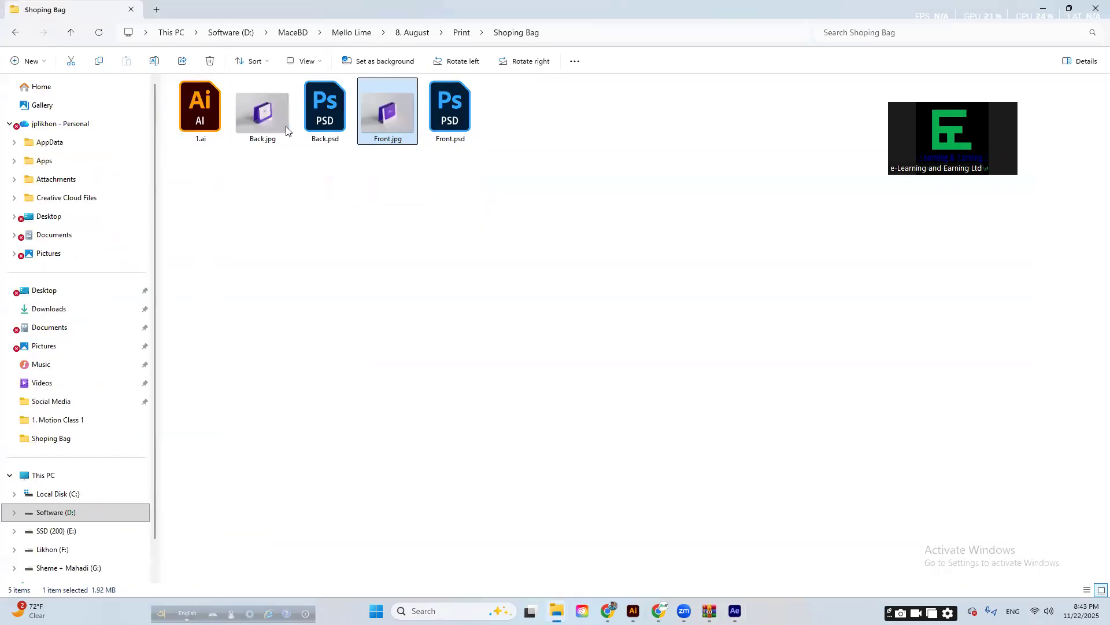
click(235, 32)
scroll(53, 563, down, 1)
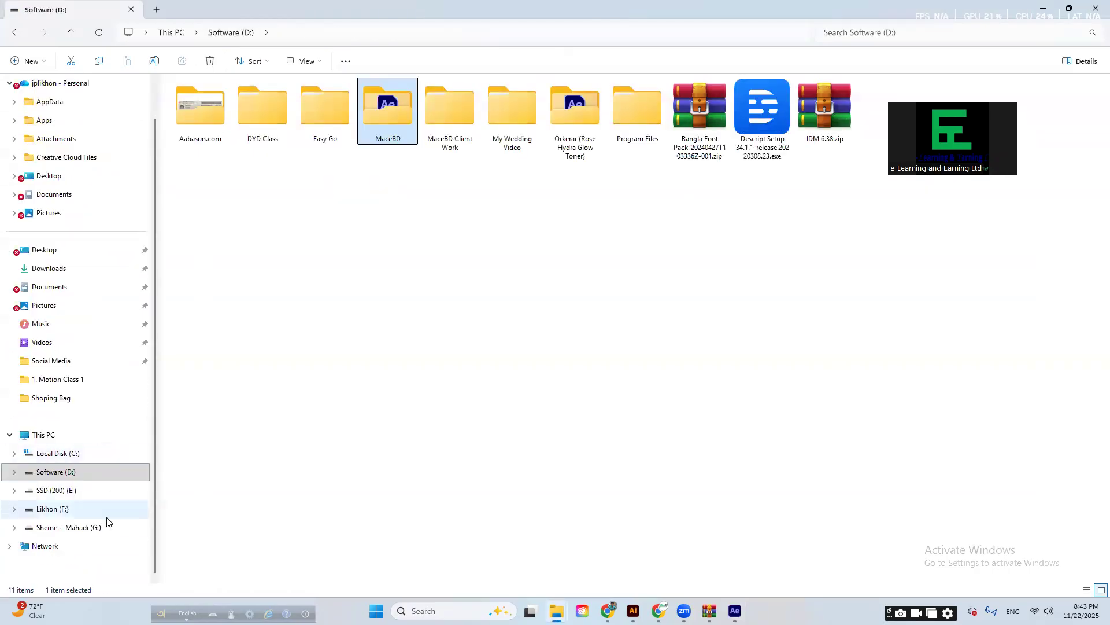
click(58, 527)
click(378, 117)
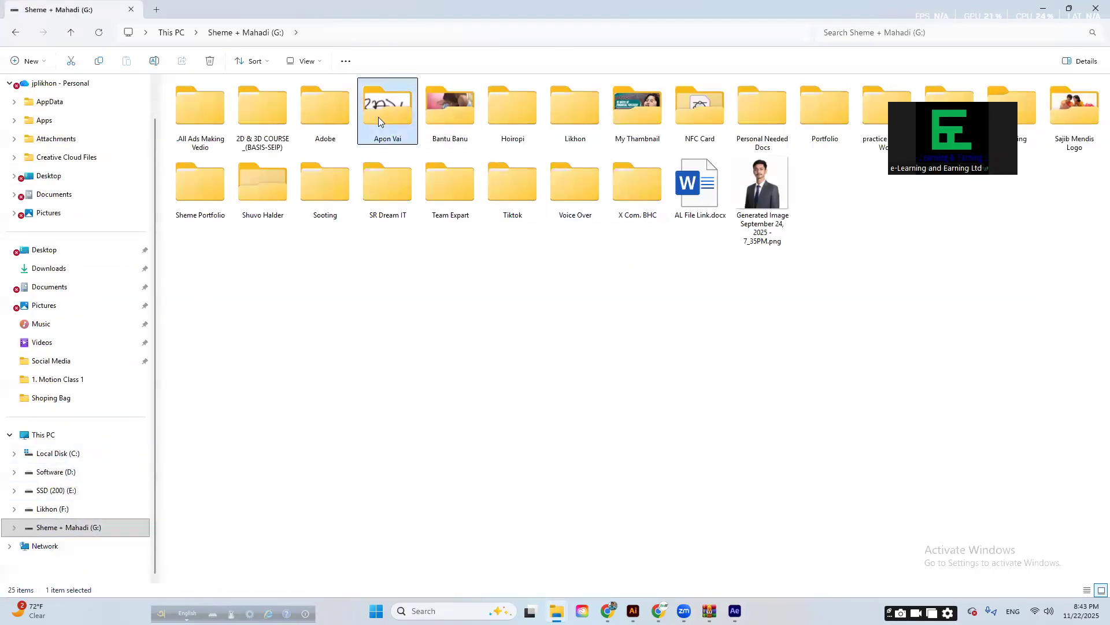
key(l)
double_click(583, 109)
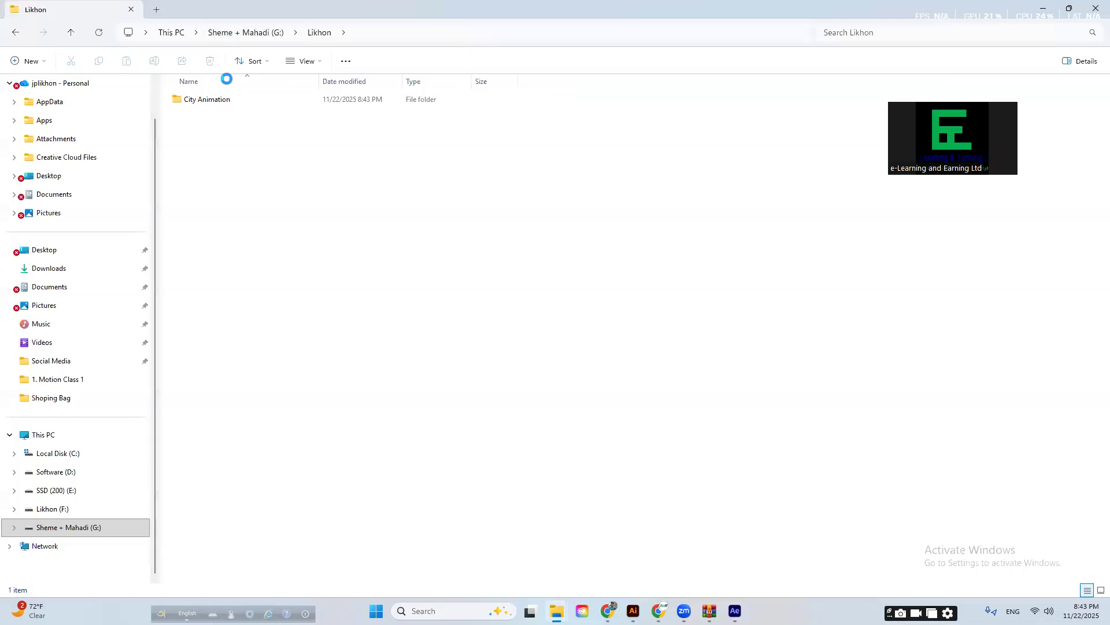
double_click(226, 99)
- Try to bring City.ai from the City Animation folder into the After Effects project
click(237, 117)
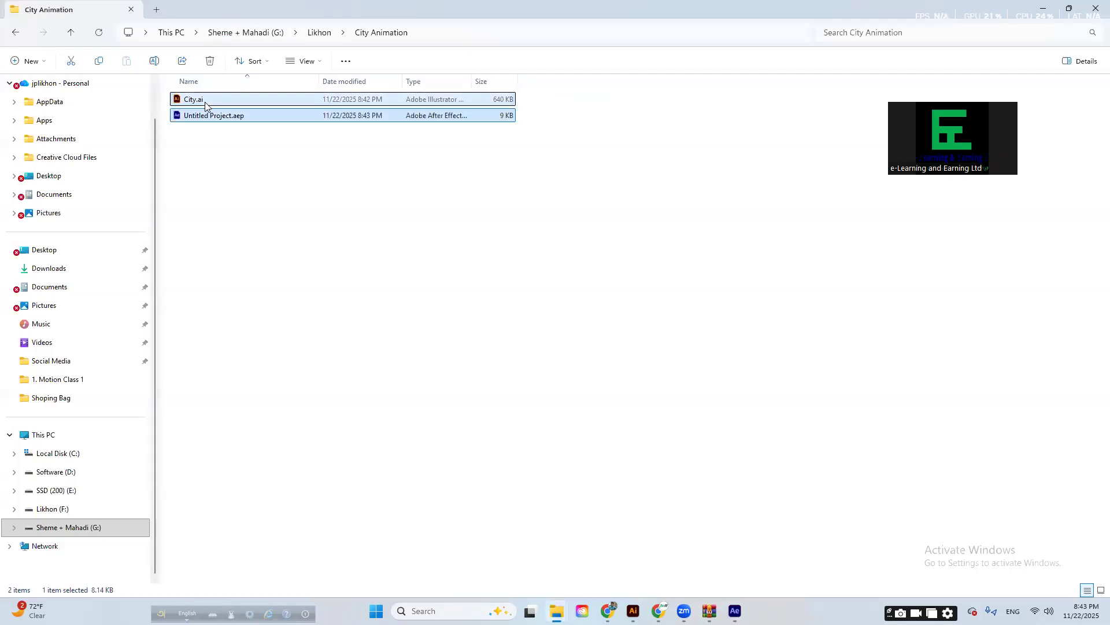
click(207, 102)
click(191, 101)
click(214, 99)
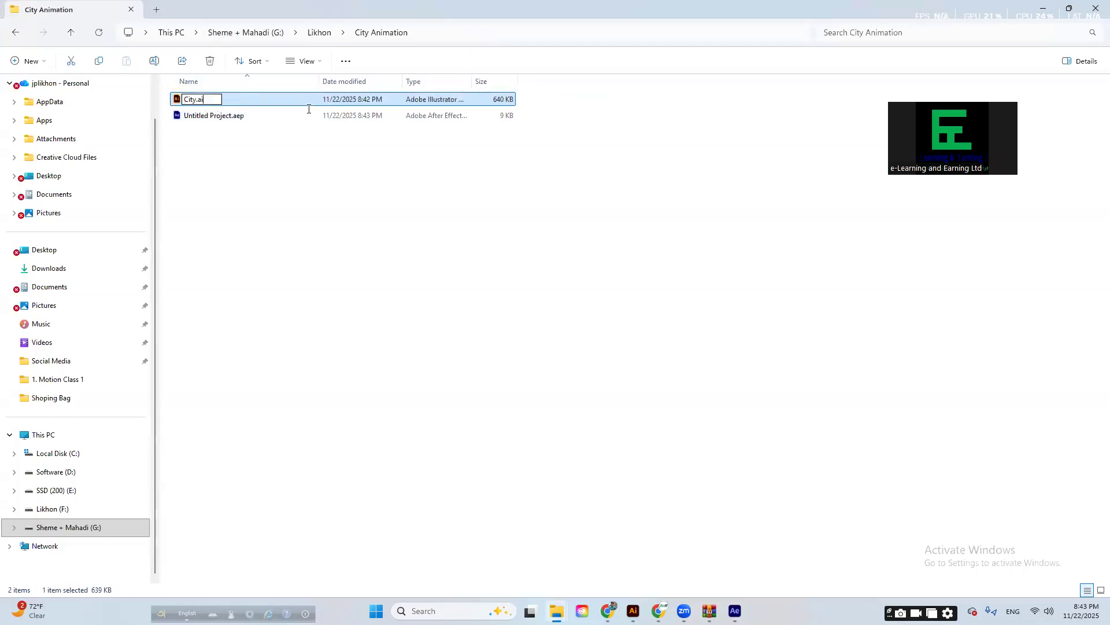
click(297, 214)
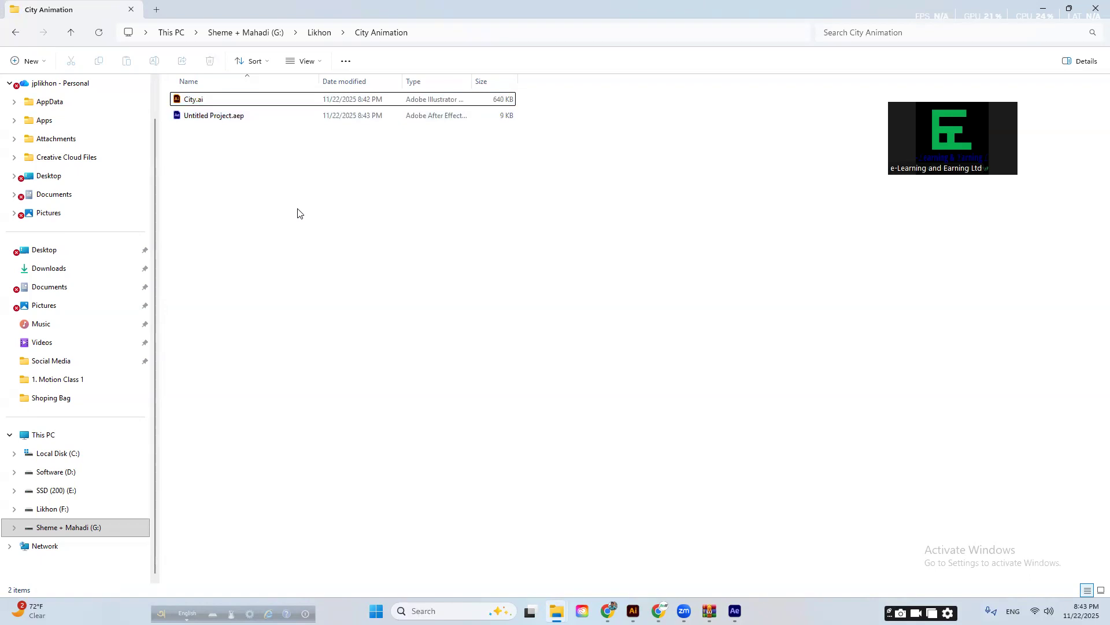
click(193, 116)
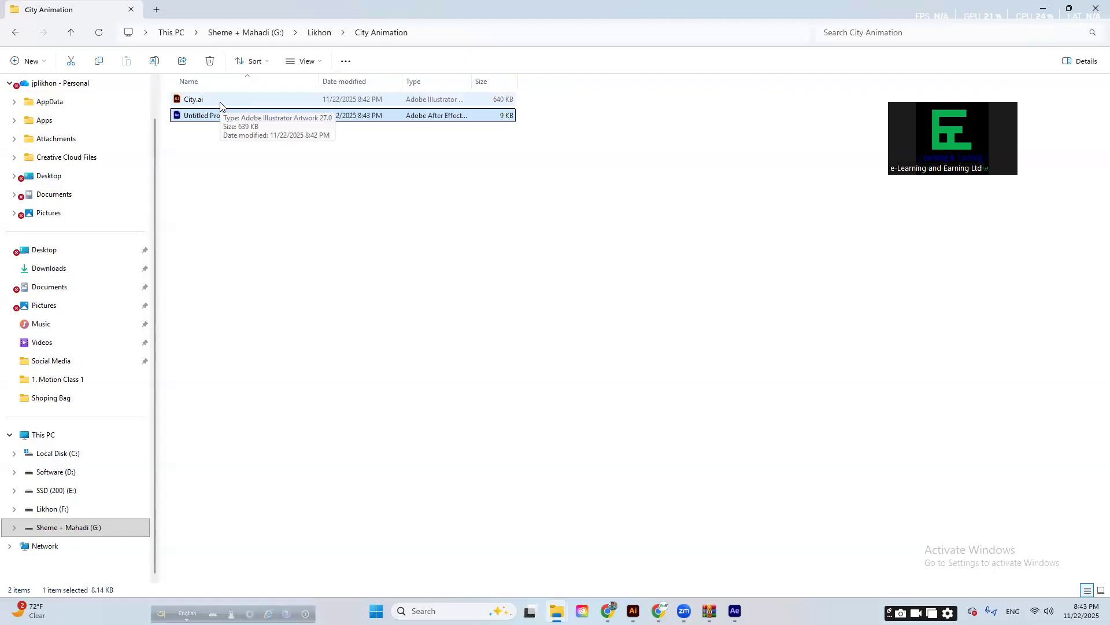
click(219, 104)
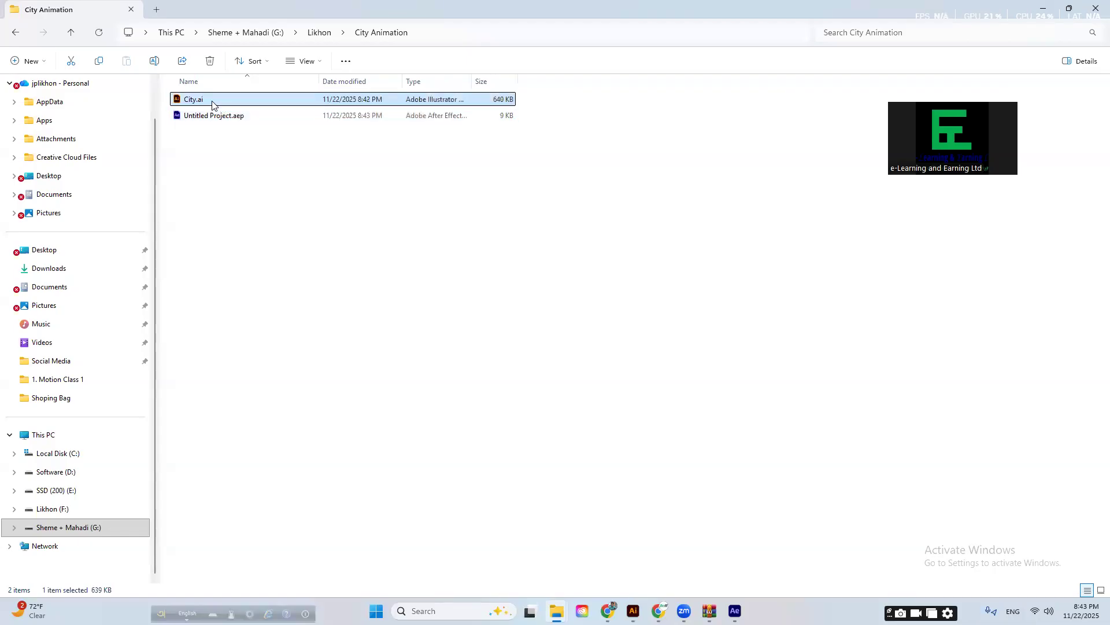
drag(210, 101, 78, 254)
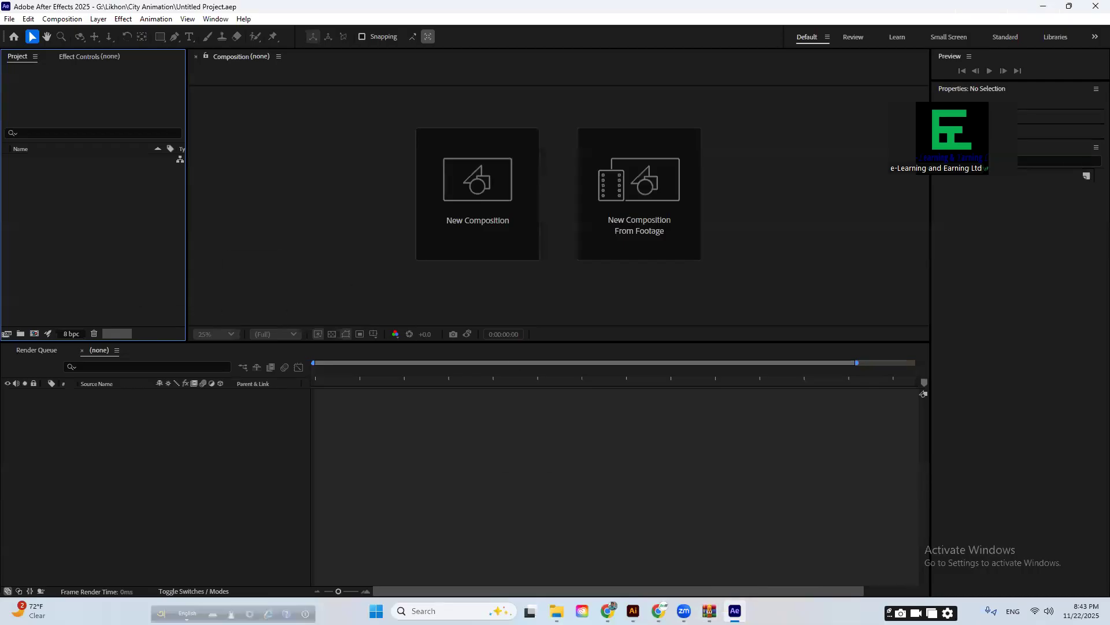
- Create a composition named Comp 1 at 1920x1080, 30 fps, 5 seconds long, with a white background
click(479, 205)
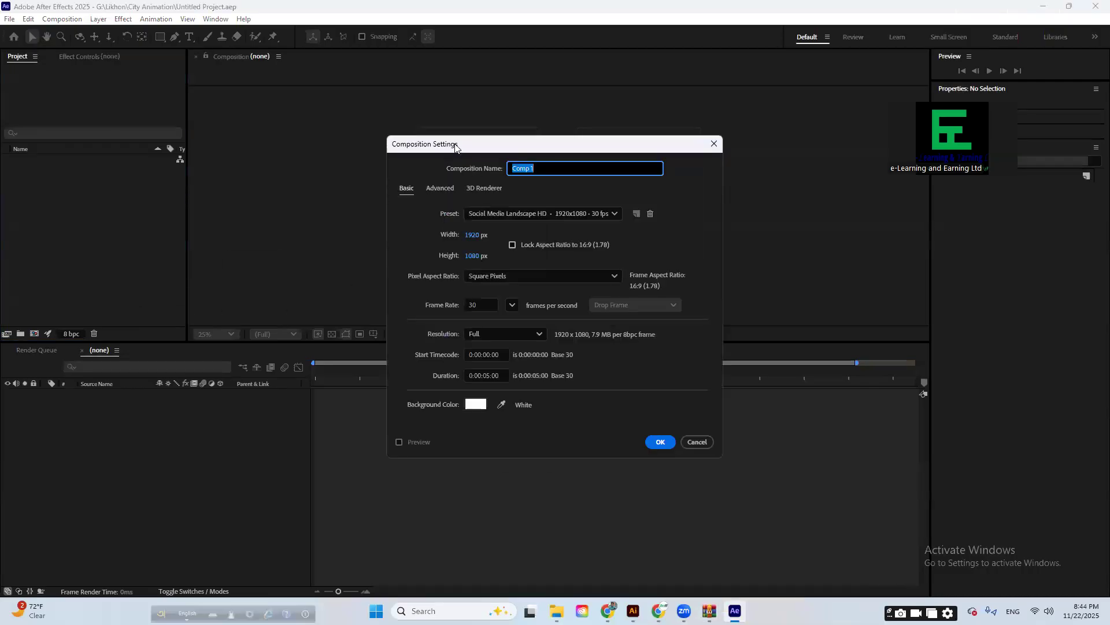
drag(570, 146, 677, 145)
click(764, 443)
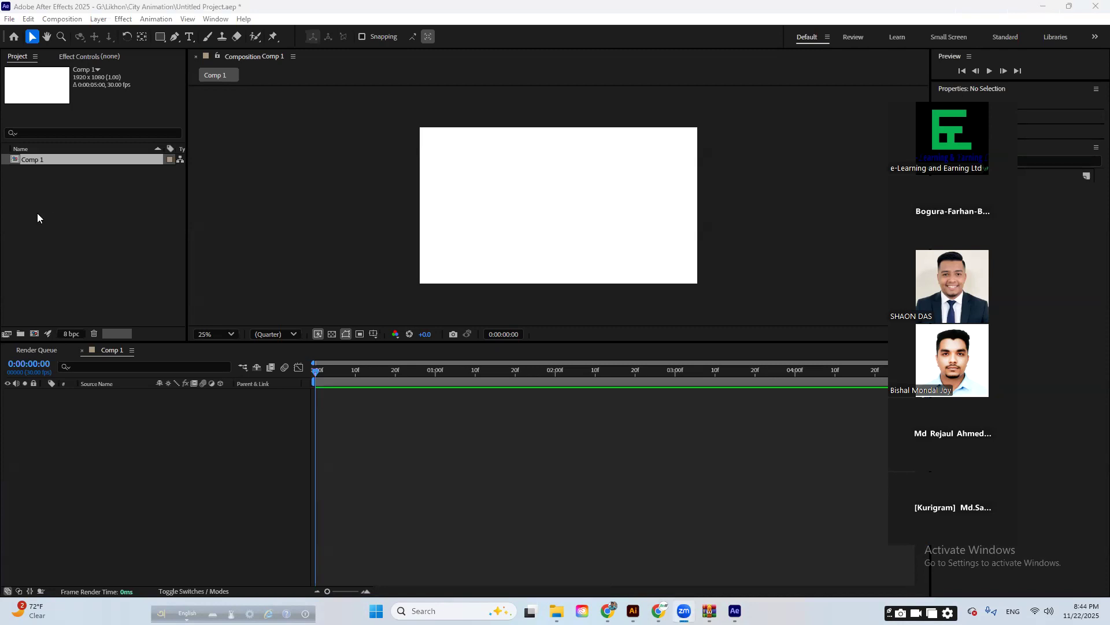
- Import City.ai from File Explorer into the After Effects project as a Composition with Layer Size footage dimensions
click(1045, 8)
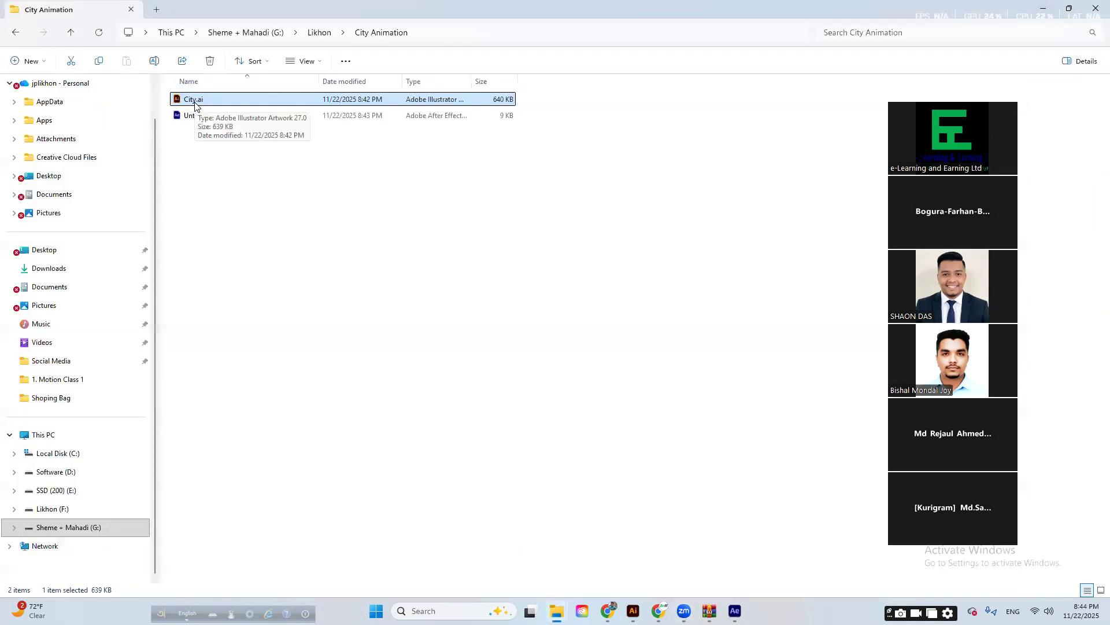
click(633, 610)
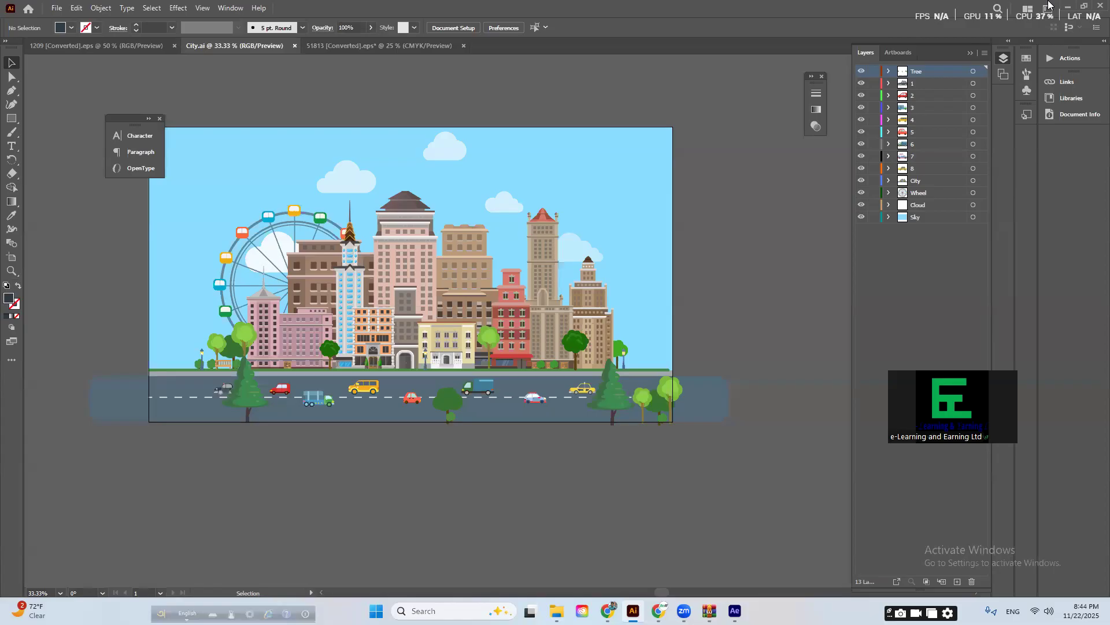
click(1068, 7)
drag(197, 97, 65, 219)
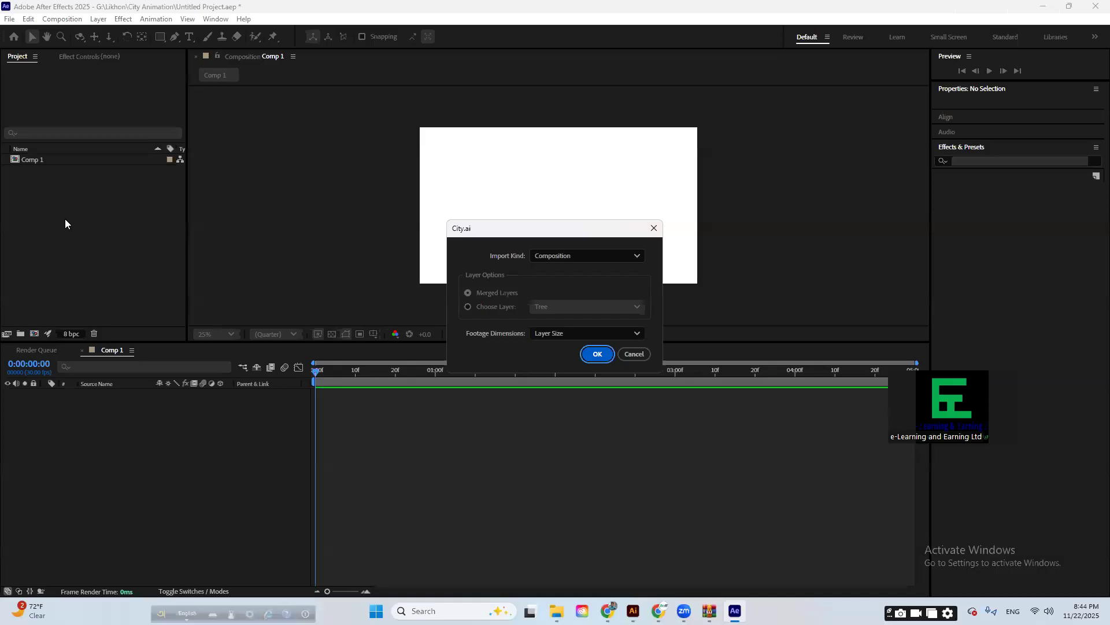
click(580, 258)
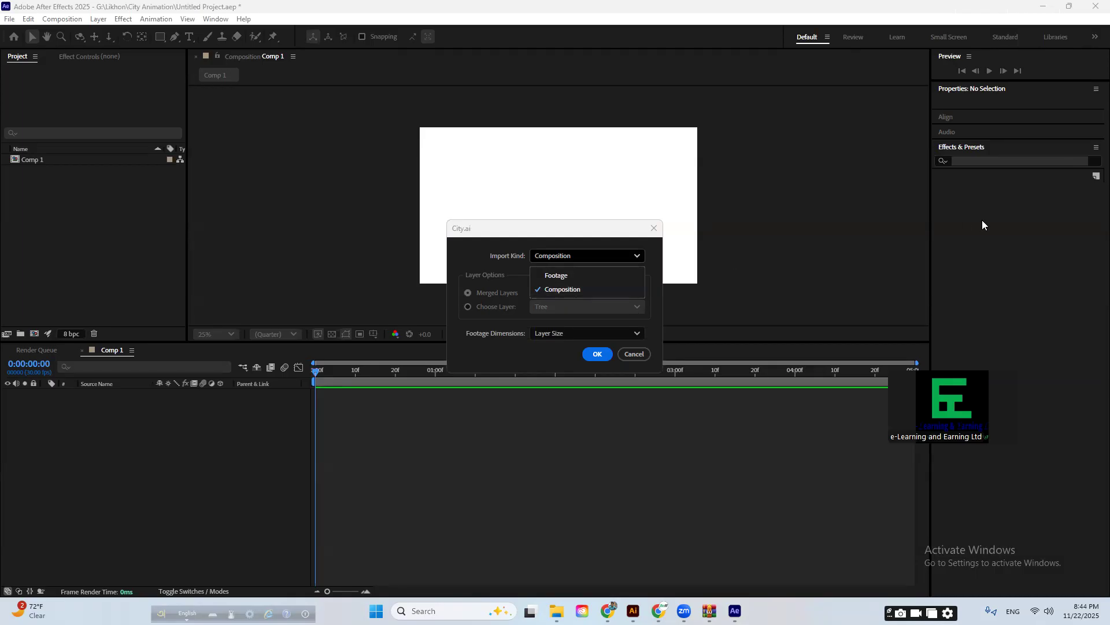
click(573, 290)
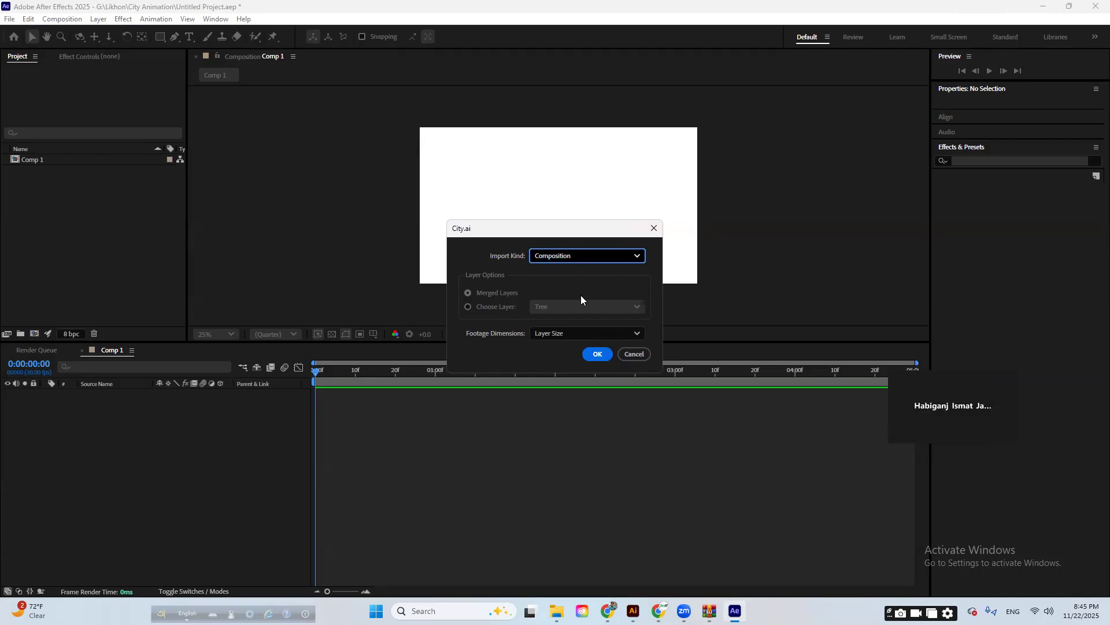
click(604, 354)
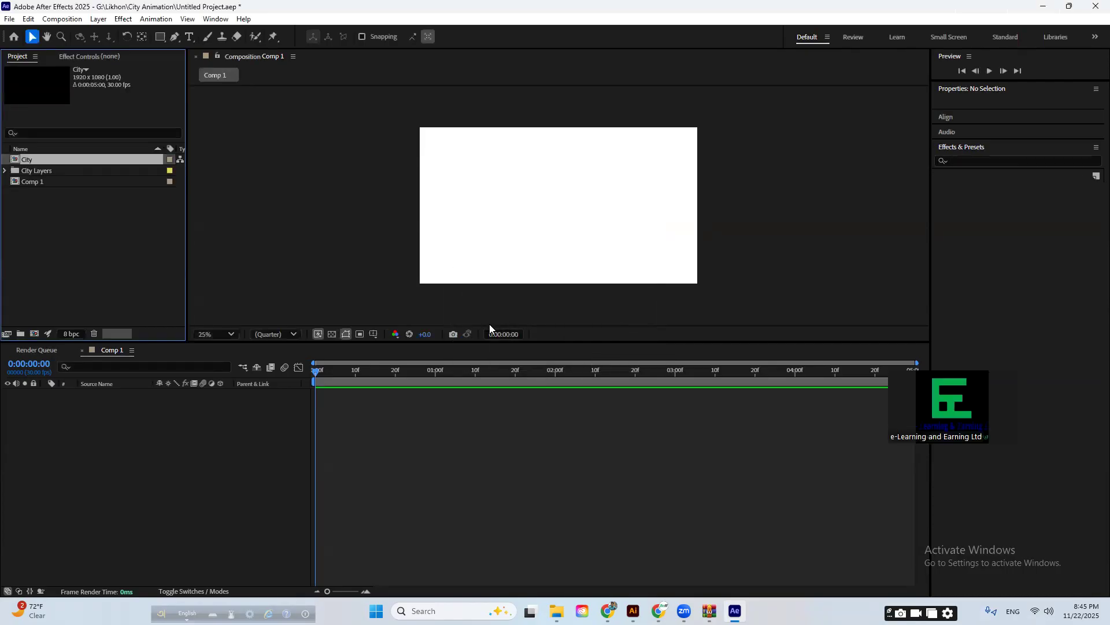
- Open the City composition and examine its individual layers, from Tree and the numbered layers to City, Cloud and Sky
double_click(44, 160)
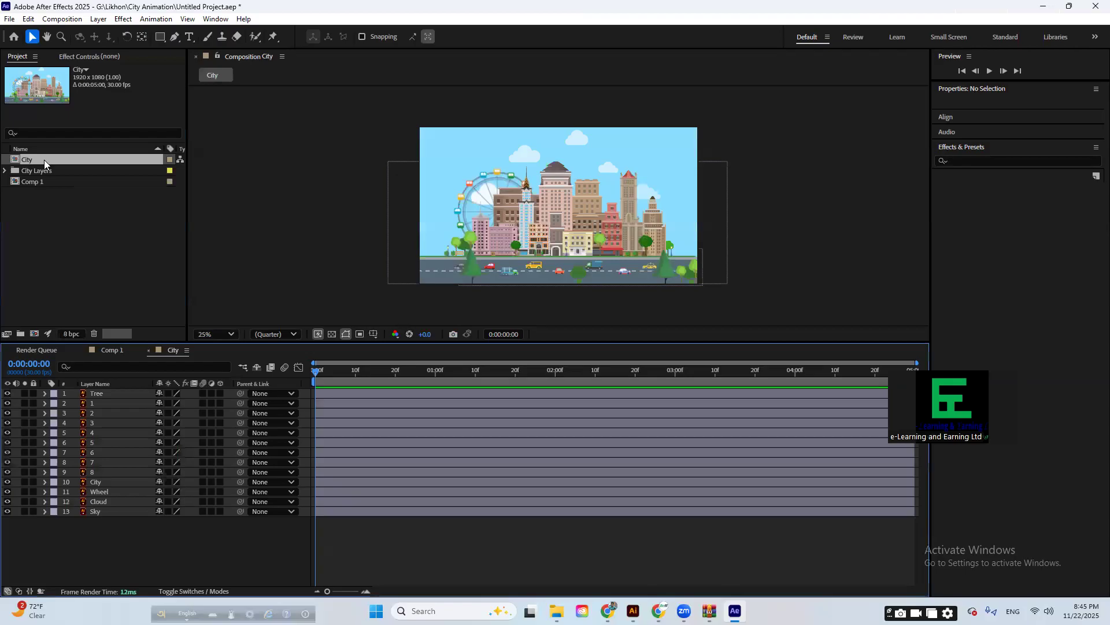
click(133, 394)
click(115, 414)
click(113, 442)
click(110, 462)
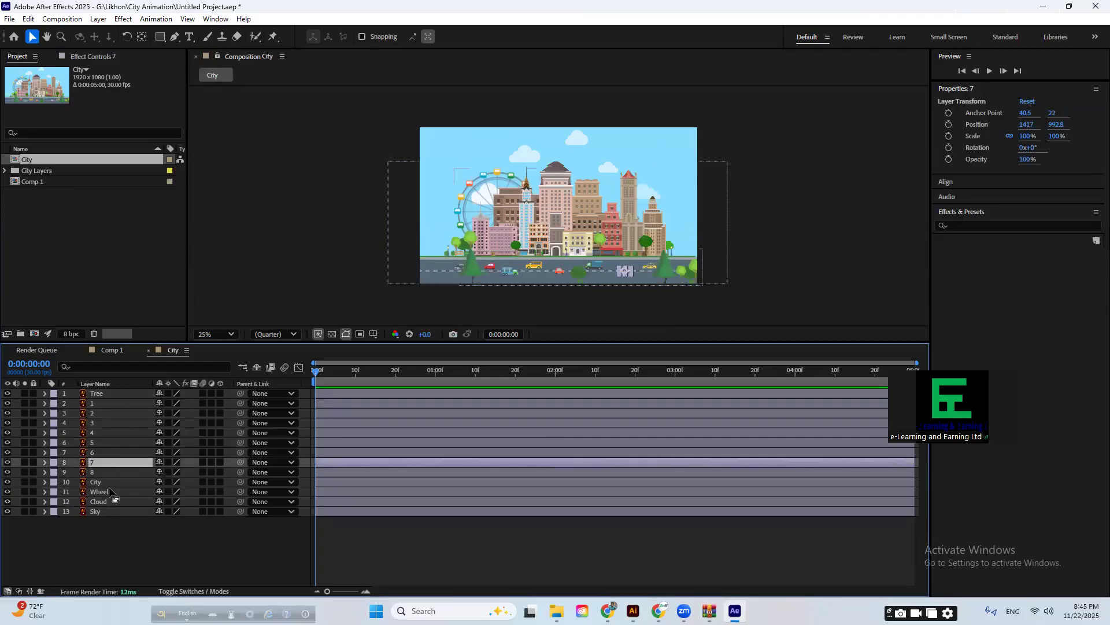
click(111, 472)
click(111, 482)
click(114, 501)
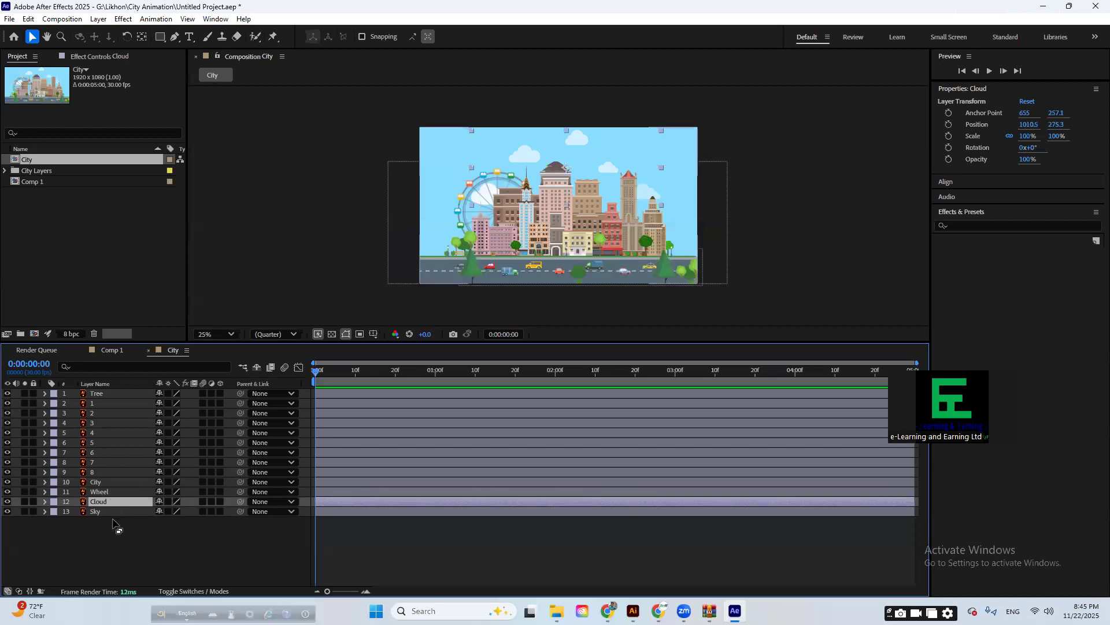
click(123, 512)
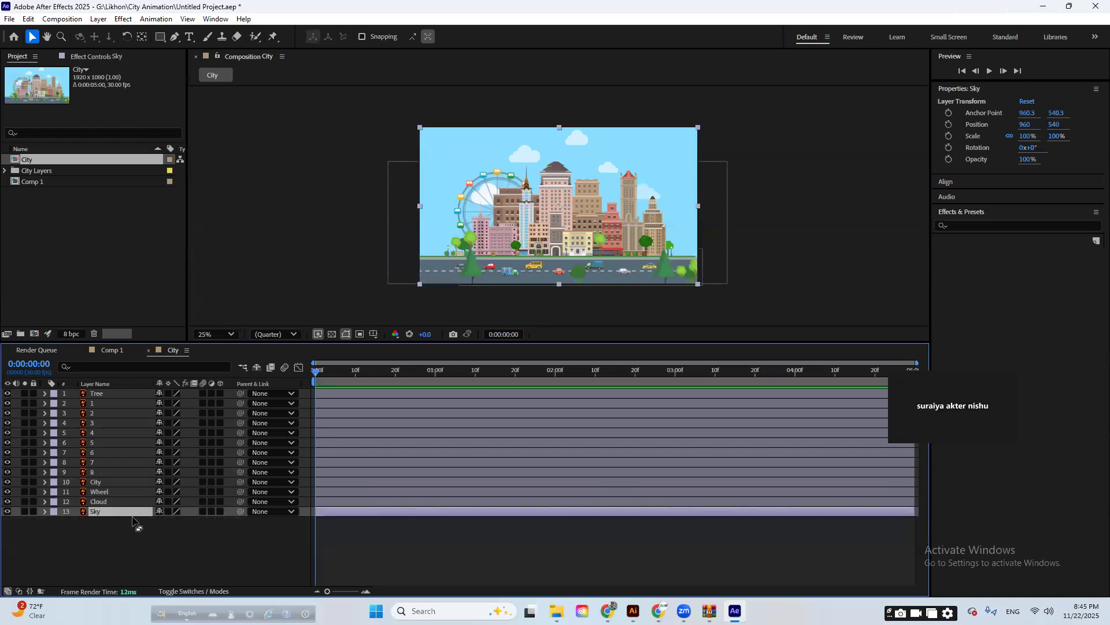
- Delete the imported City composition and the City Layers folder from the project
click(74, 229)
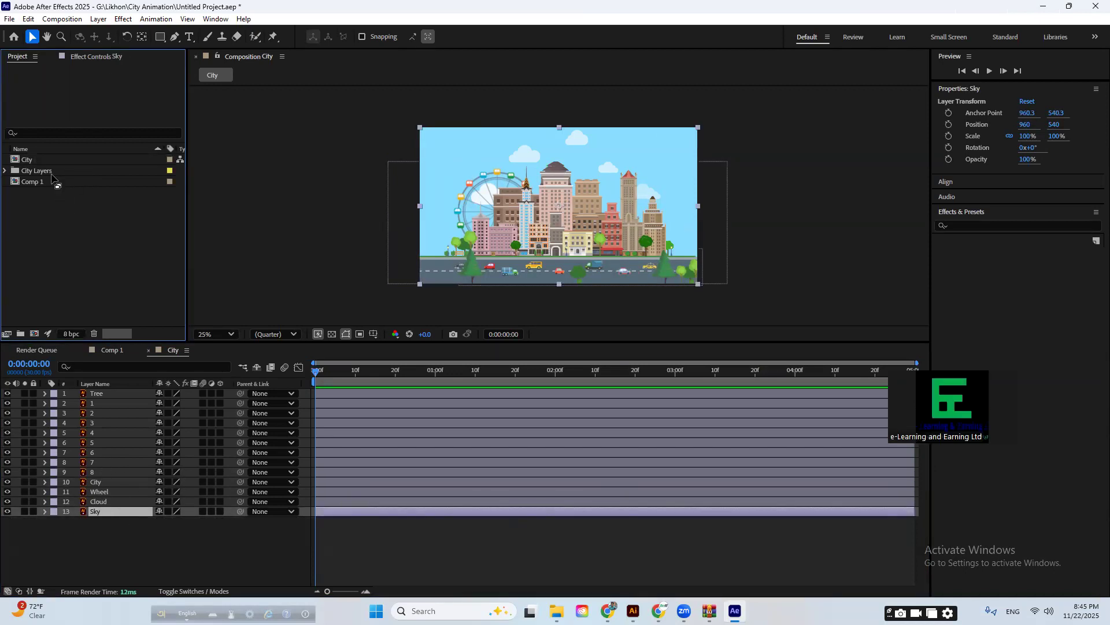
click(52, 172)
shift+click(45, 161)
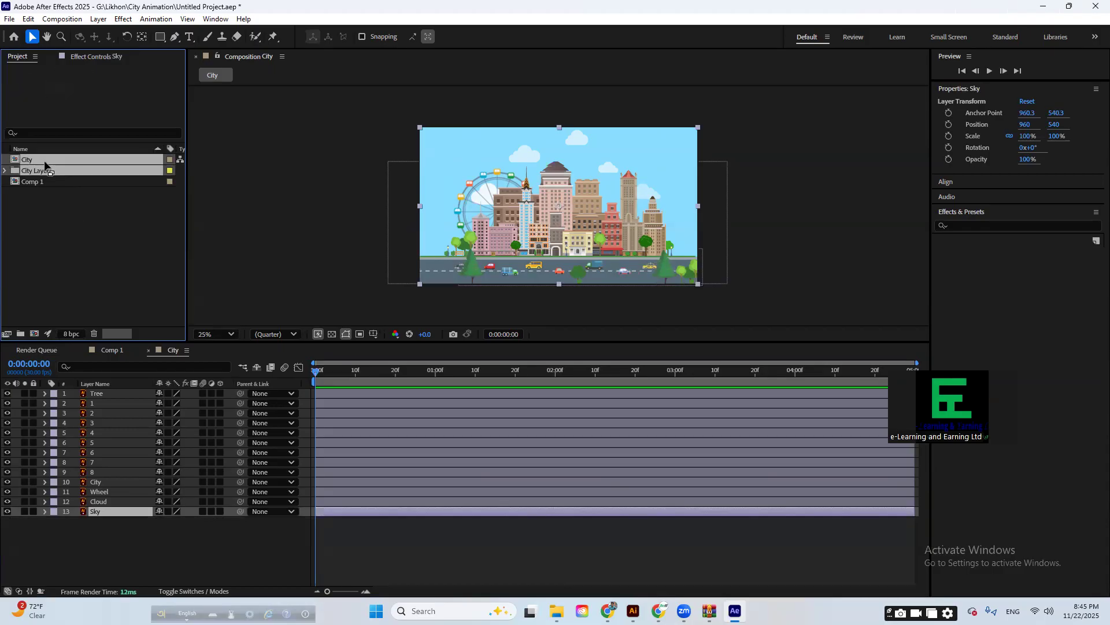
key(Delete)
click(620, 345)
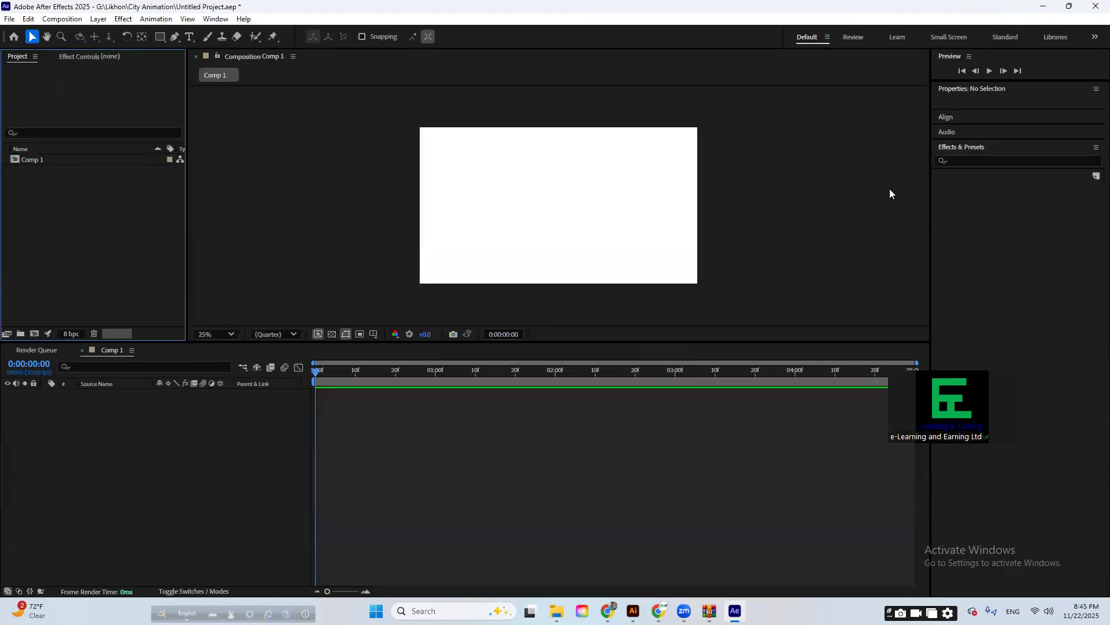
- Import City.ai from the City Animation folder into the After Effects project again, as a Composition with Layer Size footage dimensions
click(1043, 6)
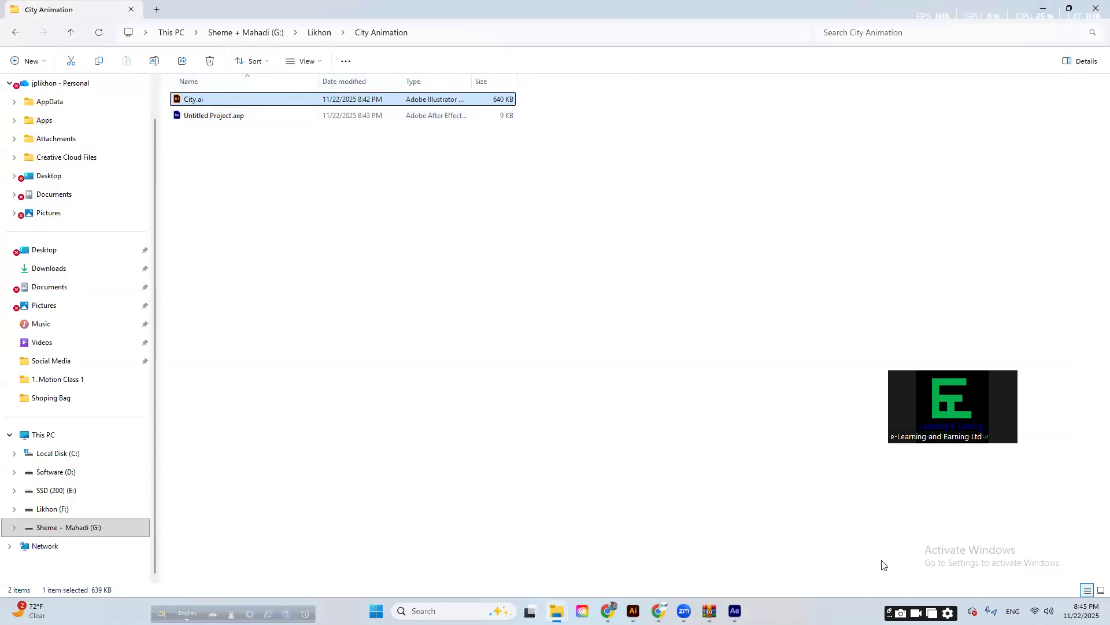
click(633, 610)
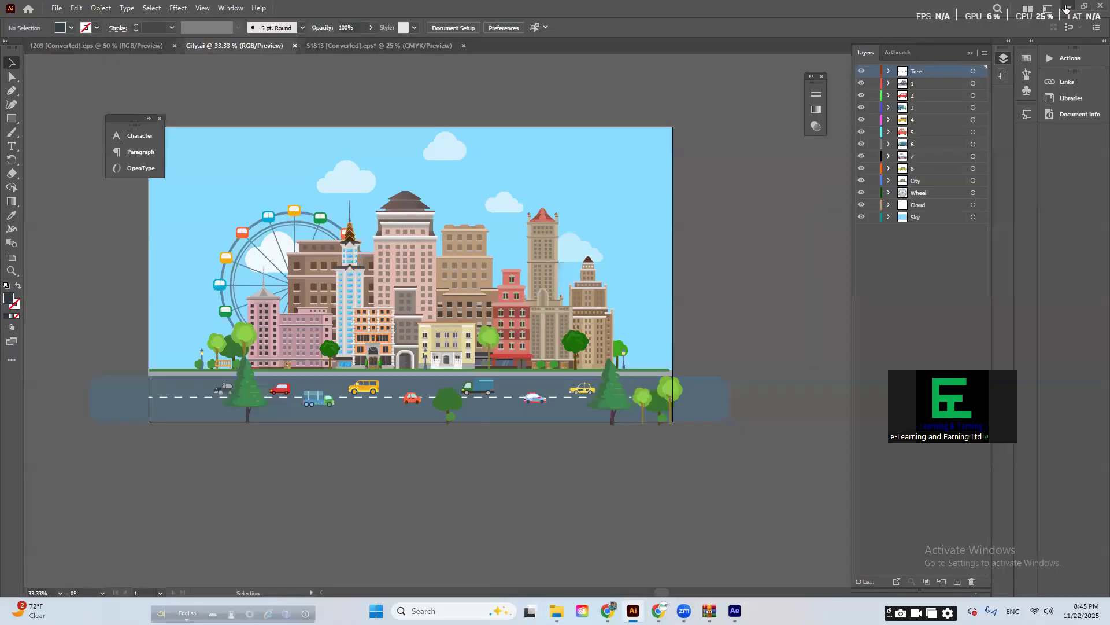
click(1042, 6)
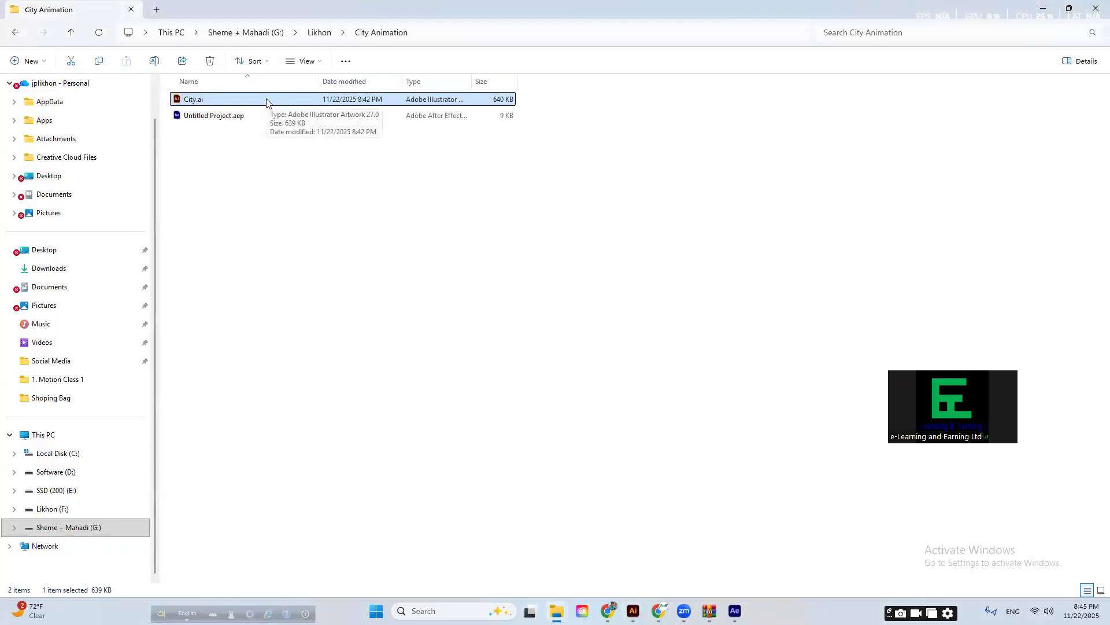
click(1101, 590)
drag(218, 92, 96, 261)
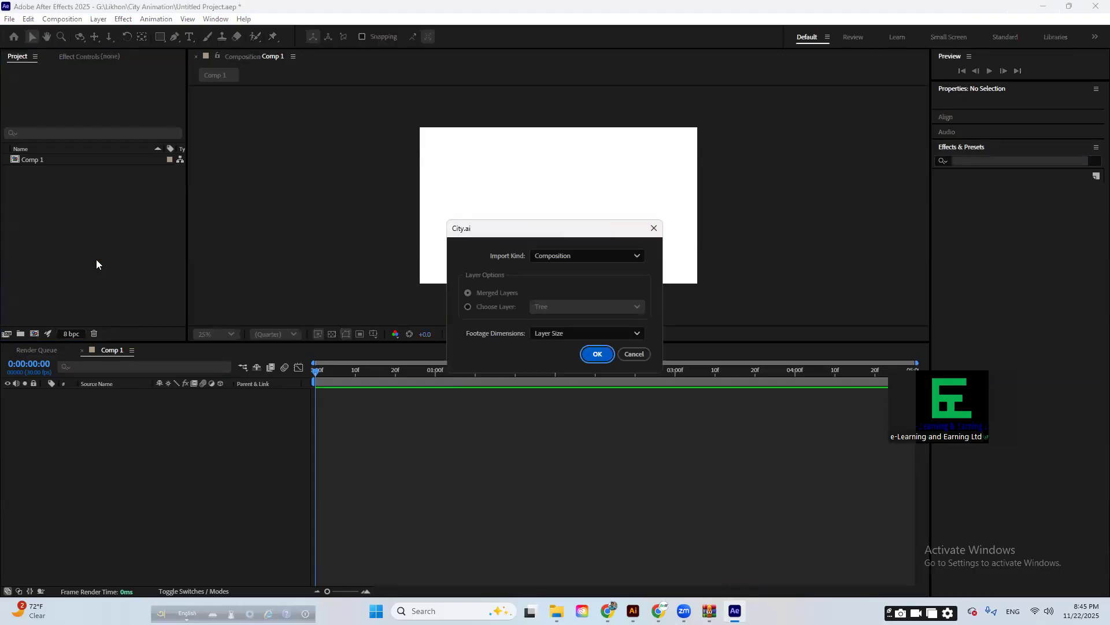
click(572, 257)
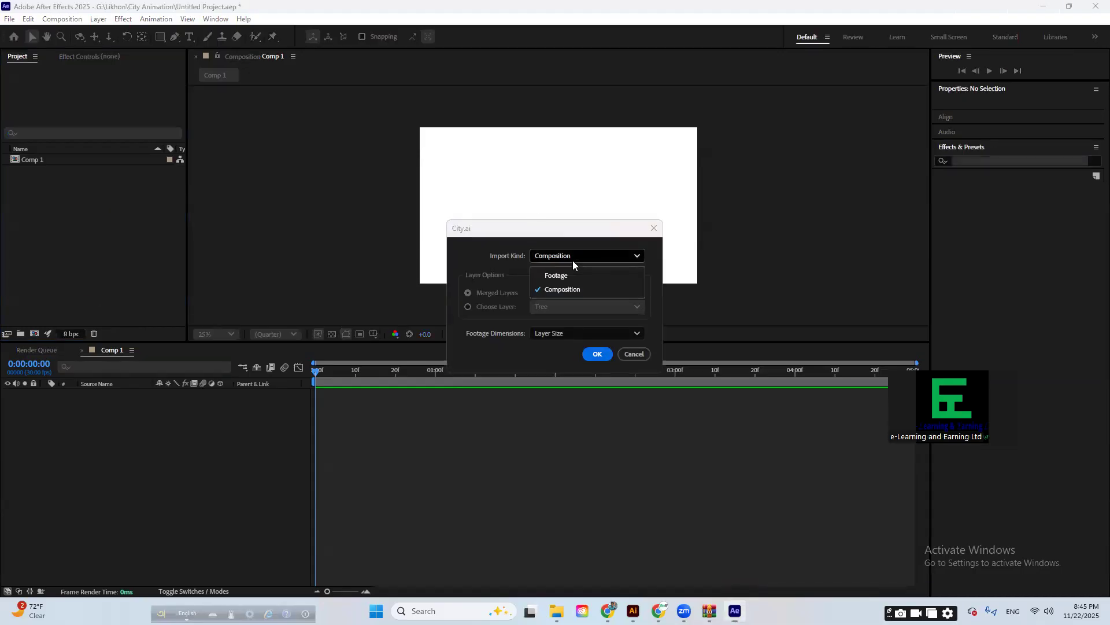
click(560, 277)
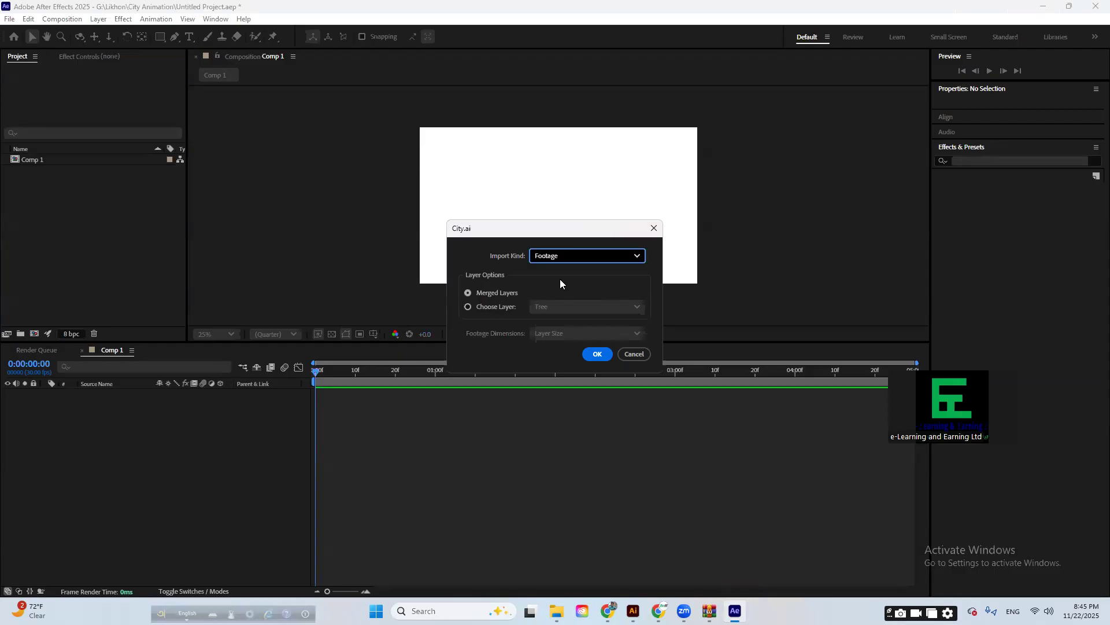
click(566, 256)
click(556, 290)
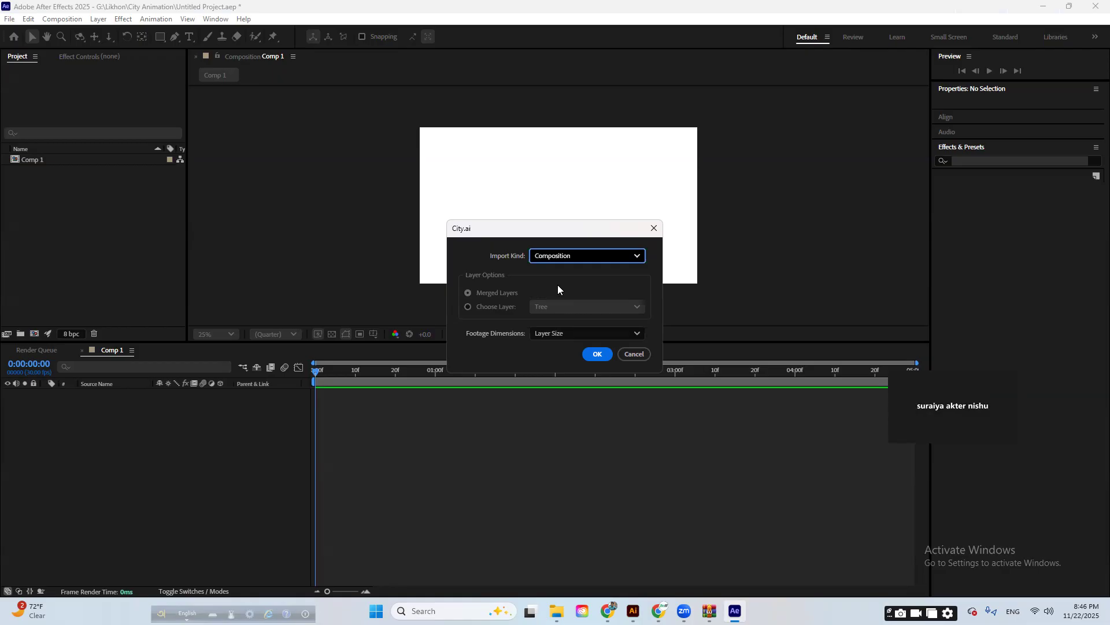
click(597, 353)
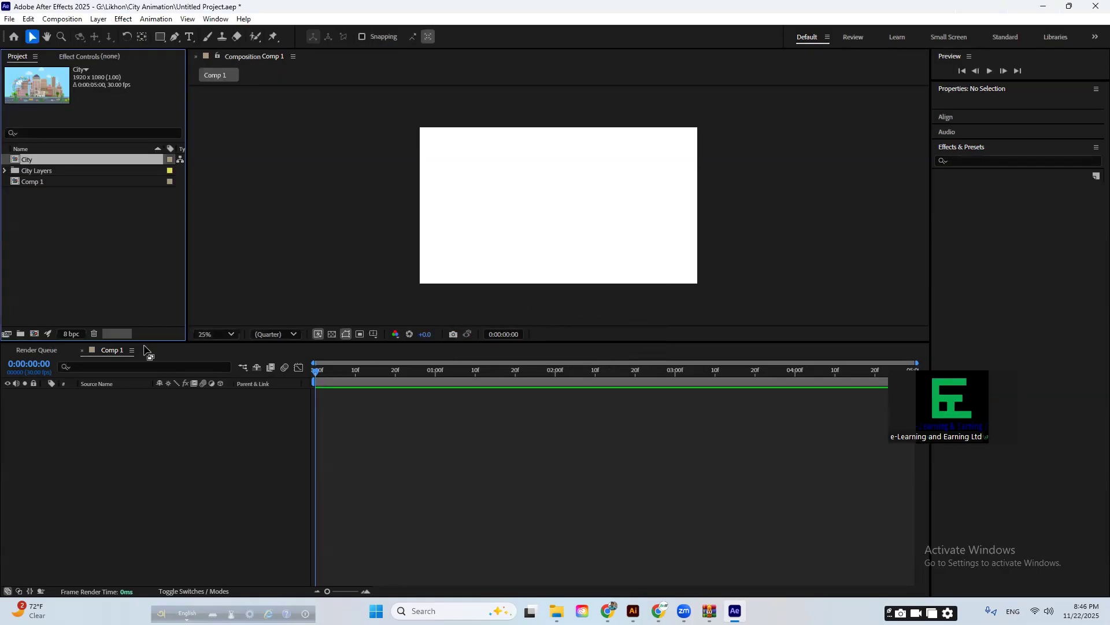
- Examine the individual footage items inside the City Layers folder, from 1/City.ai down to City/City.ai
click(5, 170)
scroll(68, 289, down, 1)
scroll(68, 288, up, 1)
click(54, 182)
key(Down)
key(Down)
key(Down)
key(Down)
key(Down)
key(Down)
key(Down)
key(Down)
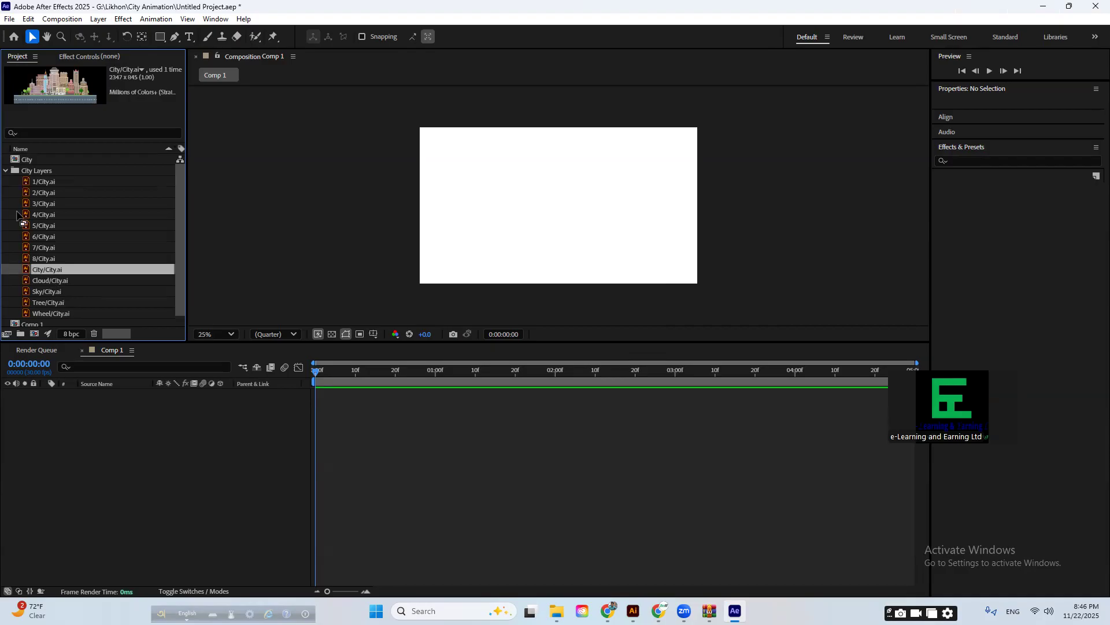
click(6, 171)
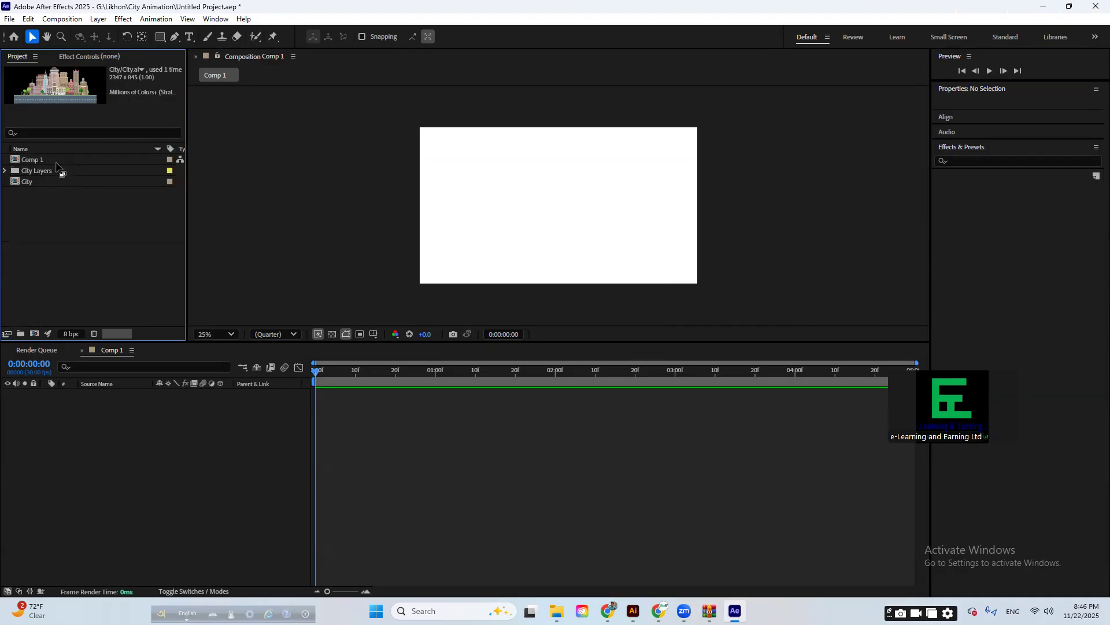
- Open the City composition from the project with its layers in the timeline
click(58, 162)
click(52, 181)
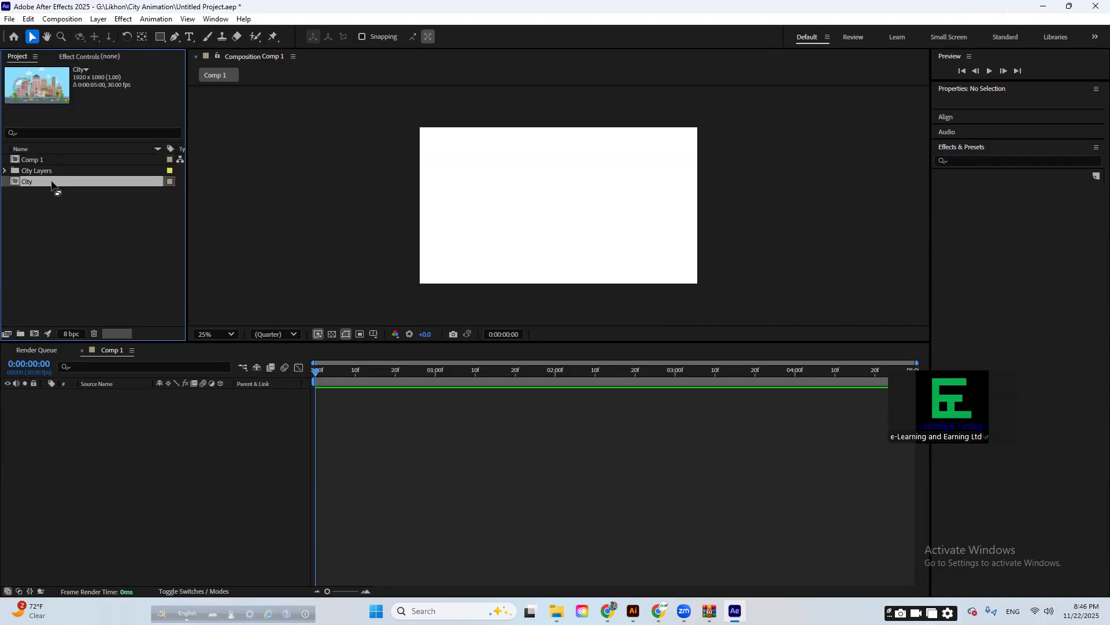
double_click(53, 182)
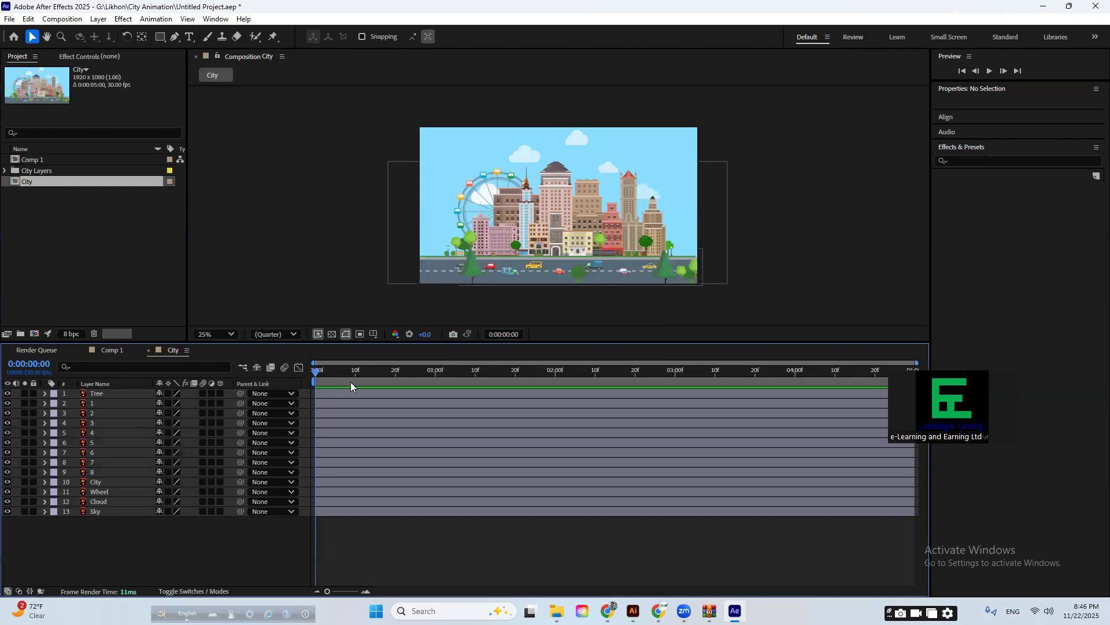
click(1041, 6)
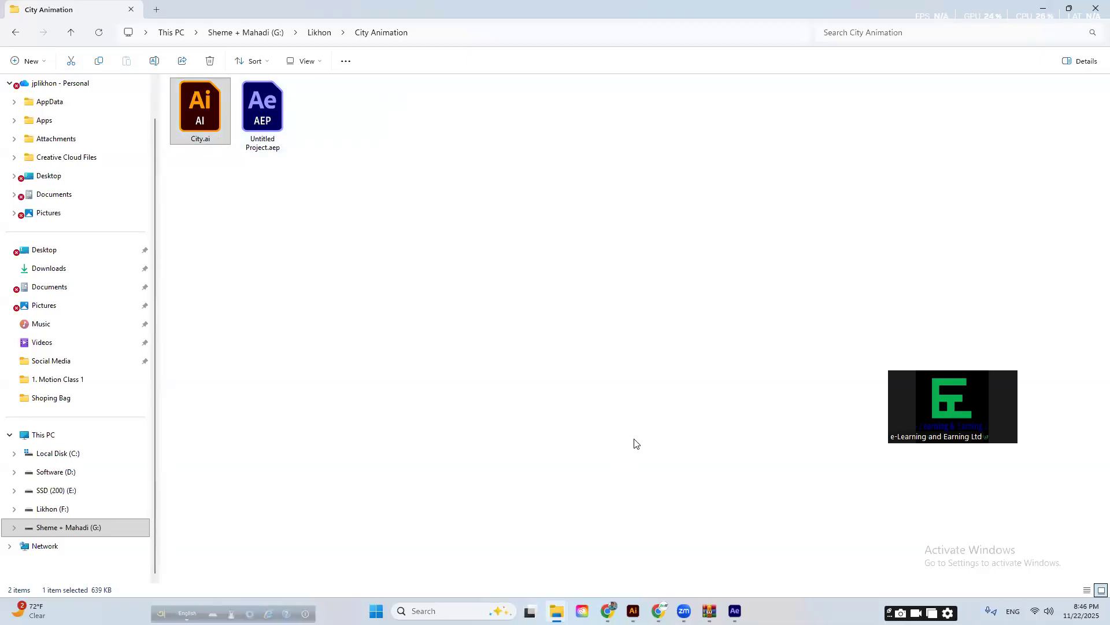
click(734, 611)
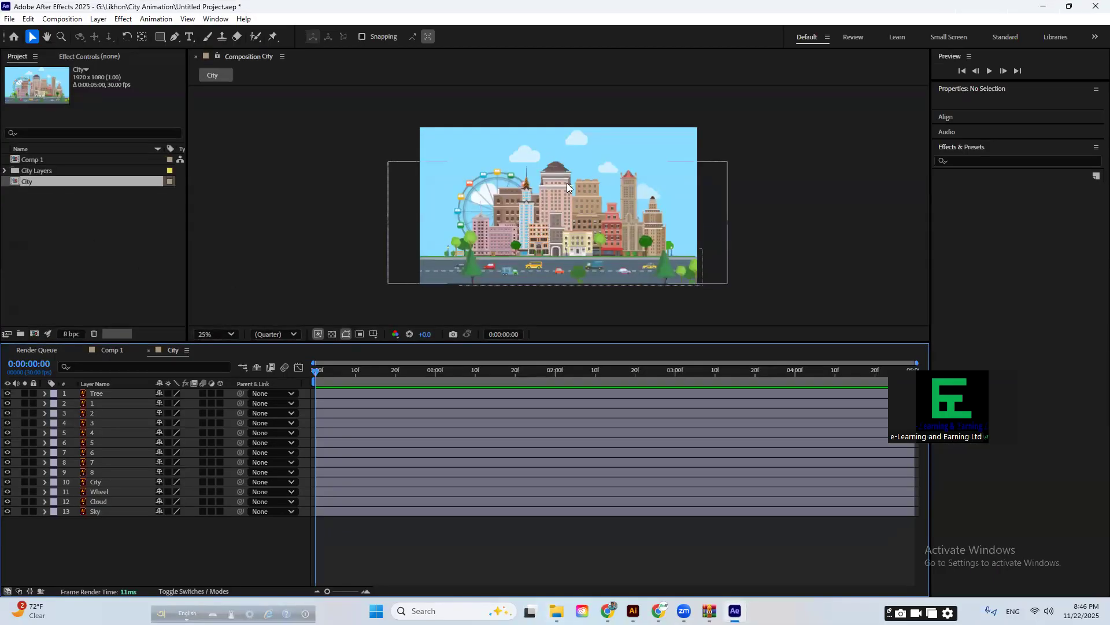
- Inspect the Tree layer and layer 1 of the City composition and compare them with City.ai in Illustrator
click(120, 395)
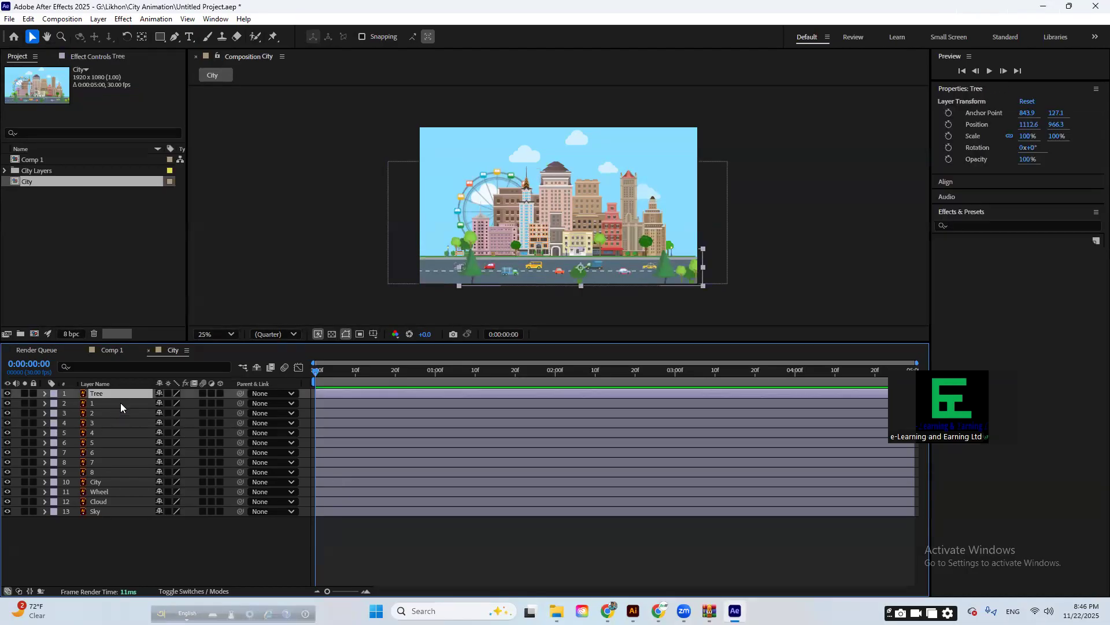
click(121, 403)
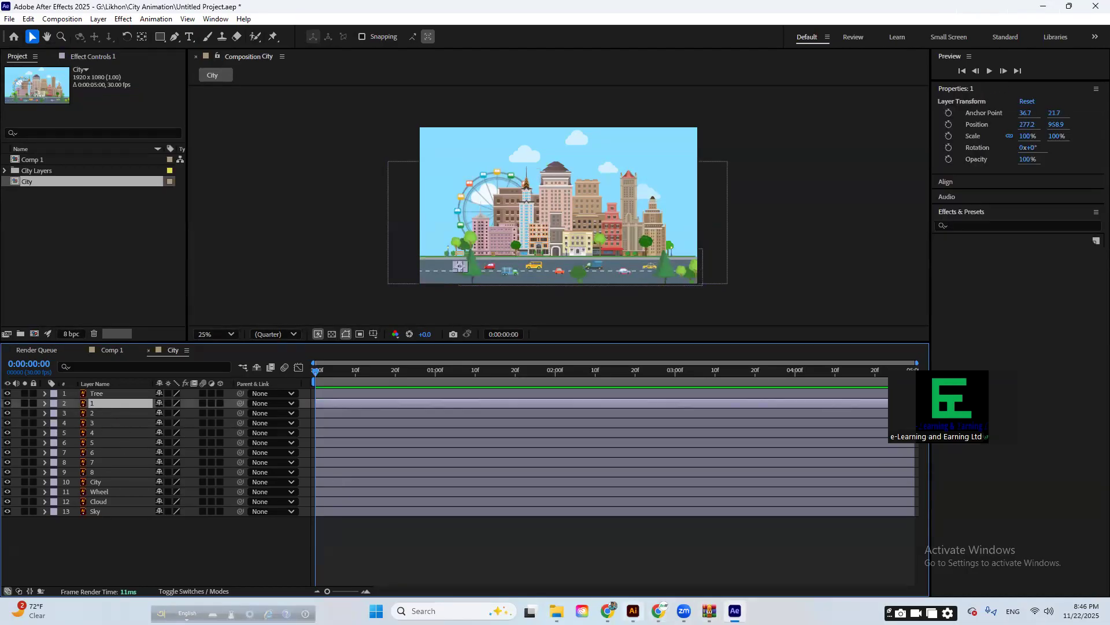
click(634, 610)
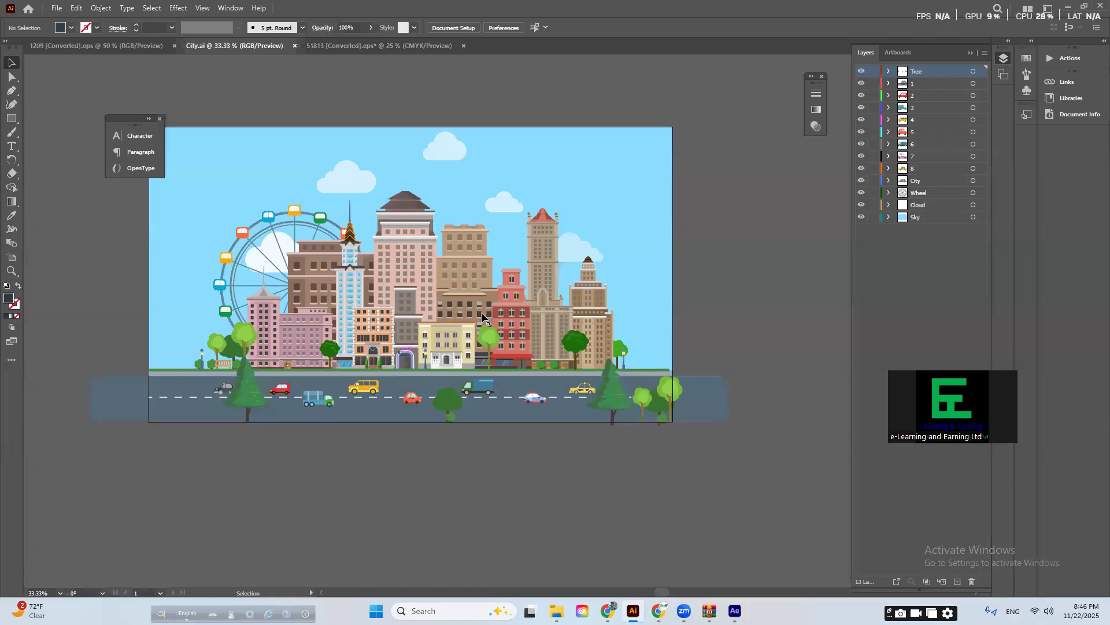
click(1045, 5)
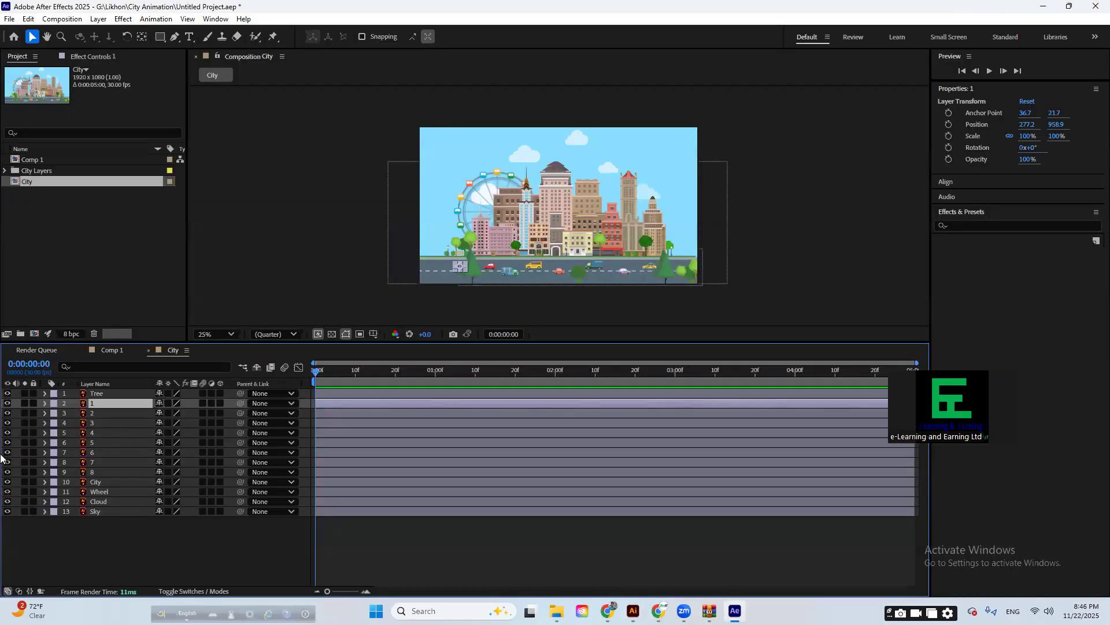
- Switch to Illustrator, fill the roof sections of the tall pink building with red ff0000, and save City.ai
click(633, 611)
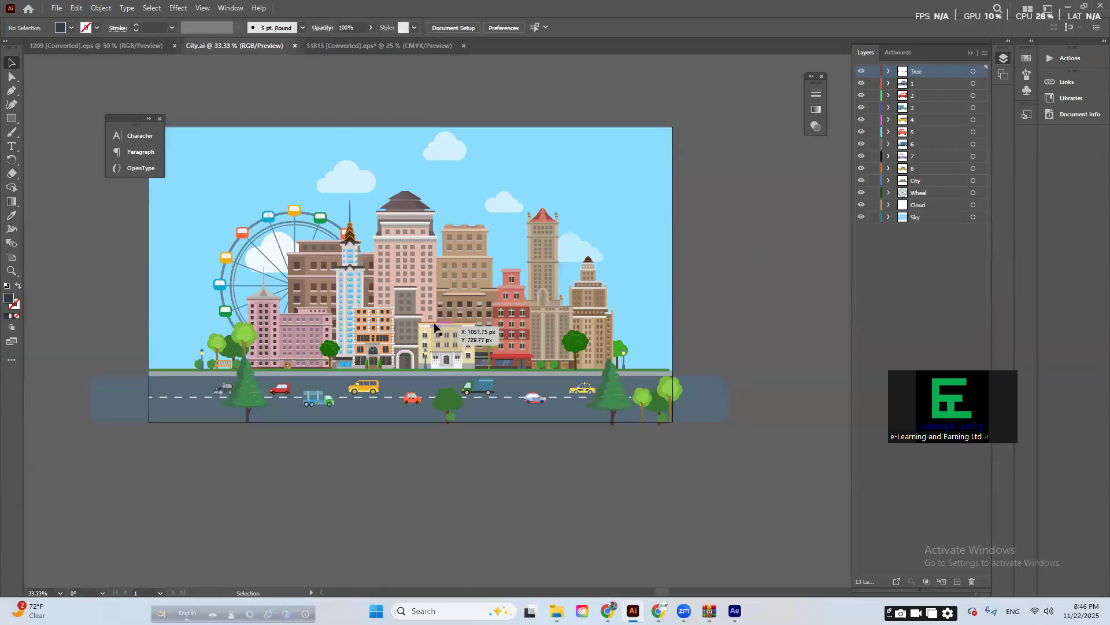
scroll(424, 207, up, 2)
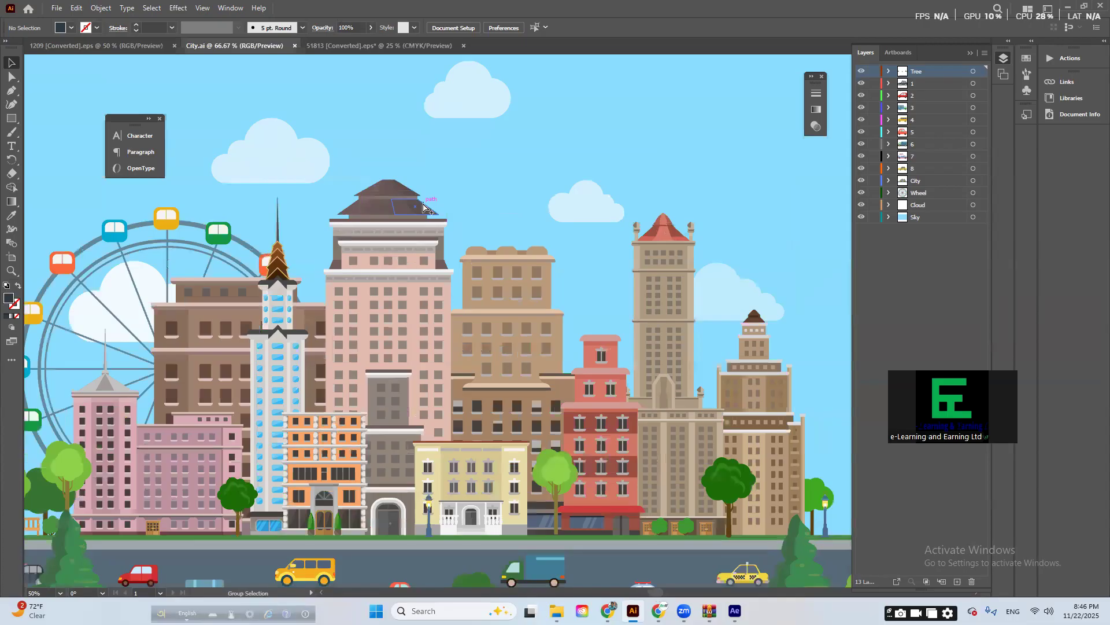
scroll(424, 207, up, 1)
click(11, 77)
click(370, 178)
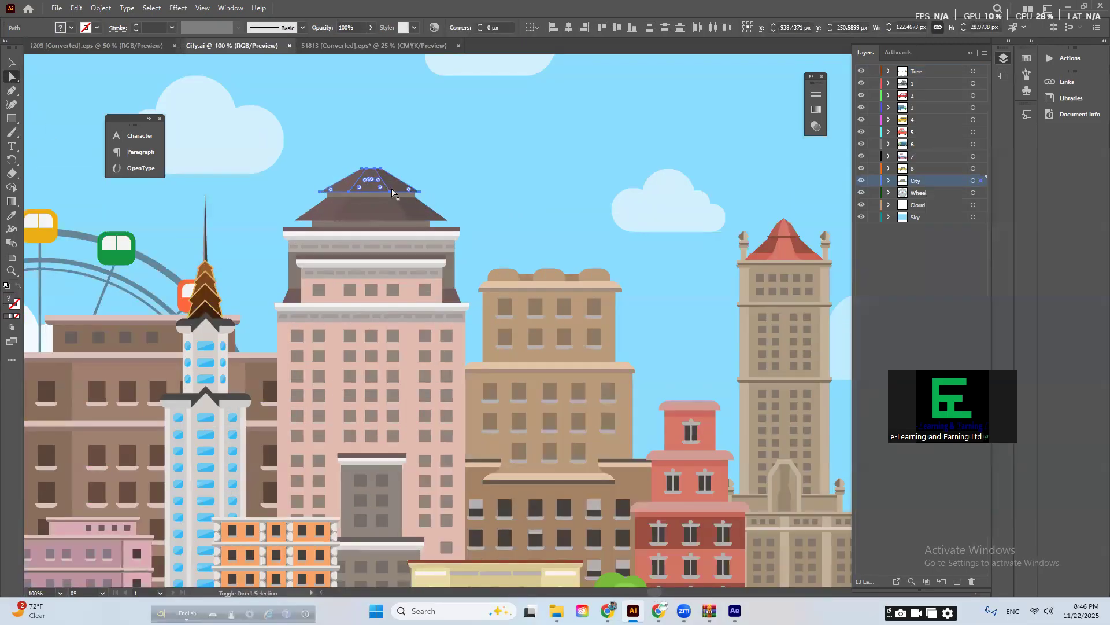
shift+click(405, 212)
double_click(9, 299)
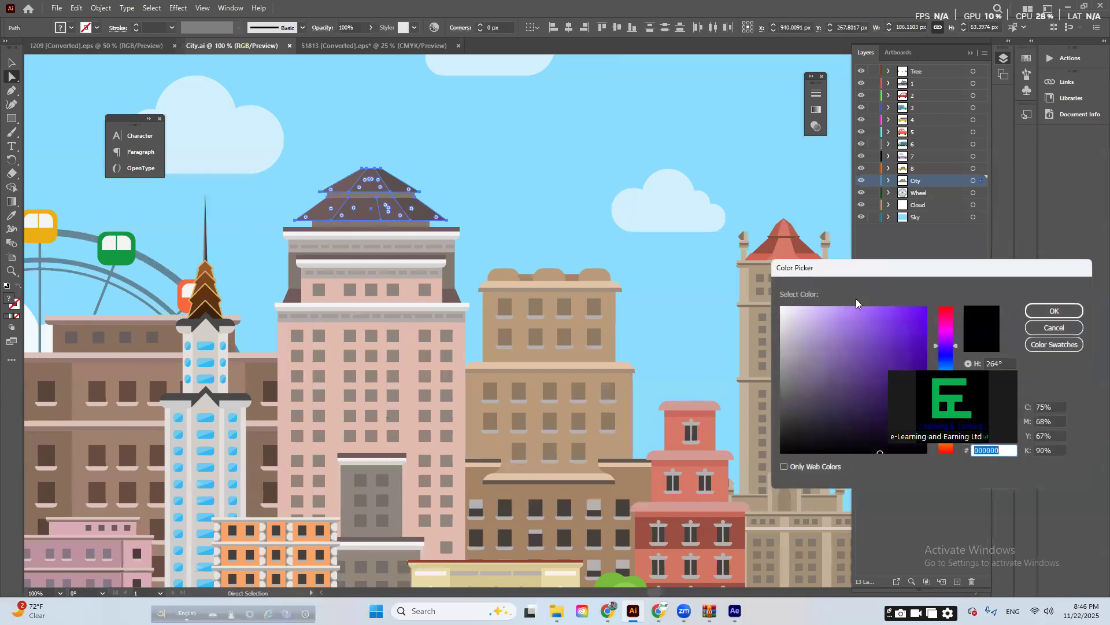
mouse_move(944, 335)
mouse_down()
mouse_move(954, 305)
mouse_move(944, 282)
mouse_up()
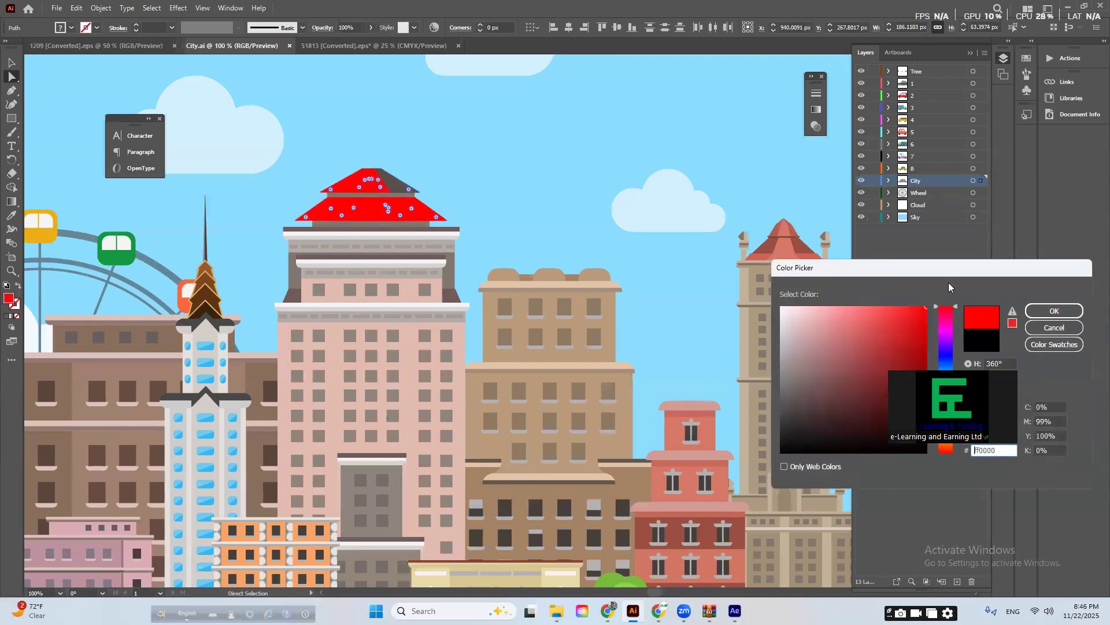
click(1055, 310)
scroll(459, 214, down, 2)
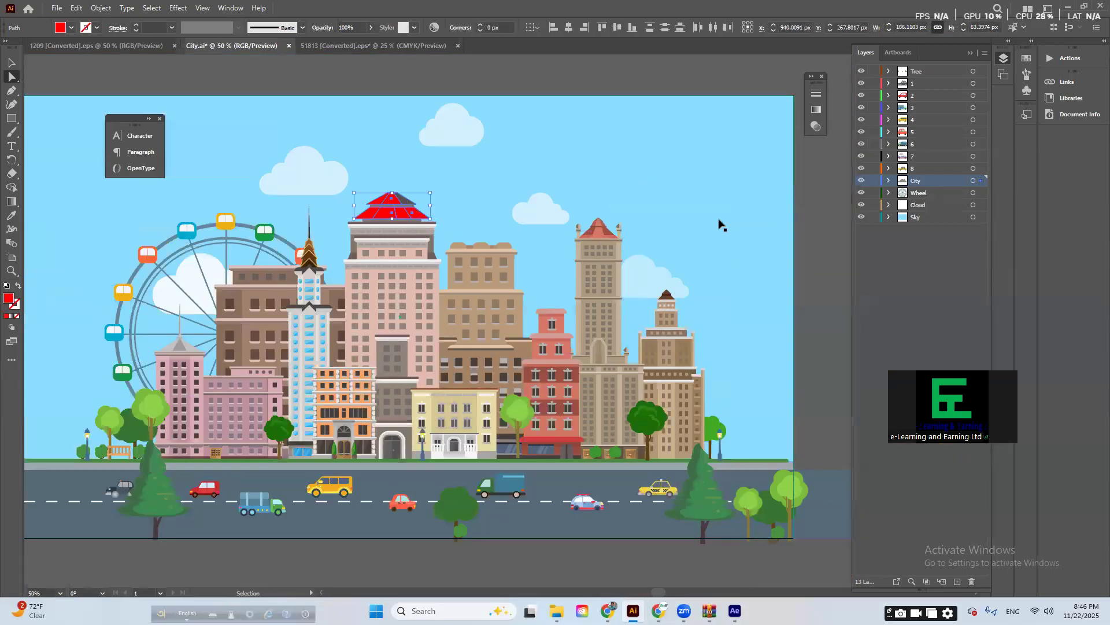
key(a)
key(ctrl+s)
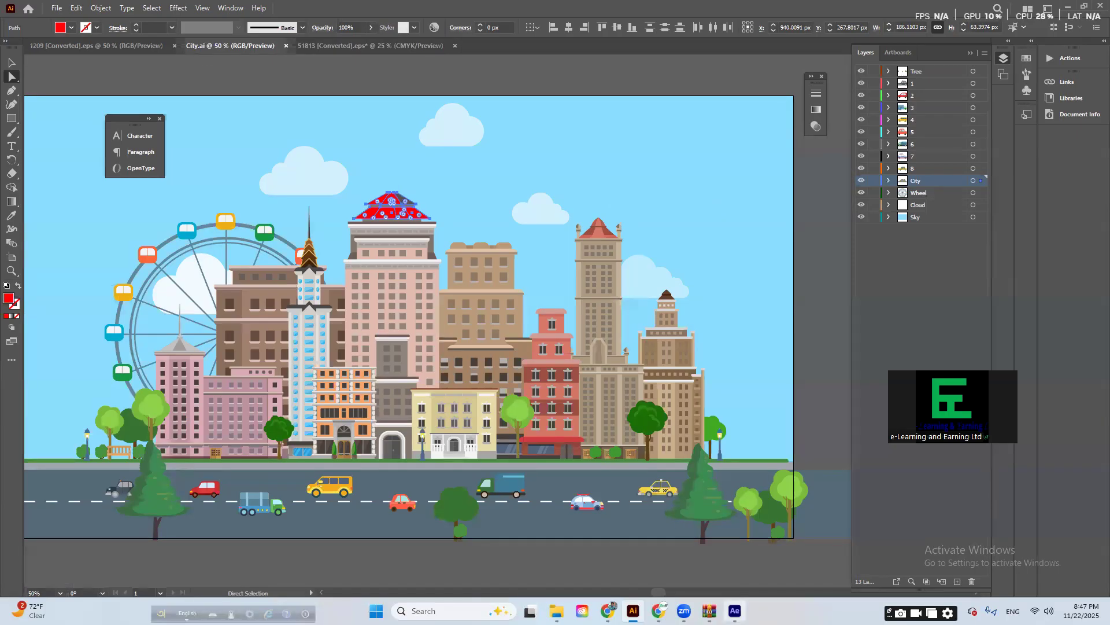
- Switch to After Effects and check the tall pink building's roof in the City composition at 0:00:00:29
click(734, 611)
drag(476, 376, 431, 370)
scroll(568, 168, up, 8)
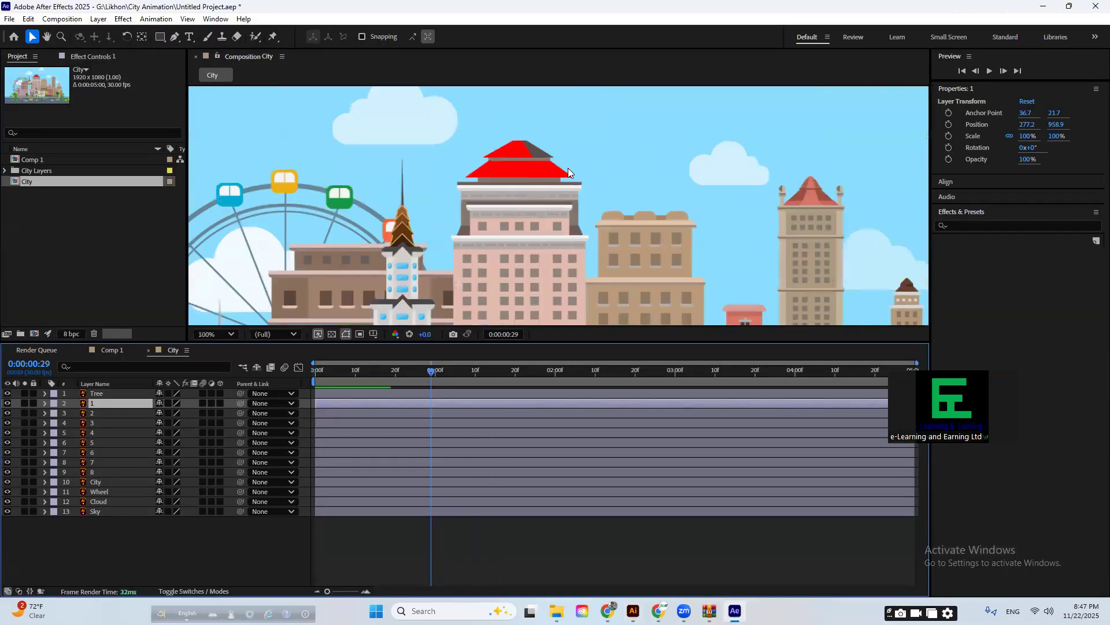
scroll(531, 168, down, 5)
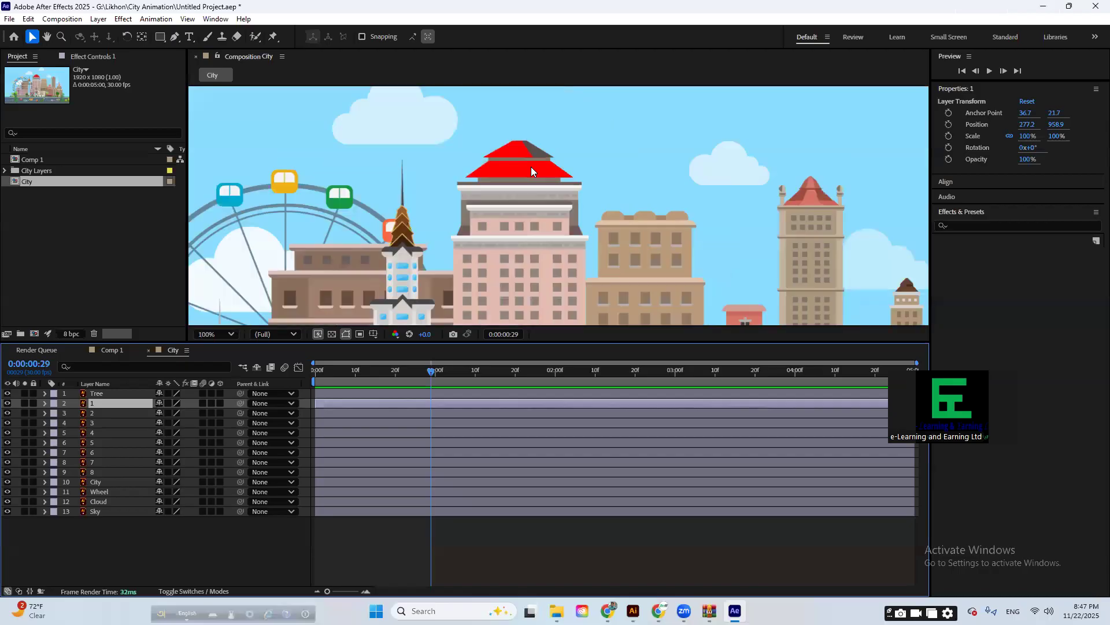
scroll(531, 168, up, 1)
scroll(531, 168, up, 2)
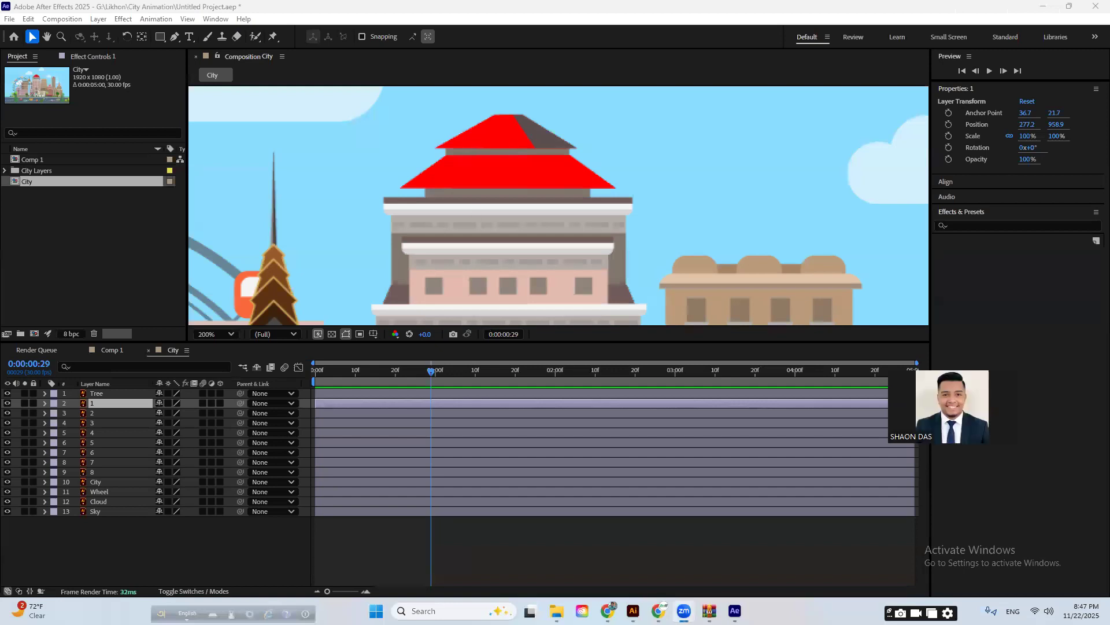
- Return to Illustrator and undo the red fill on the tall building's roof
key(alt+Tab)
key(ctrl+z)
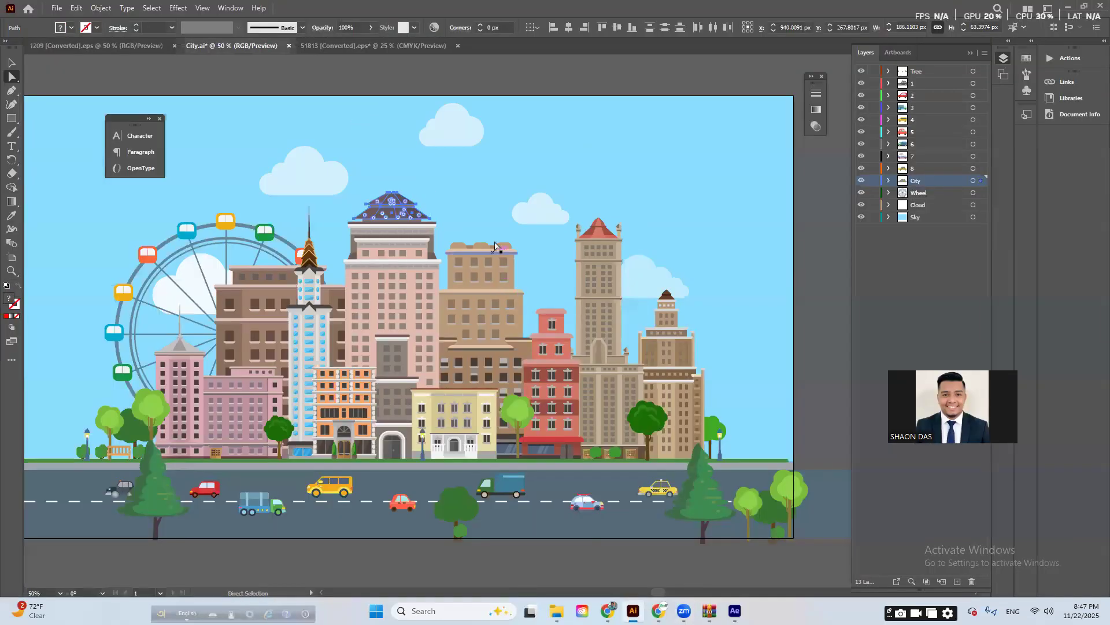
- Recolour the yellow van's body on layer 4 with the pinkish red e8345b
scroll(339, 513, up, 5)
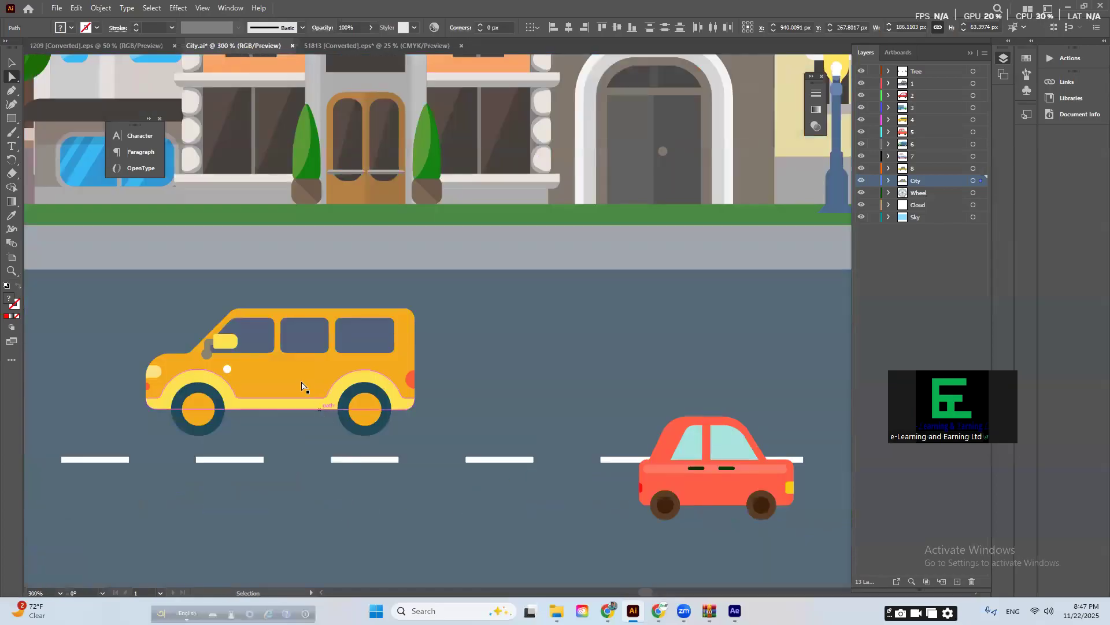
click(249, 376)
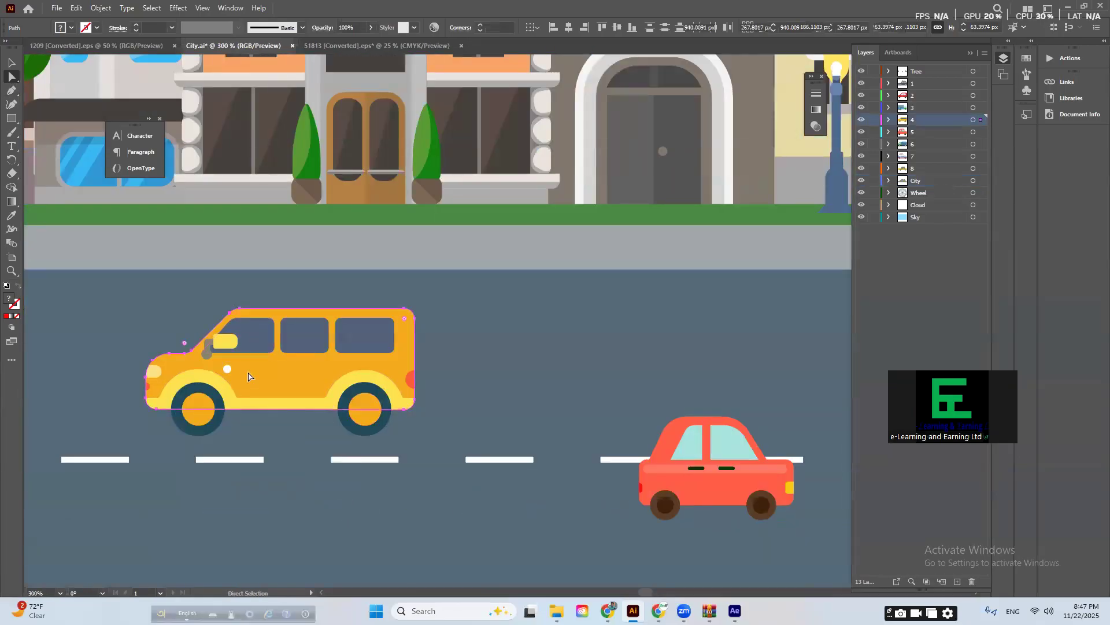
double_click(8, 298)
drag(942, 325, 946, 313)
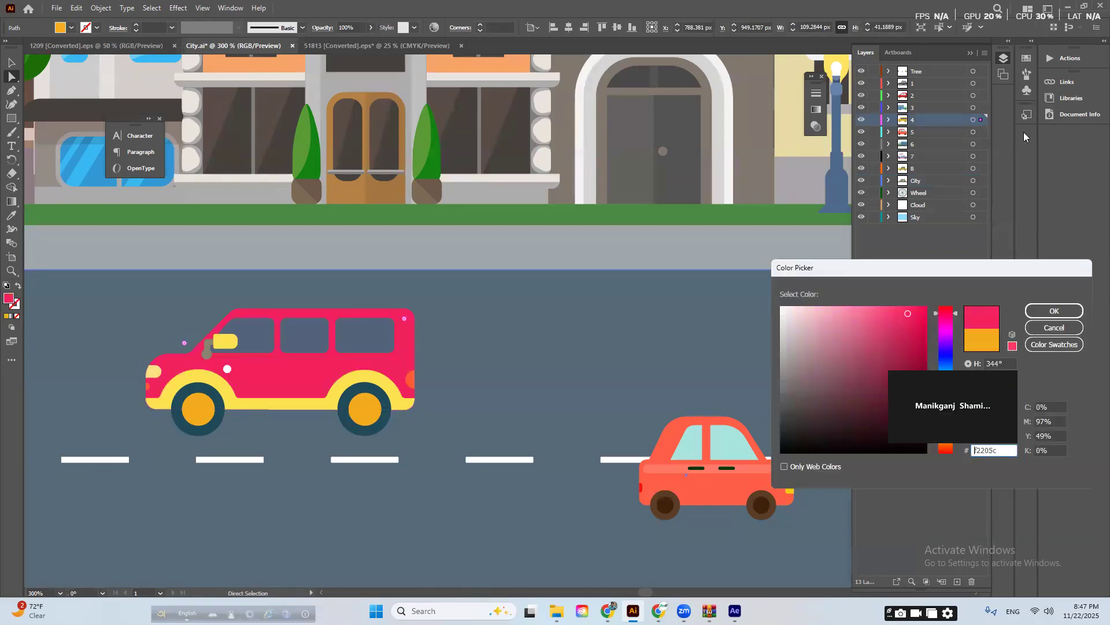
mouse_move(914, 374)
mouse_down()
mouse_move(946, 356)
mouse_move(946, 312)
mouse_up()
drag(894, 354, 895, 318)
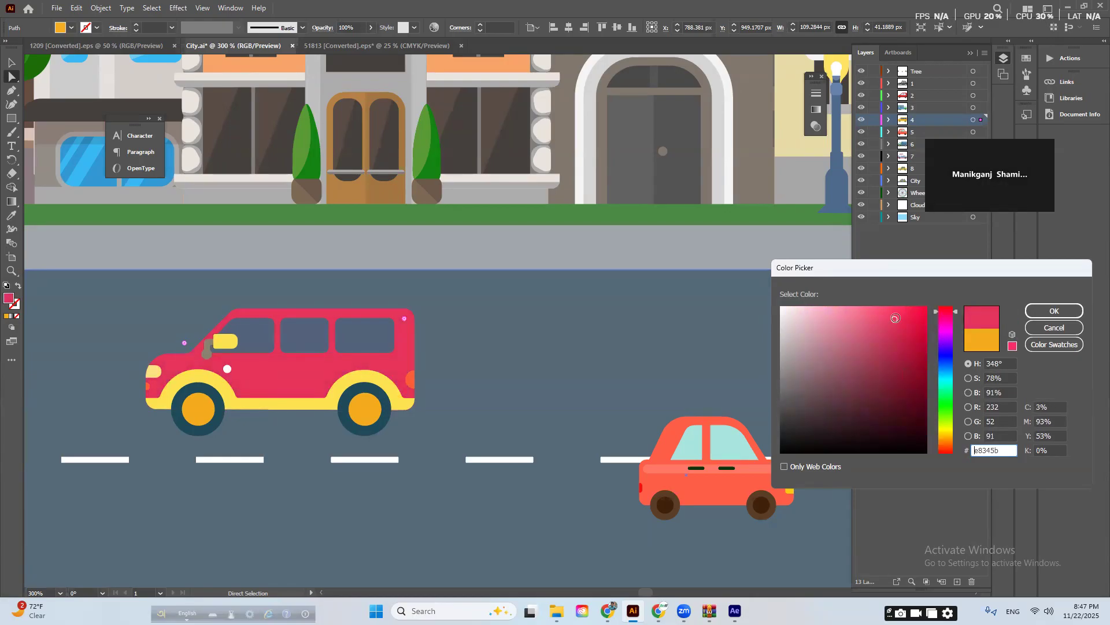
click(1054, 310)
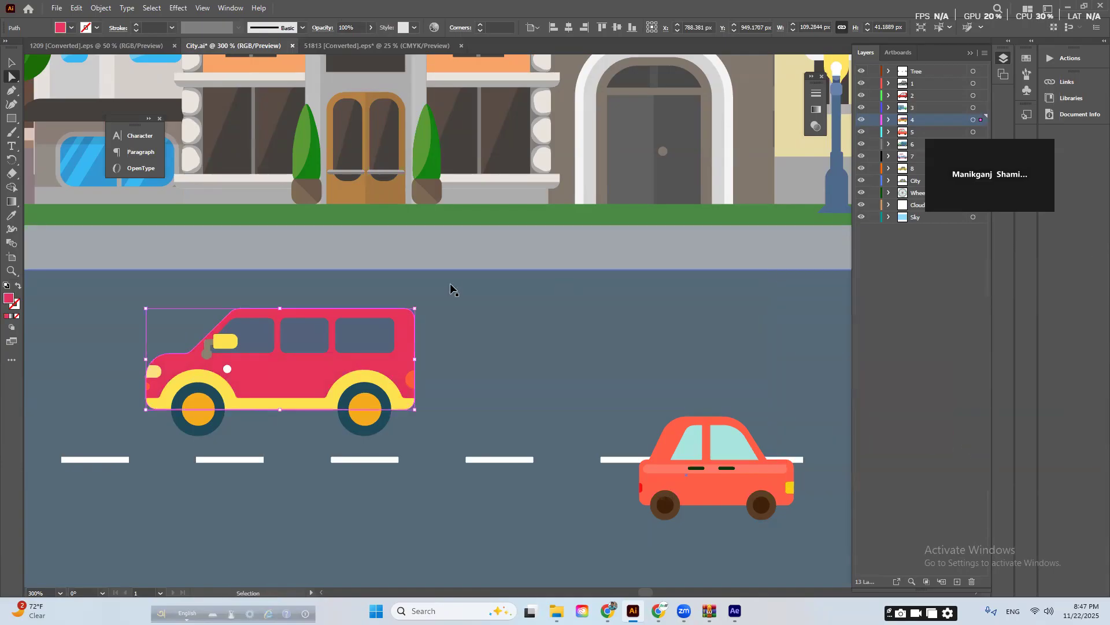
- Undo the van's body recolouring and save City.ai
key(ctrl+z)
key(a)
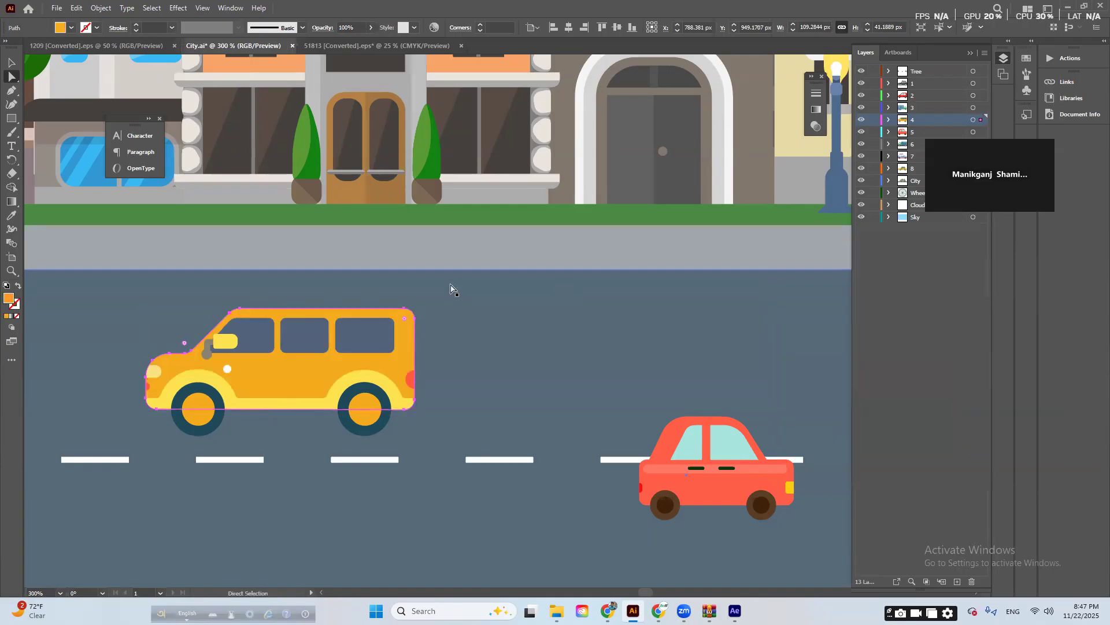
key(ctrl+s)
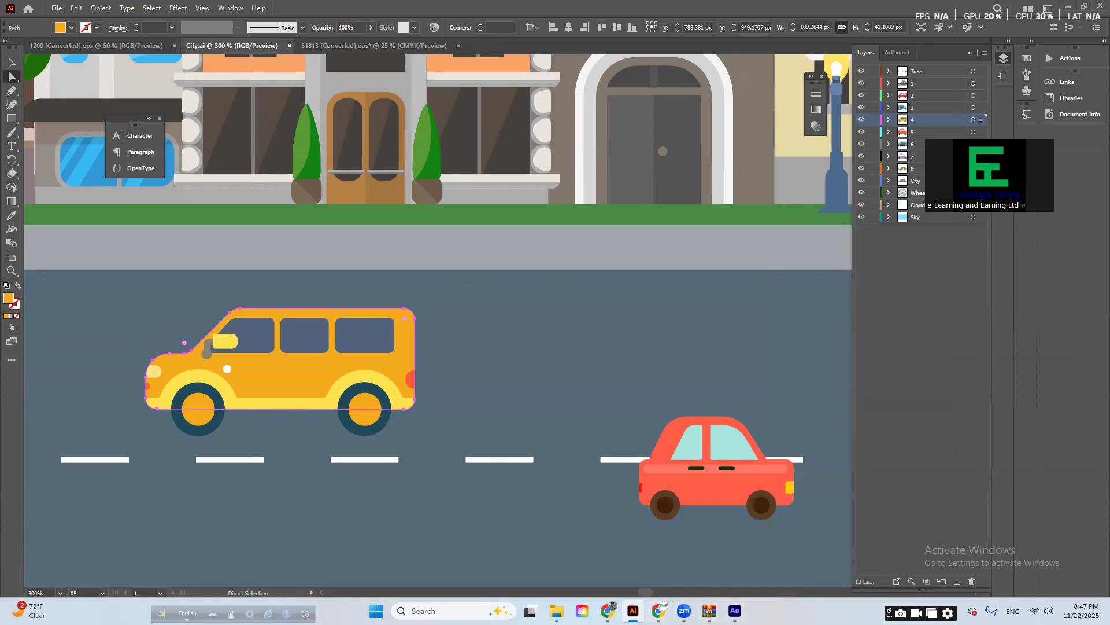
- Switch to After Effects and check the tall building's roof and the whole artwork in the City composition
click(633, 611)
scroll(489, 265, down, 4)
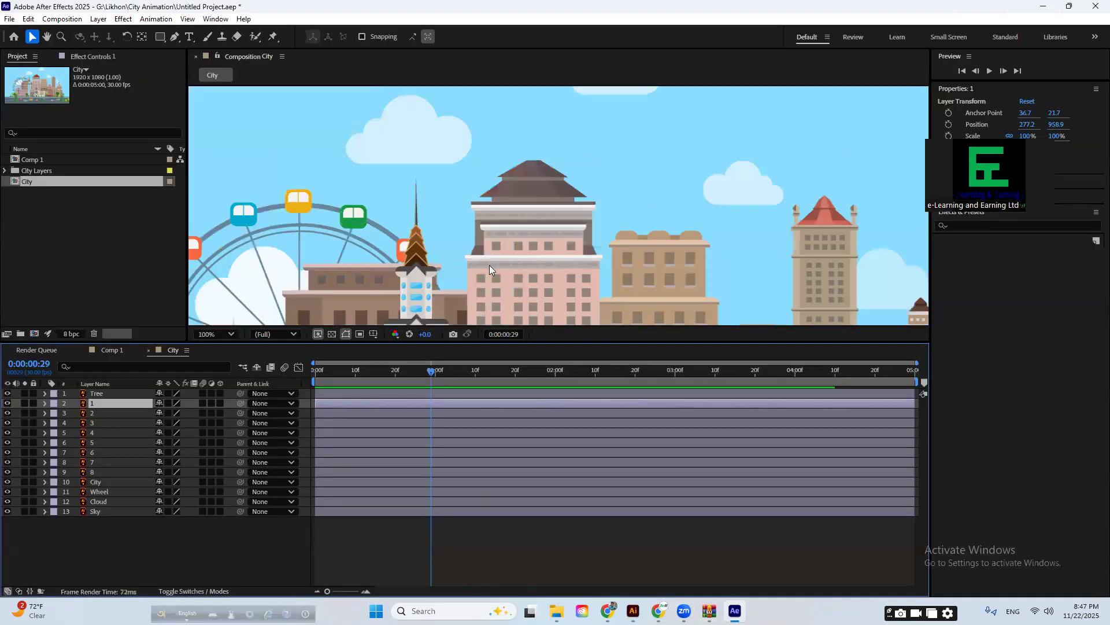
key(h)
key(v)
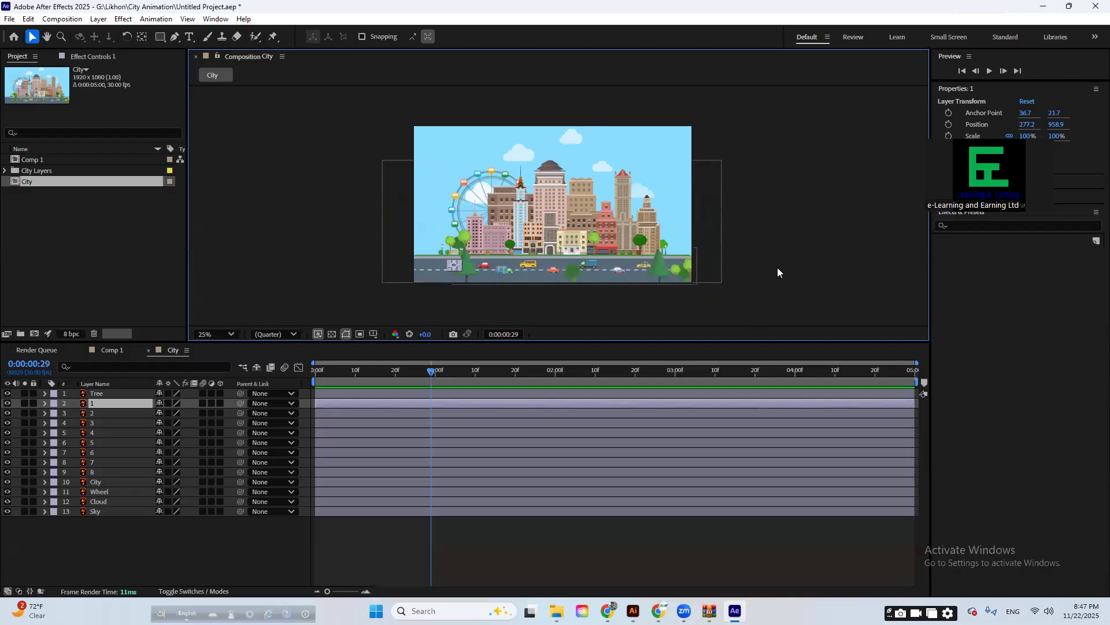
scroll(518, 158, up, 2)
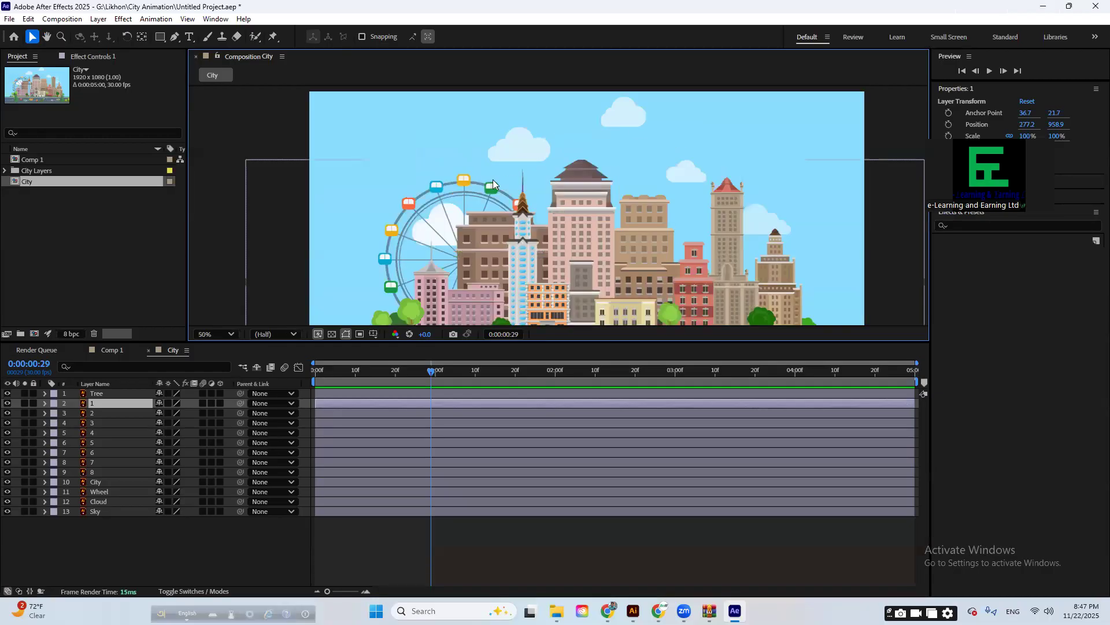
- Select the Wheel layer in the City composition and move the current time to 0:00:00:26
click(79, 493)
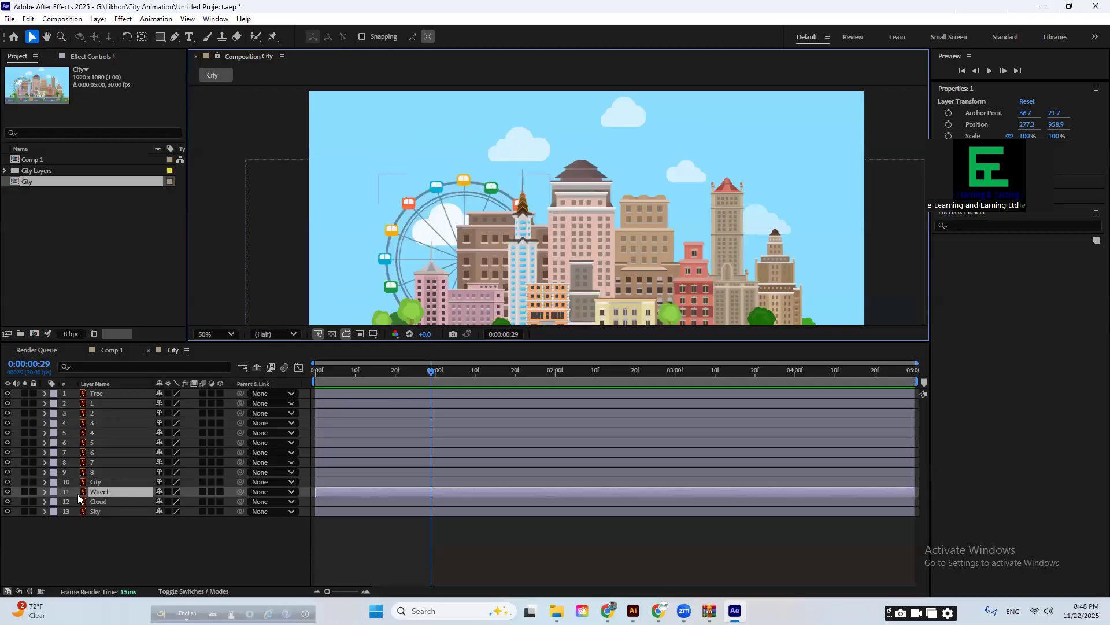
drag(503, 299, 486, 219)
scroll(457, 222, down, 2)
drag(432, 370, 295, 394)
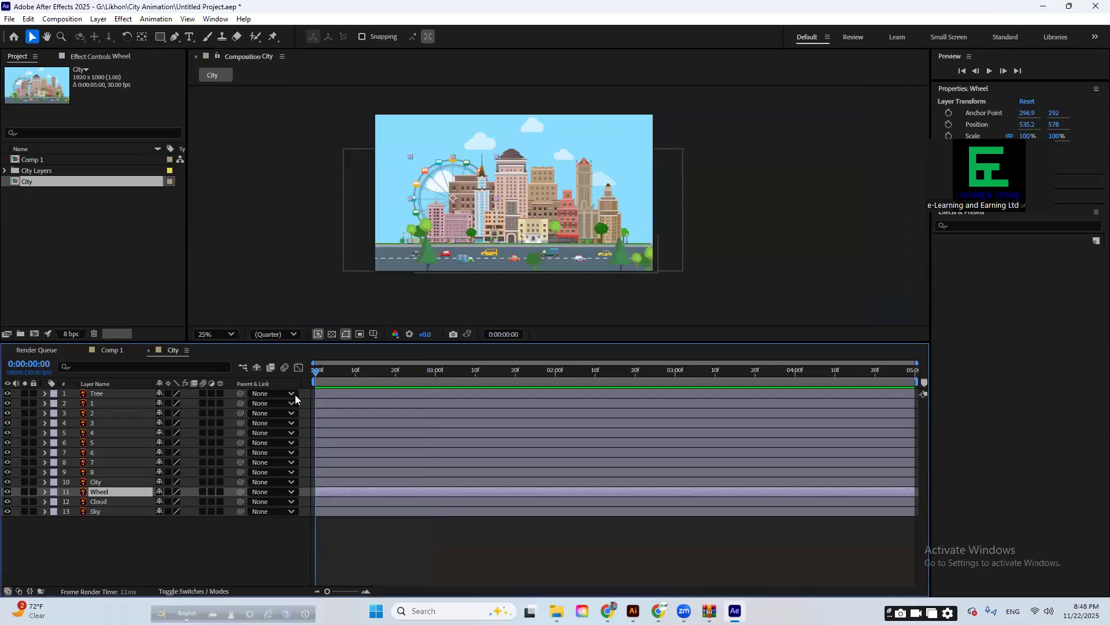
click(423, 605)
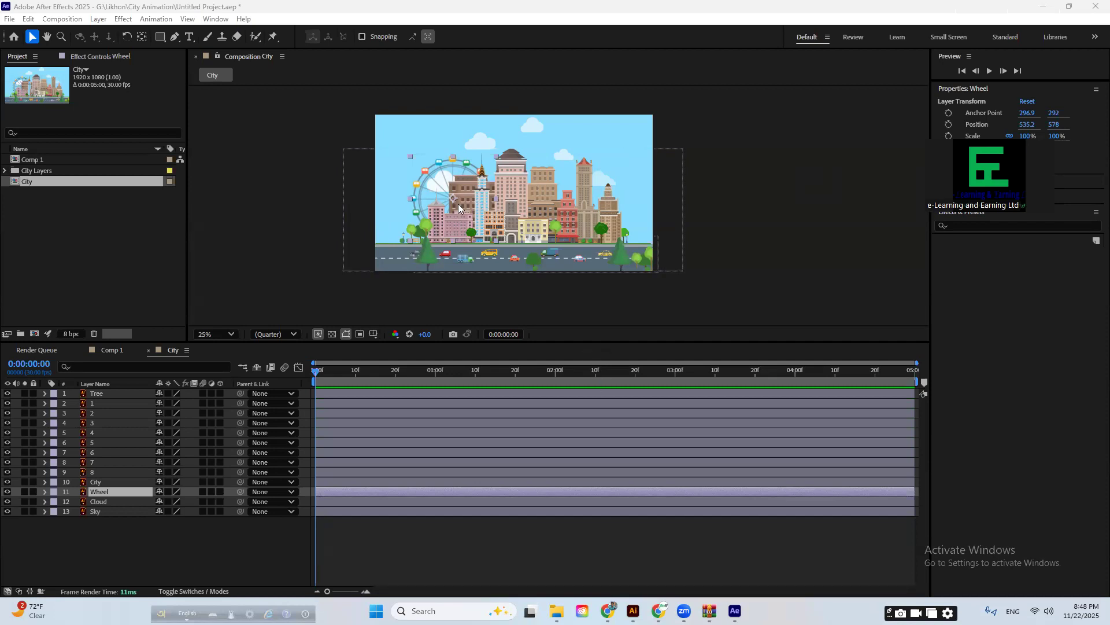
drag(394, 376, 420, 385)
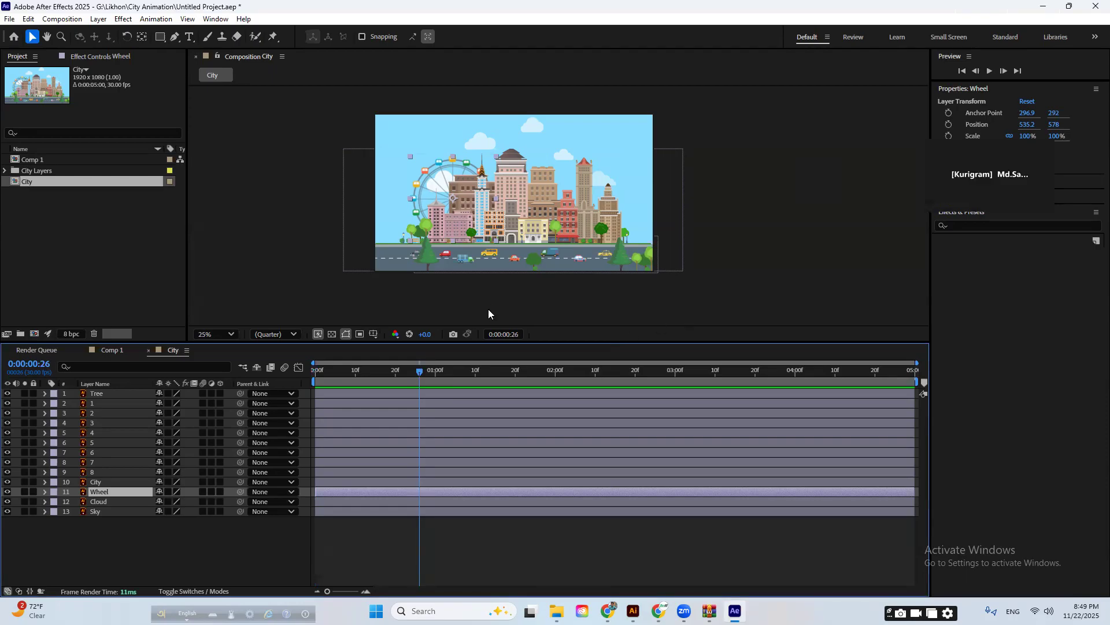
- Reveal the Wheel layer's Rotation and add its starting keyframe at 0:00:00:00
drag(425, 372, 410, 381)
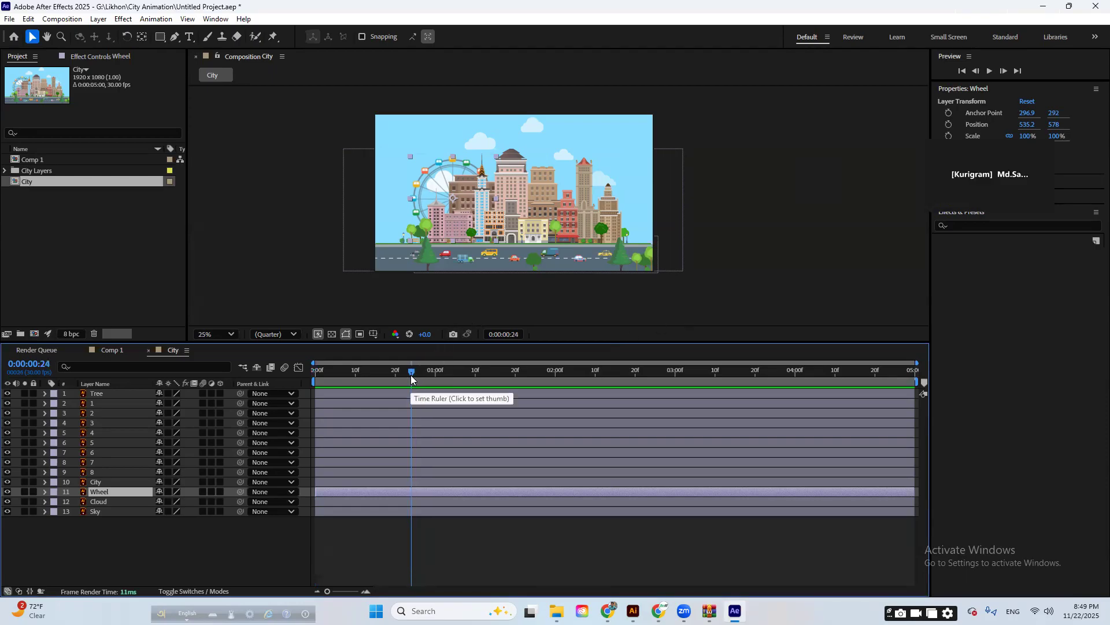
key(r)
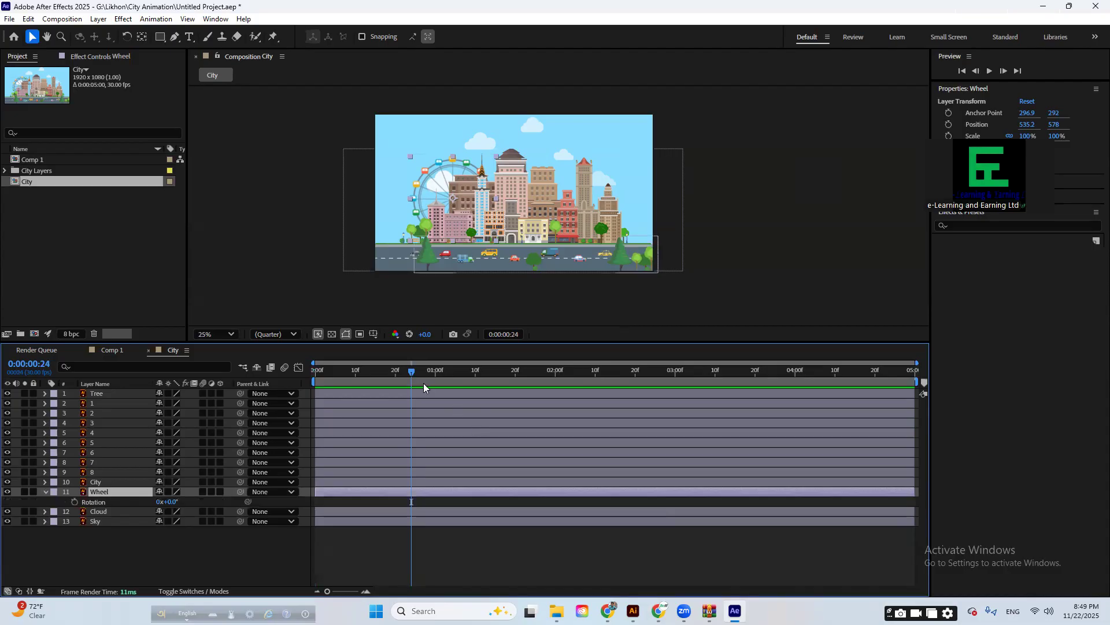
drag(411, 375, 336, 381)
drag(466, 387, 316, 399)
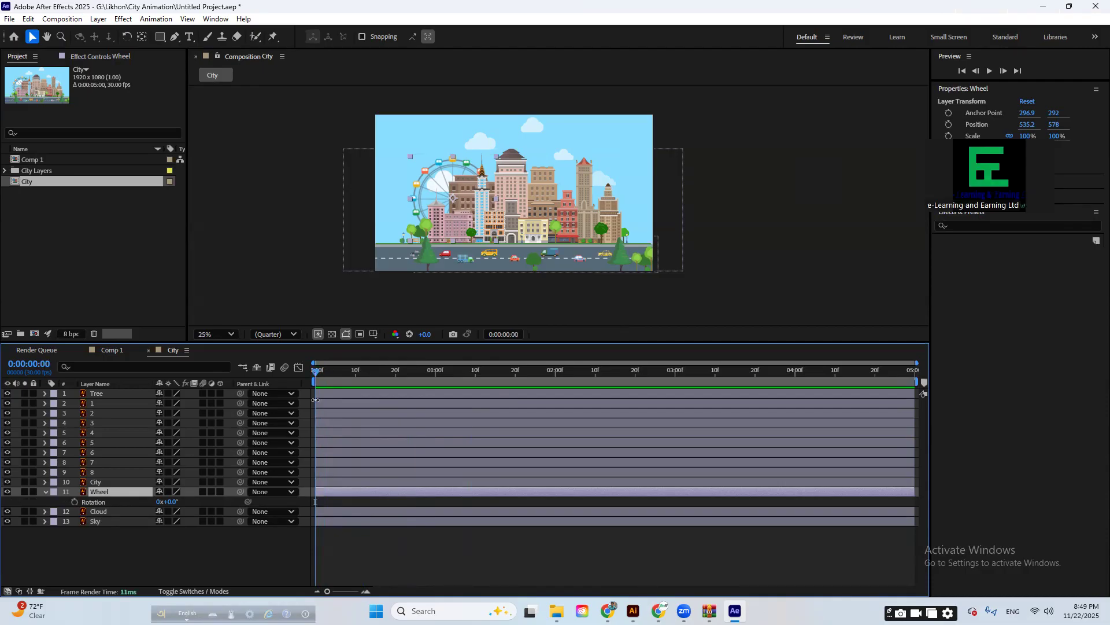
mouse_move(317, 373)
mouse_down()
mouse_move(356, 377)
mouse_move(311, 384)
mouse_up()
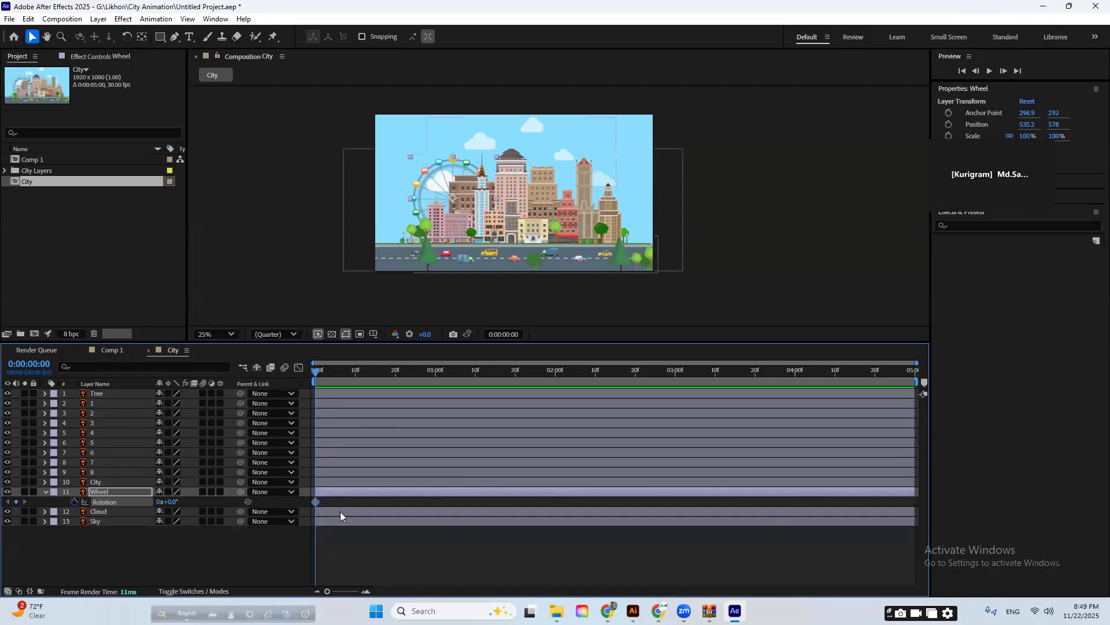
- Set the Wheel layer's rotation to 1 full revolution at 0:00:04:29 and preview the spin
drag(322, 378, 736, 464)
drag(749, 379, 938, 408)
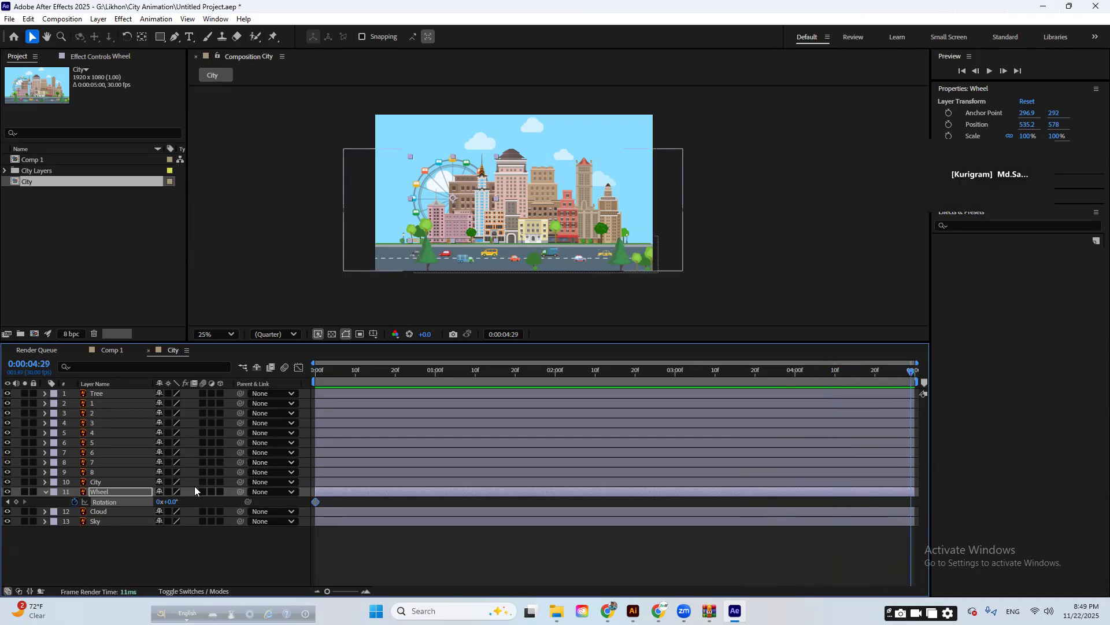
click(157, 503)
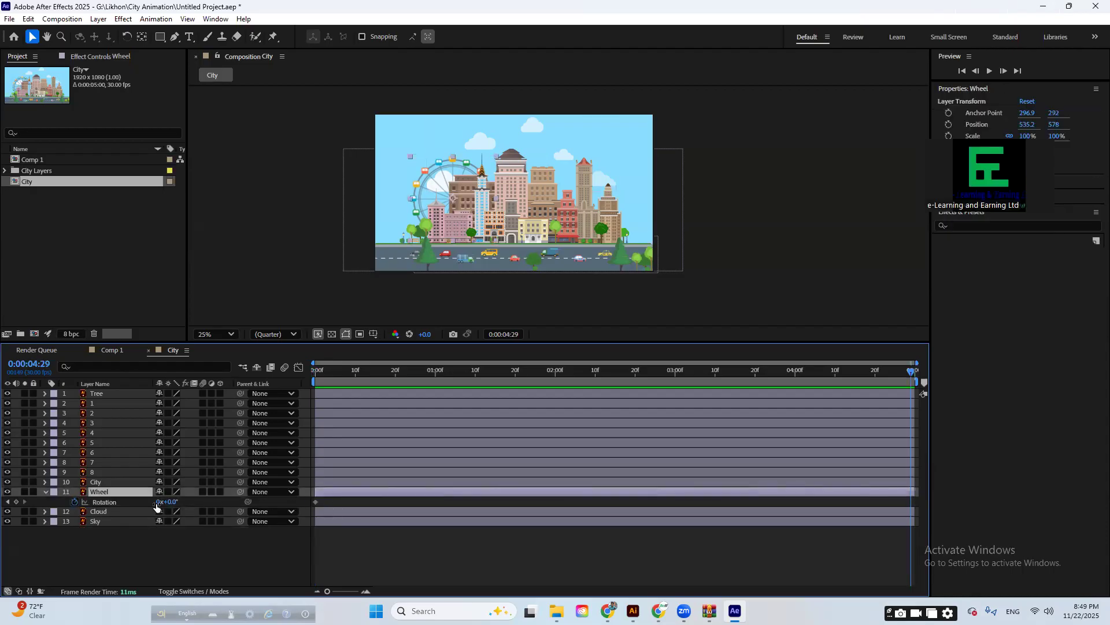
text(1)
key(Return)
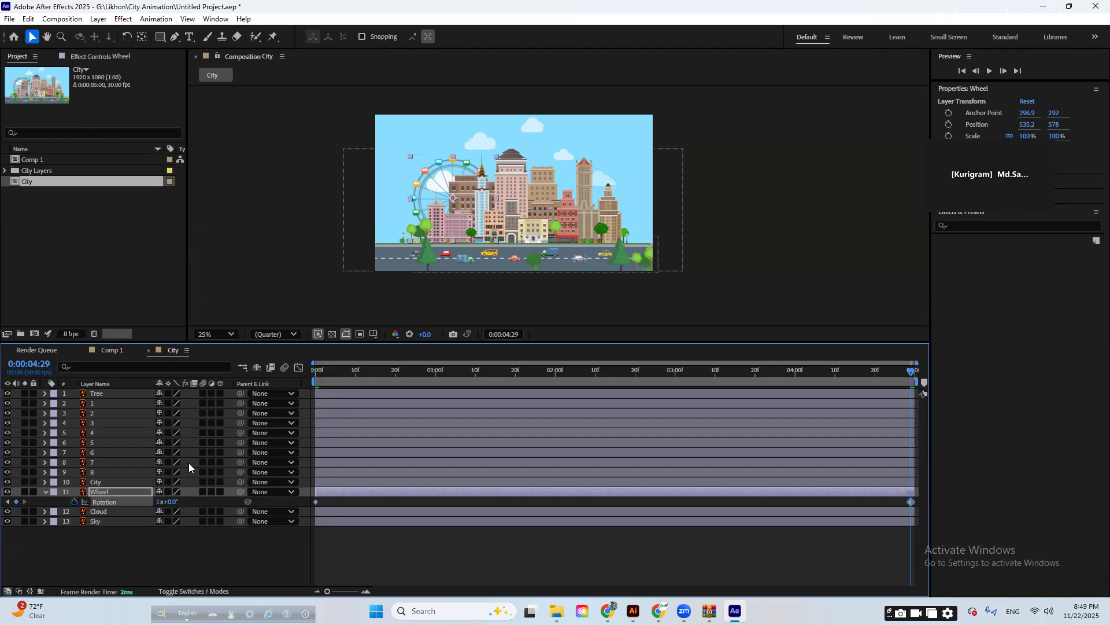
key(space)
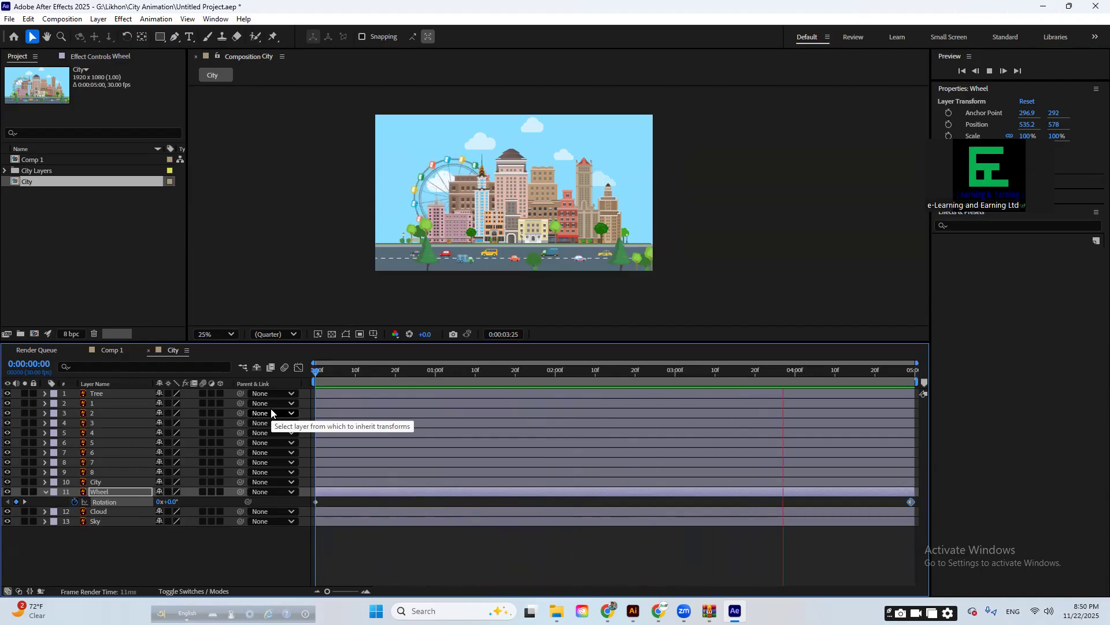
- Set the Wheel's rotation at 0:00:04:29 to 0 revolutions and 100 degrees and preview the slower spin
click(424, 372)
drag(434, 377, 1040, 396)
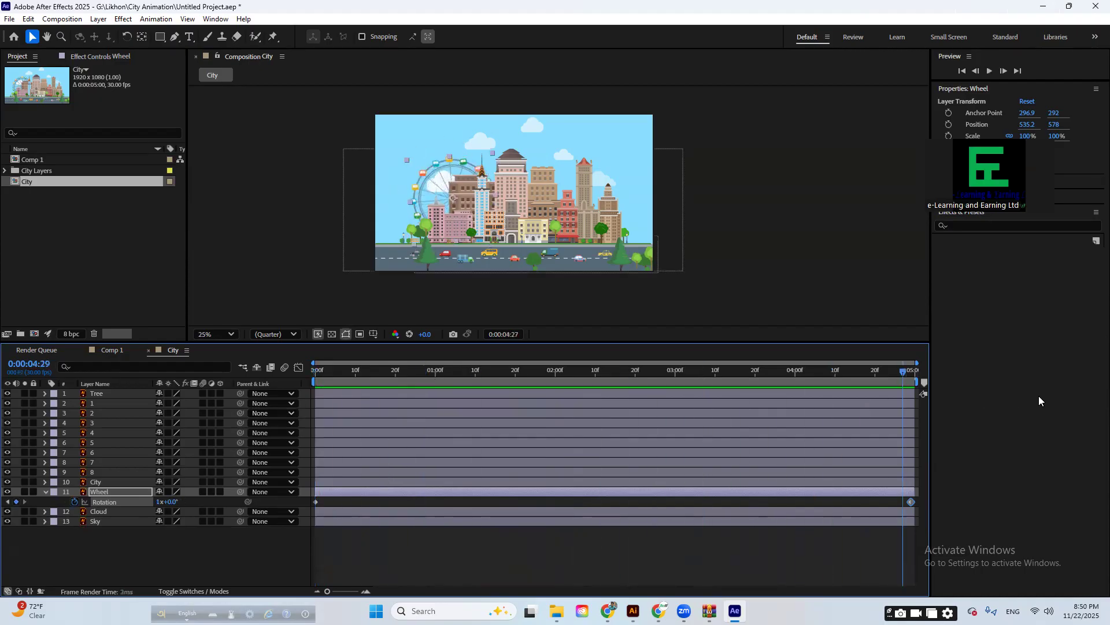
click(158, 502)
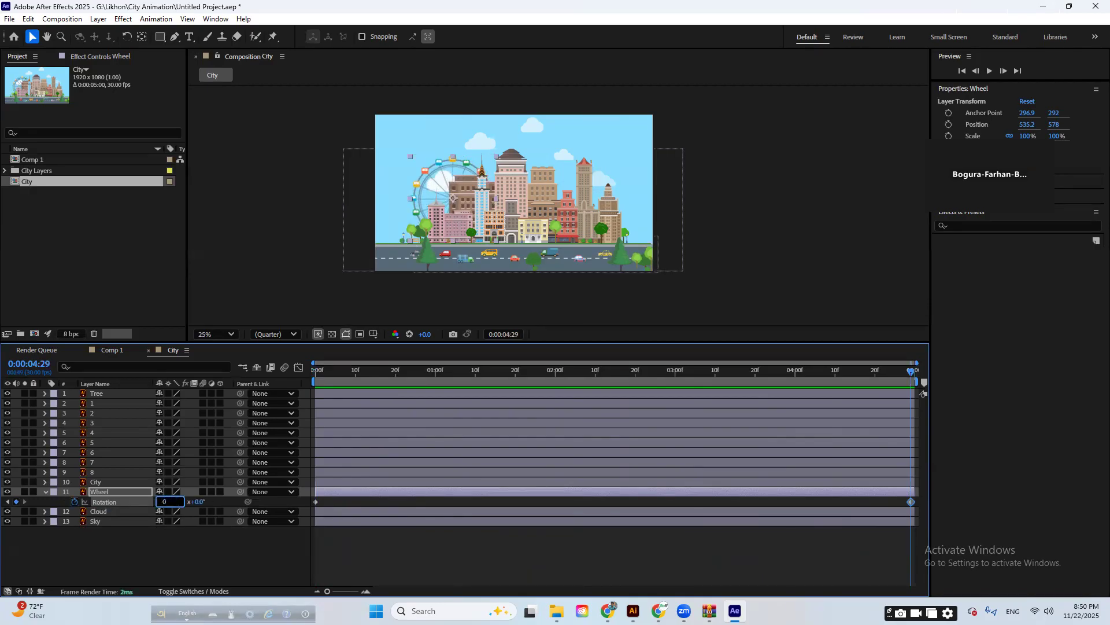
text(0)
click(187, 508)
click(168, 502)
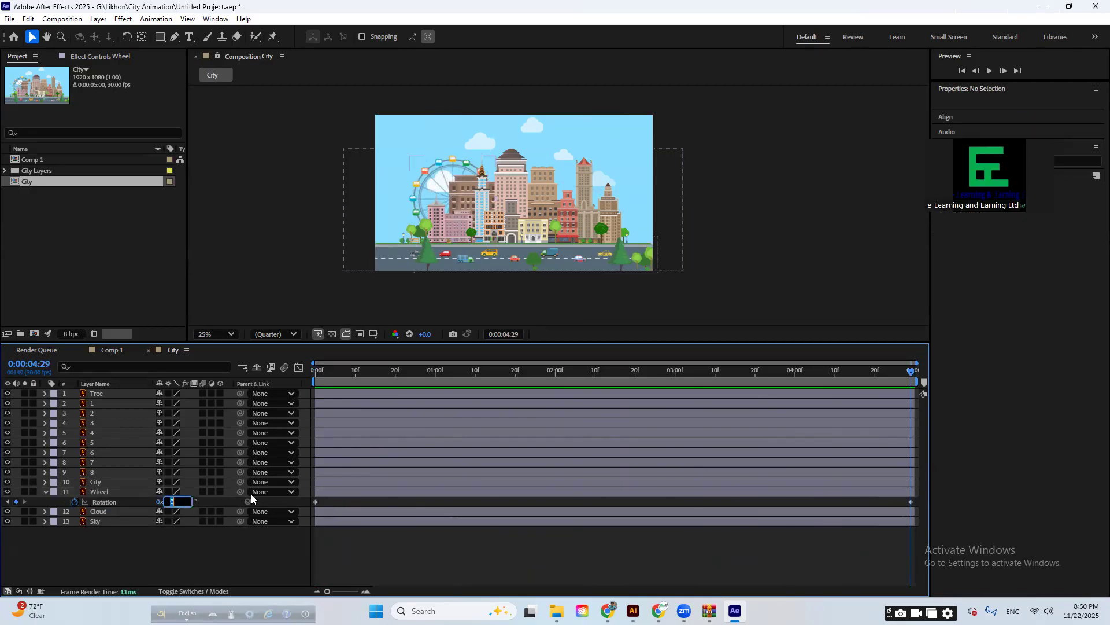
text(100)
key(Return)
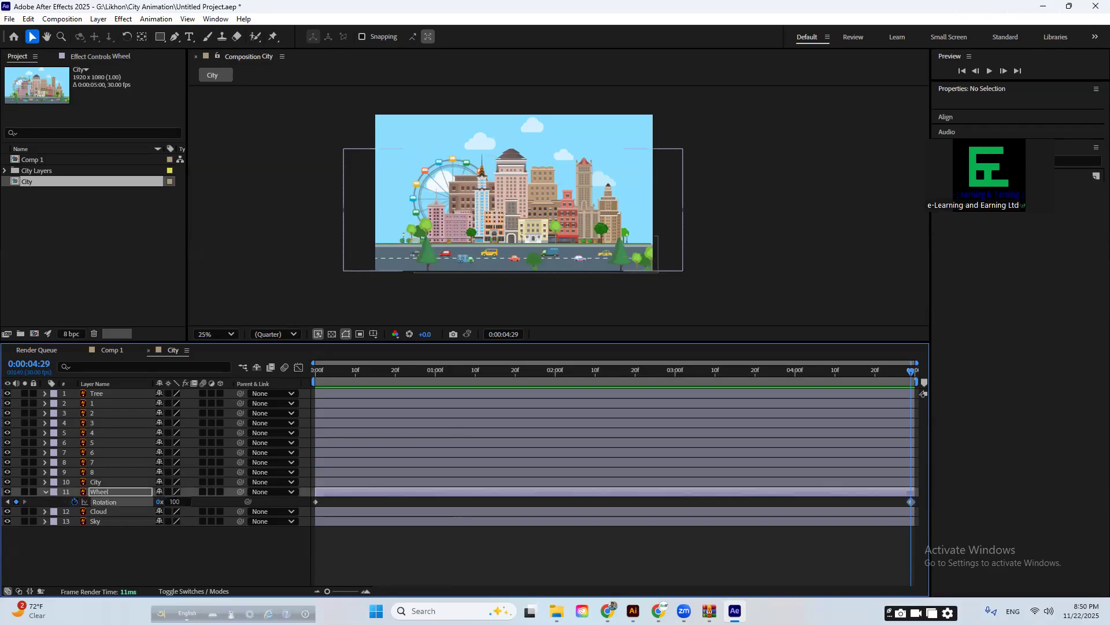
drag(389, 374, 373, 373)
key(space)
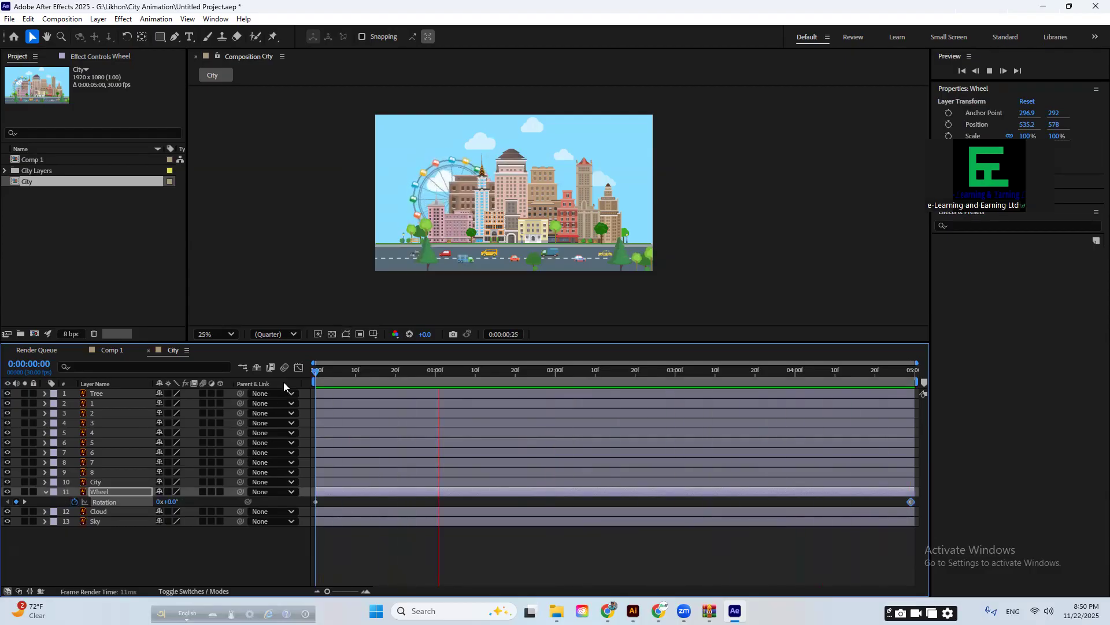
key(space)
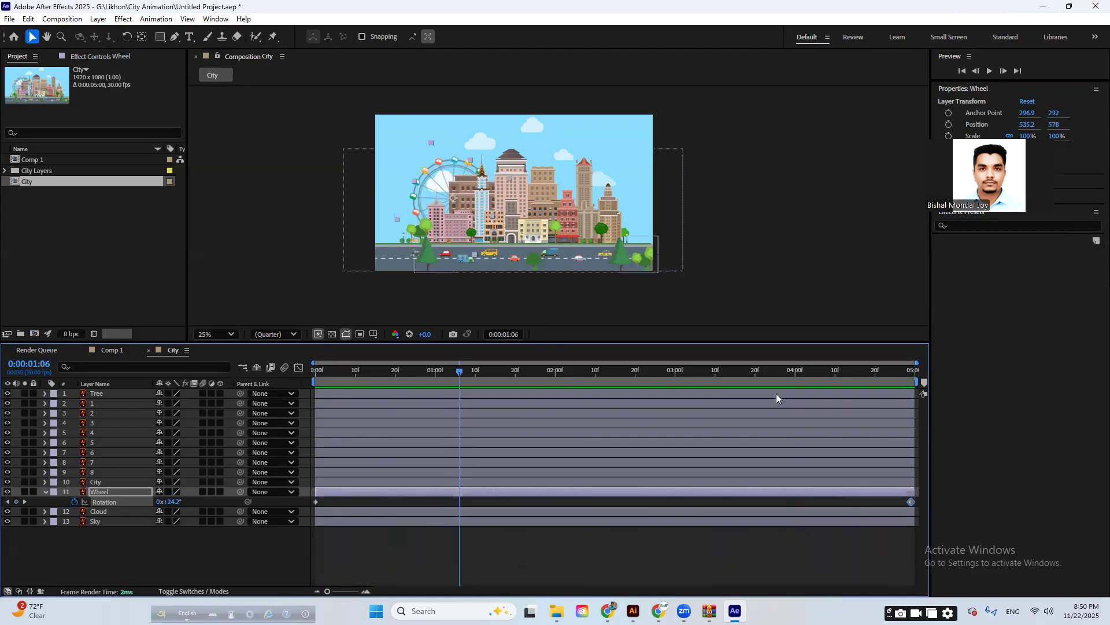
- Set the Wheel's rotation at 0:00:04:29 to 50 degrees and preview the animation
drag(875, 370, 928, 383)
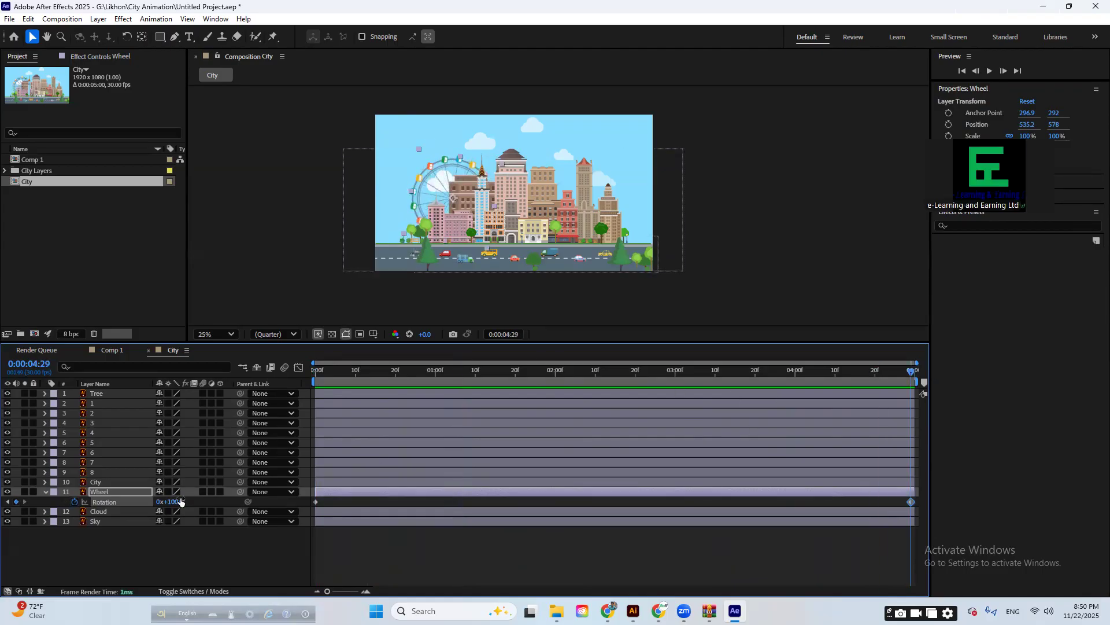
click(175, 502)
key(Return)
key(space)
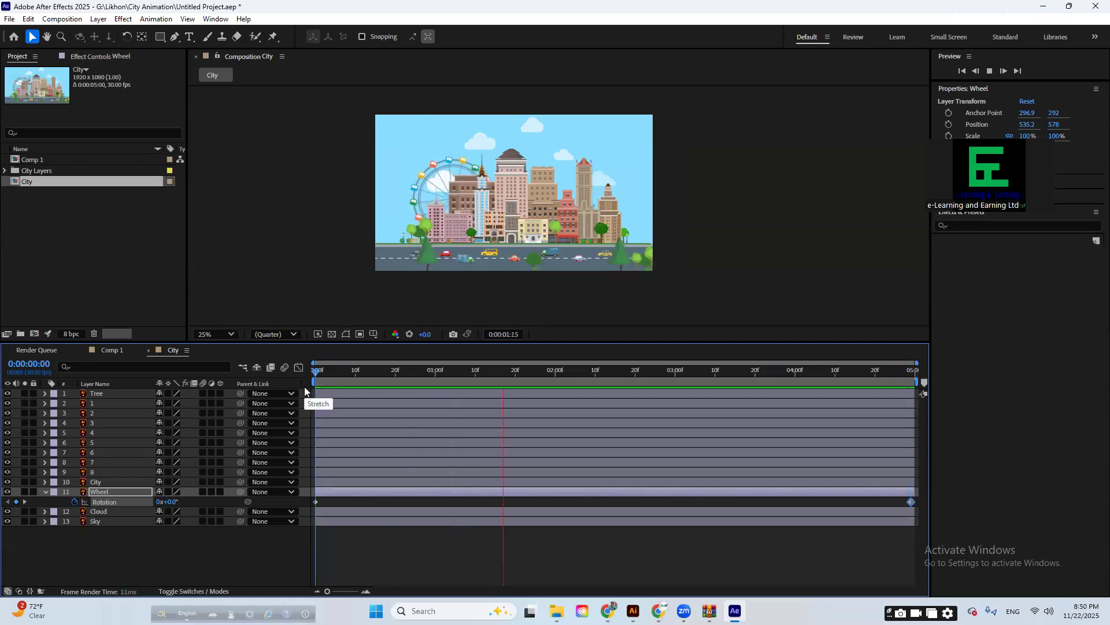
key(space)
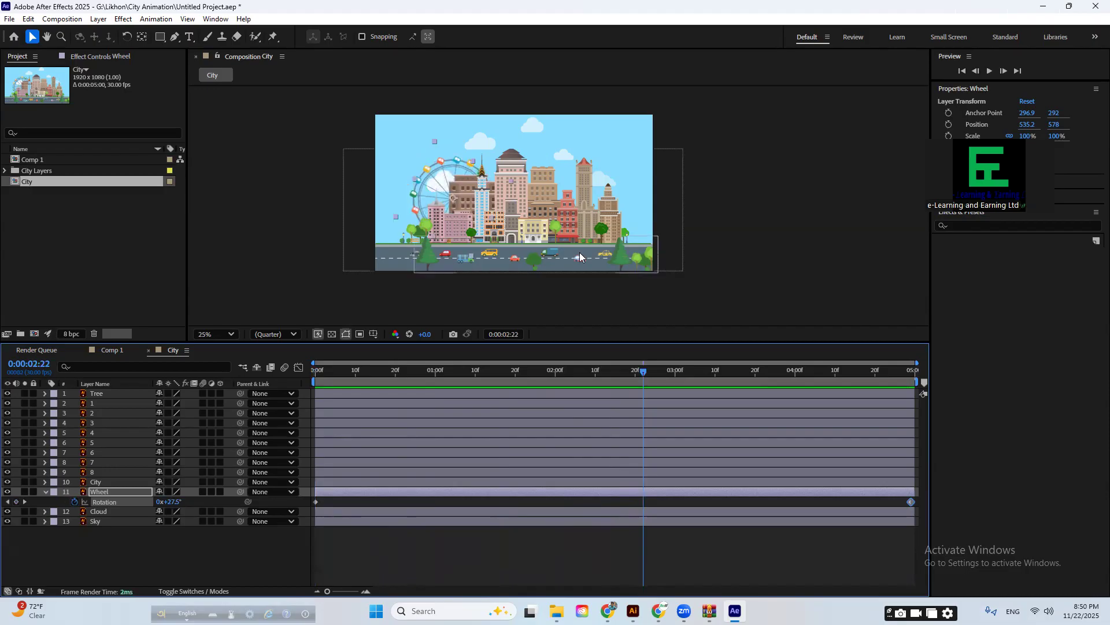
- Lock the Tree layer and select car layer 1 with the road in close view
scroll(580, 257, up, 2)
click(121, 394)
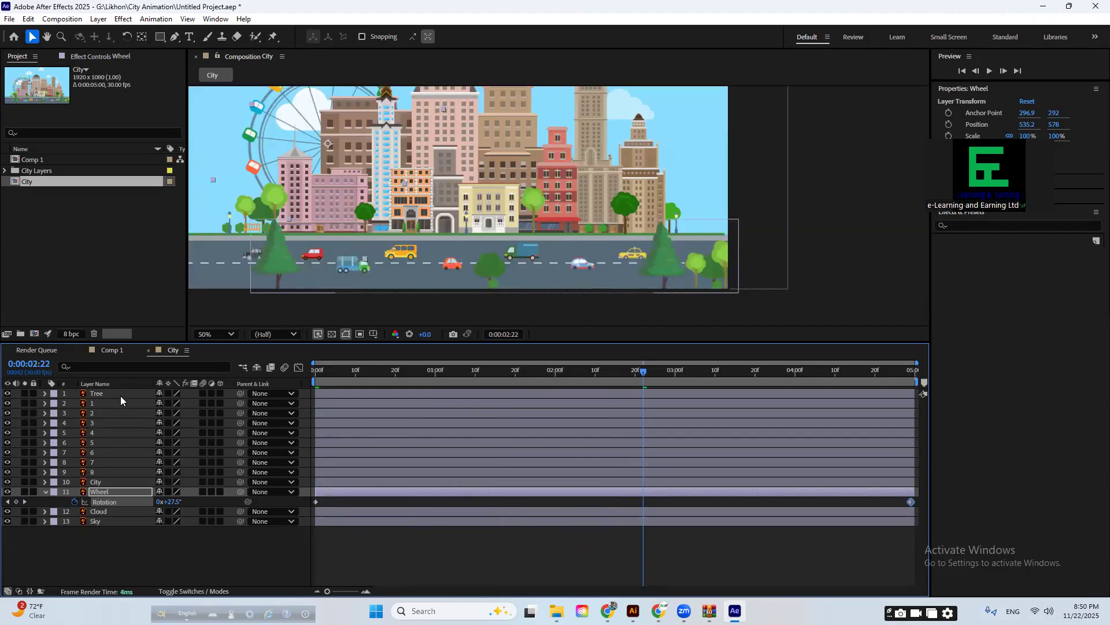
click(33, 394)
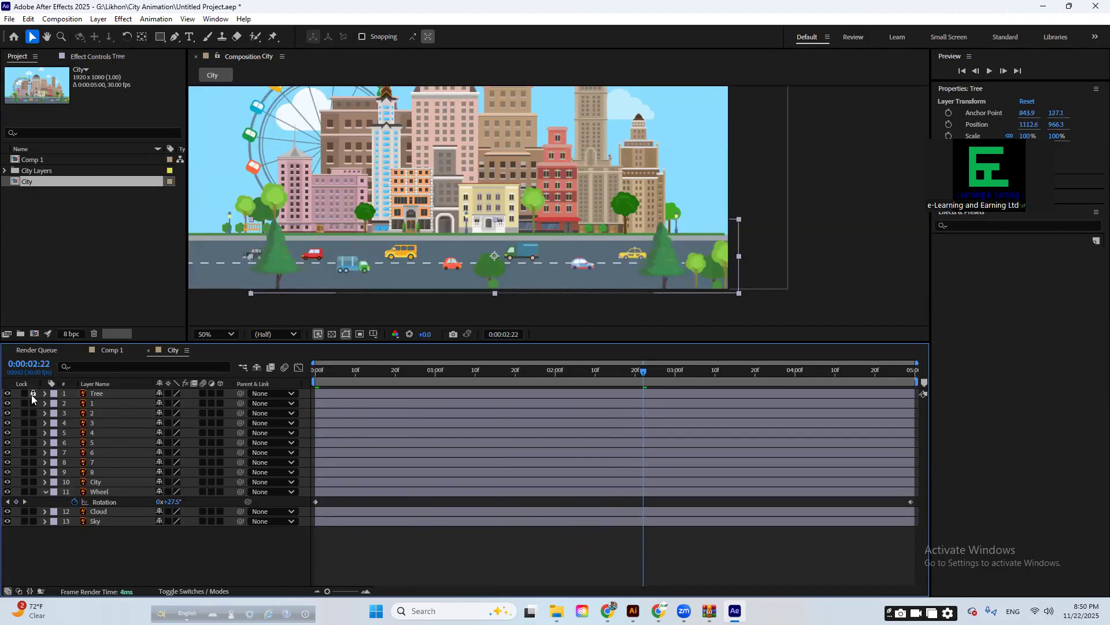
mouse_move(422, 255)
mouse_down()
mouse_move(466, 250)
mouse_move(407, 259)
mouse_up()
click(118, 403)
scroll(297, 254, down, 1)
scroll(283, 275, up, 1)
scroll(288, 248, down, 1)
scroll(285, 241, up, 1)
- Try moving the car on layer 1 along the road, up to position 1047.2, 944.9
drag(346, 255, 393, 231)
key(ctrl+z)
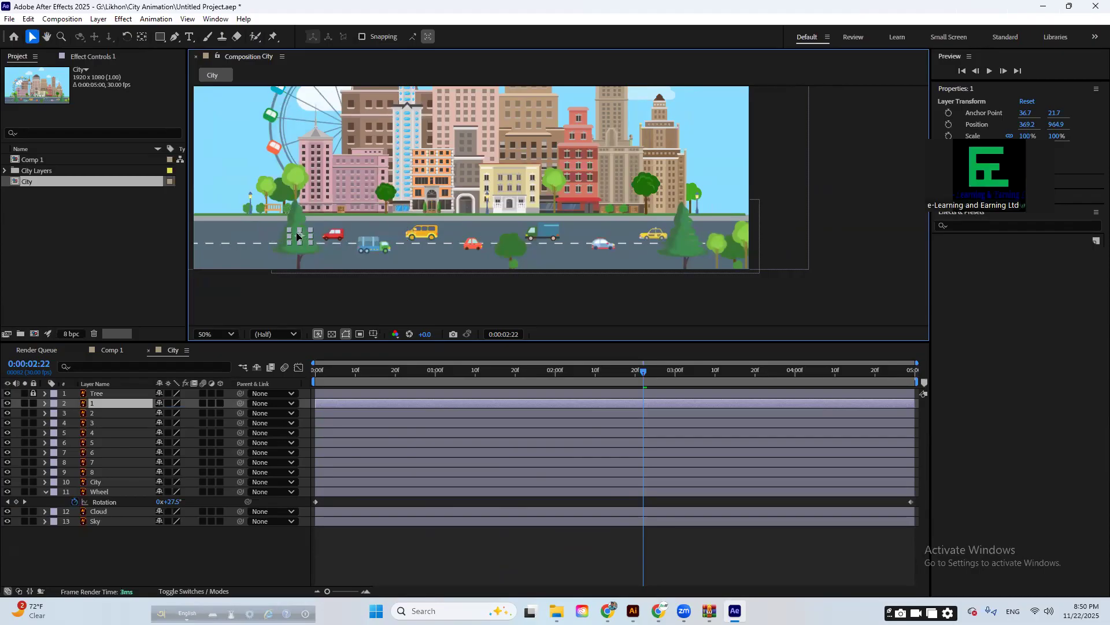
drag(276, 232, 497, 230)
key(Return)
- Place the layer 1 car at about 285, 951 at 0:00:00:00 and add its starting Position keyframe
drag(642, 371, 317, 385)
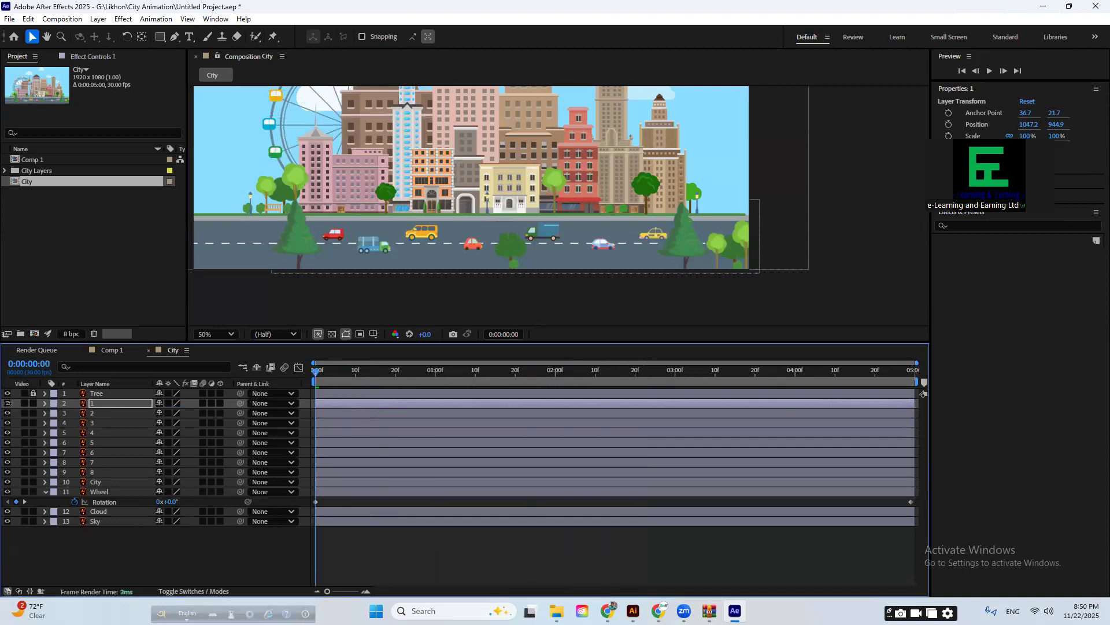
drag(498, 229, 278, 231)
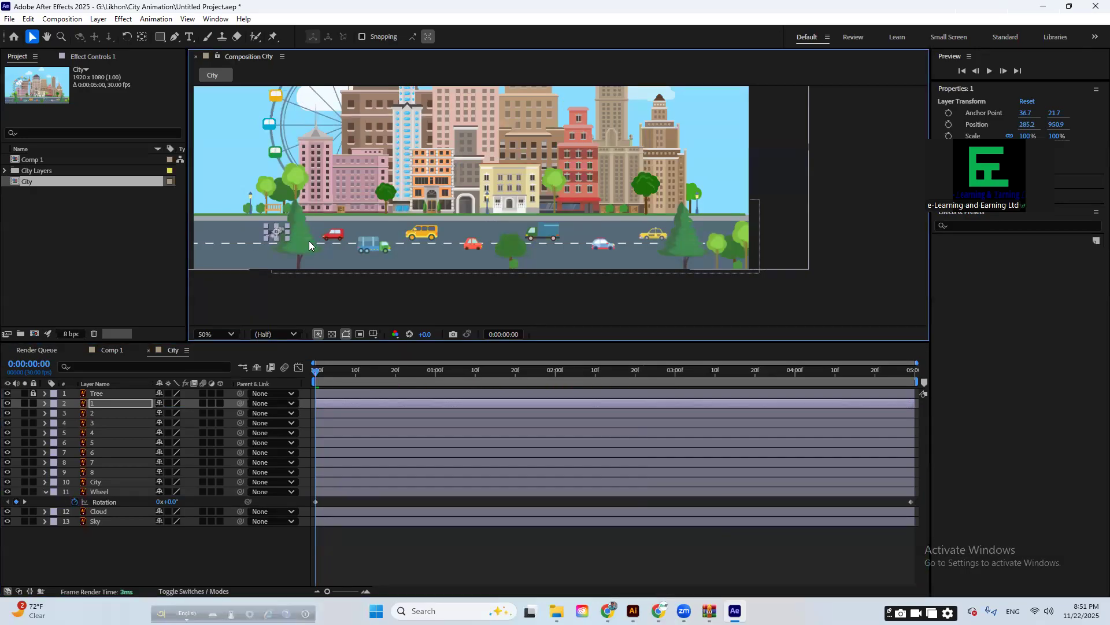
key(alt+shift+p)
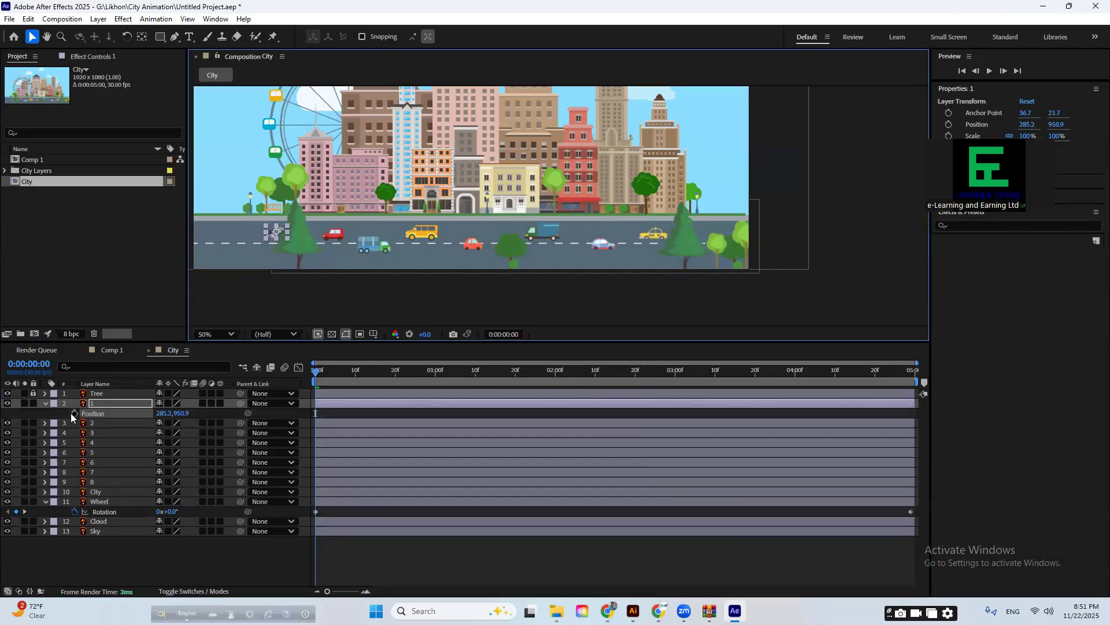
- At 0:00:02:00, move the layer 1 car past the artwork's left edge to about -49, 951
drag(353, 373, 972, 422)
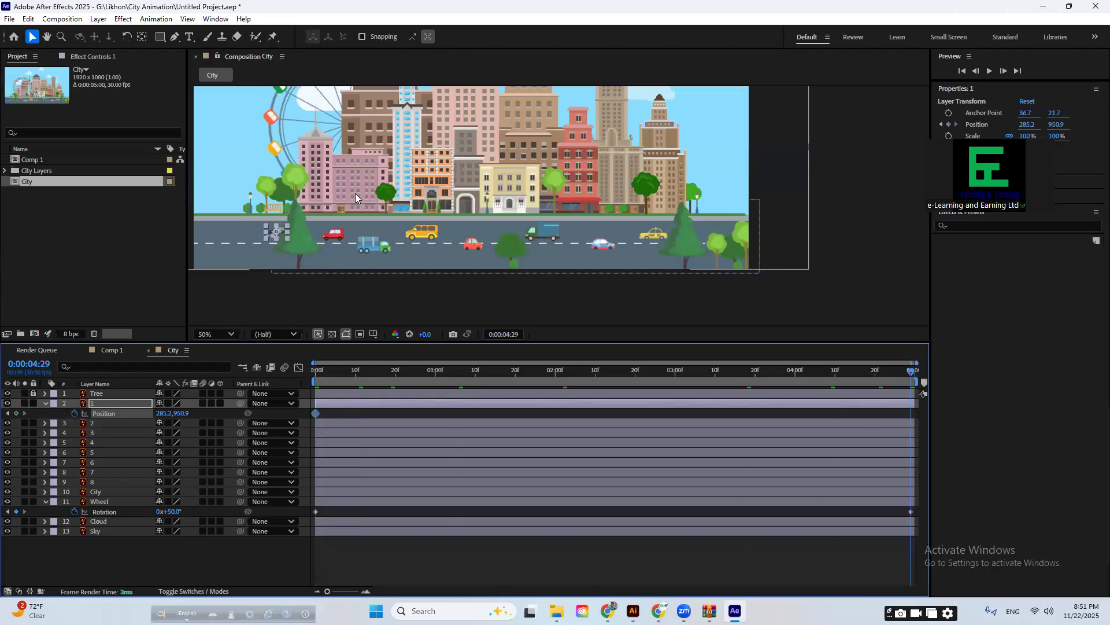
drag(656, 375, 423, 393)
key(space)
drag(526, 398, 555, 401)
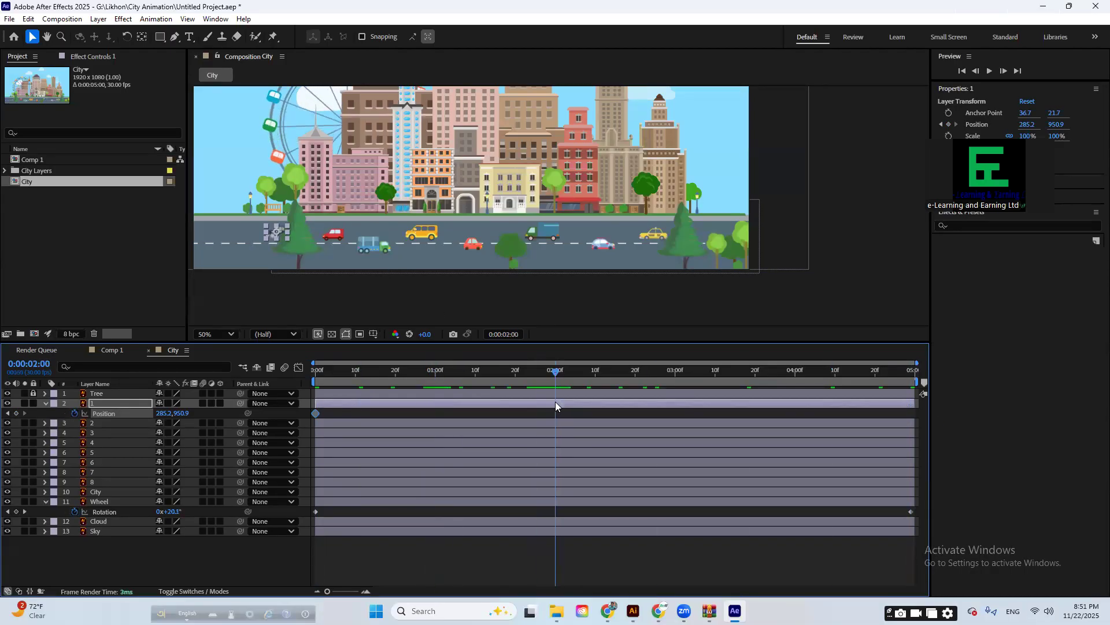
drag(278, 234, 240, 234)
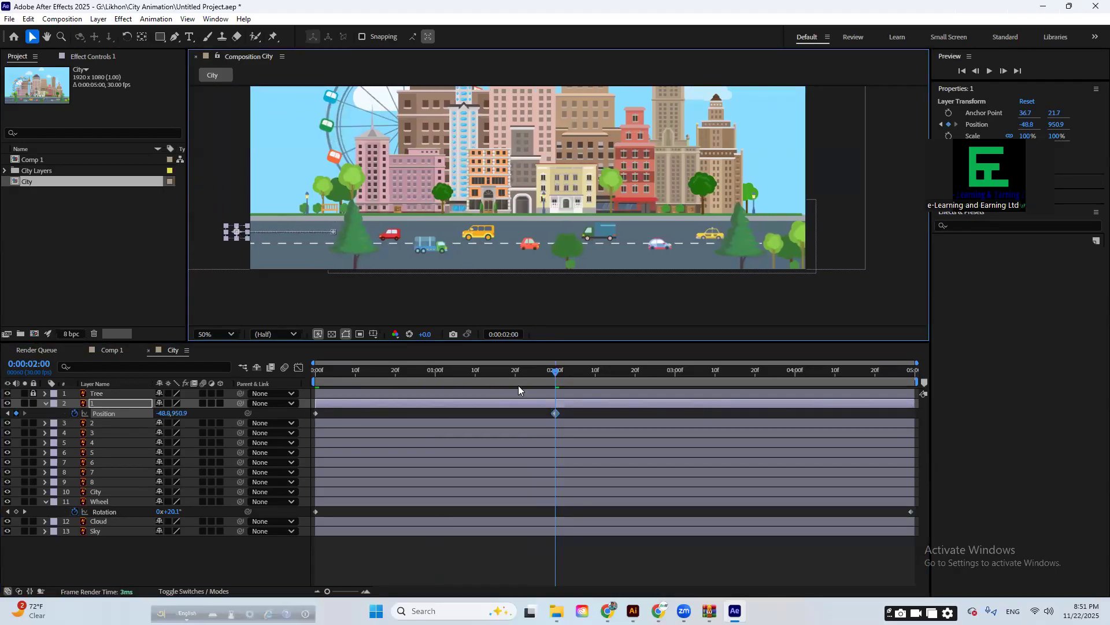
- Shift layer 1's ending Position keyframe to 0:00:01:01 and preview the faster car
drag(556, 413, 440, 413)
drag(433, 373, 252, 399)
key(space)
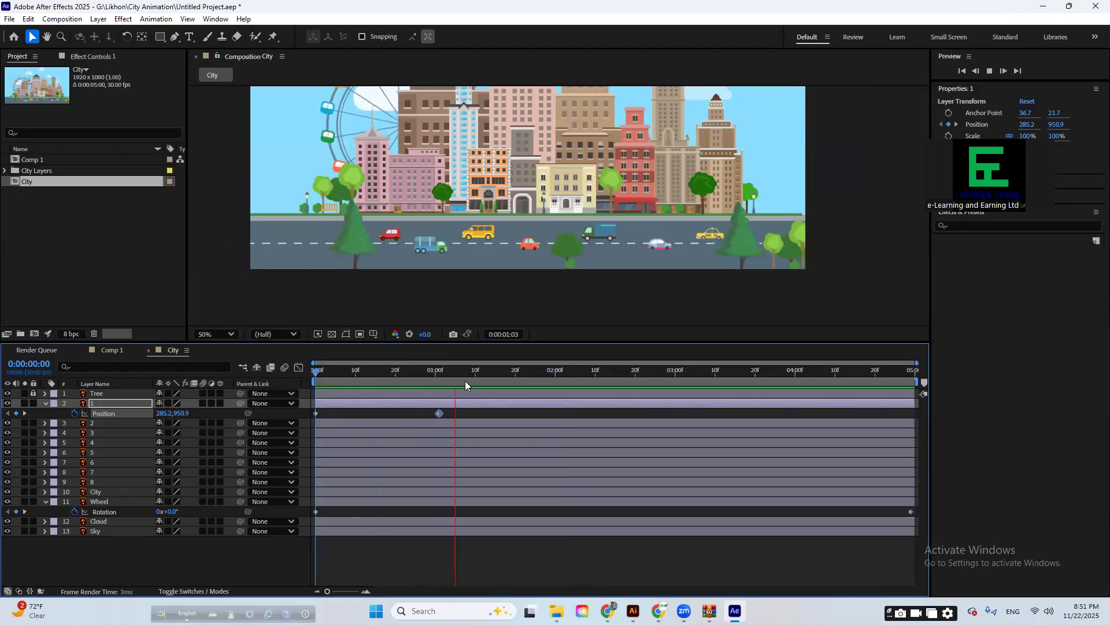
- Move layer 1's ending Position keyframe back to 0:00:02:00 and preview the car's drive
drag(439, 413, 556, 434)
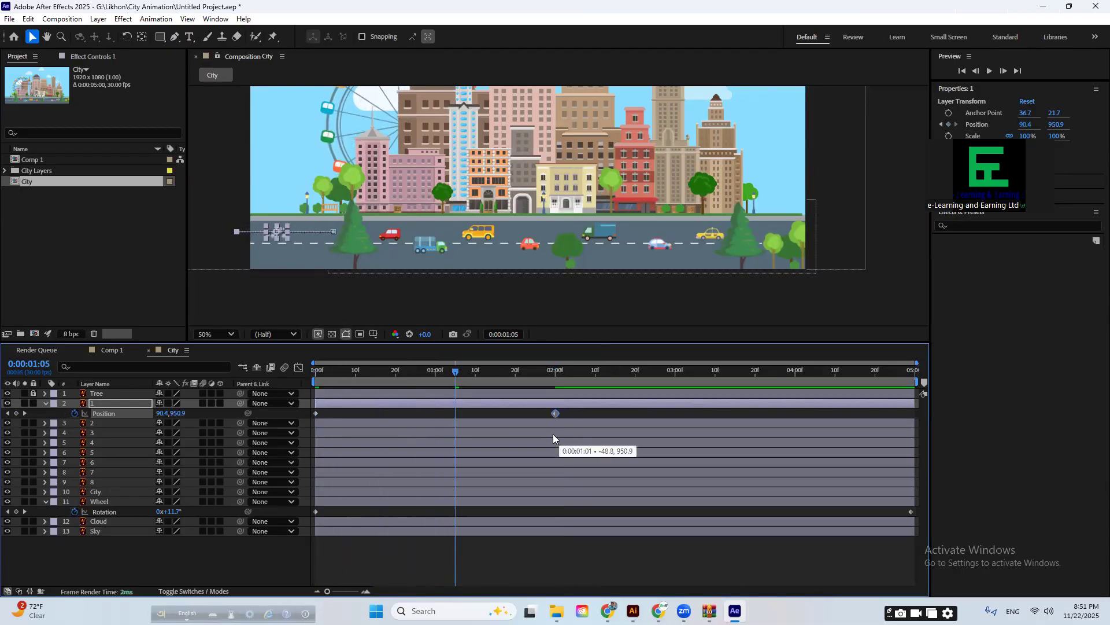
key(space)
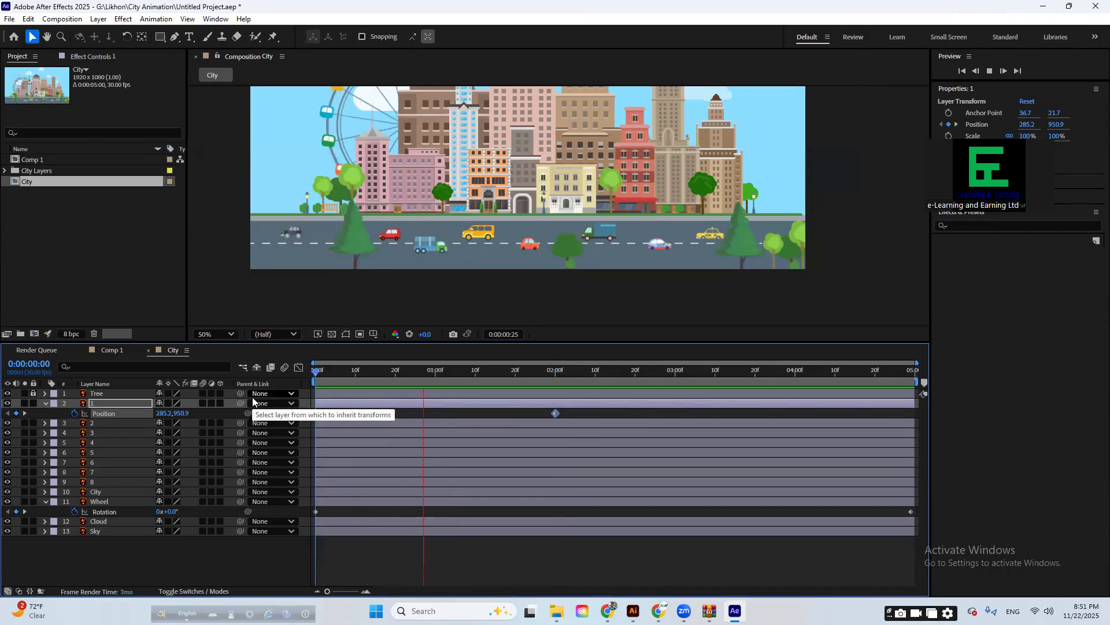
key(space)
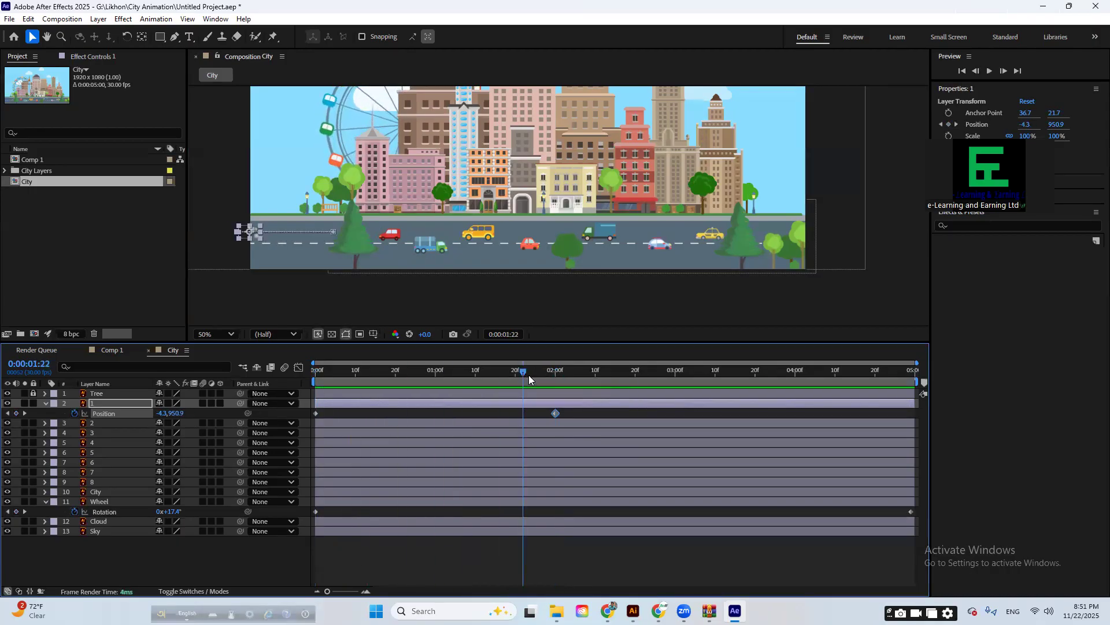
- Reveal layer 2's Position and add the red car's starting keyframe at 0:00:00:00
click(334, 423)
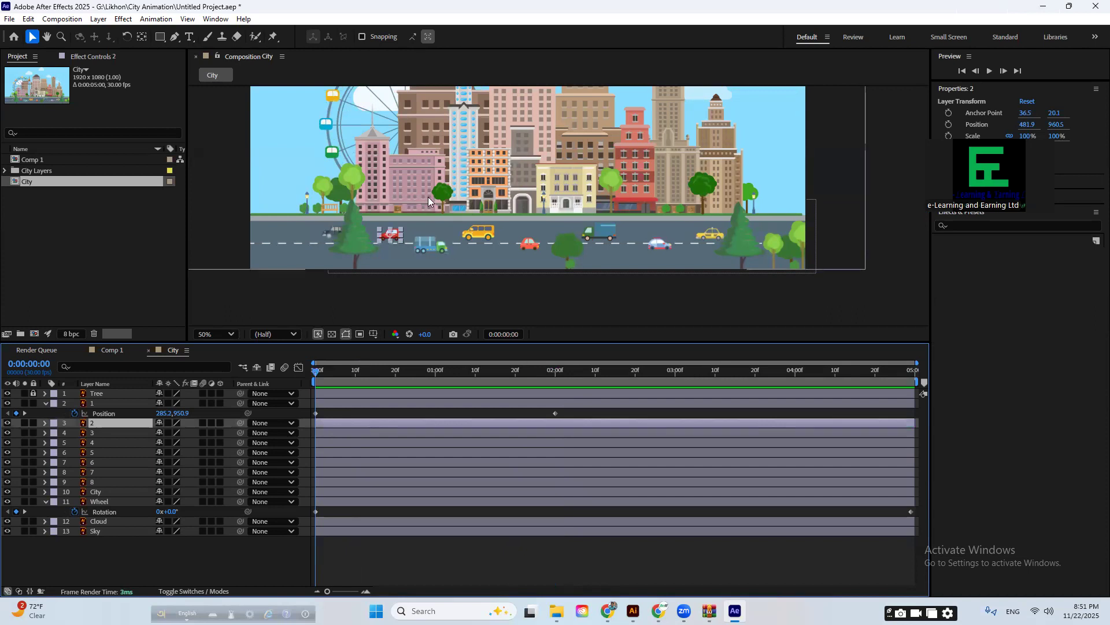
key(p)
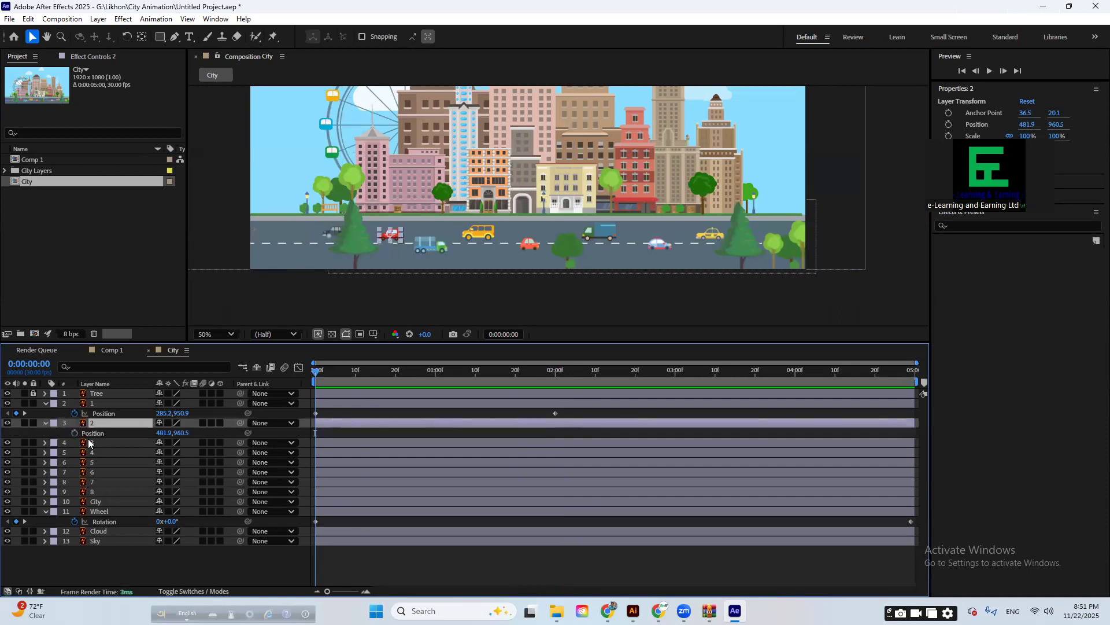
click(74, 433)
- At 0:00:03:00, move the layer 2 car past the artwork's left edge to about -52, 960.5, and preview from the start
drag(357, 373, 676, 396)
drag(383, 236, 236, 237)
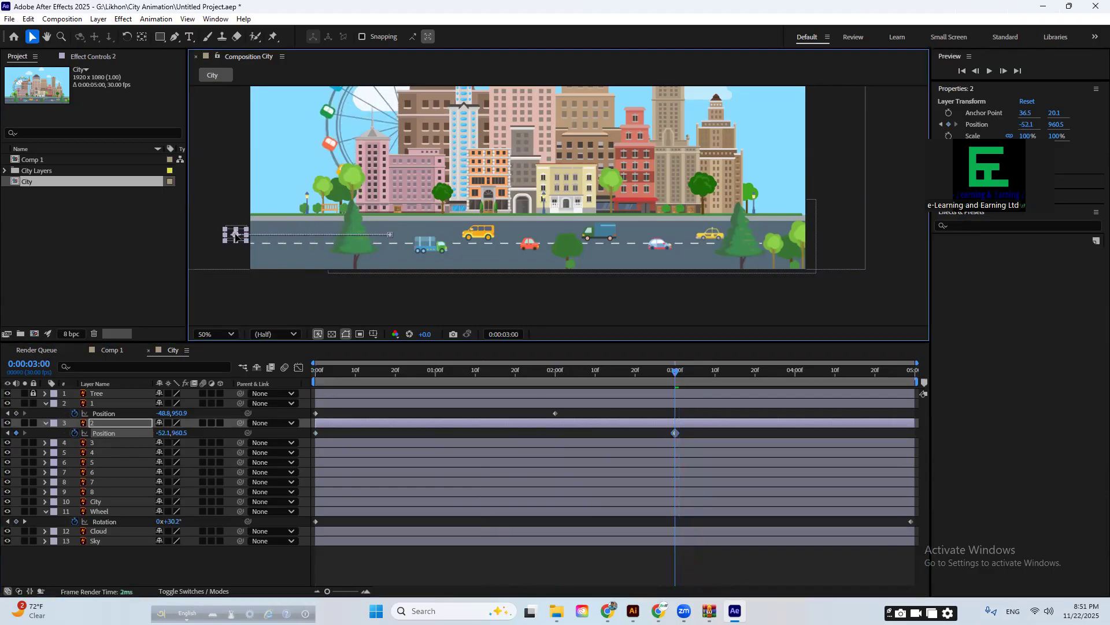
drag(670, 380, 303, 431)
key(space)
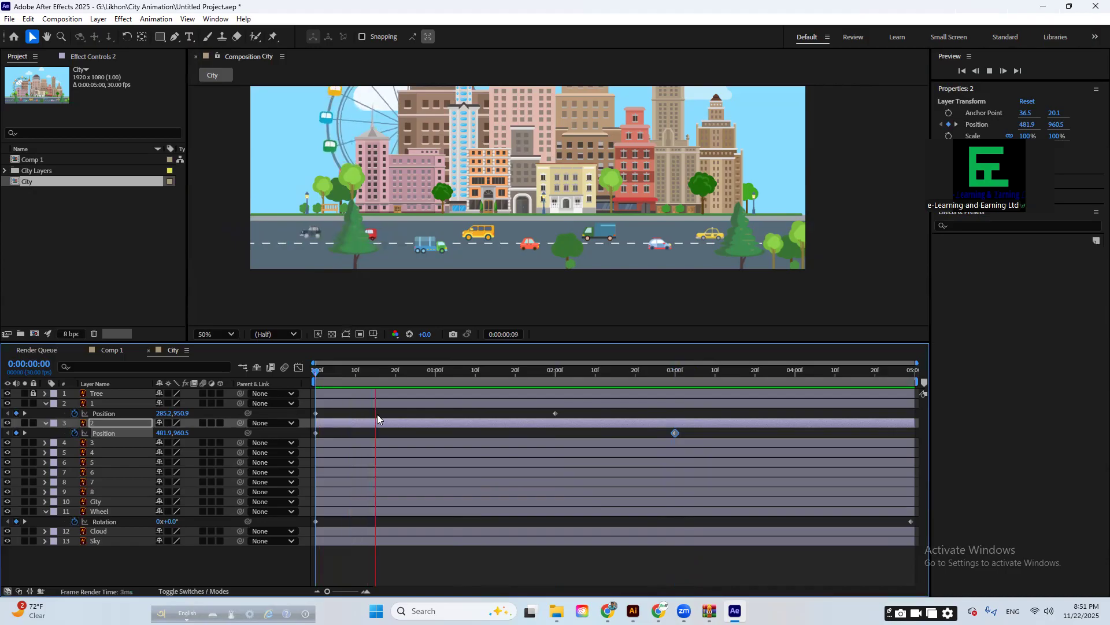
- Move layer 2's ending Position keyframe to 0:00:02:00 and preview the animation
key(space)
drag(673, 438, 552, 437)
key(space)
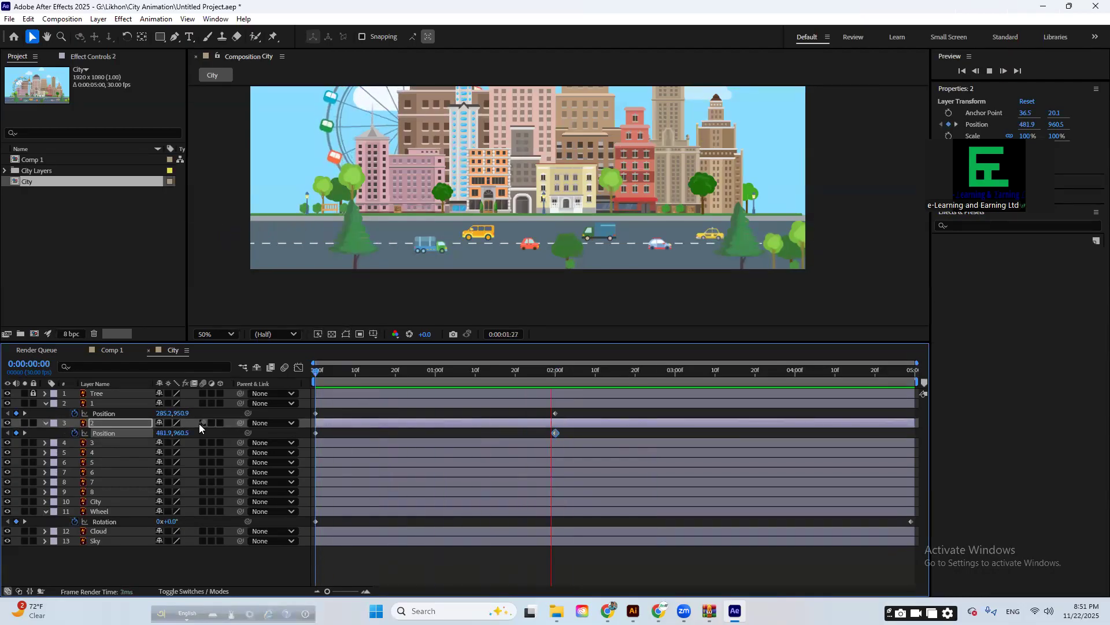
- Scrub to about 0:00:01:20 and examine up close how the layer 1 and layer 2 cars overlap at the artwork's left edge
drag(547, 375, 515, 379)
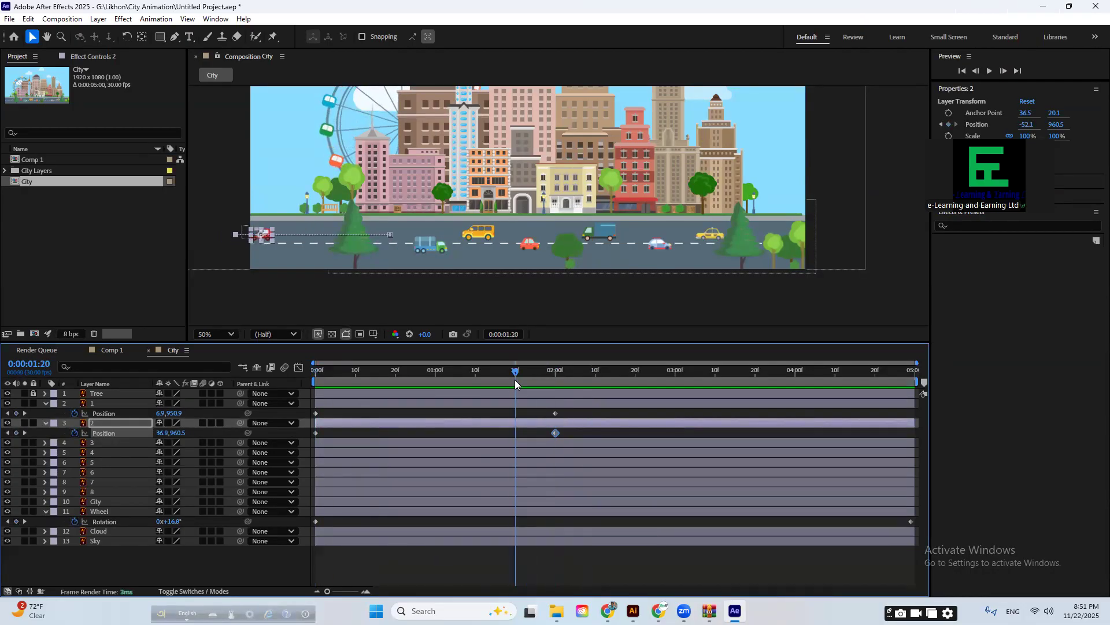
click(364, 297)
scroll(257, 238, up, 4)
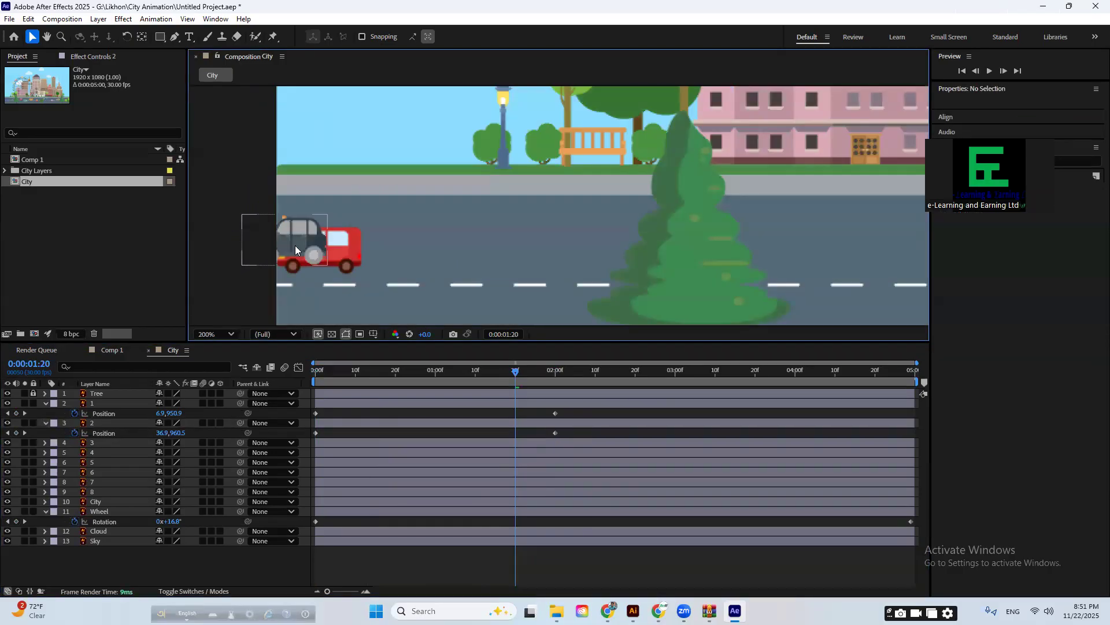
key(ctrl+a)
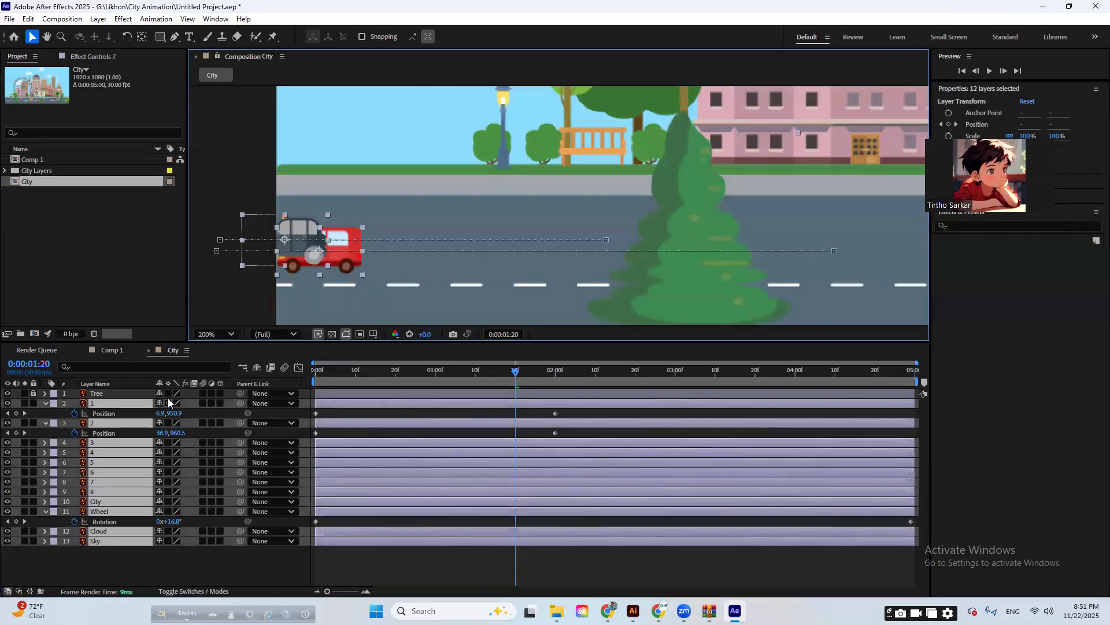
click(392, 412)
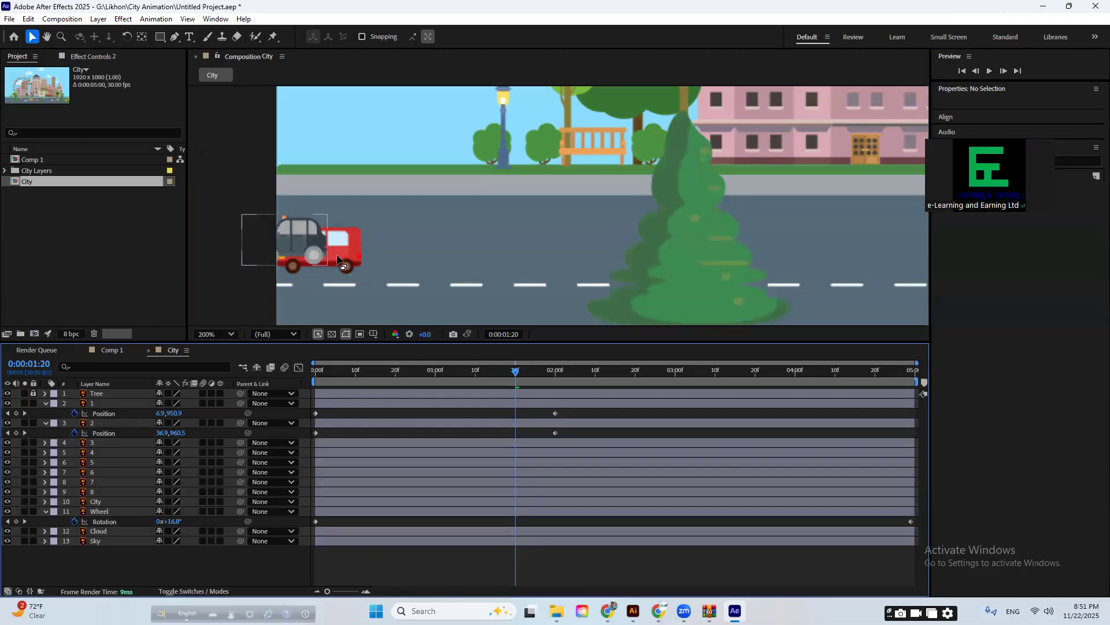
scroll(306, 254, down, 2)
drag(431, 287, 416, 251)
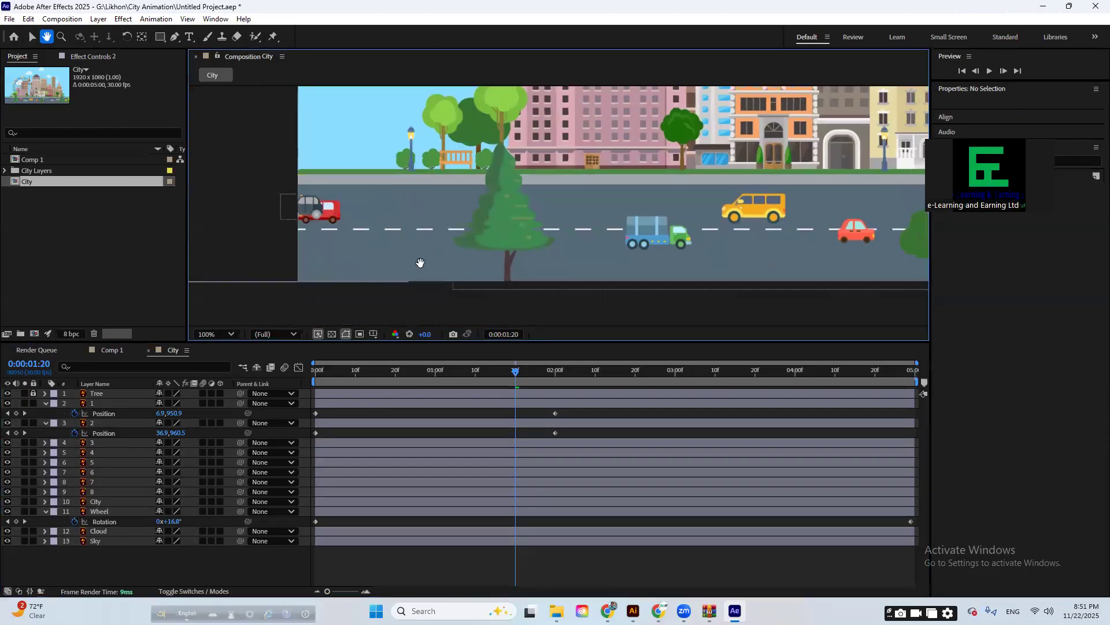
click(531, 403)
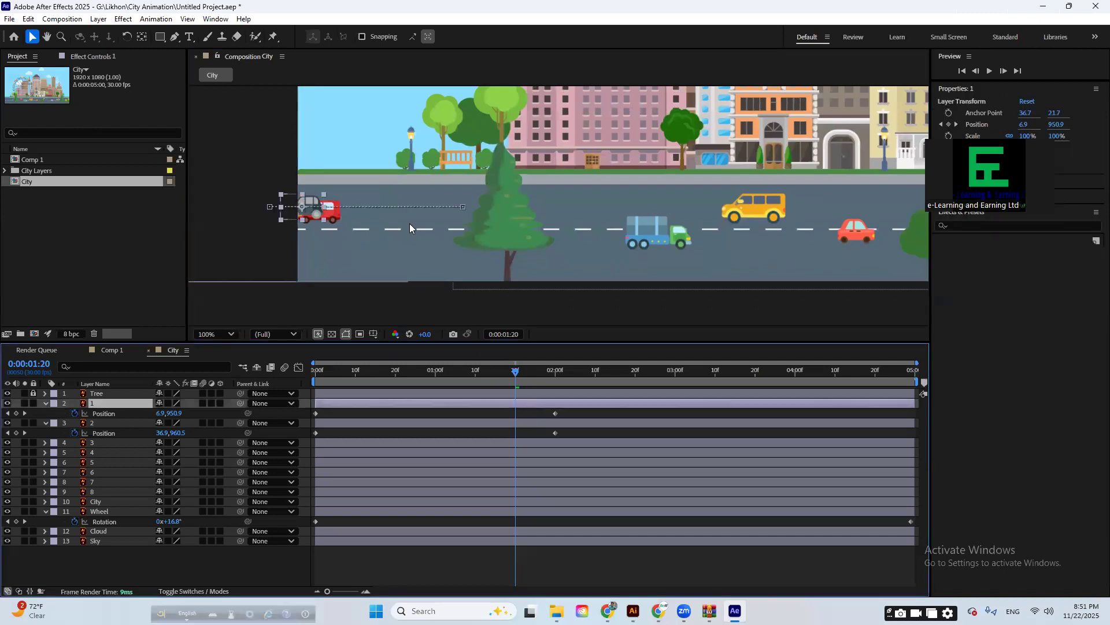
drag(538, 380, 514, 409)
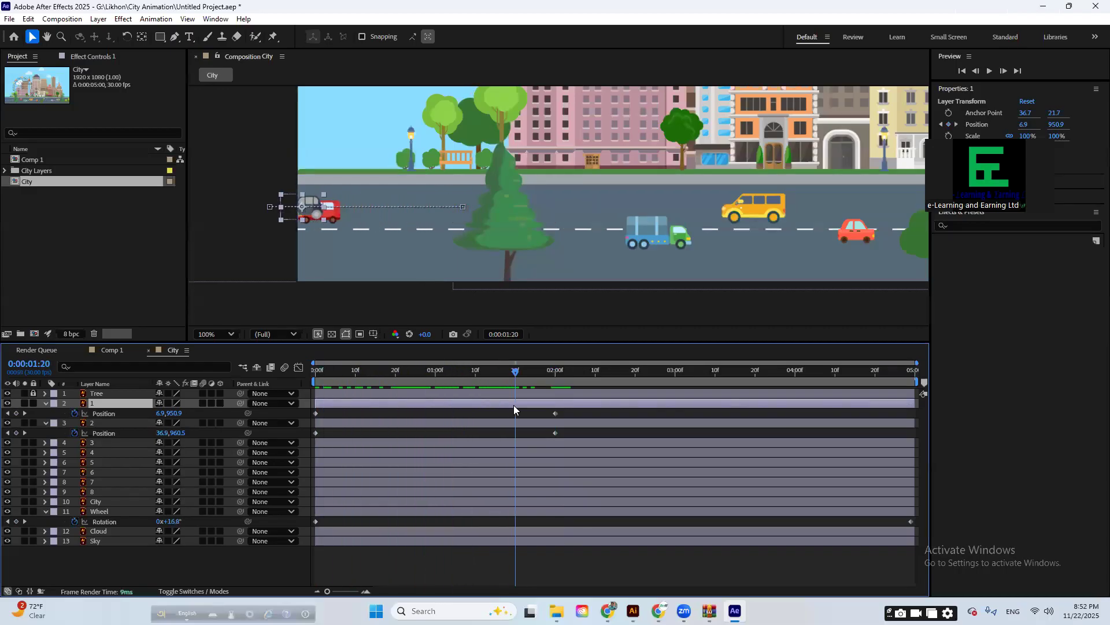
- Move layer 2 above layer 1 in the stacking order and preview the cars' drive
drag(115, 423, 114, 399)
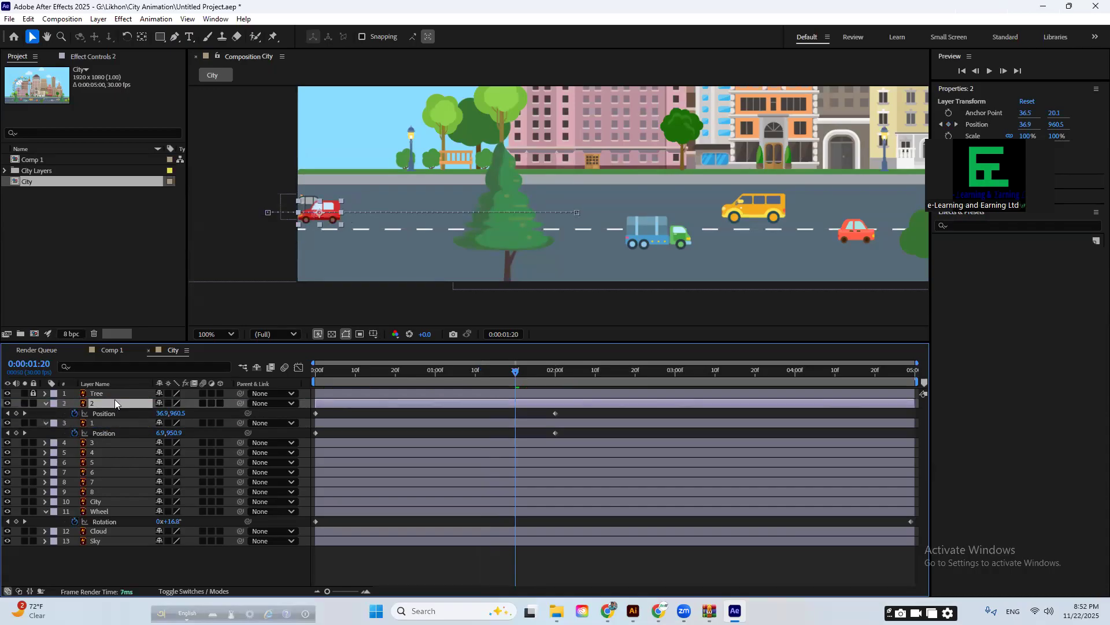
key(space)
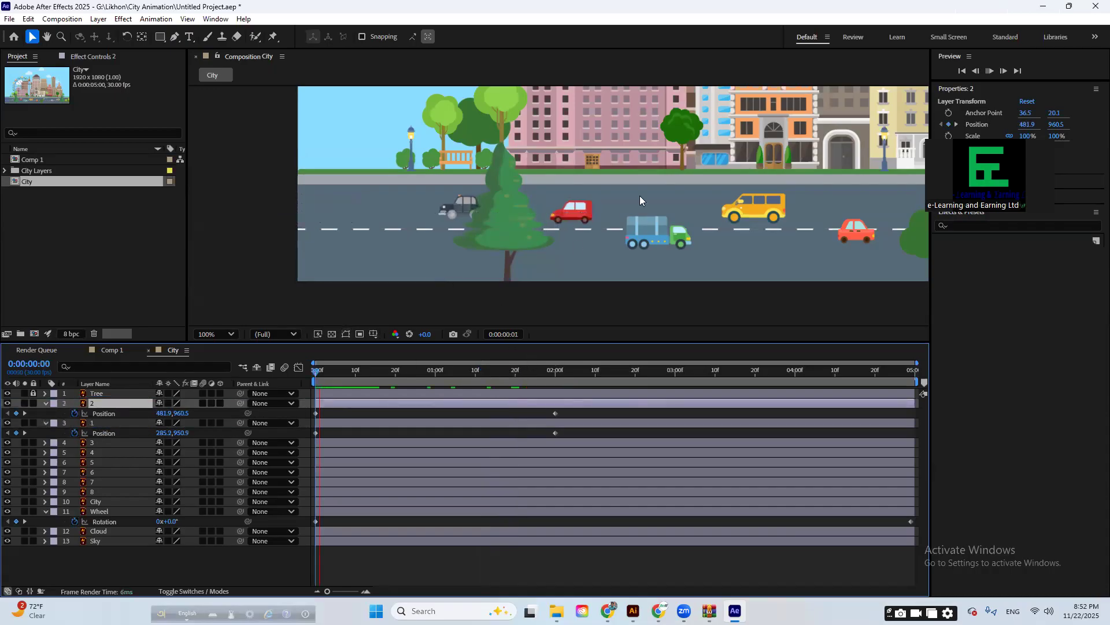
key(space)
scroll(504, 238, down, 2)
scroll(505, 239, down, 2)
drag(614, 248, 473, 253)
scroll(387, 257, up, 2)
key(v)
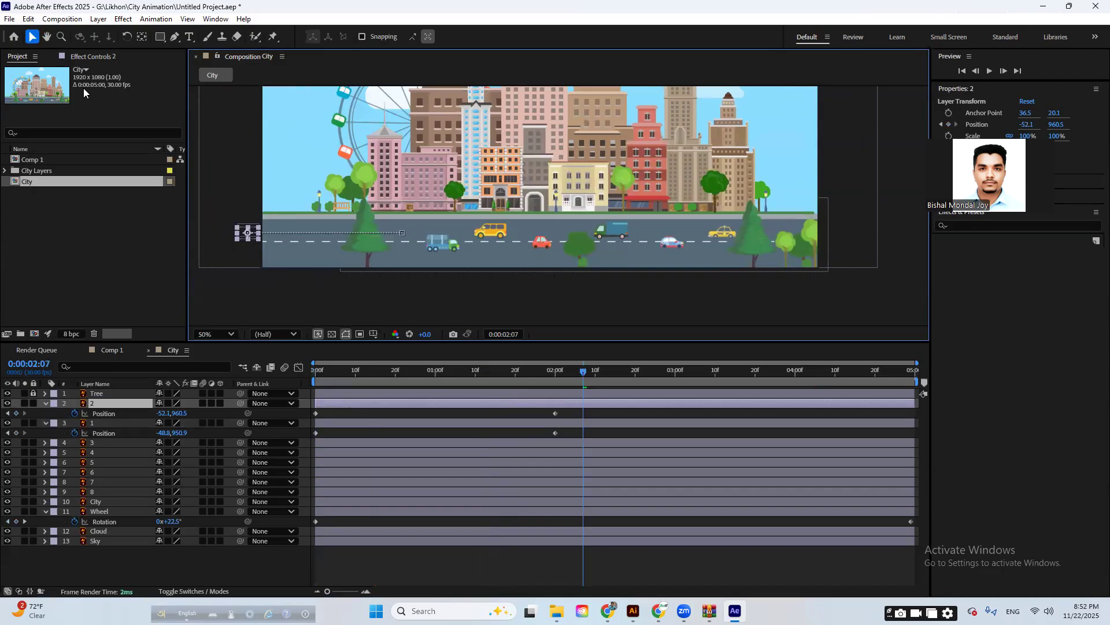
- At 0:00:00:00, reposition the layer 3 blue truck lower on the road, at about 675.9, 1028.5
click(527, 436)
key(Home)
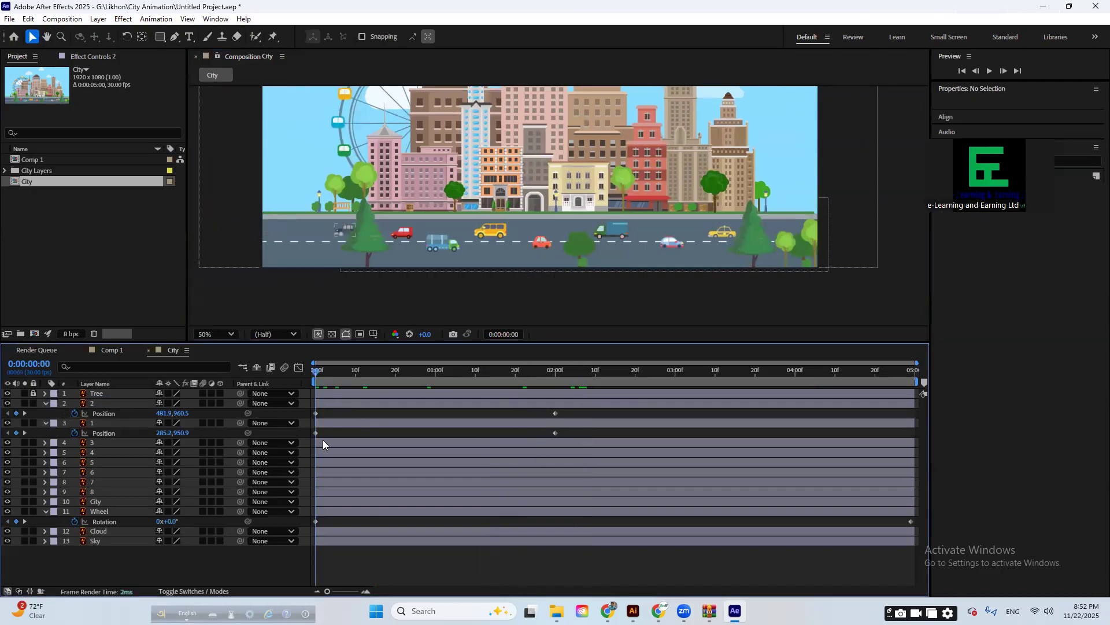
click(323, 442)
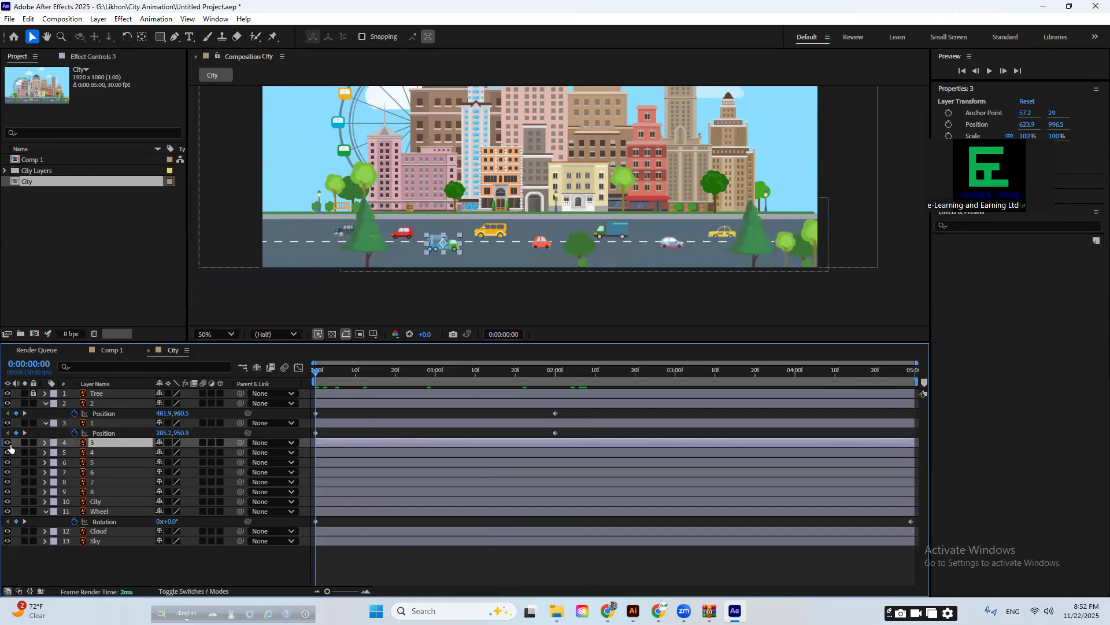
drag(550, 304, 423, 312)
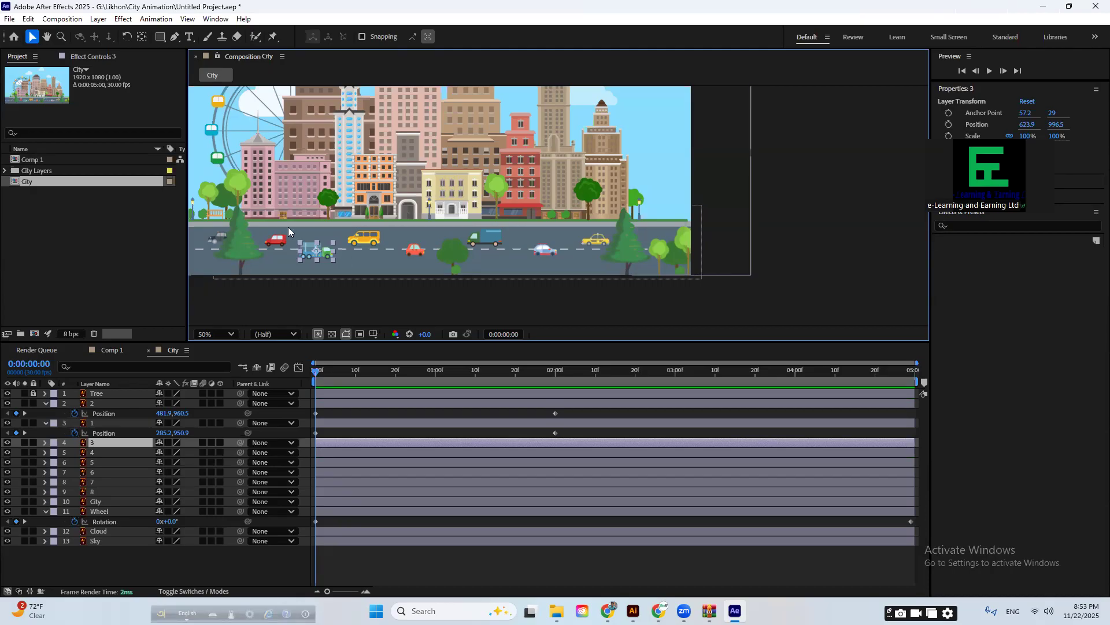
click(356, 370)
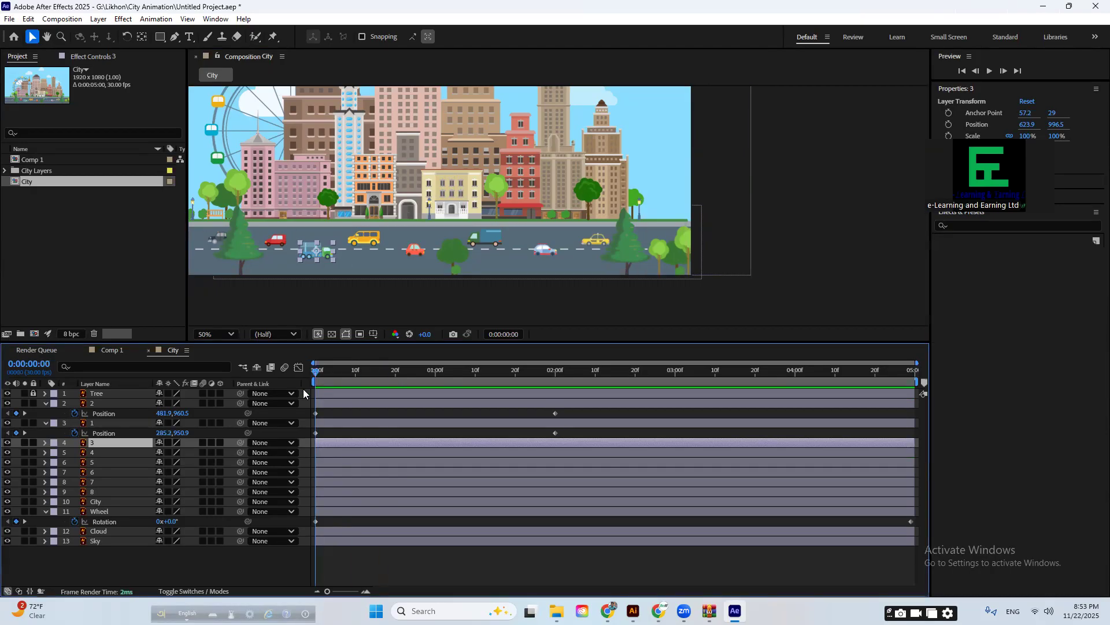
key(Home)
mouse_move(321, 253)
mouse_down()
mouse_move(492, 256)
mouse_move(332, 258)
mouse_up()
key(Return)
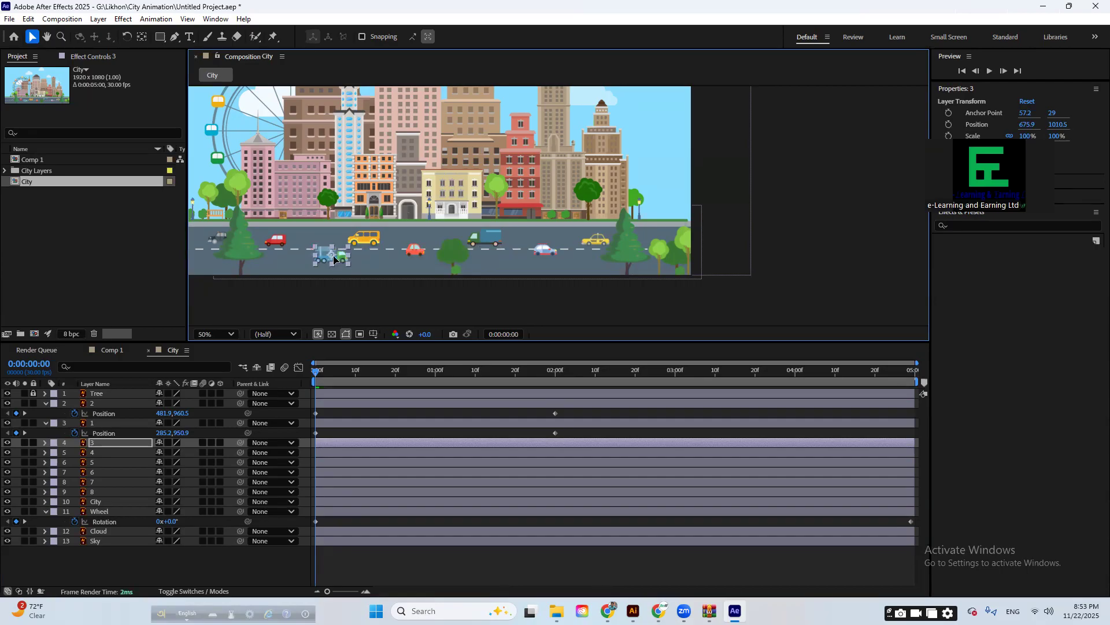
drag(333, 258, 334, 263)
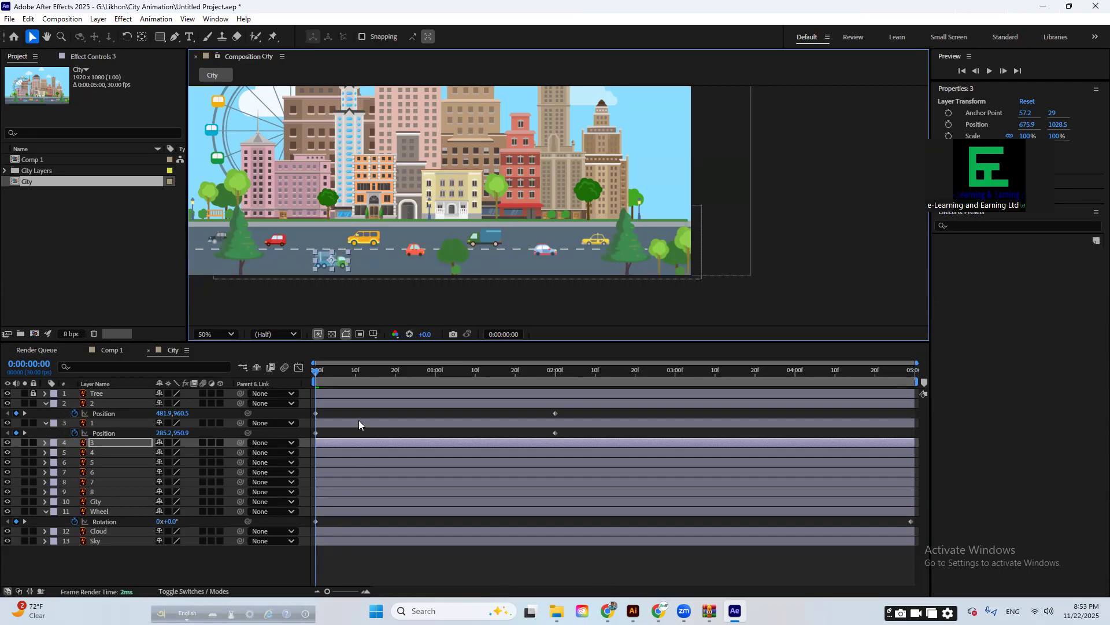
- Reveal layer 3's Position and add the blue truck's starting keyframe at 0:00:00:00
drag(365, 371, 424, 380)
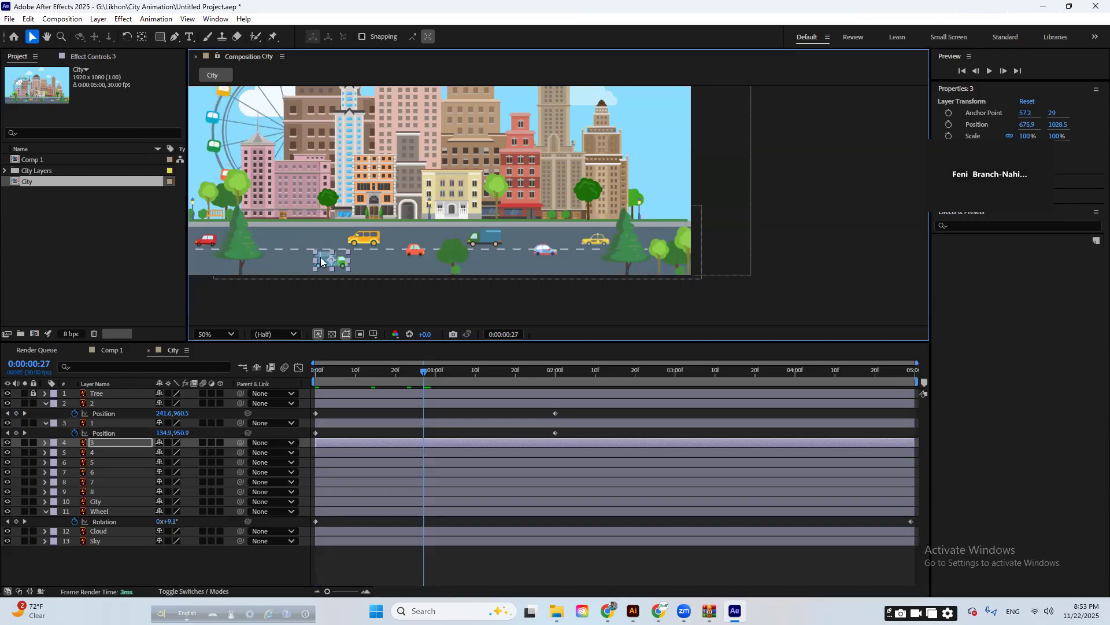
click(389, 444)
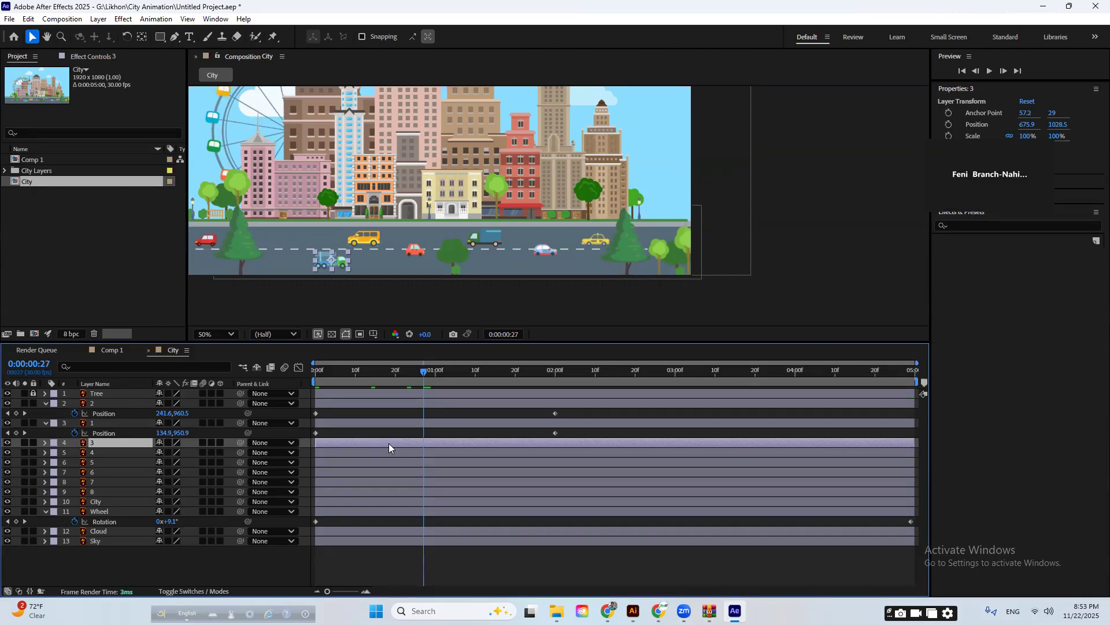
key(p)
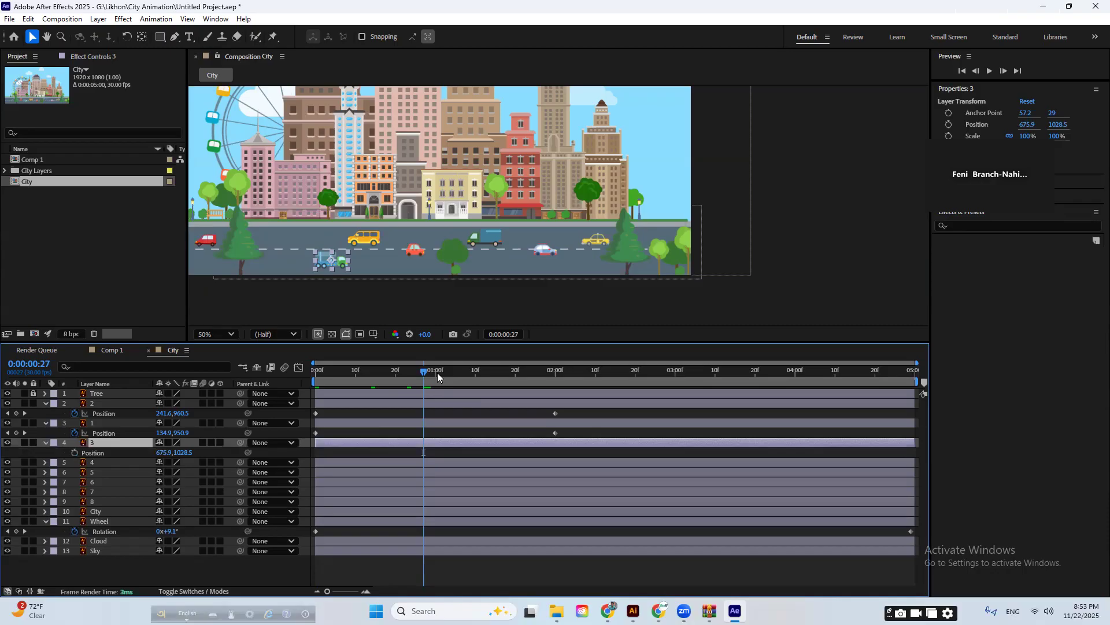
drag(426, 371, 310, 381)
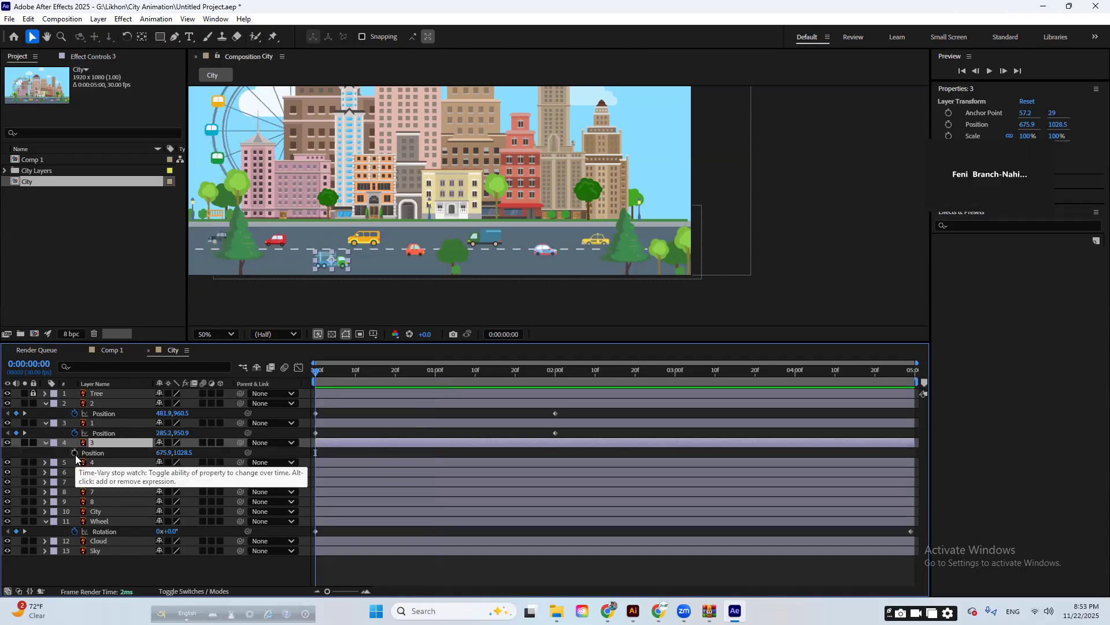
click(75, 453)
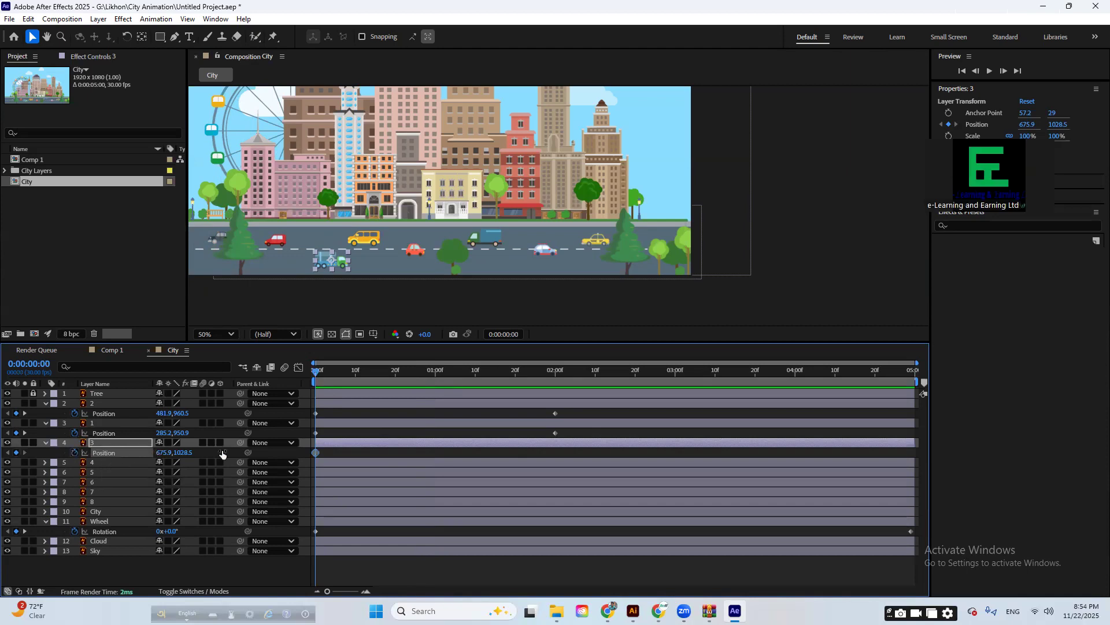
- At 0:00:04:29, move the layer 3 truck right along the road to about 1379.9, 1028.5, and preview the animation
key(space)
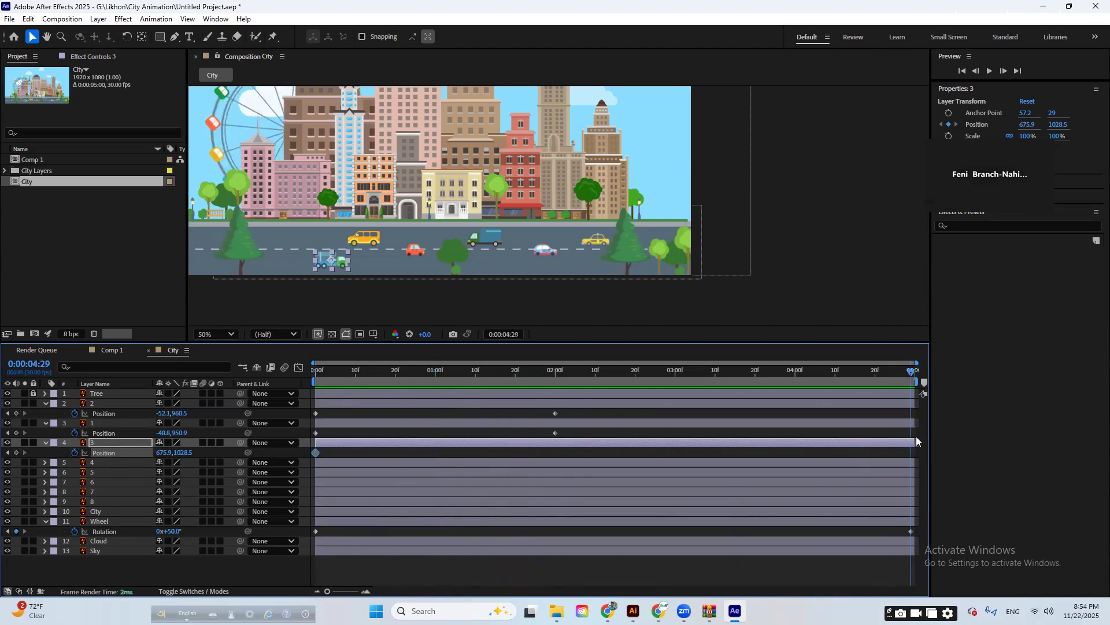
drag(332, 265, 536, 268)
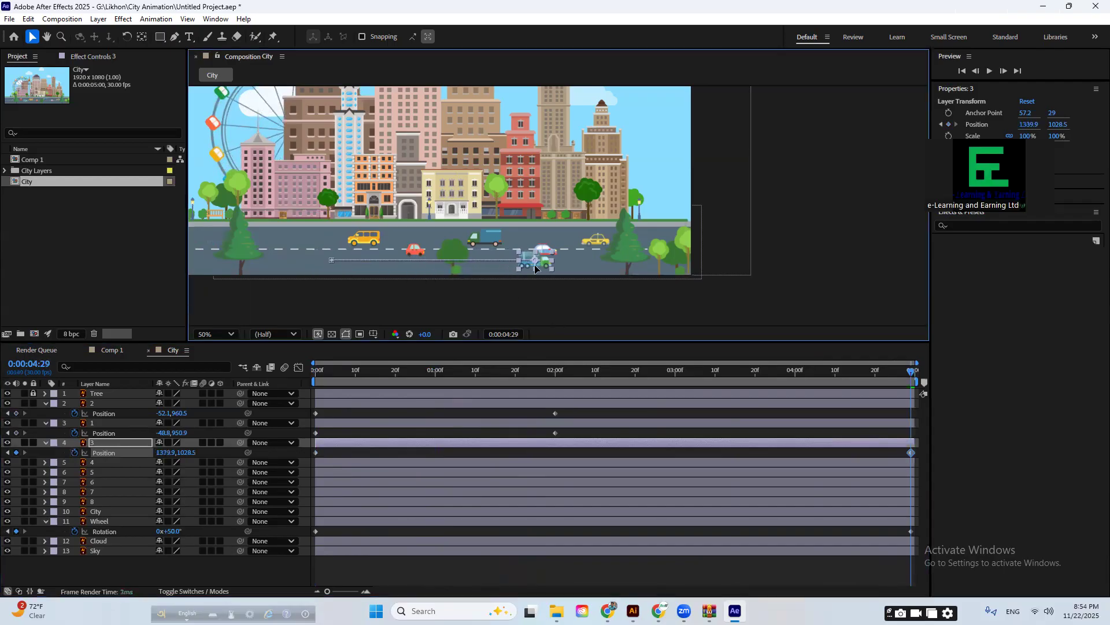
click(408, 373)
key(space)
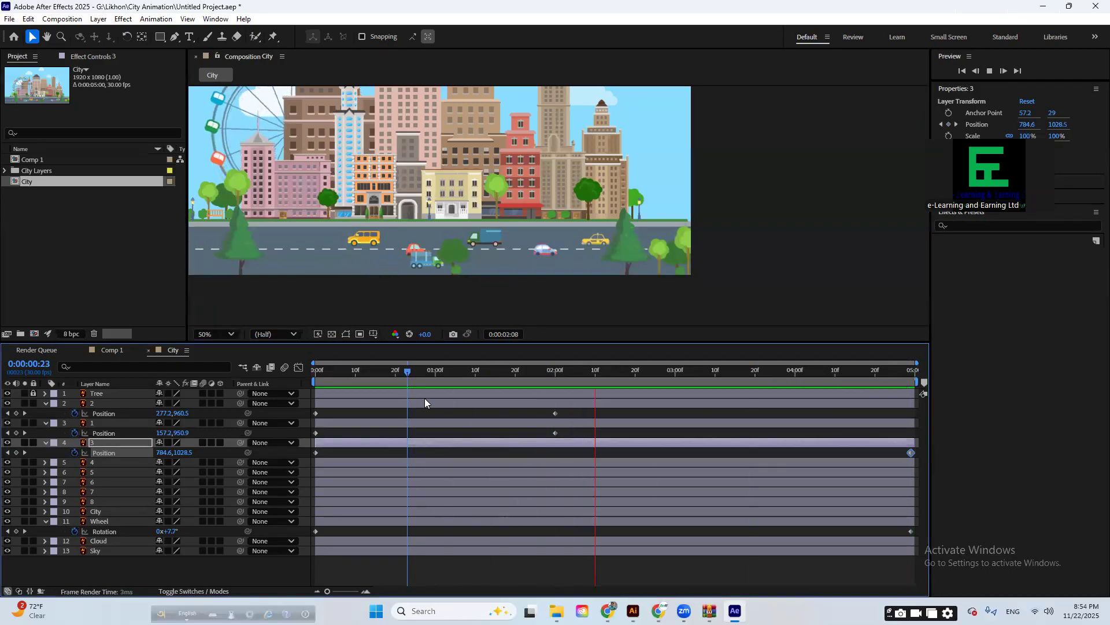
key(space)
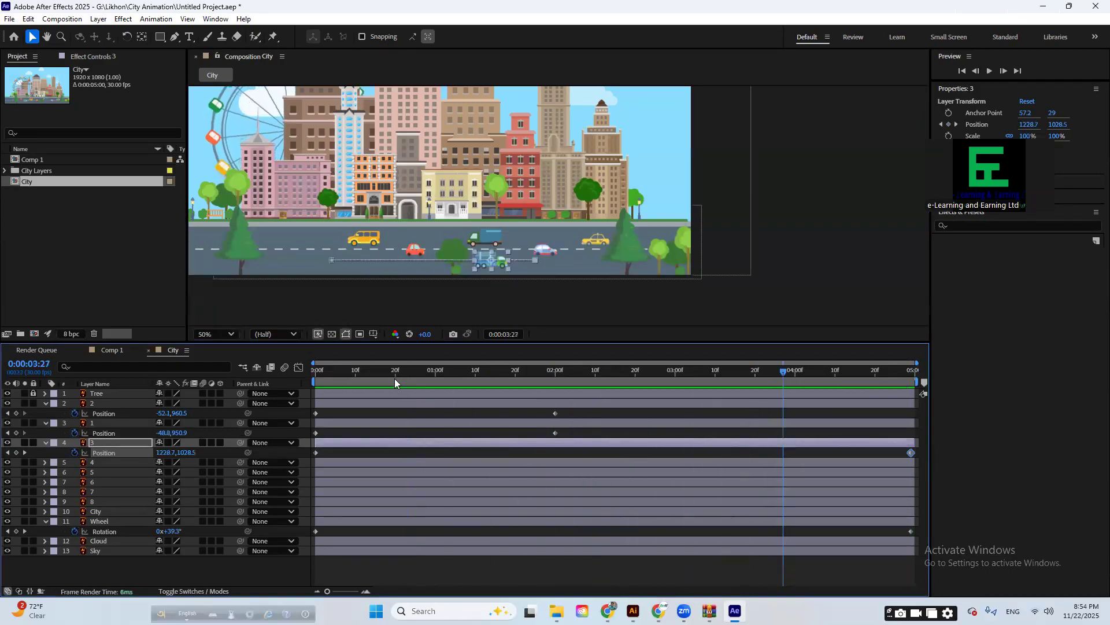
- Reveal layer 4's Position and add the yellow van's starting keyframe at 0:00:00:00
click(316, 373)
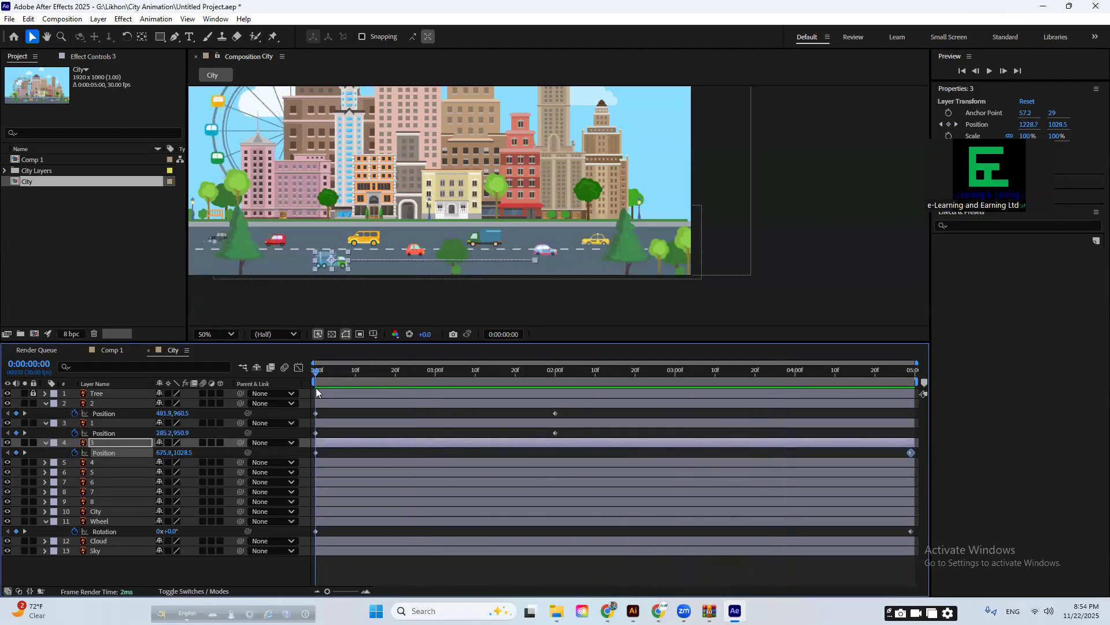
click(340, 461)
drag(368, 175, 420, 175)
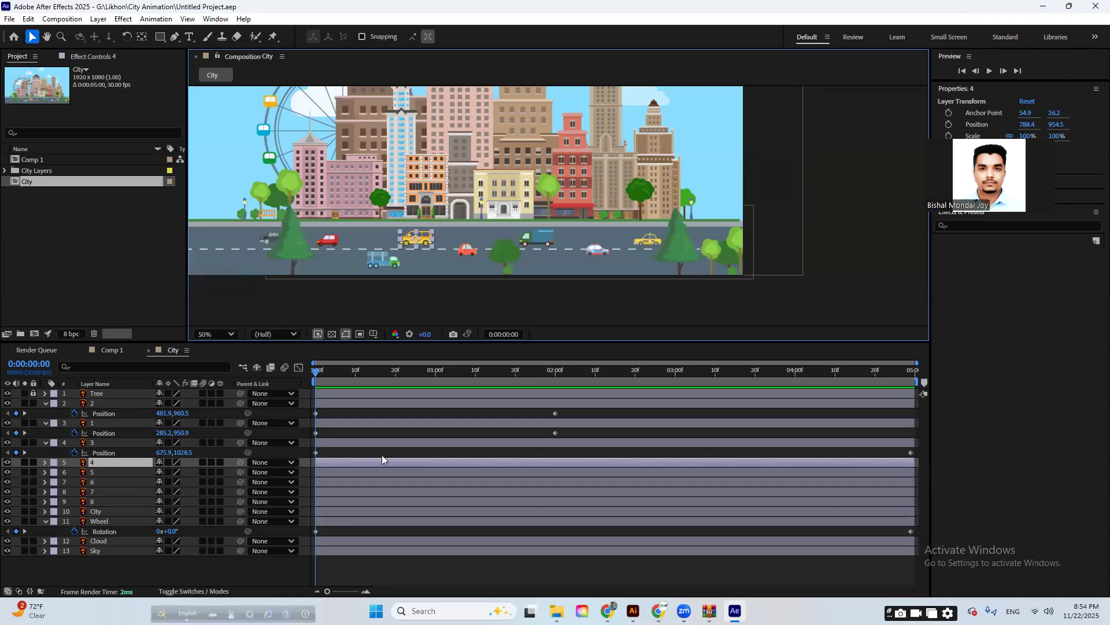
click(419, 373)
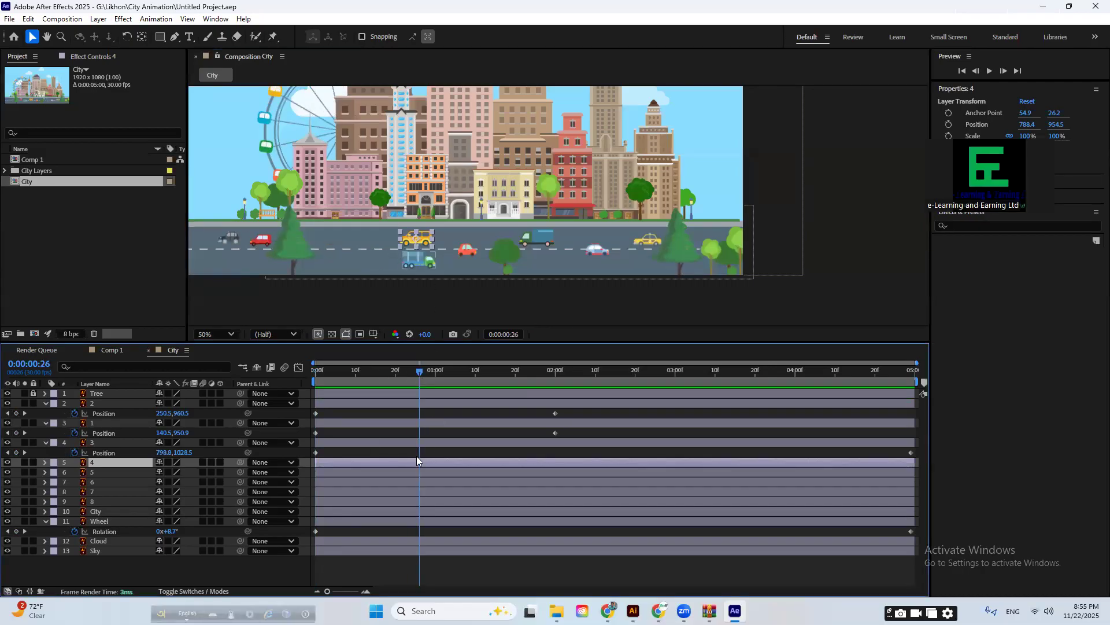
key(p)
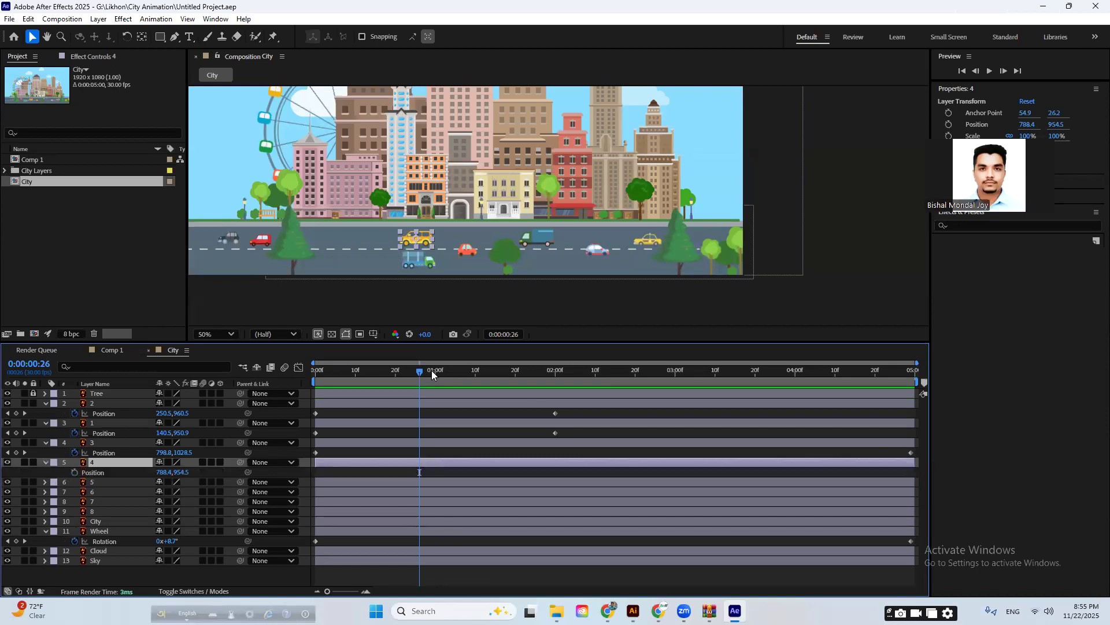
drag(367, 374, 306, 377)
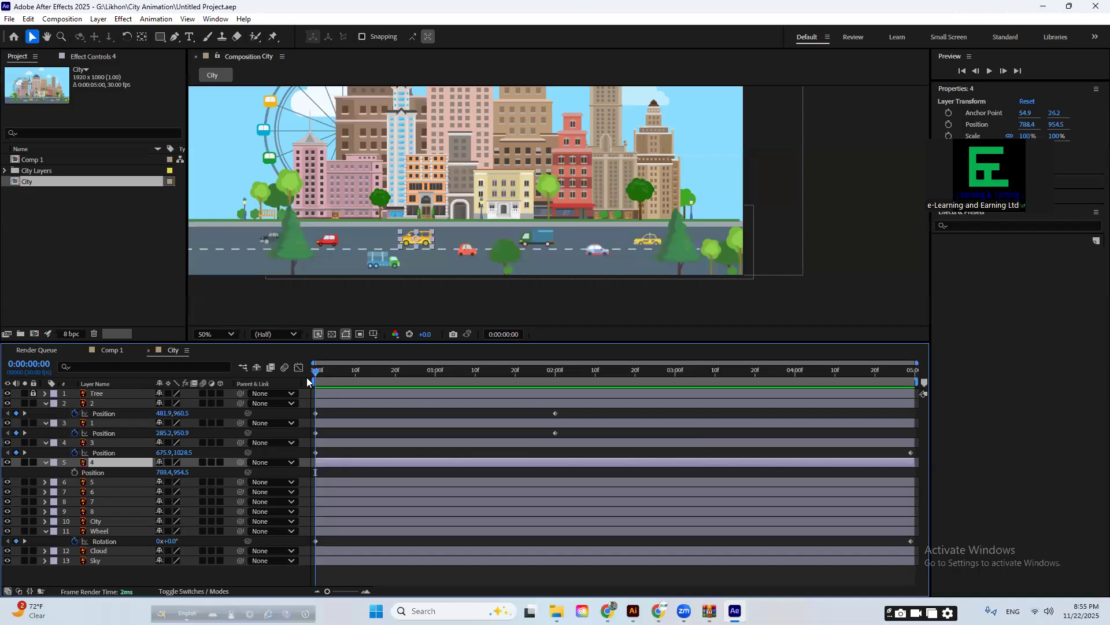
click(74, 471)
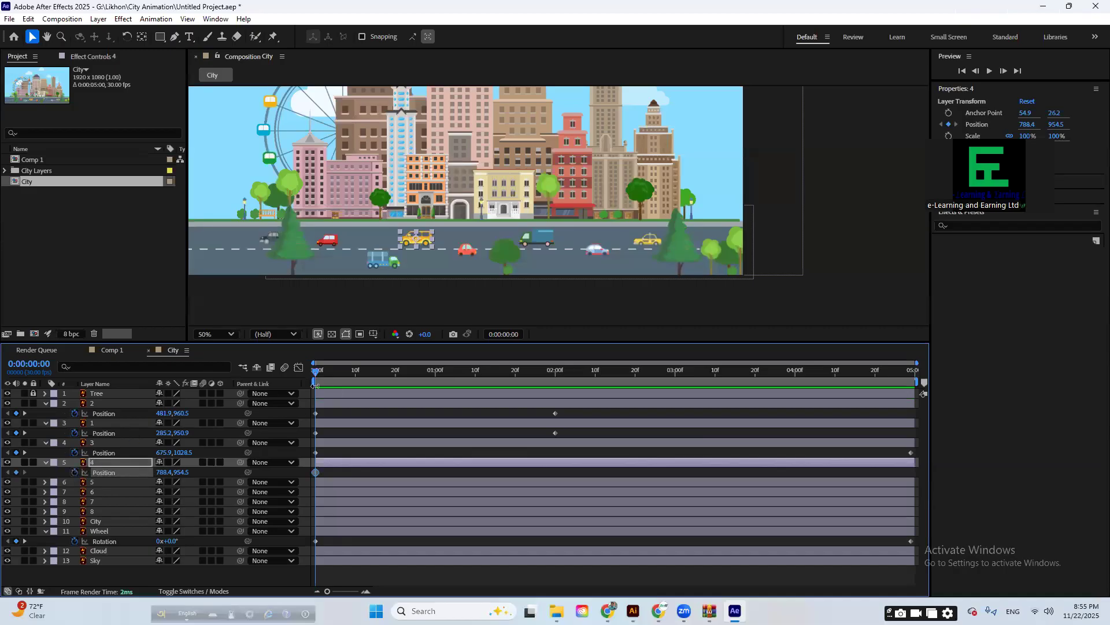
- At 0:00:04:29, move the layer 4 van straight along the road past the artwork's left edge and preview the animation
drag(316, 381, 392, 382)
drag(463, 407, 940, 439)
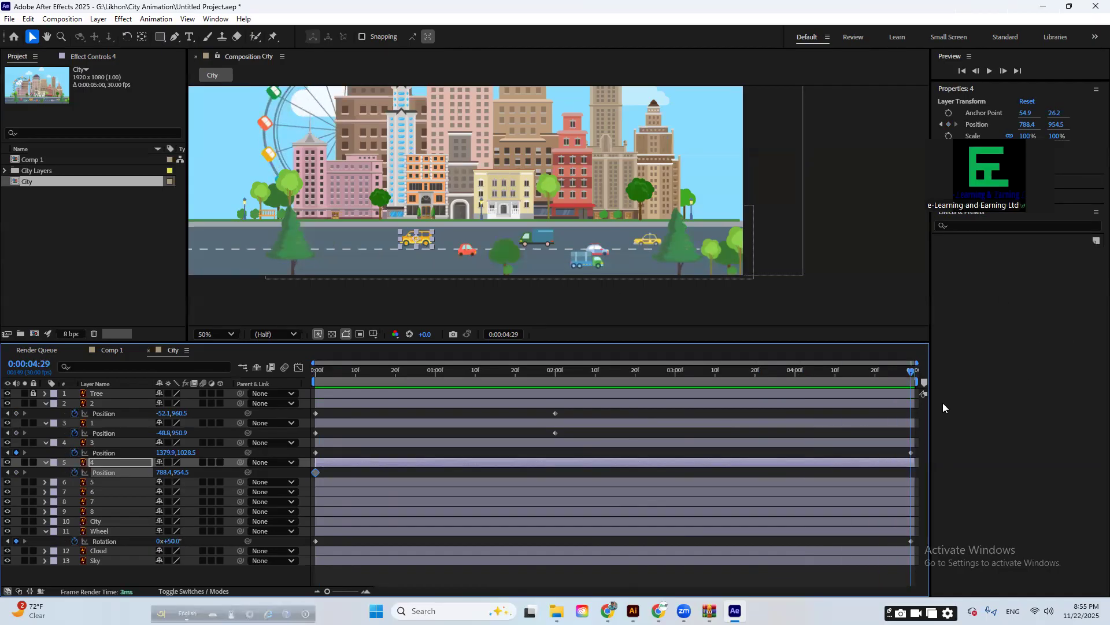
drag(412, 246, 268, 244)
key(space)
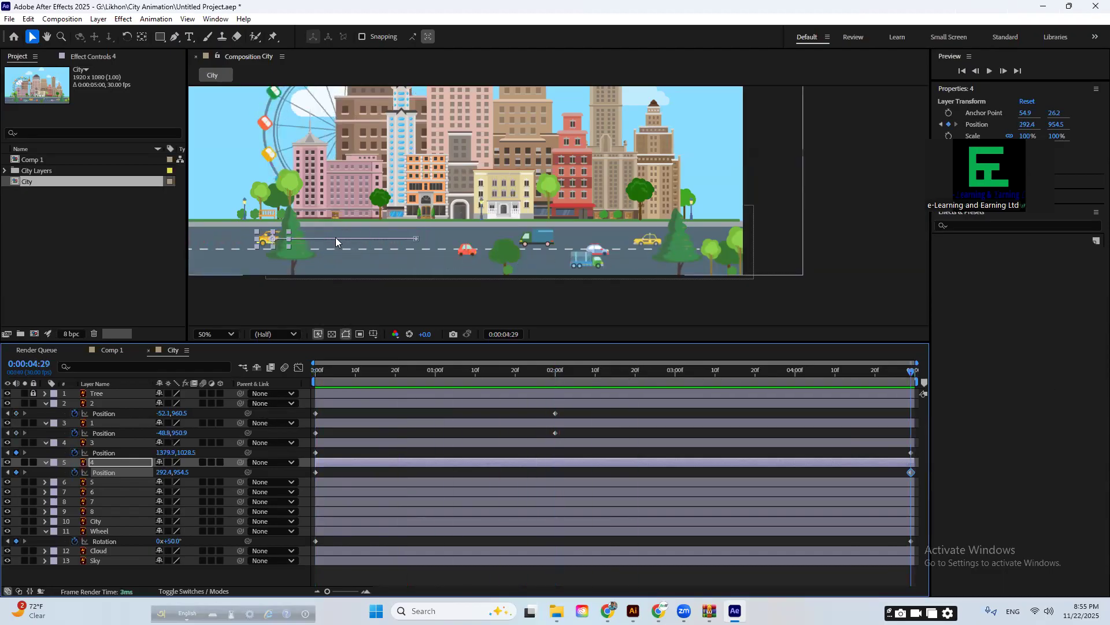
mouse_move(268, 239)
mouse_down()
mouse_move(172, 240)
mouse_move(264, 239)
mouse_up()
click(491, 372)
key(space)
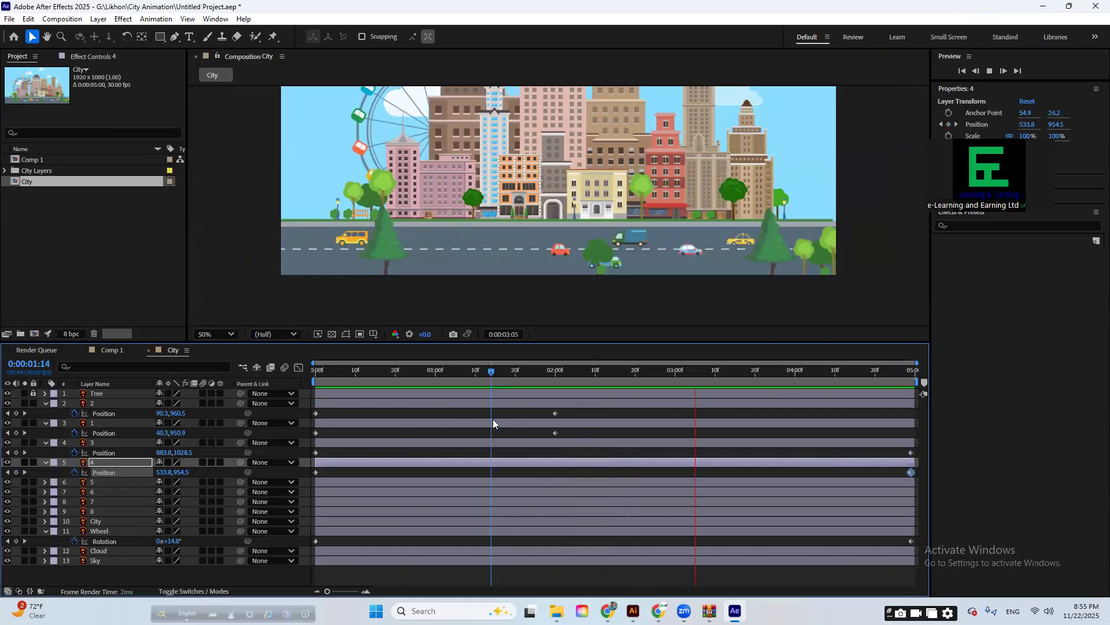
scroll(523, 259, down, 2)
key(space)
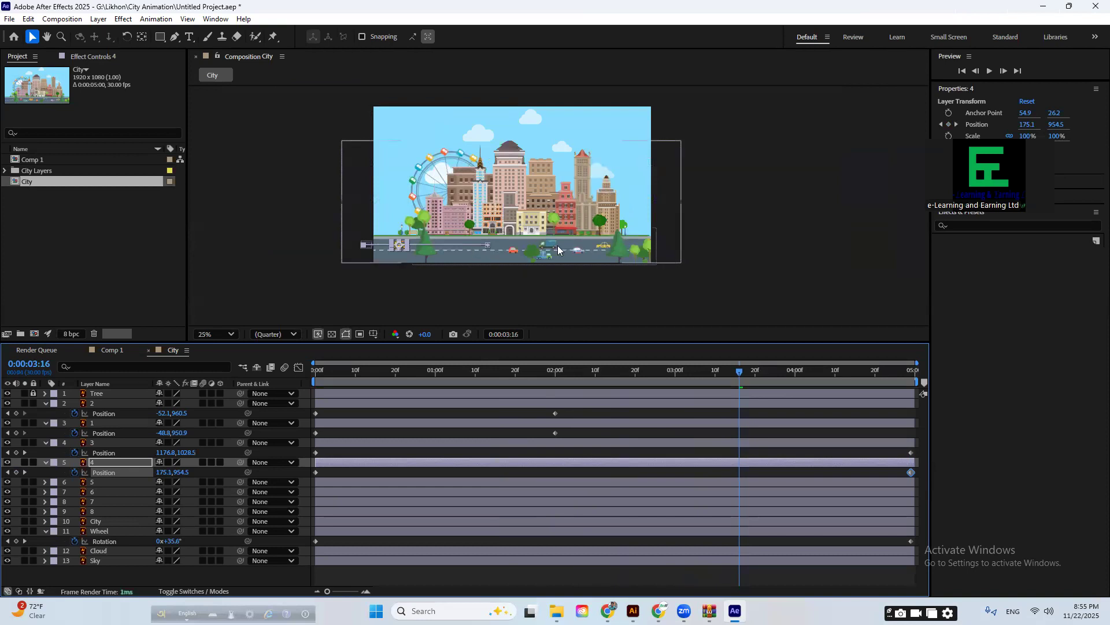
- Reveal layer 5's Position and add the red car's starting keyframe at 0:00:00:00
scroll(523, 259, up, 2)
click(539, 246)
drag(625, 309, 570, 296)
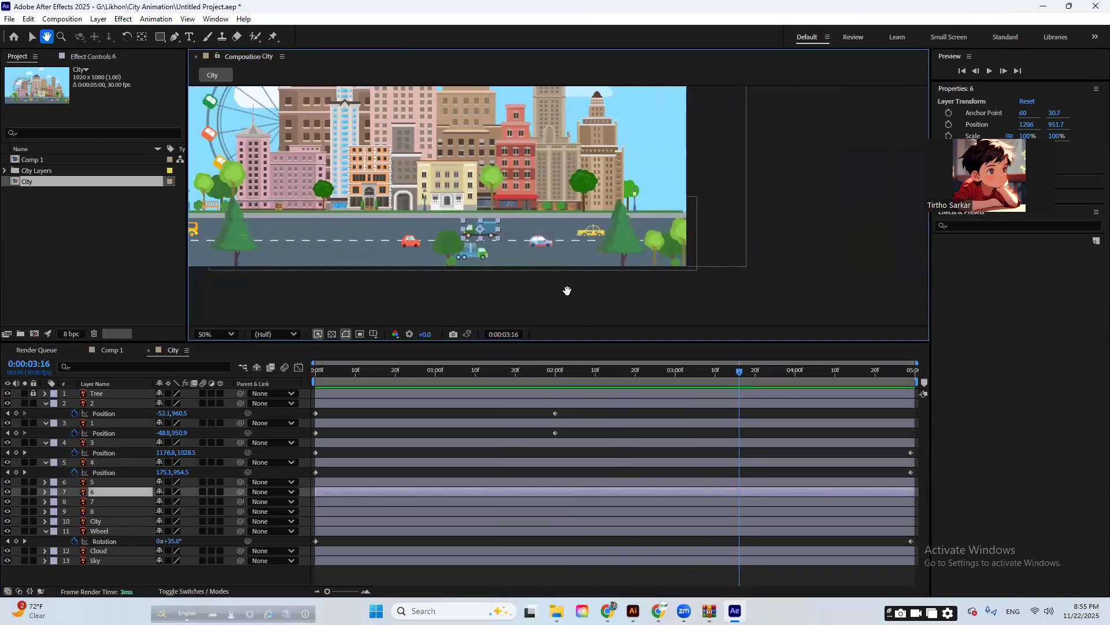
click(326, 482)
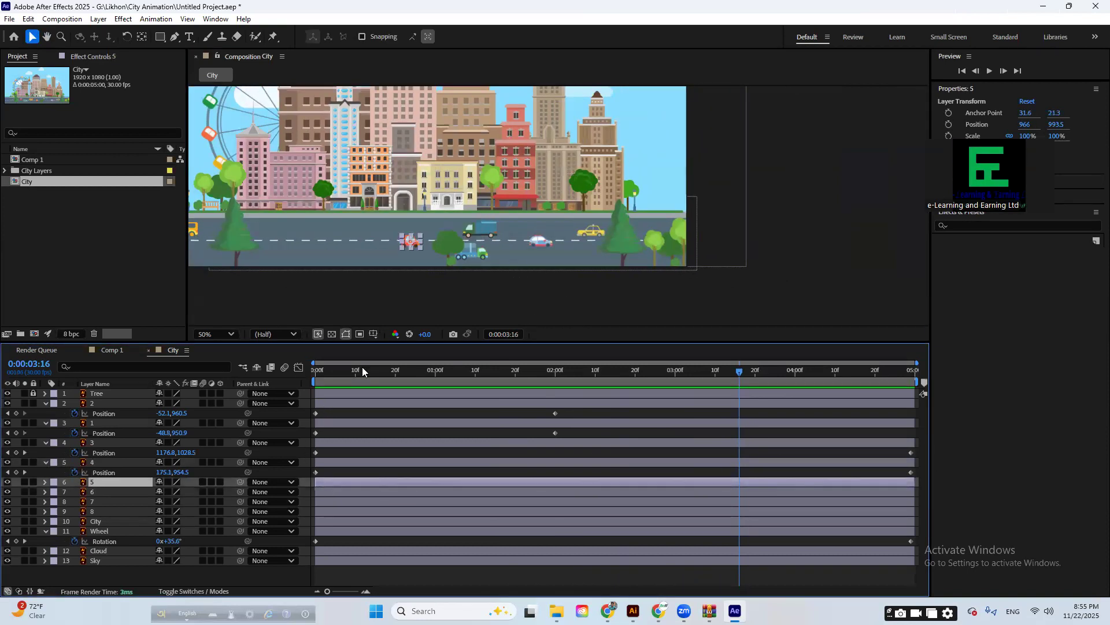
drag(362, 366, 303, 381)
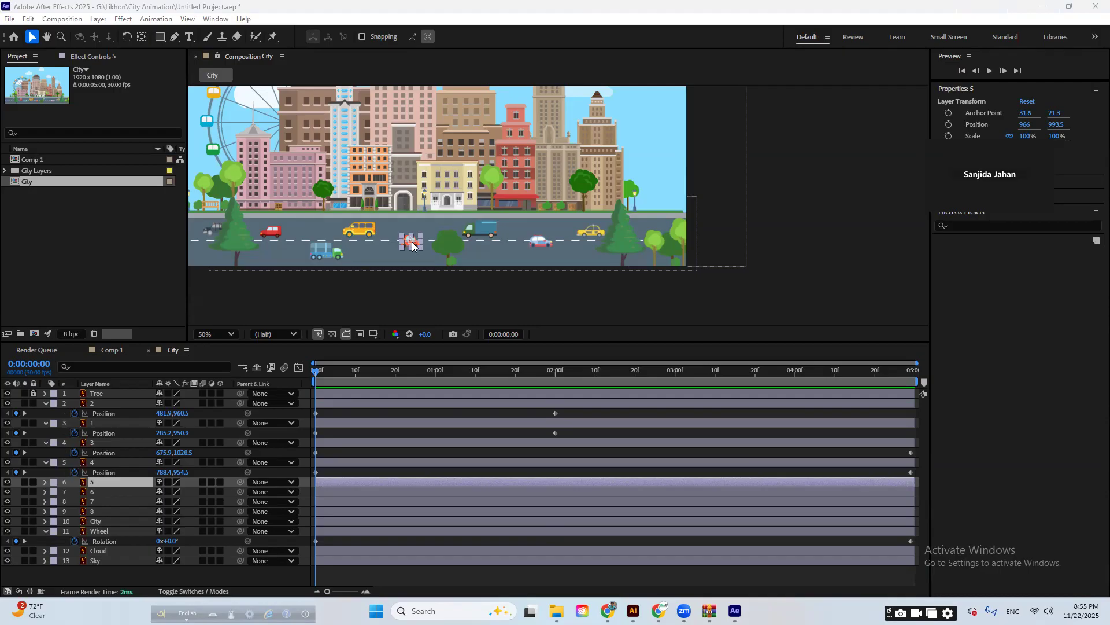
click(358, 487)
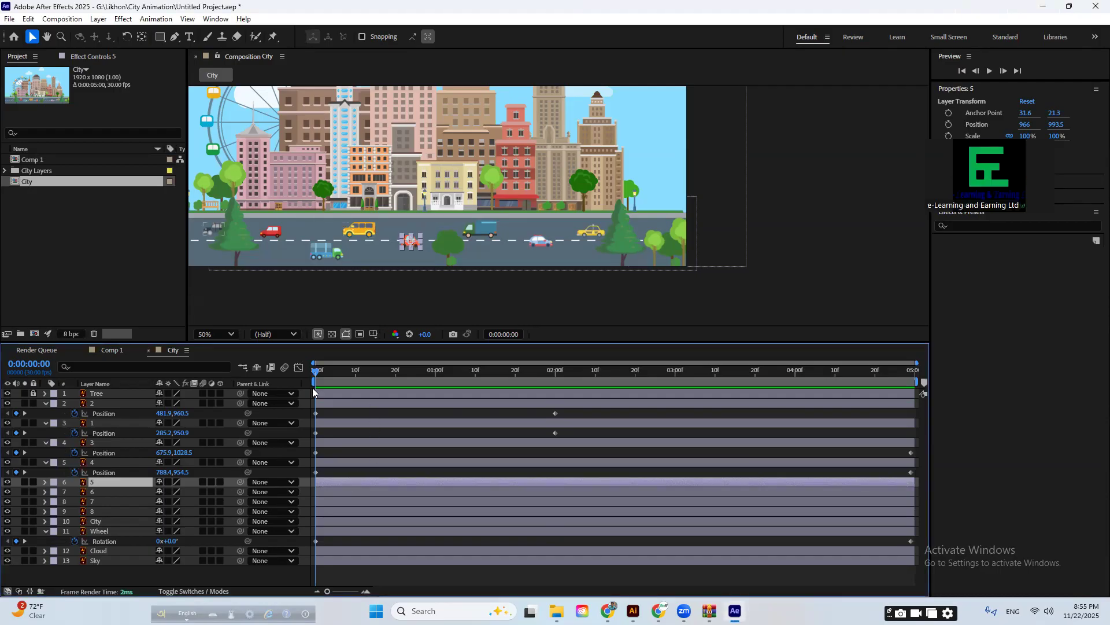
mouse_move(330, 375)
mouse_down()
mouse_move(387, 379)
mouse_move(316, 381)
mouse_up()
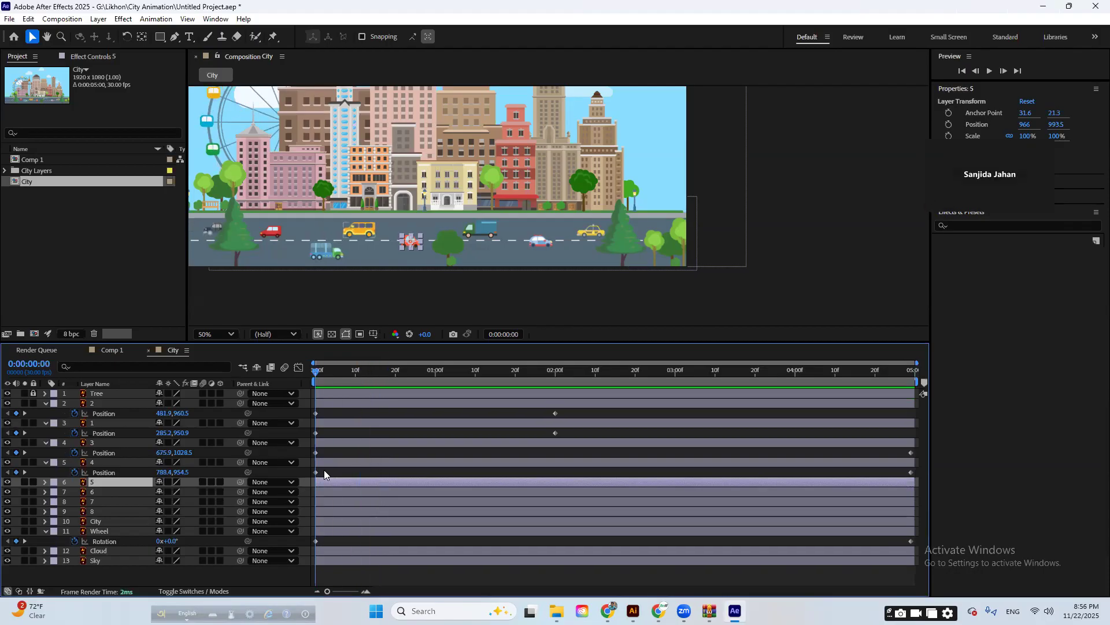
key(p)
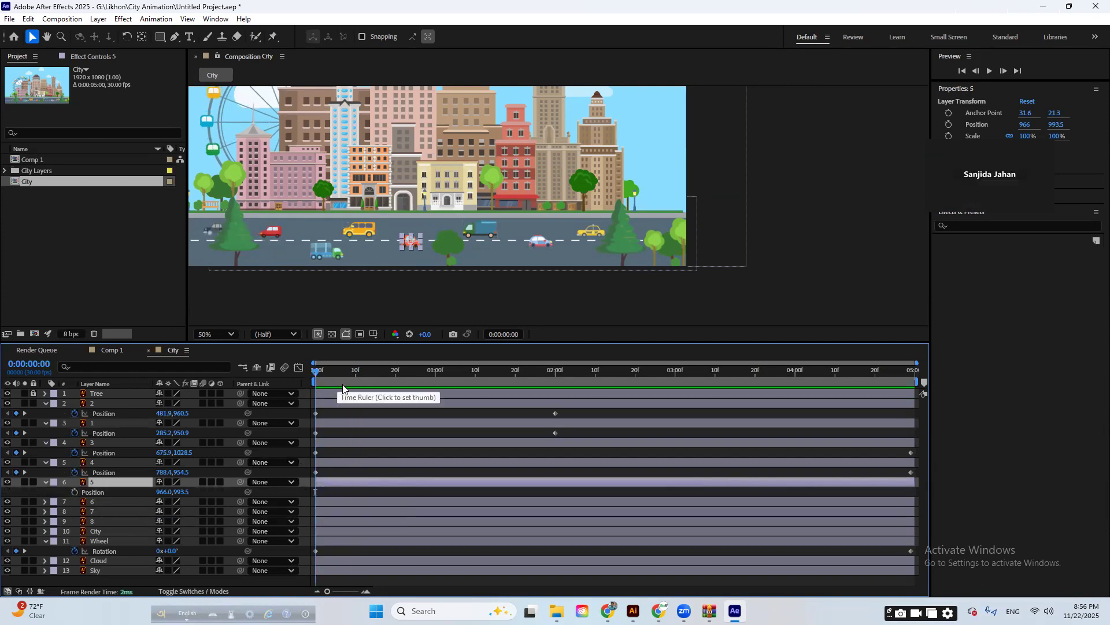
click(74, 492)
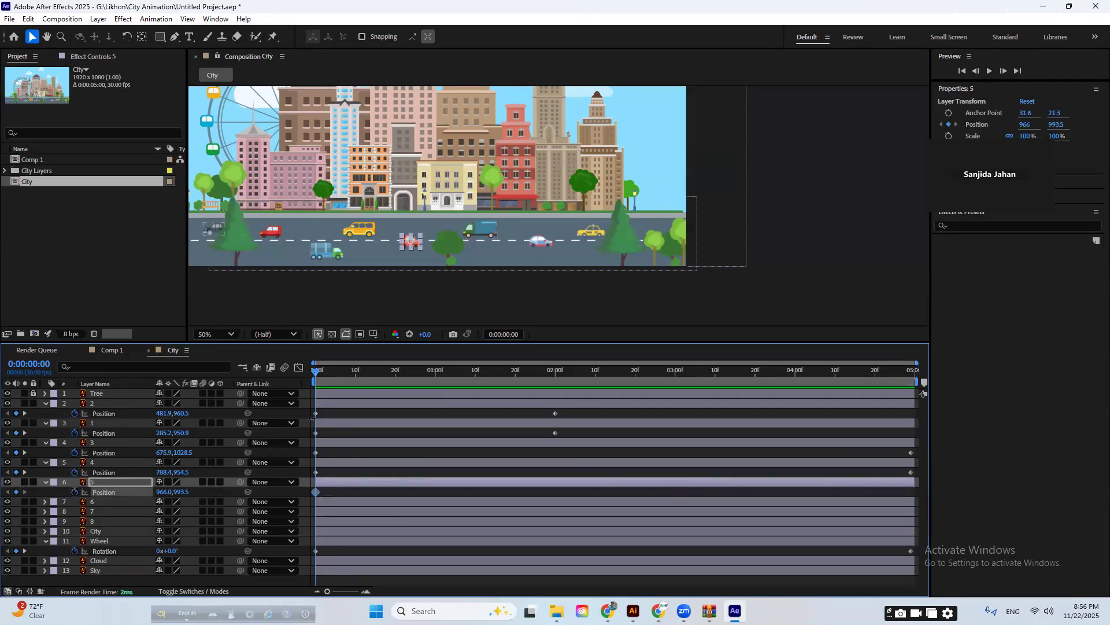
- At 0:00:04:29, move the layer 5 car right along the road past the artwork's edge to about 1968, 993.5, and preview the animation
key(space)
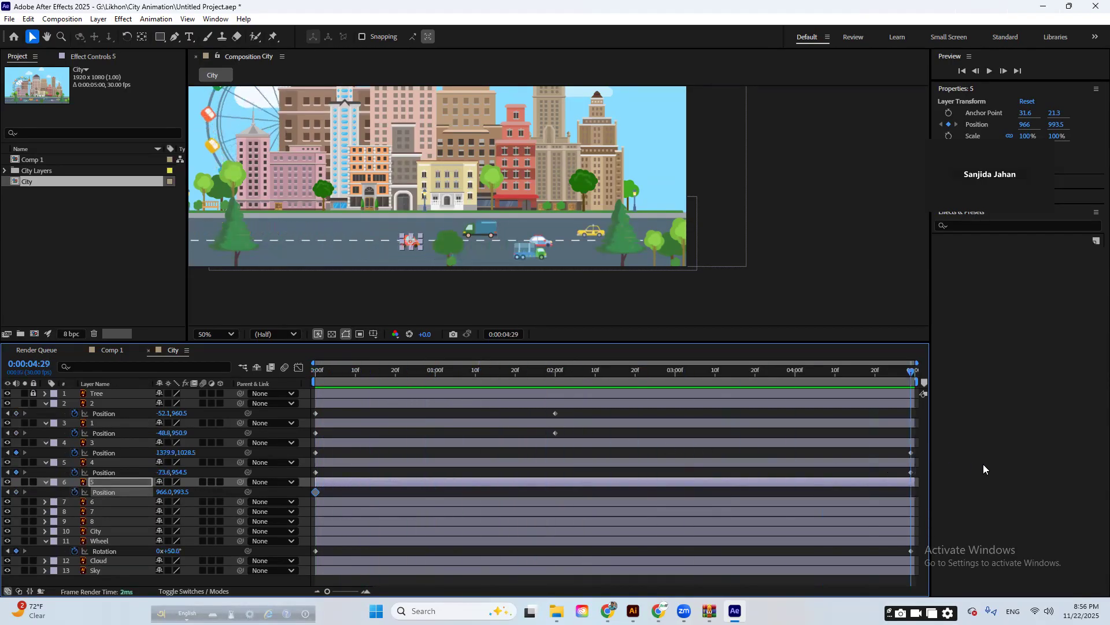
drag(414, 242, 594, 245)
drag(685, 244, 731, 244)
key(space)
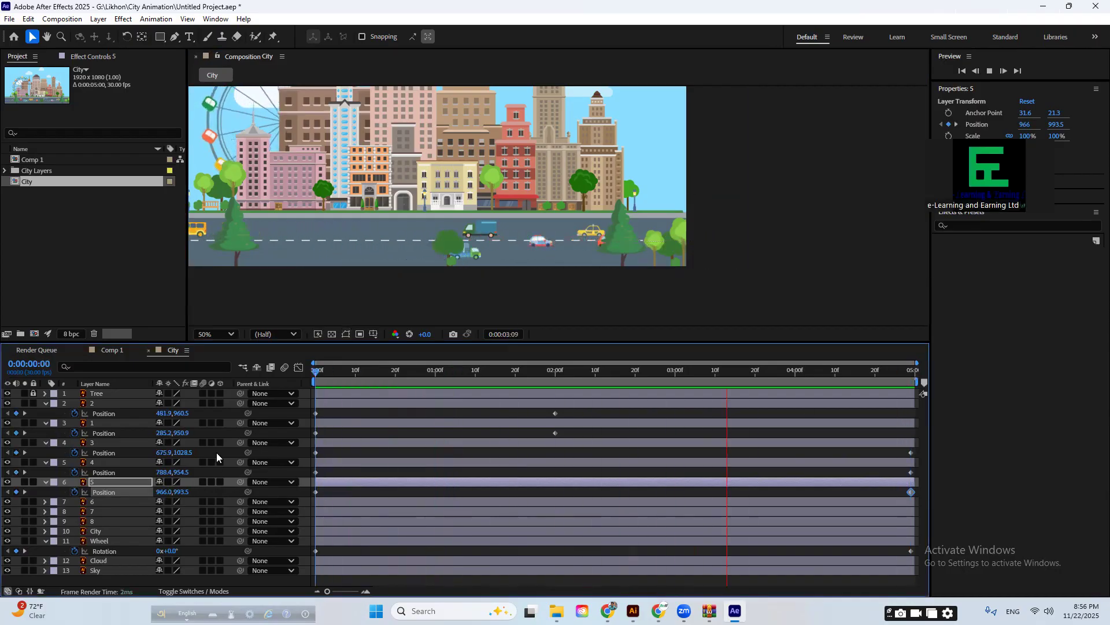
key(space)
- Reveal layer 6's Position and add the green truck's starting keyframe at 0:00:00:00
drag(533, 377, 297, 364)
click(329, 503)
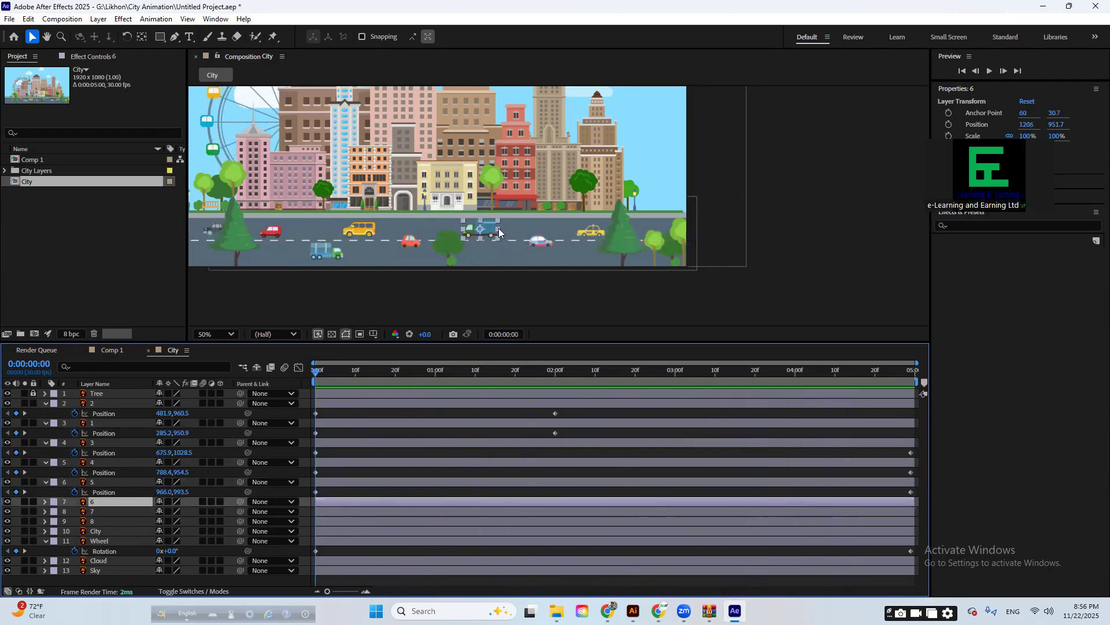
key(p)
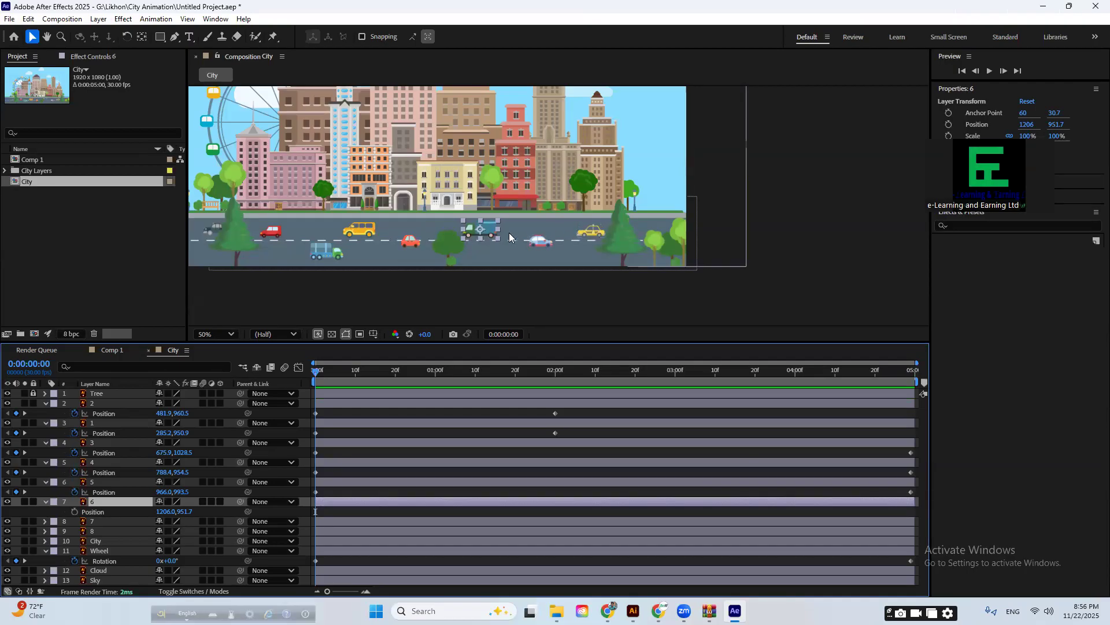
click(479, 230)
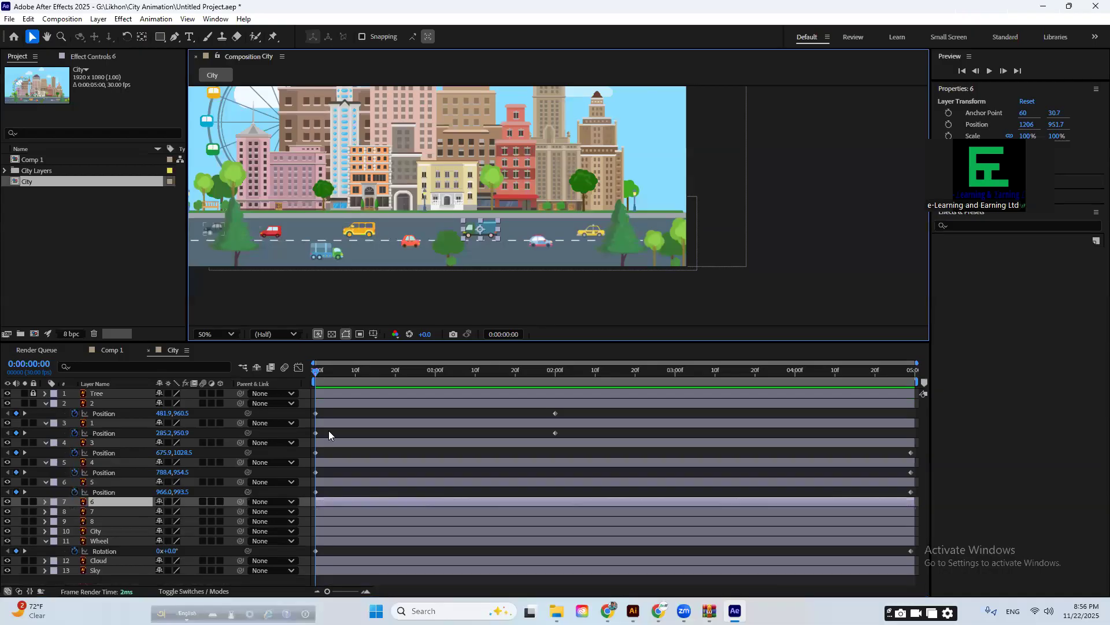
key(alt+shift+p)
- Move the layer 6 truck left to about 820, 951.7 at 0:00:02:00 and add a matching hold keyframe at 0:00:02:10
drag(352, 375, 555, 381)
drag(493, 234, 382, 233)
drag(556, 373, 596, 386)
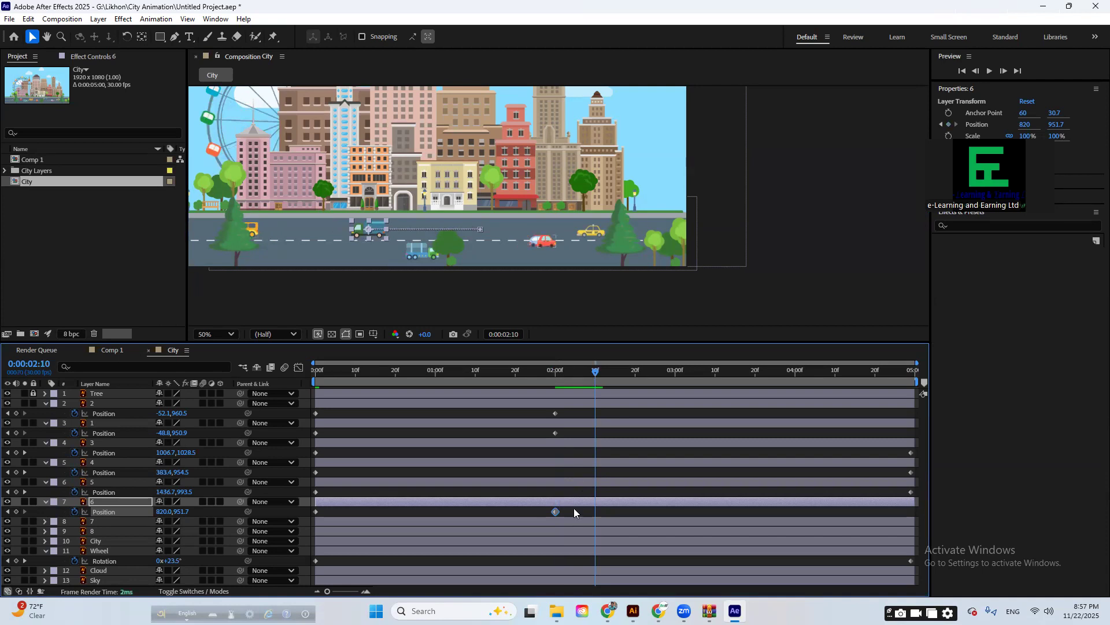
click(17, 511)
key(space)
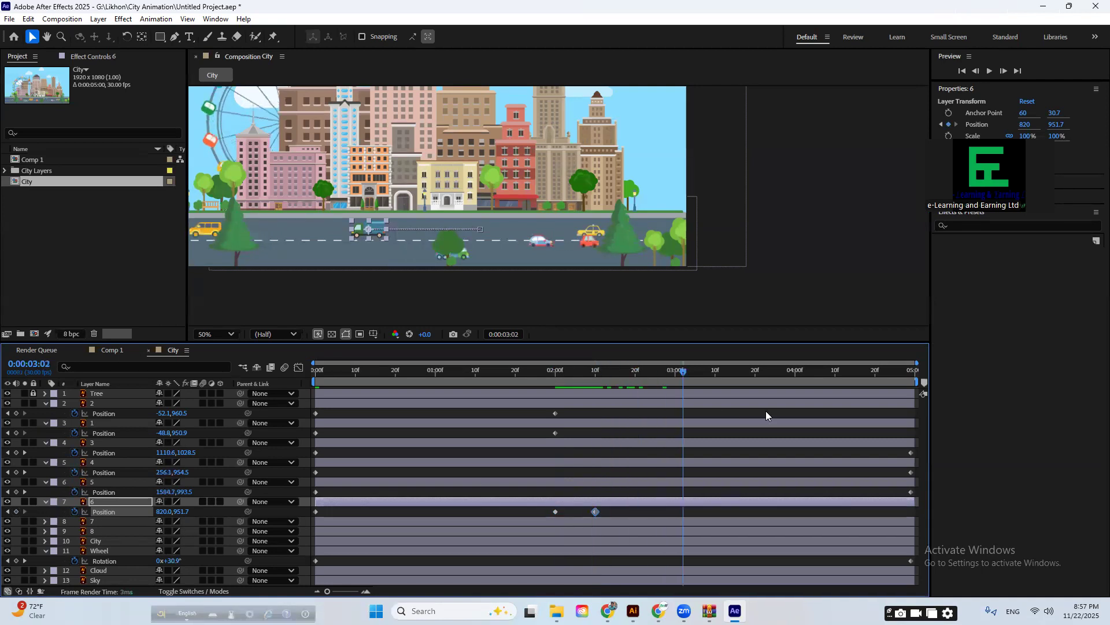
- At 0:00:04:29, move the layer 6 truck left along the road to about 206, 951.7 and preview the stop
drag(353, 232, 196, 231)
drag(280, 234, 338, 233)
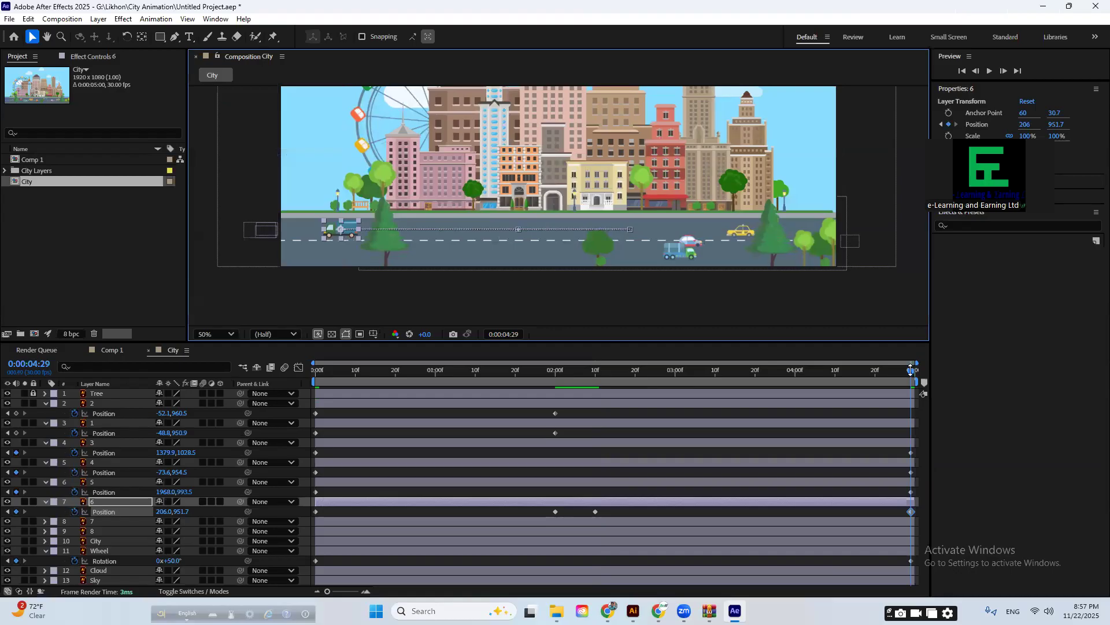
drag(912, 386, 538, 423)
key(space)
key(space)
- Shift layer 6's hold keyframe from 0:00:02:10 to 0:00:03:00 to lengthen the truck's stop
drag(598, 377, 673, 385)
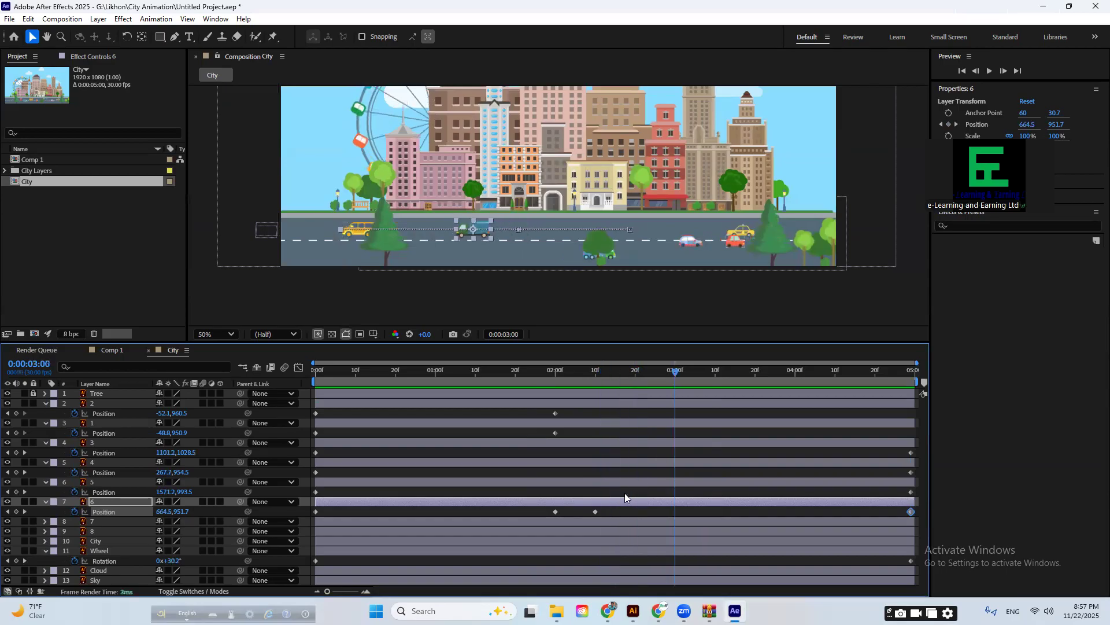
click(596, 512)
drag(597, 511, 678, 512)
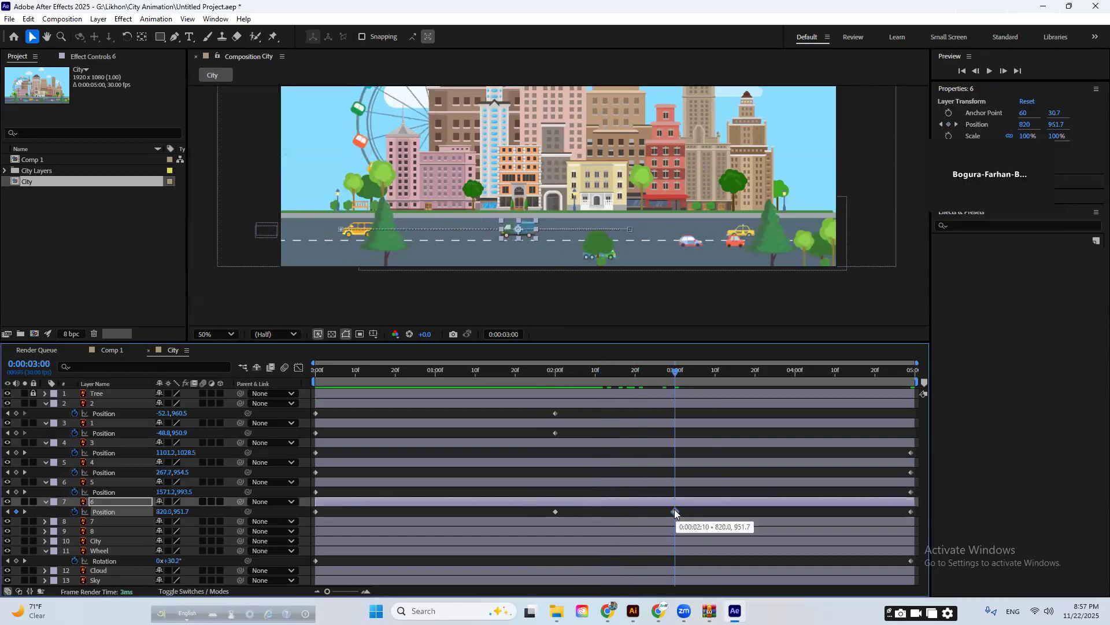
- Delete all of layer 6's Position keyframes and return to 0:00:00:00
drag(917, 511, 313, 513)
key(Delete)
key(Home)
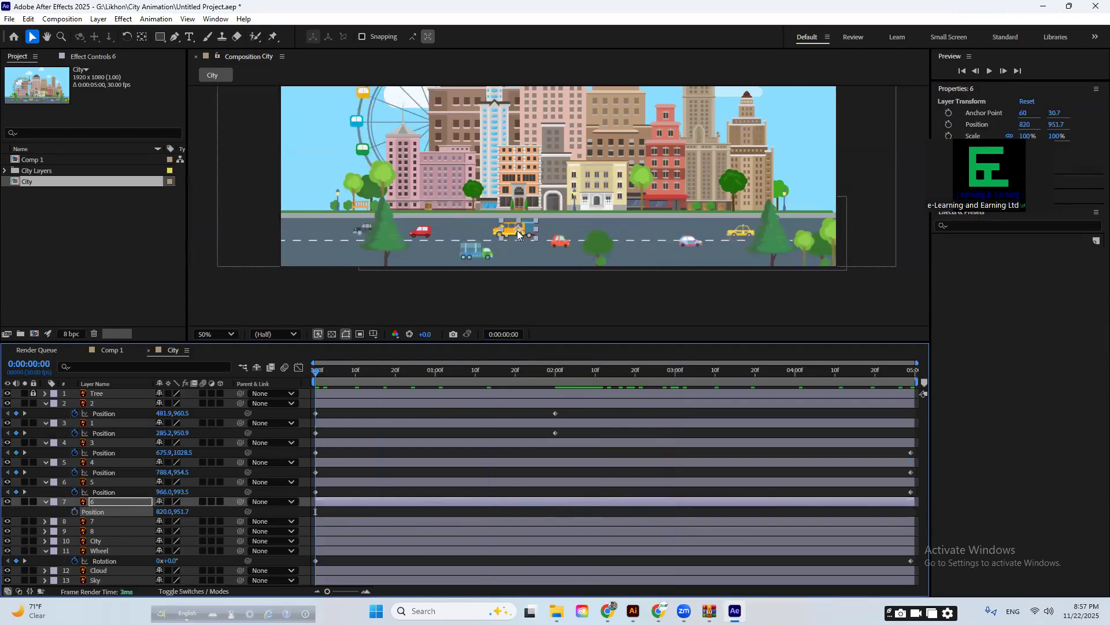
- Keyframe the layer 6 truck at about 1246, 951.7 at 0:00:00:00 and at about 856, 951.7 at 0:00:02:00
drag(519, 231, 642, 231)
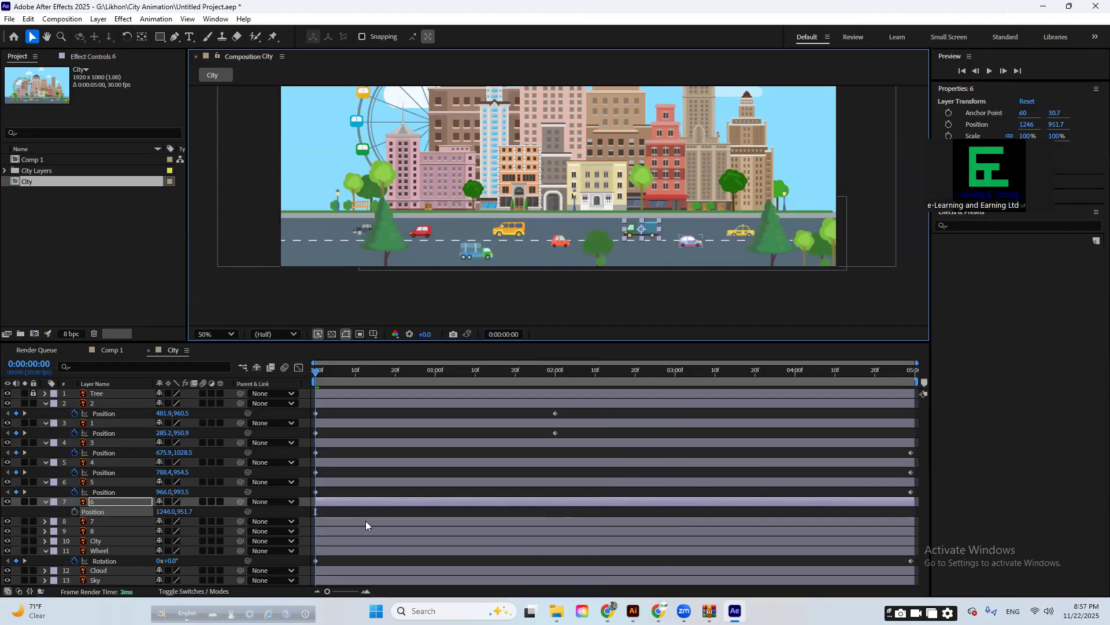
click(74, 511)
drag(317, 387, 553, 400)
drag(641, 237, 528, 238)
- Add a hold keyframe to layer 6's Position at 0:00:03:00, and undo it
drag(557, 376, 678, 397)
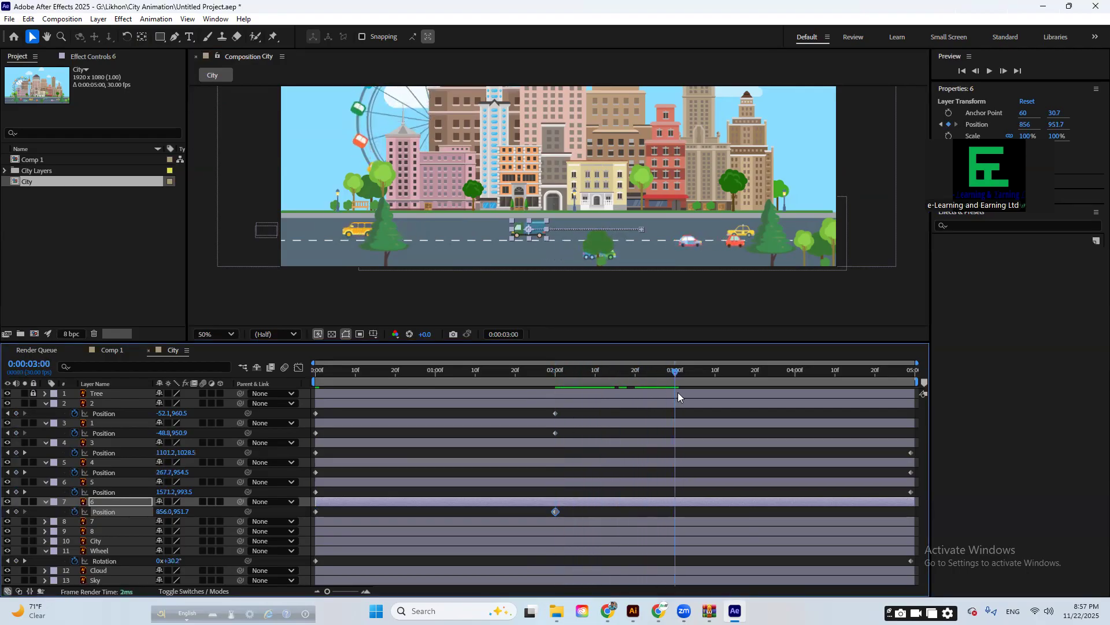
click(16, 513)
key(ctrl+z)
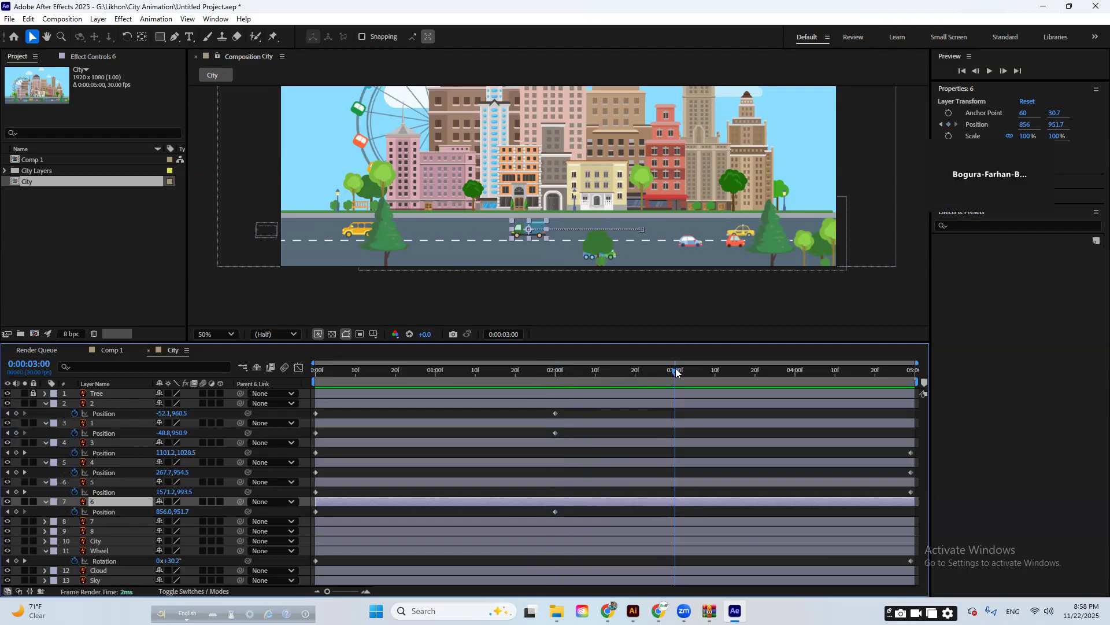
- Copy layer 6's Position keyframe from 0:00:02:00 and paste it at 0:00:03:00 to make the truck pause
click(556, 371)
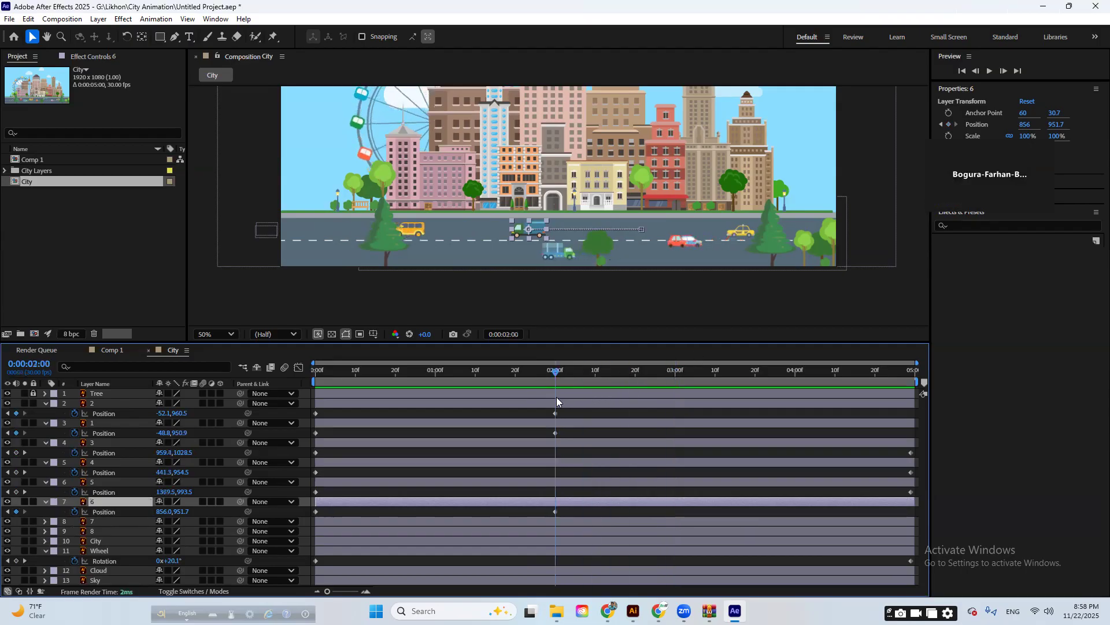
click(556, 512)
drag(560, 381, 675, 393)
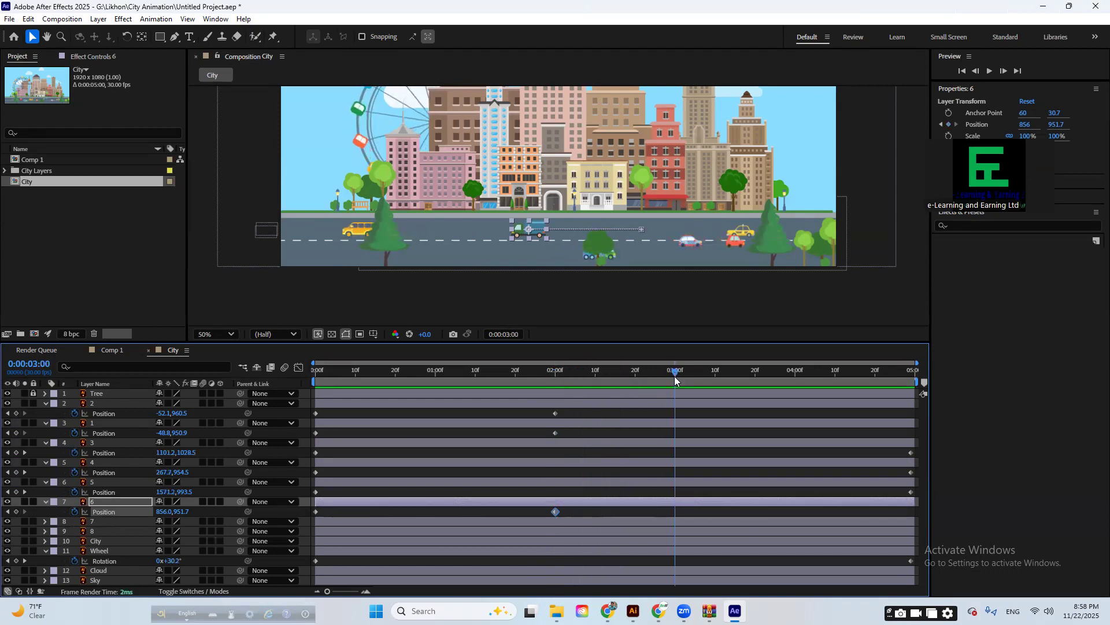
key(ctrl+v)
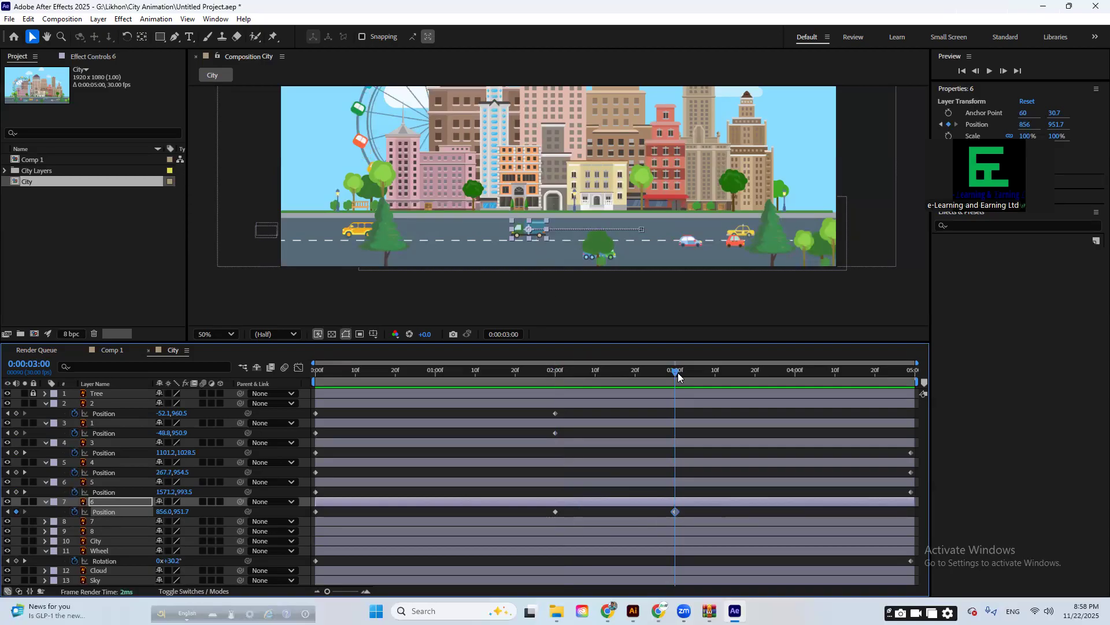
- At the composition's last frame, move the layer 6 truck left along the road to the leftmost large tree and preview the animation
drag(678, 373, 924, 376)
drag(519, 231, 350, 230)
key(space)
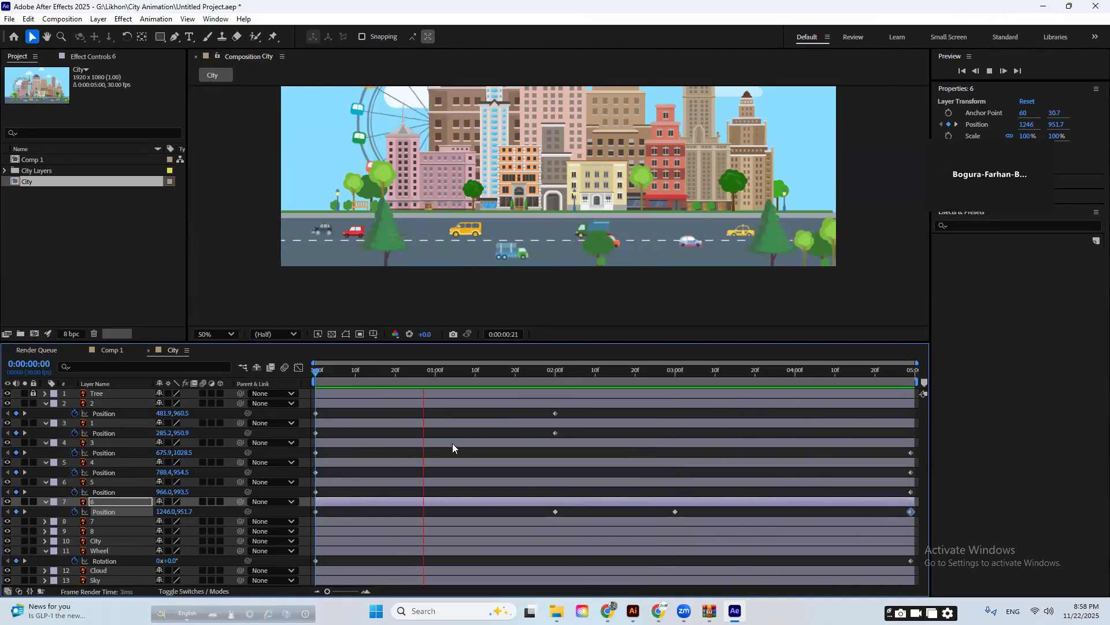
key(space)
- Go to 0:00:02:00 and delete layer 6's Position keyframes at 0:00:03:00 and at the composition's end
click(403, 520)
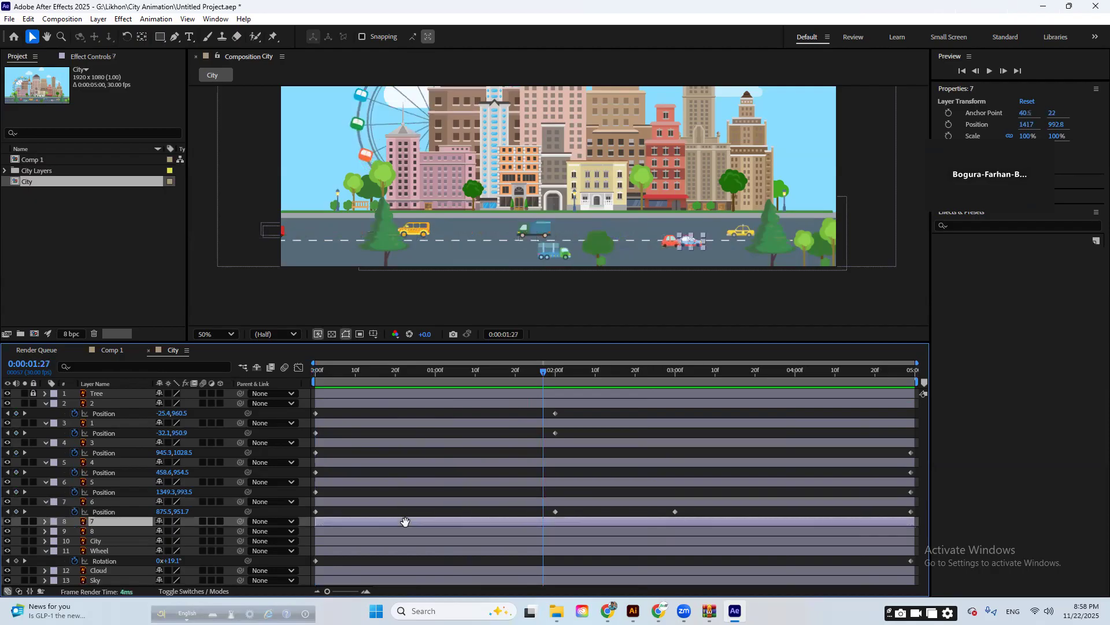
key(space)
drag(584, 236, 502, 246)
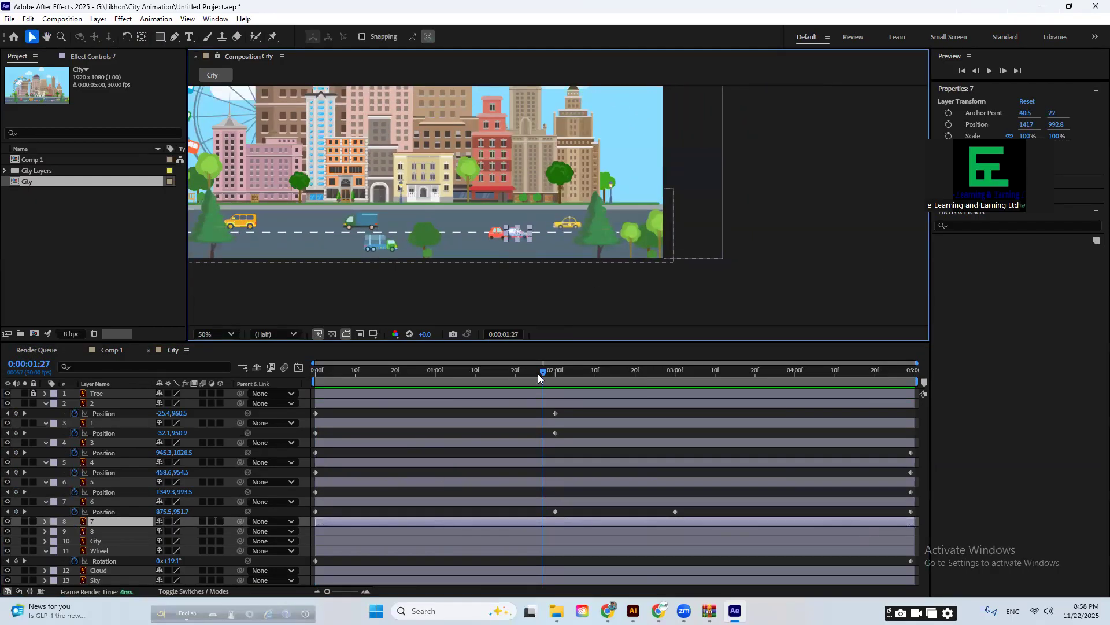
click(553, 378)
drag(552, 379, 556, 379)
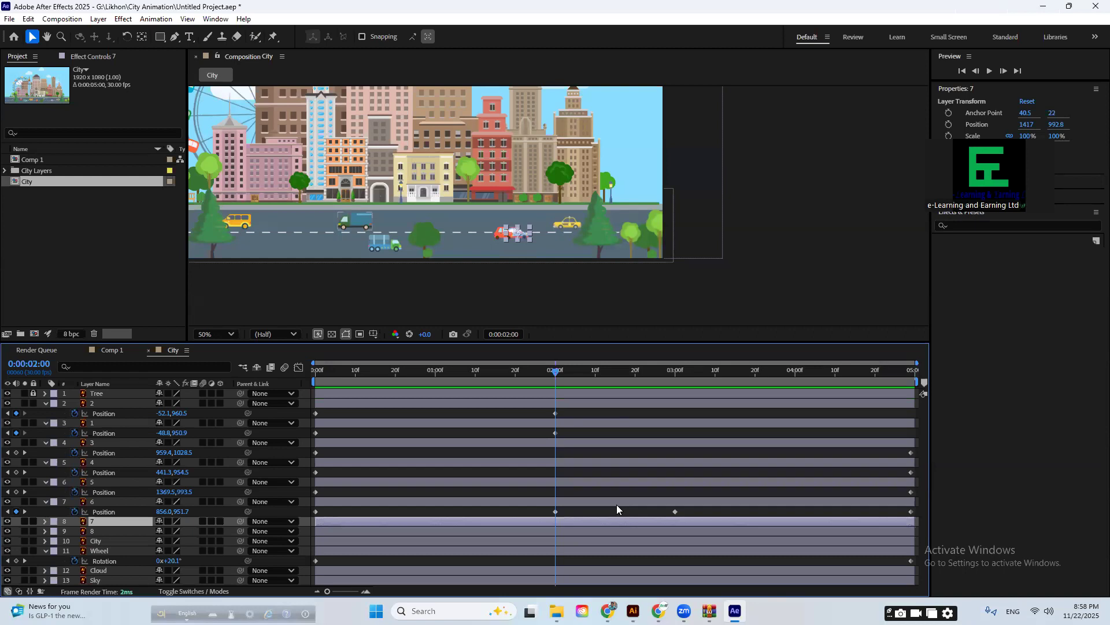
drag(556, 372, 555, 464)
click(676, 511)
key(Delete)
click(911, 511)
key(Delete)
- Try pasting layer 6's starting Position keyframe at 0:00:03:00, scrub through the return move, and undo the latest layer 6 keyframe changes
drag(324, 511, 310, 516)
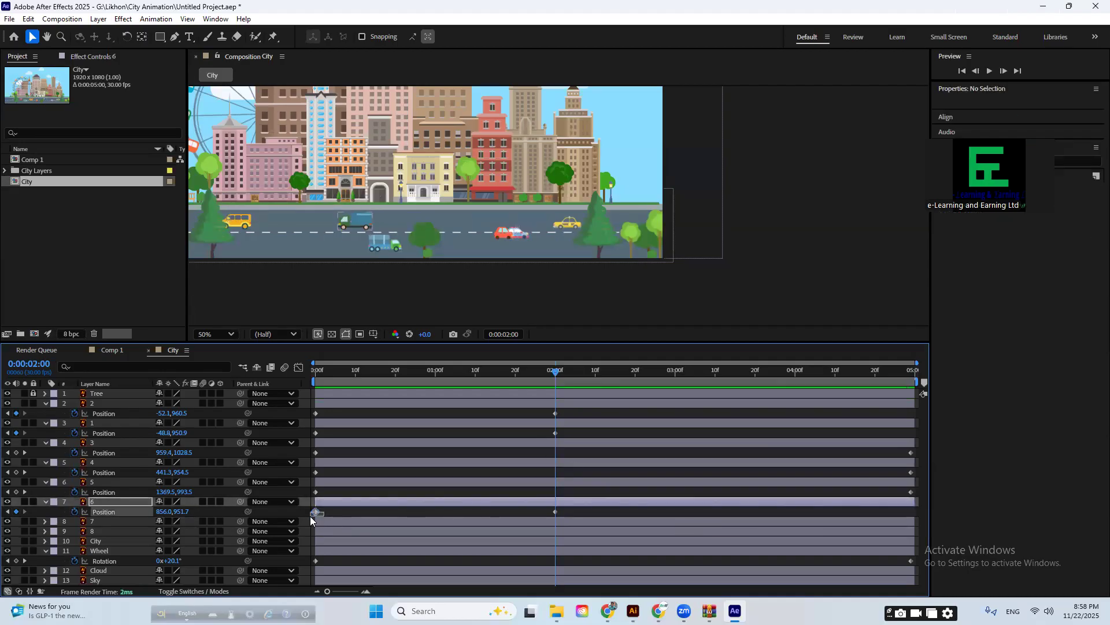
drag(557, 374, 674, 390)
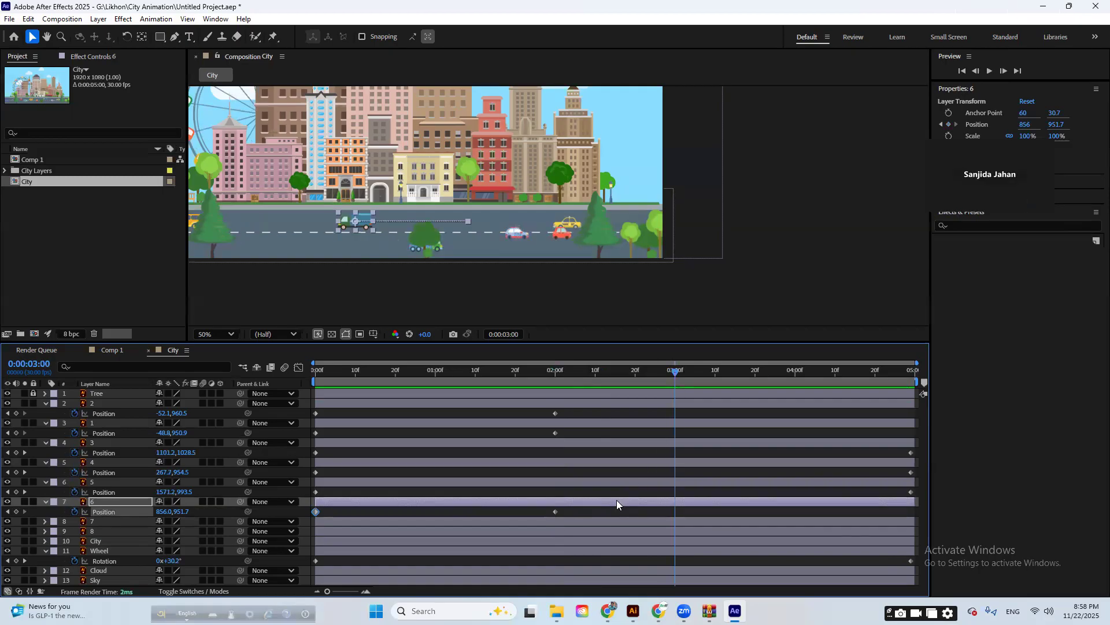
key(ctrl+v)
key(space)
drag(564, 423, 557, 426)
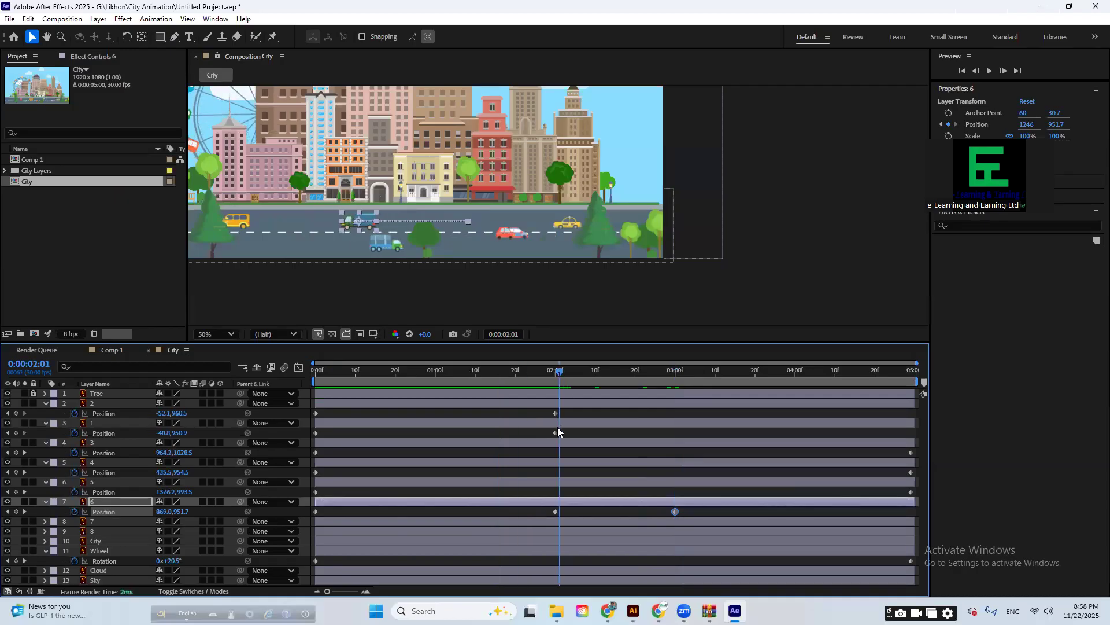
drag(559, 377, 676, 412)
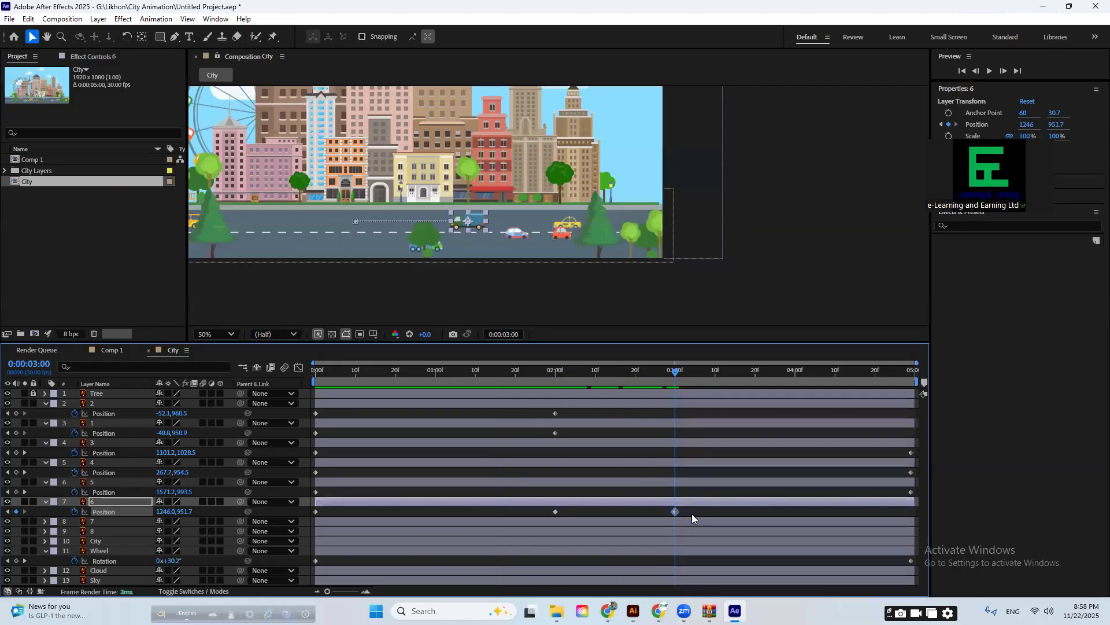
key(j)
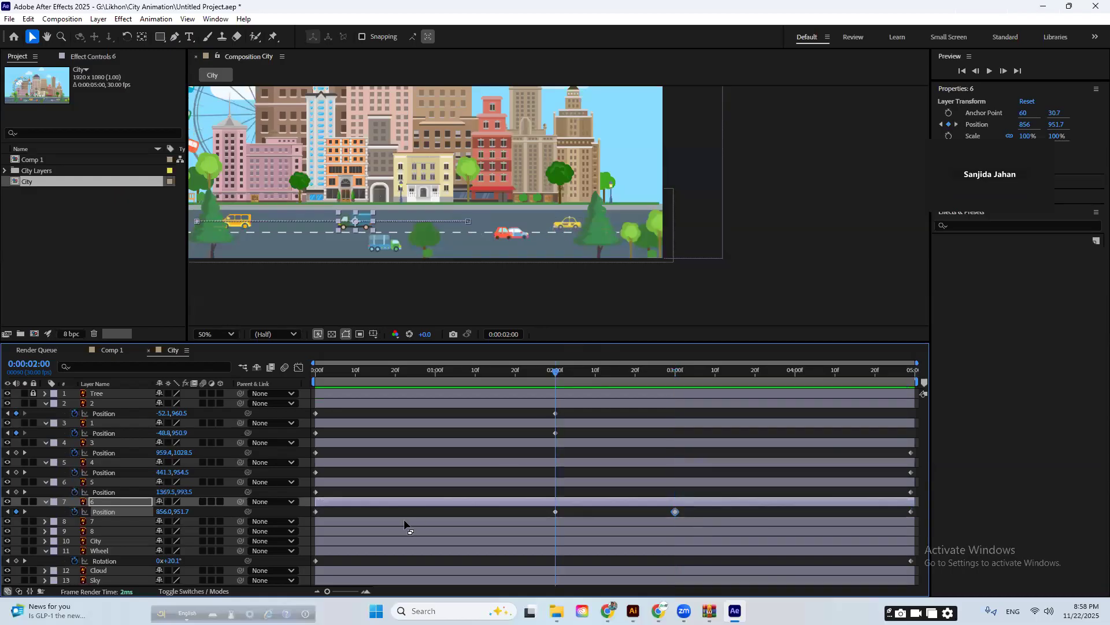
- Keyframe layer 7's Position at the start, move the car to about X 1973 past the right frame edge at 0:00:02:00, and scrub the motion
click(404, 523)
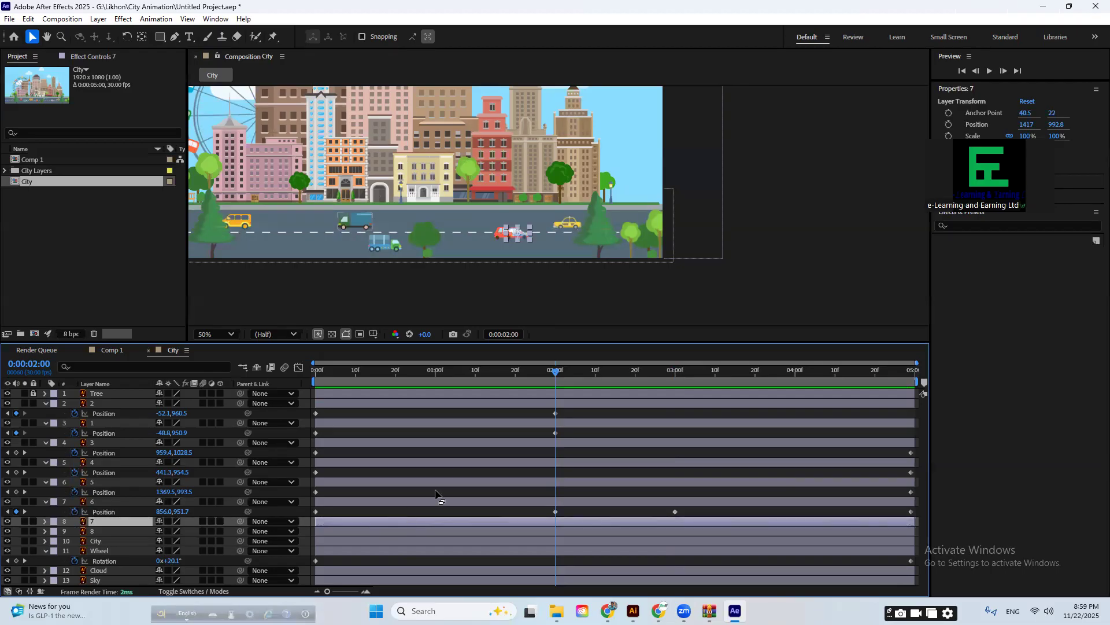
key(p)
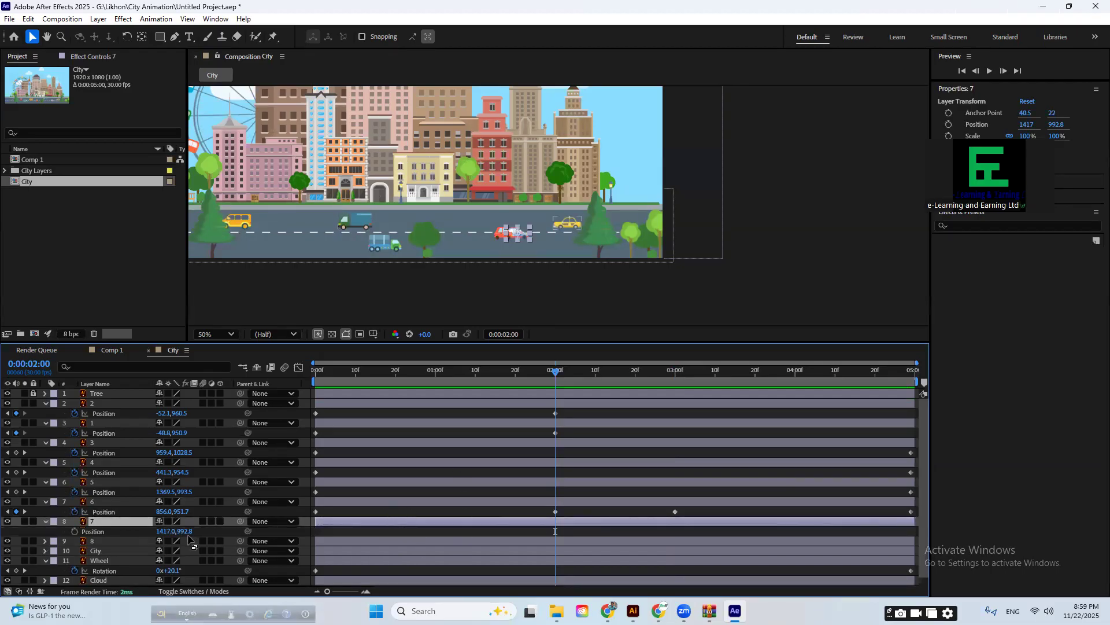
click(74, 531)
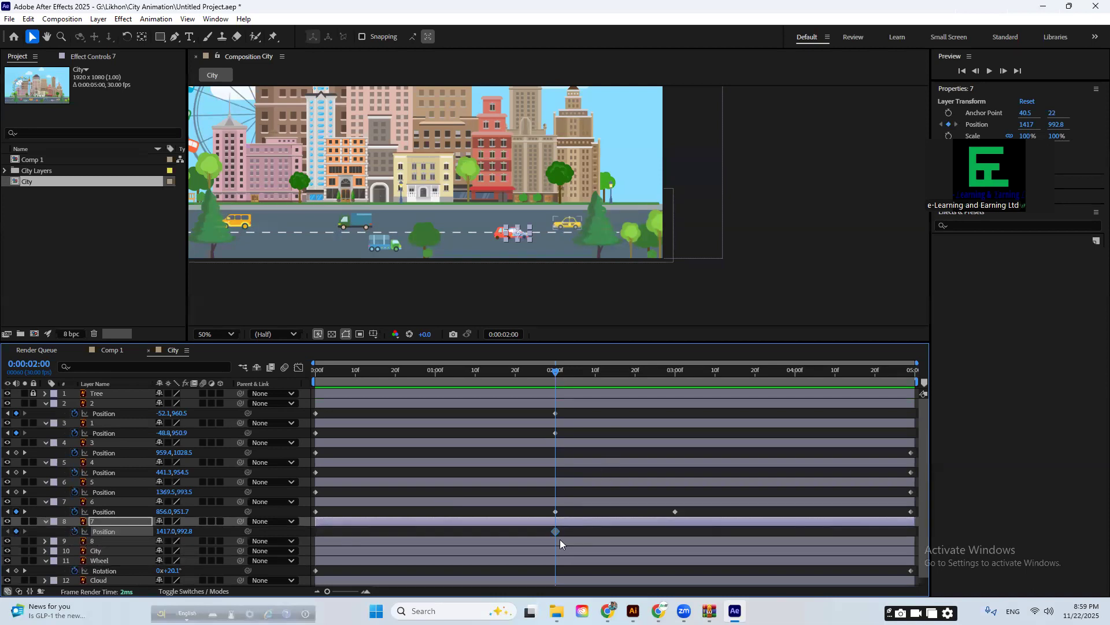
drag(554, 531, 304, 530)
drag(523, 237, 691, 239)
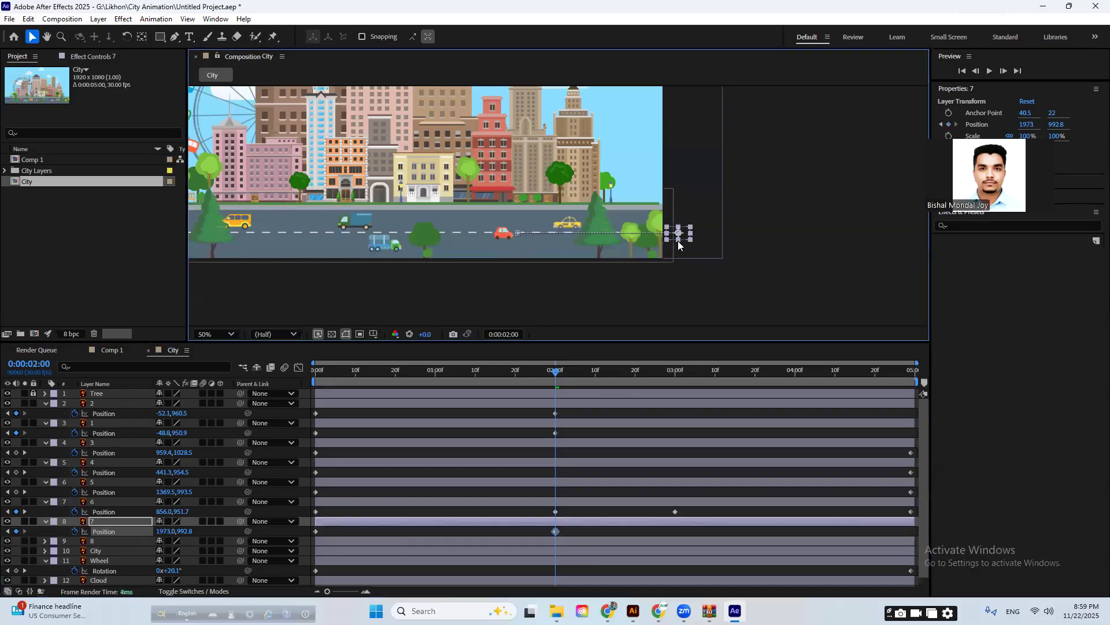
drag(556, 371, 289, 382)
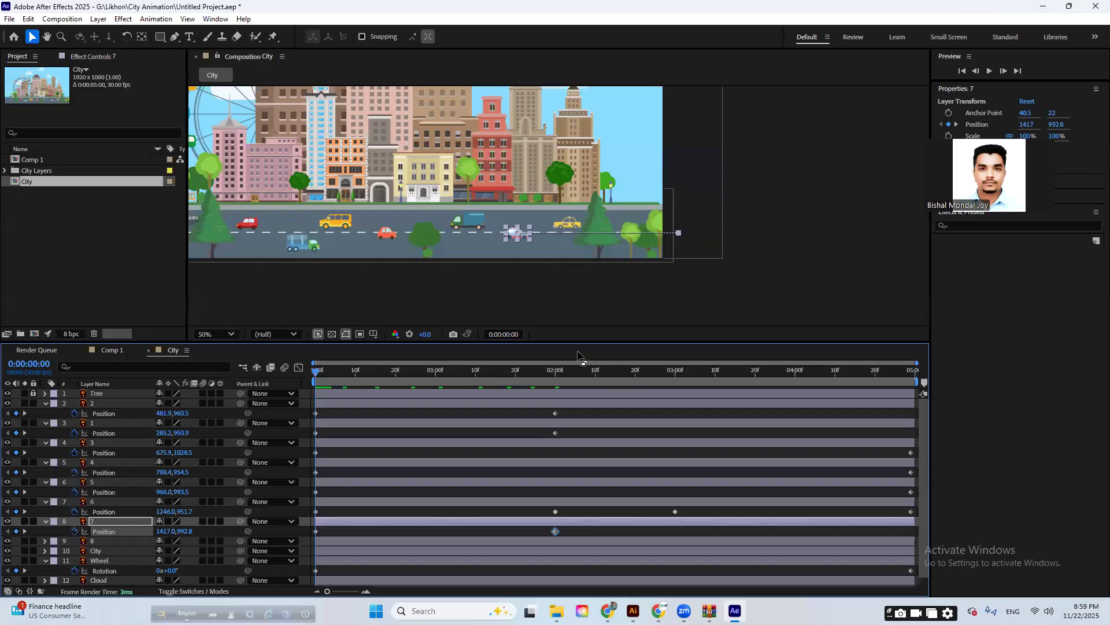
drag(581, 346, 580, 280)
drag(349, 309, 917, 404)
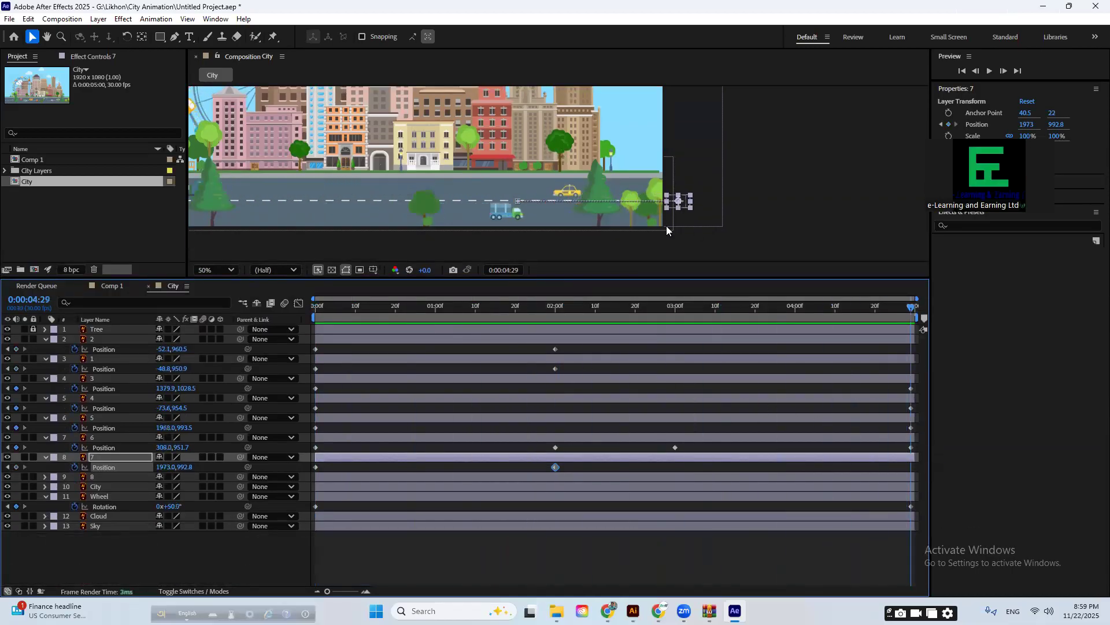
- Keyframe layer 8's Position at the first frame, move the taxi left past the frame edge at 0:00:02:01, and preview it
click(568, 191)
key(Home)
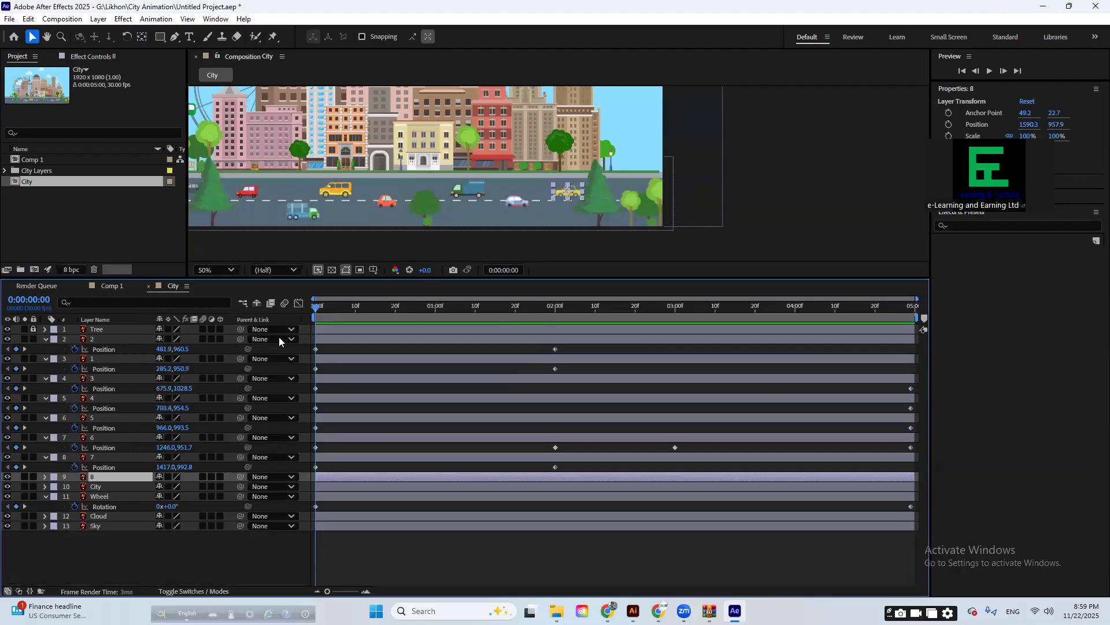
key(alt+shift+p)
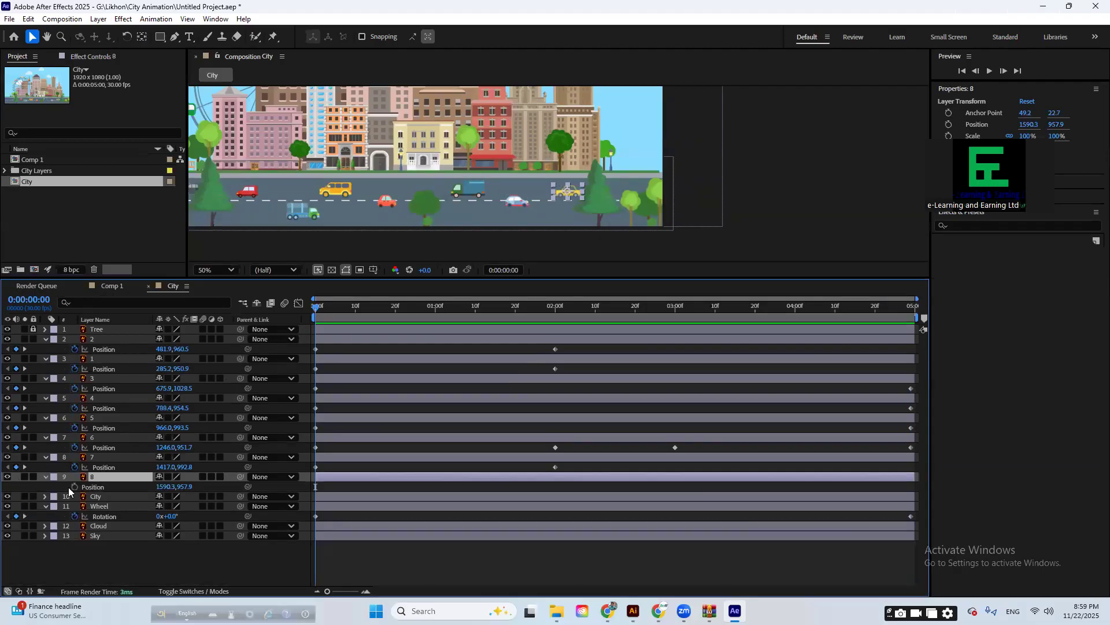
drag(532, 322, 559, 320)
drag(567, 199, 267, 191)
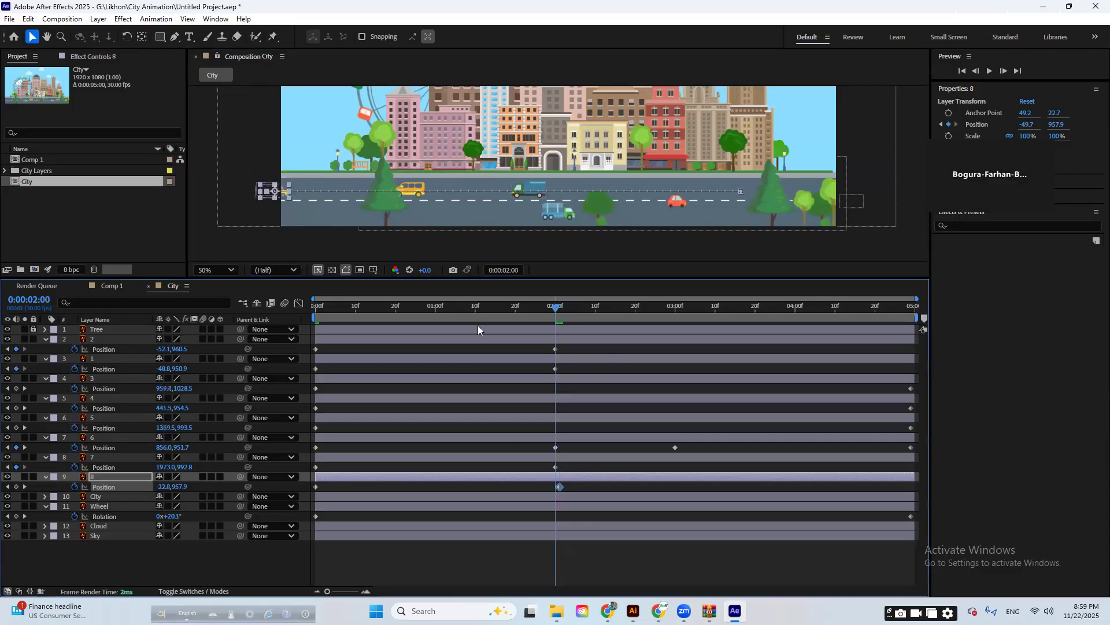
key(space)
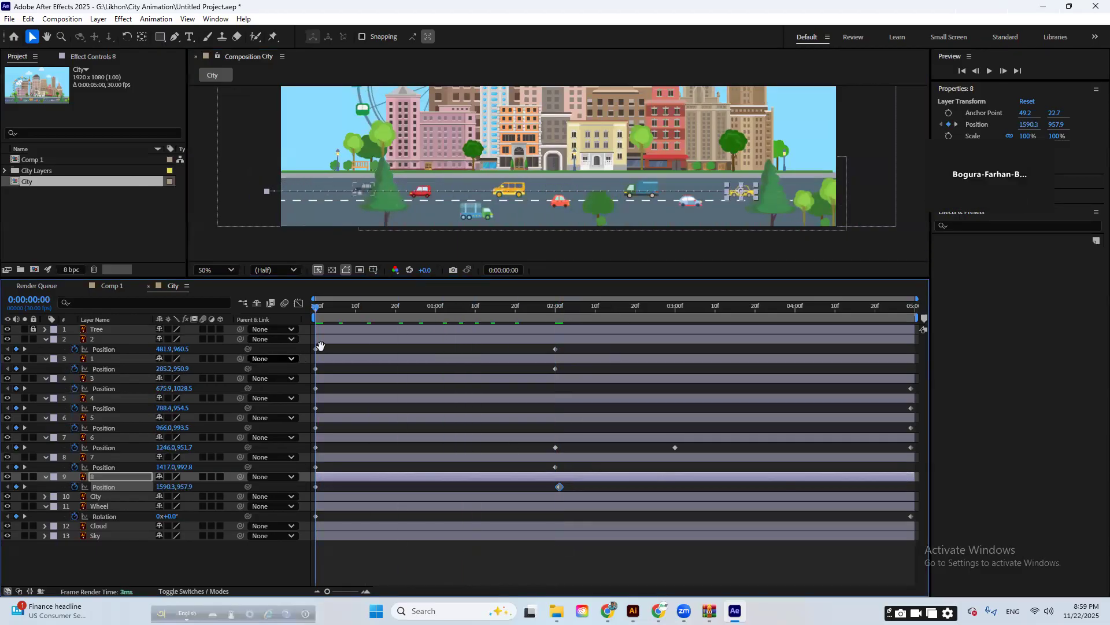
key(space)
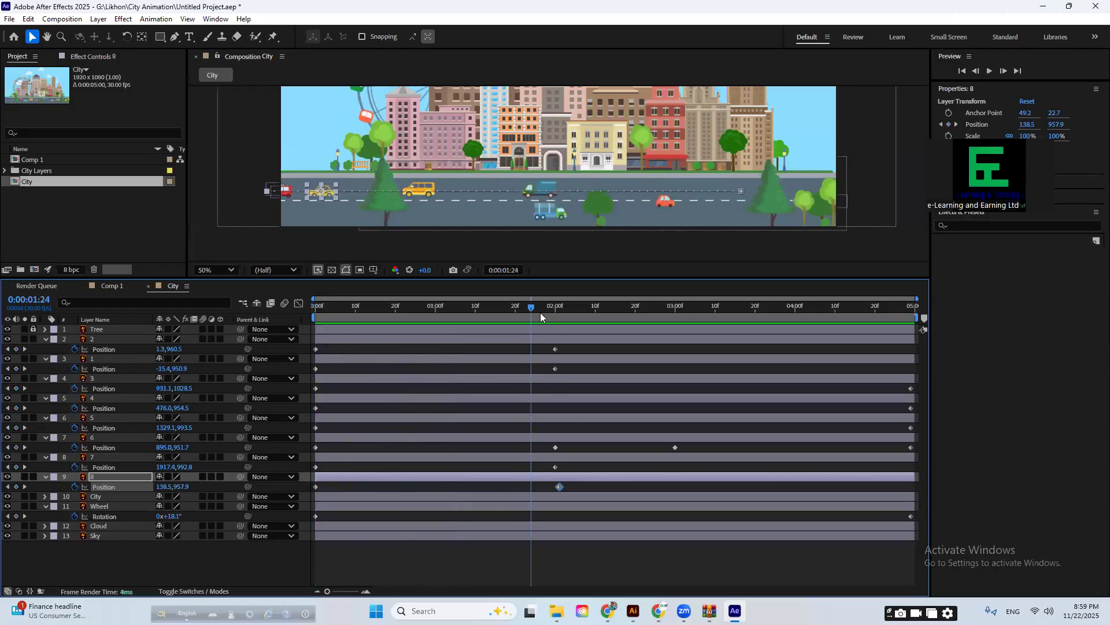
- Select both of layer 8's Position keyframes at 0:00:02:01, nudge the whole path up to Y 921.9, and preview the animation
drag(541, 313, 559, 328)
drag(578, 484, 306, 490)
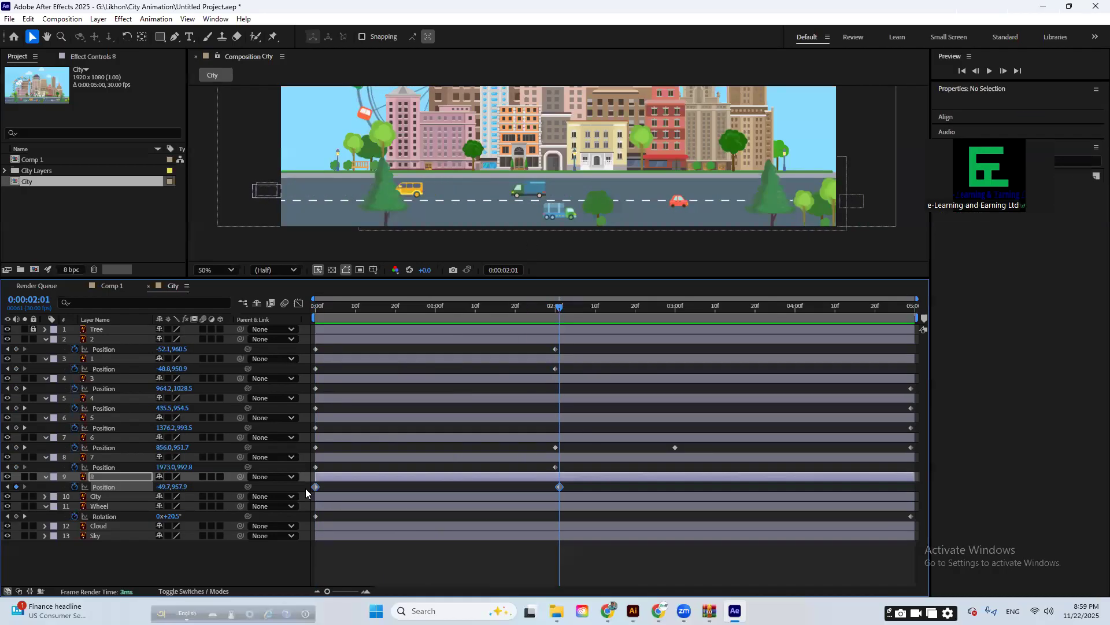
key(Up)
key(Up)
key(Up)
key(Up)
key(Up)
key(Up)
key(Up)
key(Up)
key(Up)
key(Up)
key(Up)
key(Up)
key(Up)
key(Up)
key(Up)
key(Up)
key(Up)
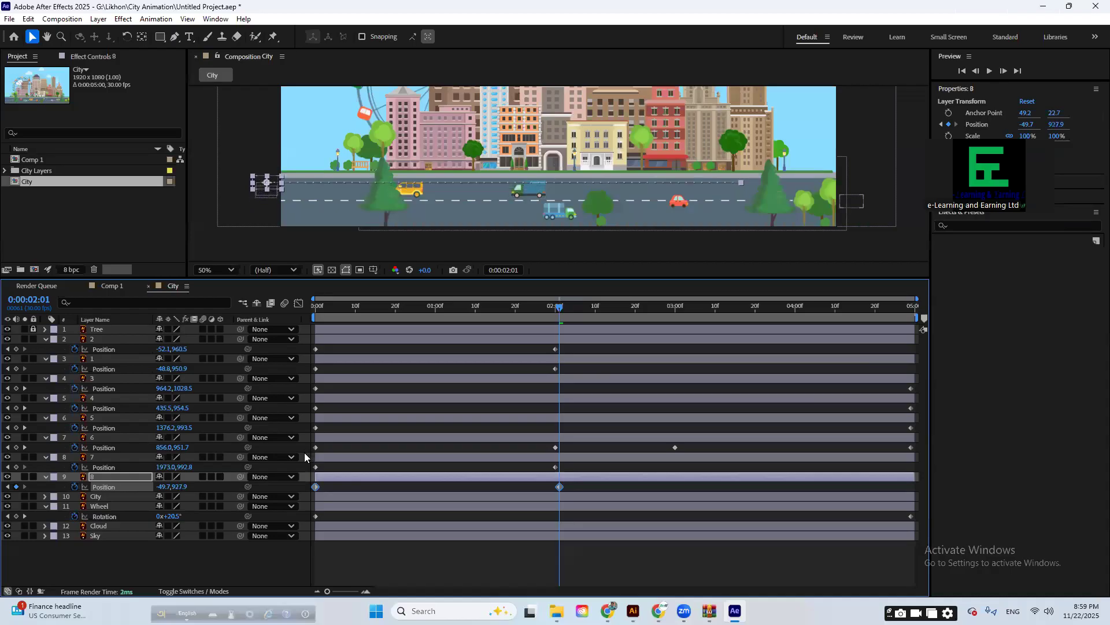
key(space)
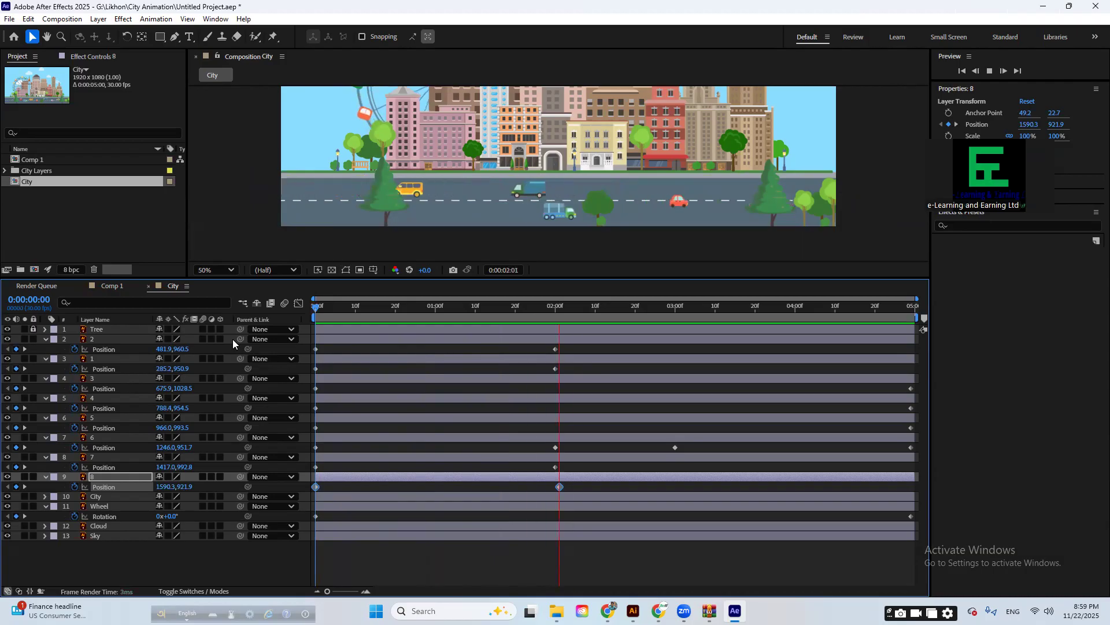
key(space)
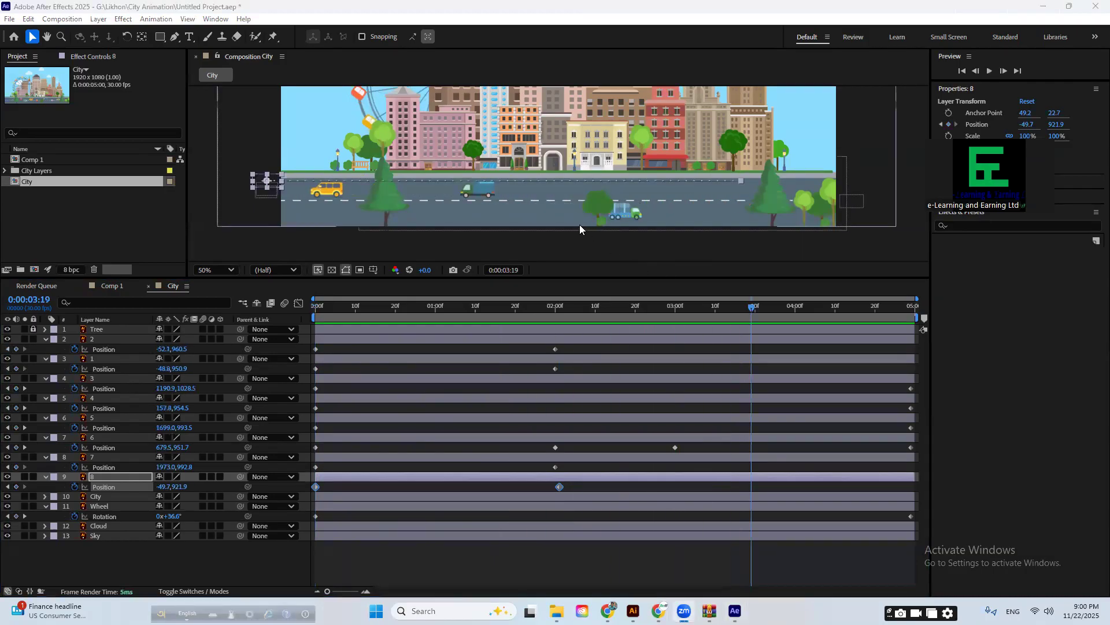
- Play the complete city animation in the maximized composition viewer, restore the layout, and stop at 0:00:02:15
drag(544, 278, 544, 381)
drag(618, 267, 610, 330)
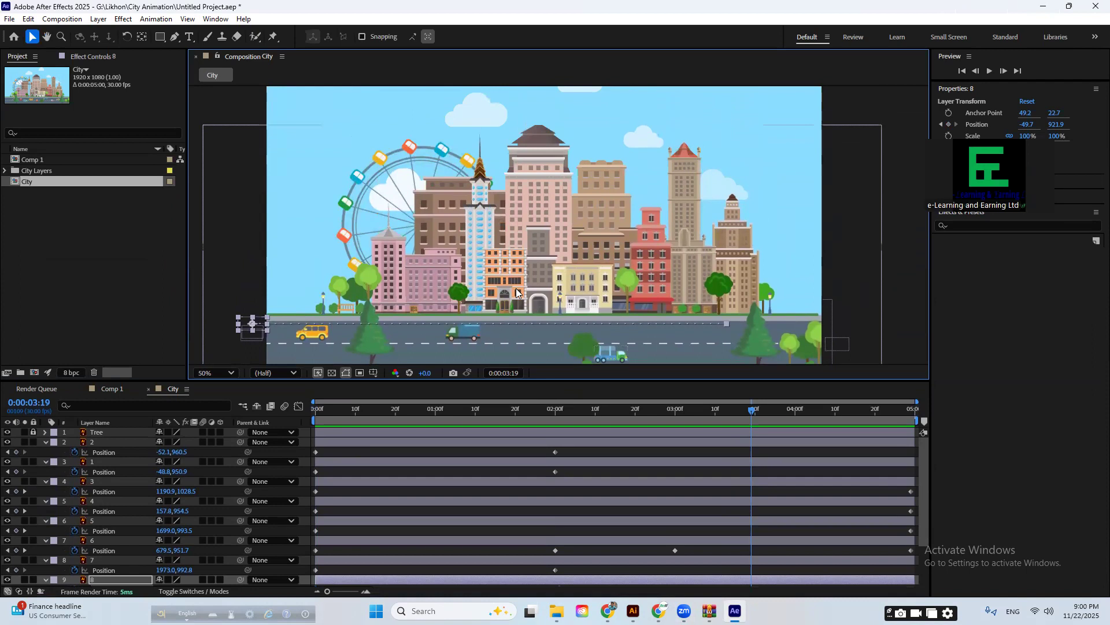
key(grave)
key(space)
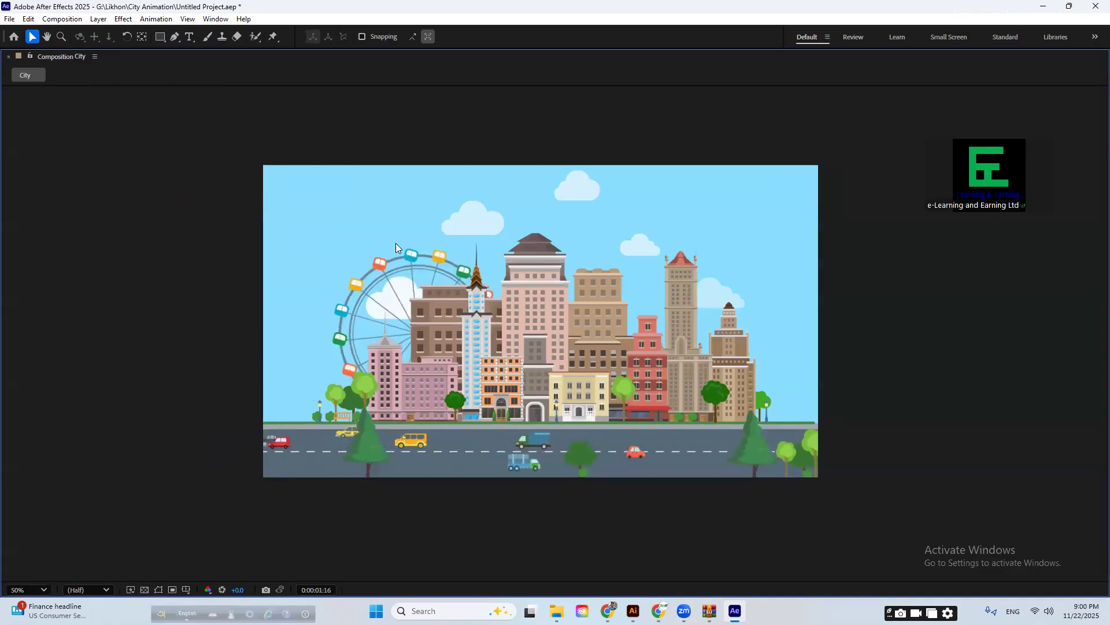
key(grave)
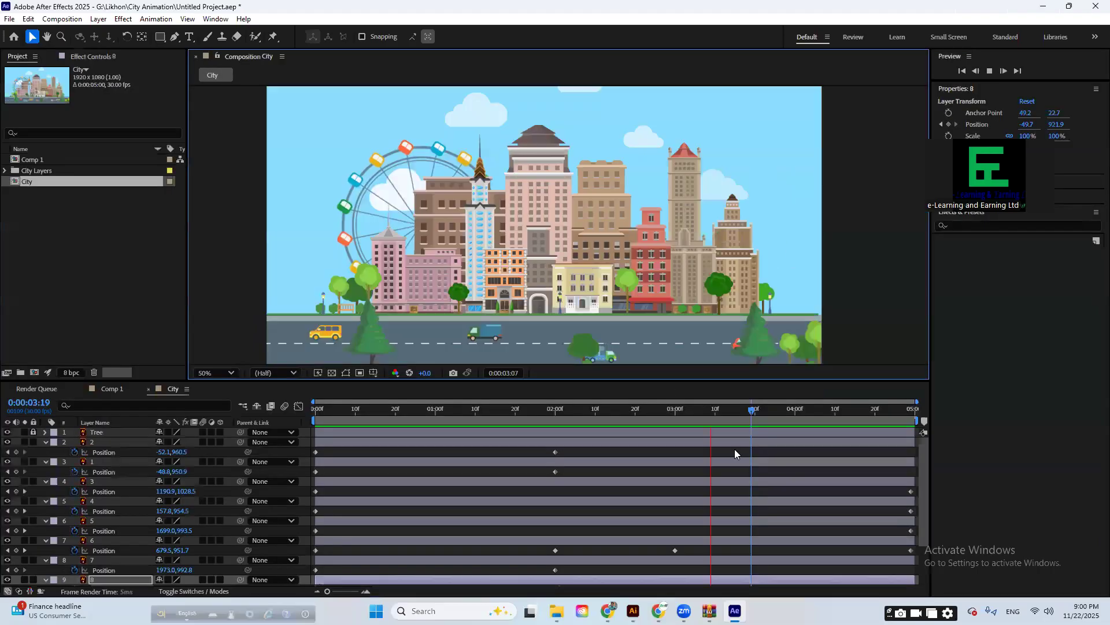
click(615, 409)
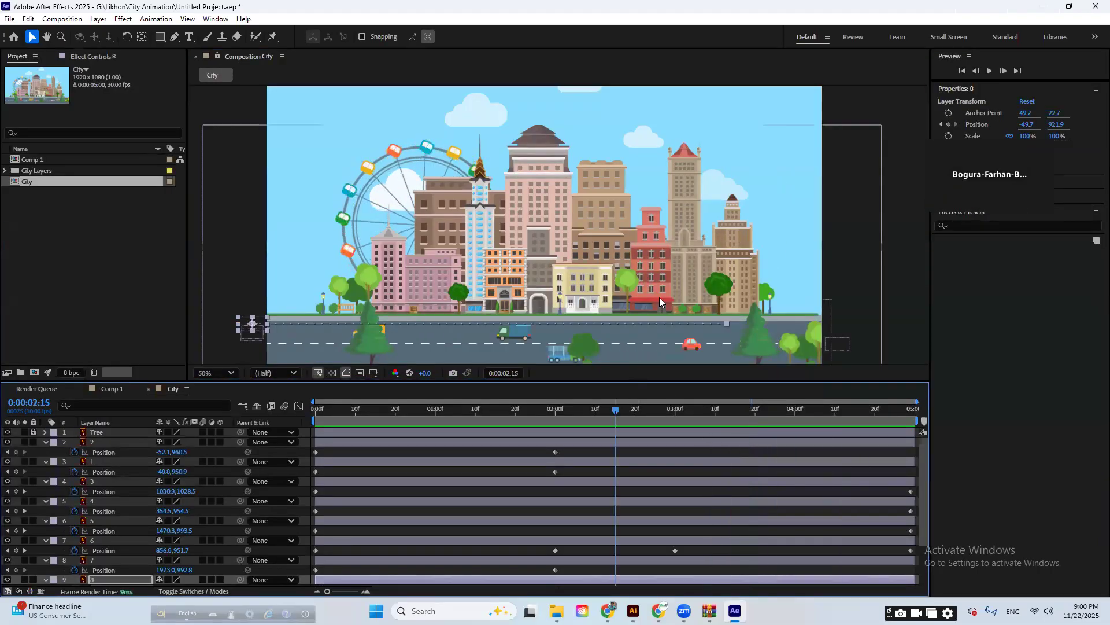
- With no layer selected, draw an ellipse shape about 174 by 174 px over the buildings right of centre
drag(659, 297, 650, 268)
click(163, 37)
drag(165, 37, 199, 66)
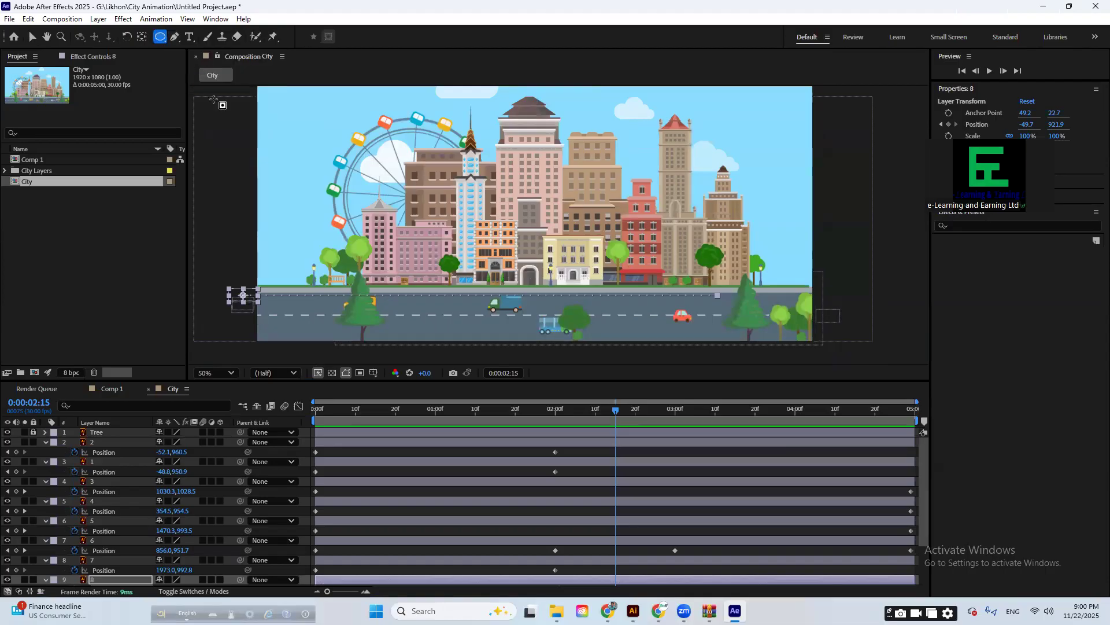
click(381, 450)
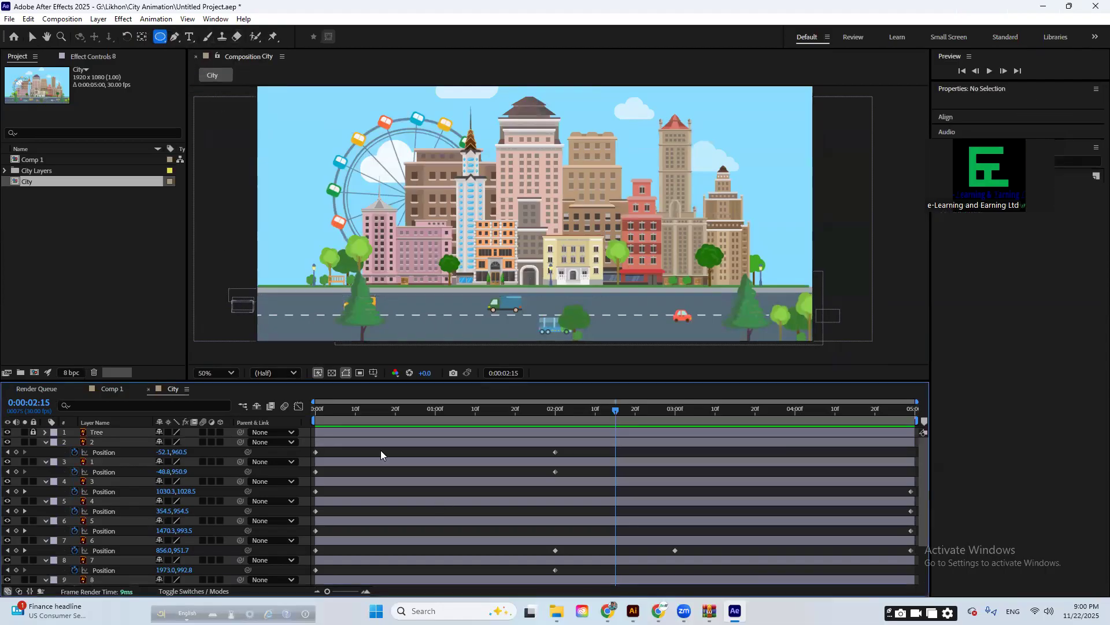
drag(598, 192, 647, 241)
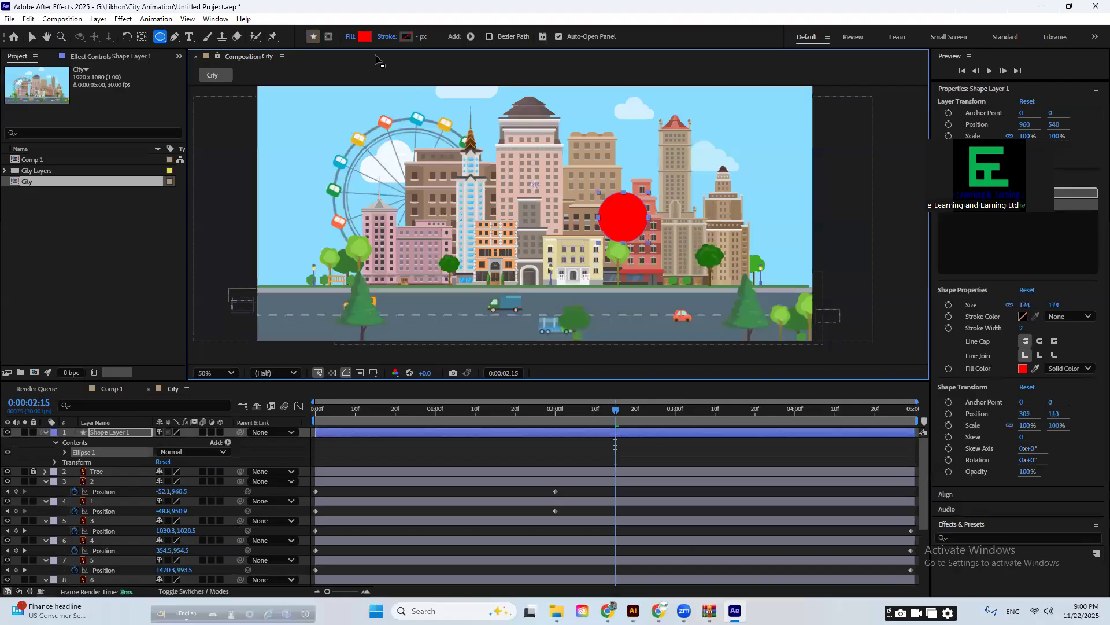
- Change the circle's fill color to yellow
click(364, 37)
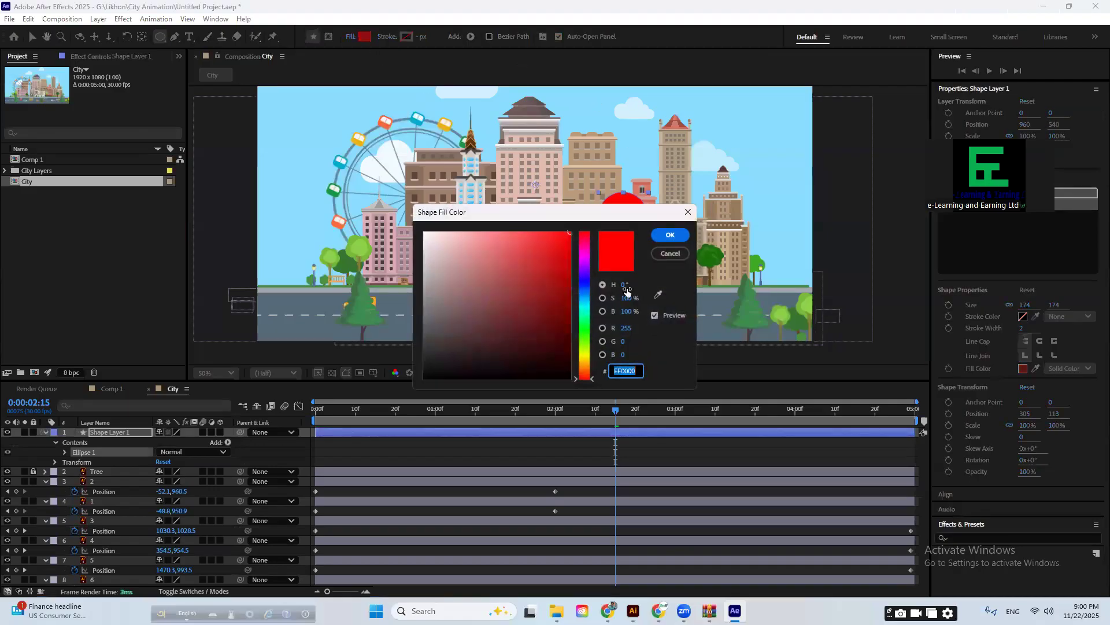
click(585, 356)
click(670, 235)
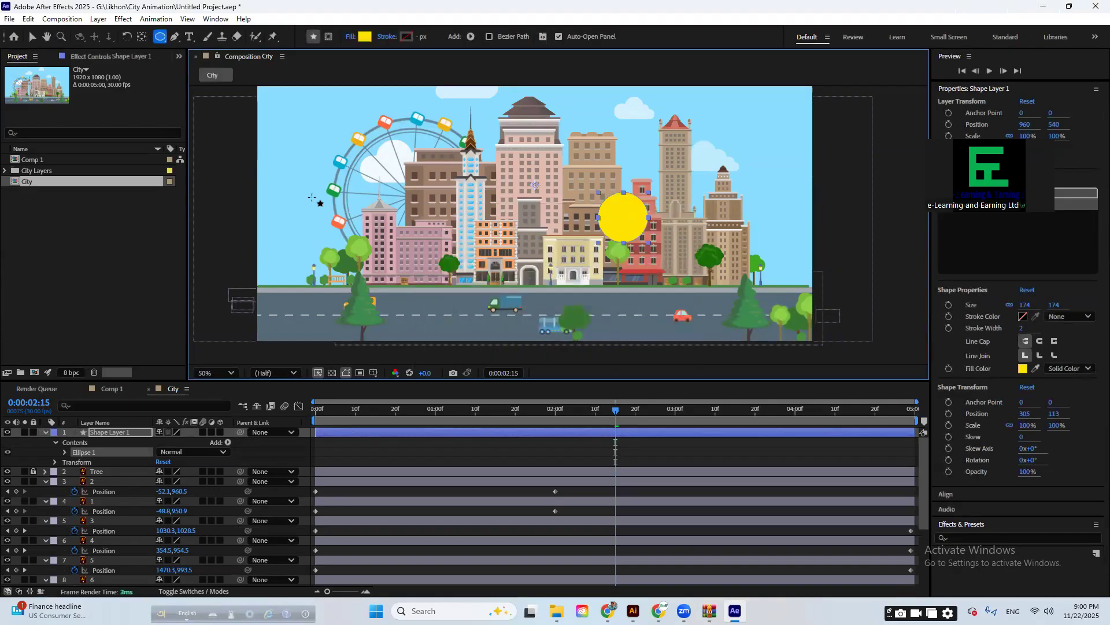
- Move the yellow circle to the sky near the frame's right edge and place its layer between Cloud and Sky
click(32, 38)
drag(629, 237, 782, 235)
drag(442, 380, 442, 261)
drag(114, 318, 113, 555)
key(space)
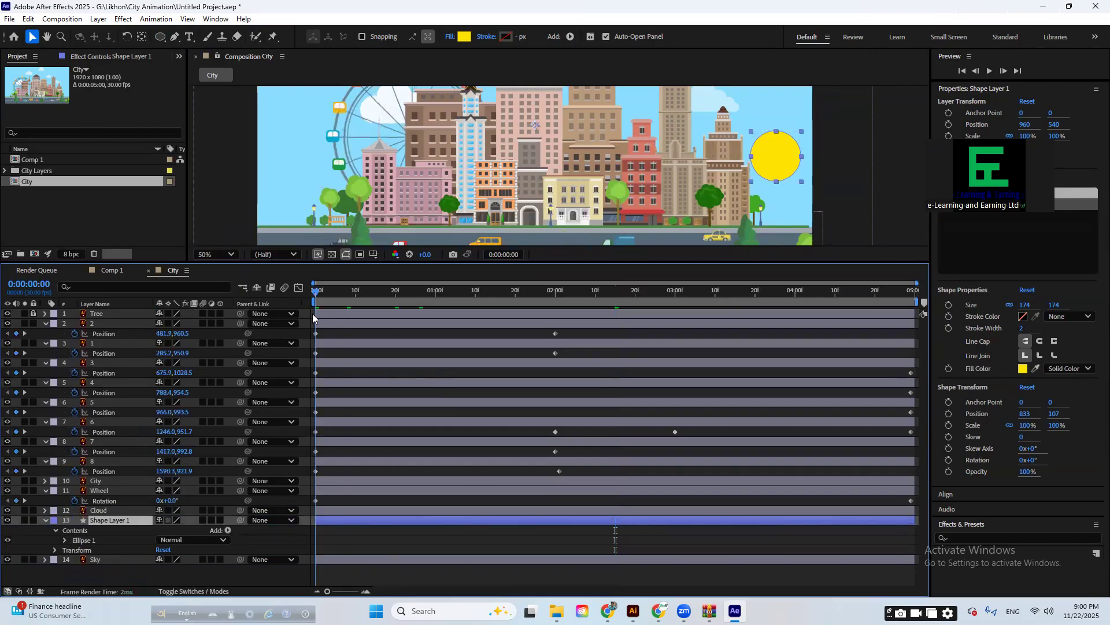
- Keyframe the Cloud layer's Position at the start, set its X to 1092.5 at 0:00:04:29, and return to the first frame
click(110, 501)
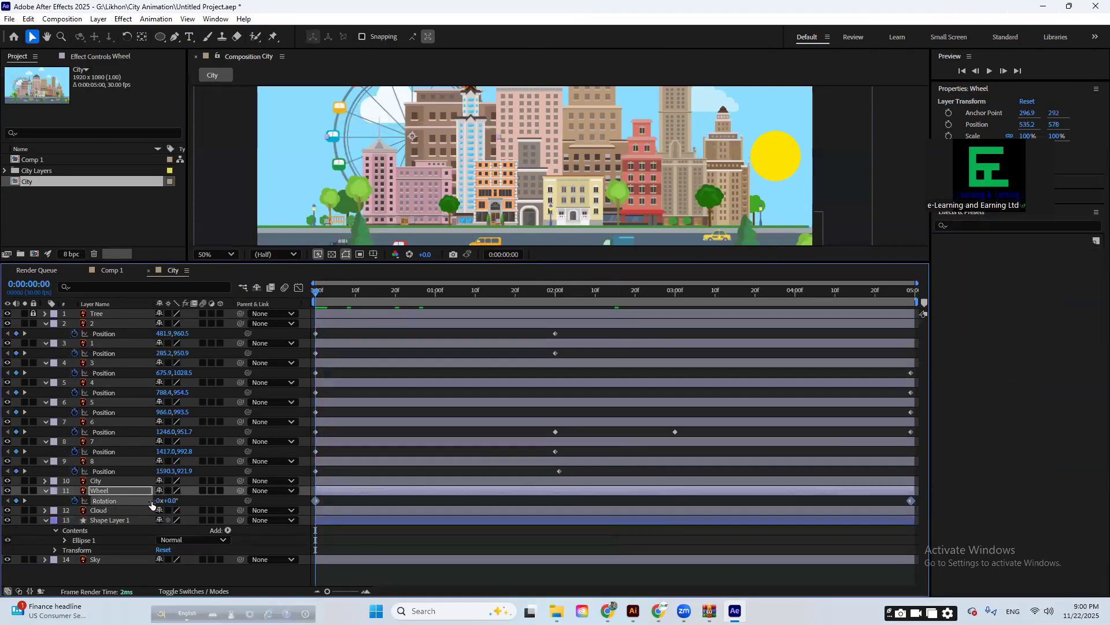
click(131, 511)
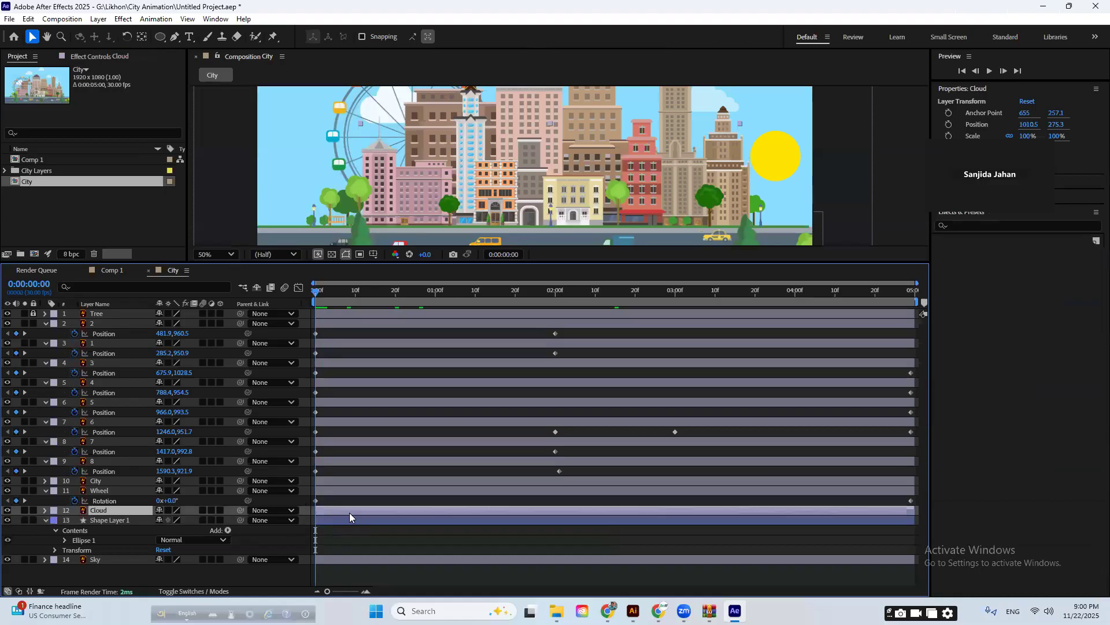
key(alt+shift+p)
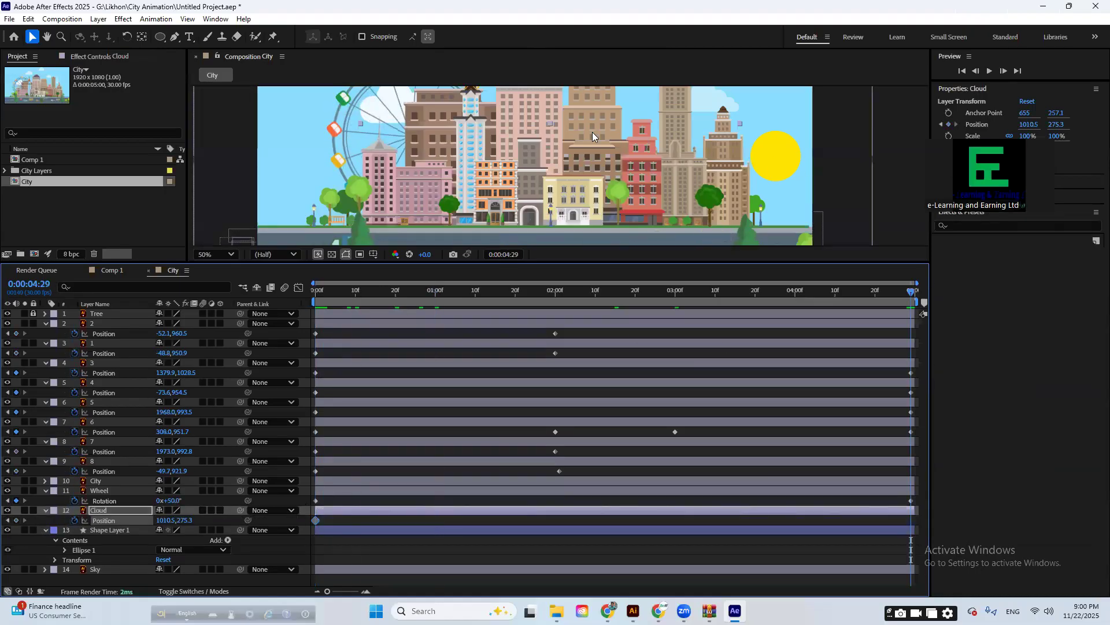
mouse_move(185, 520)
mouse_down()
mouse_move(161, 524)
mouse_move(205, 525)
mouse_up()
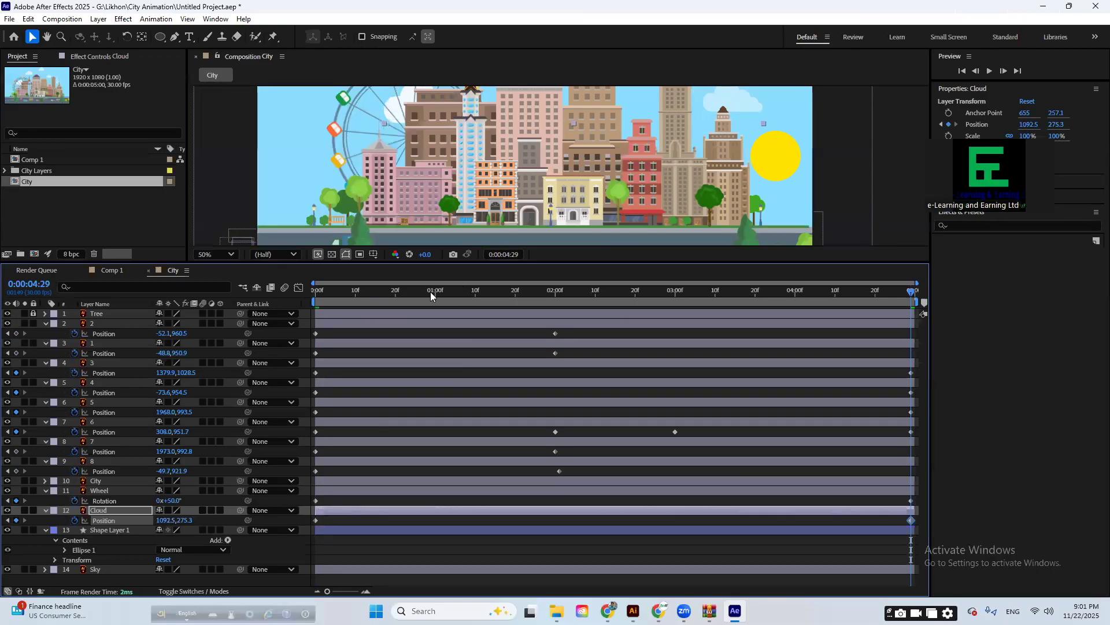
key(Home)
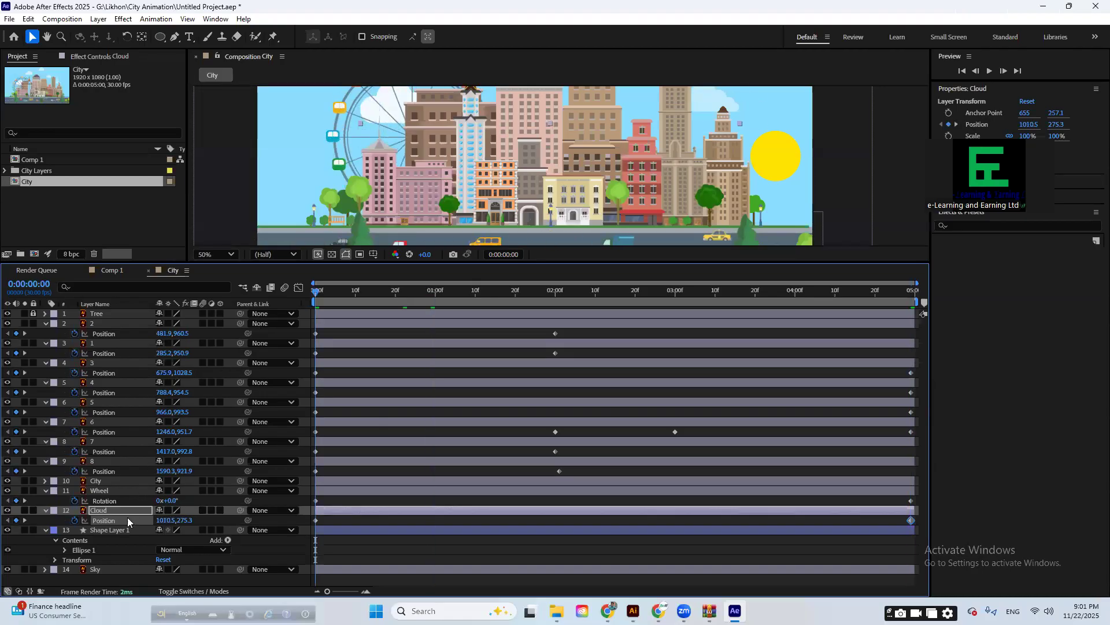
- Collapse Shape Layer 1 and set its label color to Yellow
click(117, 530)
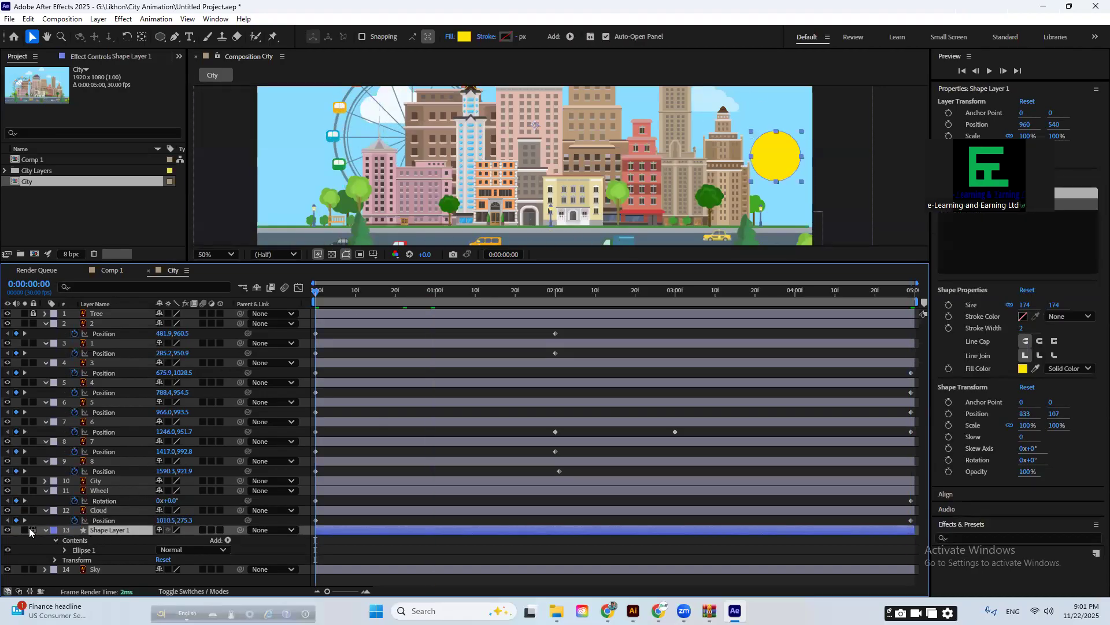
click(46, 530)
click(54, 529)
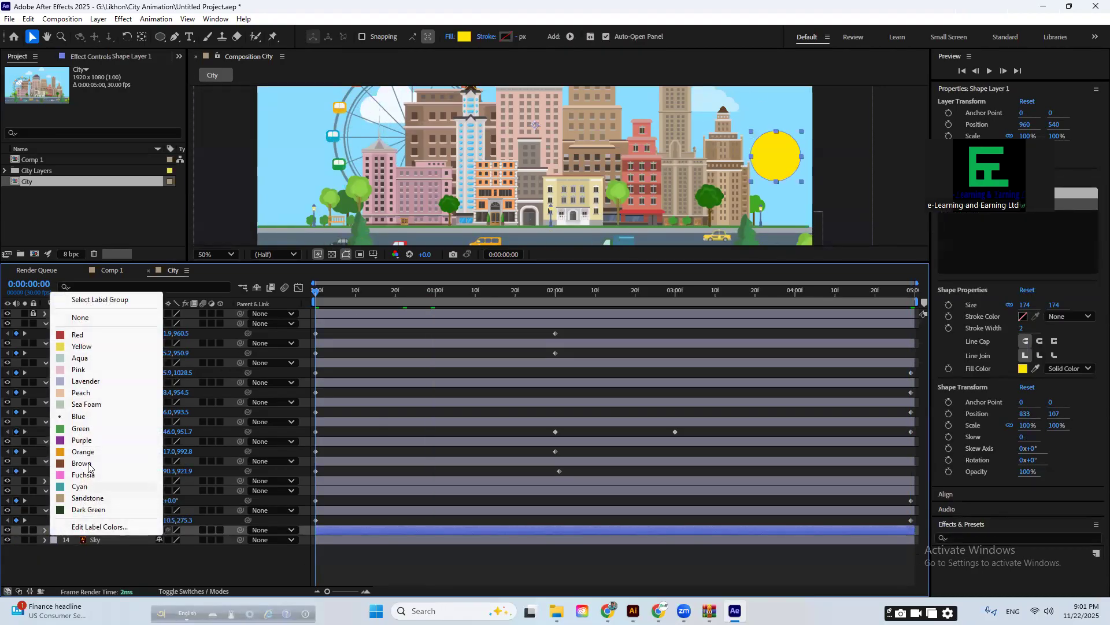
click(82, 347)
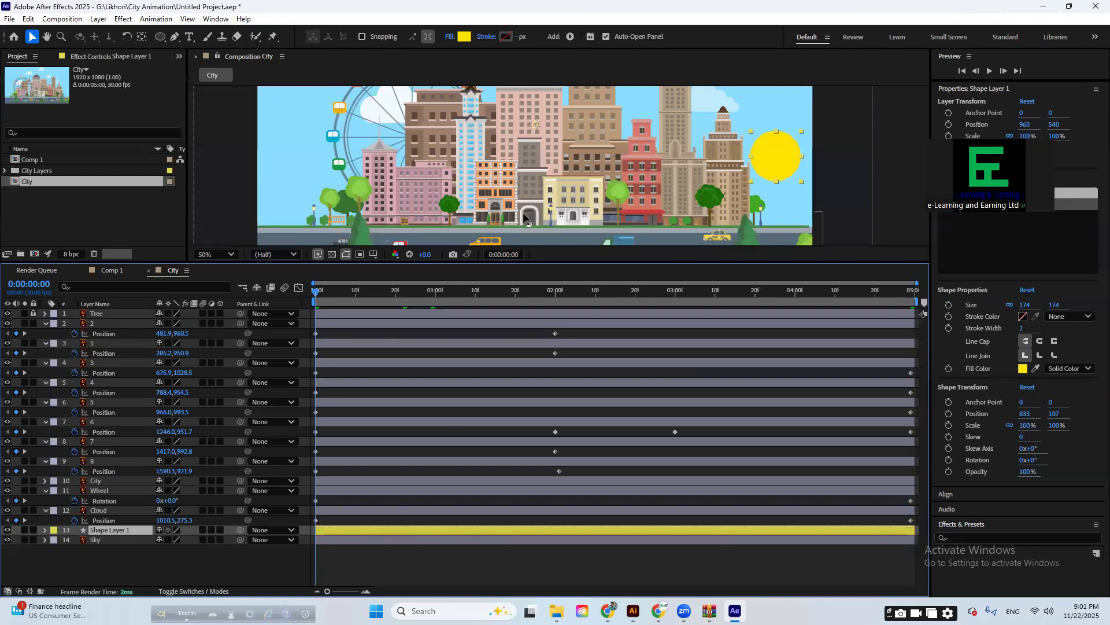
- Move the yellow sun up into the open sky near the frame's right edge, to Position 932, 212
drag(538, 262, 536, 291)
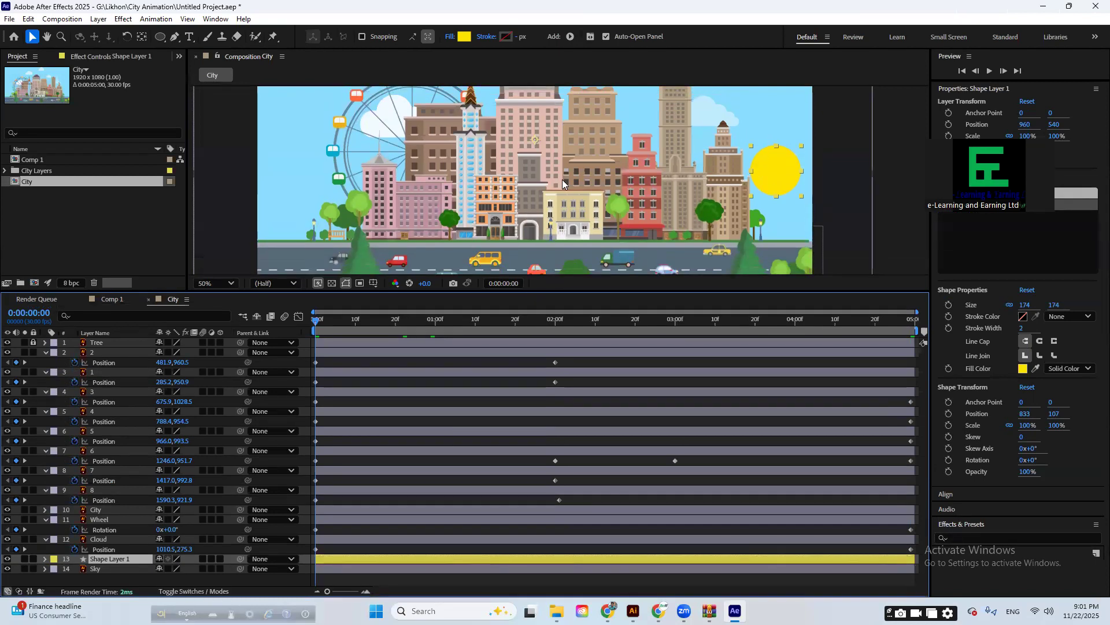
scroll(567, 192, down, 2)
drag(758, 207, 730, 207)
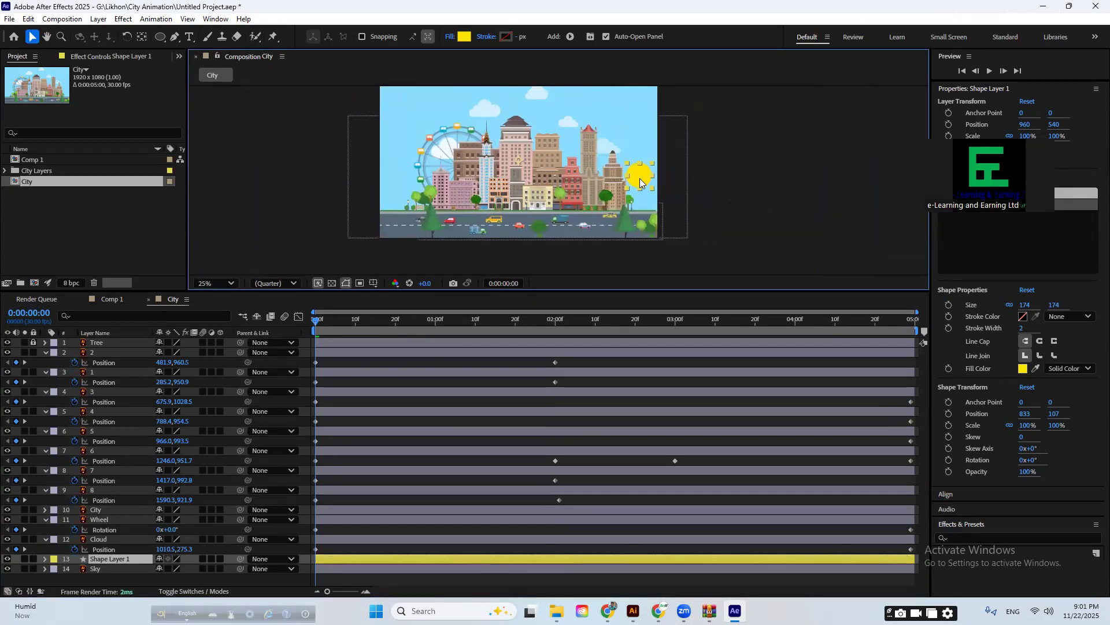
drag(644, 180, 639, 132)
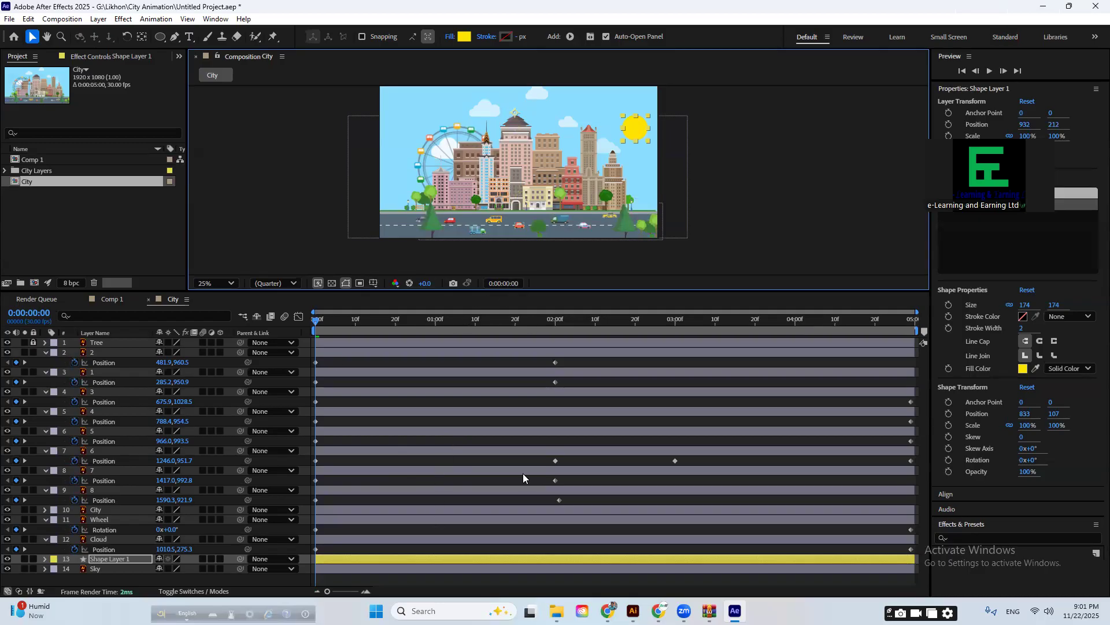
- Keyframe Shape Layer 1's Position on the first frame, lowering the sun behind the road to 932, 868
drag(318, 321, 297, 324)
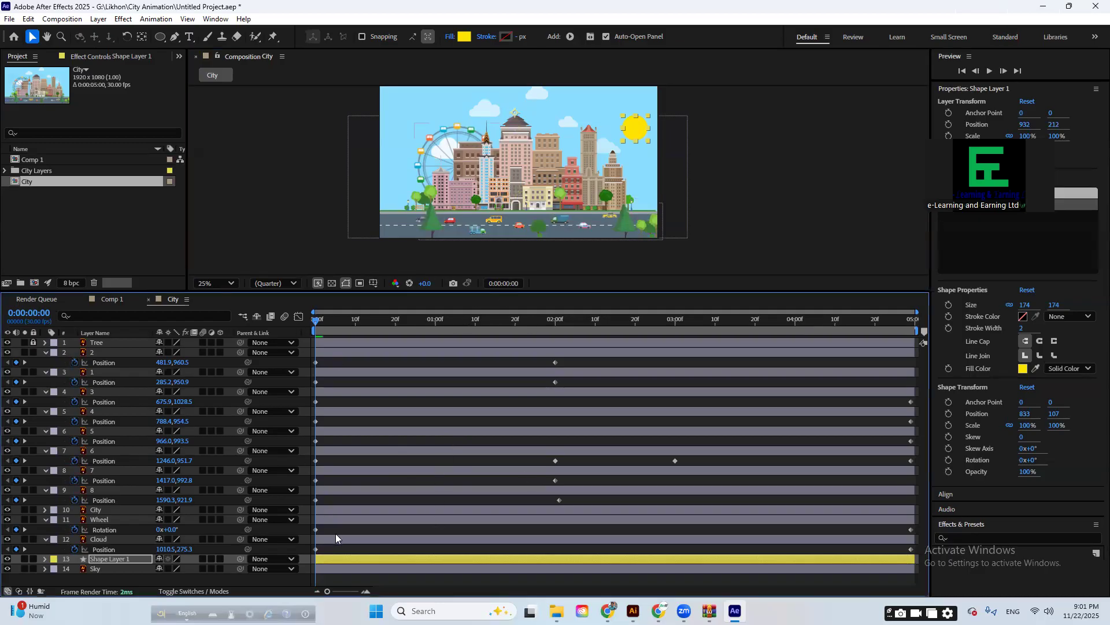
key(alt+shift+p)
drag(341, 325, 967, 378)
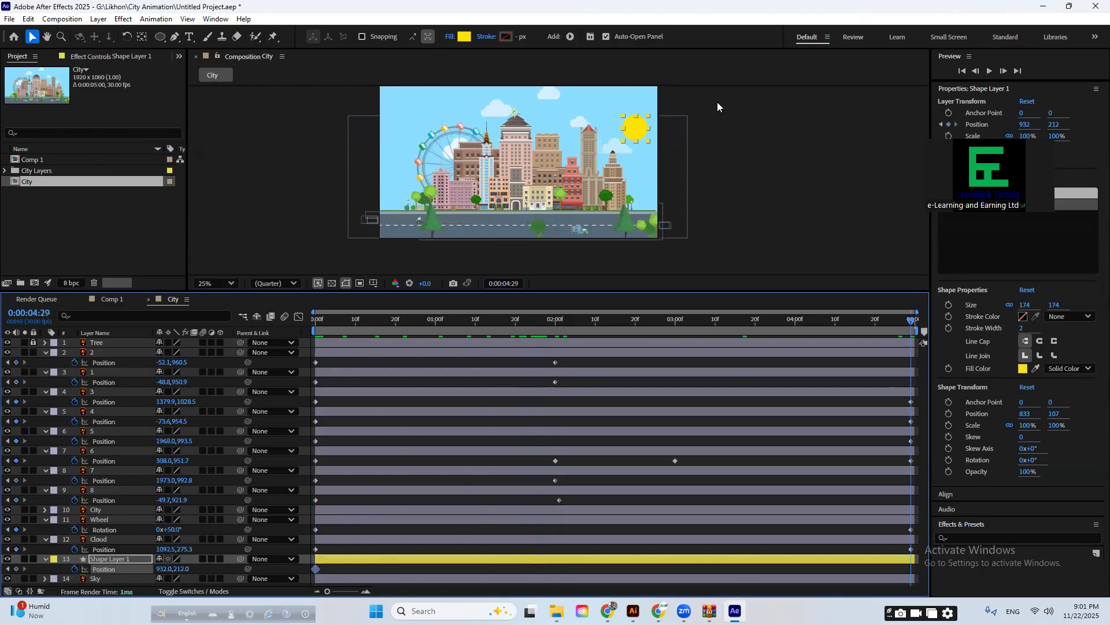
key(Home)
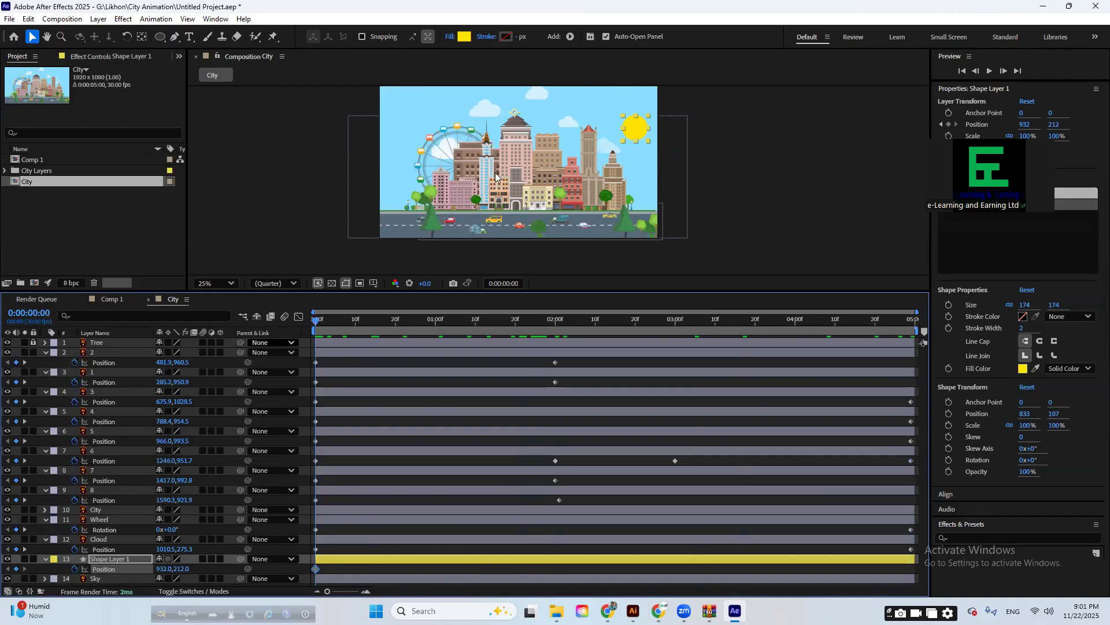
drag(636, 143, 638, 231)
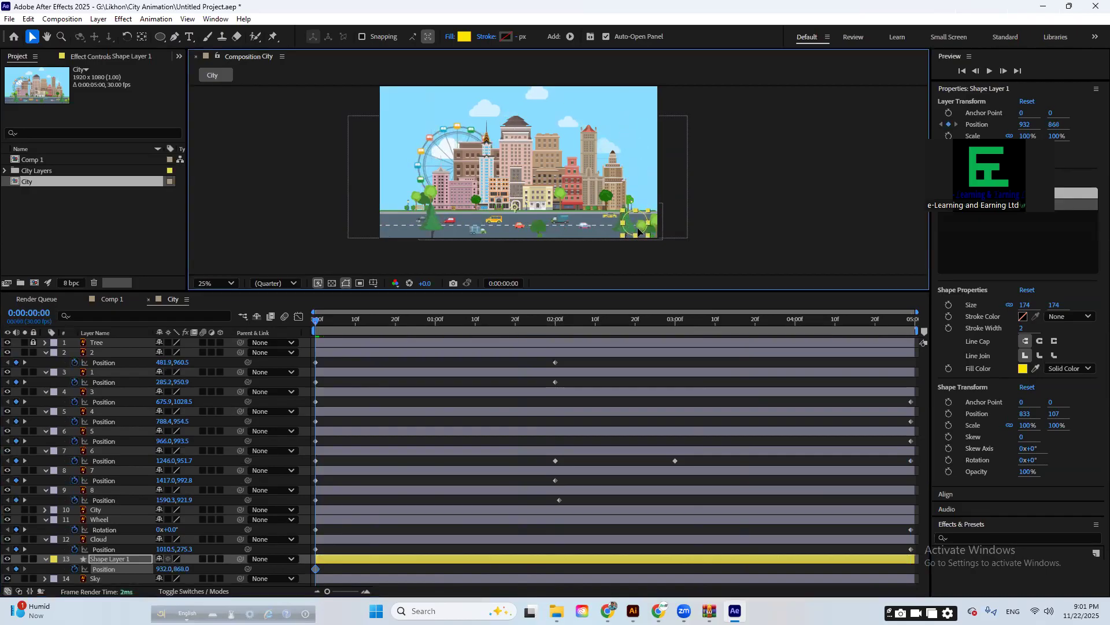
- Set Shape Layer 1's Position to 932, 190 at 0:00:04:29 to raise the sun
drag(343, 321, 1042, 356)
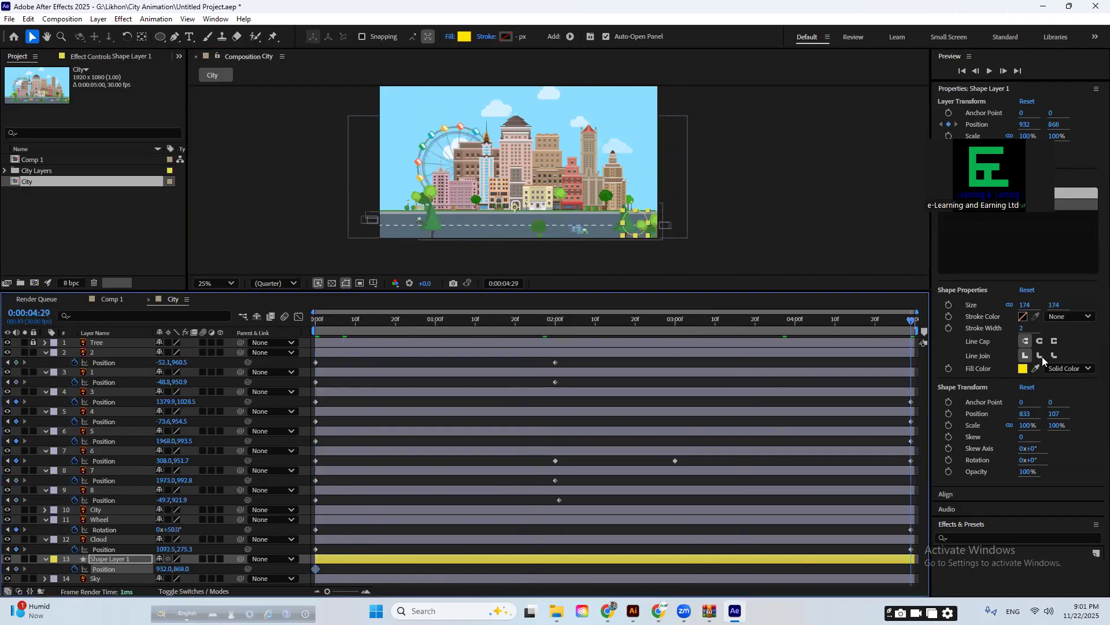
drag(181, 568, 37, 575)
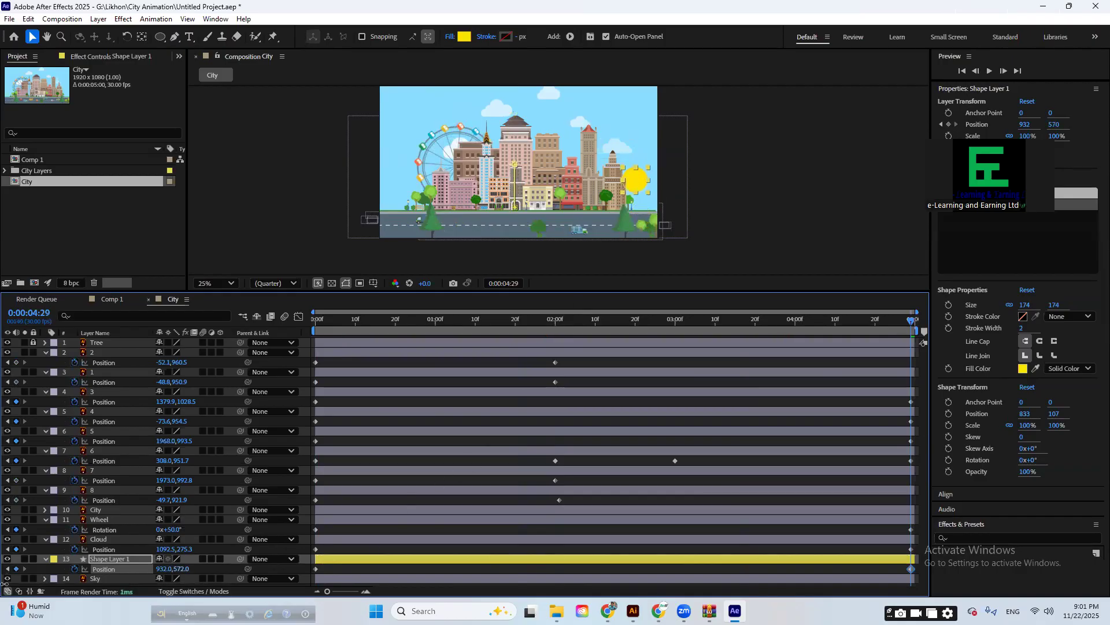
drag(181, 569, 4, 572)
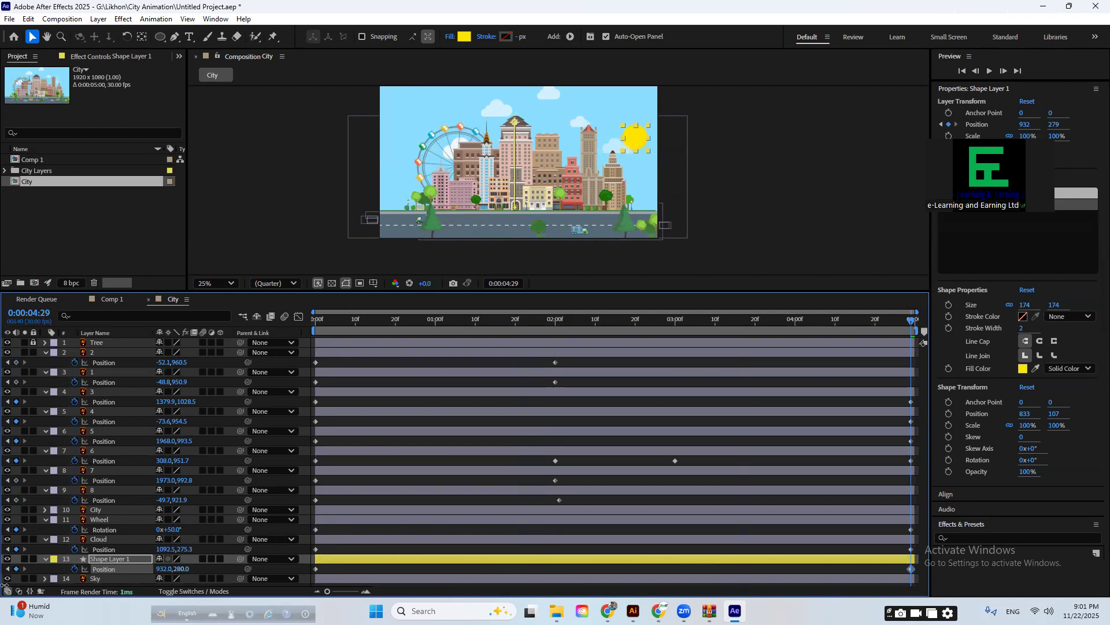
drag(180, 570, 114, 571)
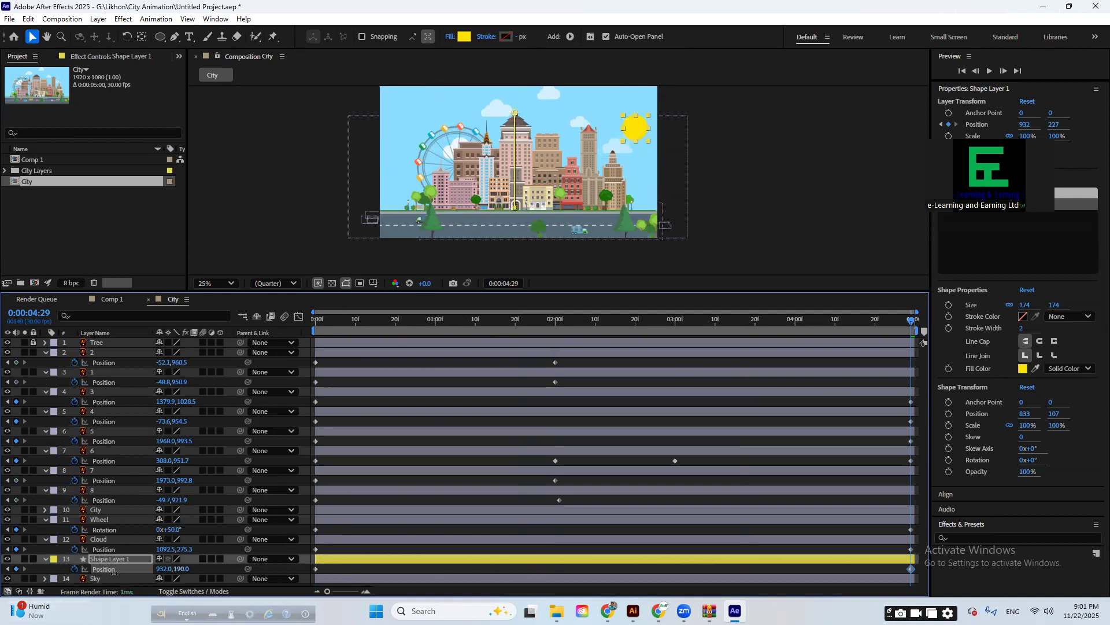
- Preview the sunrise and delete Shape Layer 1's last Position keyframe
key(space)
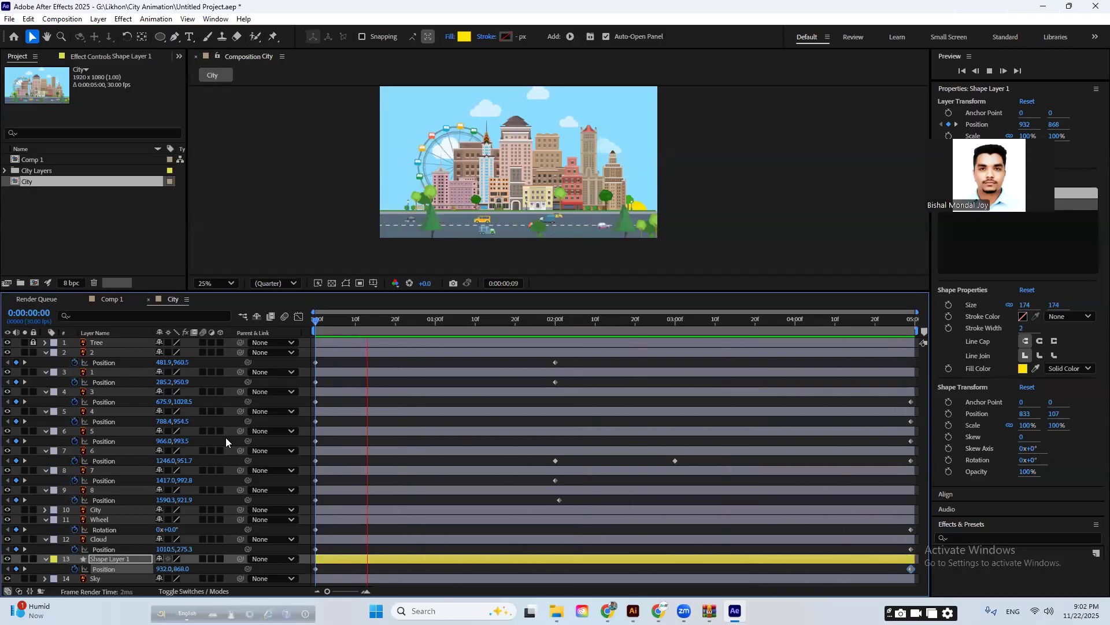
key(space)
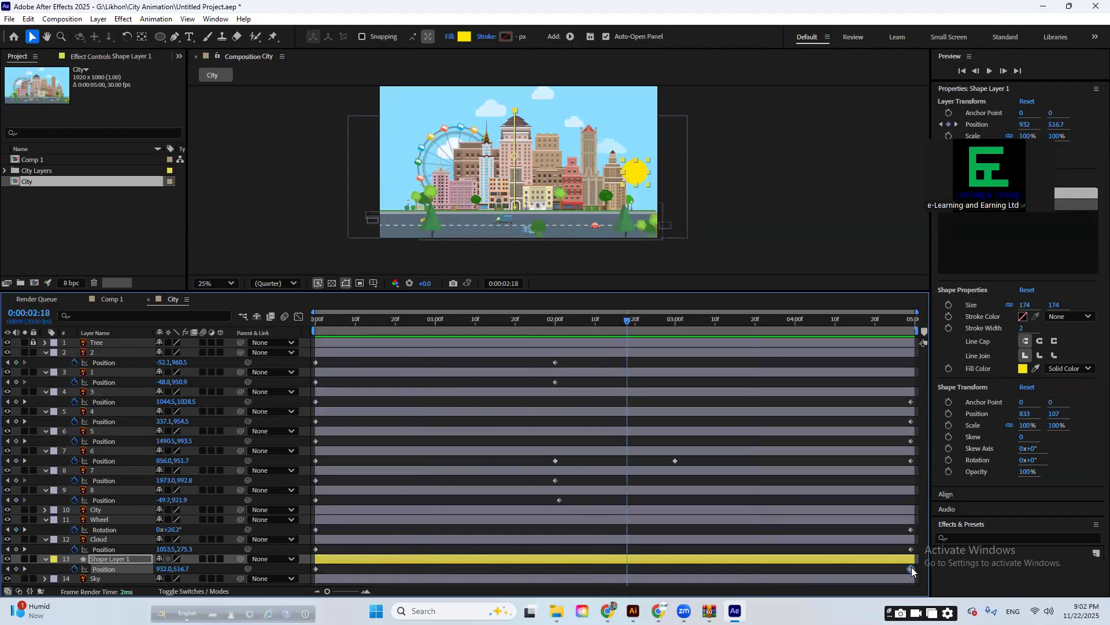
key(Delete)
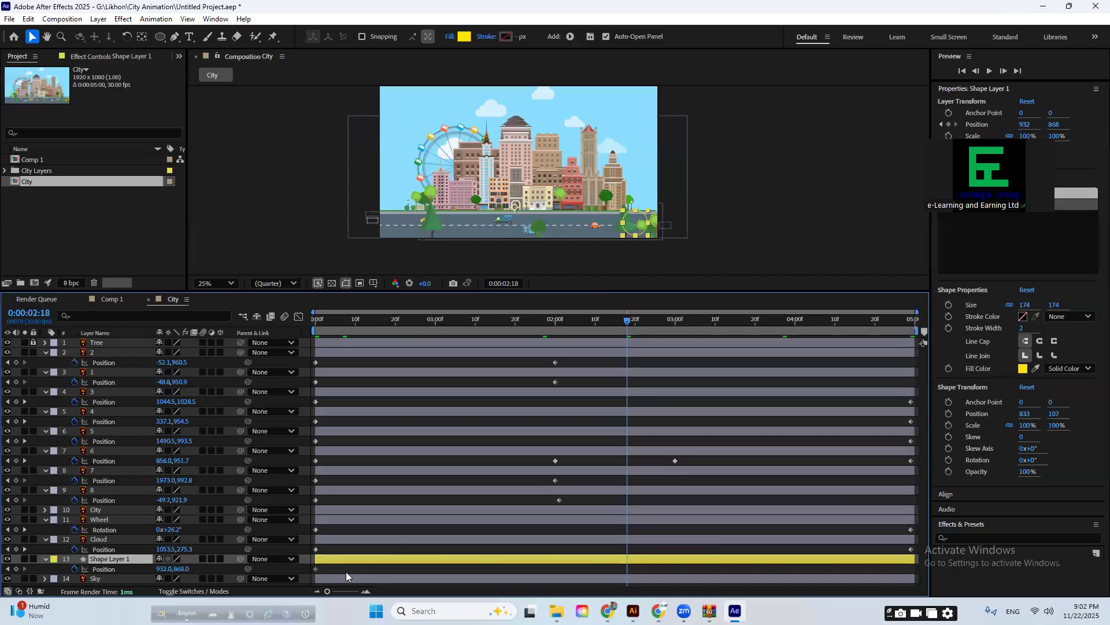
- Keyframe the sun's Position higher at 0:00:02:18, shift that keyframe to the timeline's end, and preview the animation
drag(183, 568, 5, 594)
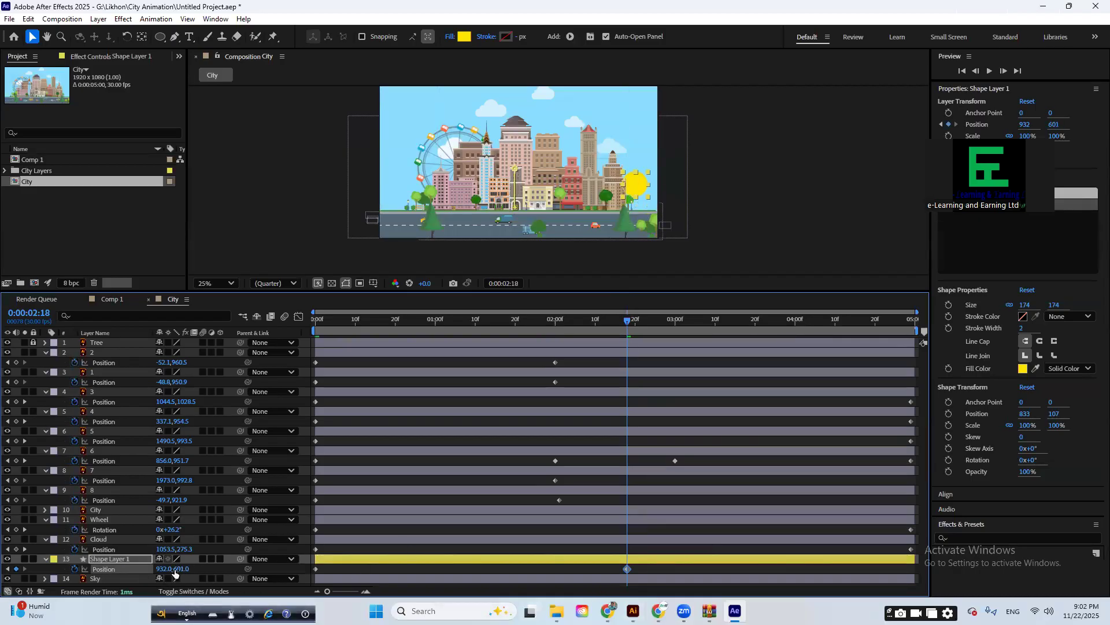
drag(121, 574, 114, 575)
drag(629, 573, 915, 575)
key(space)
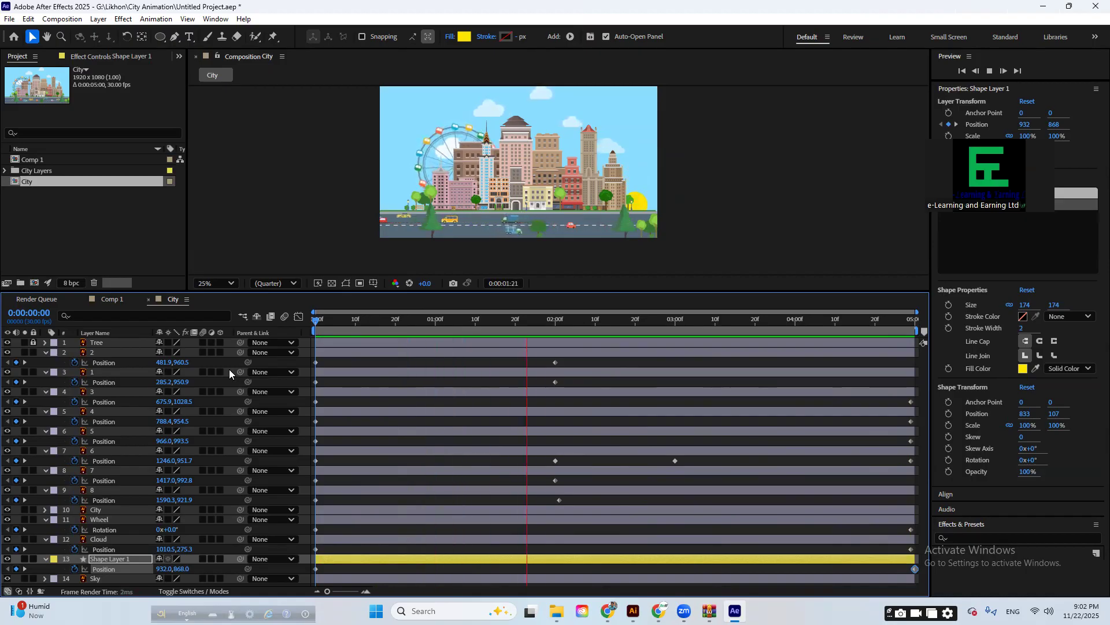
- Set Shape Layer 1's Position Y to 338.4 at 0:00:04:29 and preview the sun's rise
drag(615, 319, 924, 331)
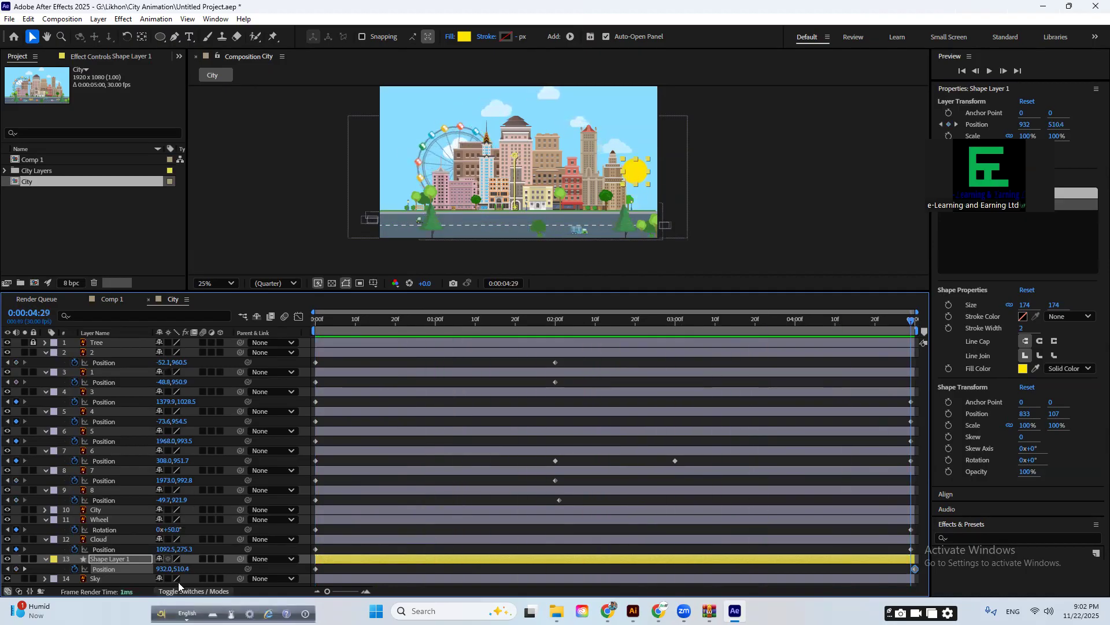
drag(181, 568, 149, 570)
key(space)
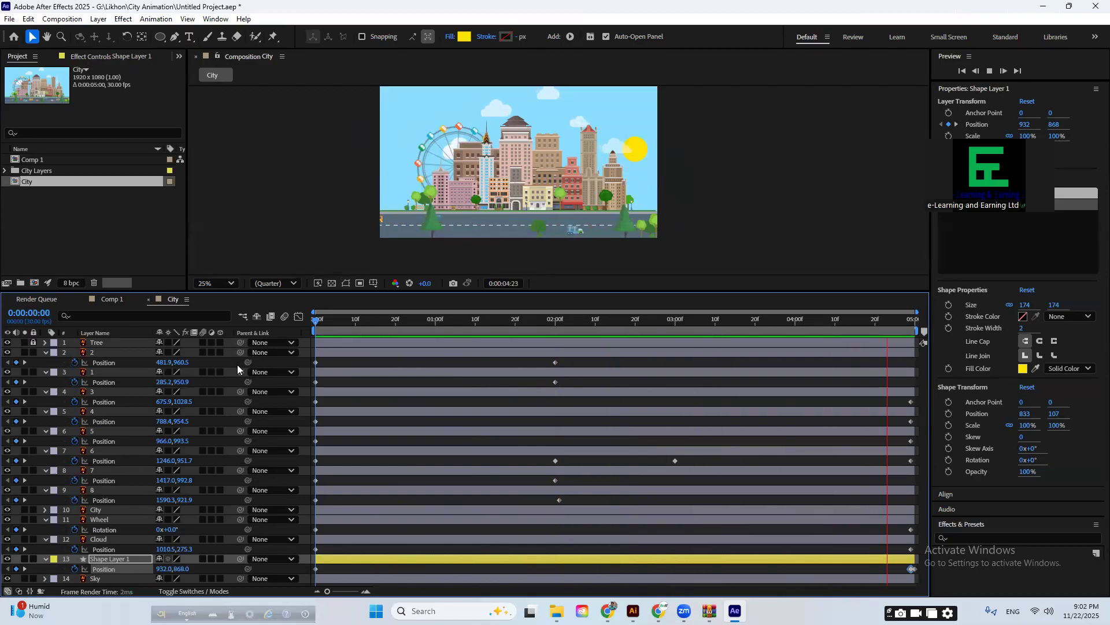
key(space)
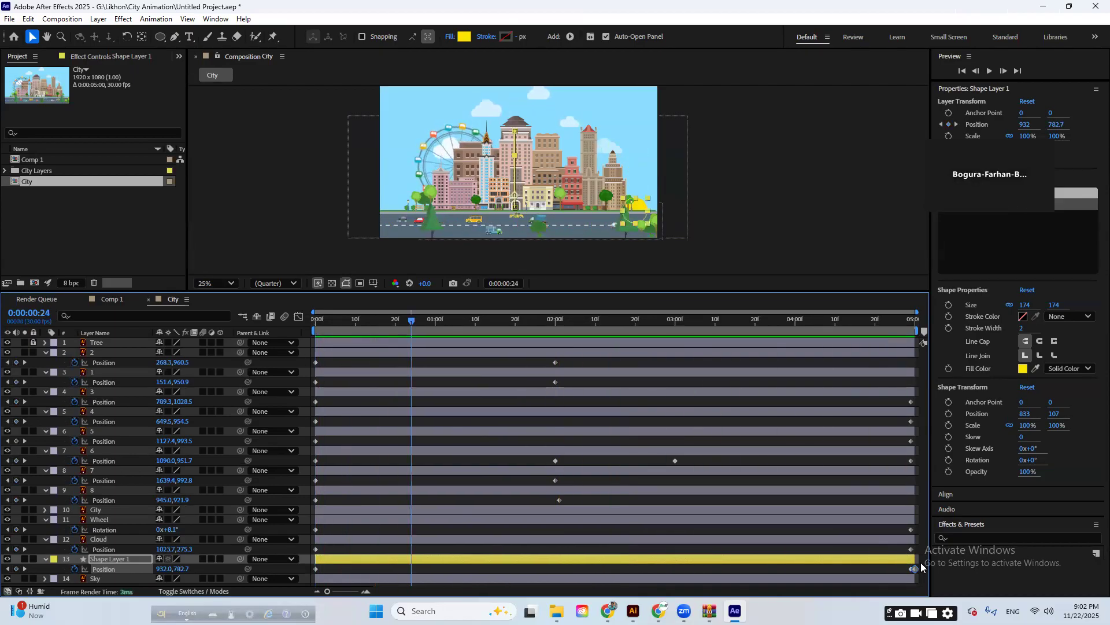
- Delete the surplus Position keyframe at the very end of Shape Layer 1, keep the one at 0:00:04:29, and preview
key(Delete)
click(911, 569)
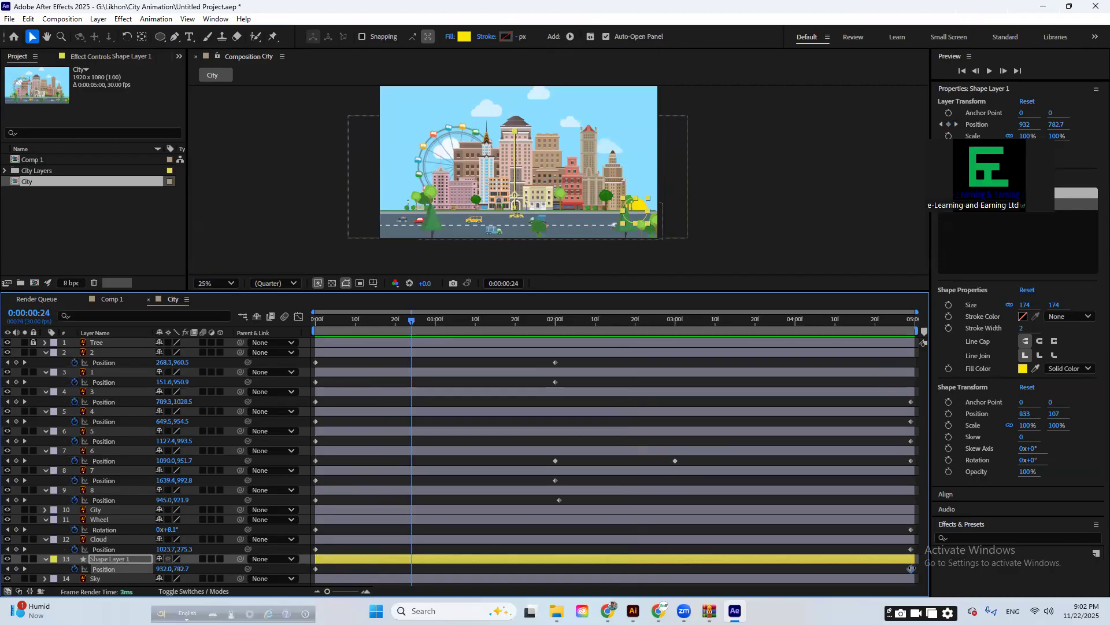
key(space)
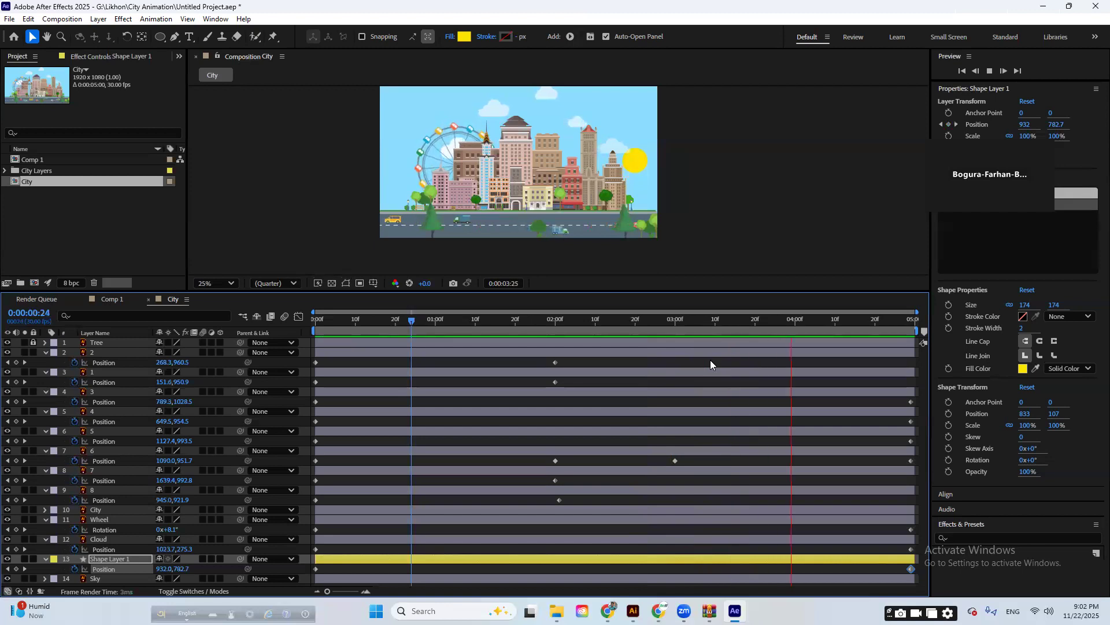
- Nudge the sun upward at 0:00:04:29 until its Position is 932, 190.4
drag(839, 334, 885, 332)
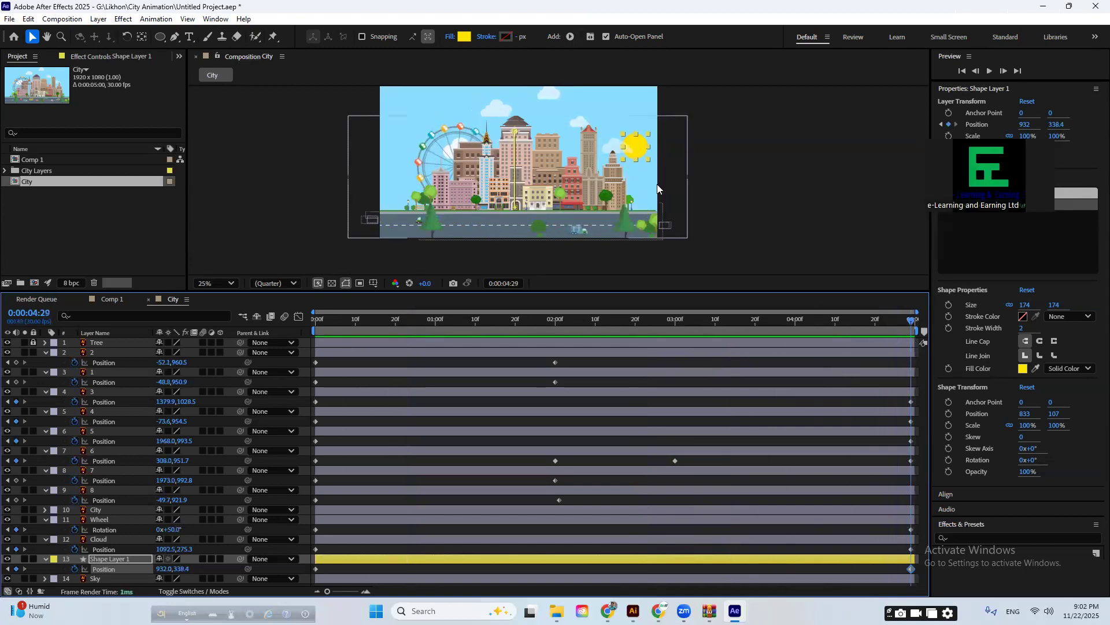
key(Up)
key(Up)
key(Up)
key(Up)
key(Up)
key(Up)
key(Up)
key(Up)
key(Up)
key(Up)
key(Up)
key(Up)
key(Up)
key(Up)
key(Up)
key(Up)
key(Up)
key(Up)
key(Up)
key(Up)
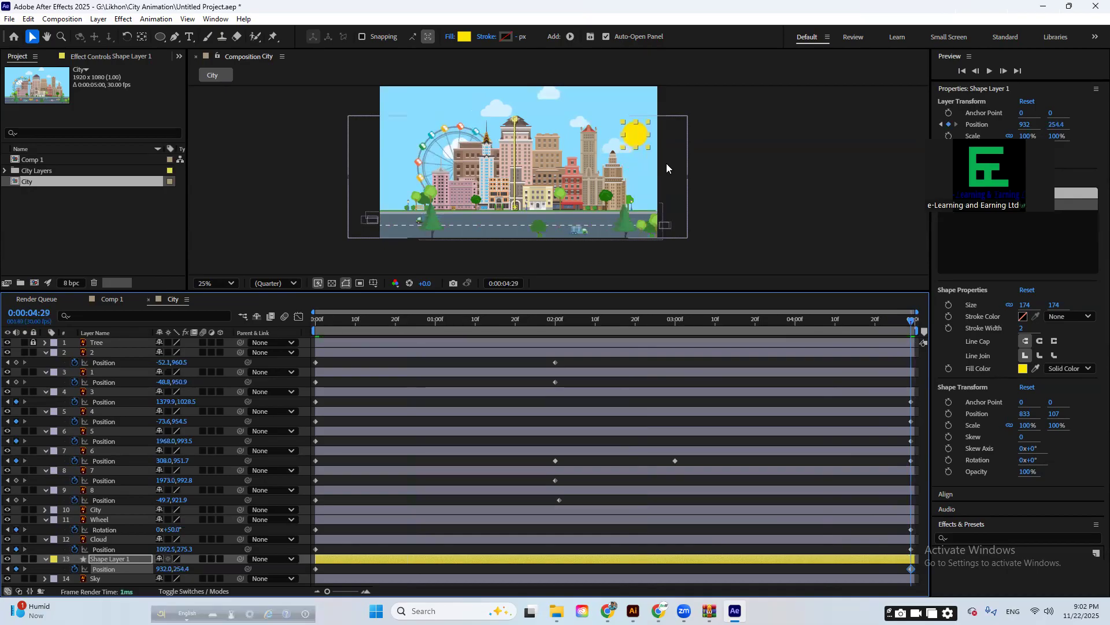
key(Up)
- Preview the City animation from the first frame to check the sun's rise
key(Home)
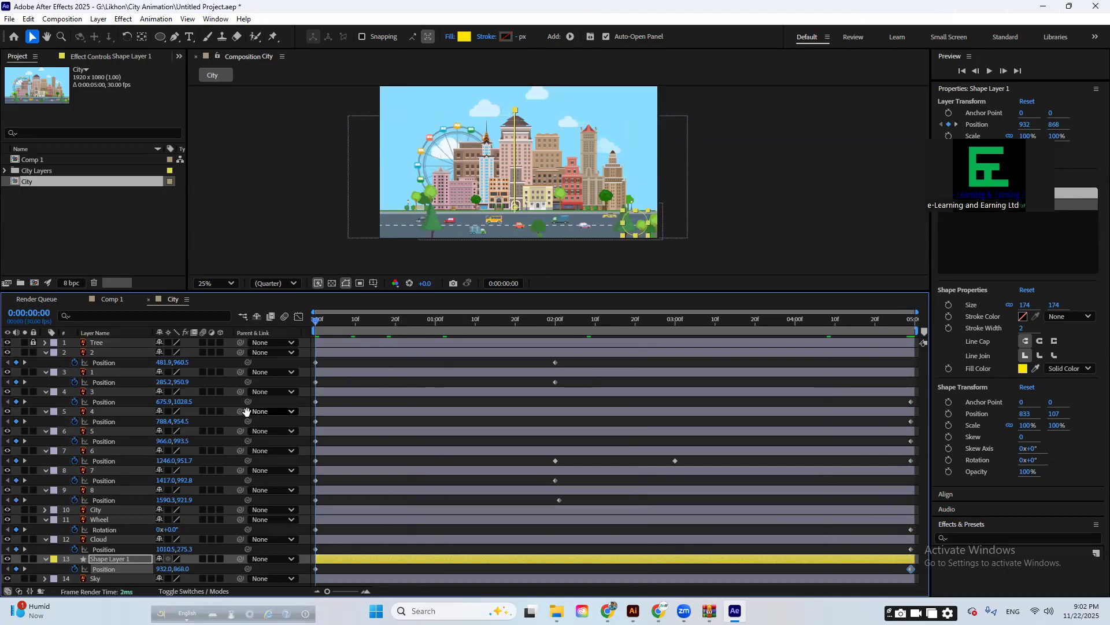
key(space)
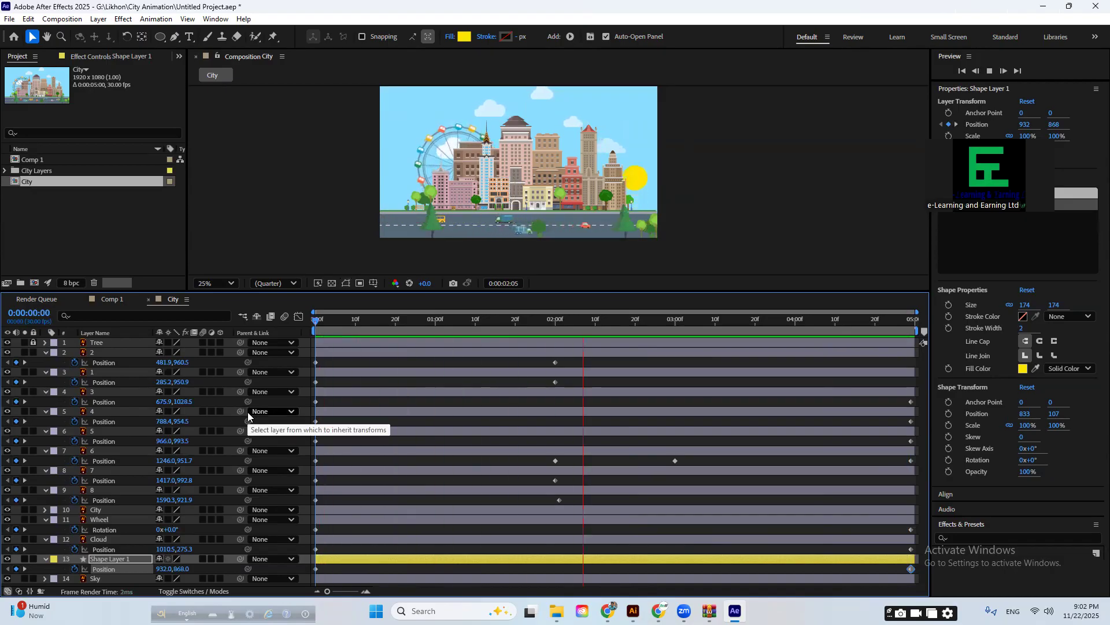
key(space)
- Duplicate Shape Layer 1, the keyframed yellow sun
click(347, 567)
click(345, 557)
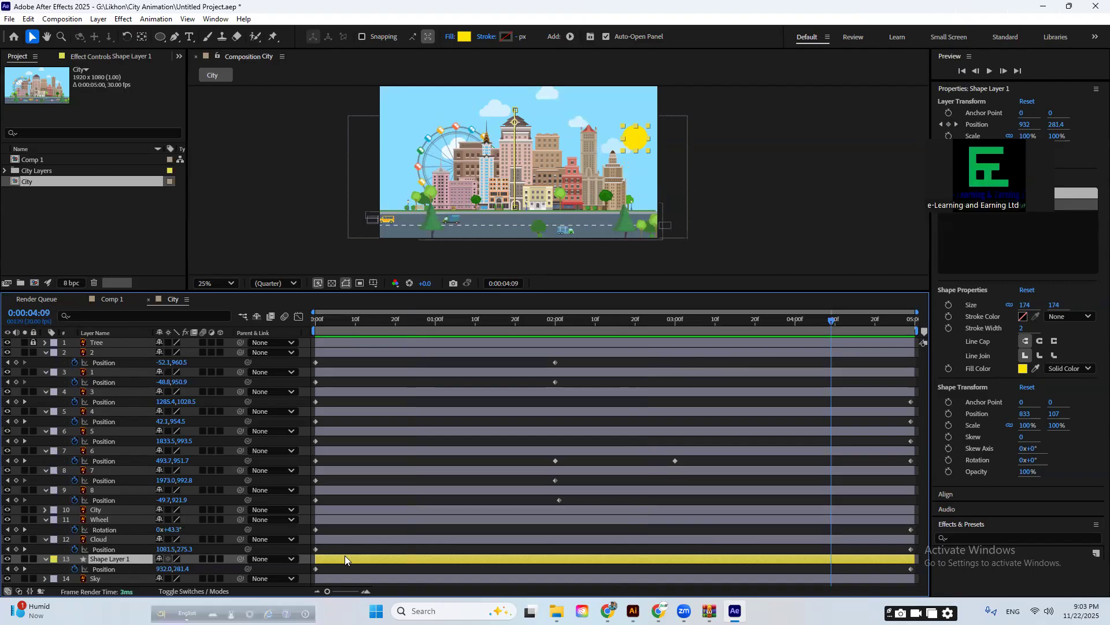
key(ctrl+d)
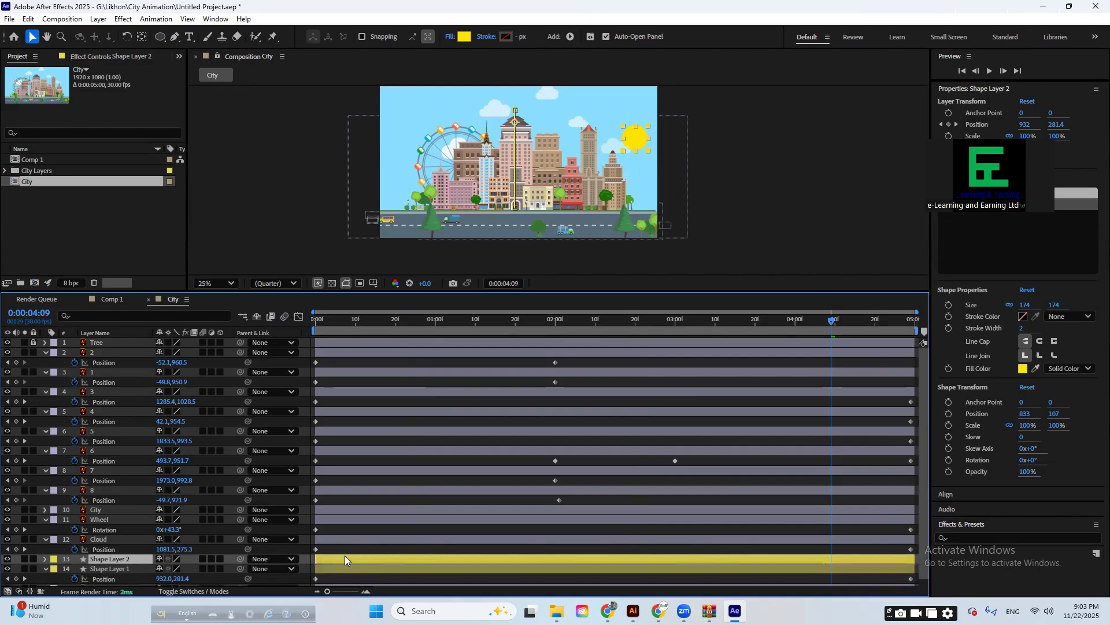
- Change the lower sun layer, Shape Layer 1, to a red fill of FF0000
click(337, 567)
click(333, 569)
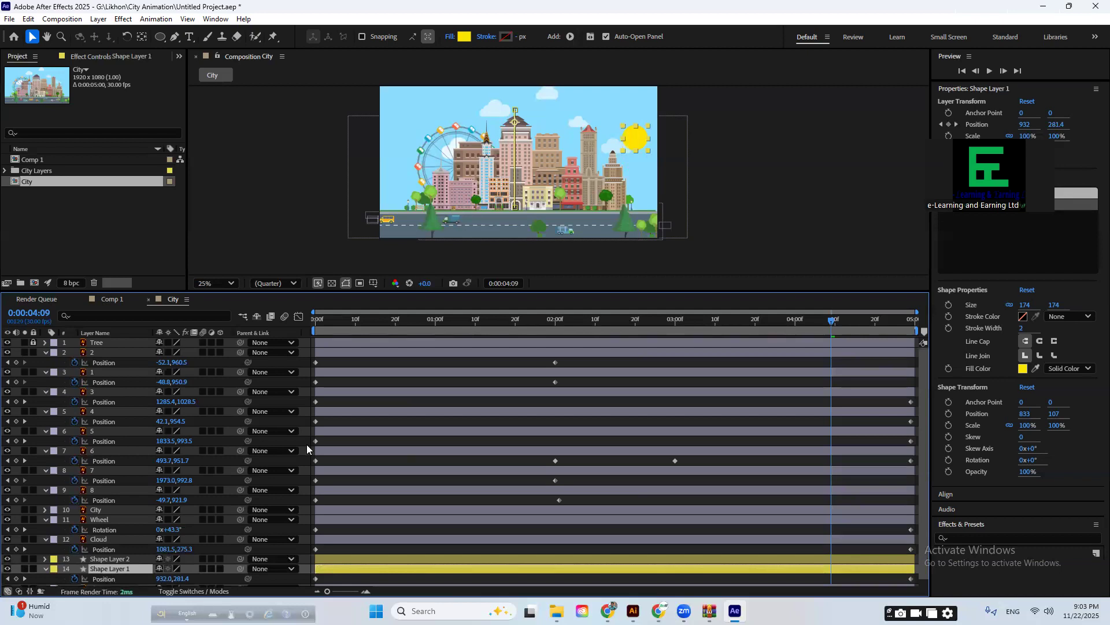
click(462, 39)
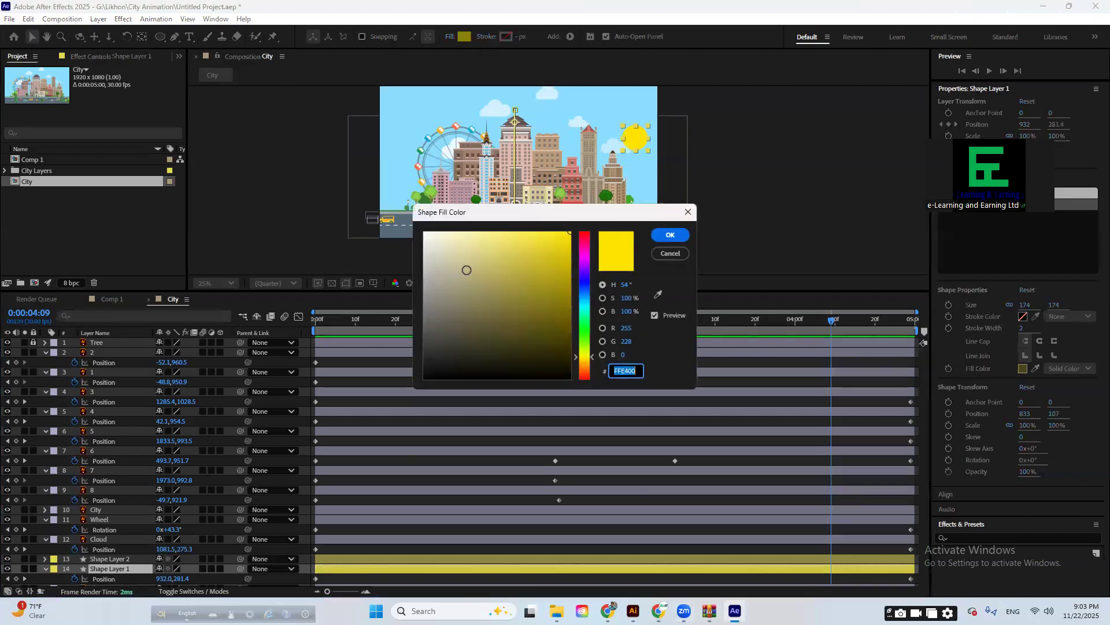
drag(586, 259, 589, 222)
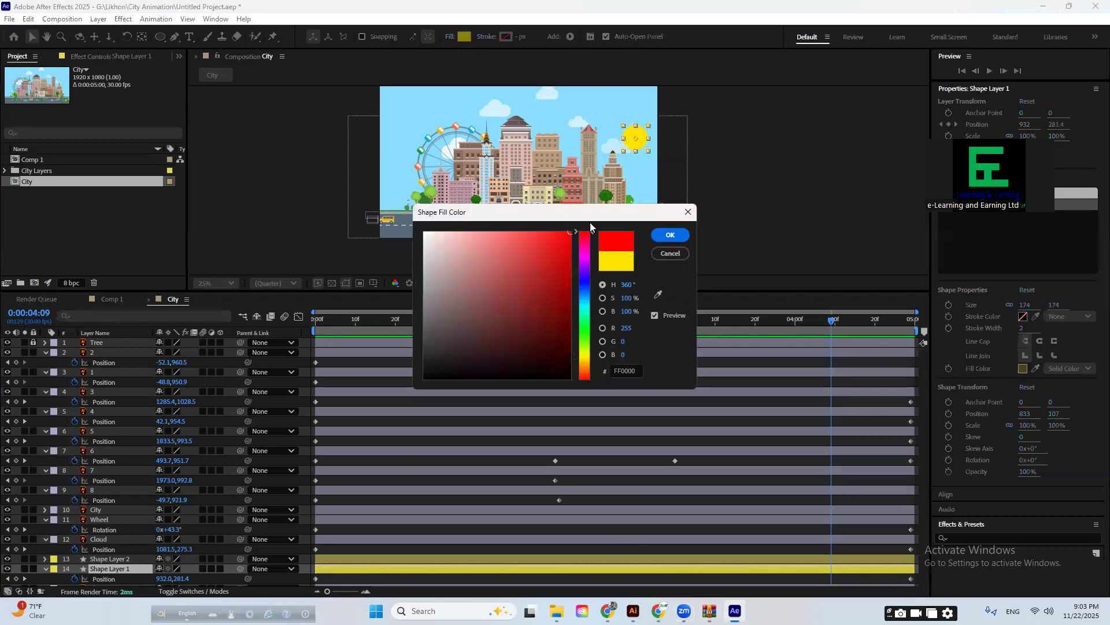
click(675, 235)
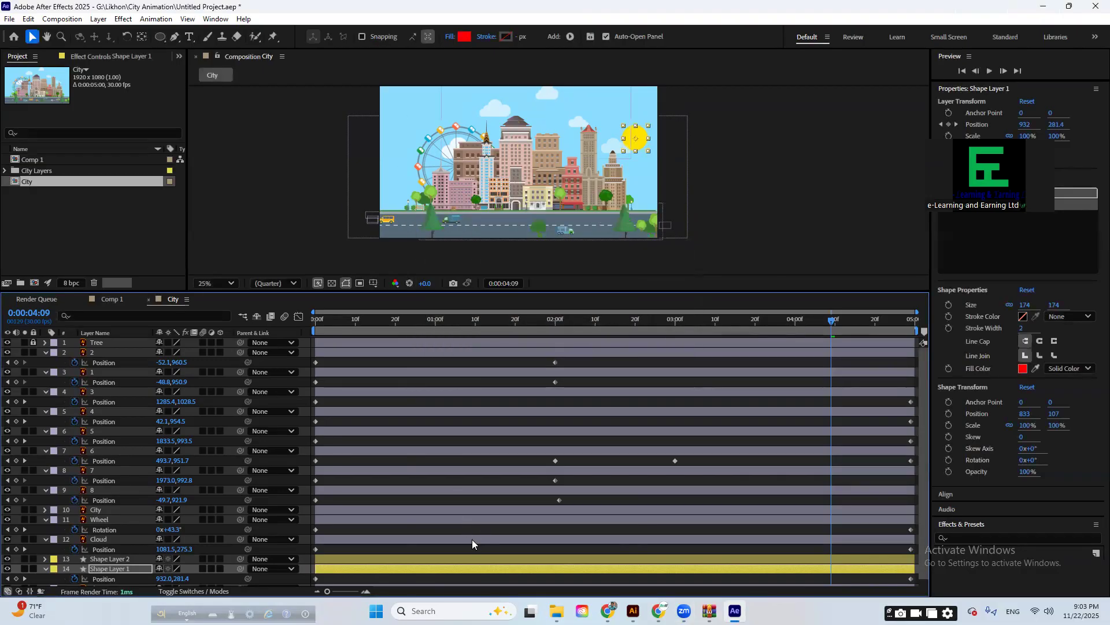
- Set the label color of Shape Layer 1 to Red
key(ctrl+Up)
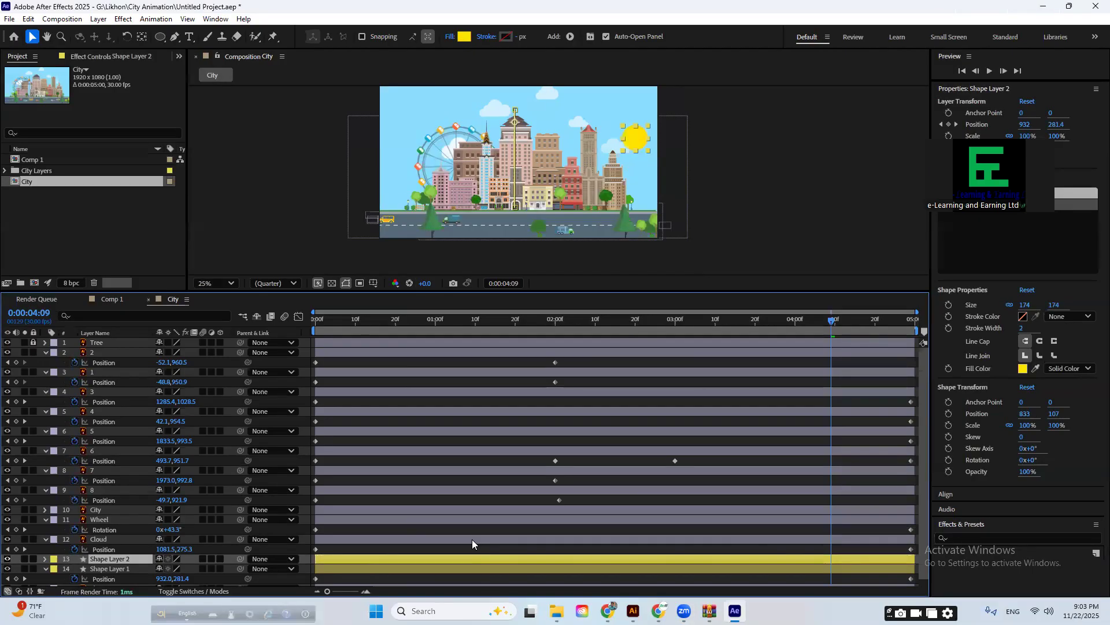
click(55, 569)
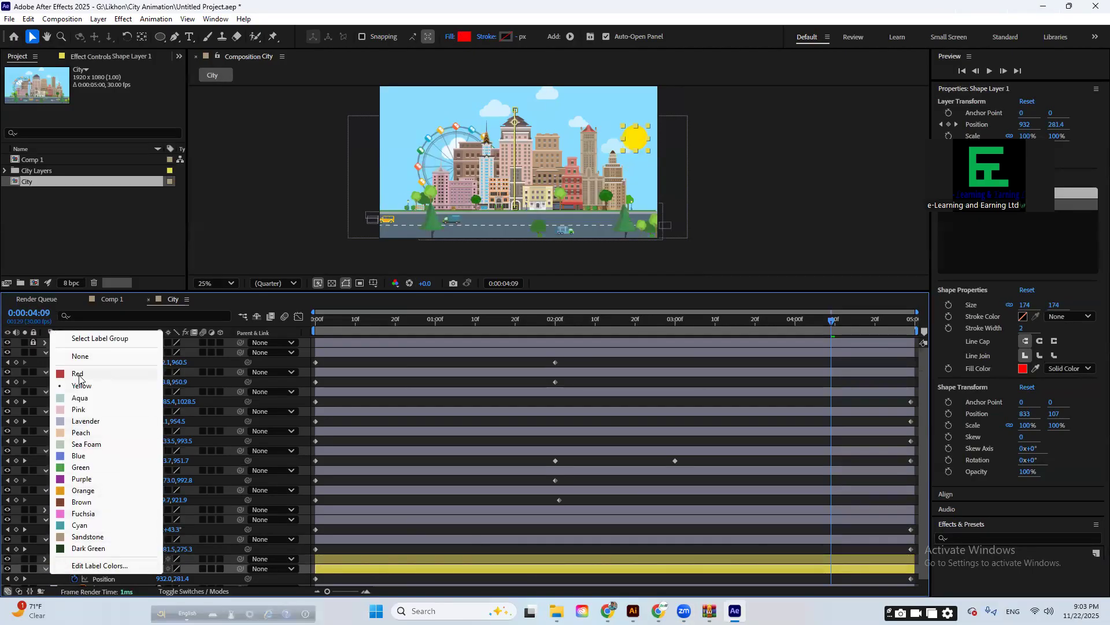
click(76, 373)
- Start keyframing the opacity of Shape Layer 2, the yellow sun, with a 100% keyframe at 0:00:03:00
click(340, 560)
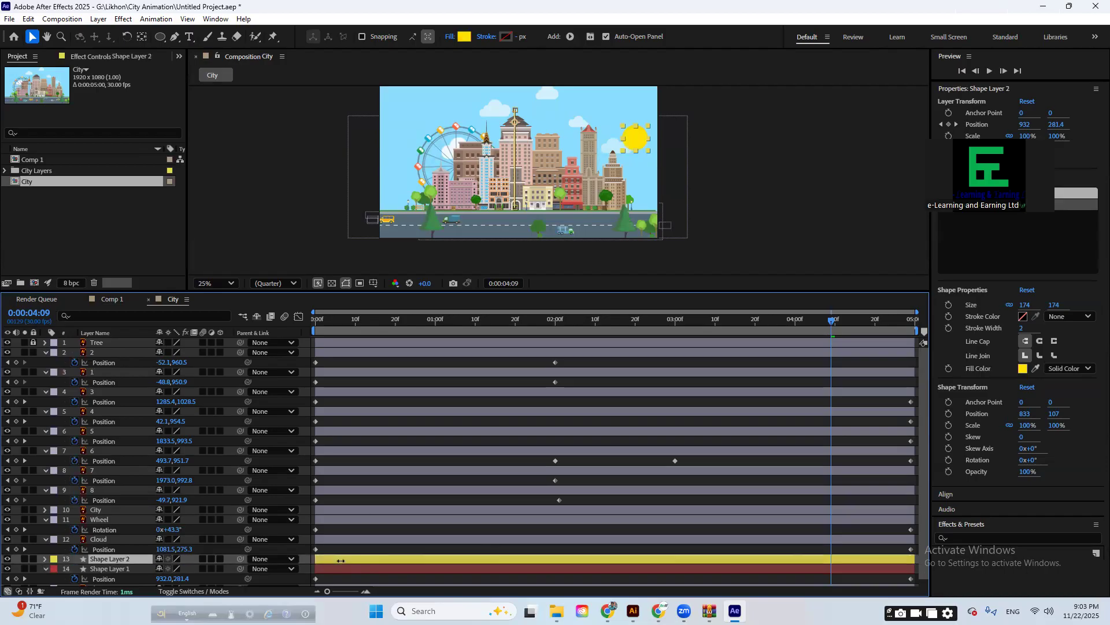
drag(347, 320, 941, 428)
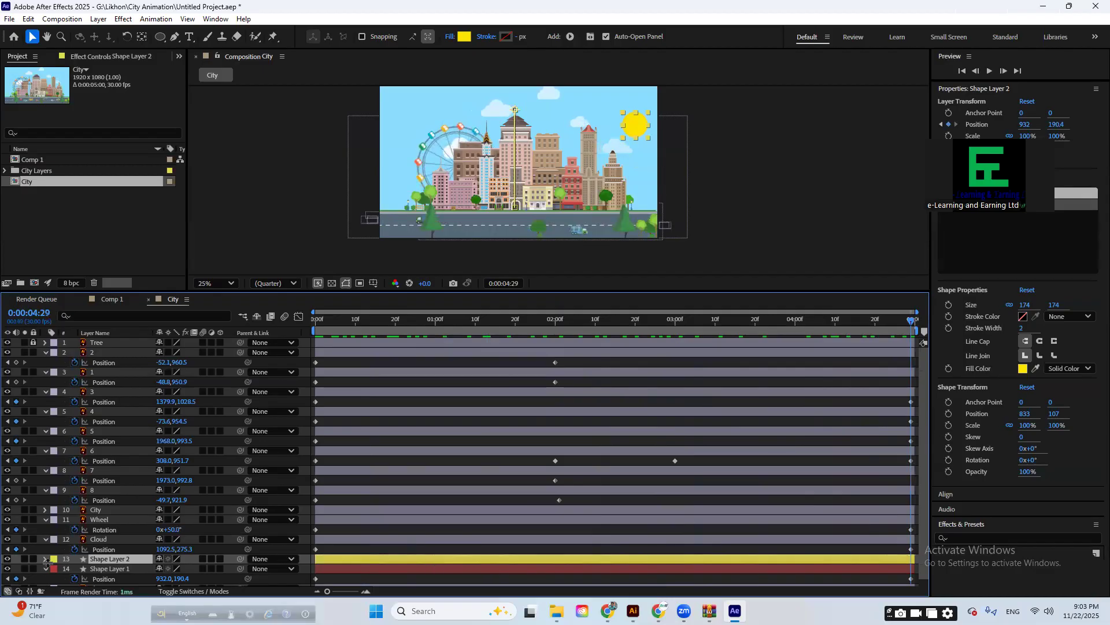
click(8, 558)
drag(385, 324, 676, 357)
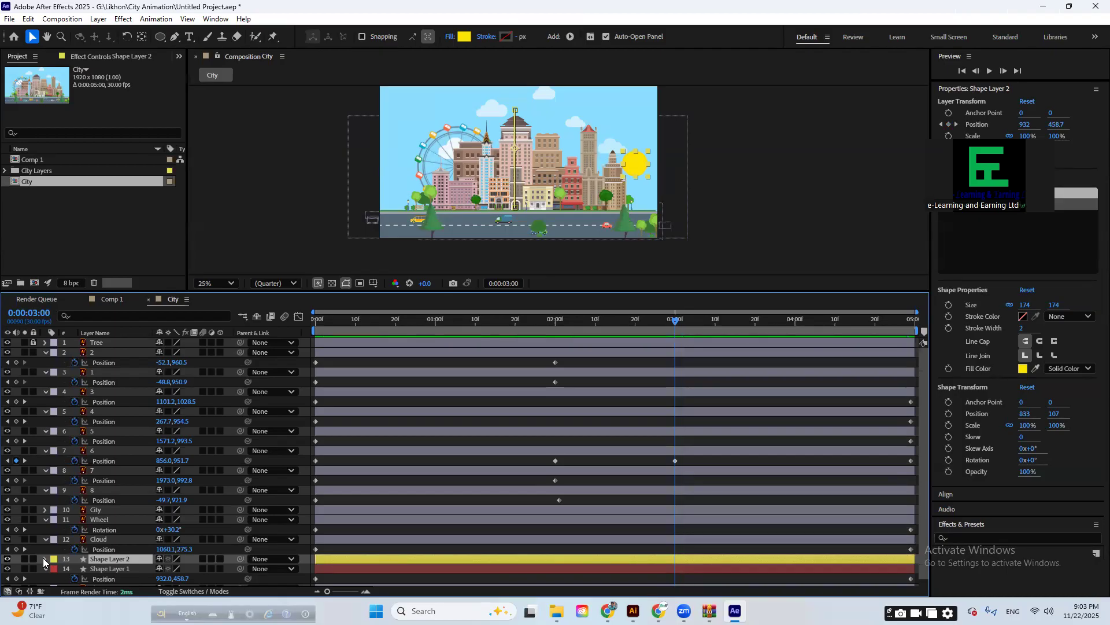
key(t)
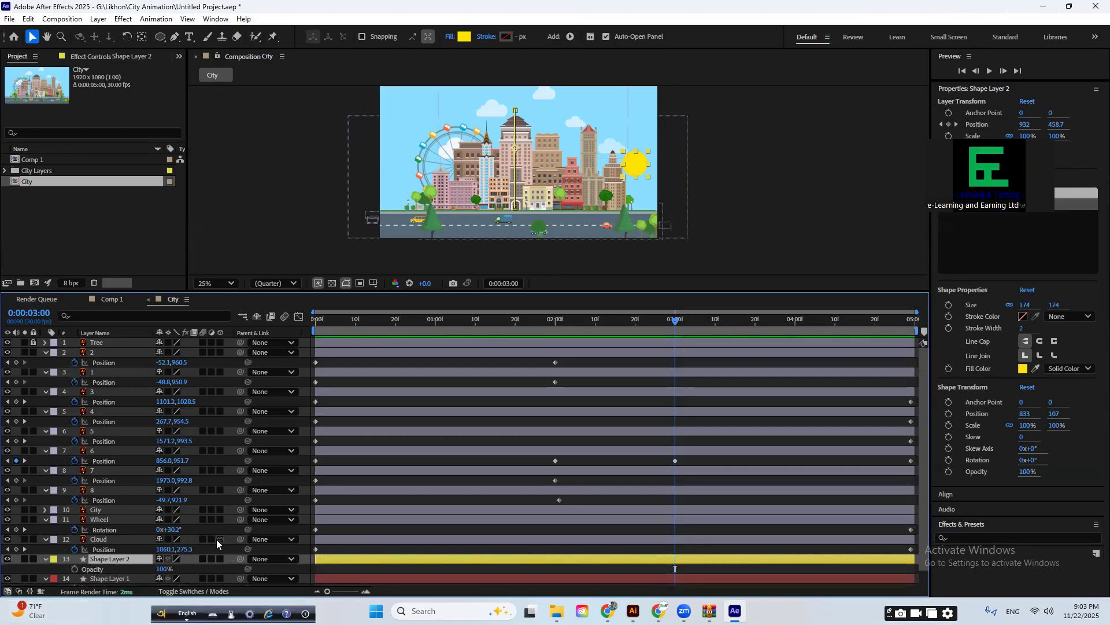
click(75, 569)
- Set Shape Layer 2's opacity to 0% at the first frame and preview the red-to-yellow fade
click(671, 319)
key(Home)
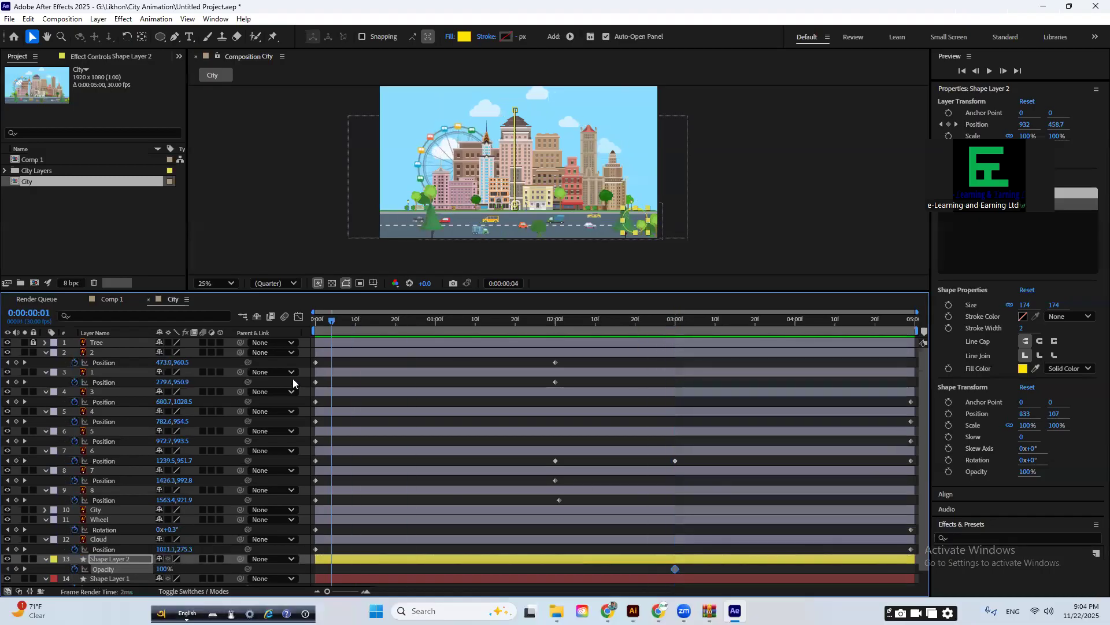
drag(164, 571, 3, 572)
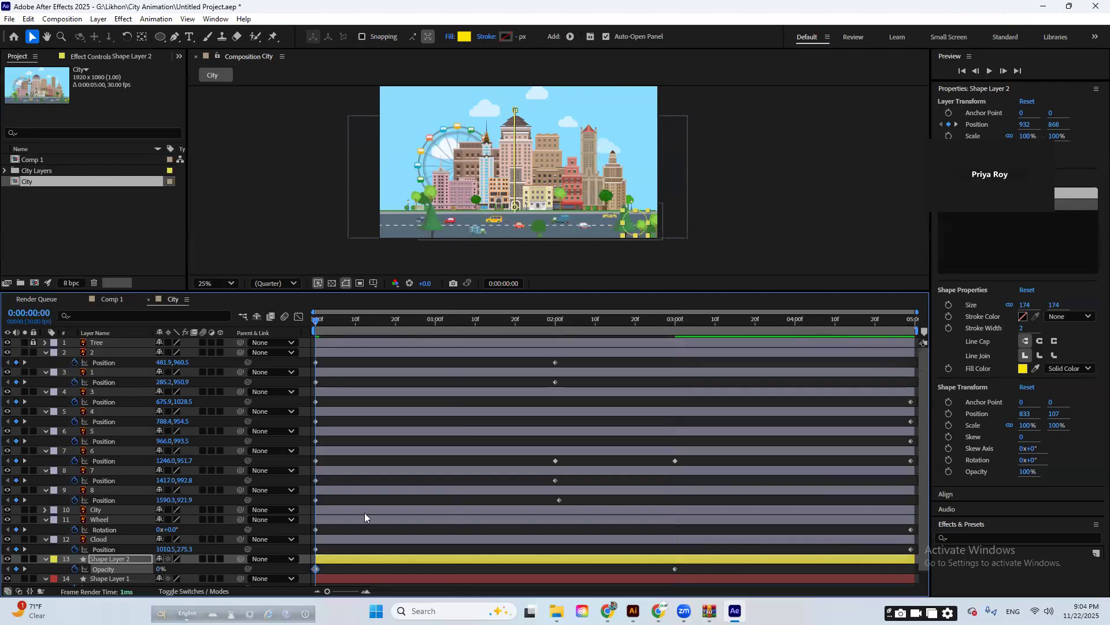
key(space)
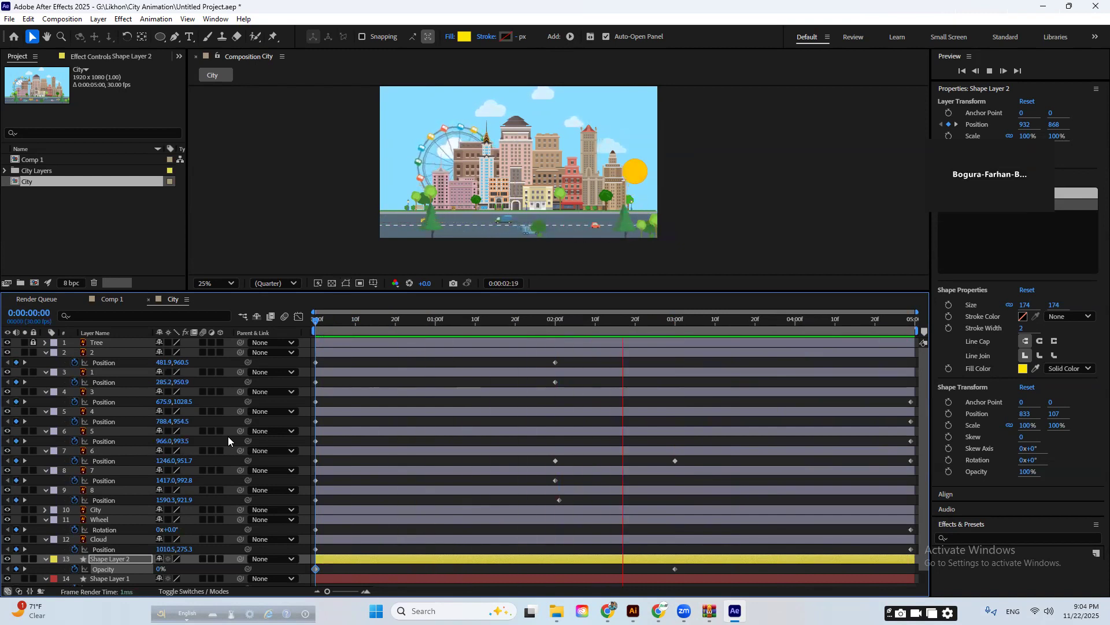
- Delete both opacity keyframes from Shape Layer 2 and compare the yellow sun with the red one beneath
drag(694, 566, 291, 579)
key(Delete)
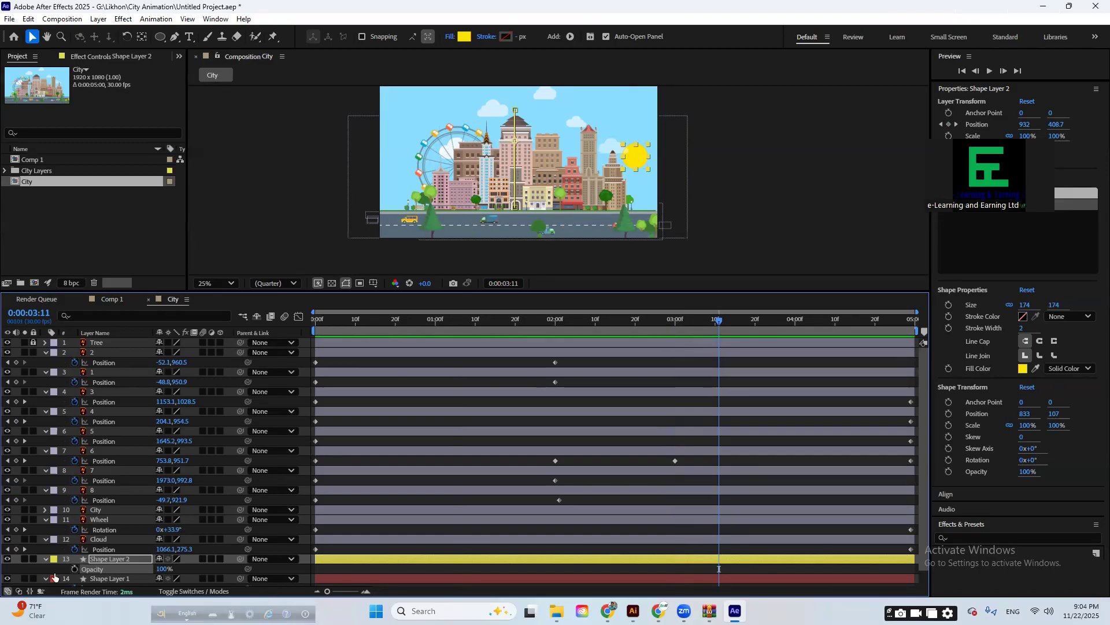
key(ctrl+z)
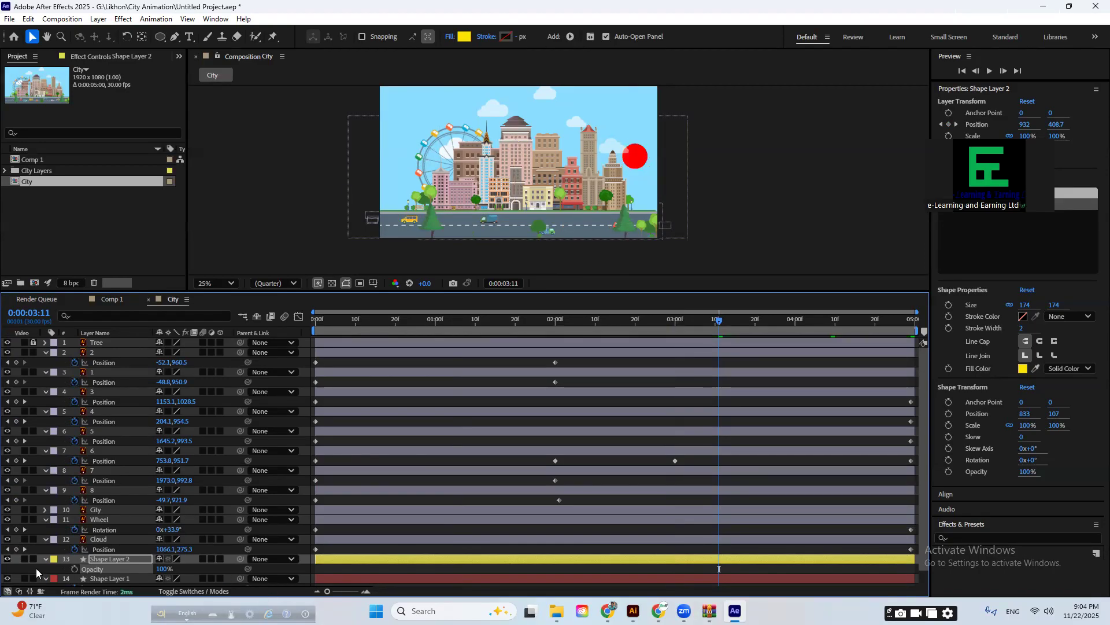
key(ctrl+shift+z)
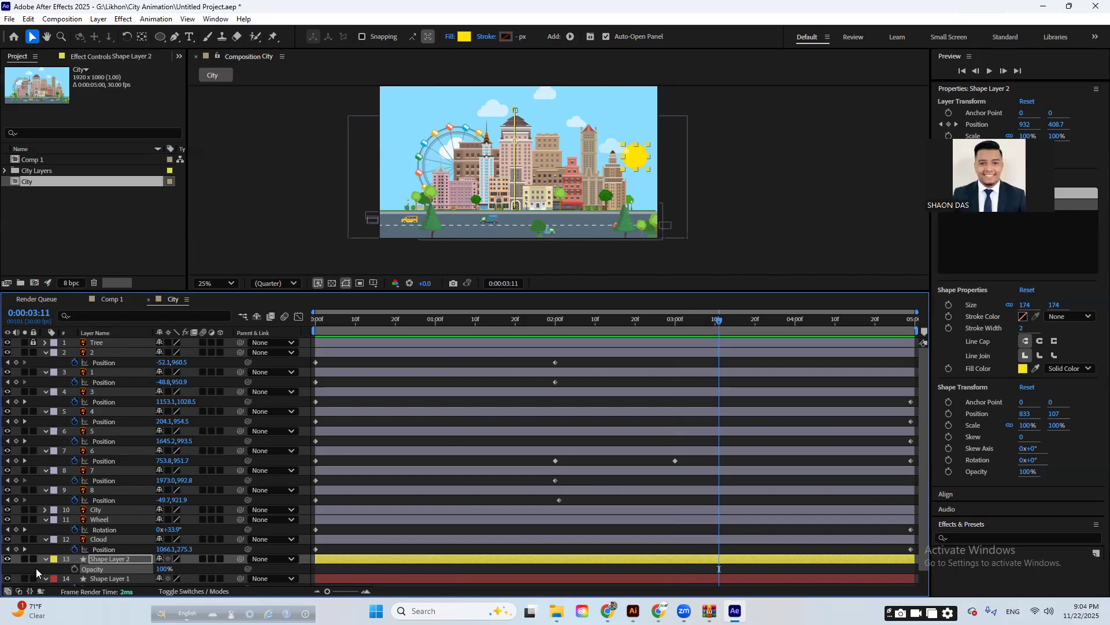
- Try Shape Layer 2's opacity at 80% and 0%, and return it to 100%
click(164, 569)
text(80)
key(Return)
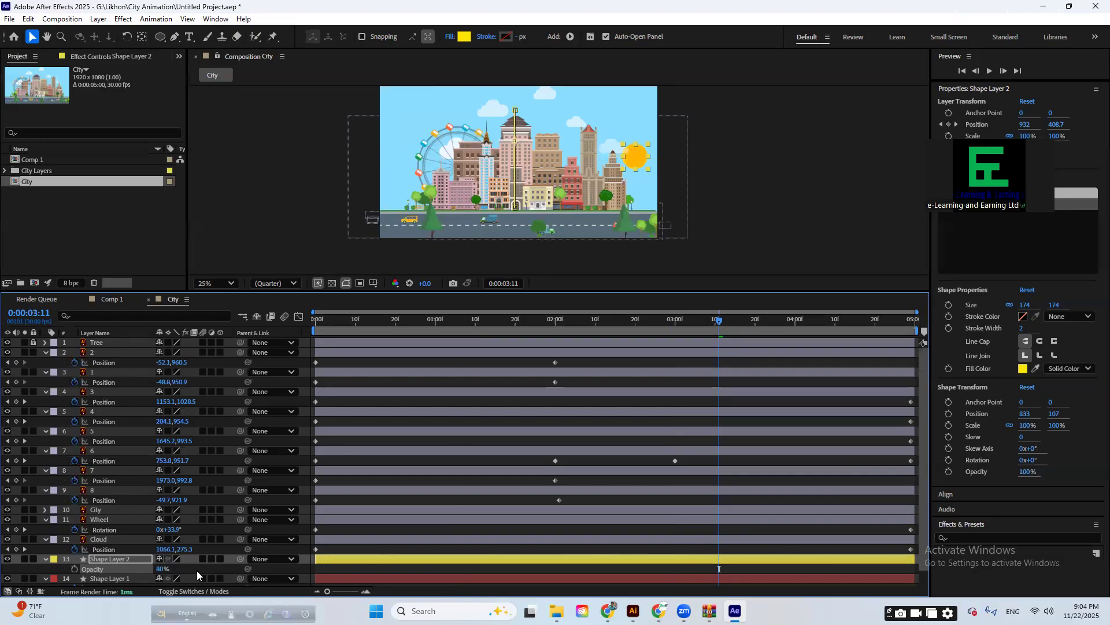
drag(160, 568, 35, 574)
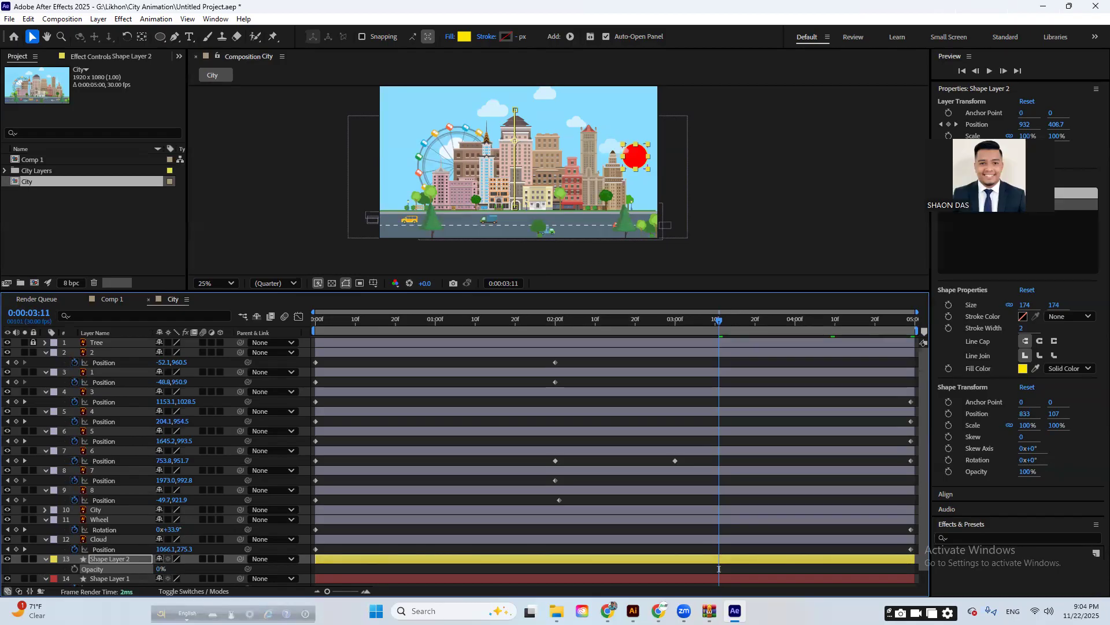
drag(162, 569, 262, 567)
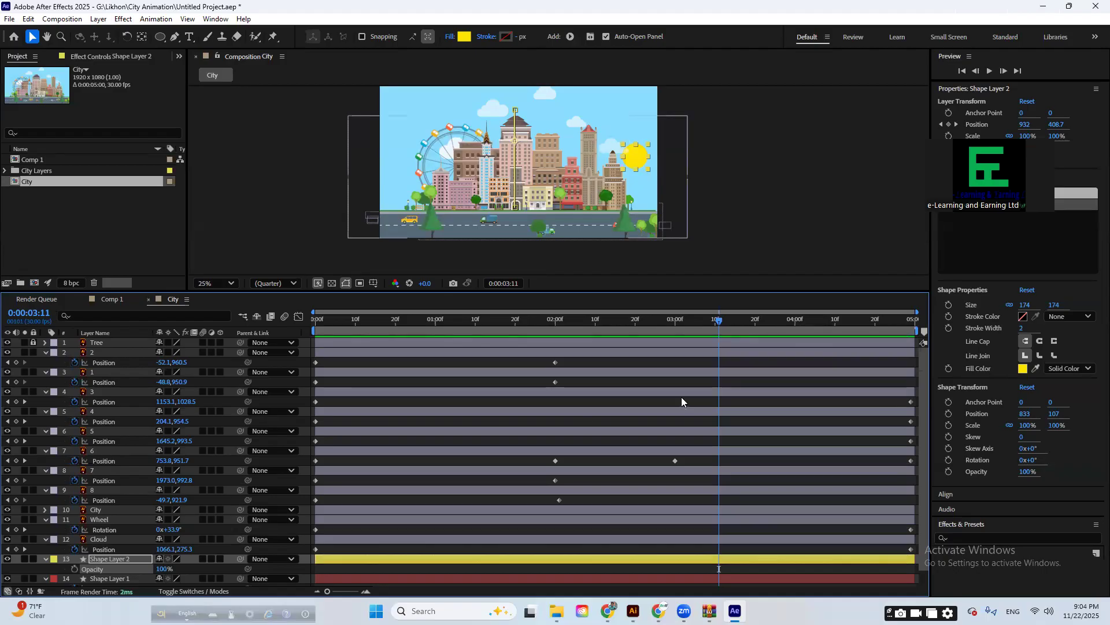
- Try turning on opacity keyframing for Shape Layer 2 at 0:00:03:00, and turn it off again
click(675, 318)
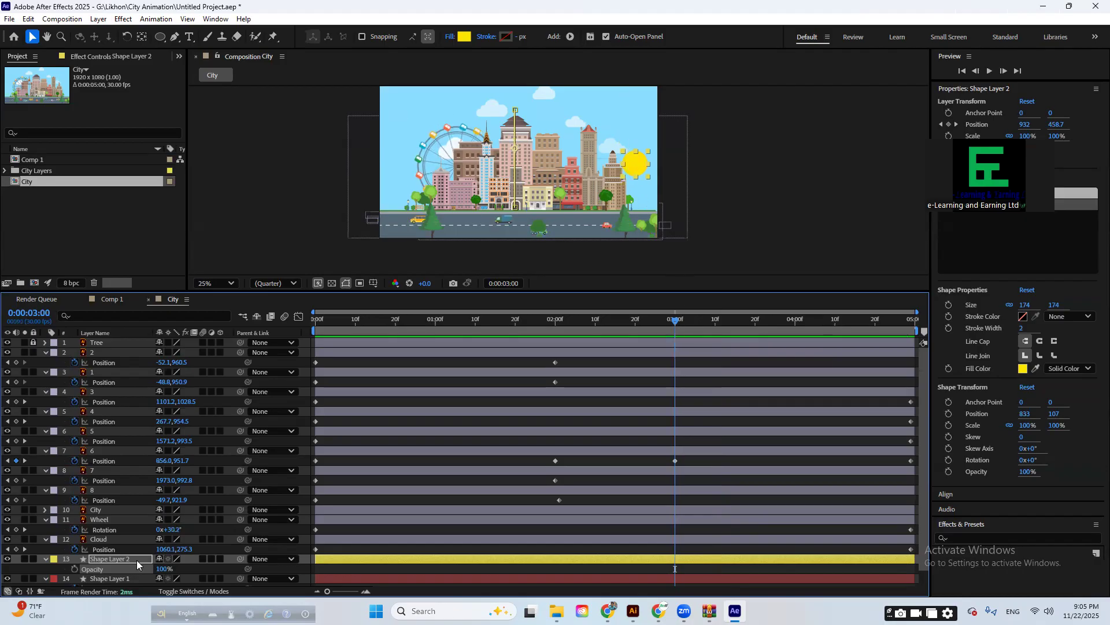
mouse_move(677, 322)
mouse_down()
mouse_move(545, 346)
mouse_move(675, 342)
mouse_up()
click(74, 570)
click(74, 569)
- Set Shape Layer 2's opacity to 0% at the first frame and add an opacity keyframe there
drag(470, 325, 258, 334)
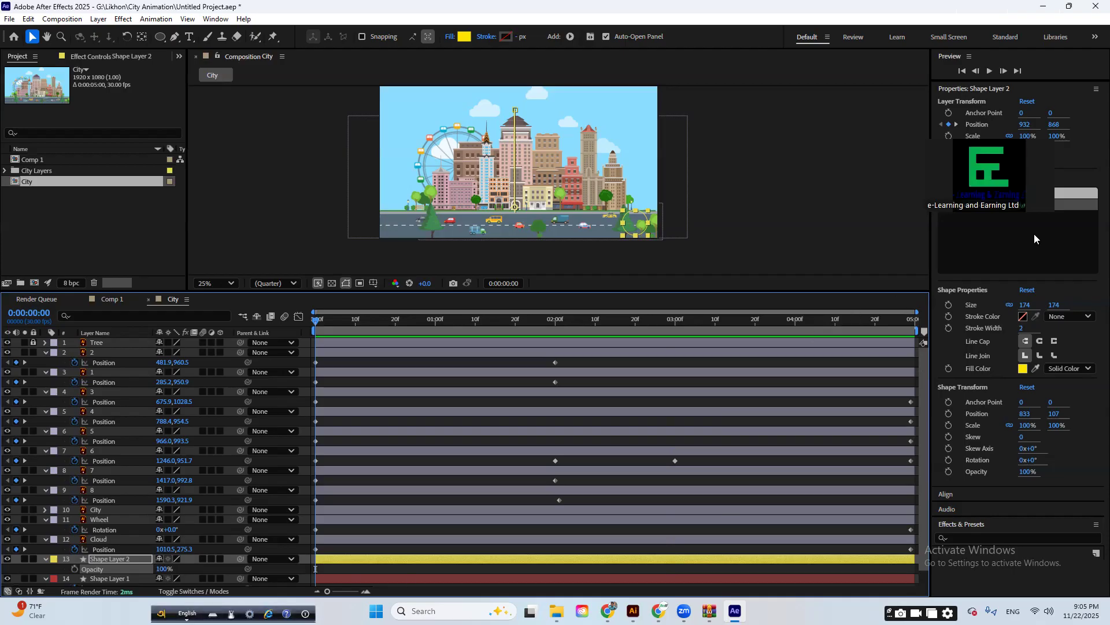
click(163, 570)
text(0)
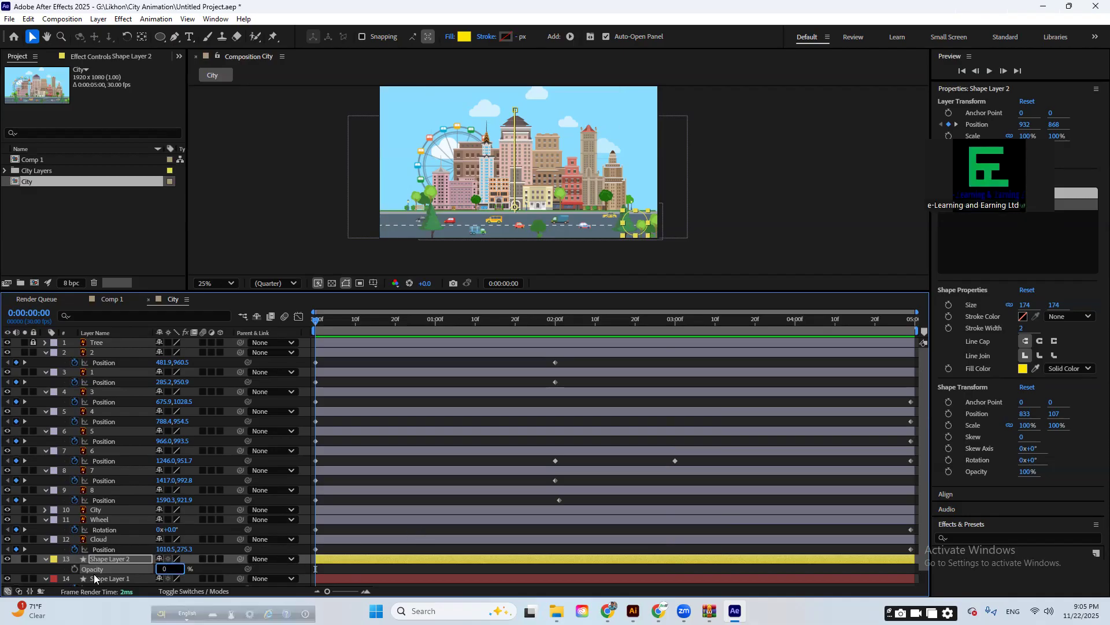
key(Return)
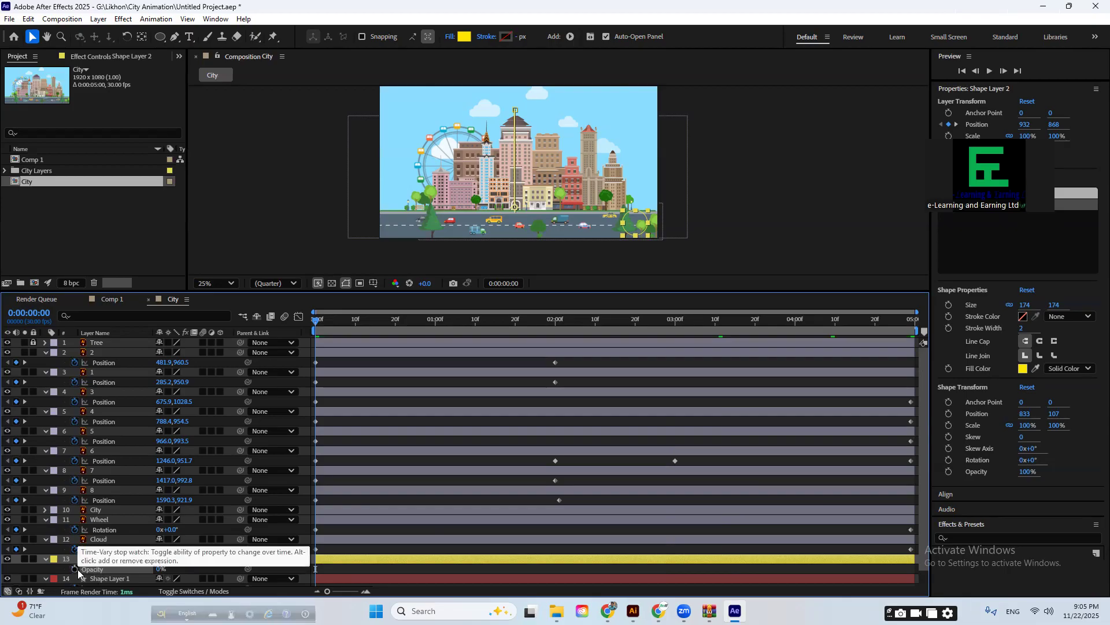
click(75, 569)
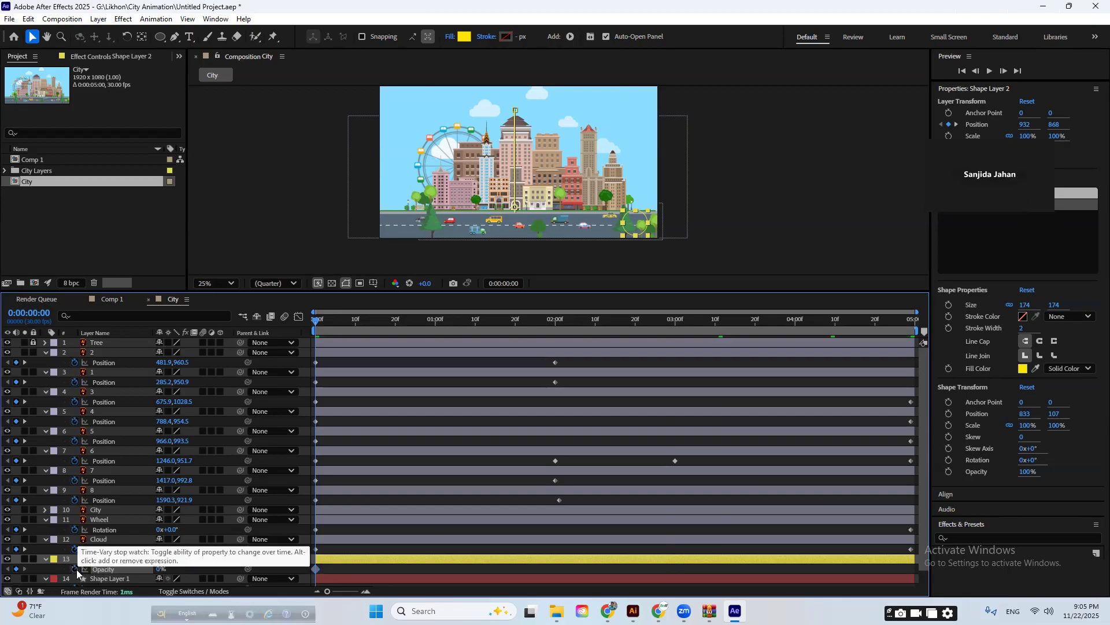
- Keyframe Shape Layer 2's opacity at 100% at 0:00:03:00
drag(336, 320, 675, 334)
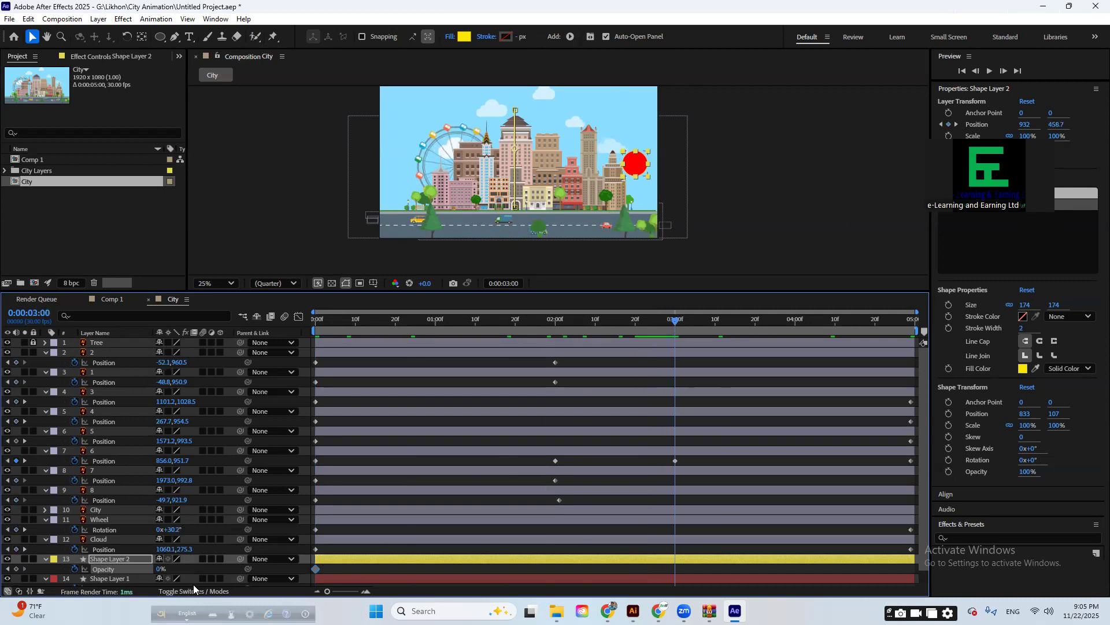
click(158, 570)
text(100)
key(Return)
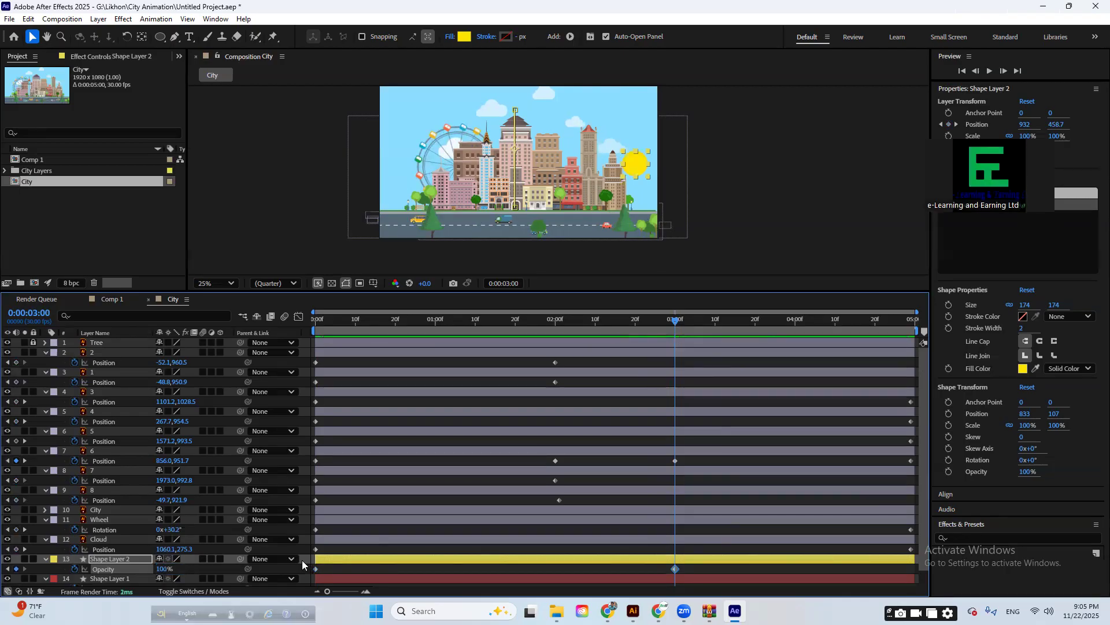
- Preview the sun's color change from red to yellow and save the project
key(space)
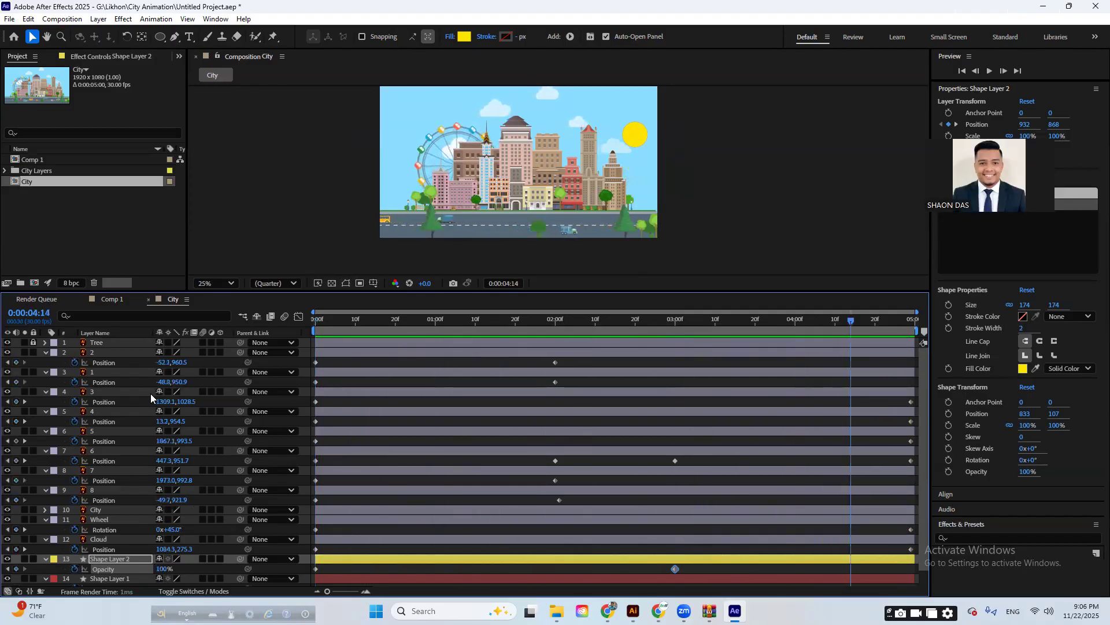
key(ctrl+s)
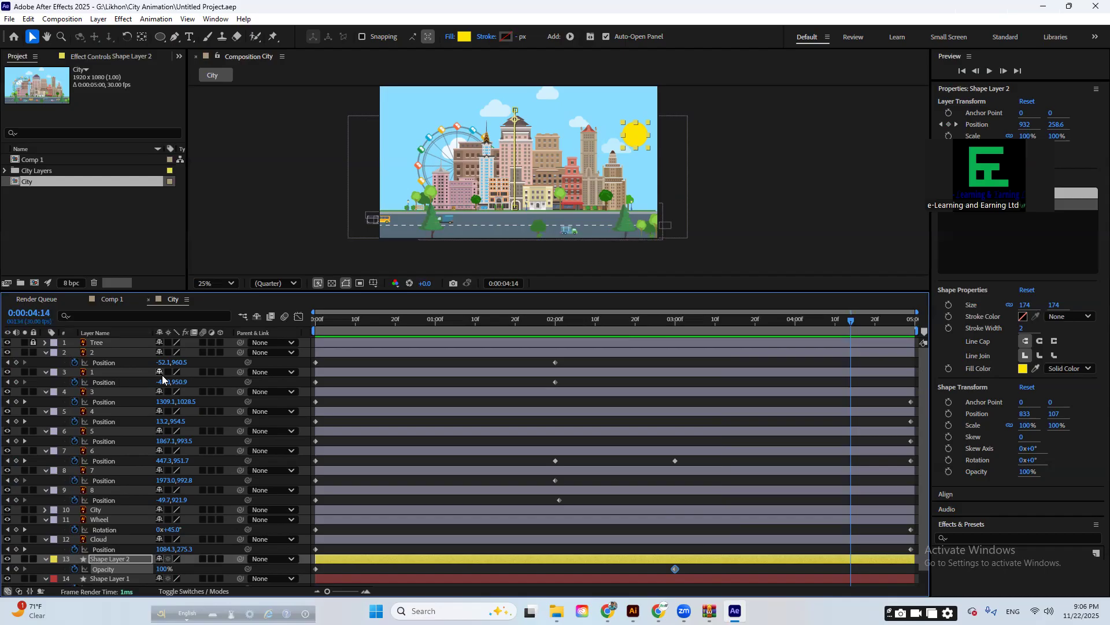
- Switch to the File Explorer window showing the Render folder
mouse_move(556, 610)
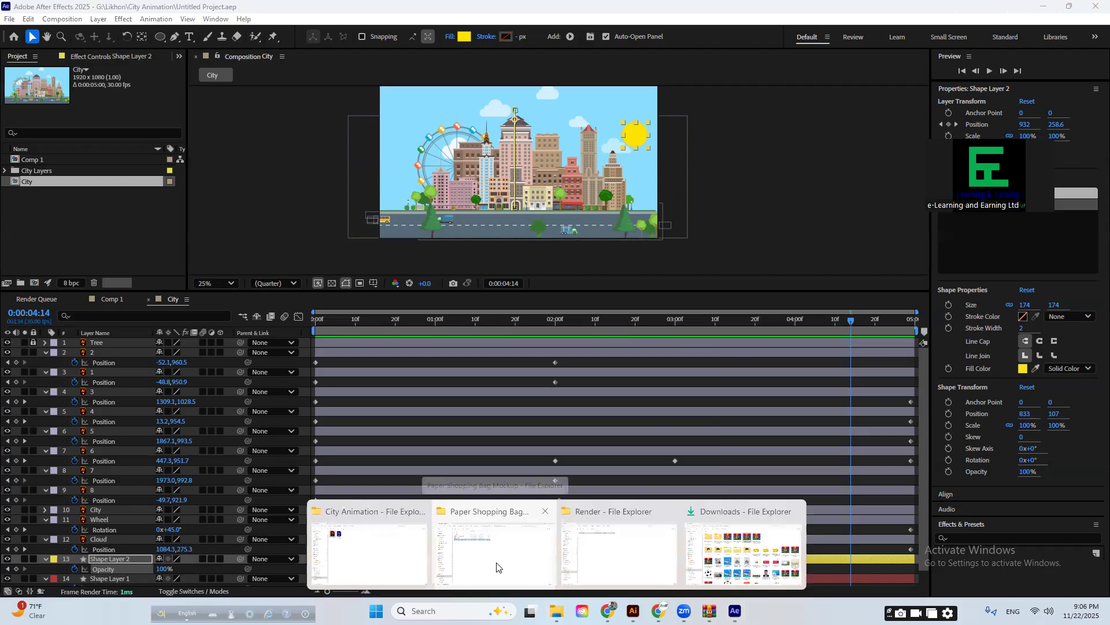
click(618, 553)
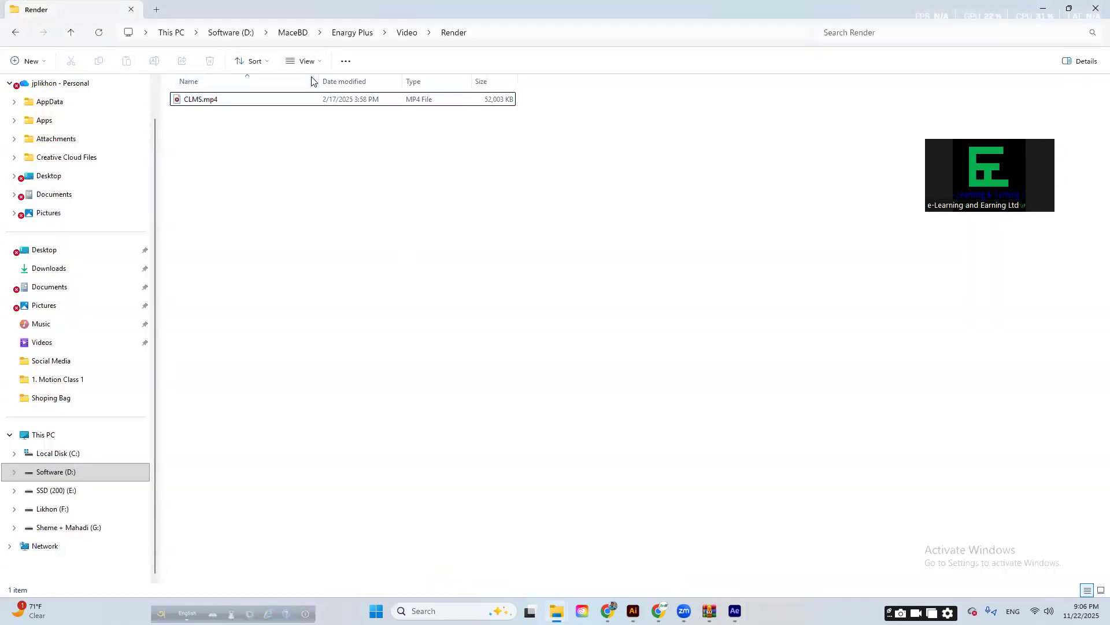
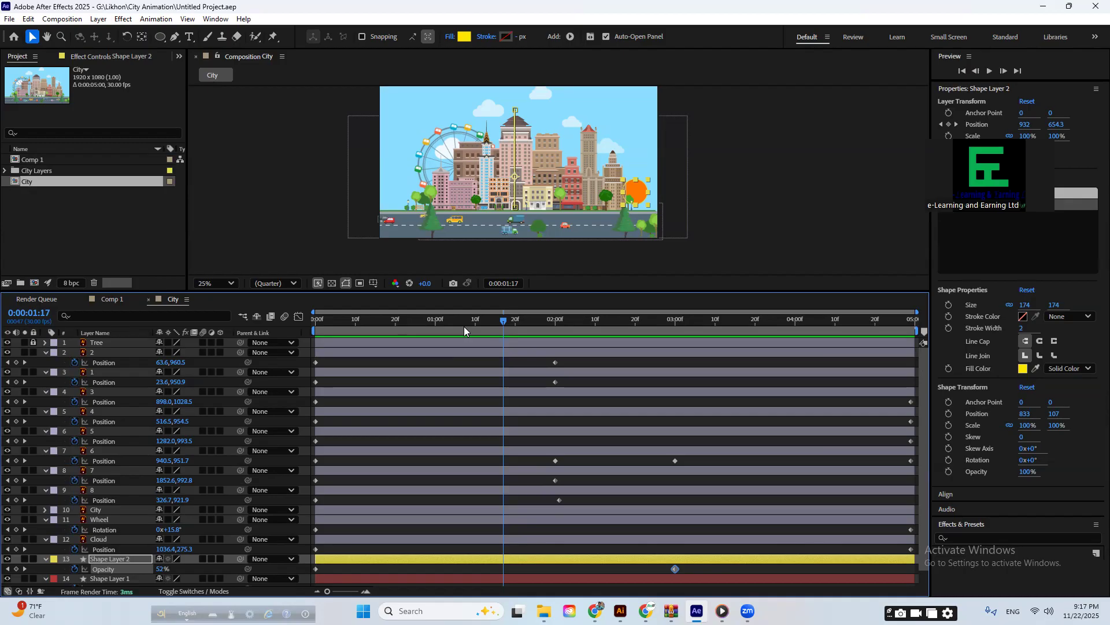
- Check the sun's color fade at about 0:00:01:28 and switch to WhatsApp Web in Chrome
drag(505, 320, 548, 329)
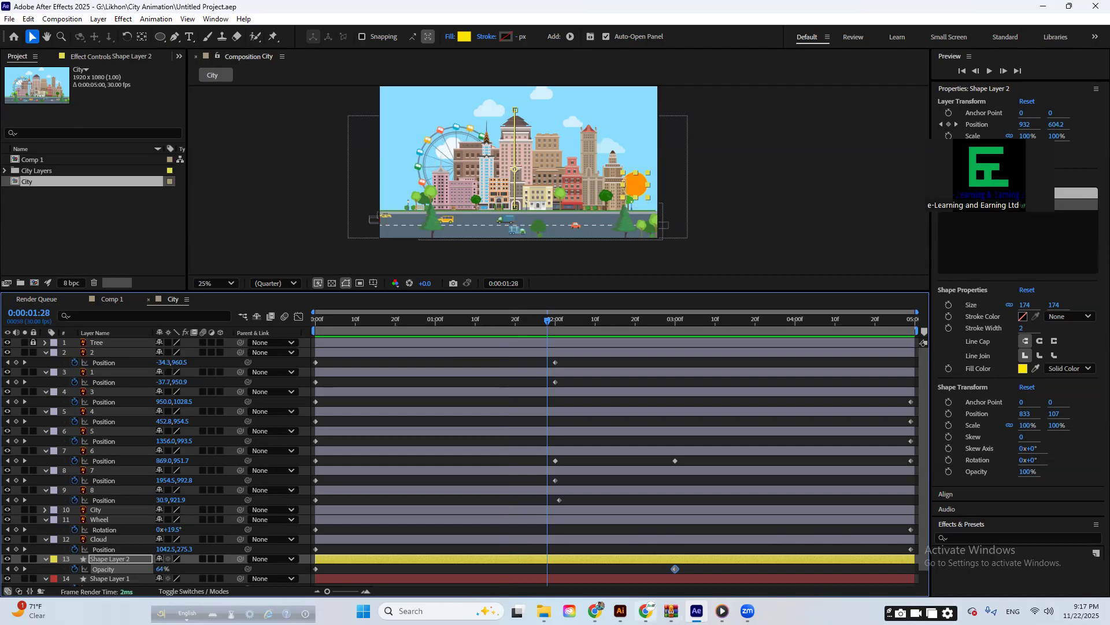
mouse_move(646, 612)
click(596, 611)
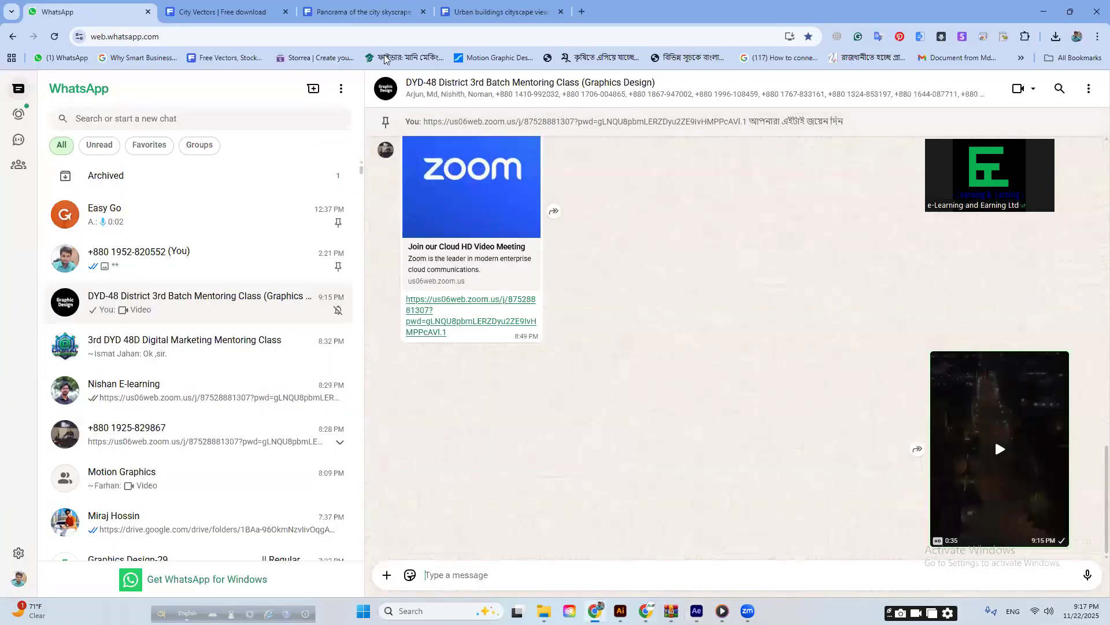
- Close the panorama city skyscrapers and urban buildings cityscape tabs, returning to the city vector search results
click(405, 12)
click(423, 11)
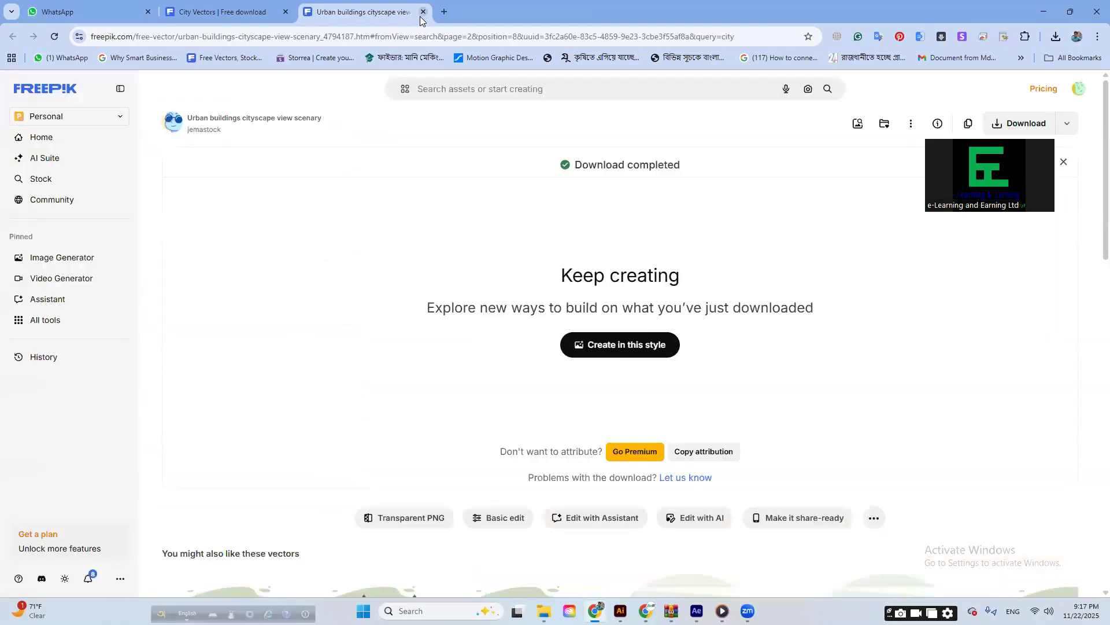
click(423, 12)
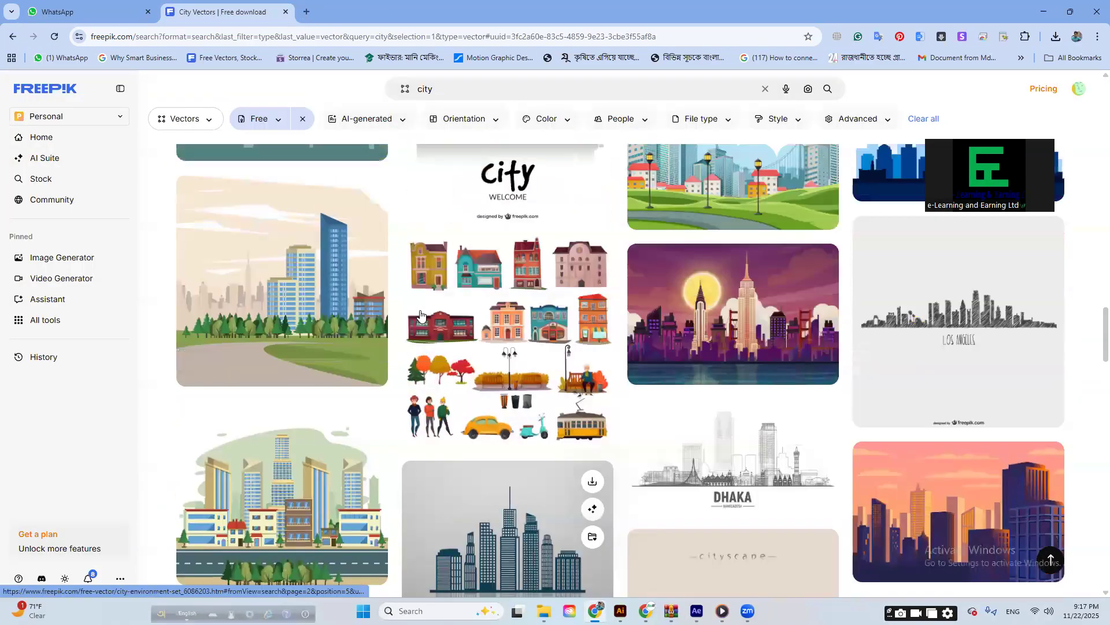
- Preview the "Scene with buildings and road" vector and look through its related vectors, PSDs, photos and videos
scroll(420, 315, down, 5)
click(309, 367)
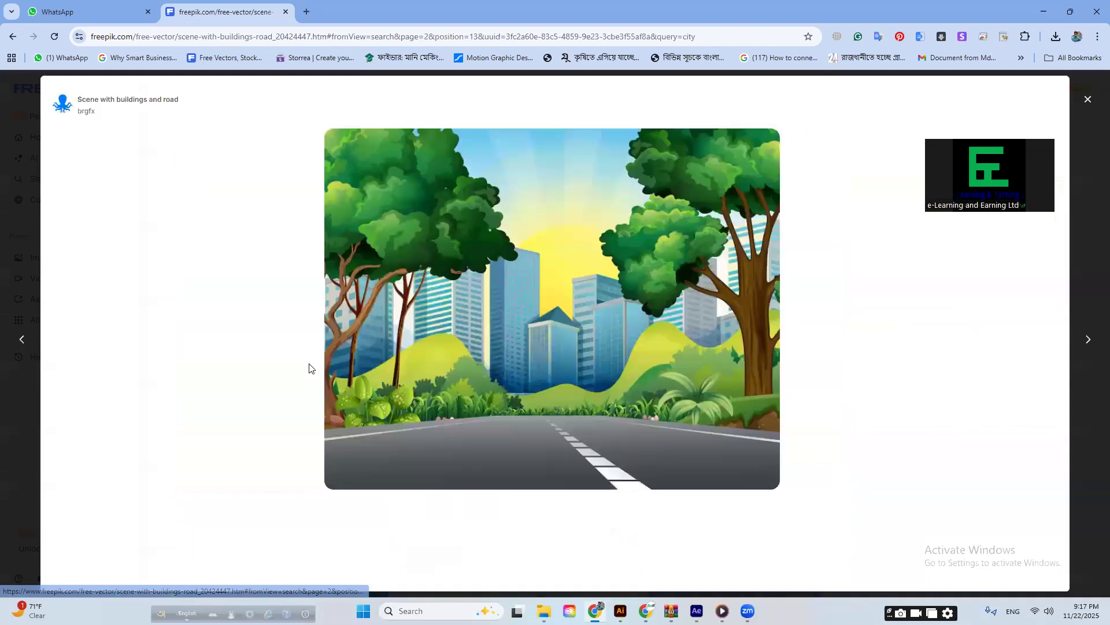
scroll(630, 254, down, 10)
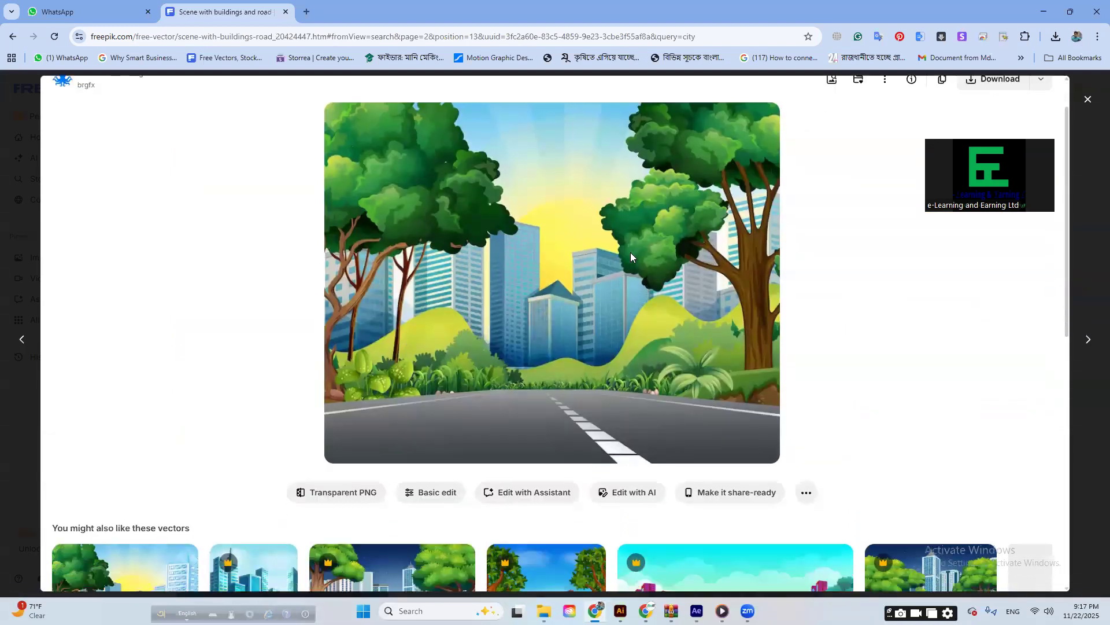
scroll(630, 257, down, 1)
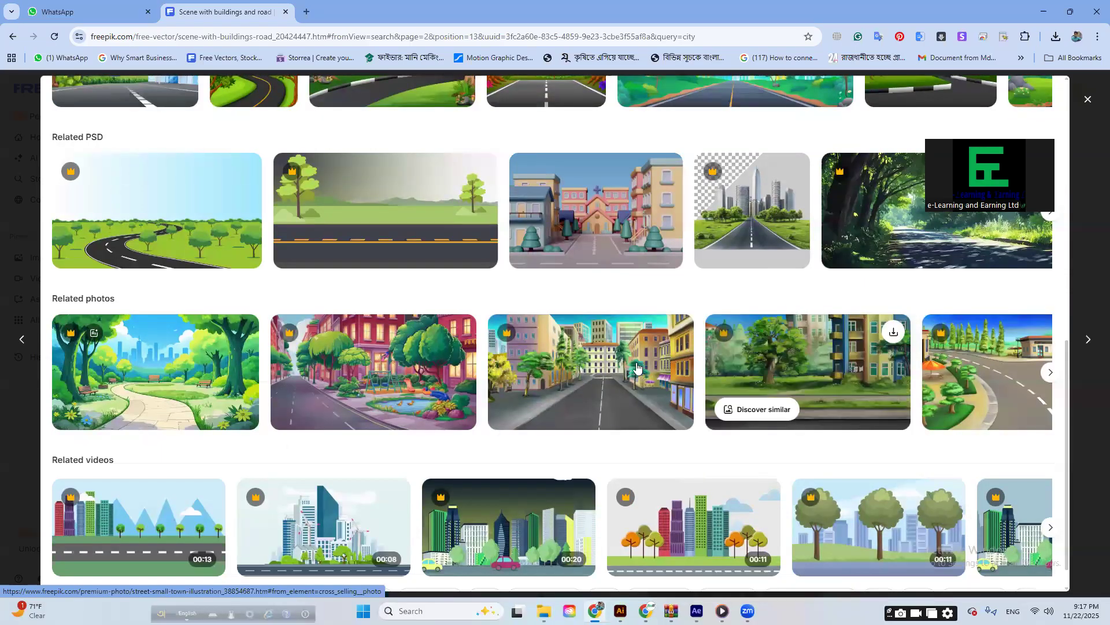
scroll(598, 350, up, 1)
scroll(528, 330, up, 1)
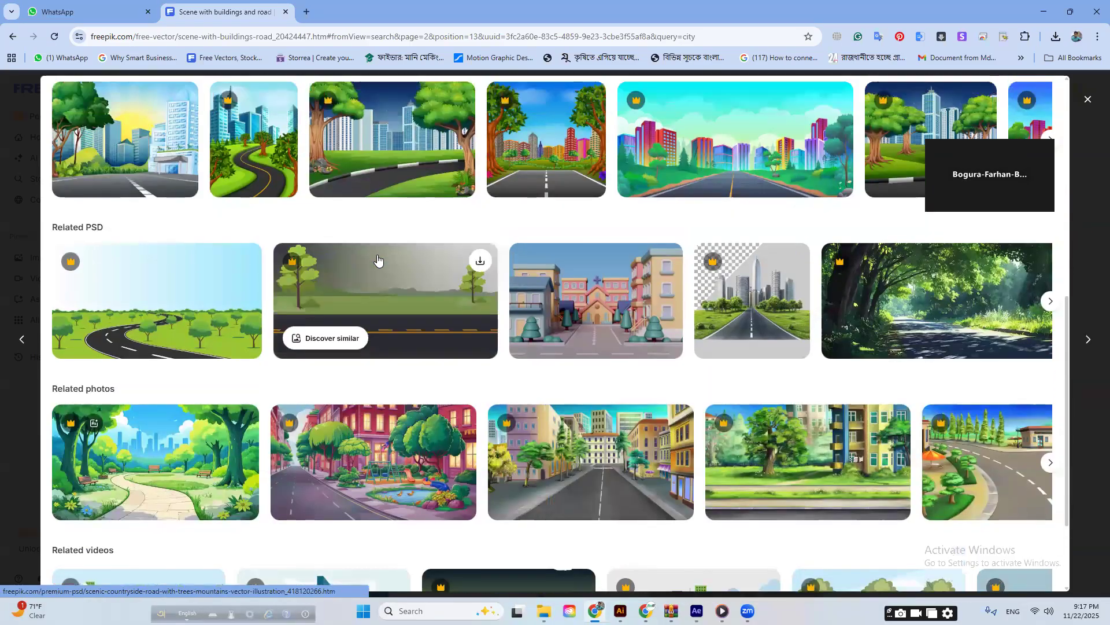
scroll(692, 378, up, 1)
scroll(496, 335, down, 4)
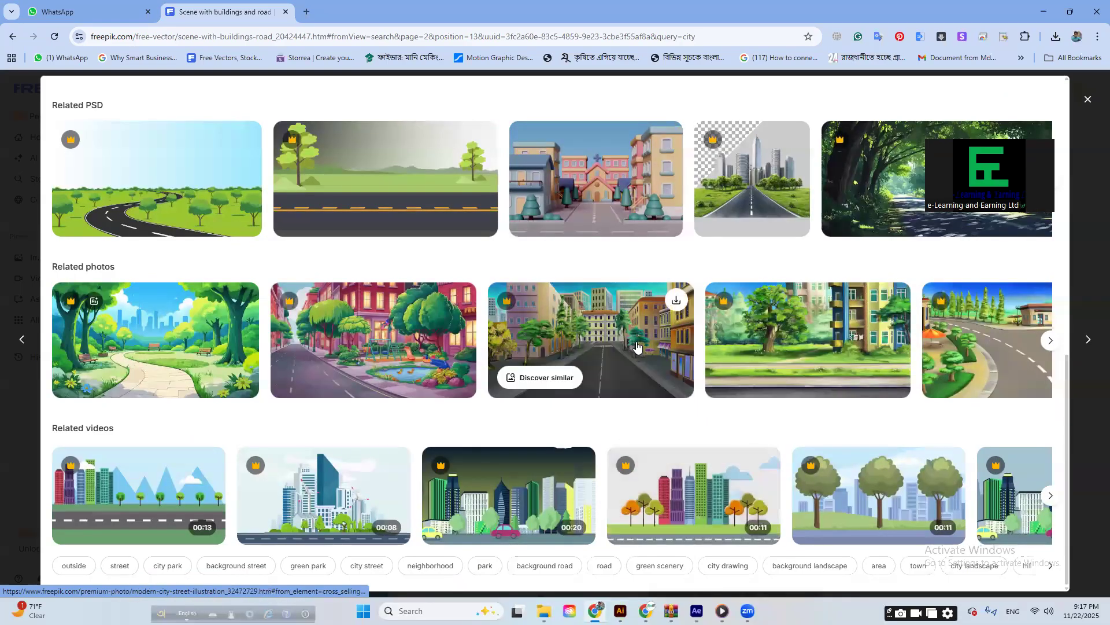
scroll(555, 462, up, 9)
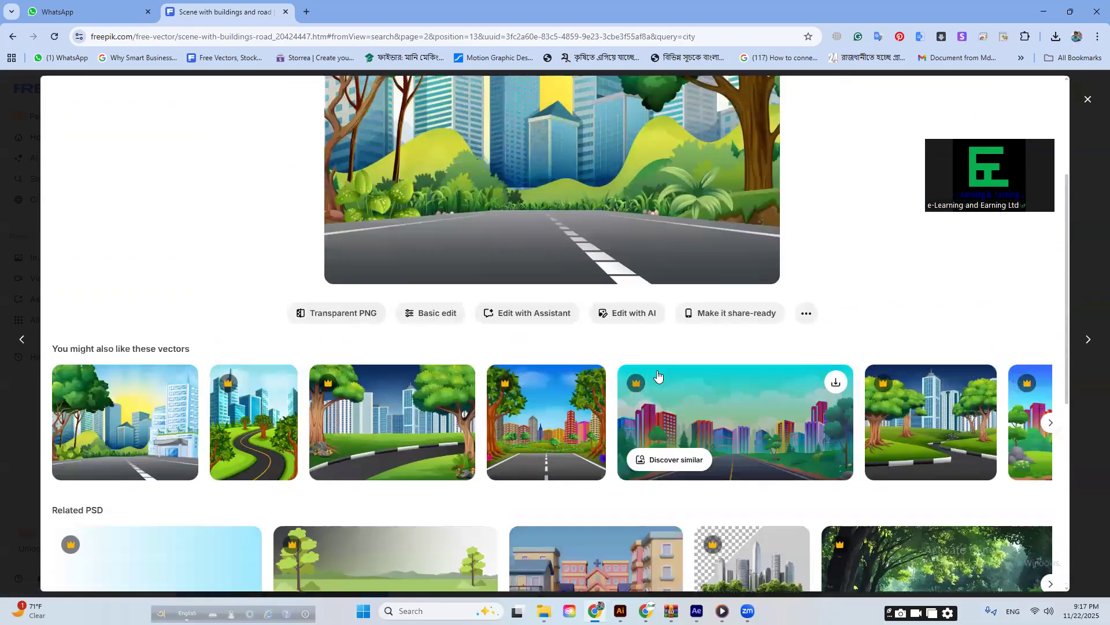
scroll(661, 371, down, 4)
scroll(405, 364, up, 4)
scroll(416, 381, down, 1)
scroll(427, 394, down, 9)
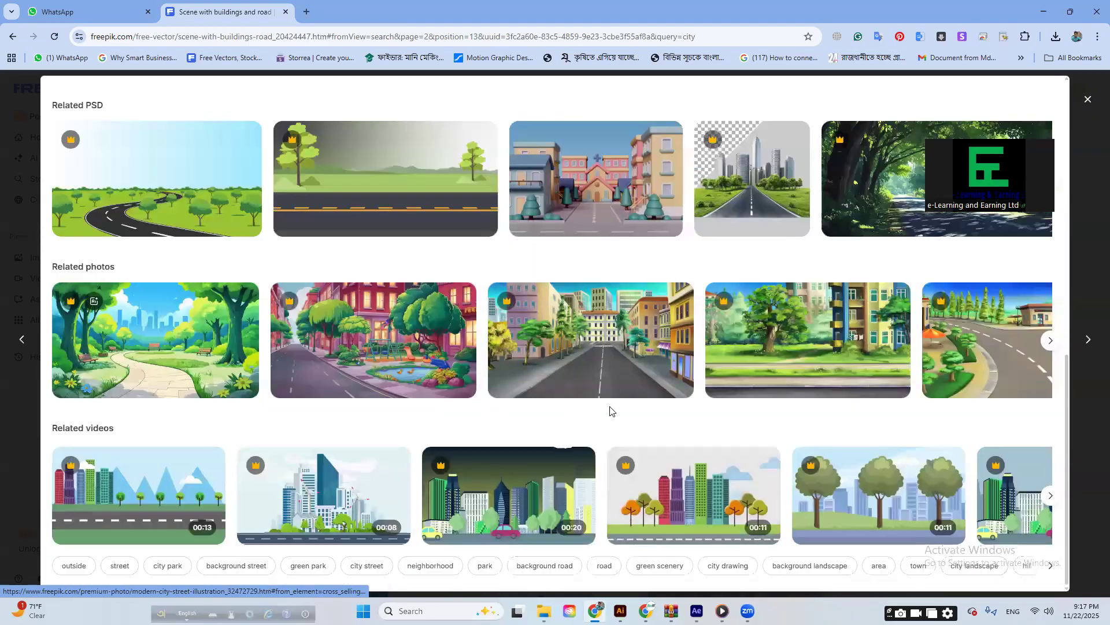
click(1088, 99)
scroll(499, 305, up, 6)
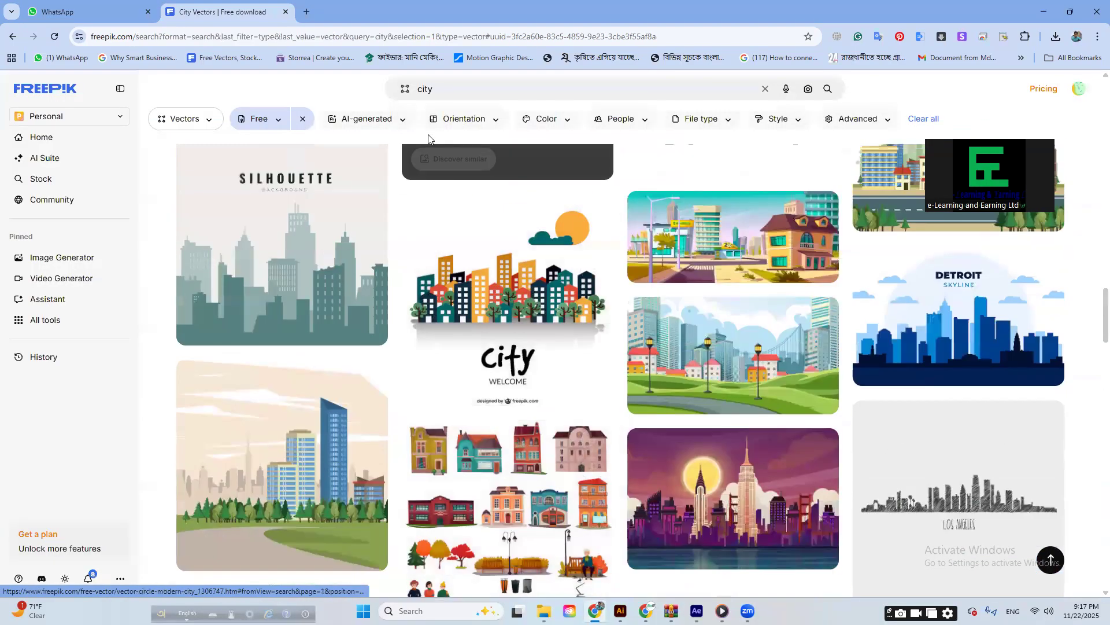
- Rerun the "city" search and download the "Cityscape with highway road and town" vector, closing its preview
click(446, 88)
key(Return)
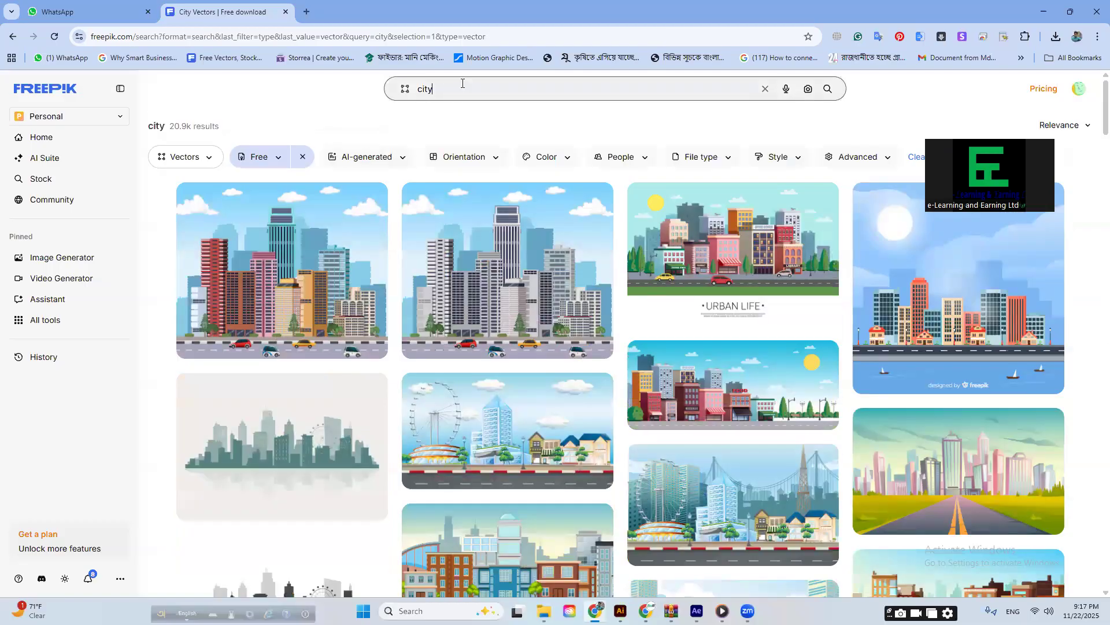
click(990, 471)
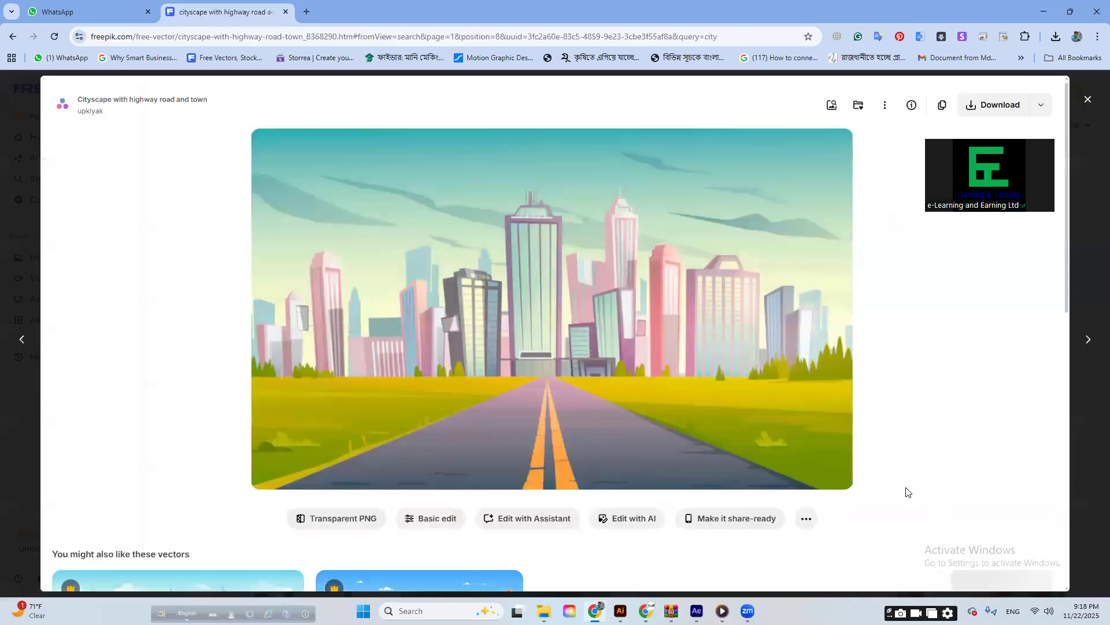
scroll(618, 363, down, 3)
scroll(617, 368, down, 2)
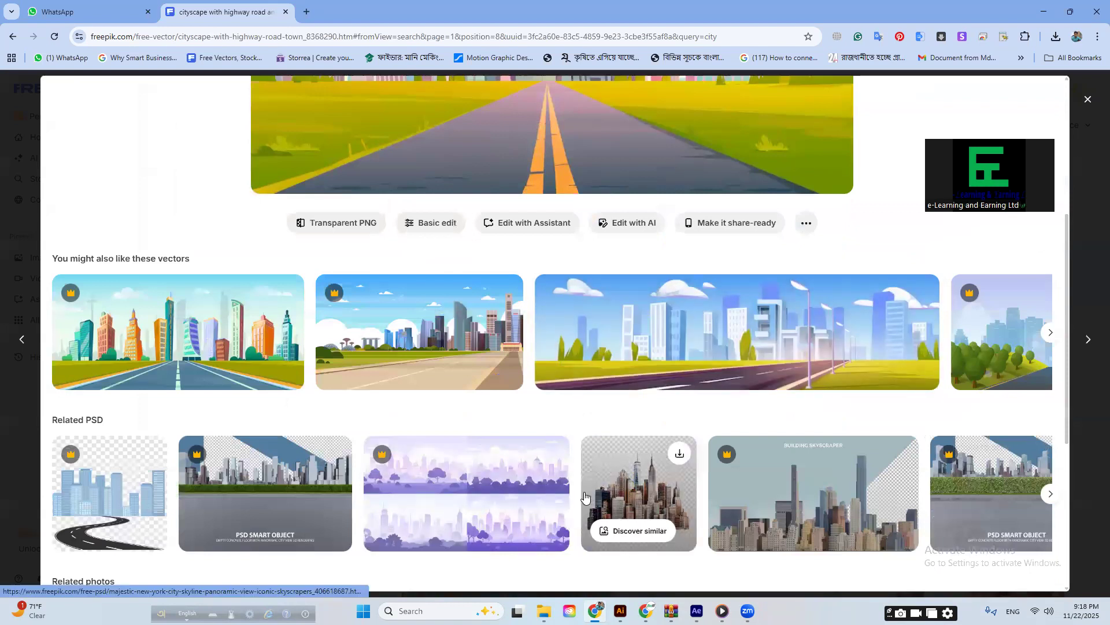
scroll(584, 496, down, 5)
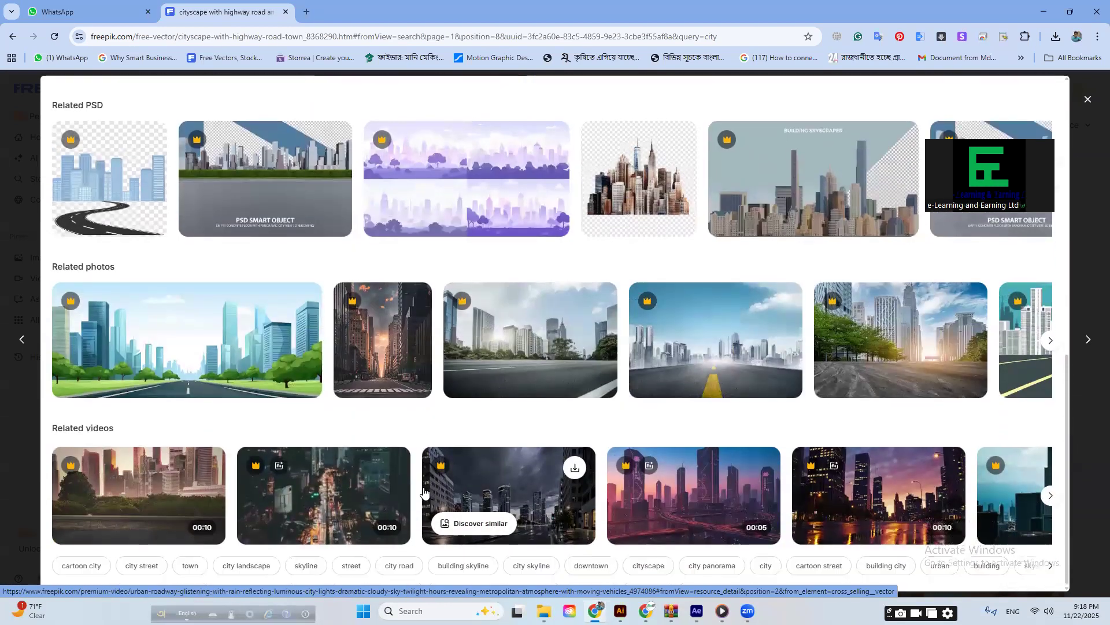
scroll(677, 451, up, 10)
scroll(573, 356, up, 1)
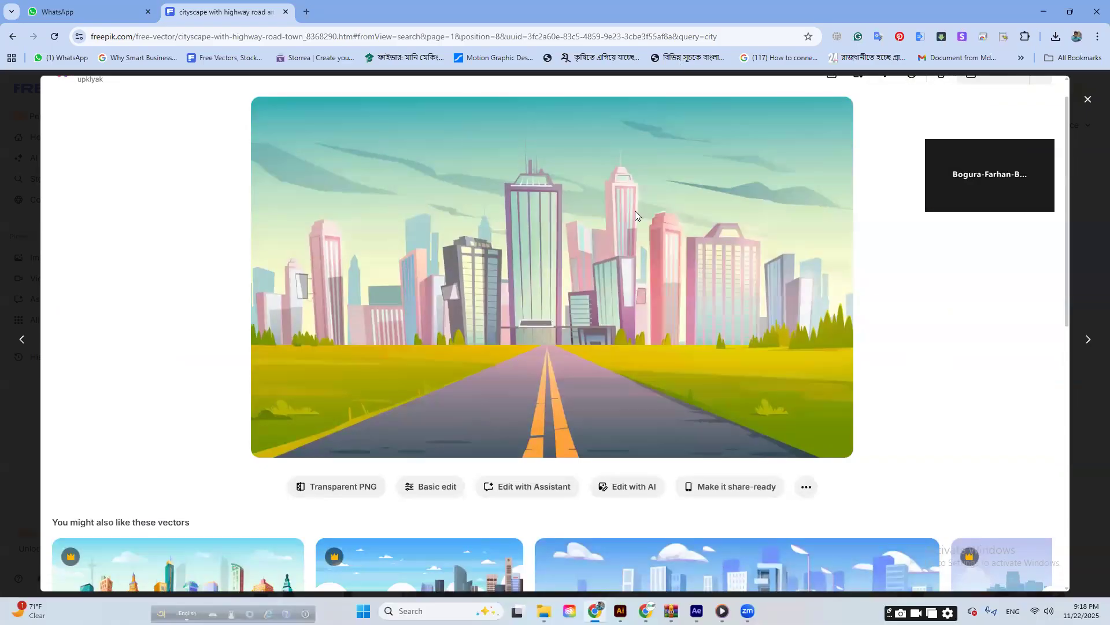
scroll(908, 304, up, 2)
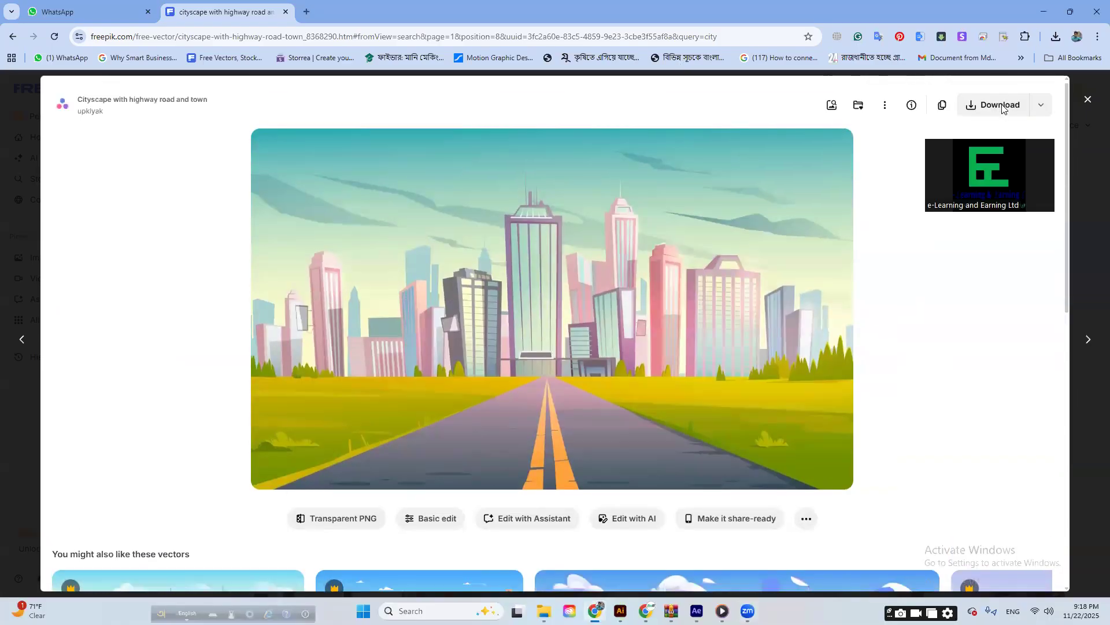
click(1002, 108)
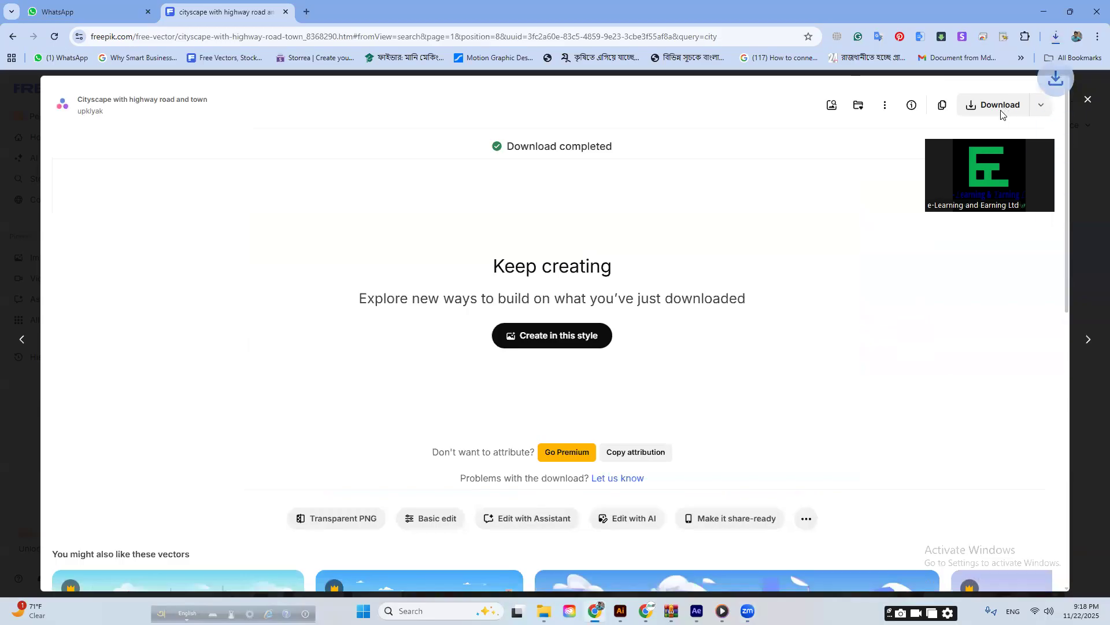
click(1086, 102)
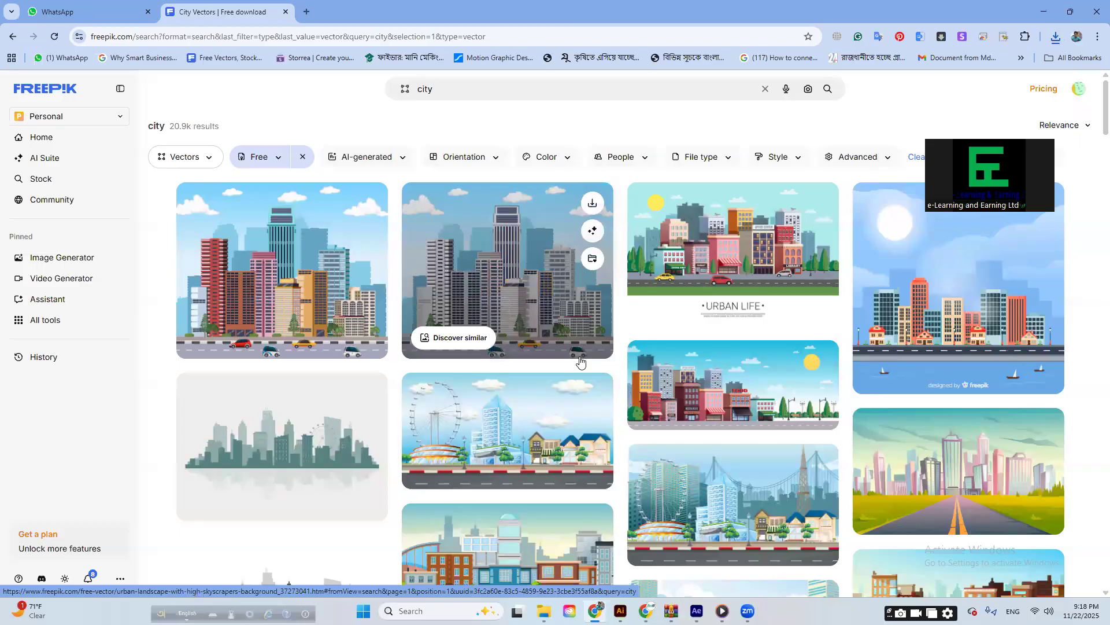
- Search the free vectors for "car front view"
click(453, 89)
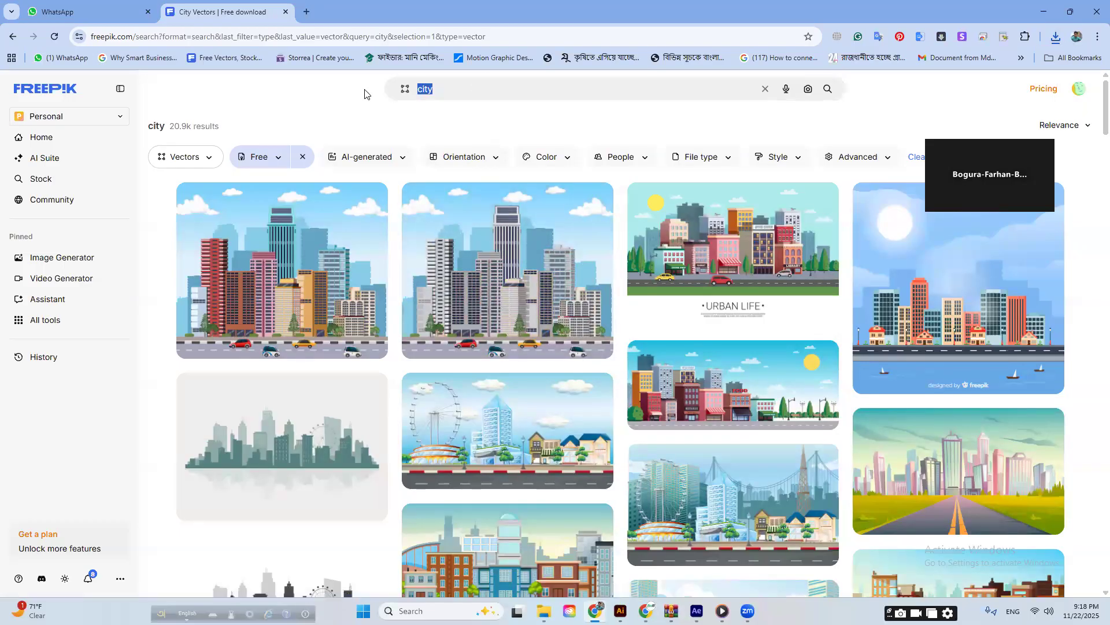
text(car )
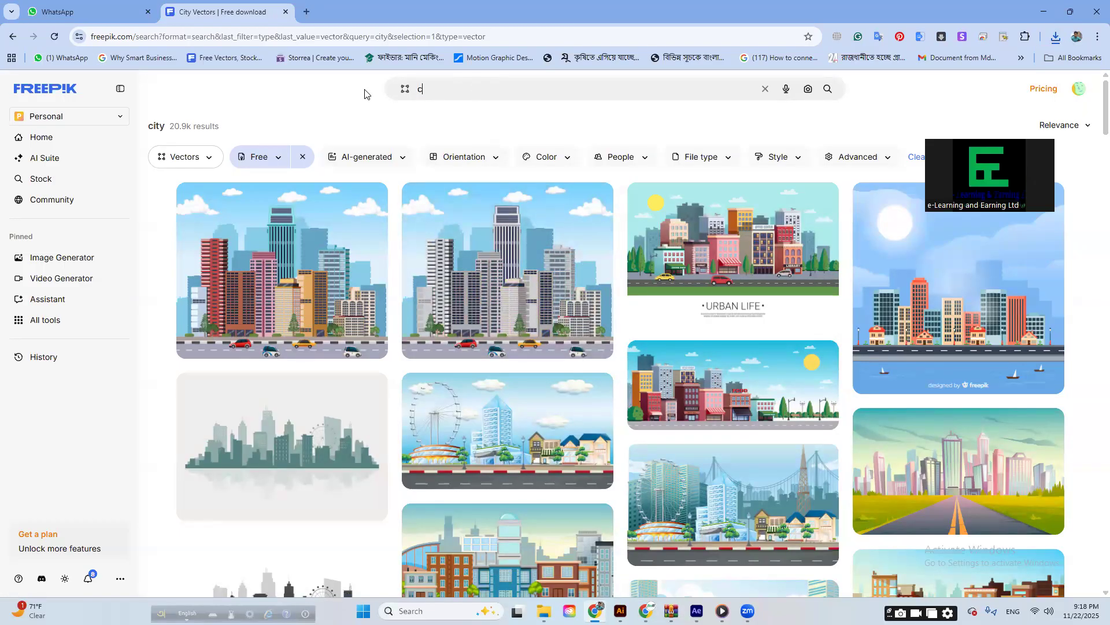
text(font)
key(Return)
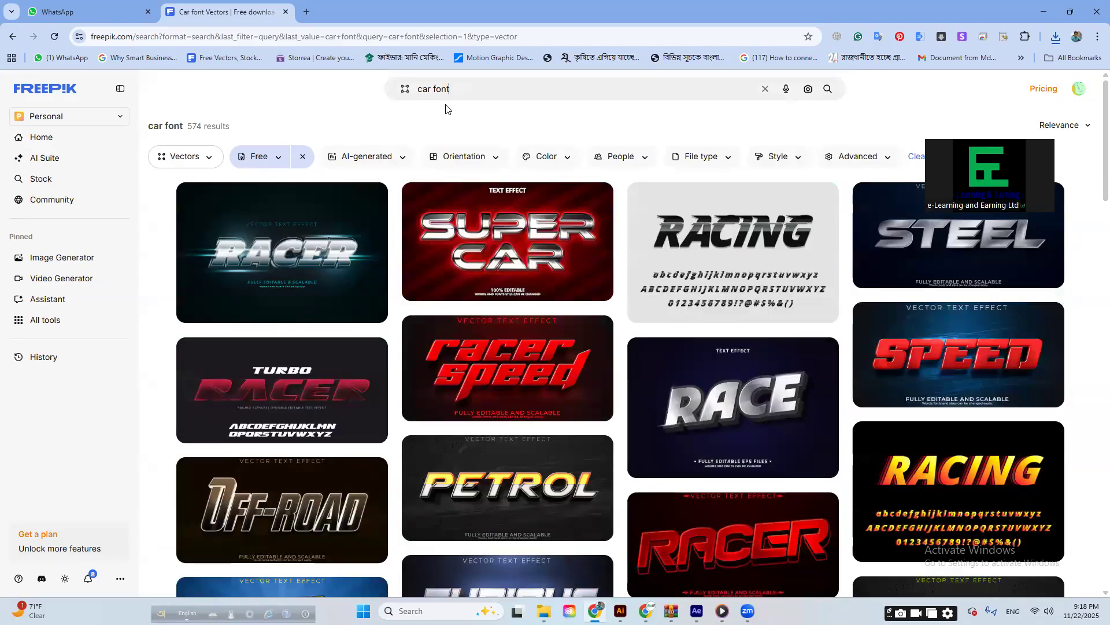
click(450, 87)
double_click(446, 88)
text(tront)
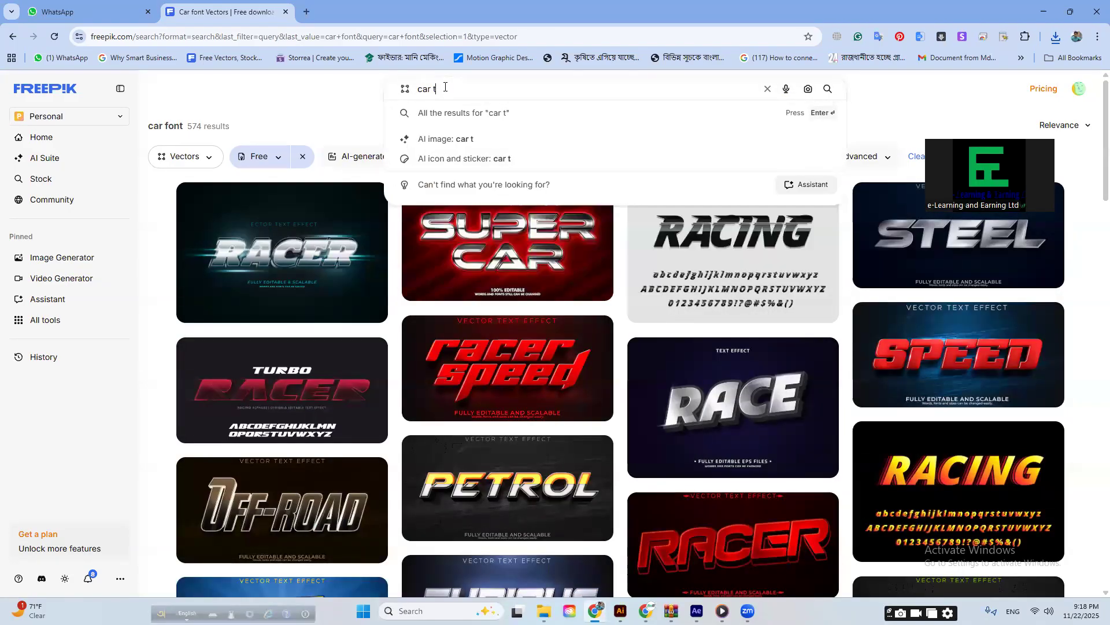
key(BackSpace)
key(BackSpace)
key(BackSpace)
key(BackSpace)
key(BackSpace)
text(f5)
key(BackSpace)
text(ront view)
key(Return)
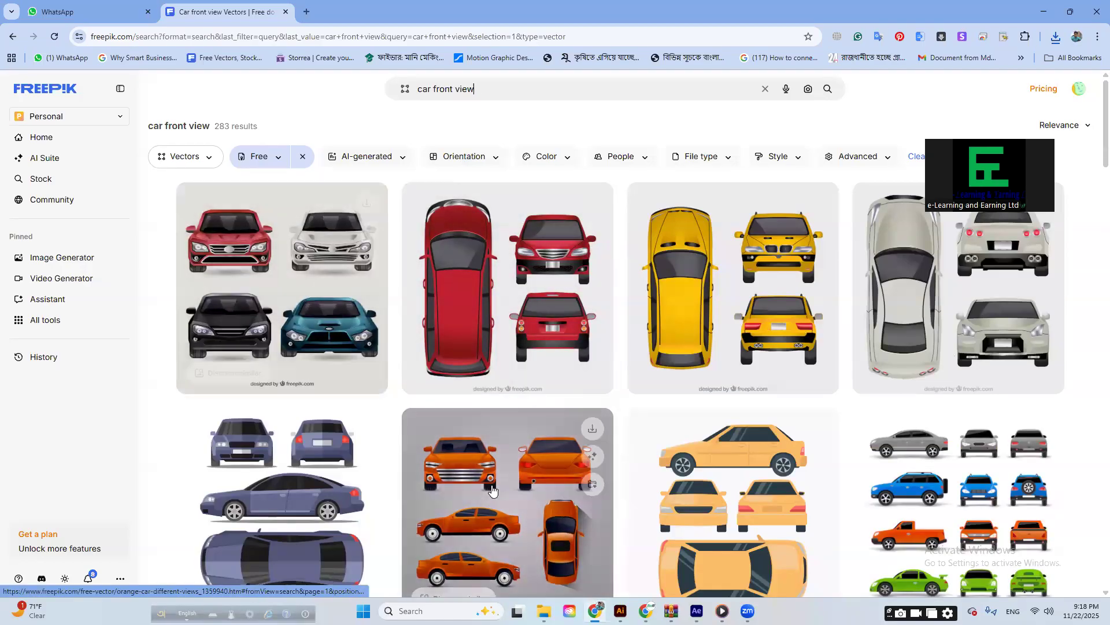
- Look through the car search results and preview the "Front view of different cars" vector
scroll(503, 359, down, 2)
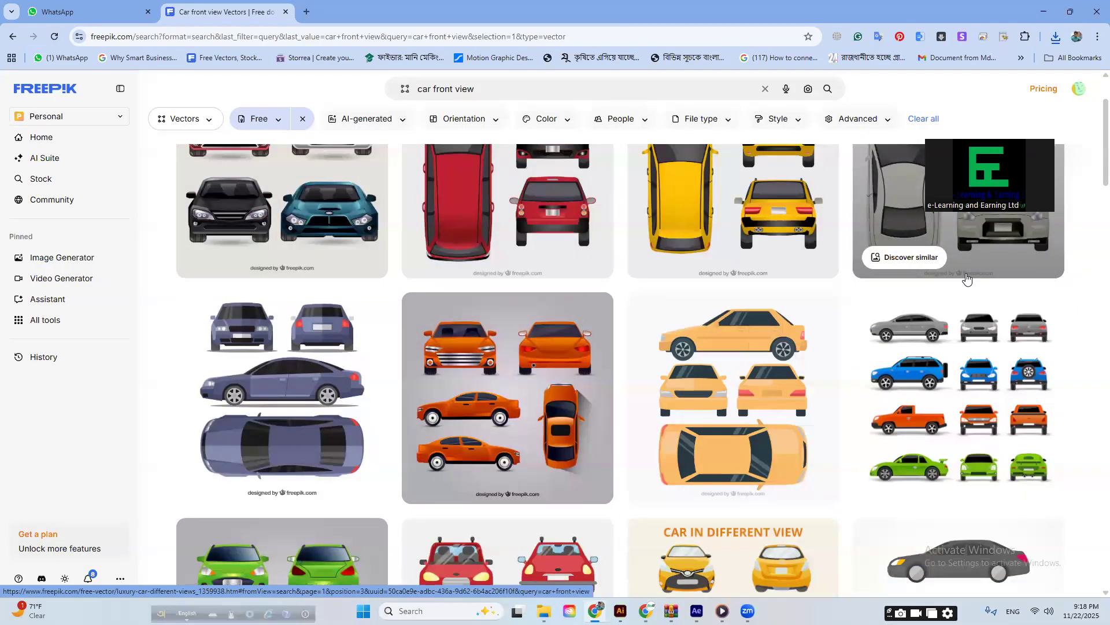
scroll(659, 331, down, 4)
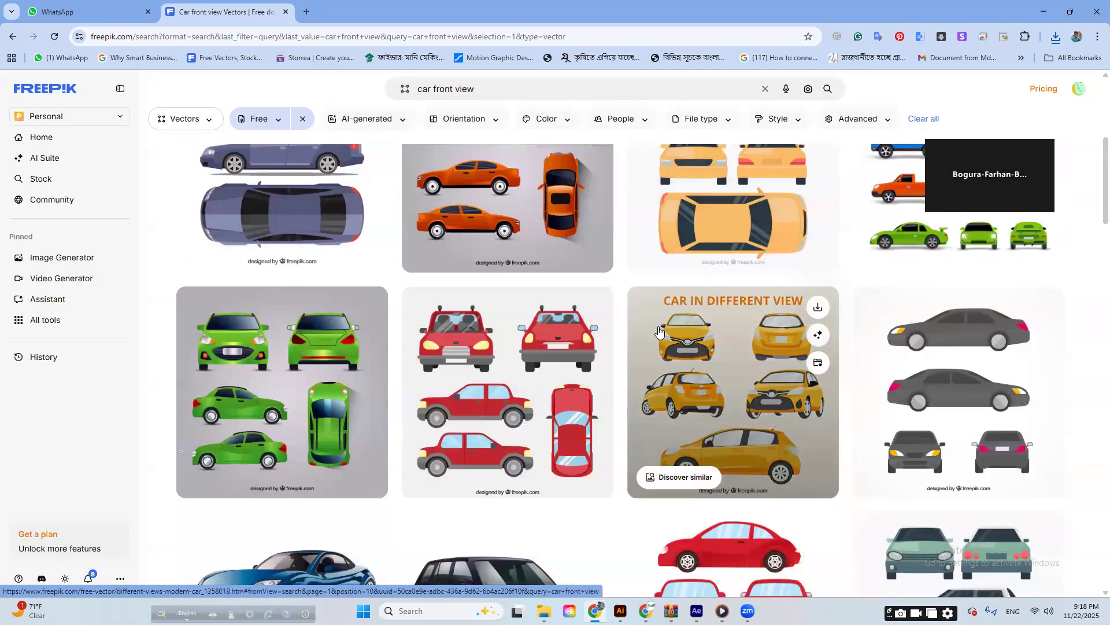
scroll(658, 332, up, 5)
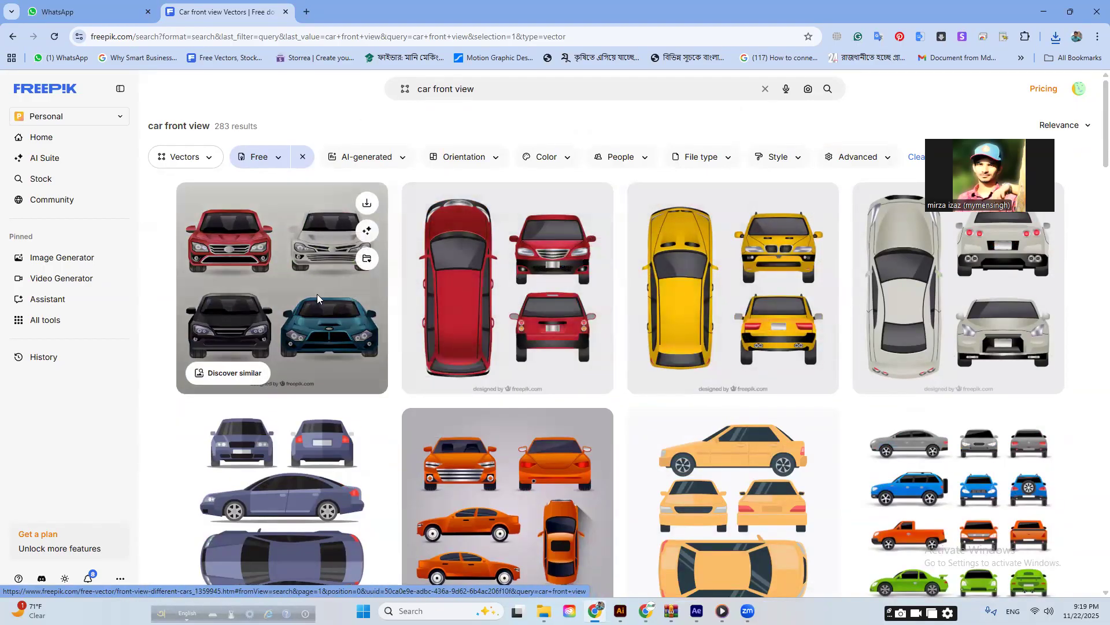
click(317, 294)
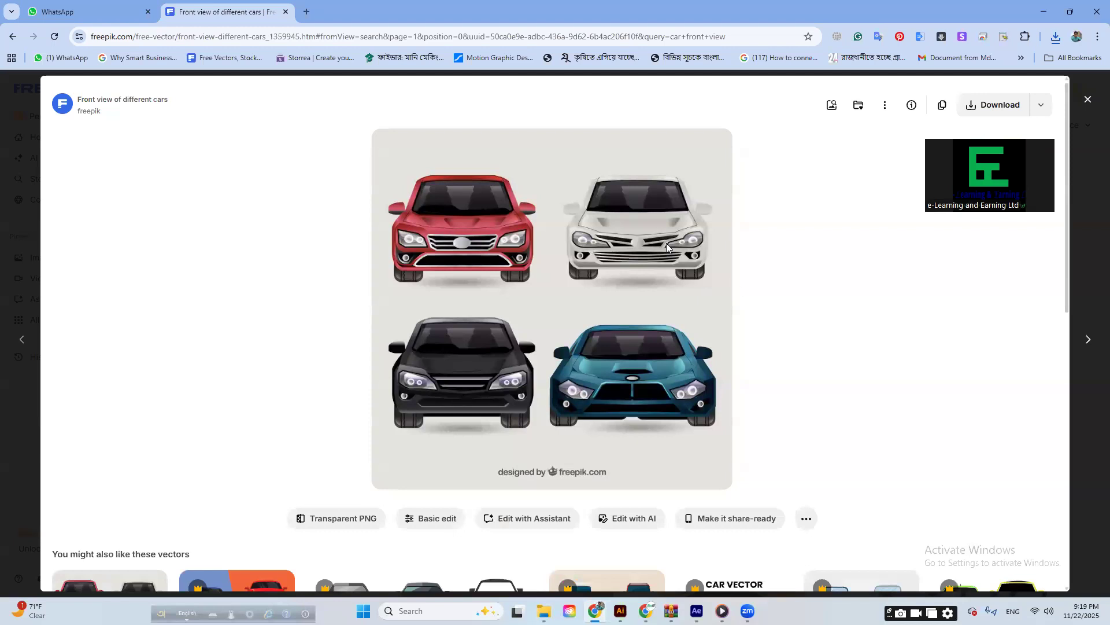
click(1087, 99)
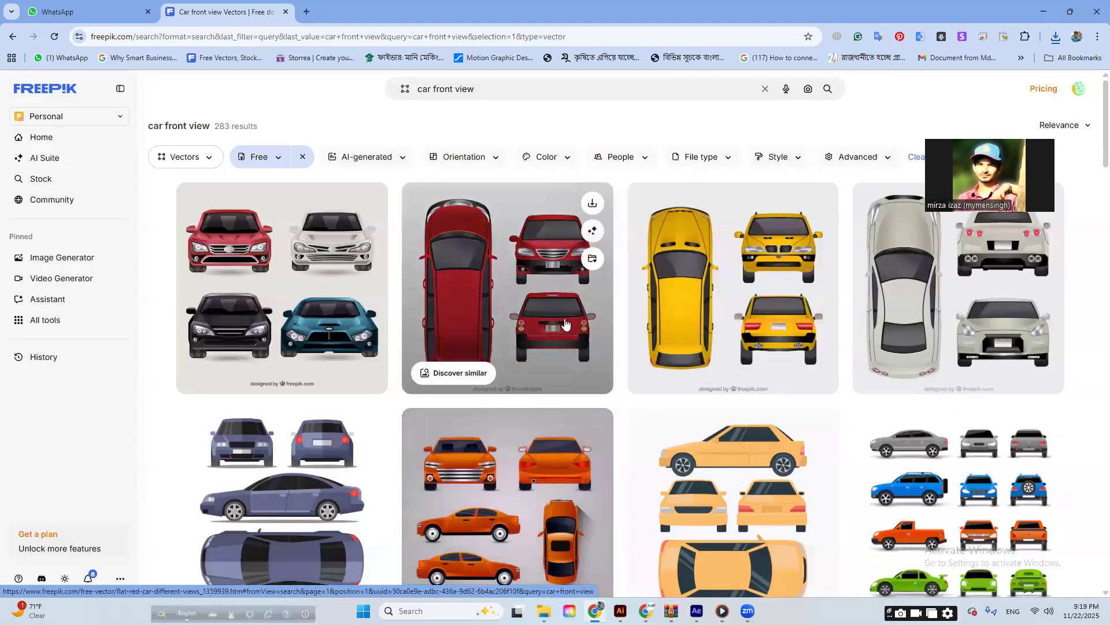
- Download the "Flat red car in different views" vector and close its preview
click(565, 322)
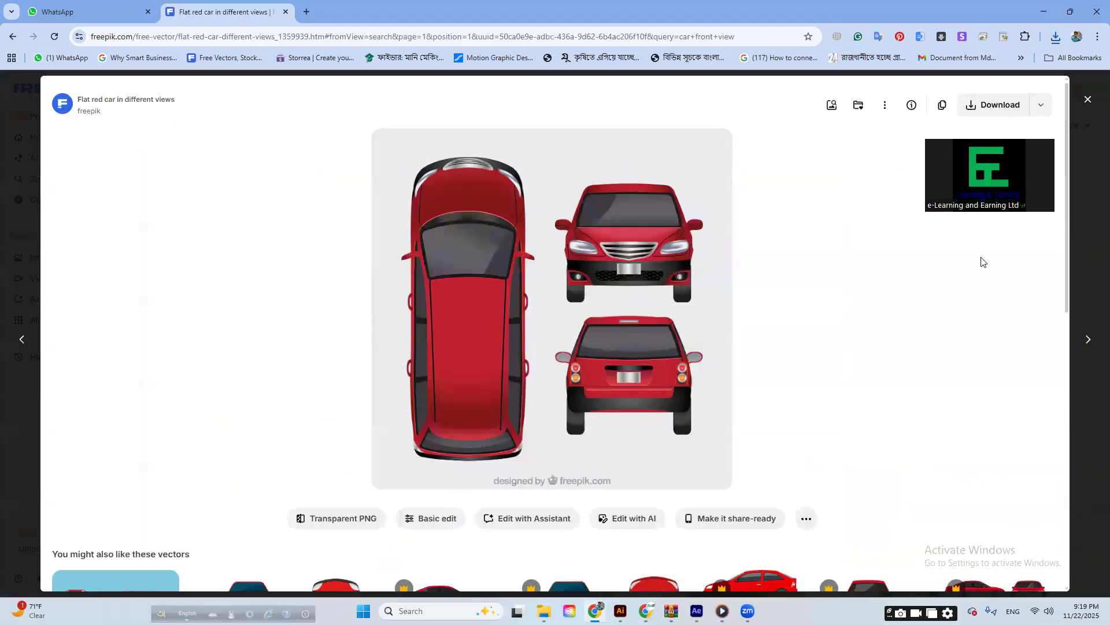
click(1004, 105)
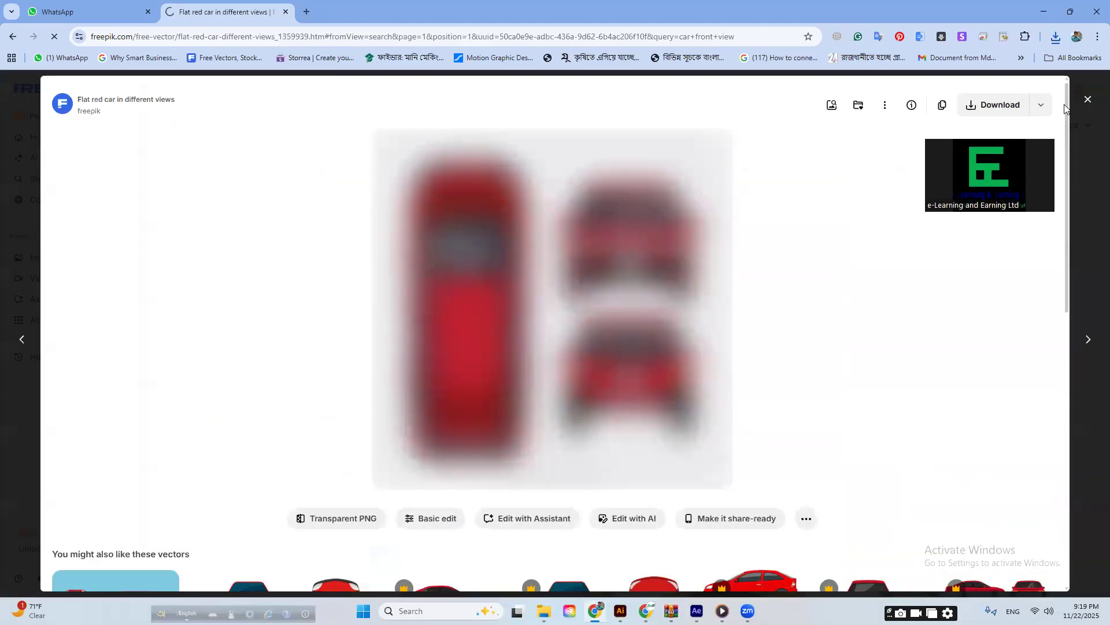
click(1088, 101)
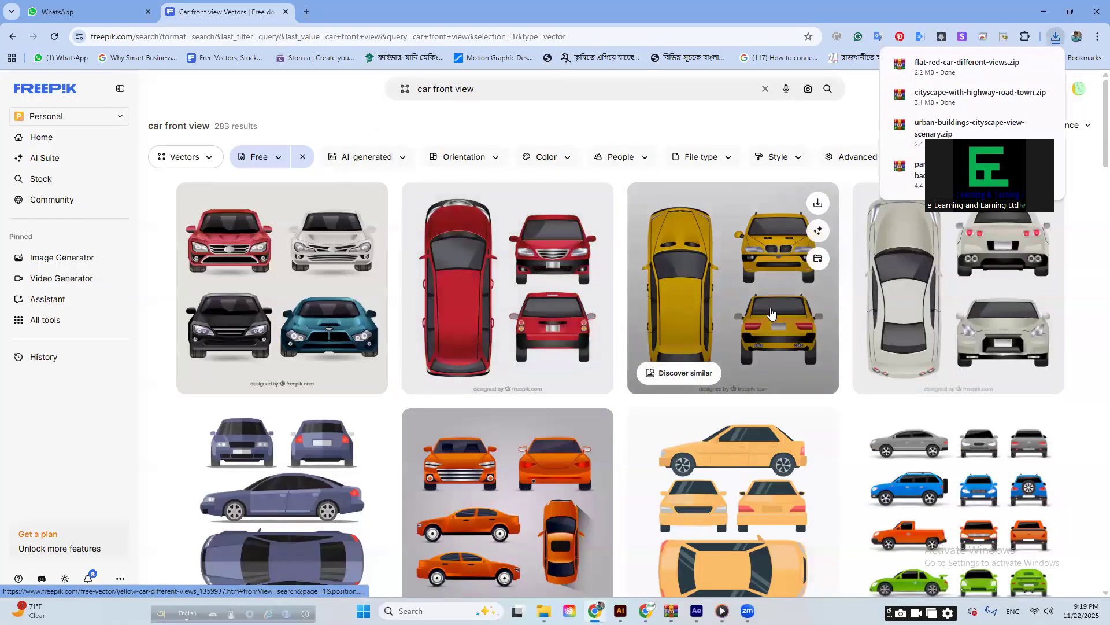
- Download the "Yellow car in different views" vector and show its zip file in the Downloads folder
click(771, 313)
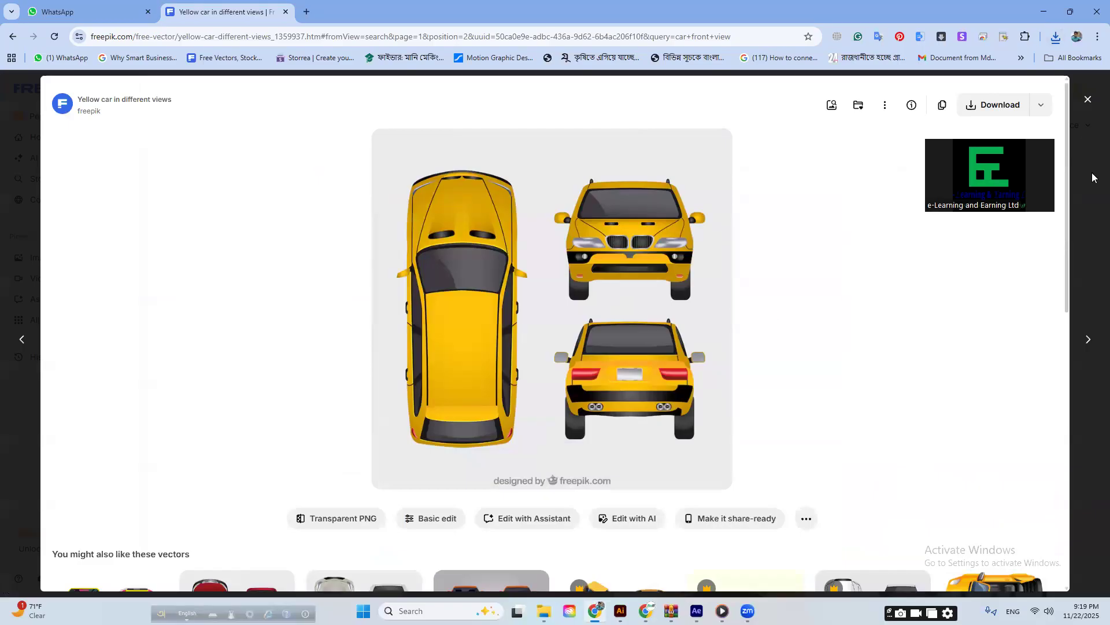
click(992, 107)
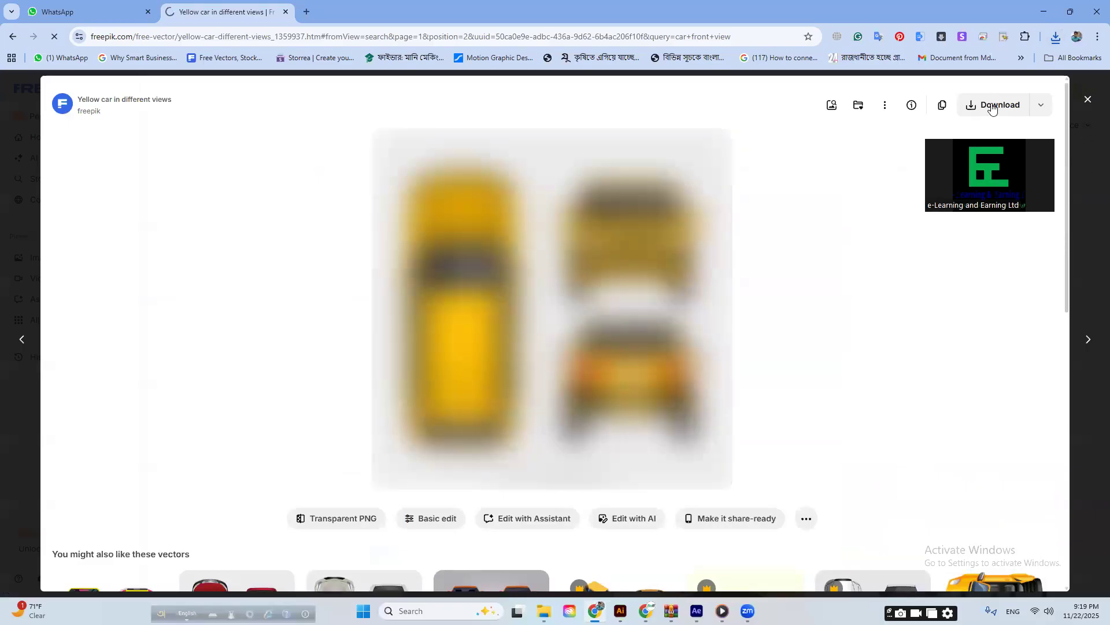
click(1058, 41)
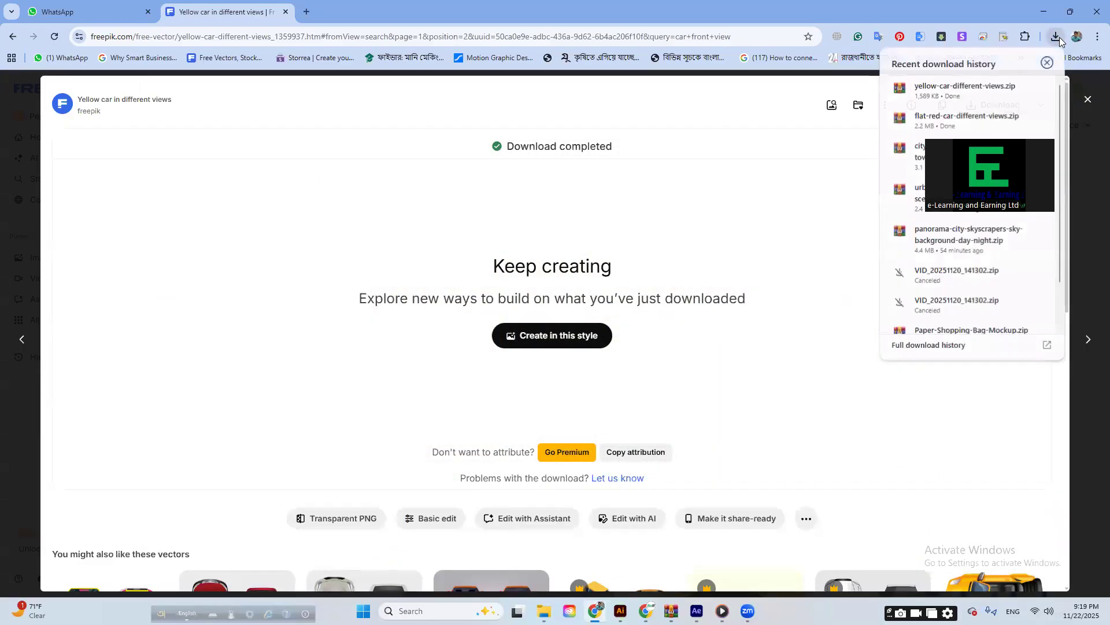
click(1015, 87)
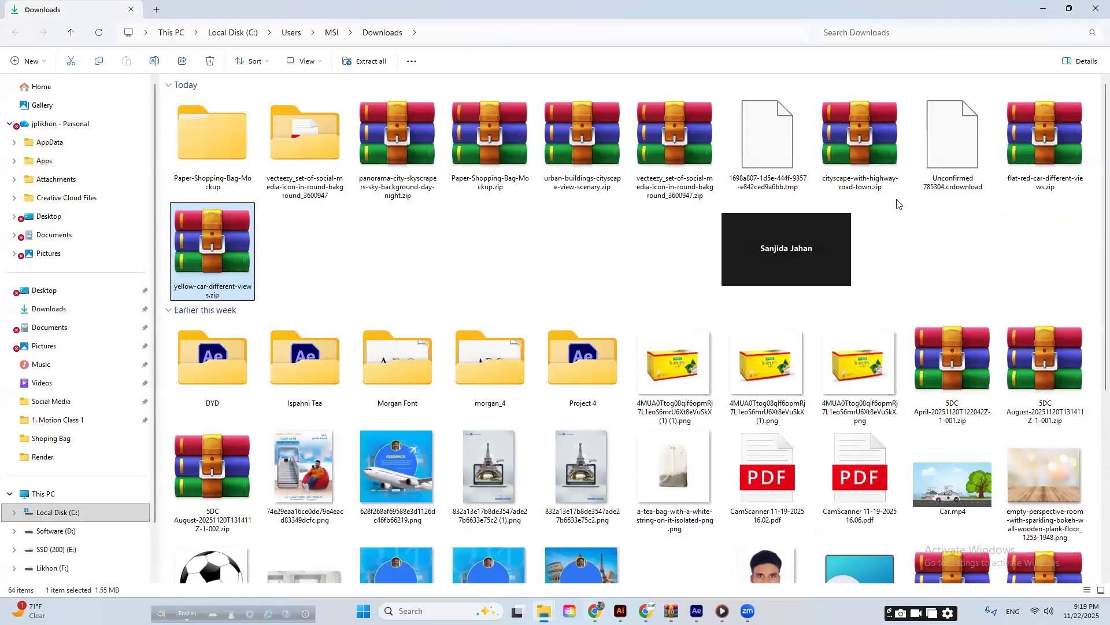
- Open the Illustrator file from flat-red-car-different-views.zip in Illustrator, then return to the archive and close it
click(1062, 128)
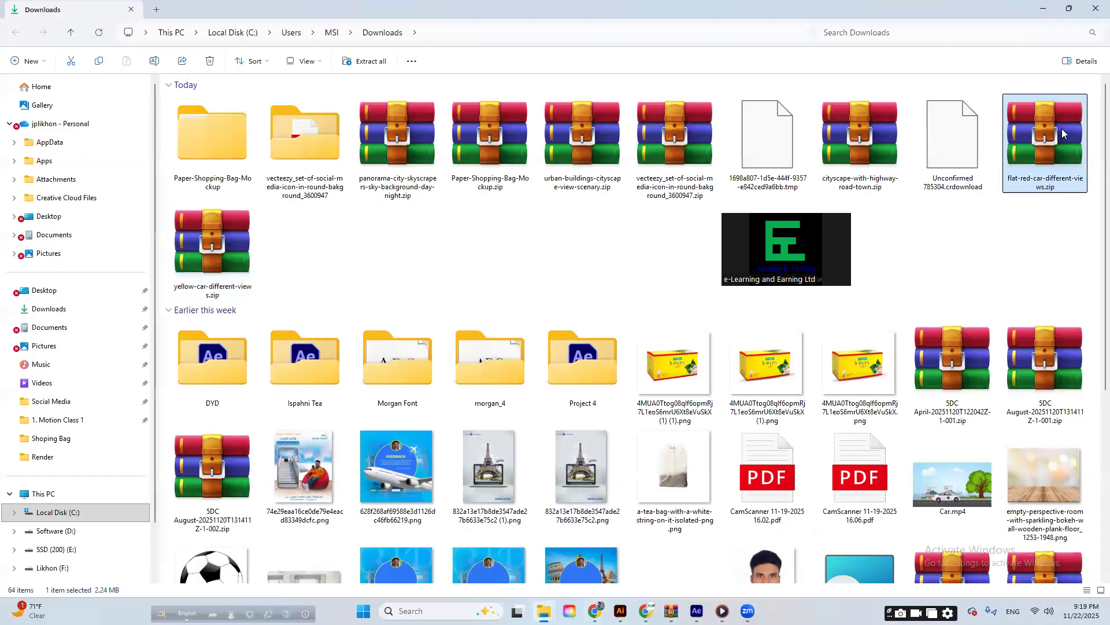
double_click(1061, 128)
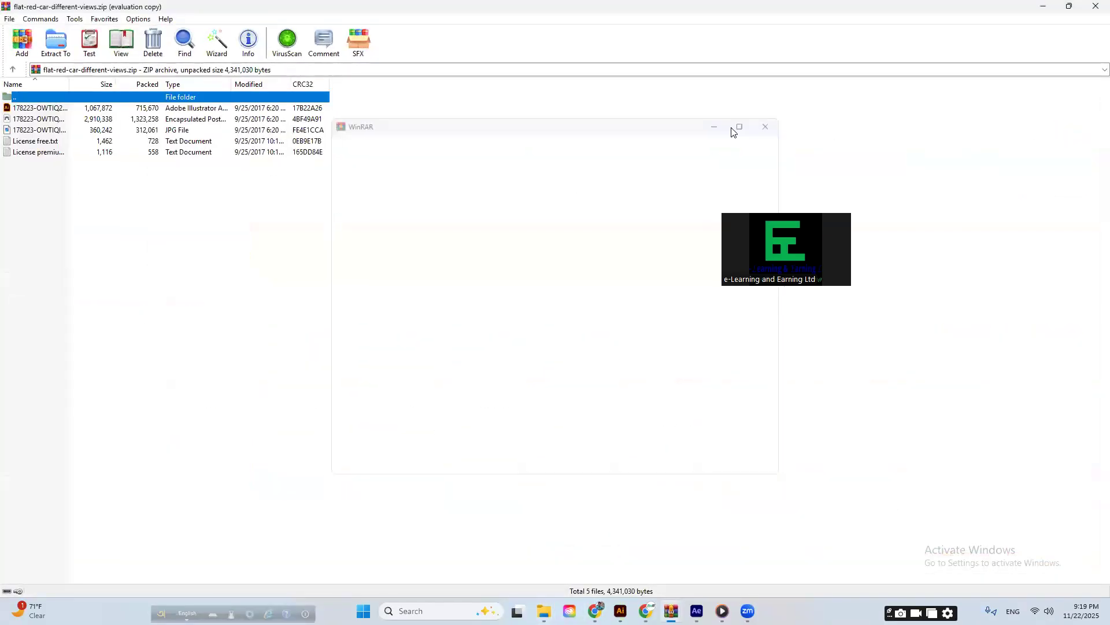
double_click(42, 110)
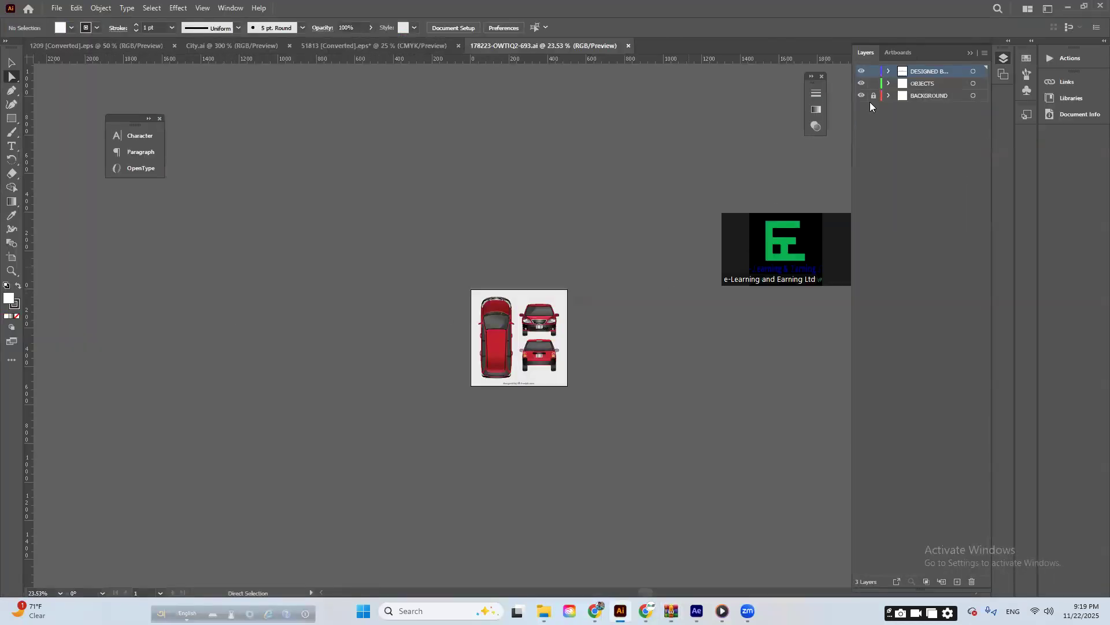
click(1065, 11)
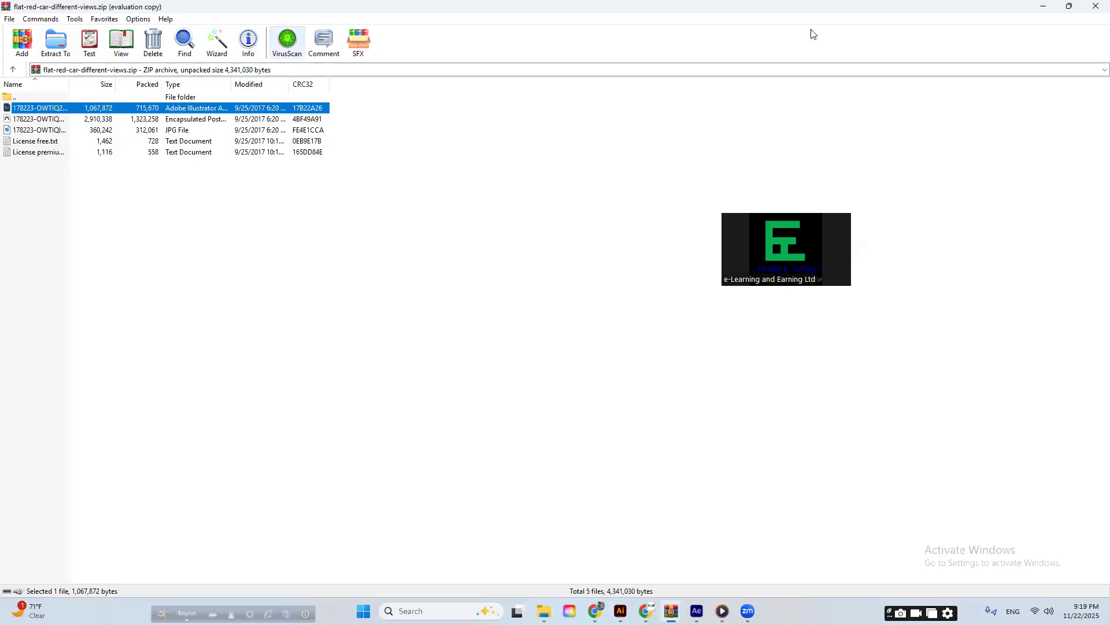
click(1097, 5)
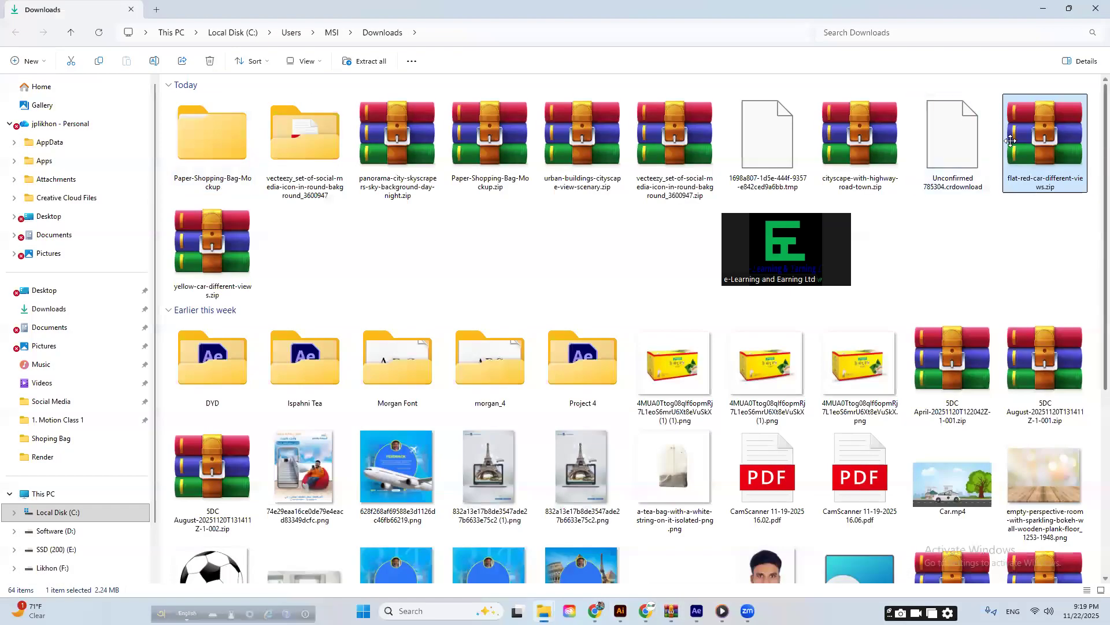
- Open 2332.eps from cityscape-with-highway-road-town.zip in Illustrator, then return to the archive and close it
click(872, 137)
double_click(871, 140)
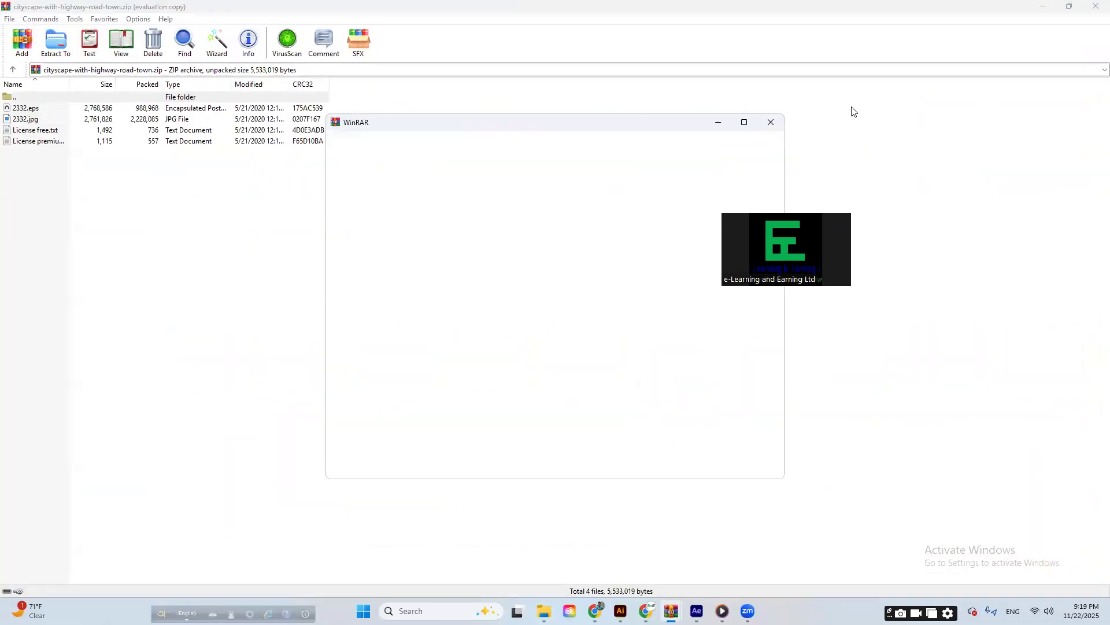
click(782, 125)
double_click(57, 107)
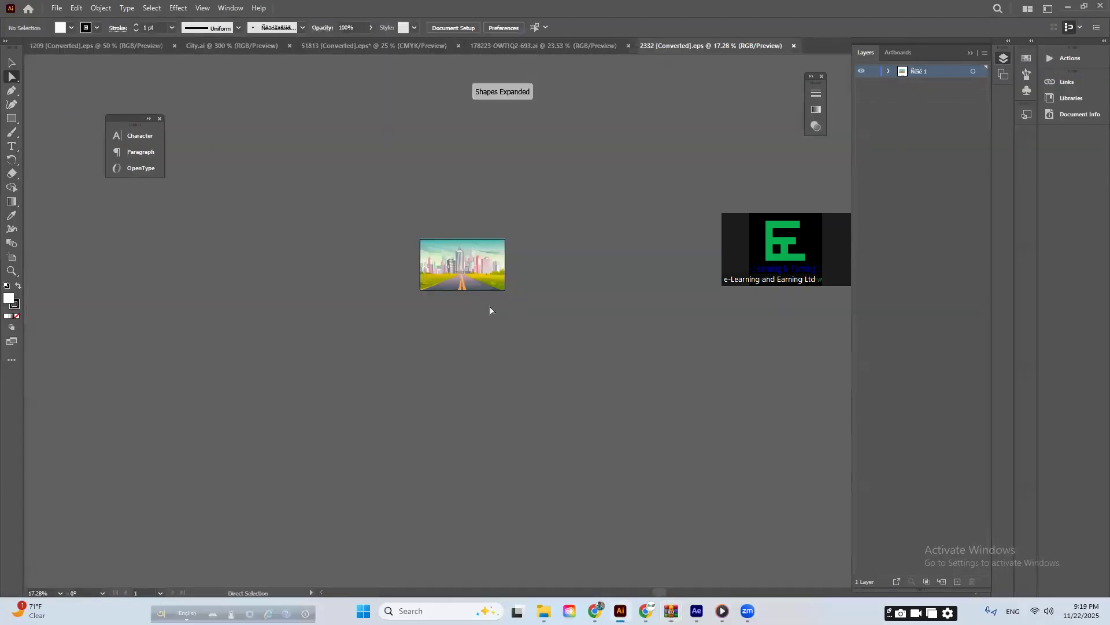
click(1069, 7)
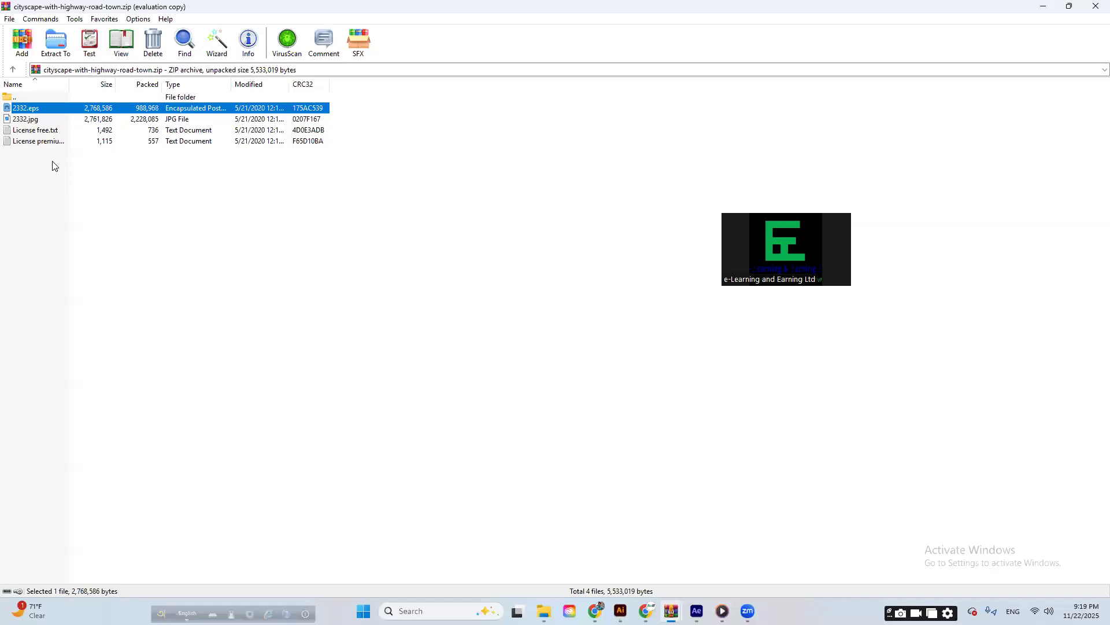
click(1094, 6)
- Open the Illustrator file from yellow-car-different-views.zip in Illustrator
double_click(206, 227)
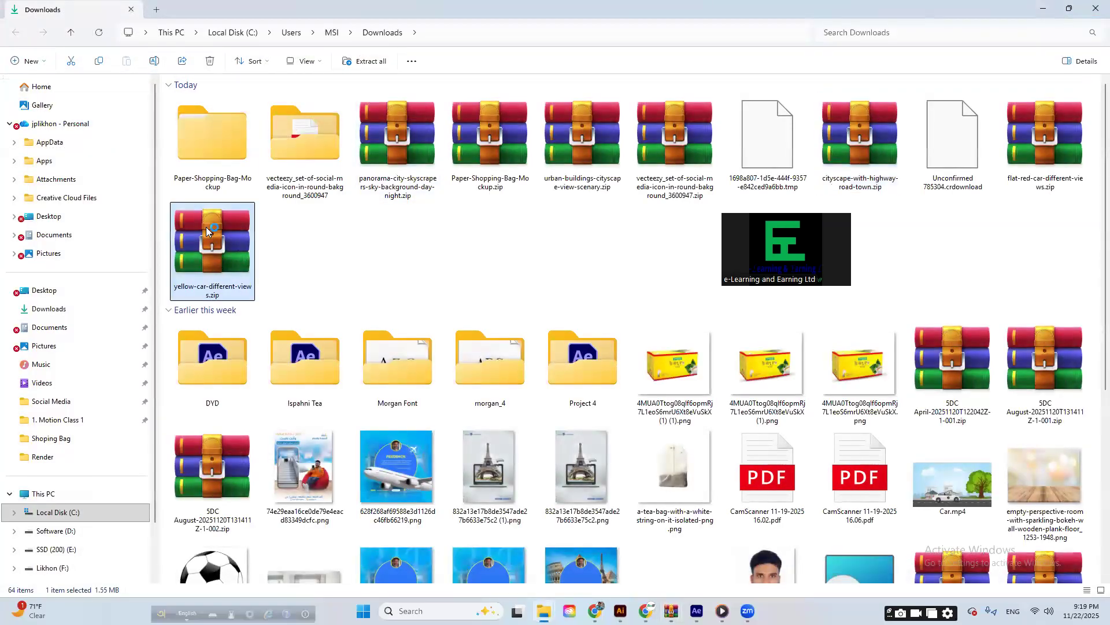
click(771, 122)
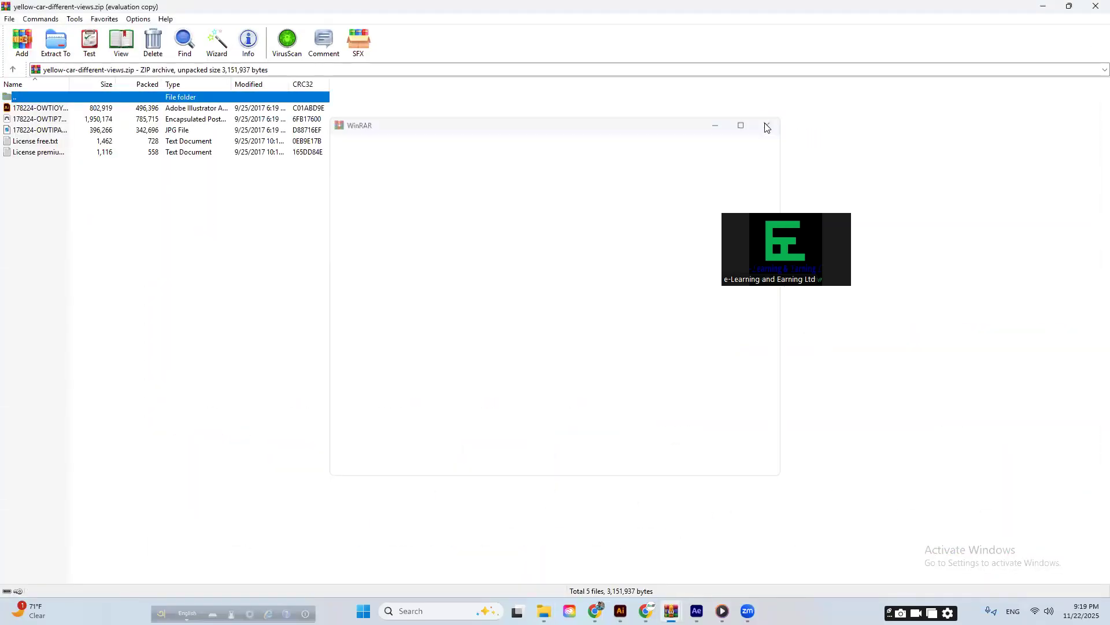
double_click(61, 108)
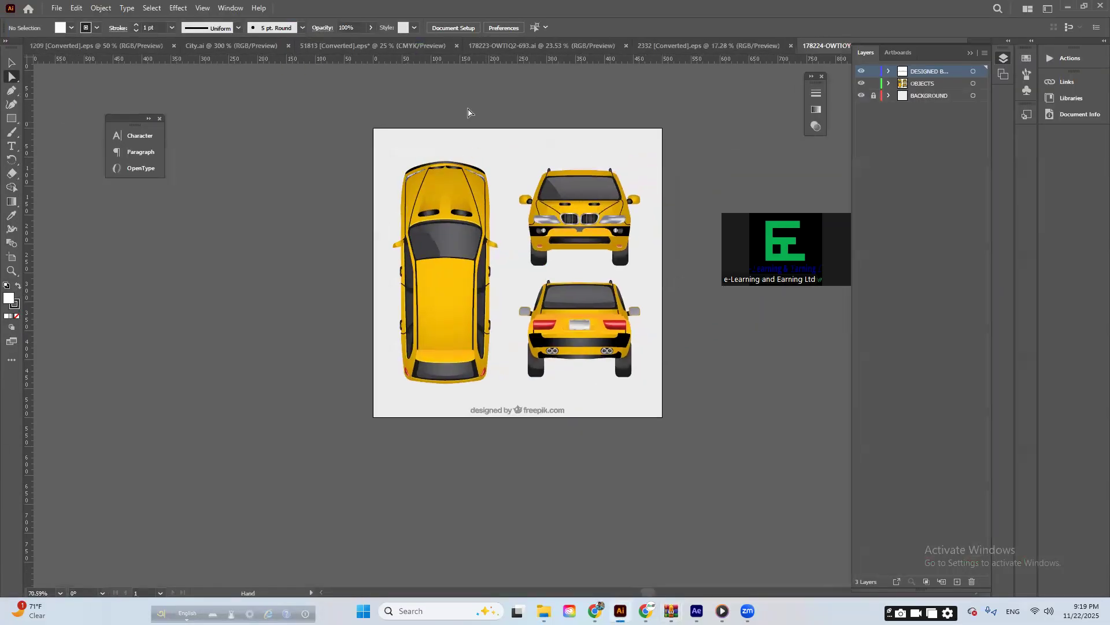
- Close the older documents 51813 [Converted].eps without saving, City.ai and 1209 [Converted].eps
click(374, 46)
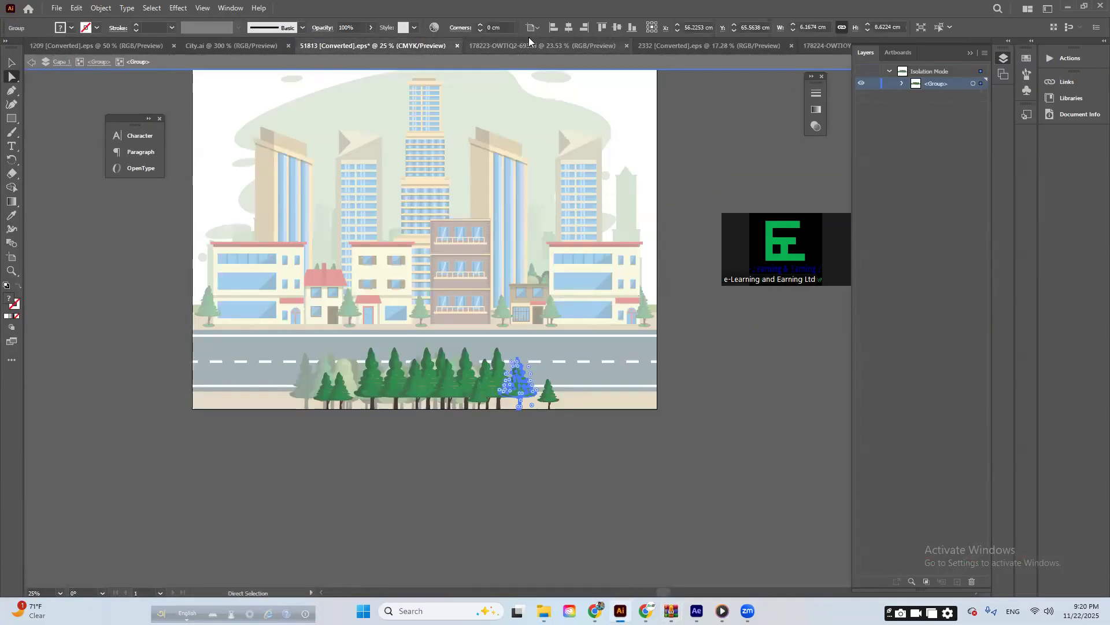
click(457, 46)
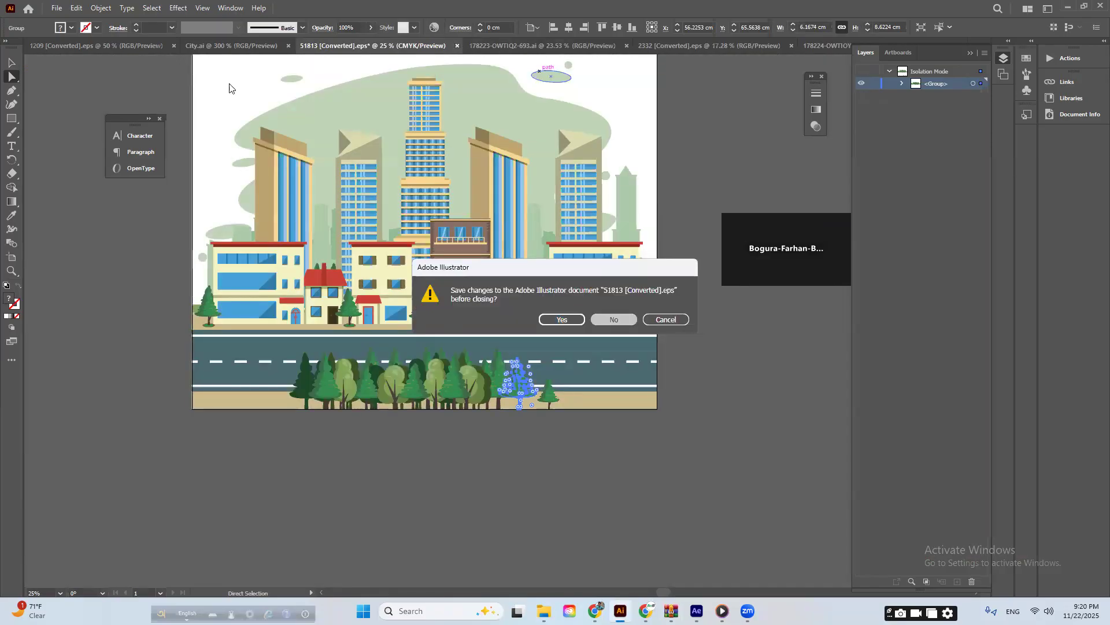
key(n)
click(237, 49)
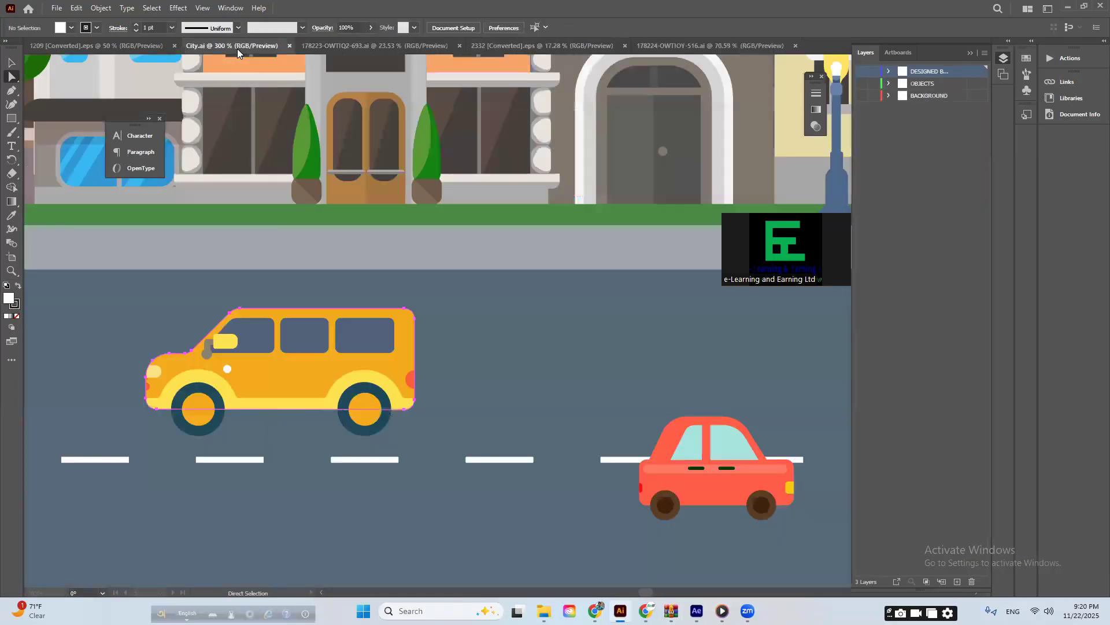
click(290, 45)
click(141, 48)
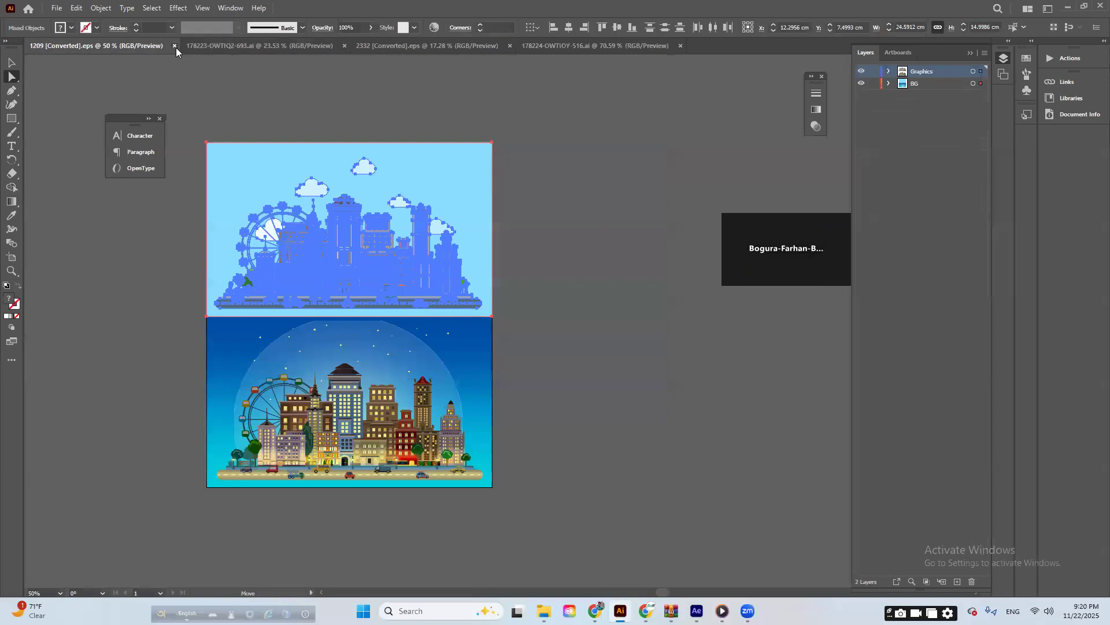
click(176, 45)
- Create a new 1920 x 1080 px document and change its document color mode to RGB Color
click(256, 45)
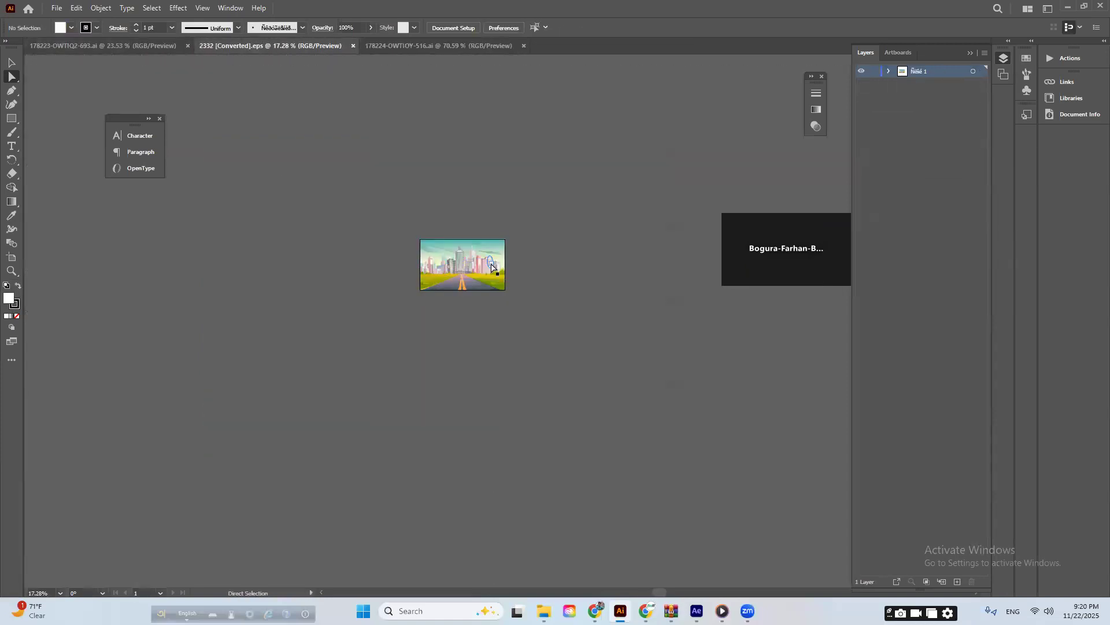
scroll(491, 267, up, 1)
click(55, 8)
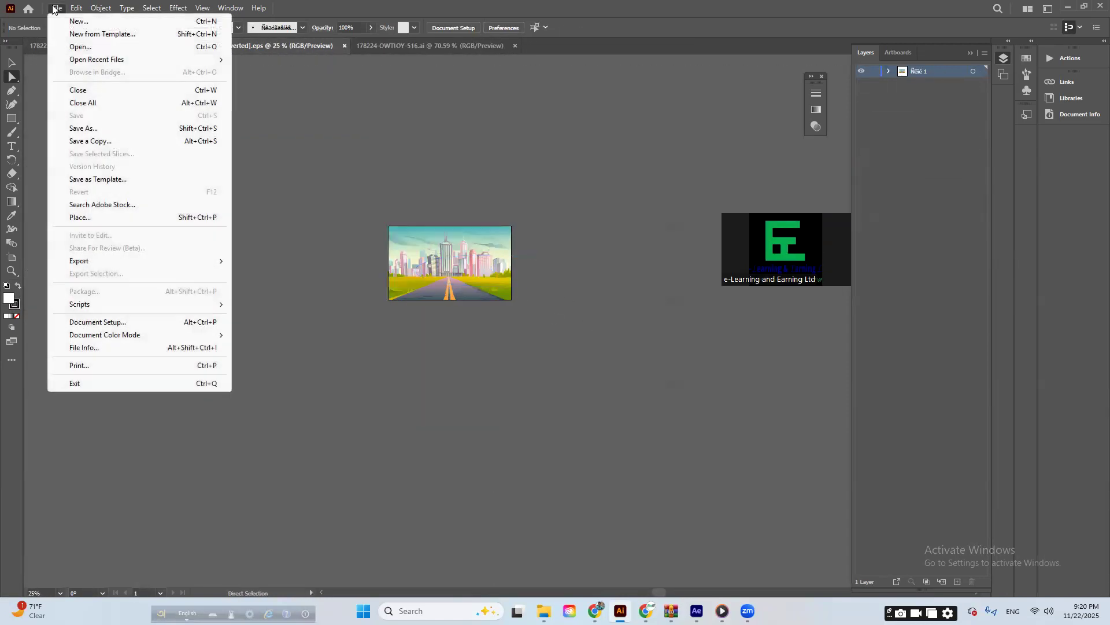
click(75, 22)
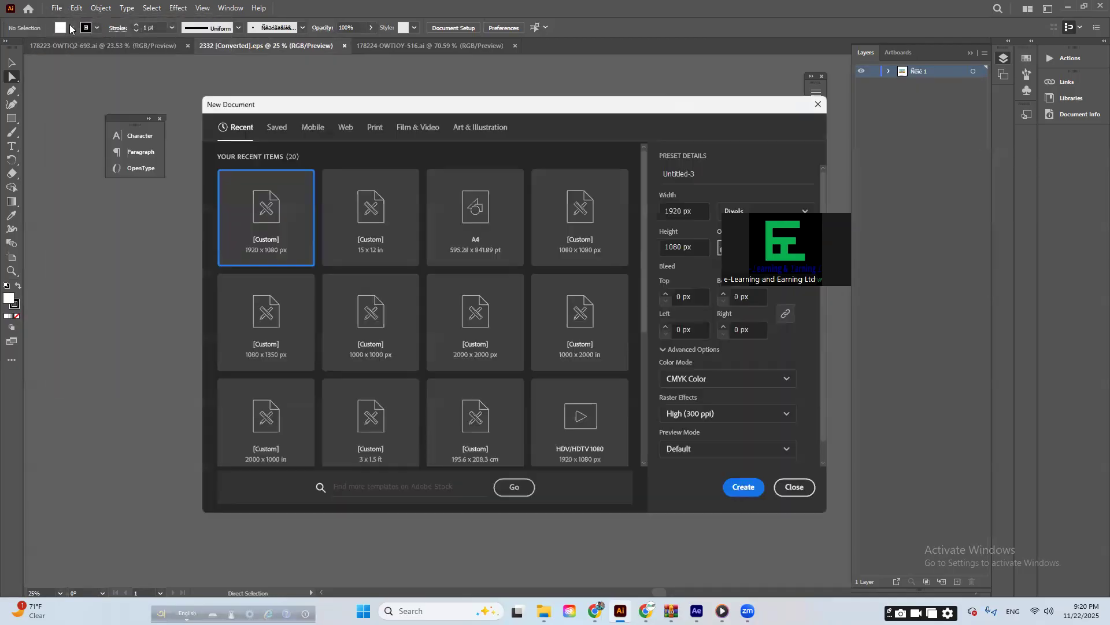
click(735, 487)
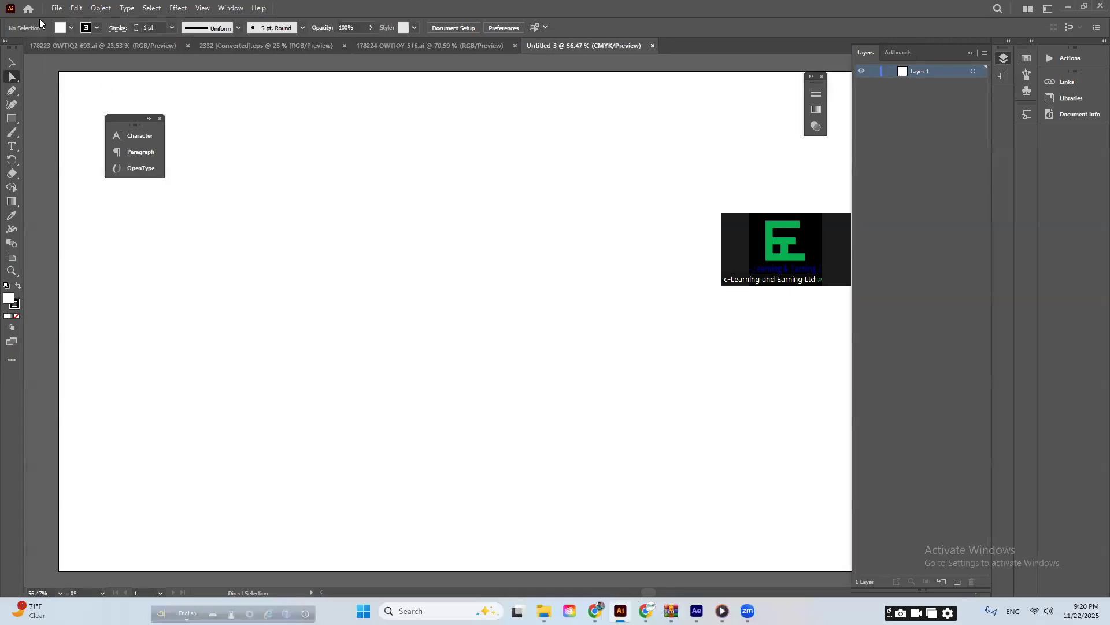
click(56, 8)
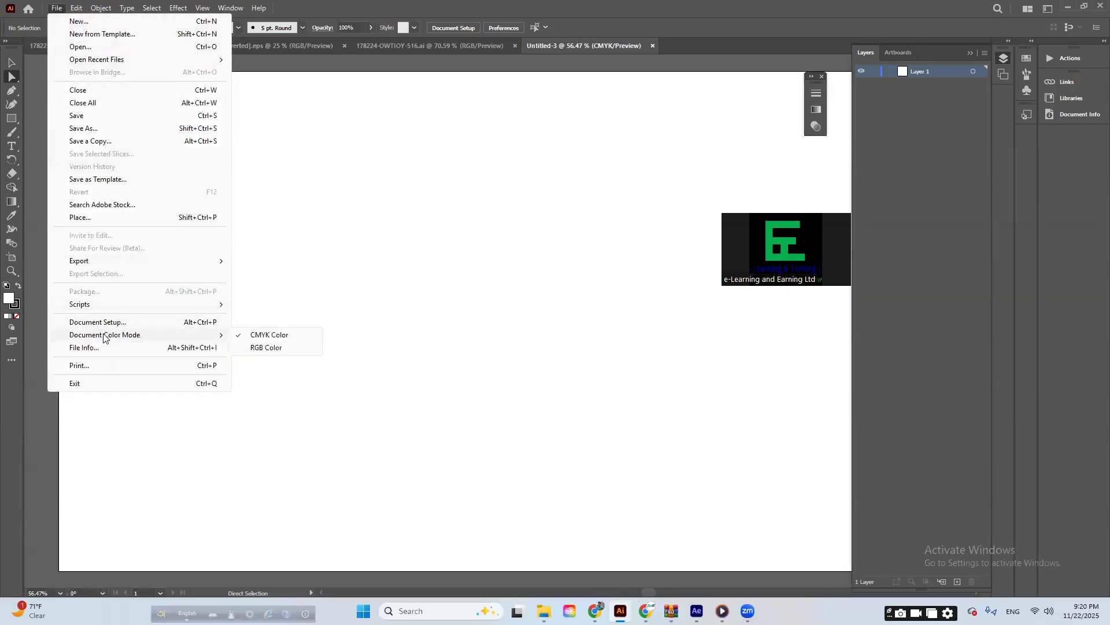
click(266, 347)
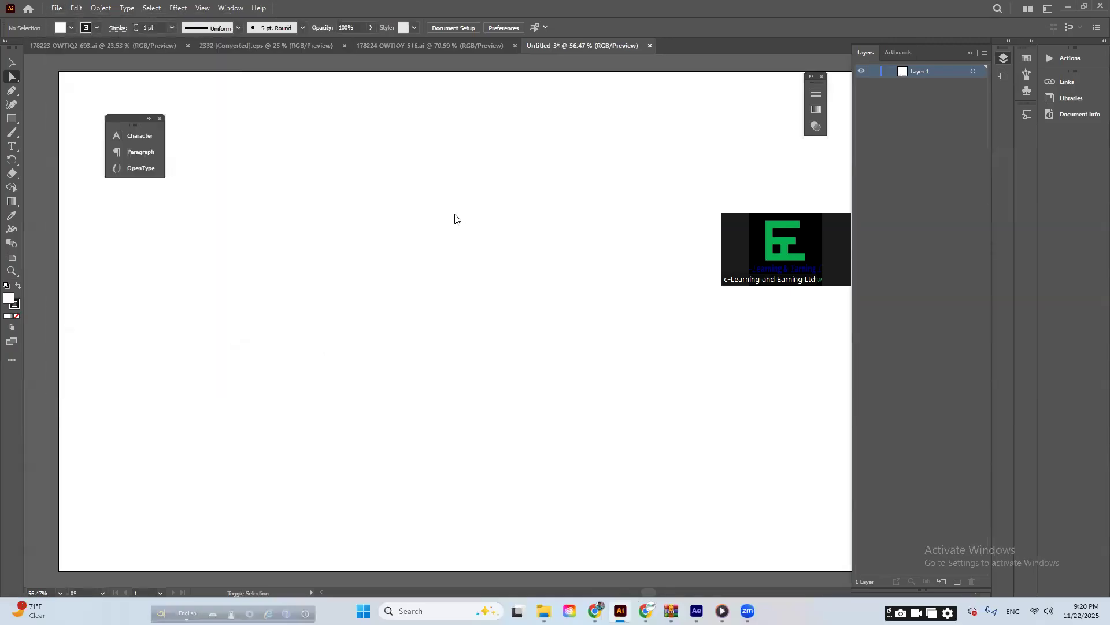
- Start saving the new document and create a folder named "City 2 Animation" beside the City Animation folder
key(ctrl+s)
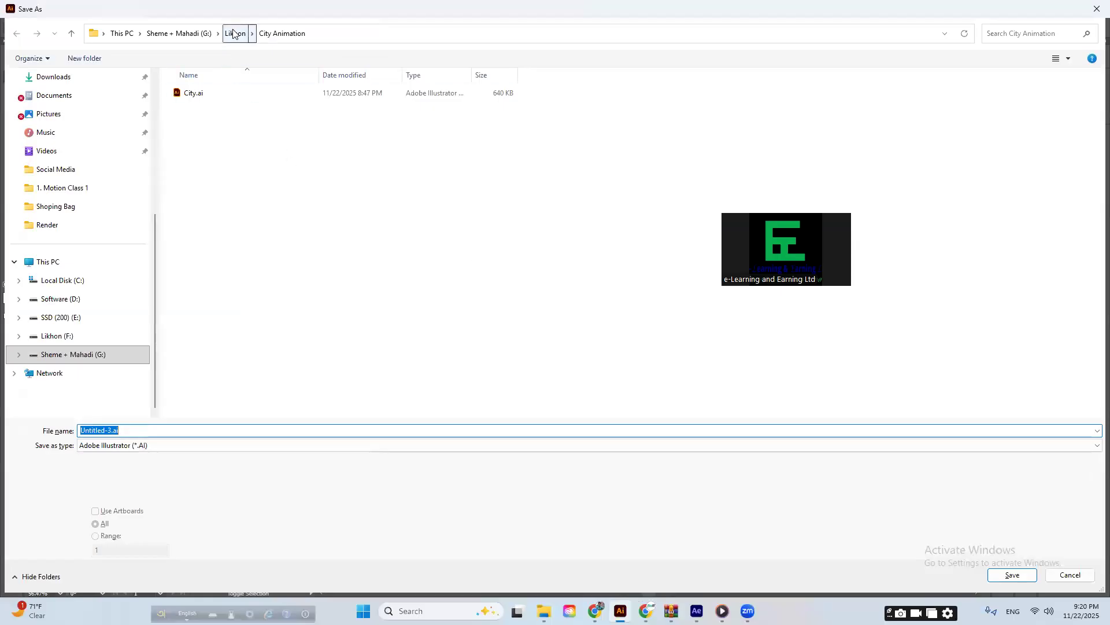
click(235, 33)
right_click(233, 119)
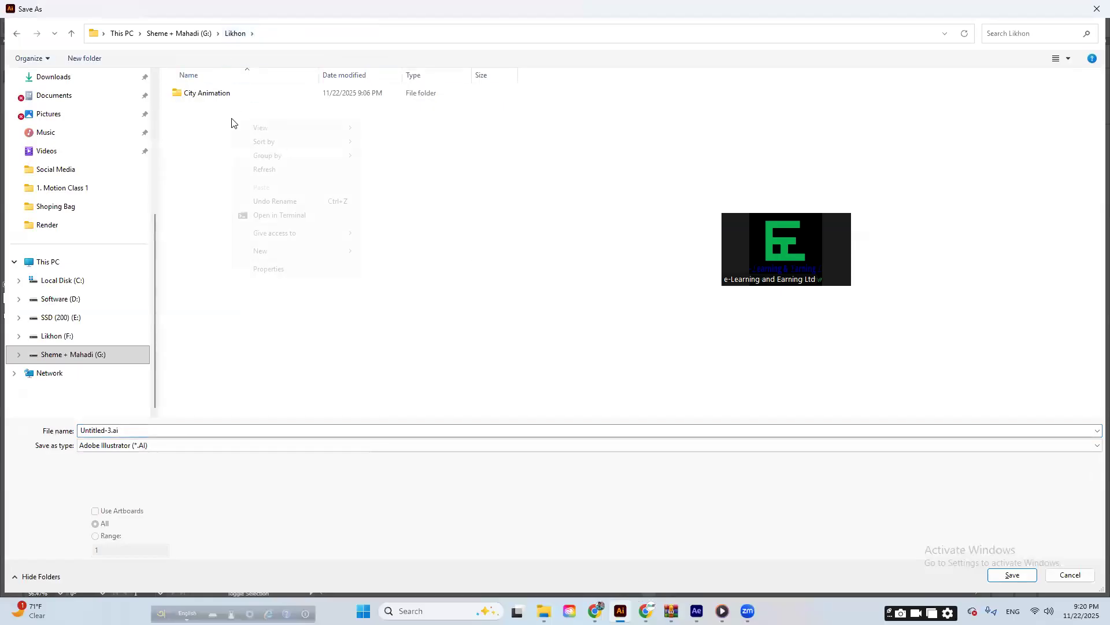
mouse_move(276, 253)
click(386, 252)
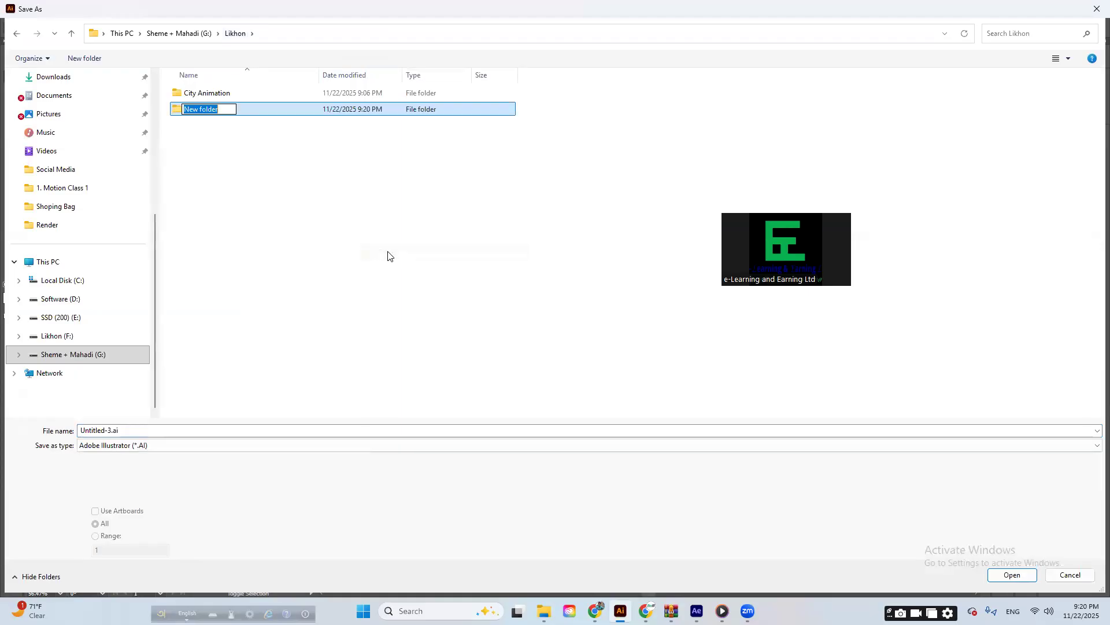
text(City 2 Animation)
key(Return)
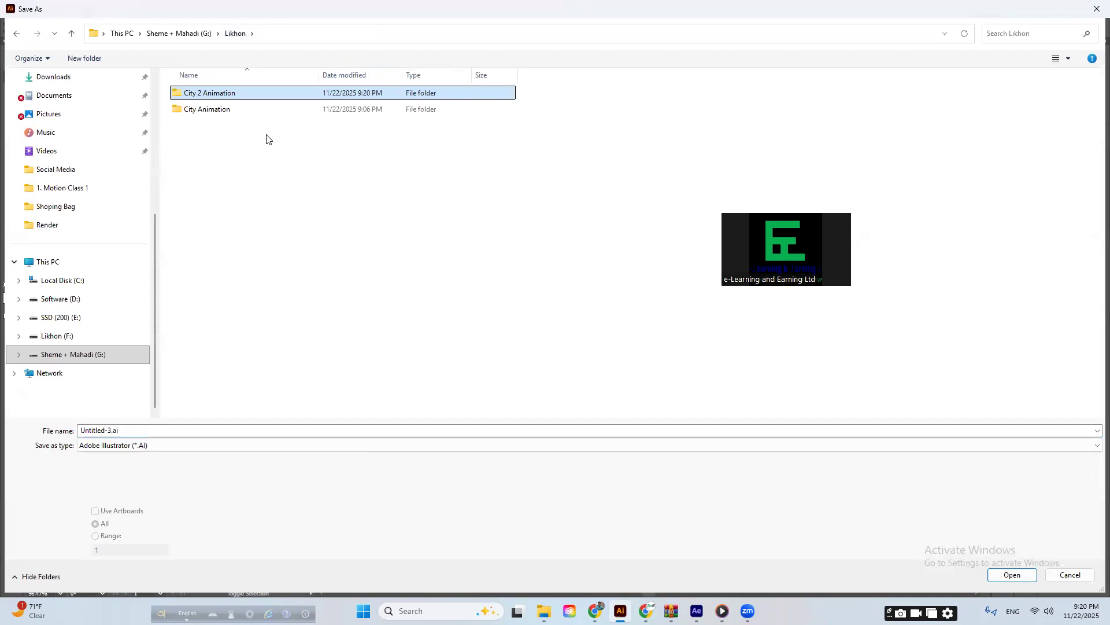
- Save the document as "City 2" in Adobe Illustrator format inside the City 2 Animation folder
double_click(274, 95)
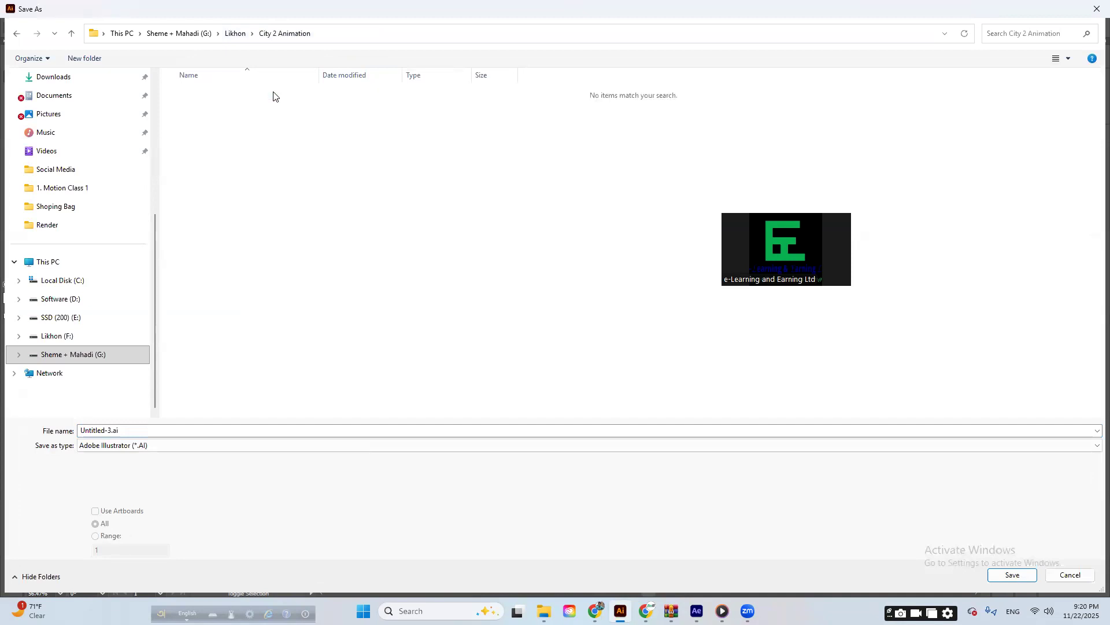
click(266, 430)
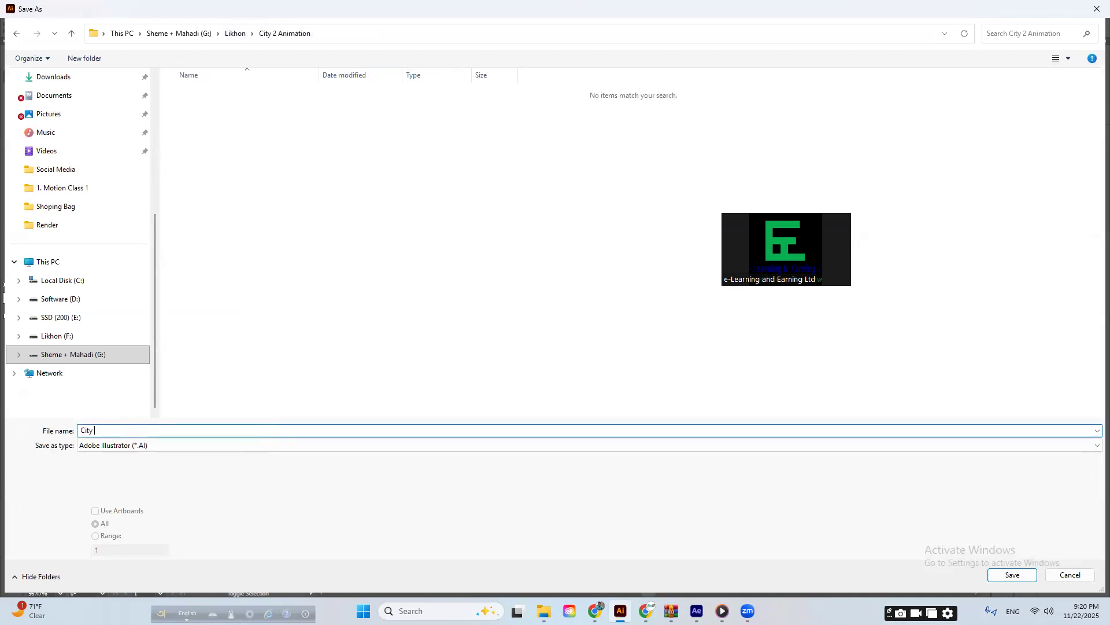
key(Escape)
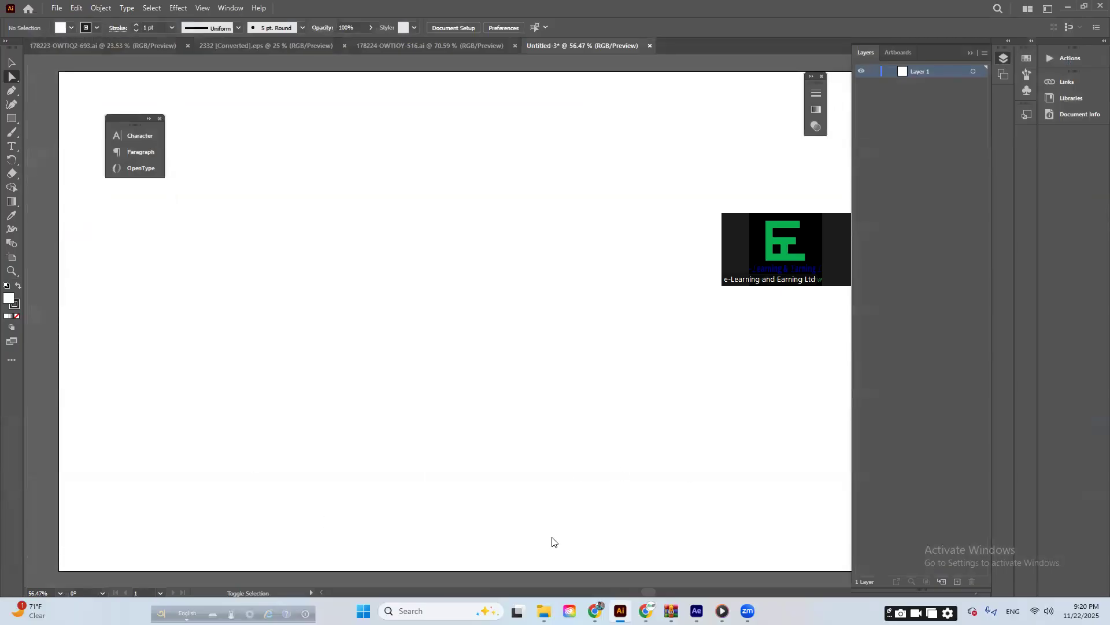
click(543, 611)
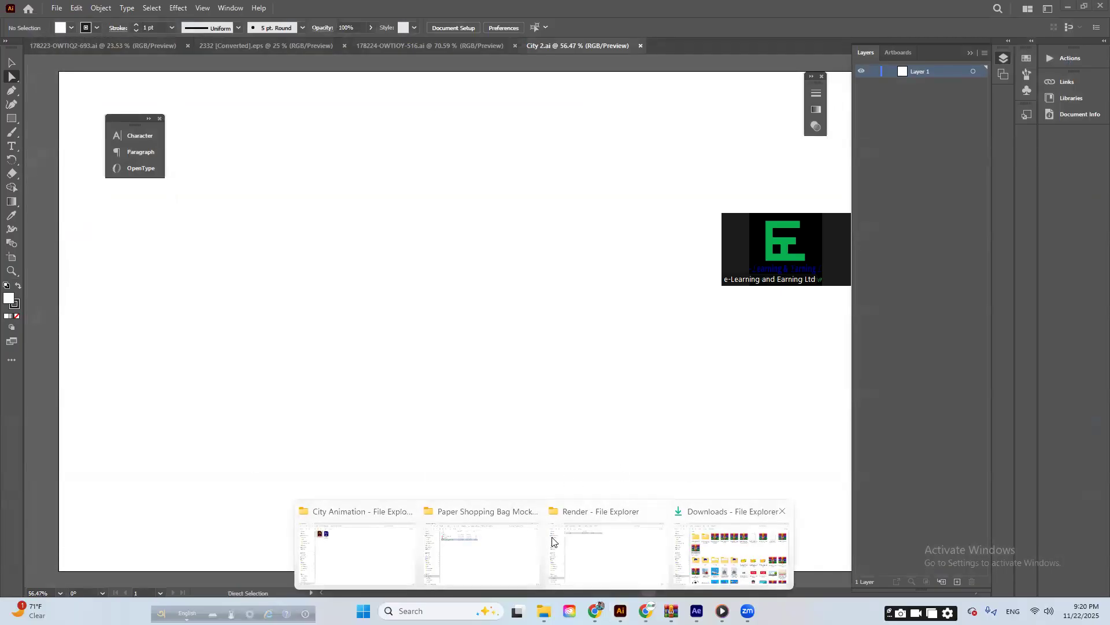
click(711, 555)
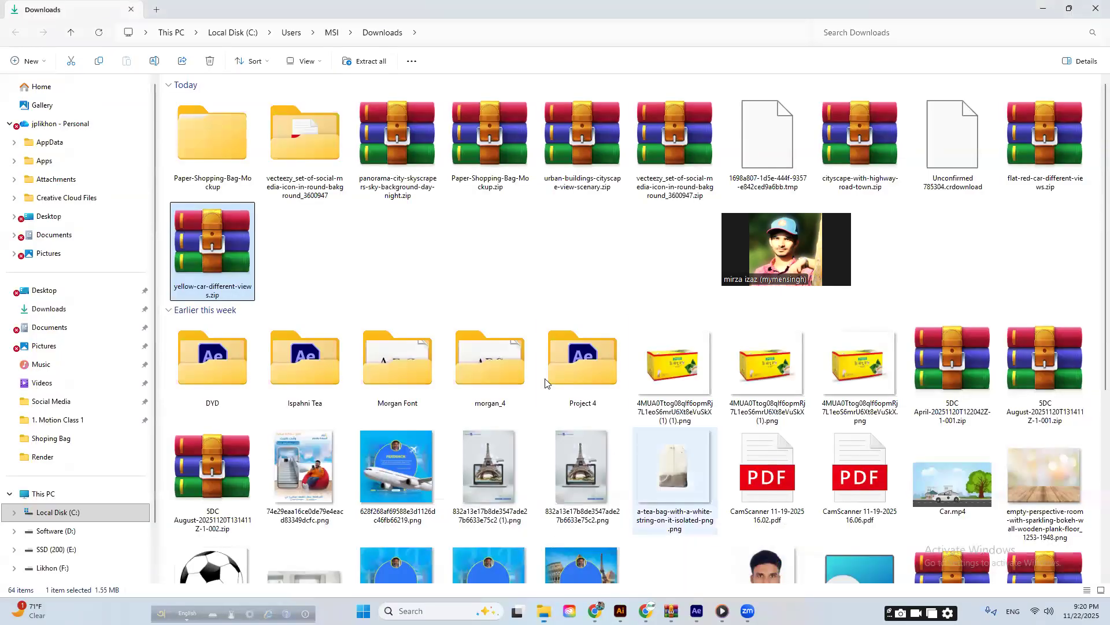
click(864, 141)
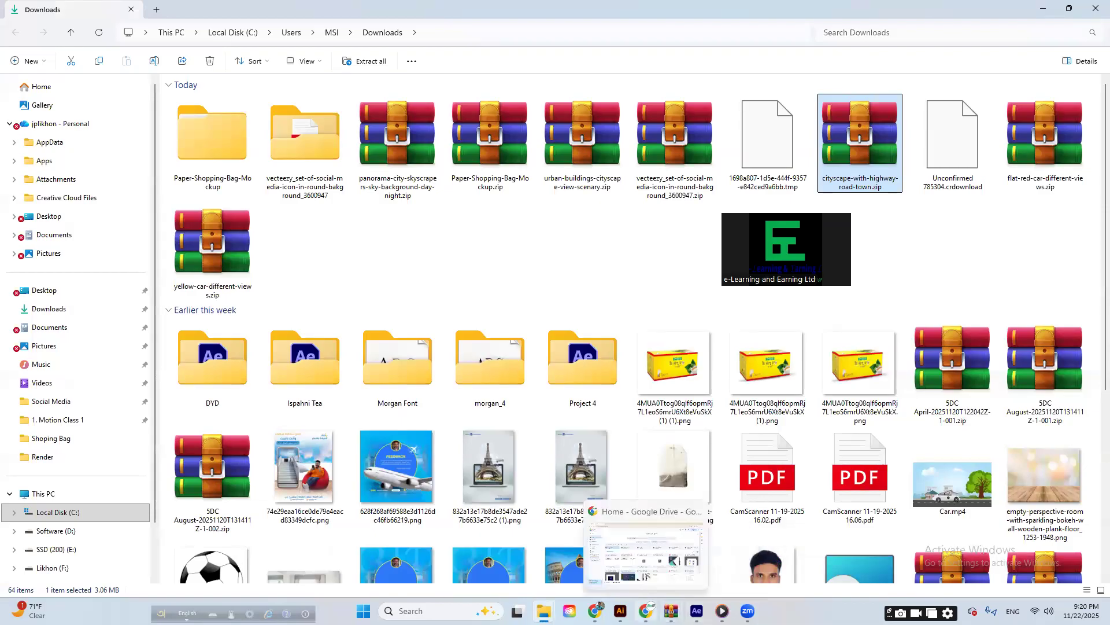
click(621, 611)
- Transfer all the cityscape road artwork from 2332 [Converted].eps onto the City 2.ai artboard
click(409, 48)
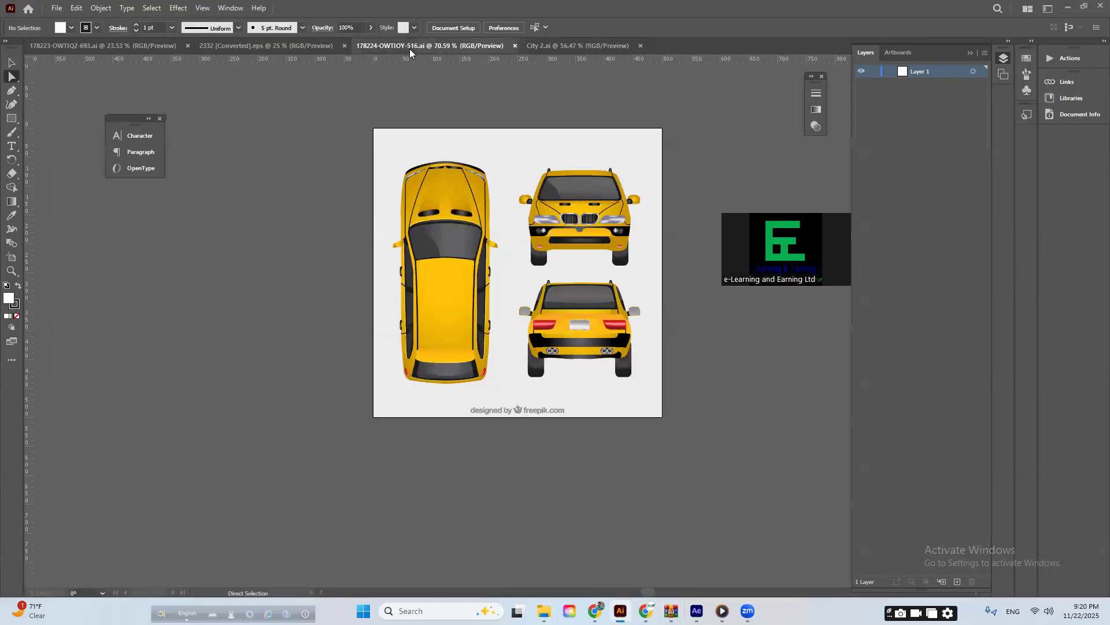
click(293, 45)
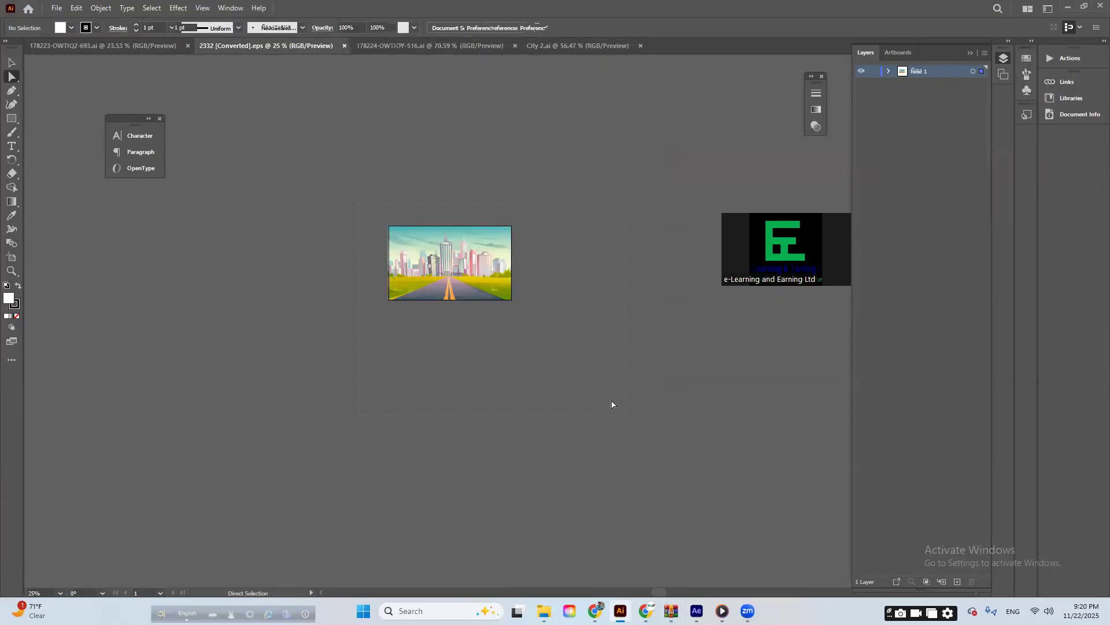
key(ctrl+a)
drag(466, 257, 408, 54)
drag(551, 43, 404, 296)
- Enlarge the cityscape artwork proportionally to about 1503 x 902 px and reposition it within the artboard
key(v)
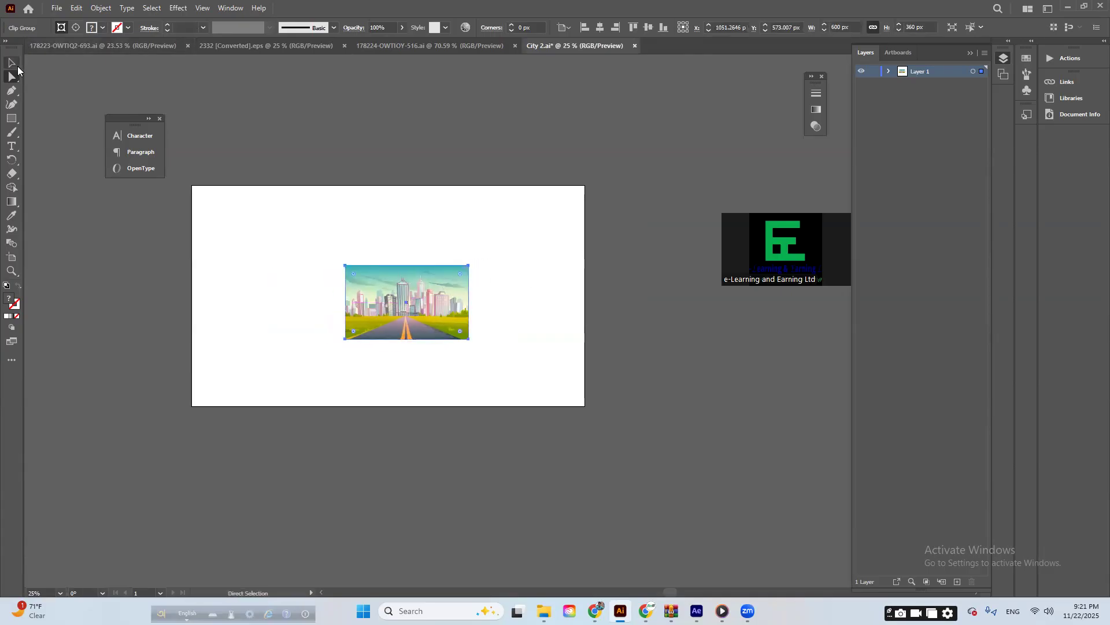
drag(471, 264, 558, 208)
drag(477, 295, 463, 283)
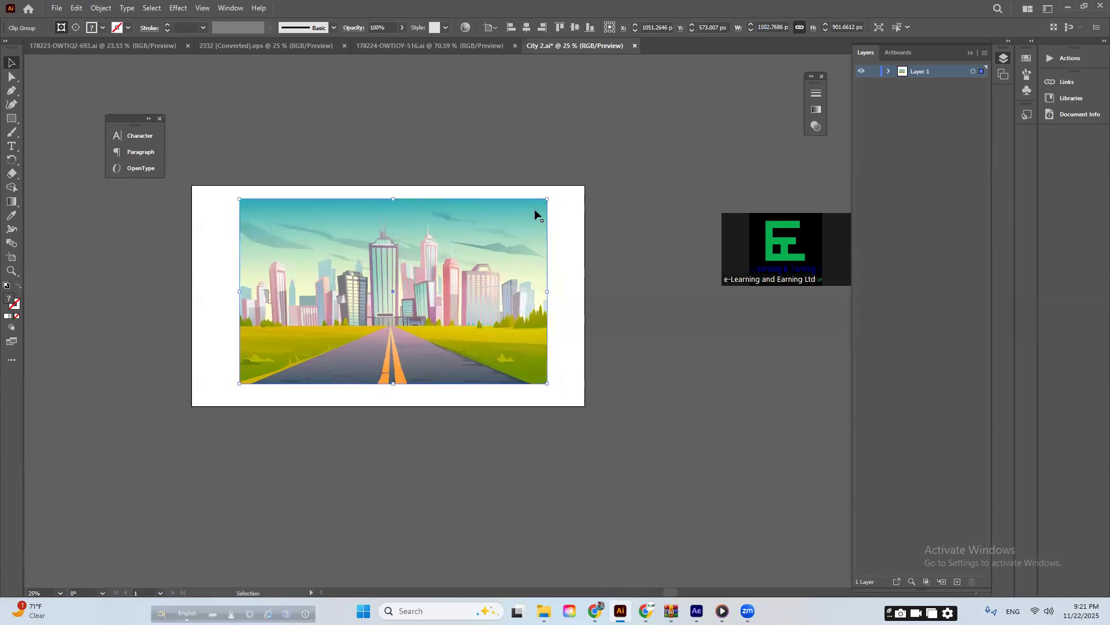
- Enlarge the cityscape artwork to the artboard's full height and stretch its sides to cover the entire 1920 x 1080 px artboard
drag(553, 201, 572, 187)
drag(507, 240, 508, 244)
drag(571, 191, 579, 187)
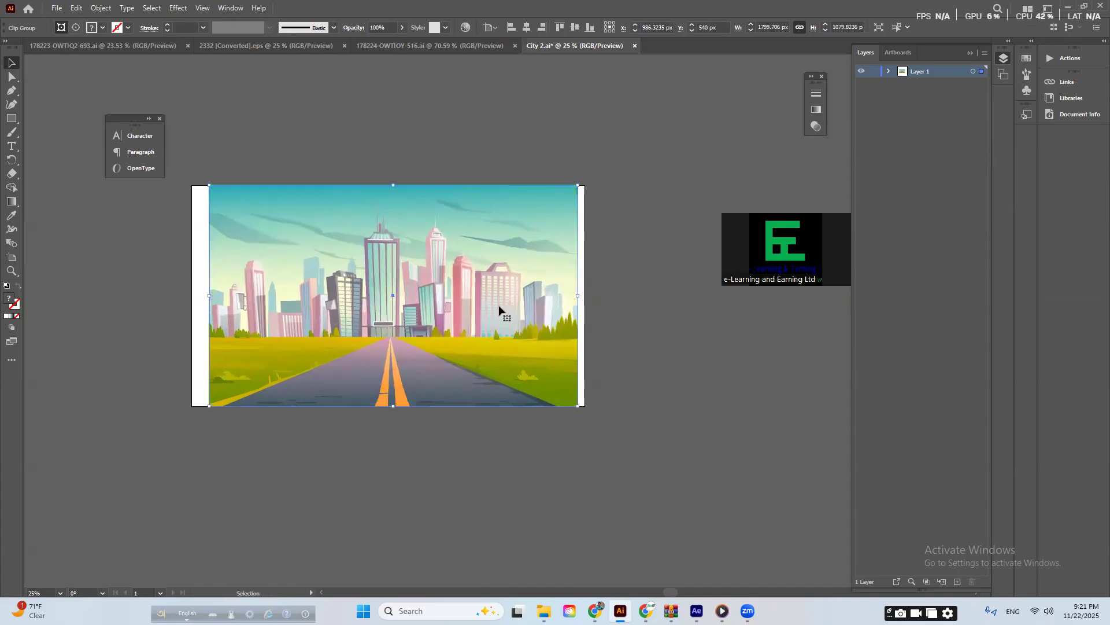
click(636, 322)
click(503, 313)
drag(503, 313, 500, 312)
drag(575, 296, 584, 295)
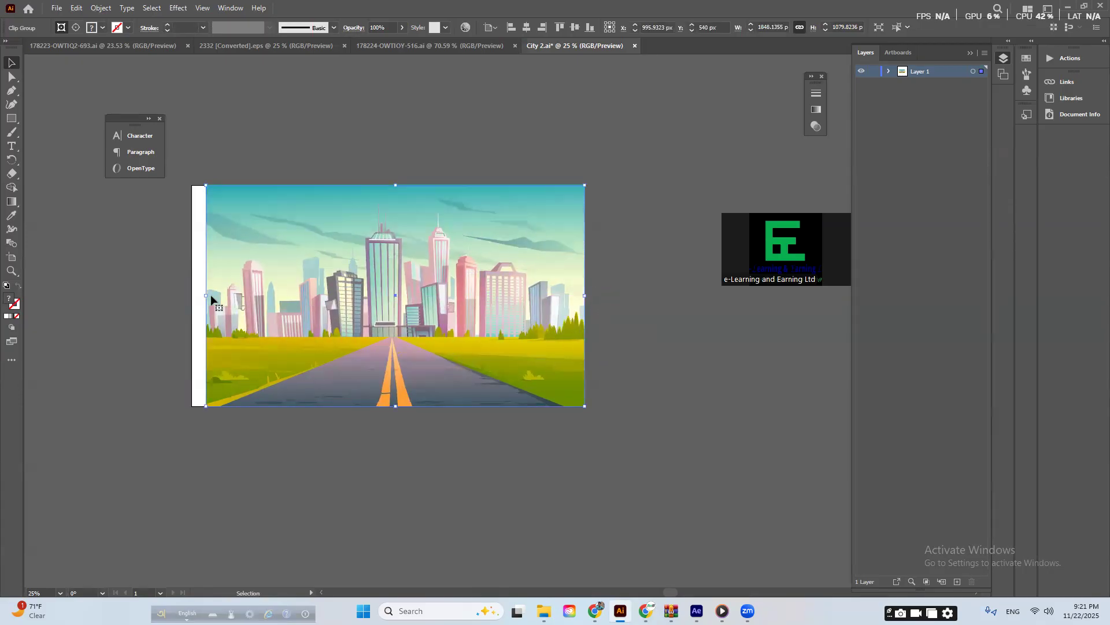
drag(207, 296, 192, 295)
click(699, 314)
key(space)
drag(699, 325, 698, 331)
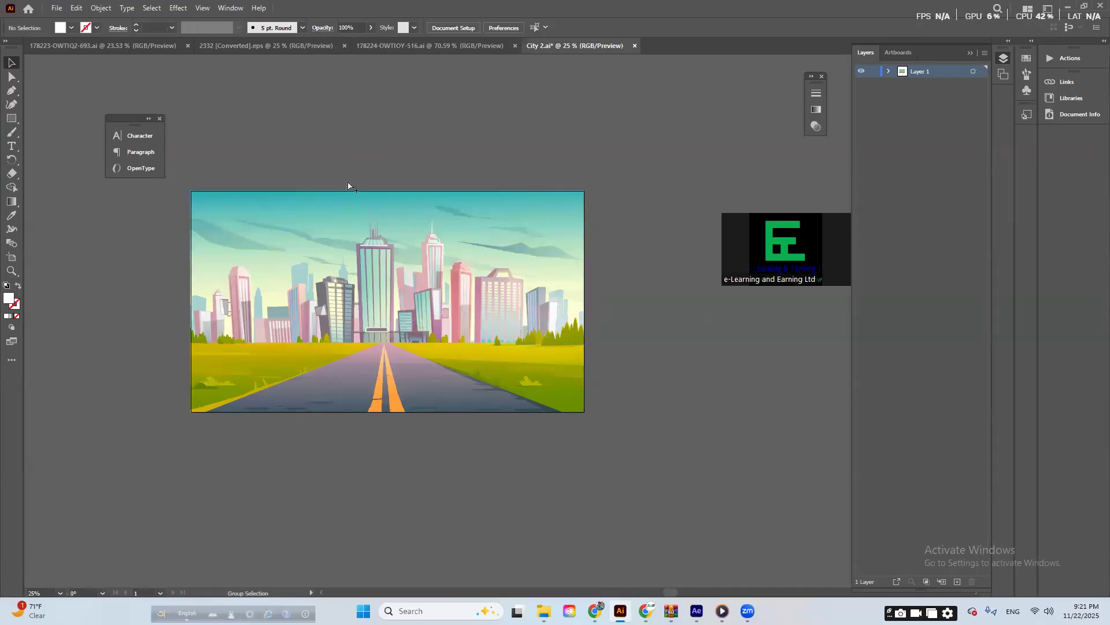
scroll(348, 184, up, 2)
click(375, 232)
click(419, 154)
scroll(386, 187, down, 3)
key(space)
drag(628, 304, 630, 313)
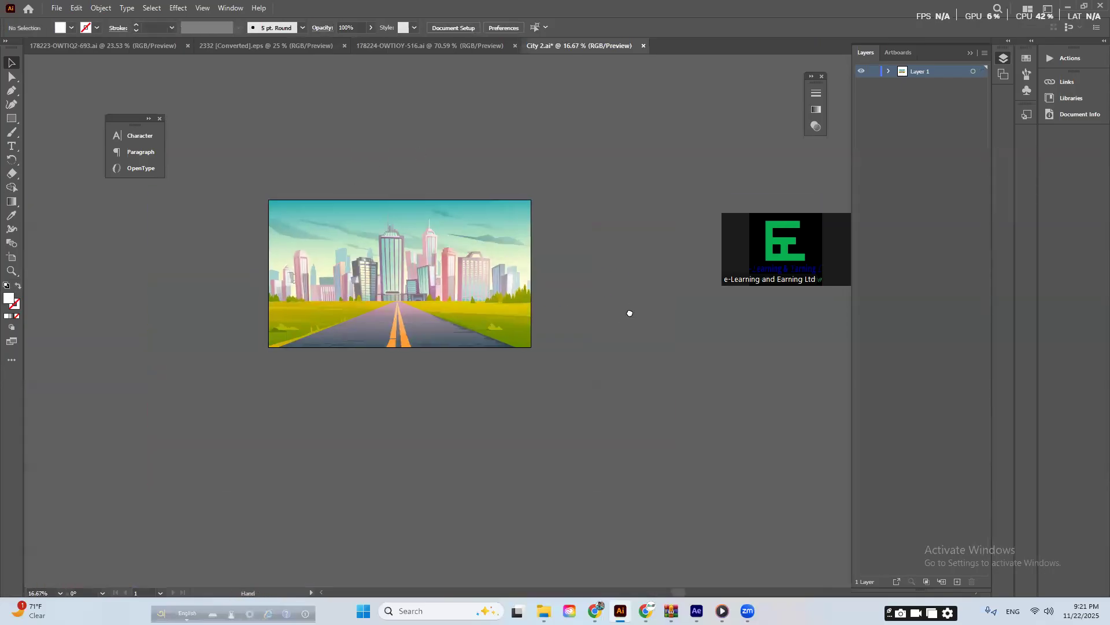
scroll(410, 292, up, 1)
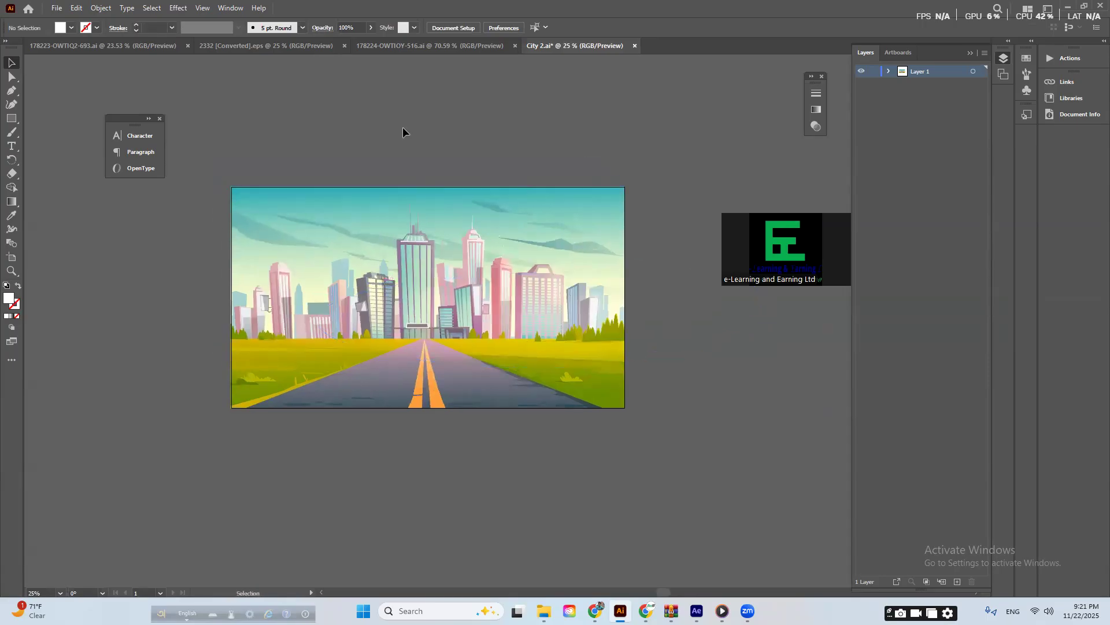
- Transfer the rear-view yellow car from 178224-OWTIOY-516.ai onto the road in City 2.ai
click(418, 45)
click(593, 349)
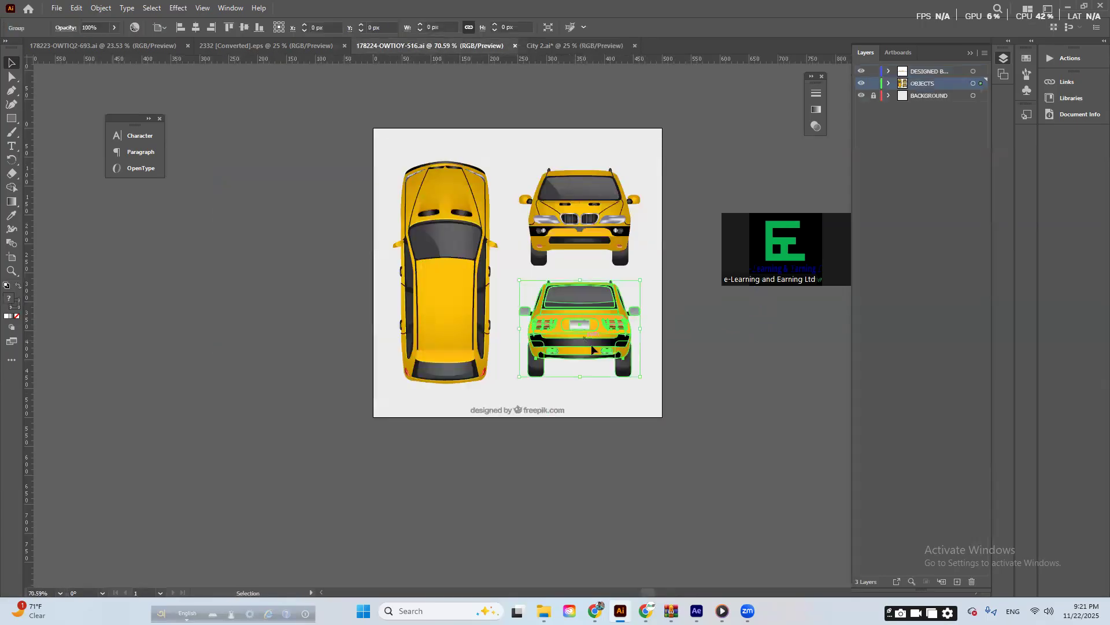
drag(600, 331, 489, 369)
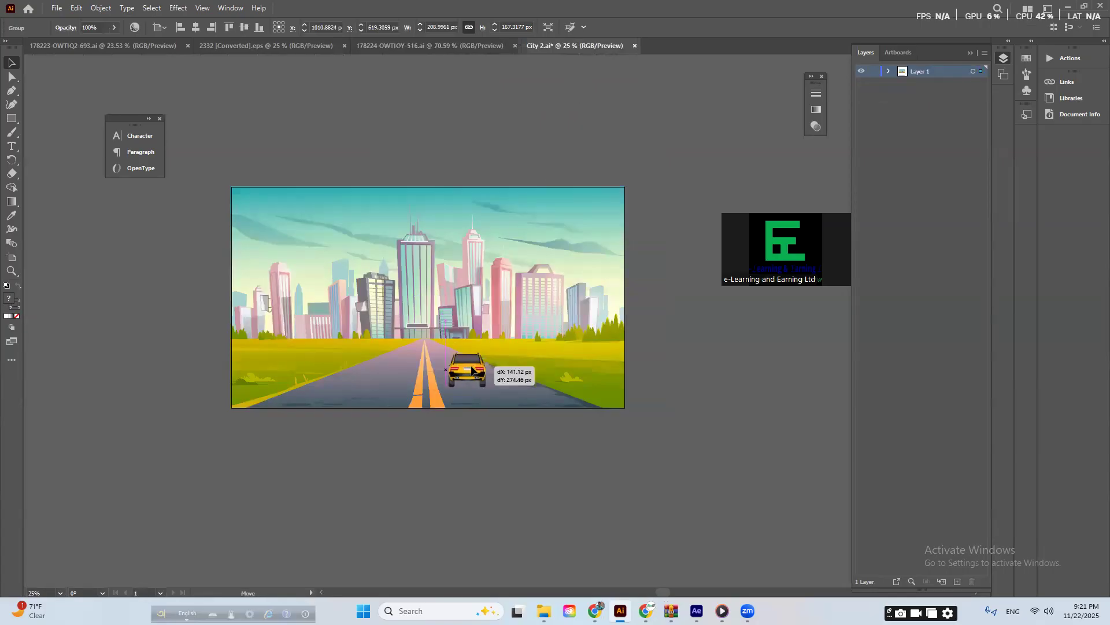
scroll(457, 377, up, 2)
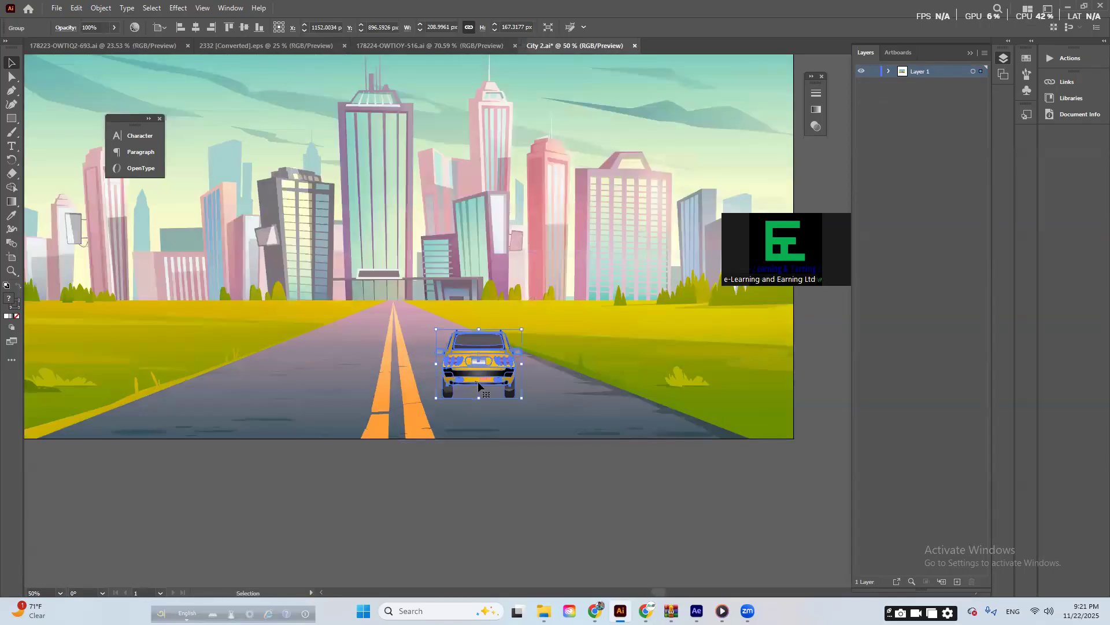
- Resize the yellow car proportionally to about 222 x 178 px and place it over the road's centre lines
drag(451, 366, 428, 369)
drag(502, 327, 506, 310)
key(ctrl+z)
click(566, 496)
click(487, 398)
drag(507, 407, 524, 434)
drag(442, 365, 399, 356)
mouse_move(400, 355)
mouse_down()
mouse_move(398, 343)
mouse_move(397, 374)
mouse_up()
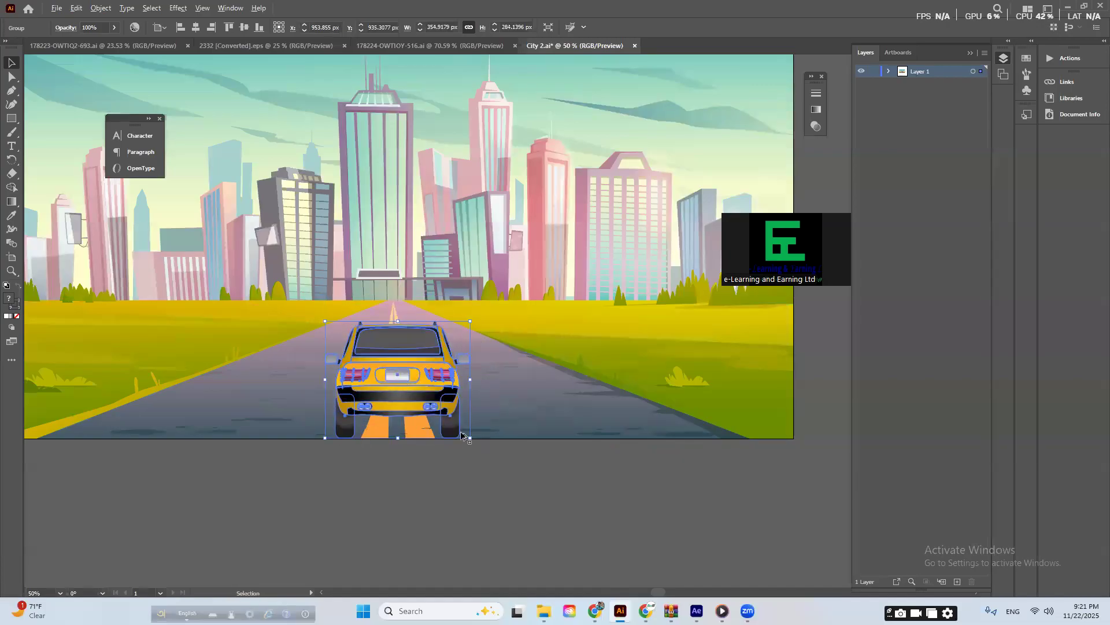
drag(470, 438, 442, 416)
mouse_move(384, 374)
mouse_down()
mouse_move(442, 379)
mouse_move(387, 389)
mouse_up()
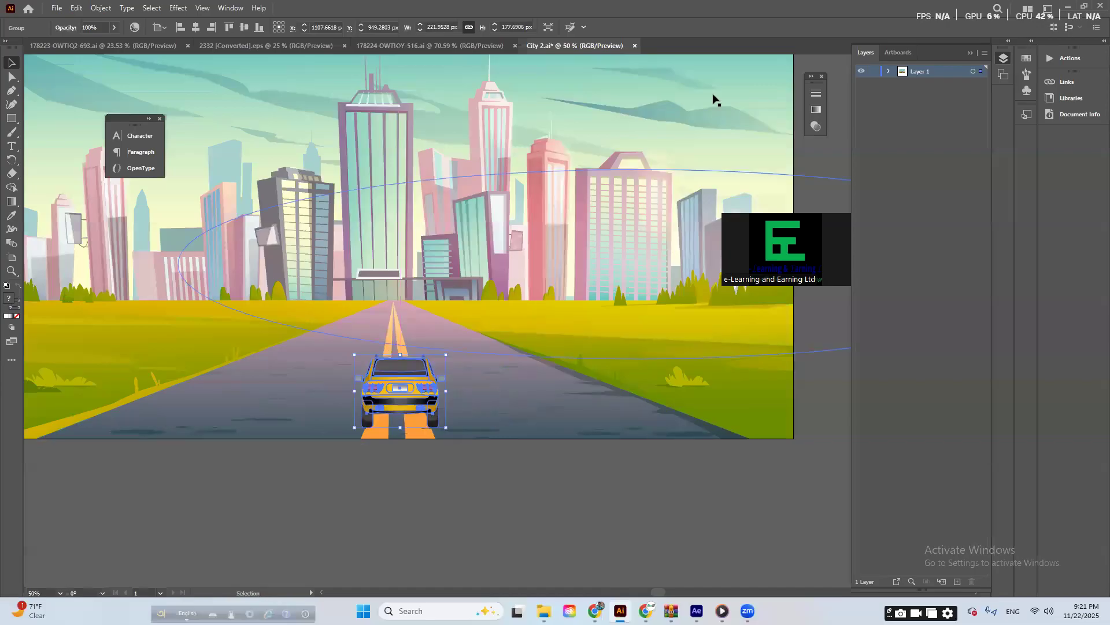
- Open the Illustrator file of red car views from flat-red-car-different-views.zip in the Downloads folder
click(1069, 8)
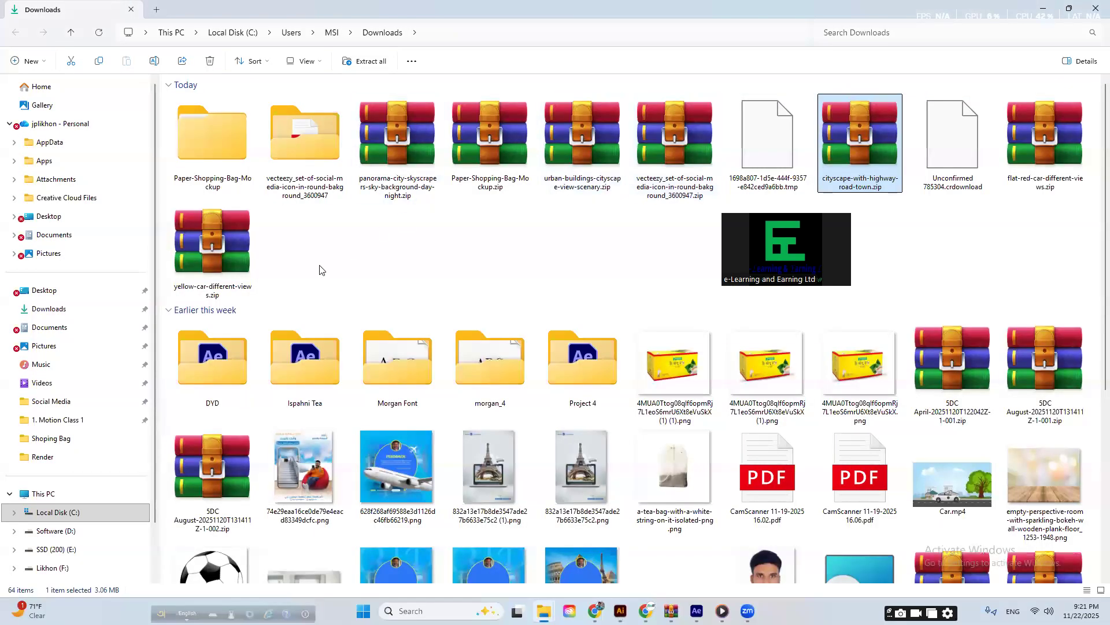
click(237, 240)
double_click(238, 240)
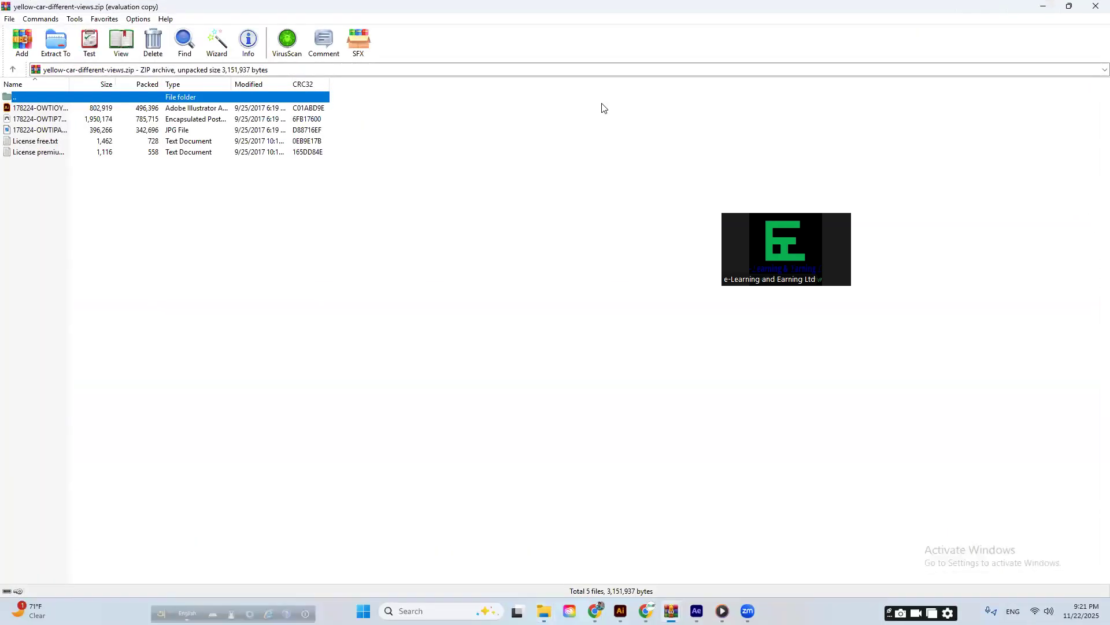
click(1097, 6)
click(1060, 128)
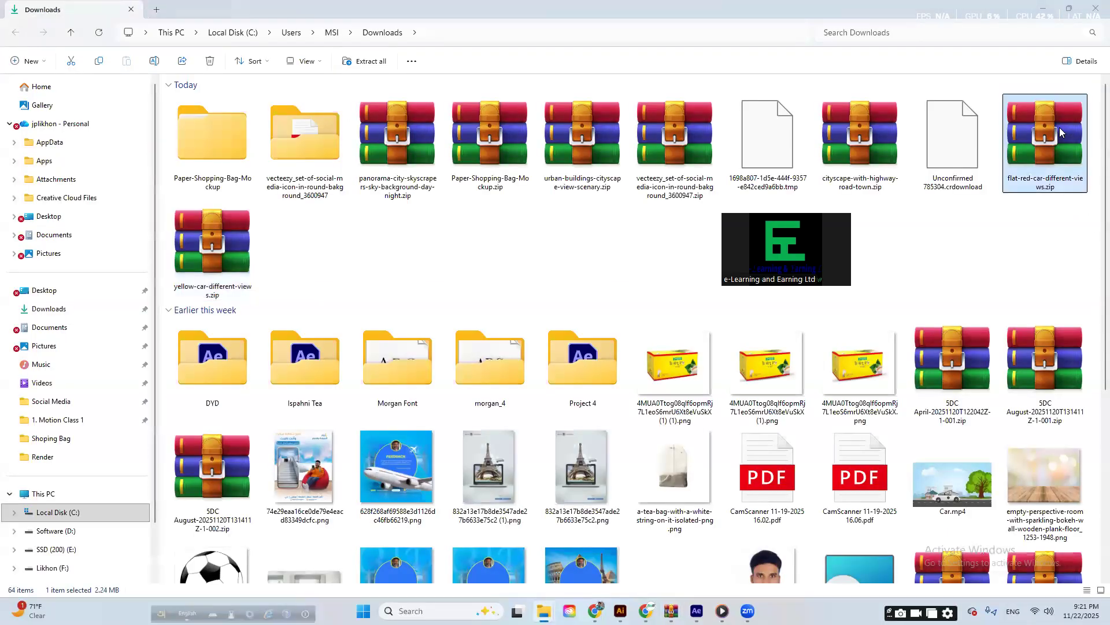
double_click(1059, 127)
double_click(87, 108)
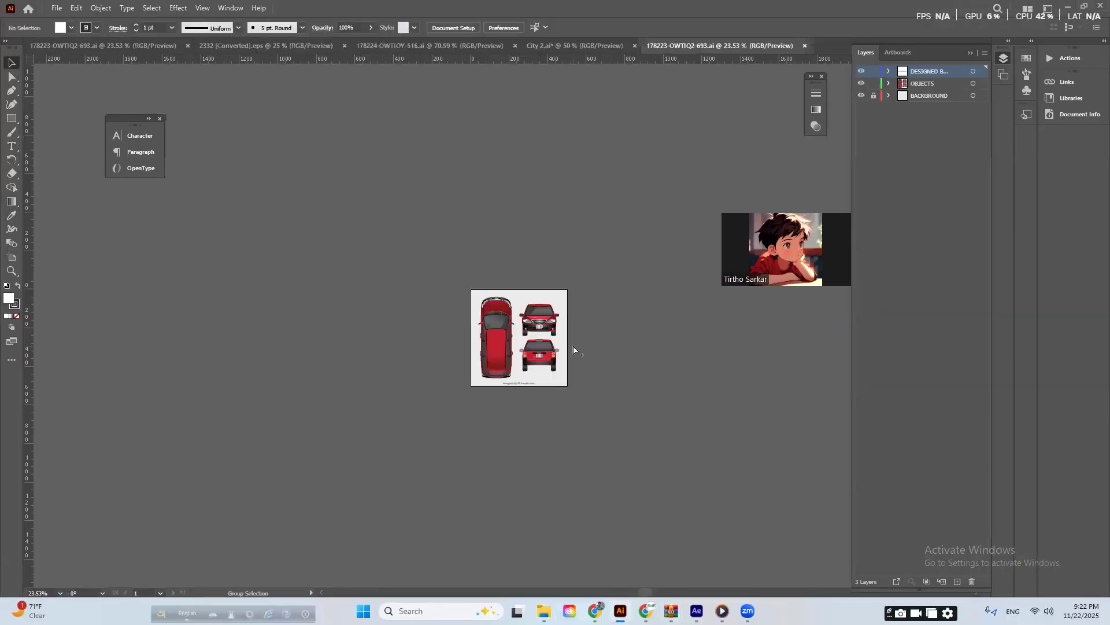
- Transfer the front-view red car from 178223-OWTIQ2-693.ai onto the City 2 road and move the yellow car below the artboard
scroll(571, 352, up, 1)
drag(471, 249, 577, 43)
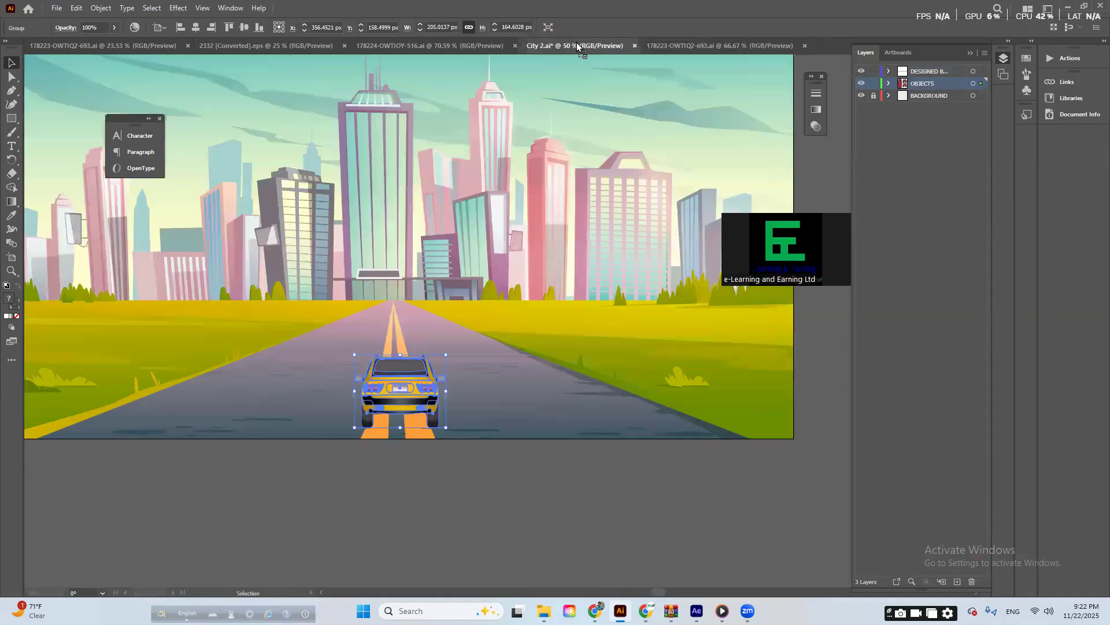
drag(345, 327, 314, 388)
drag(424, 396, 655, 489)
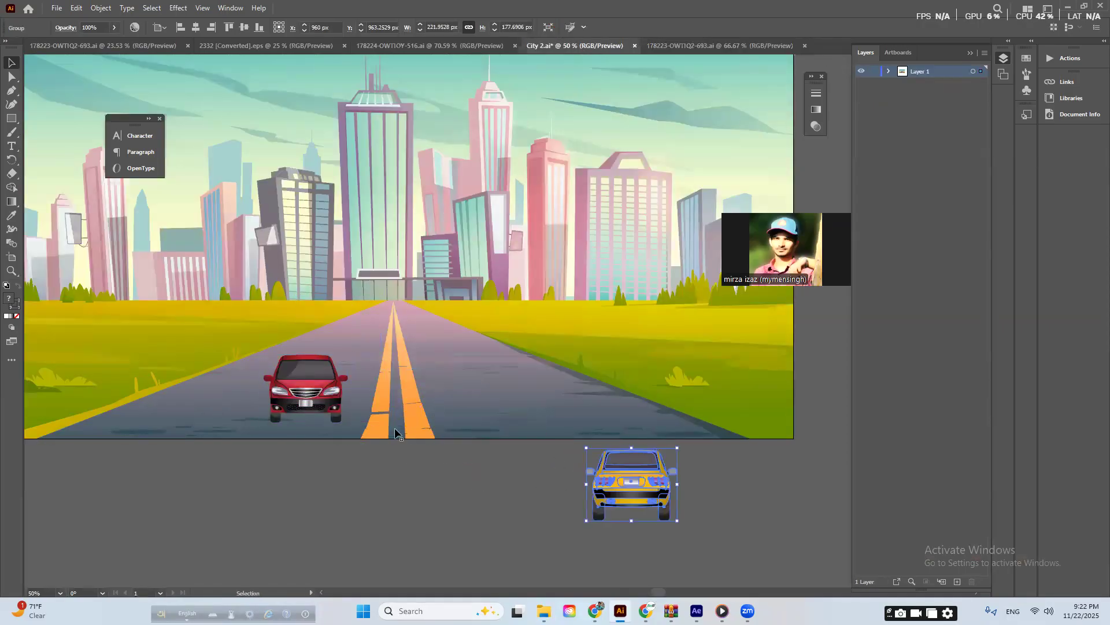
- Enlarge the red car proportionally to about 325 x 261 px and centre it over the road's lane markings
click(338, 410)
drag(348, 422, 404, 388)
click(650, 493)
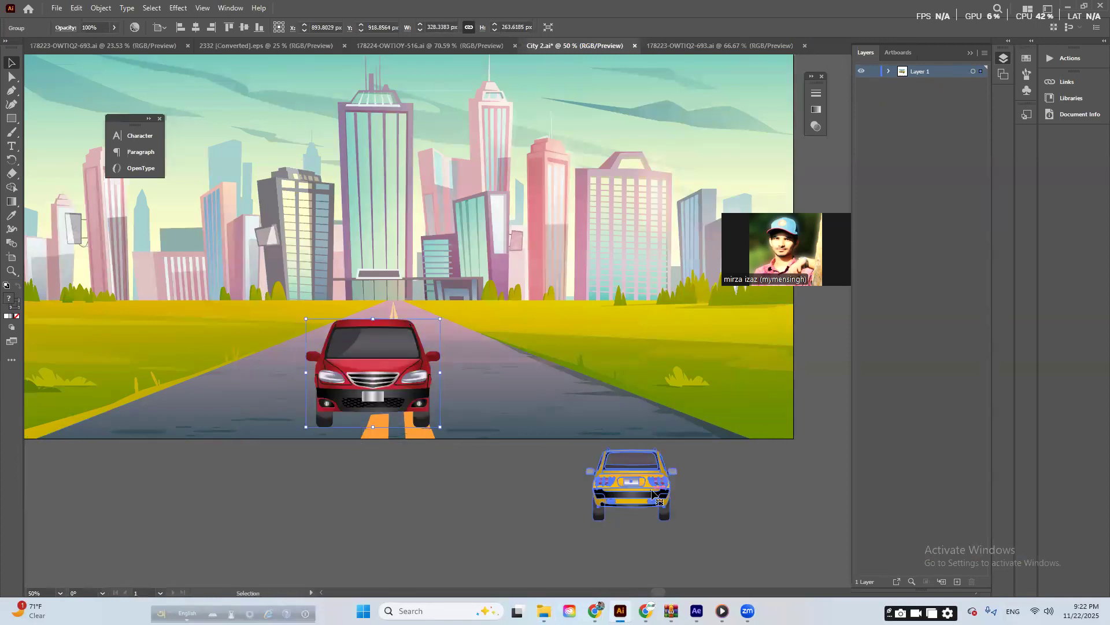
drag(596, 496, 676, 498)
drag(375, 361, 399, 364)
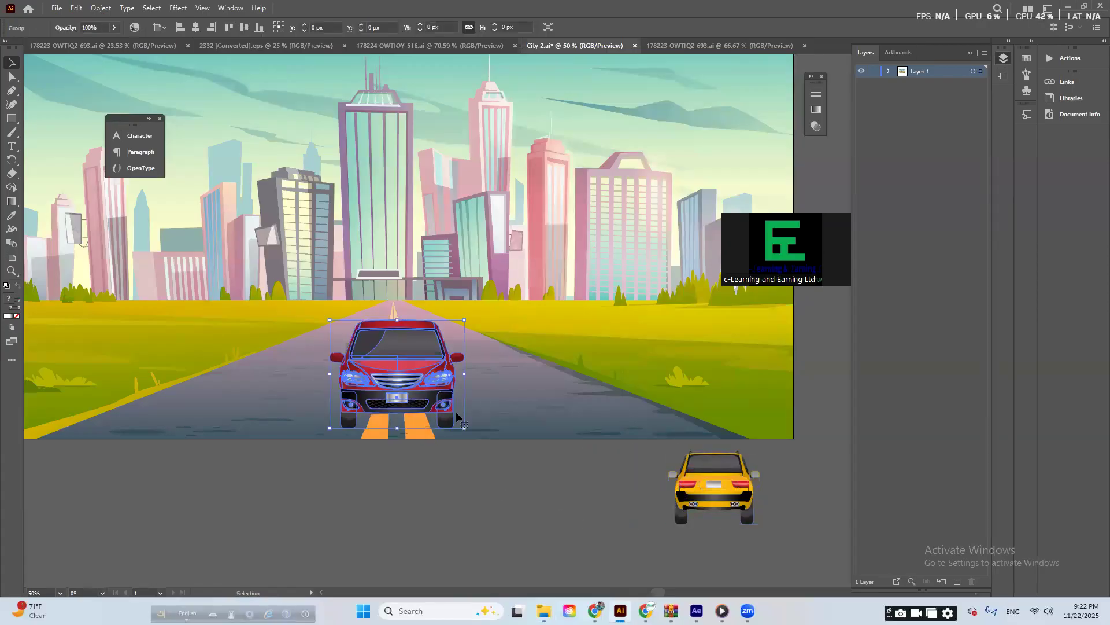
drag(464, 428, 453, 419)
drag(405, 384, 405, 359)
drag(453, 394, 446, 479)
drag(377, 403, 401, 367)
- Delete the yellow car placed below the artboard
click(404, 472)
click(703, 478)
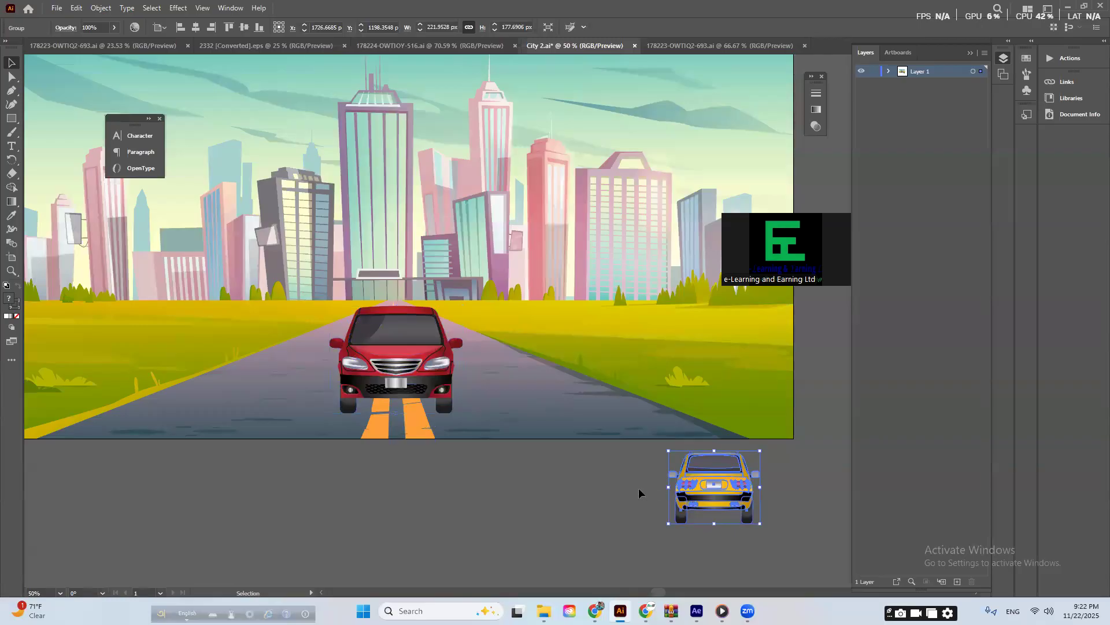
key(Delete)
key(ctrl+minus)
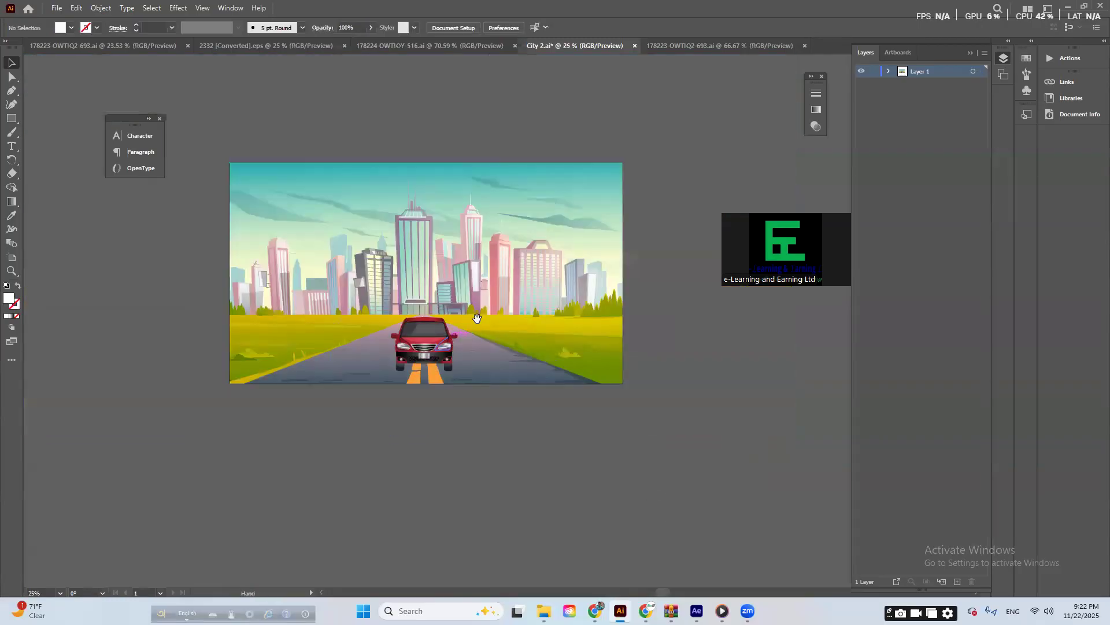
drag(477, 318, 456, 368)
click(401, 393)
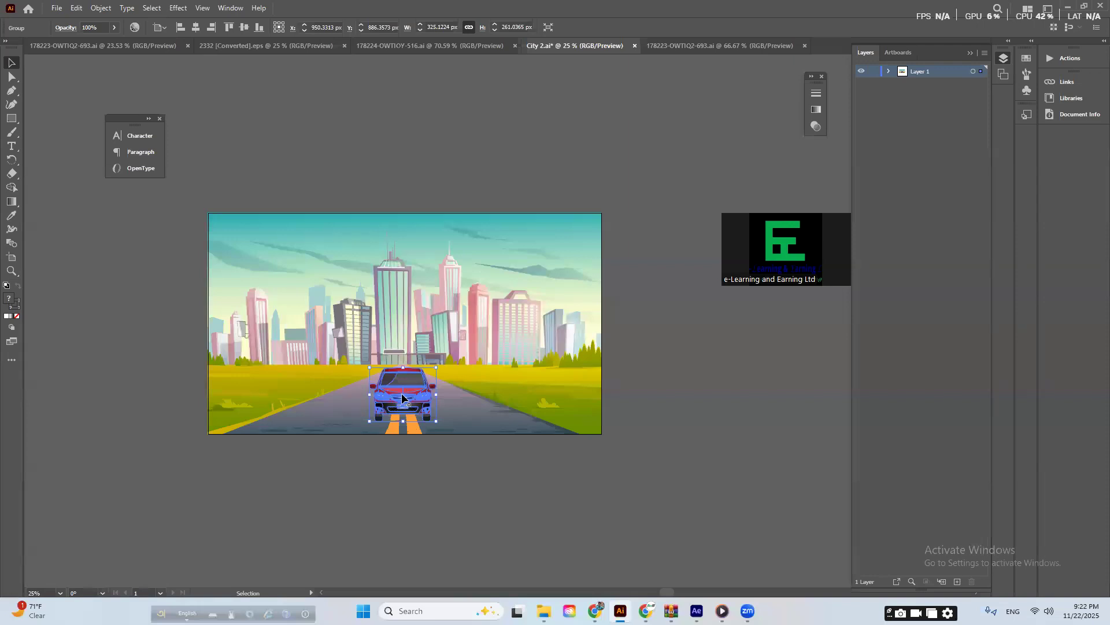
click(638, 428)
scroll(407, 394, up, 1)
drag(400, 398, 443, 389)
click(466, 416)
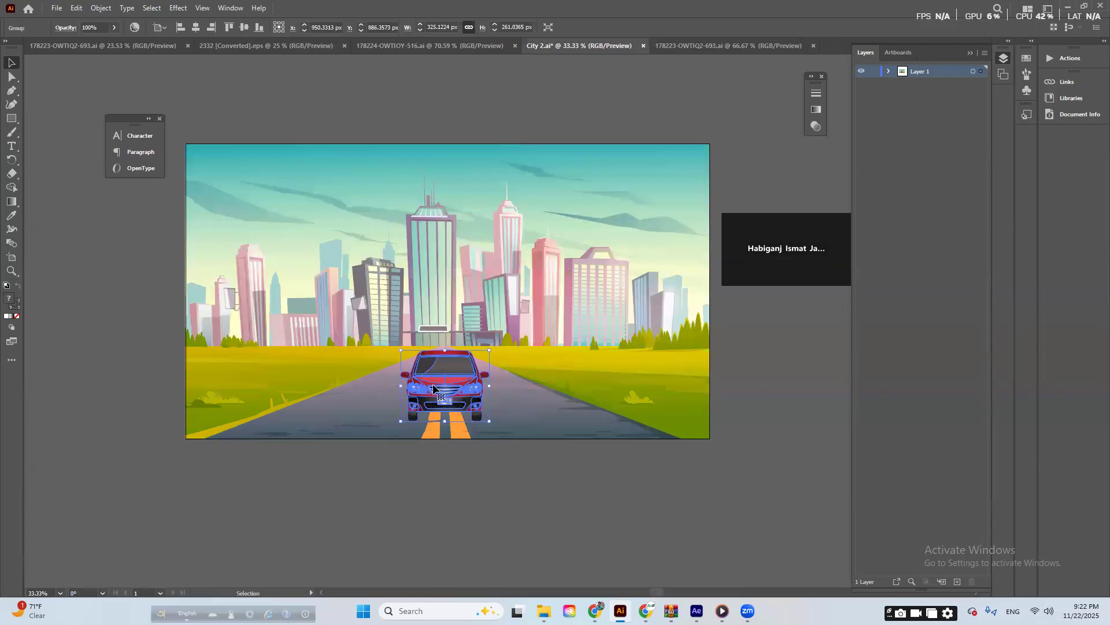
key(a)
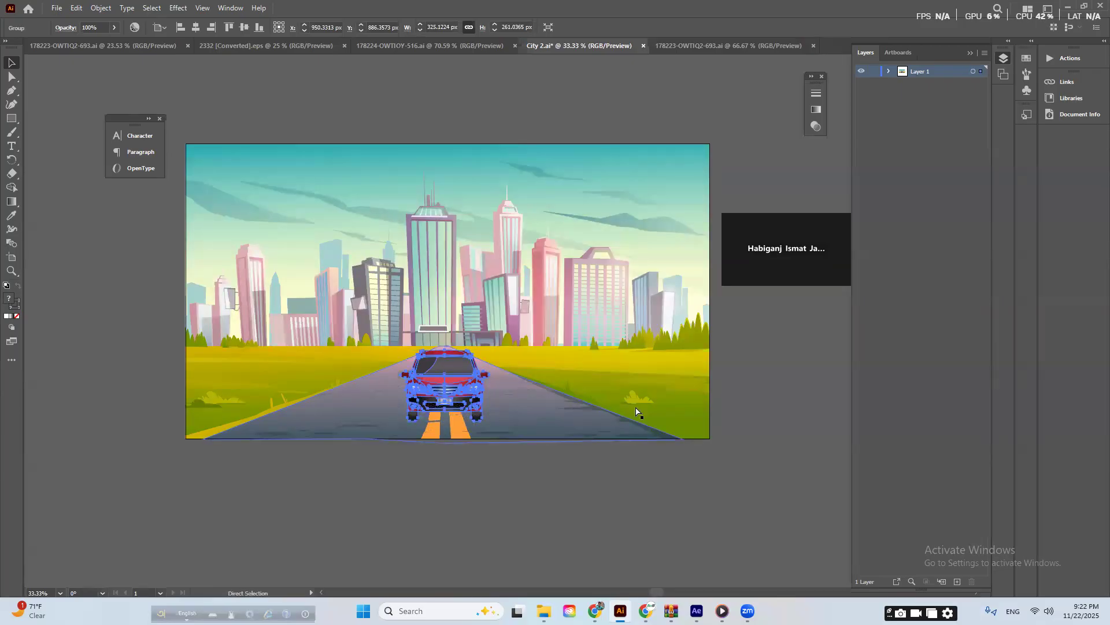
click(746, 388)
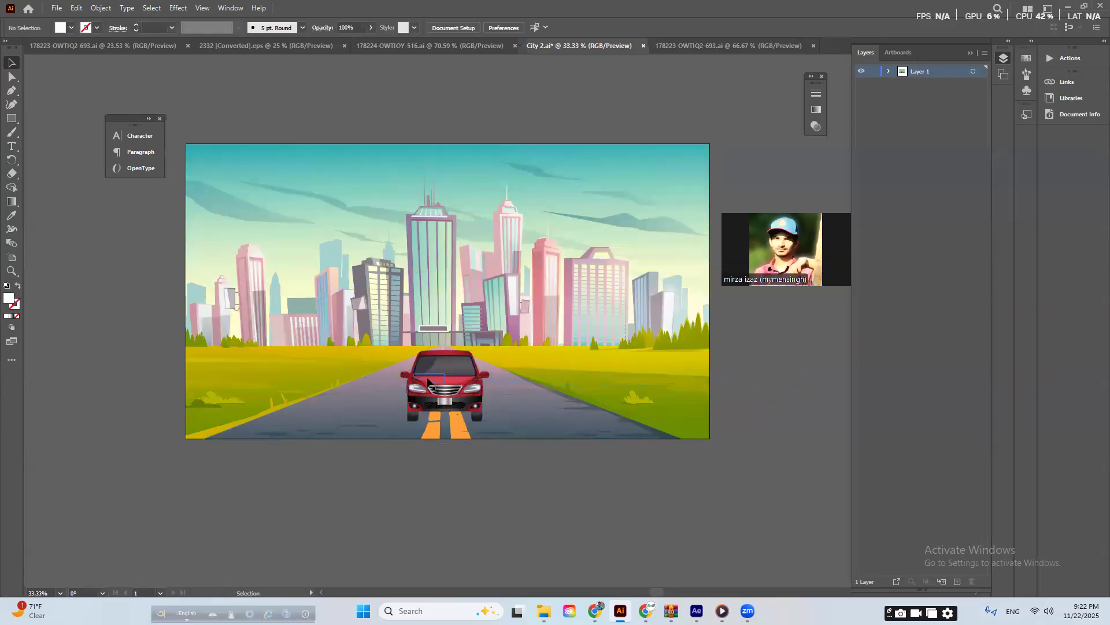
- Cut the red car from Layer 1 and paste it in the same place on a new layer above
click(457, 393)
key(Delete)
click(889, 70)
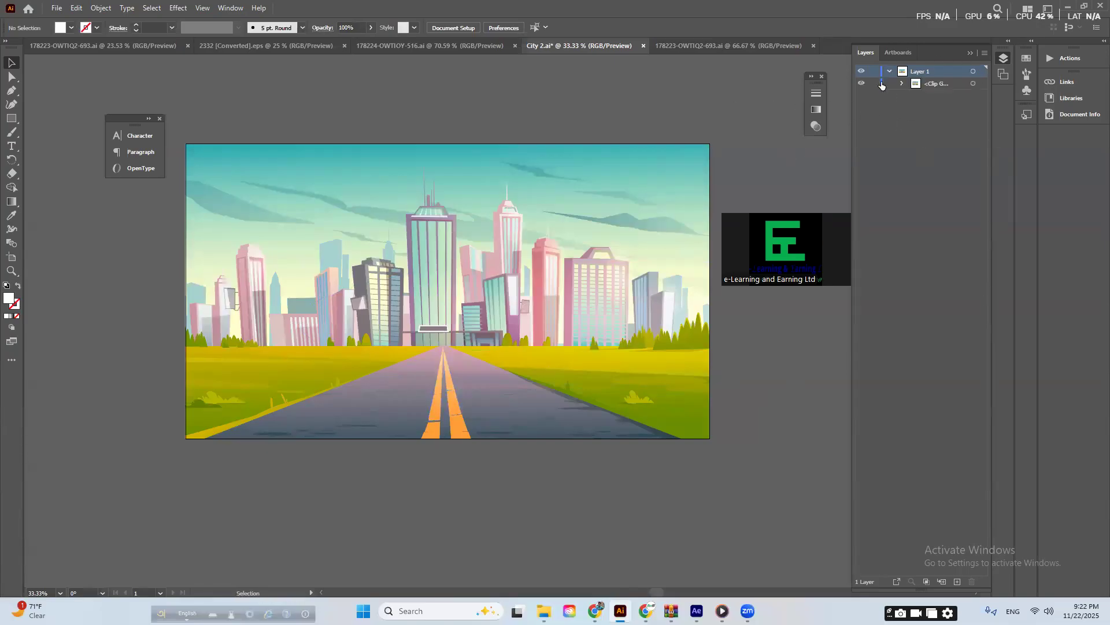
click(888, 71)
click(957, 582)
key(ctrl+v)
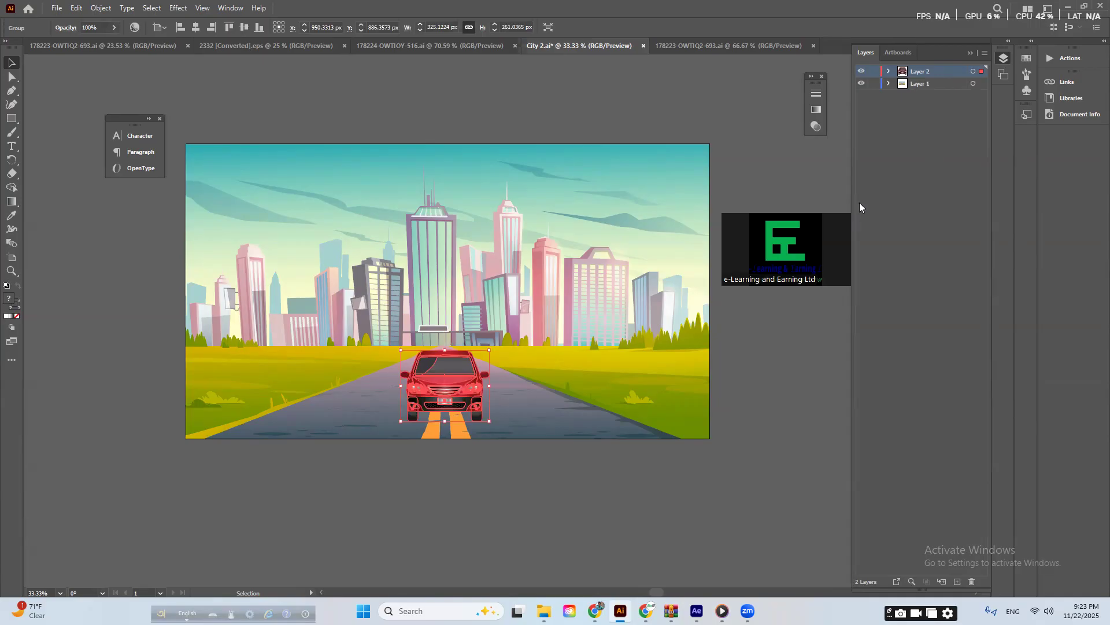
- Rename the red car's layer as "Car" and the cityscape layer as "City"
double_click(947, 71)
text(Car)
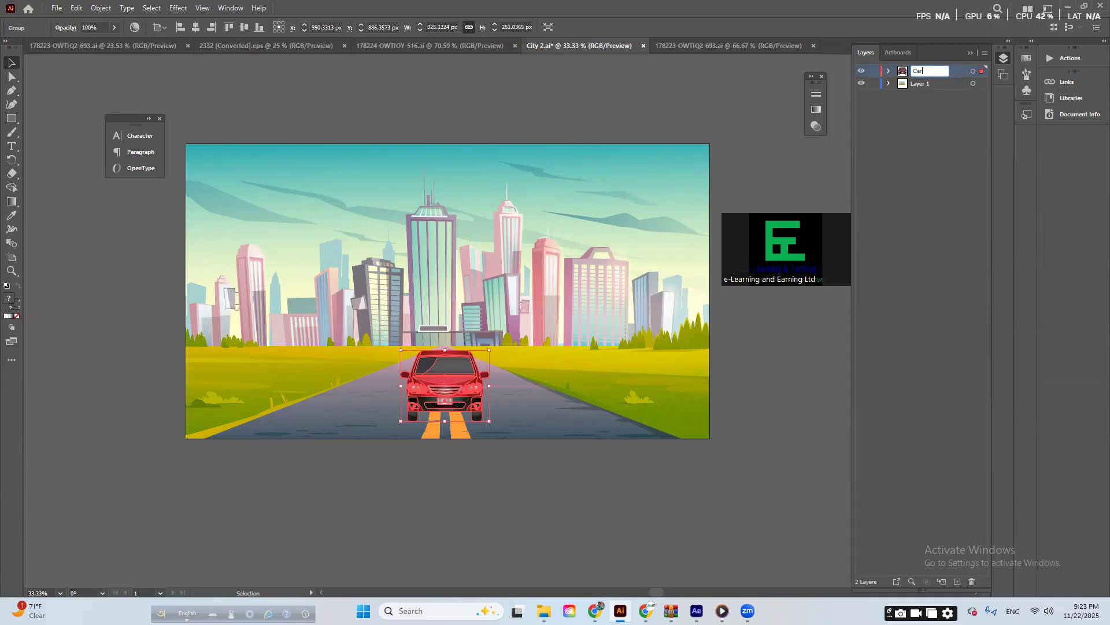
double_click(920, 84)
text(C)
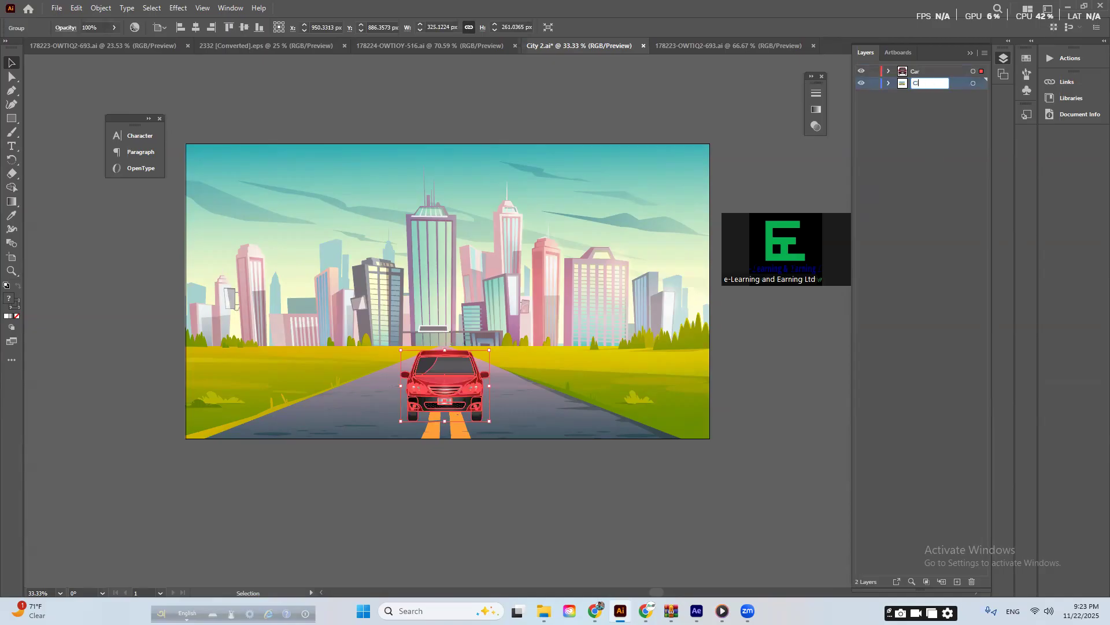
text(ity)
key(Return)
- Leave Illustrator, switch to After Effects and close it with the finished City Animation project
click(1068, 8)
key(Escape)
click(1101, 5)
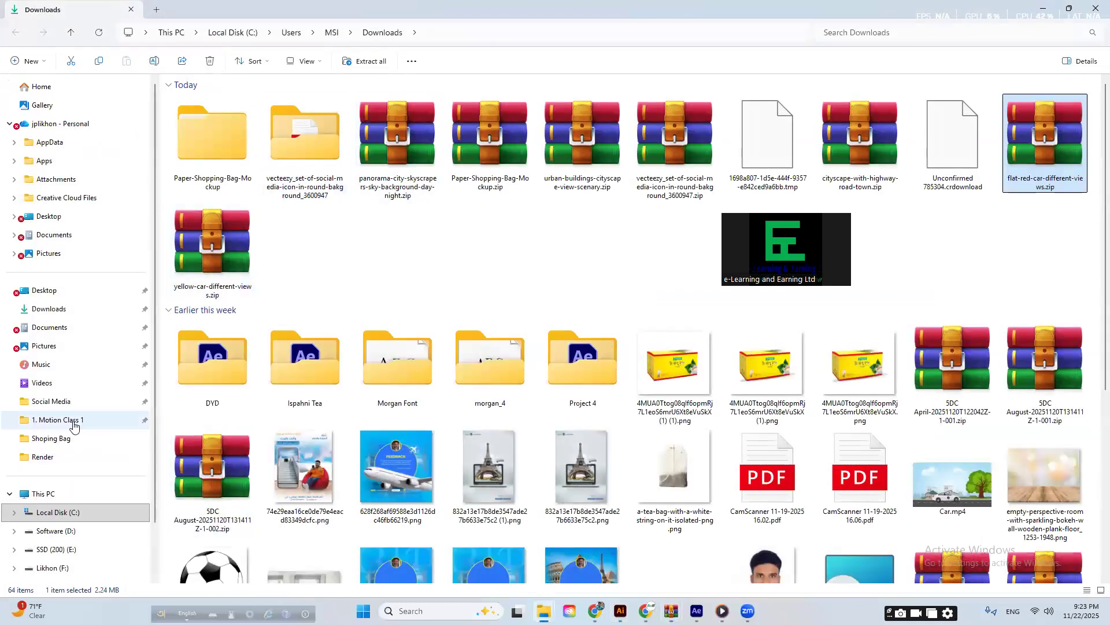
click(696, 611)
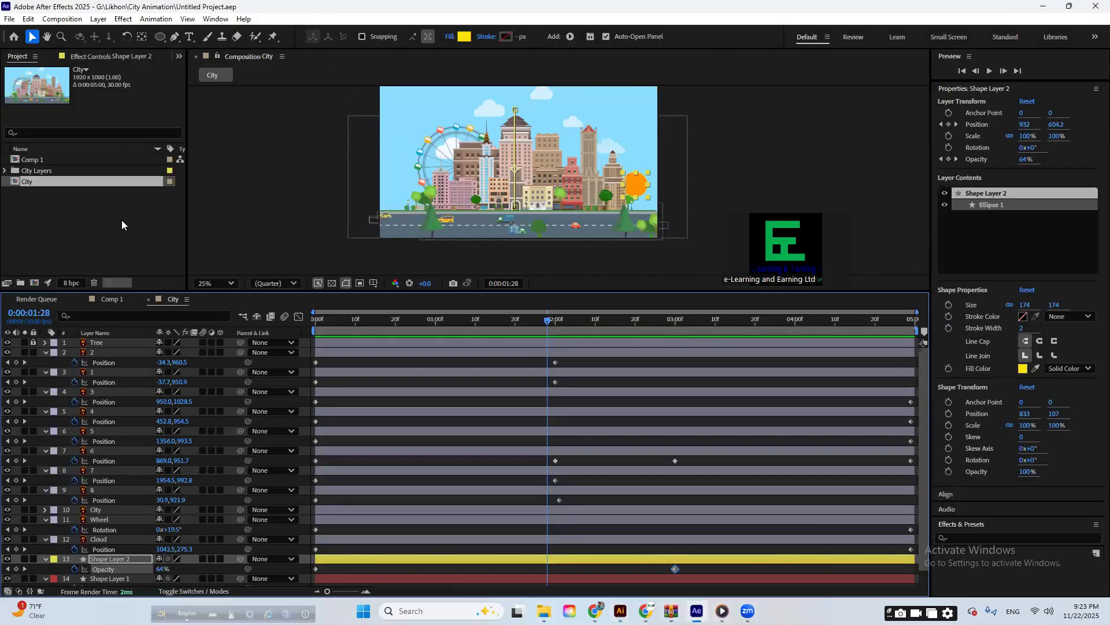
key(ctrl+a)
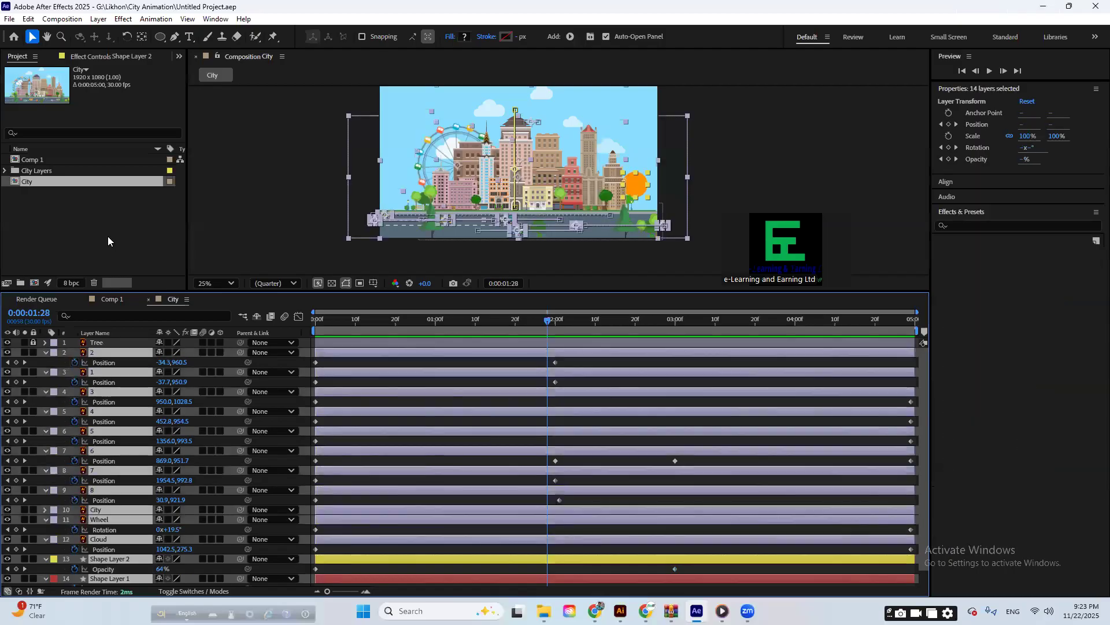
click(107, 236)
click(1093, 2)
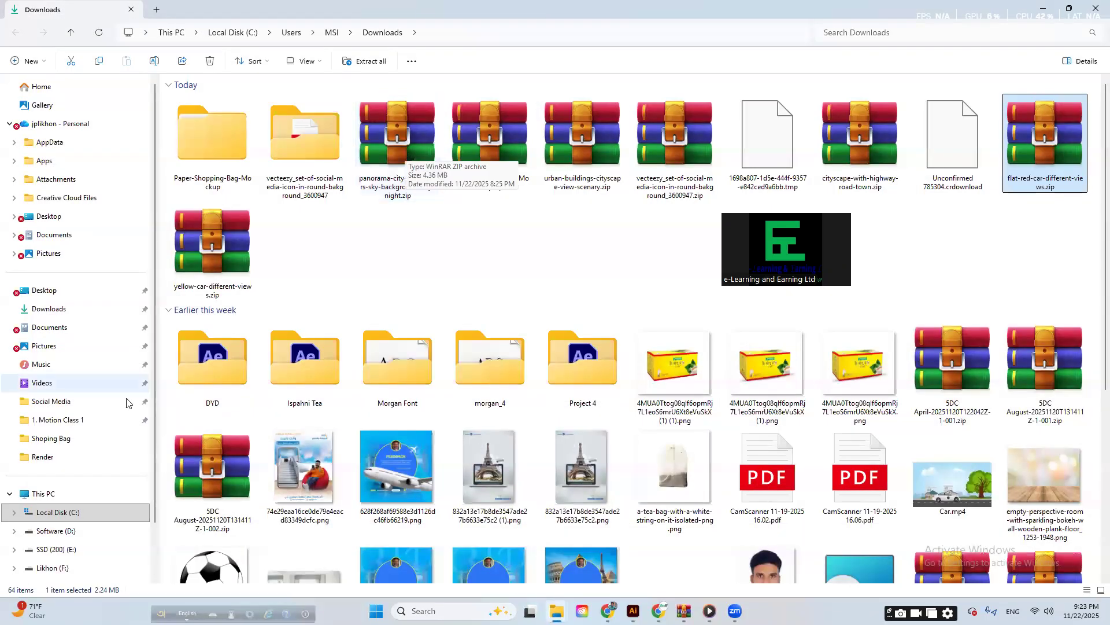
- Open Untitled Project.aep from the City Animation folder on drive G in After Effects and dismiss the AEJuice Pack Manager message
click(72, 421)
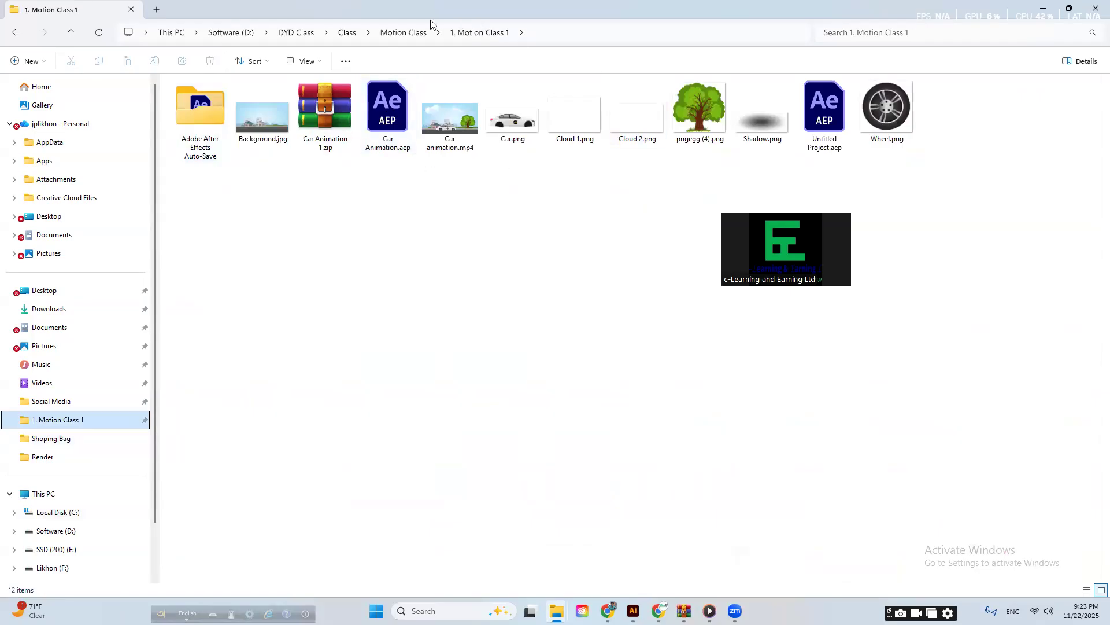
scroll(95, 551, down, 1)
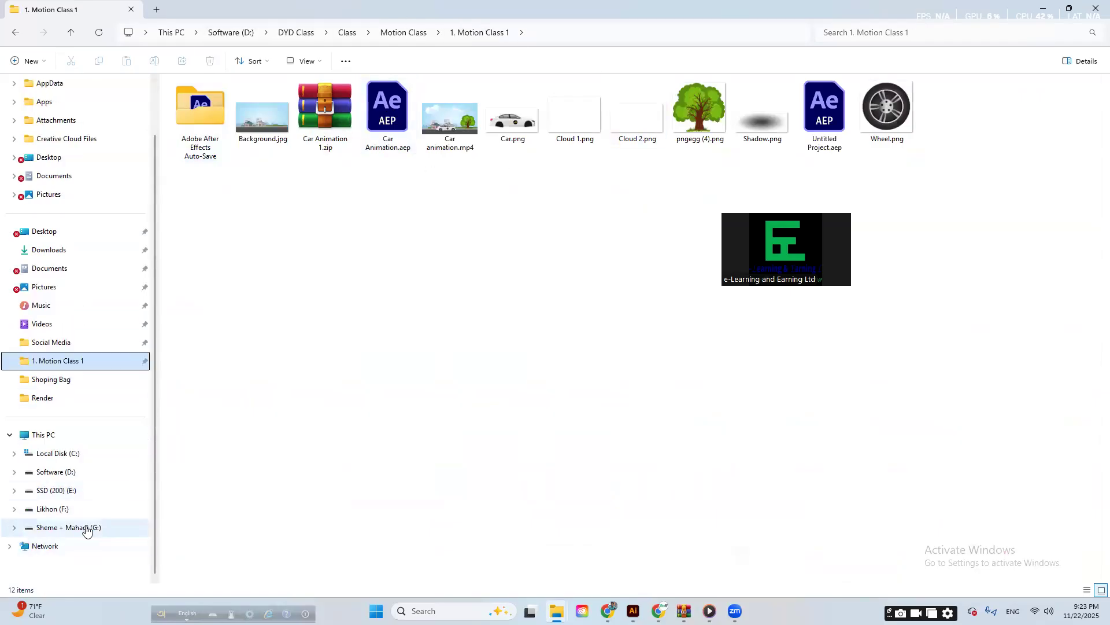
click(77, 379)
click(85, 528)
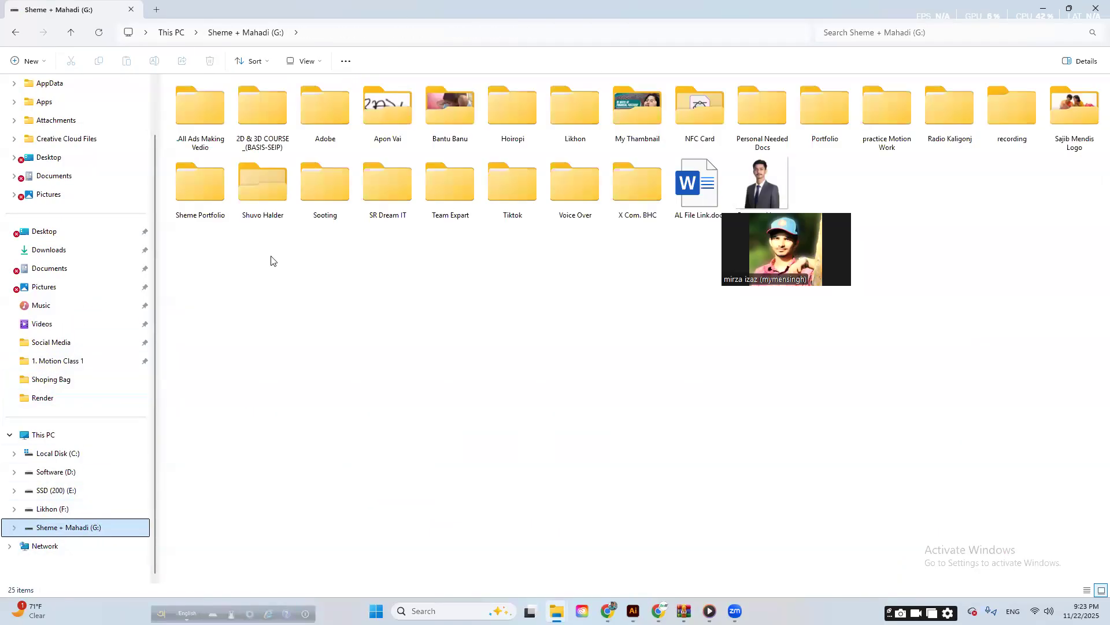
double_click(576, 104)
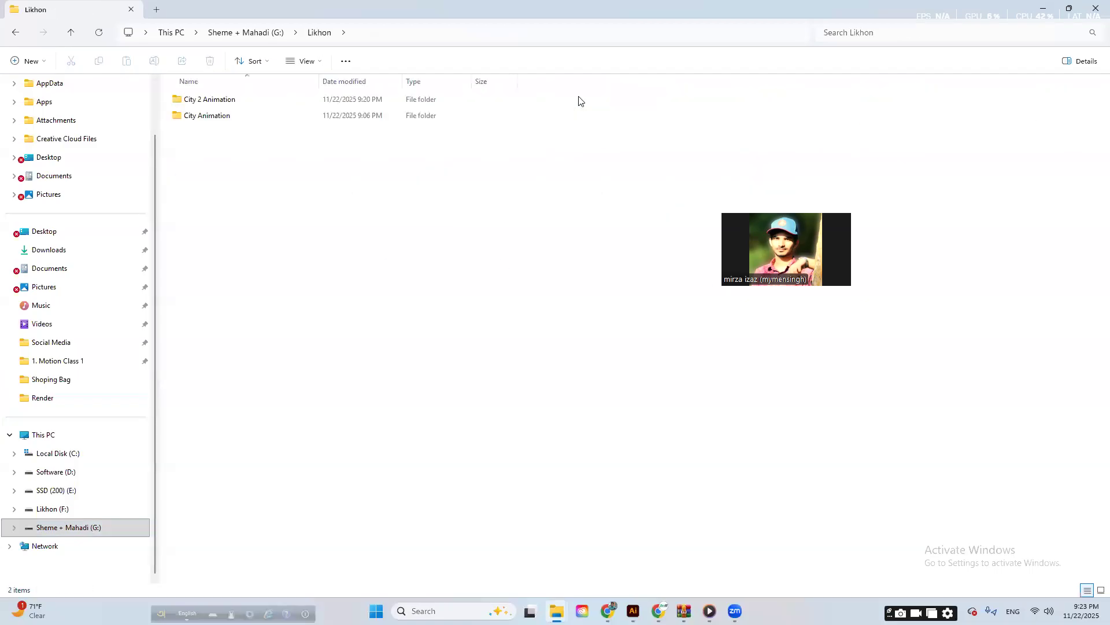
click(249, 102)
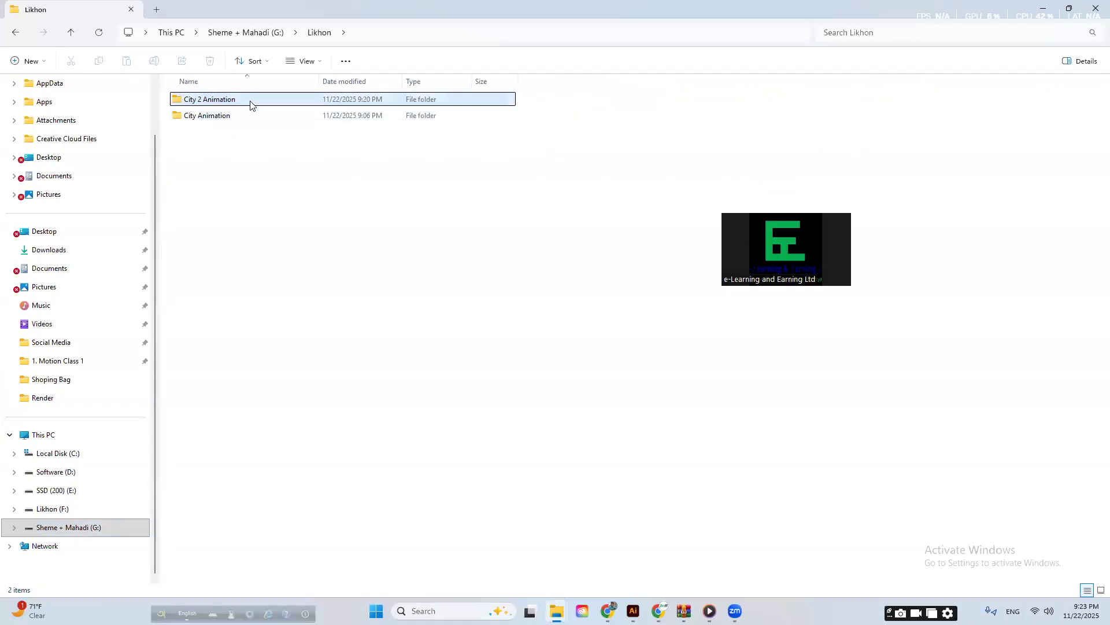
double_click(249, 116)
click(251, 120)
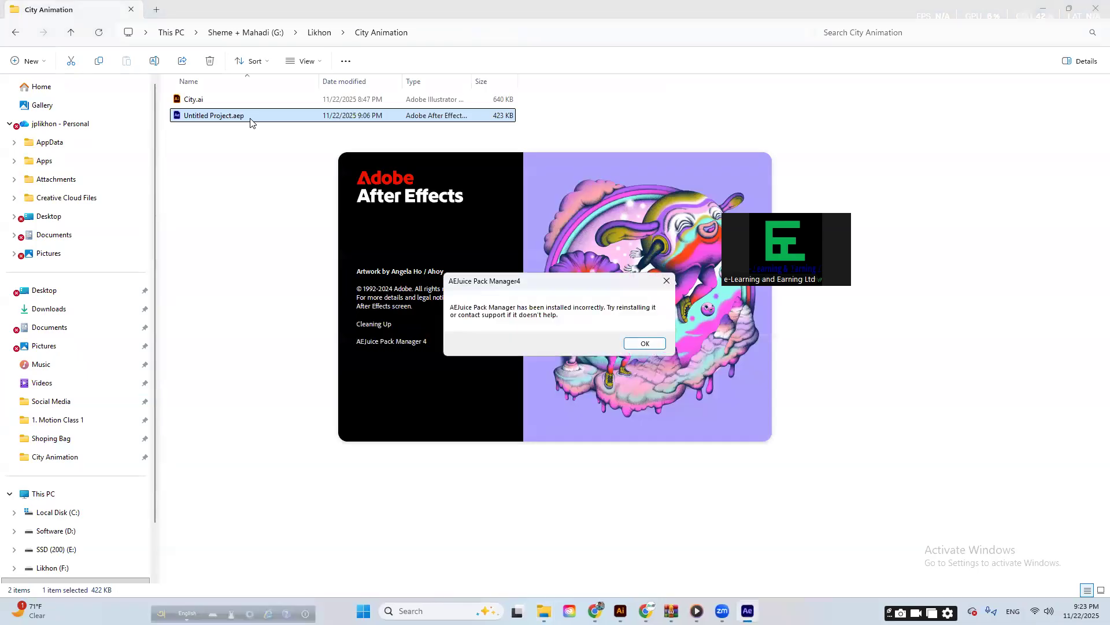
click(666, 280)
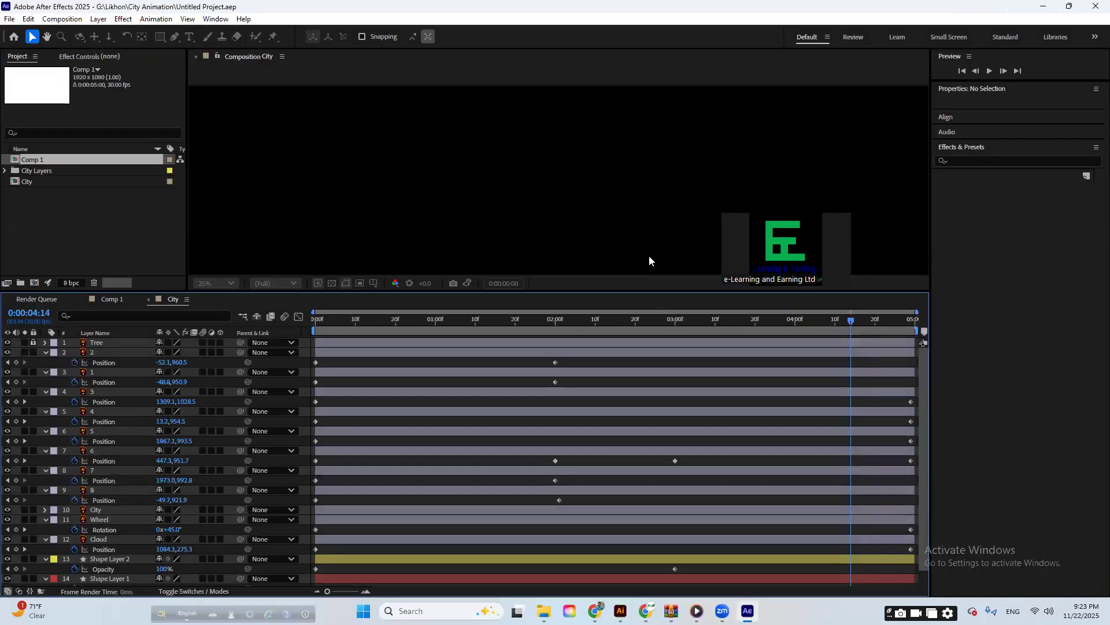
click(136, 231)
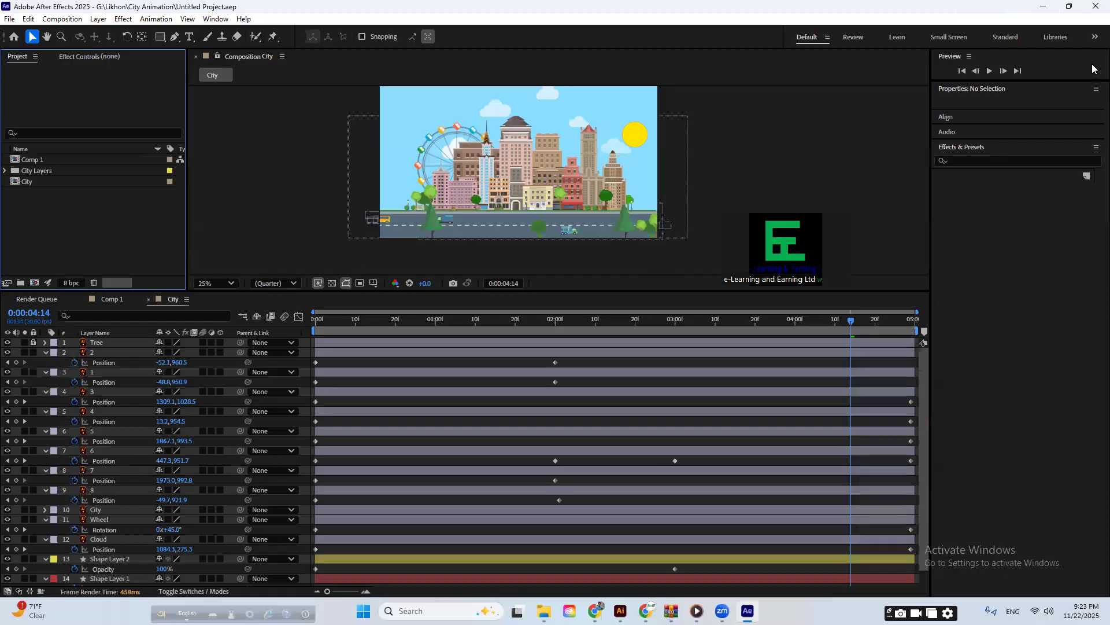
- Import City 2.ai from the City 2 Animation folder as a Composition with Layer Size footage dimensions
click(1044, 7)
click(15, 32)
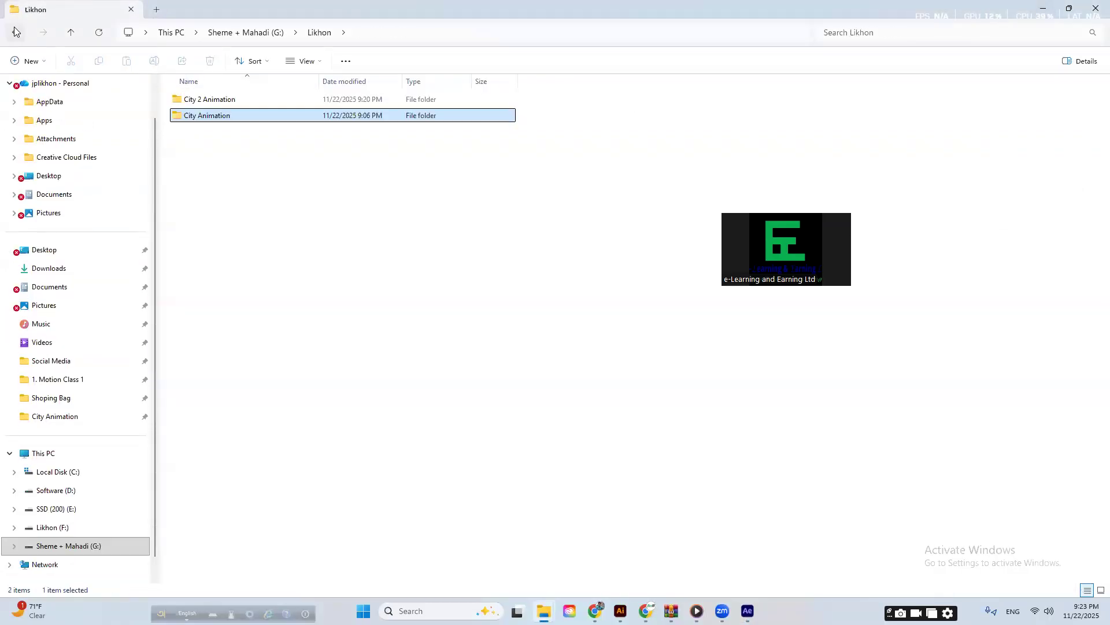
double_click(229, 100)
click(223, 101)
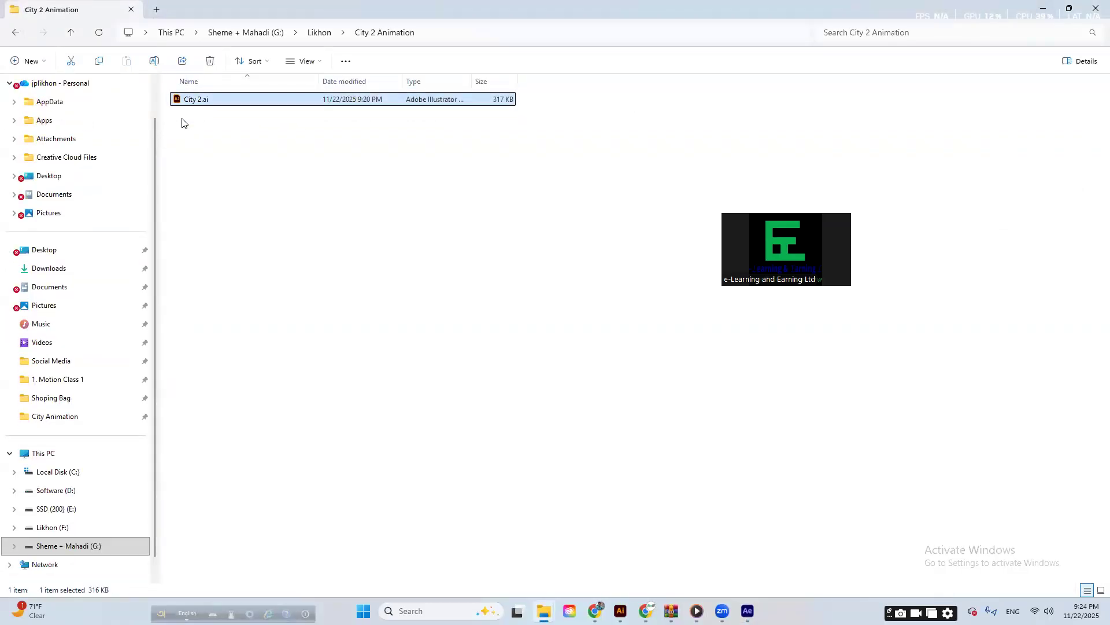
drag(182, 104, 108, 244)
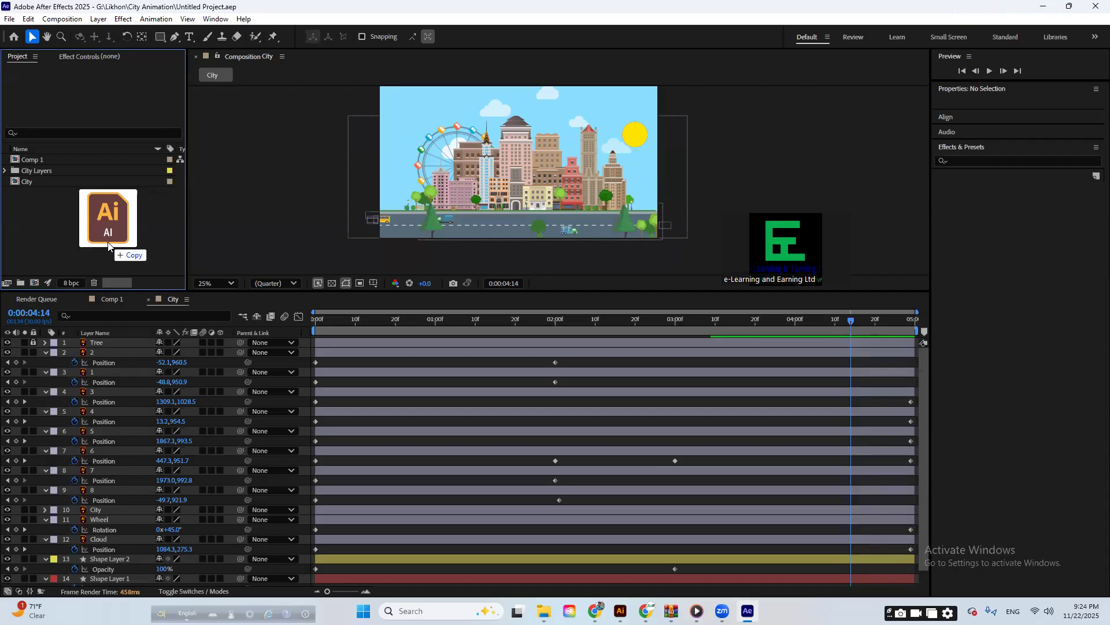
drag(108, 243, 108, 243)
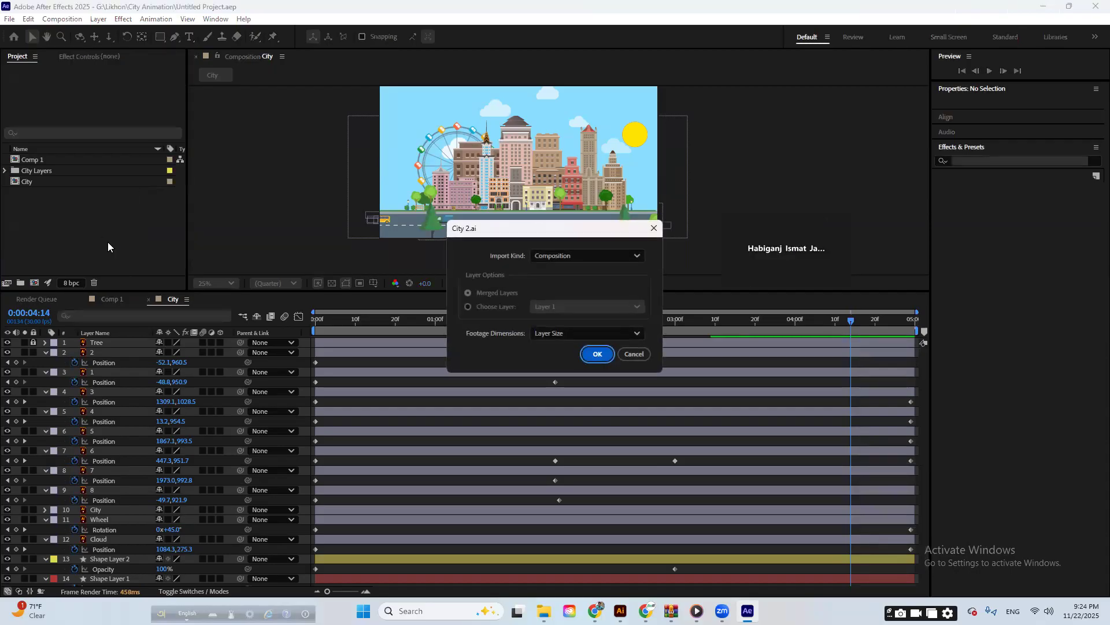
click(577, 257)
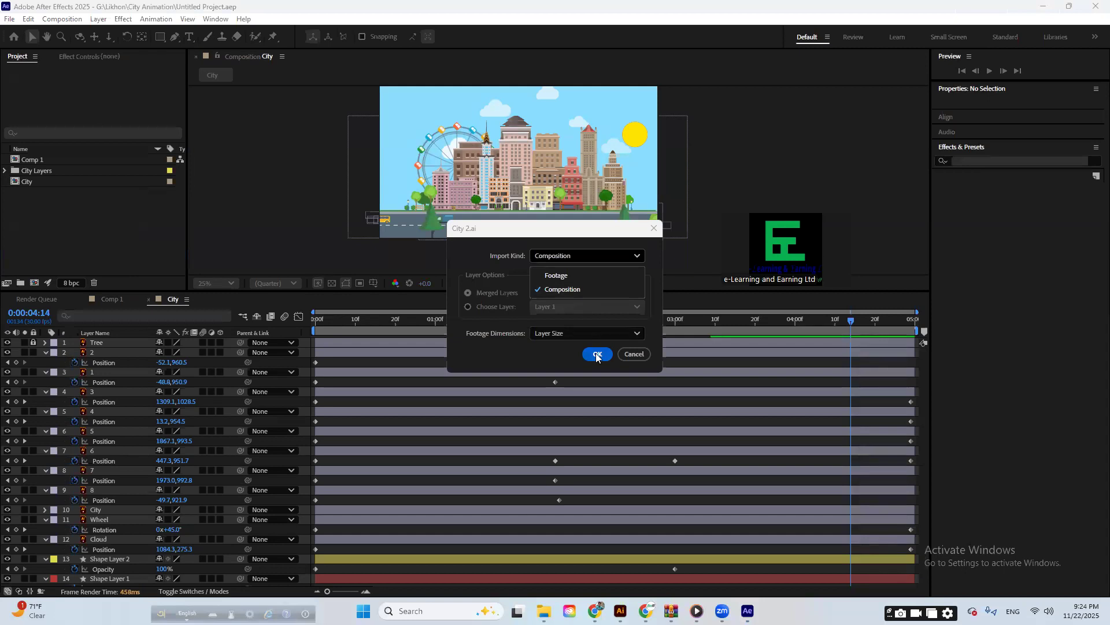
click(567, 289)
click(597, 354)
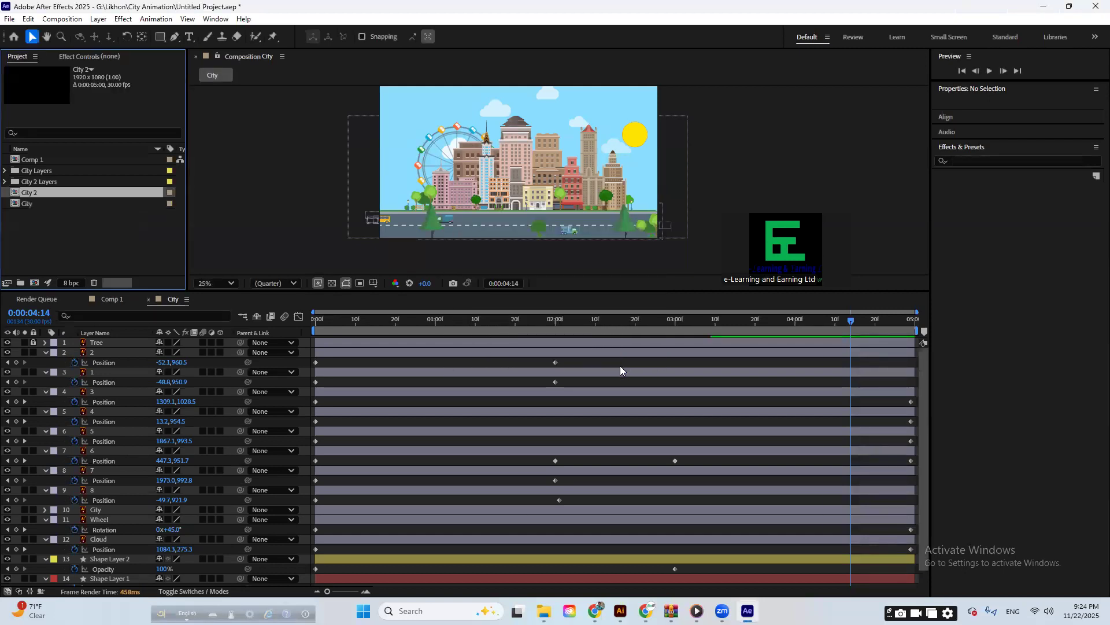
- Open the imported City 2 composition and check the content of Layer 1 at 0:00:01:10
double_click(58, 191)
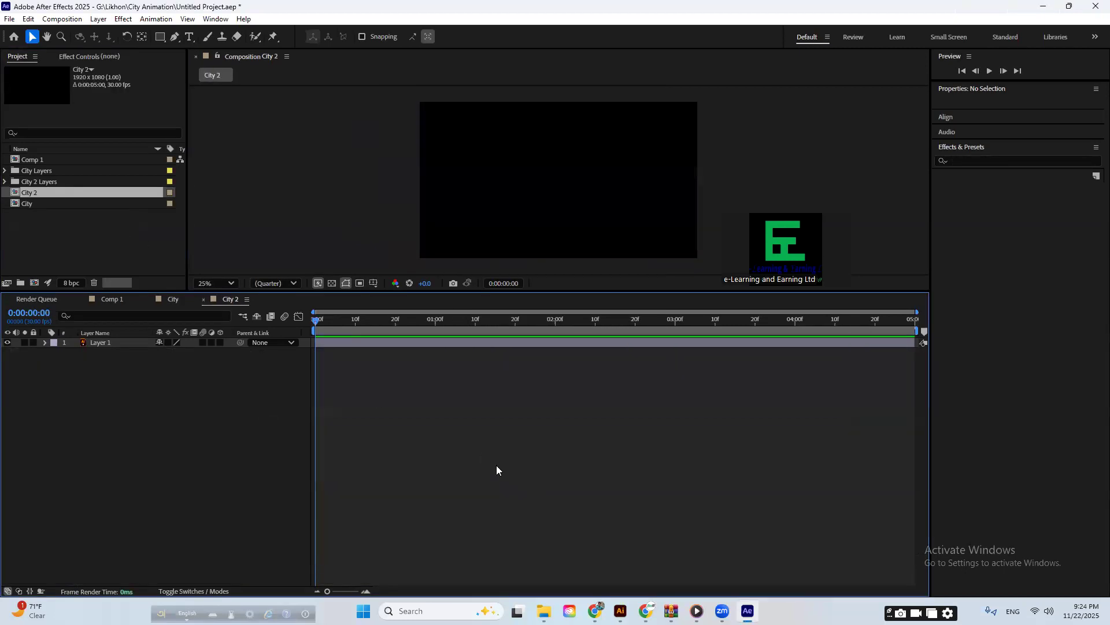
click(332, 343)
click(476, 320)
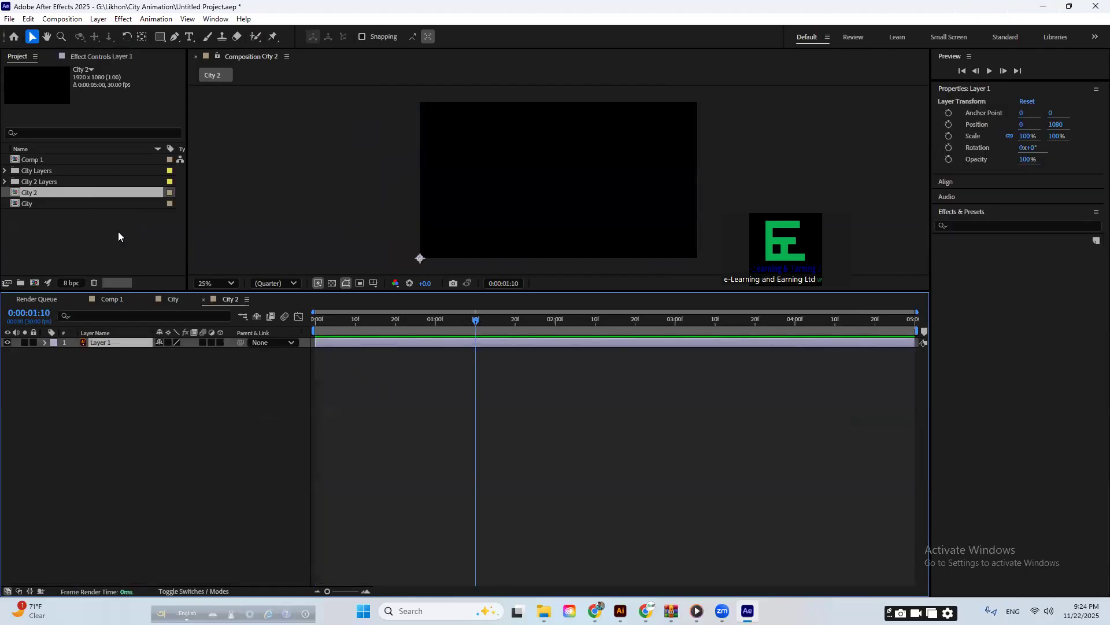
click(32, 202)
click(43, 195)
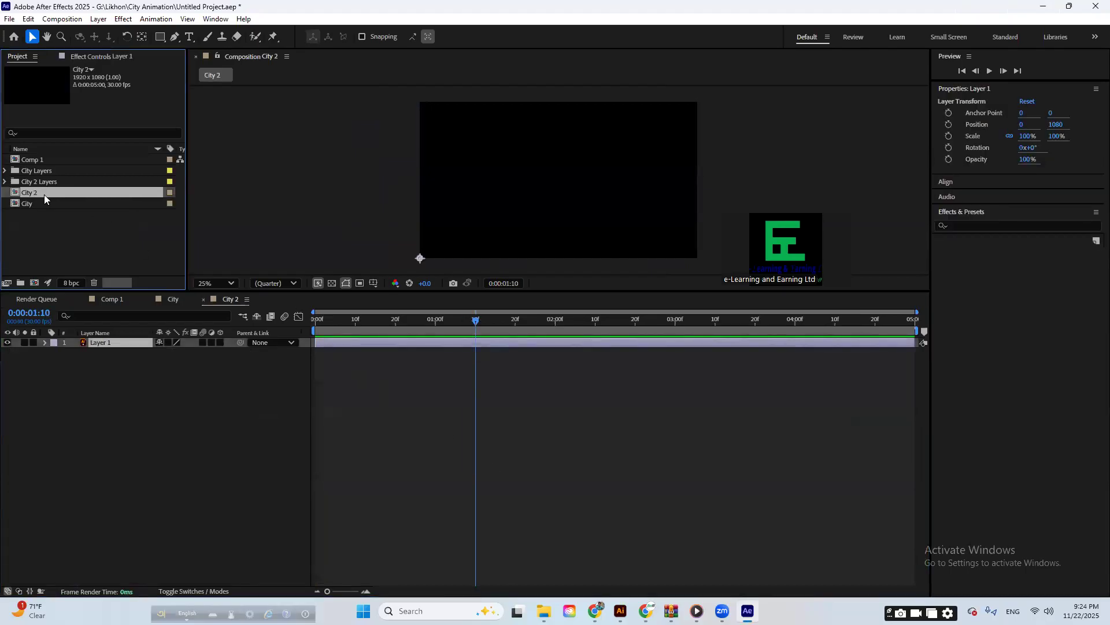
- Delete Layer 1, the City 2 composition and the City 2 Layers folder from the project
click(359, 342)
key(Delete)
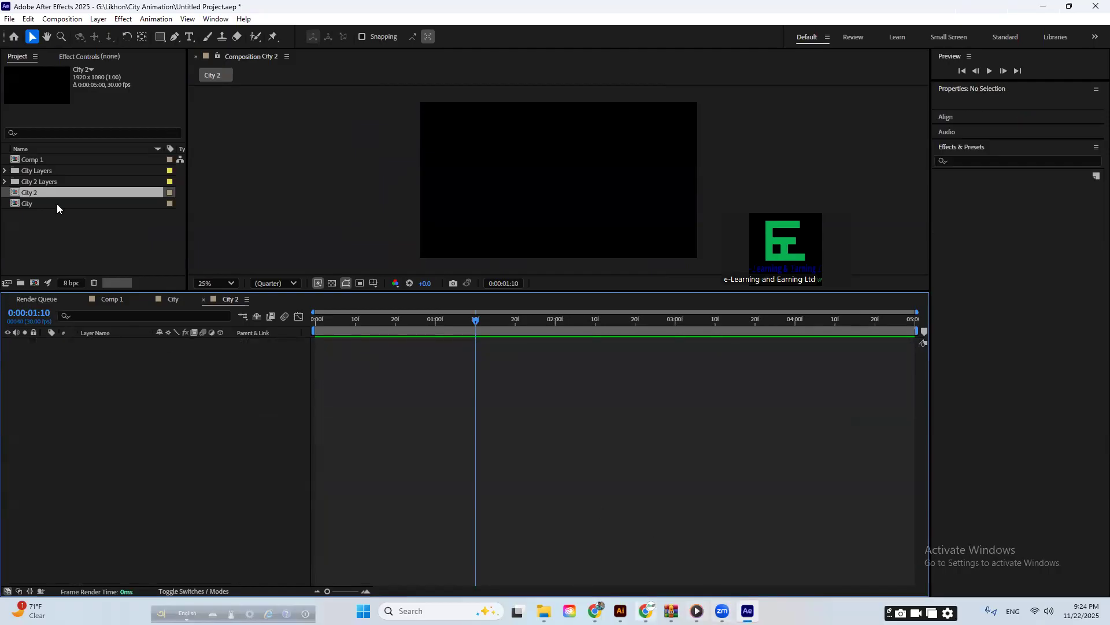
click(40, 195)
key(Delete)
click(55, 181)
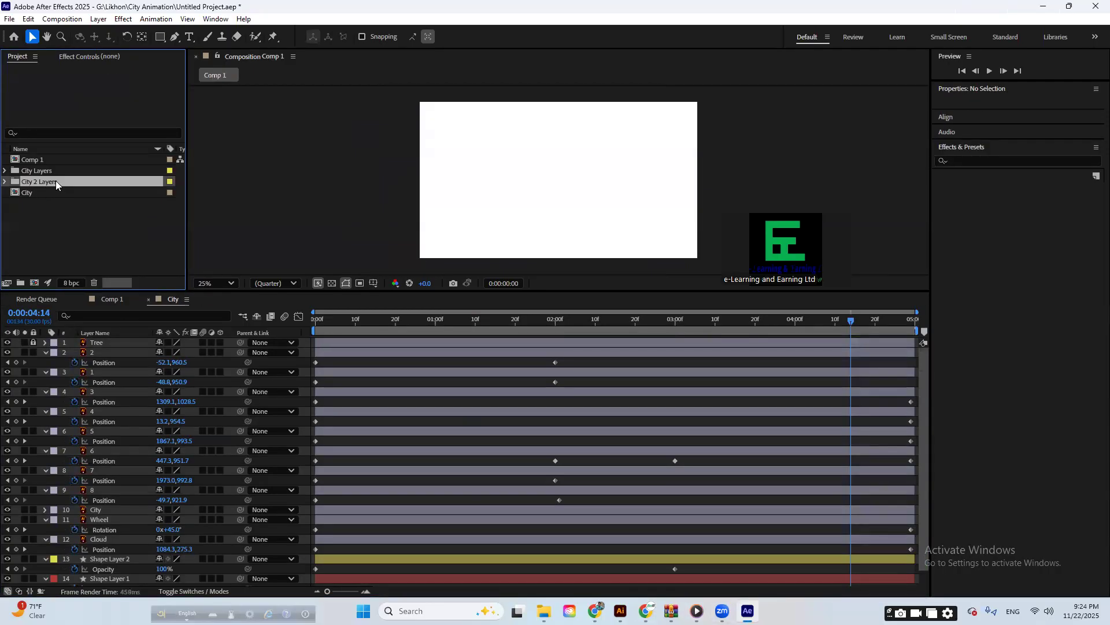
key(Delete)
click(615, 349)
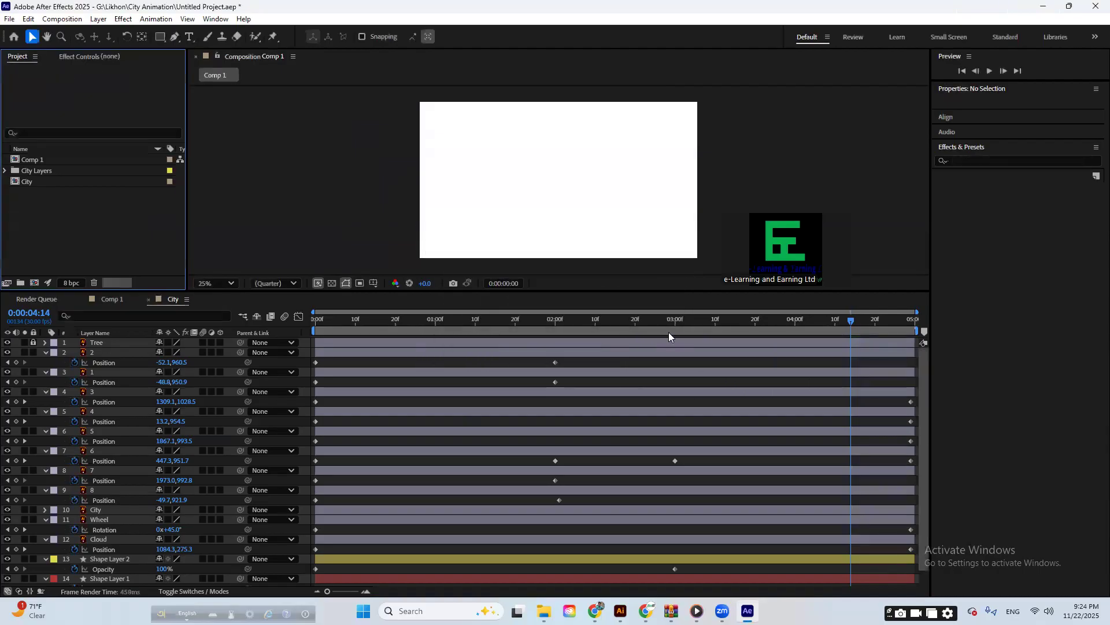
- Switch to Illustrator and save City 2.ai with its separate Car and City layers
click(620, 611)
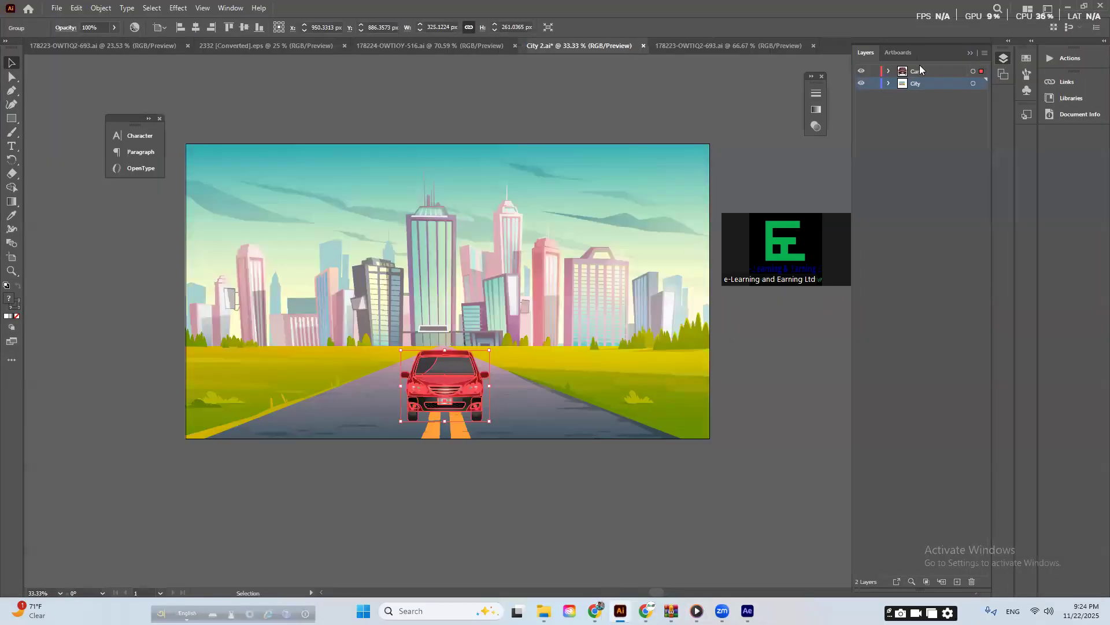
click(925, 71)
click(565, 92)
key(a)
key(ctrl+s)
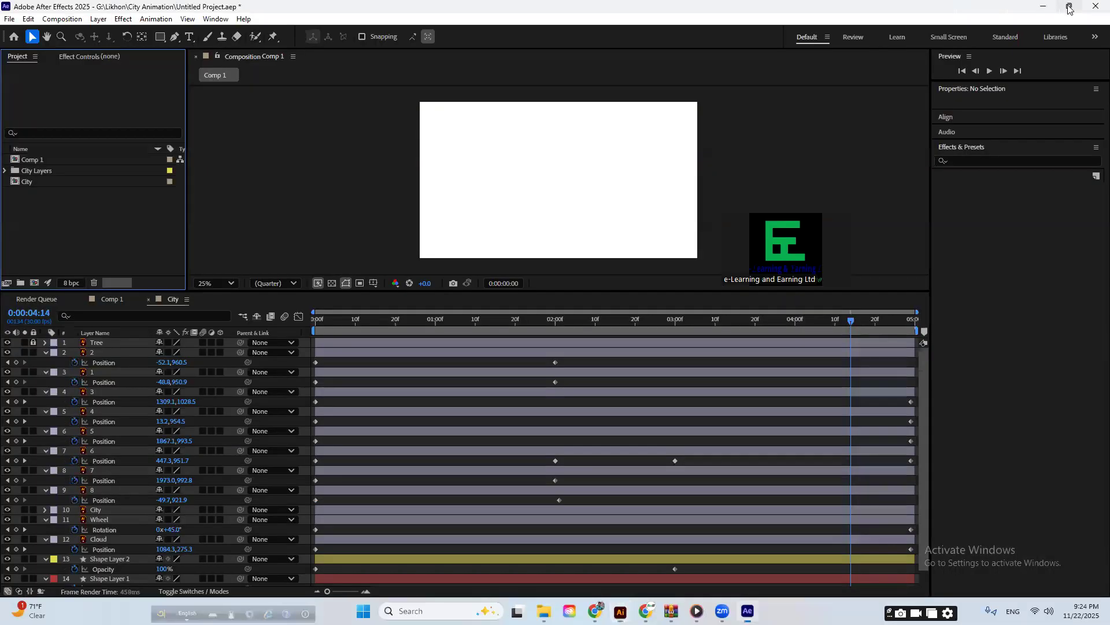
- Import the saved City 2.ai into After Effects as a Composition with Layer Size footage dimensions, and open the City 2 composition
click(1069, 5)
click(1043, 6)
drag(218, 104, 130, 240)
click(597, 353)
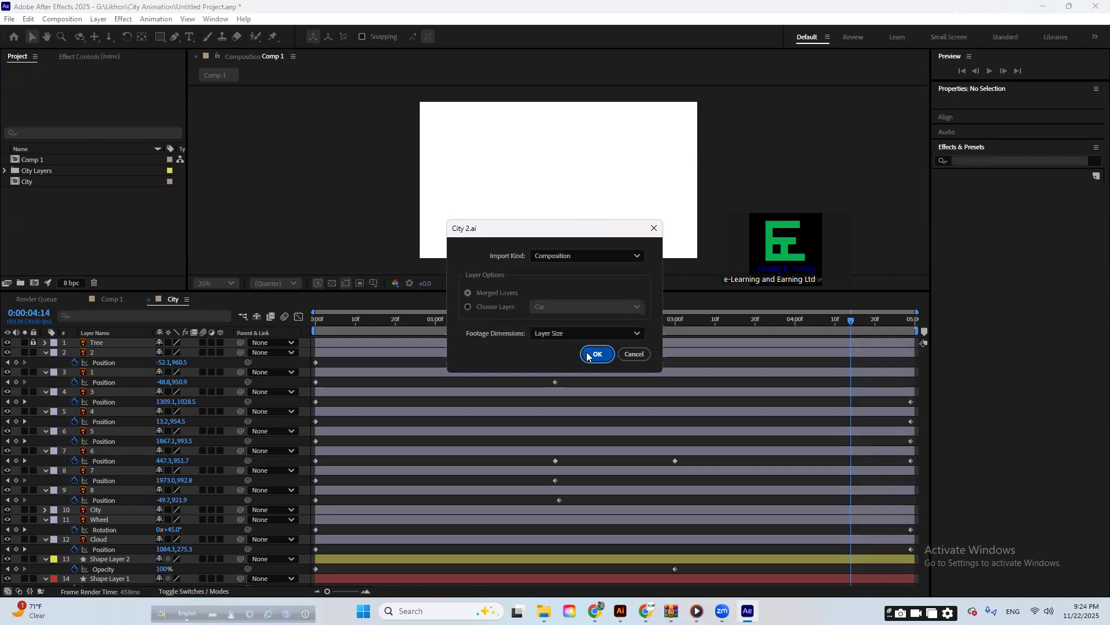
double_click(83, 192)
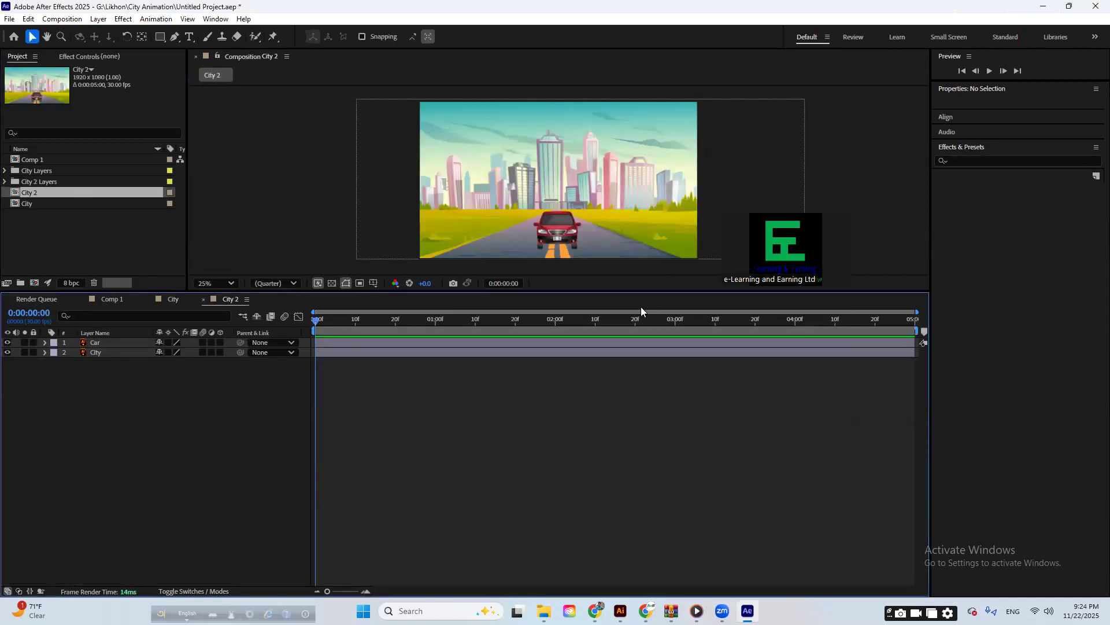
- Enlarge the composition preview area and set the preview resolution of City 2 to Full
drag(627, 289, 629, 345)
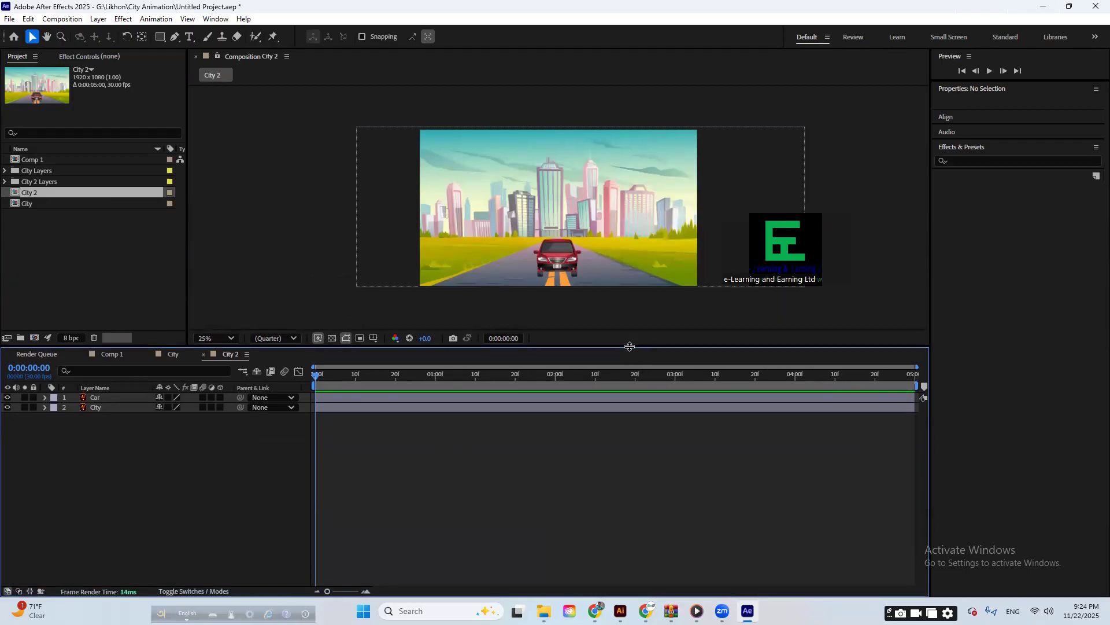
scroll(562, 265, up, 2)
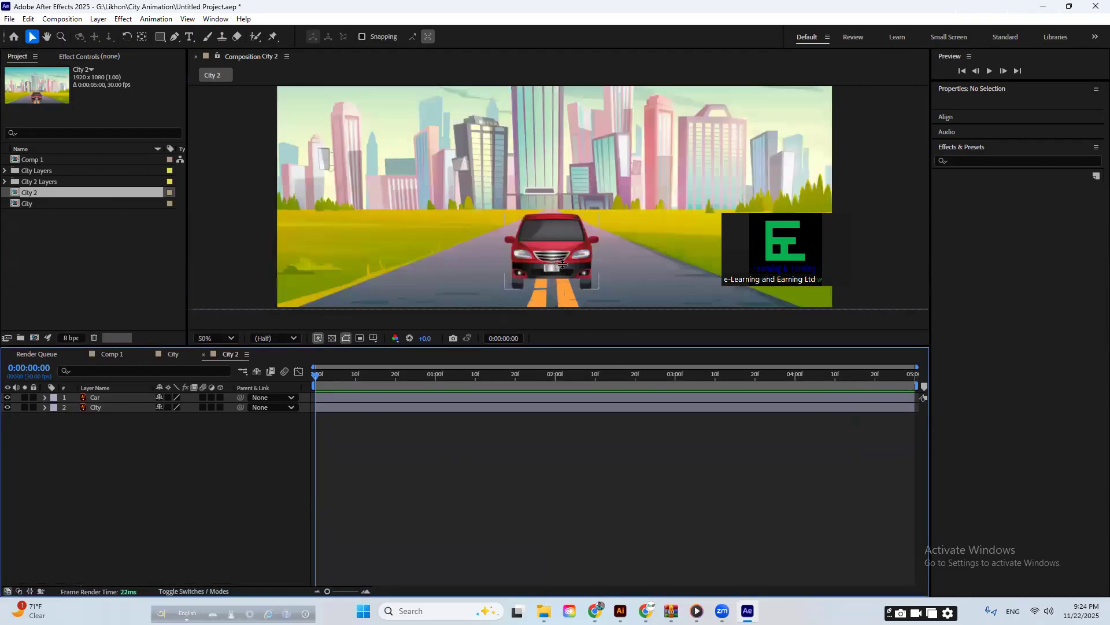
click(270, 338)
click(271, 375)
click(279, 338)
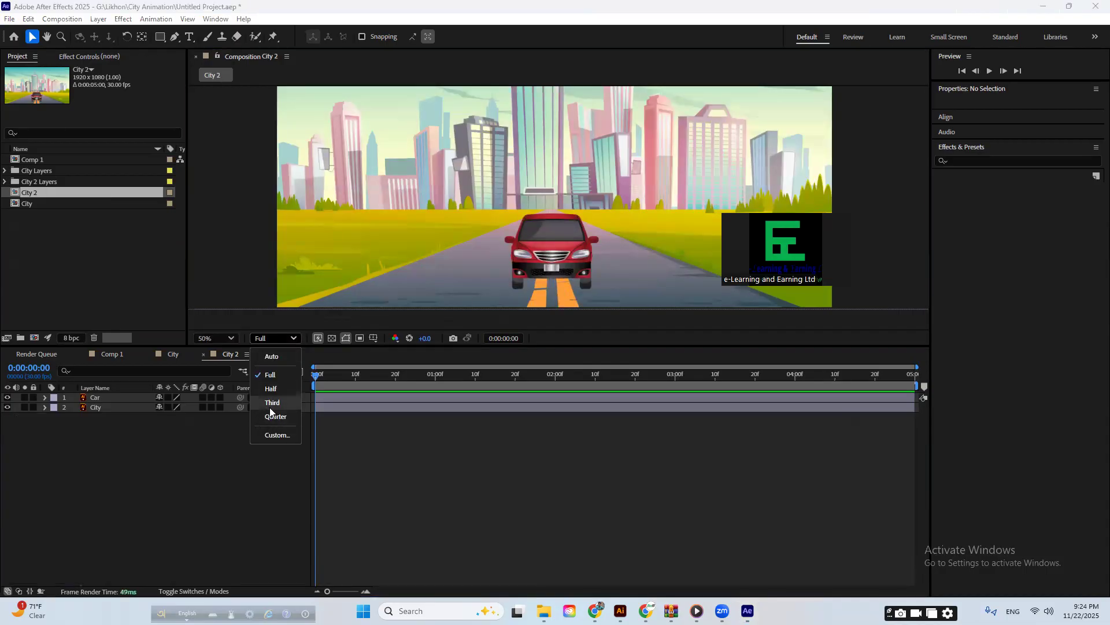
click(288, 377)
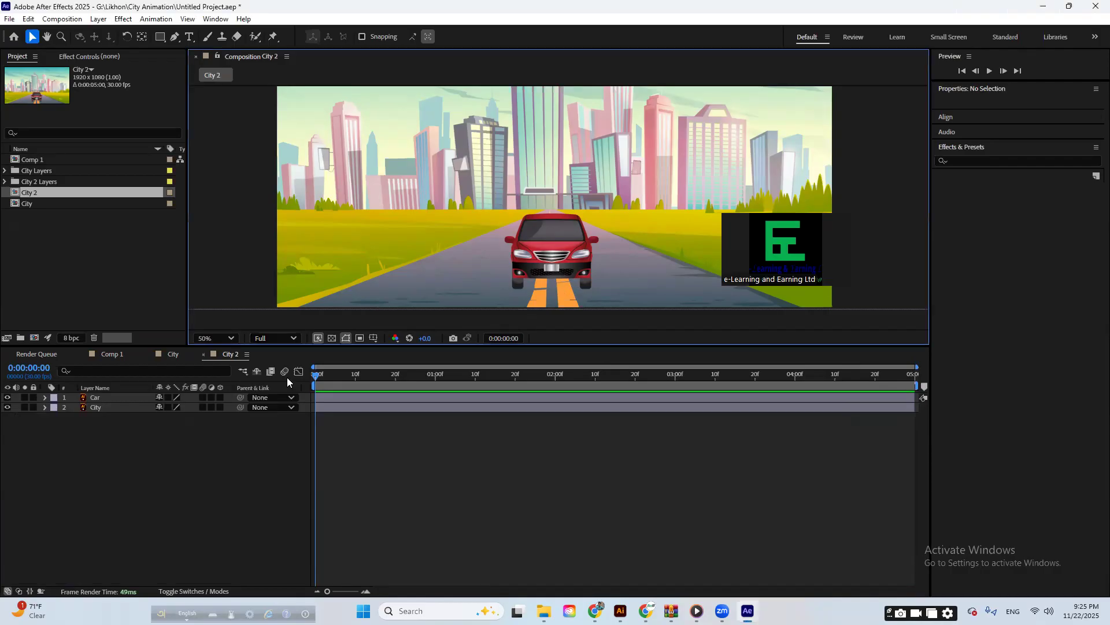
- Turn on continuous rasterization for the Car and City layers so the car's vector details render sharply
scroll(557, 248, up, 2)
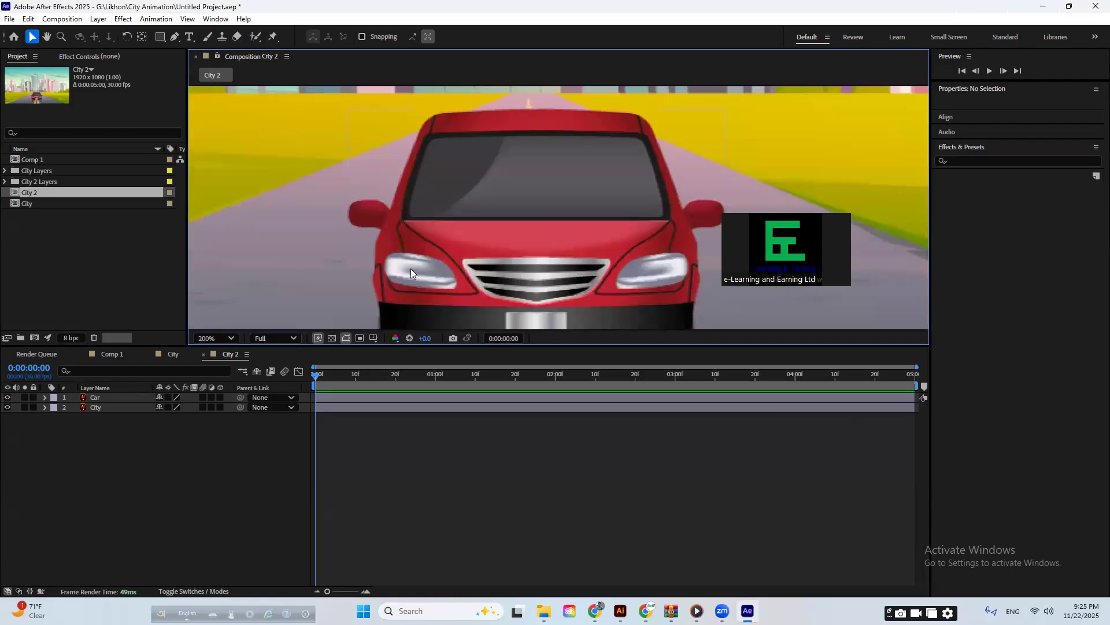
scroll(410, 268, up, 1)
scroll(450, 231, down, 2)
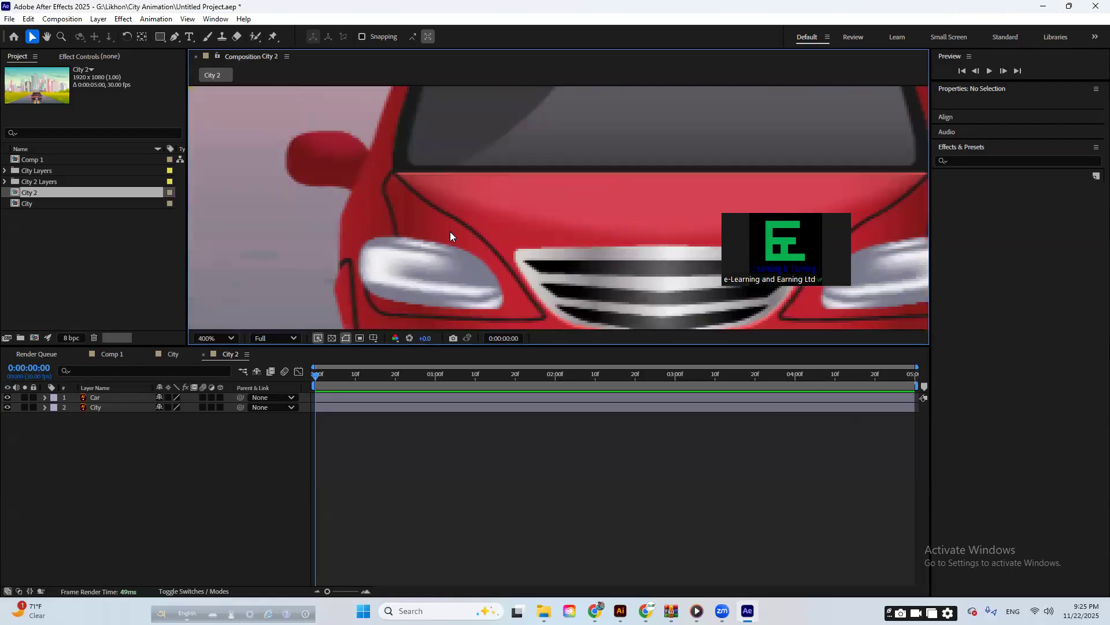
key(v)
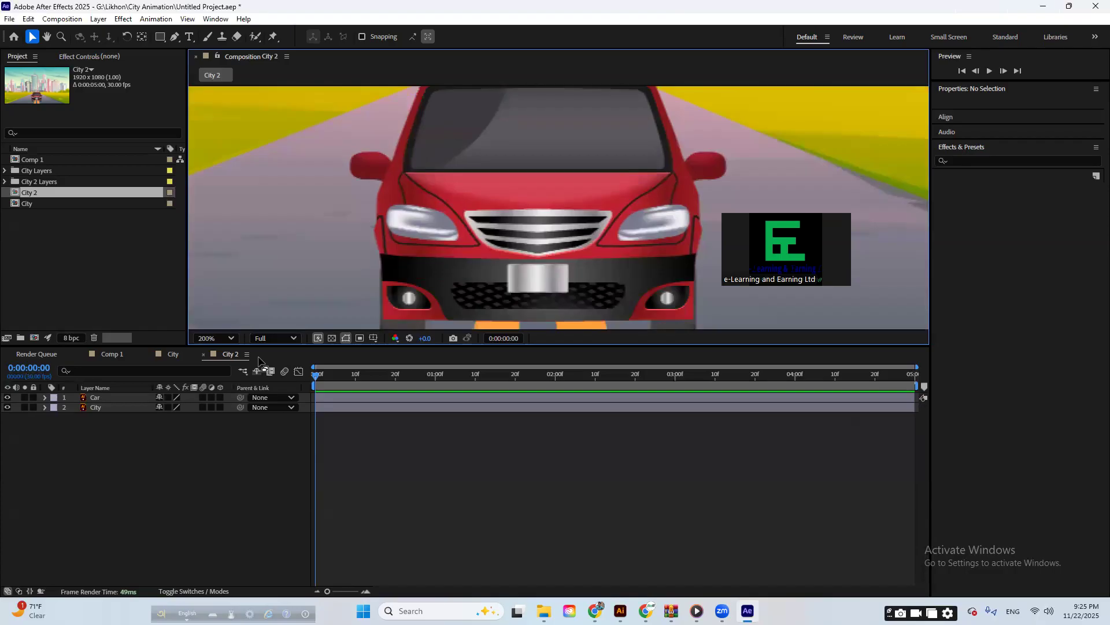
click(165, 412)
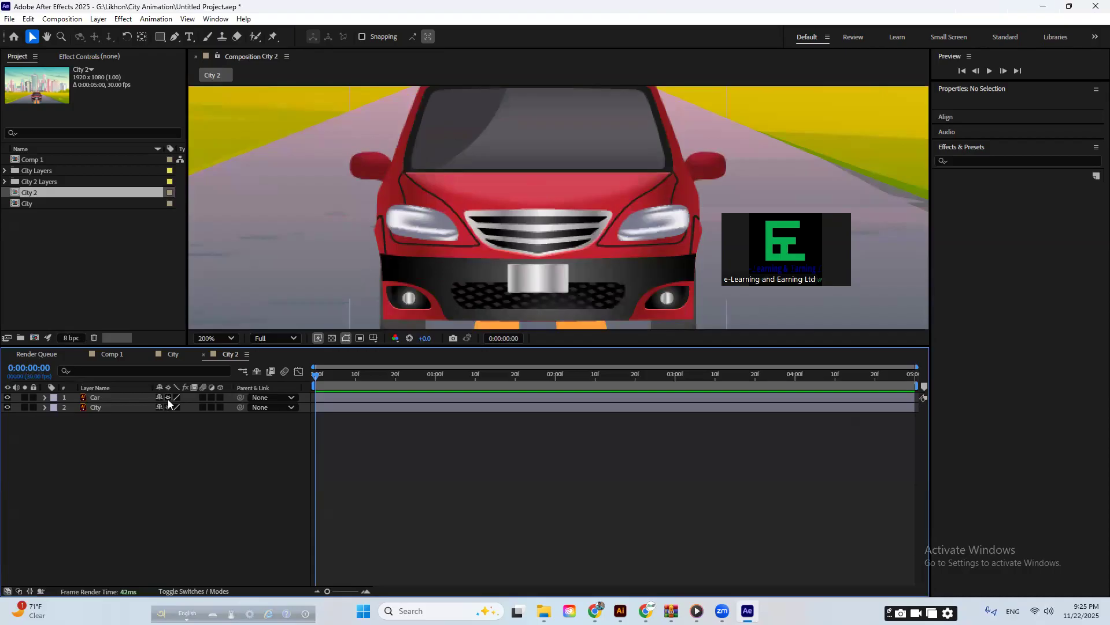
scroll(465, 271, down, 6)
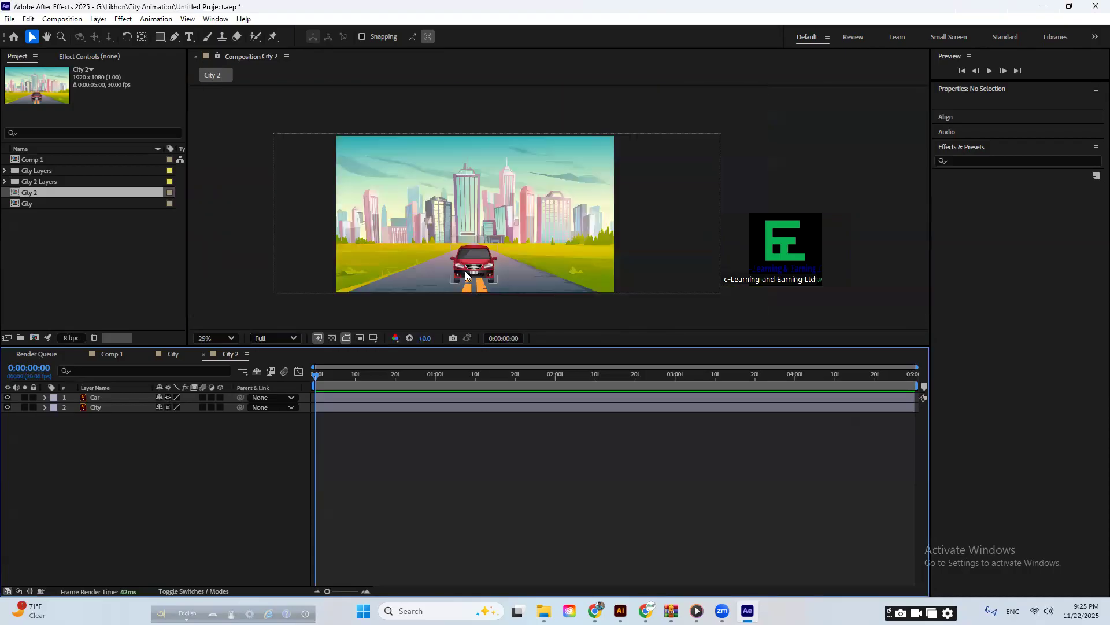
- Shrink the Car layer to 17% scale and place it at the far end of the road, around position 944.3, 756
scroll(479, 264, up, 2)
drag(550, 288, 583, 236)
key(v)
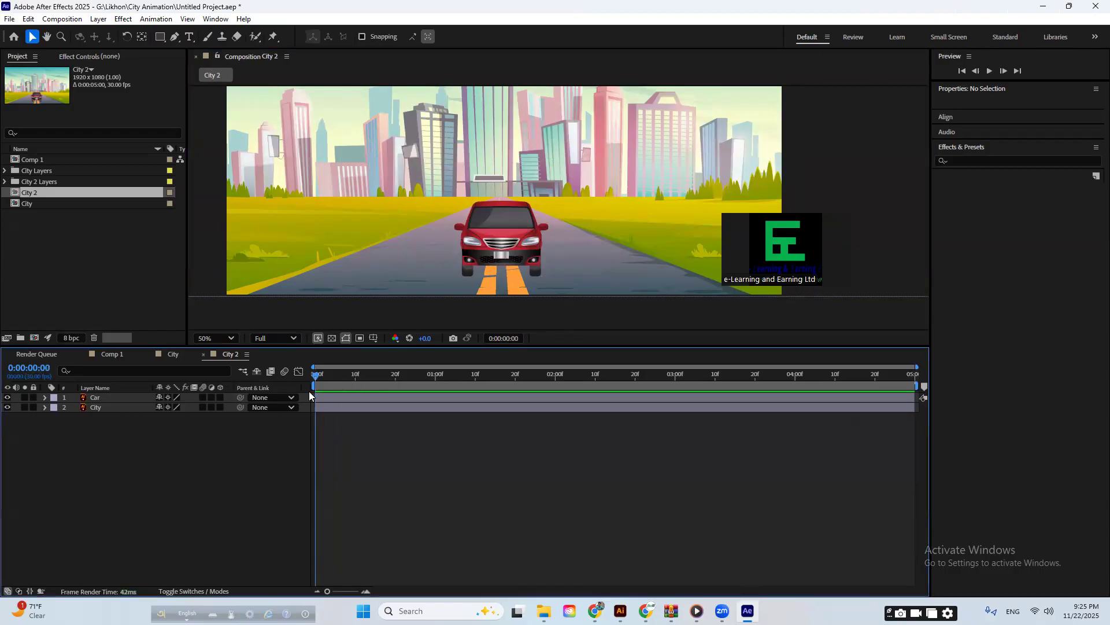
click(320, 399)
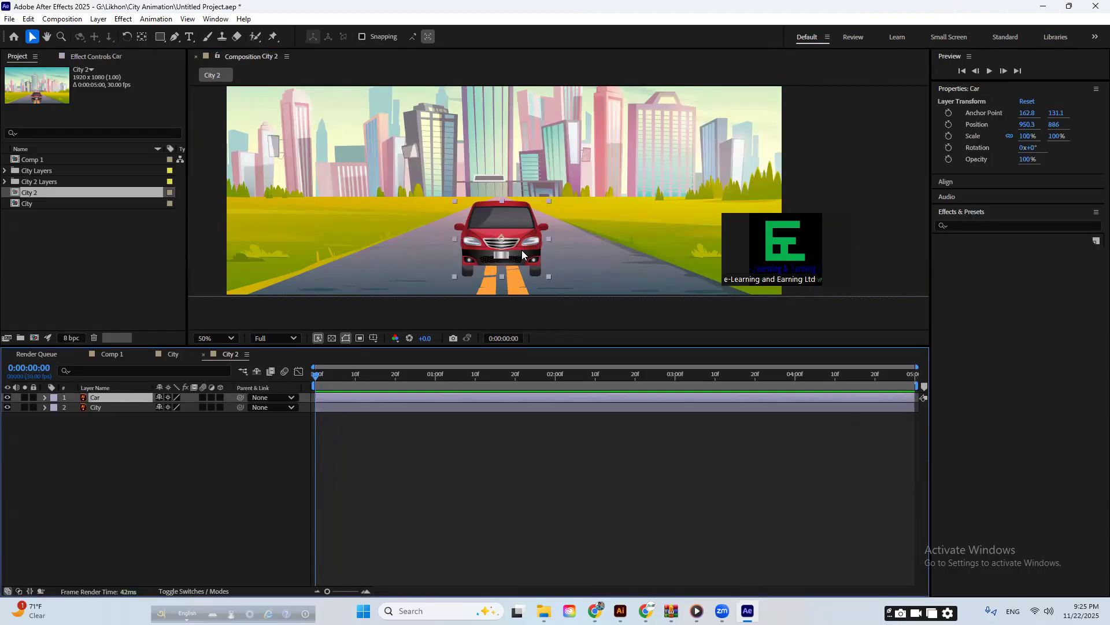
key(s)
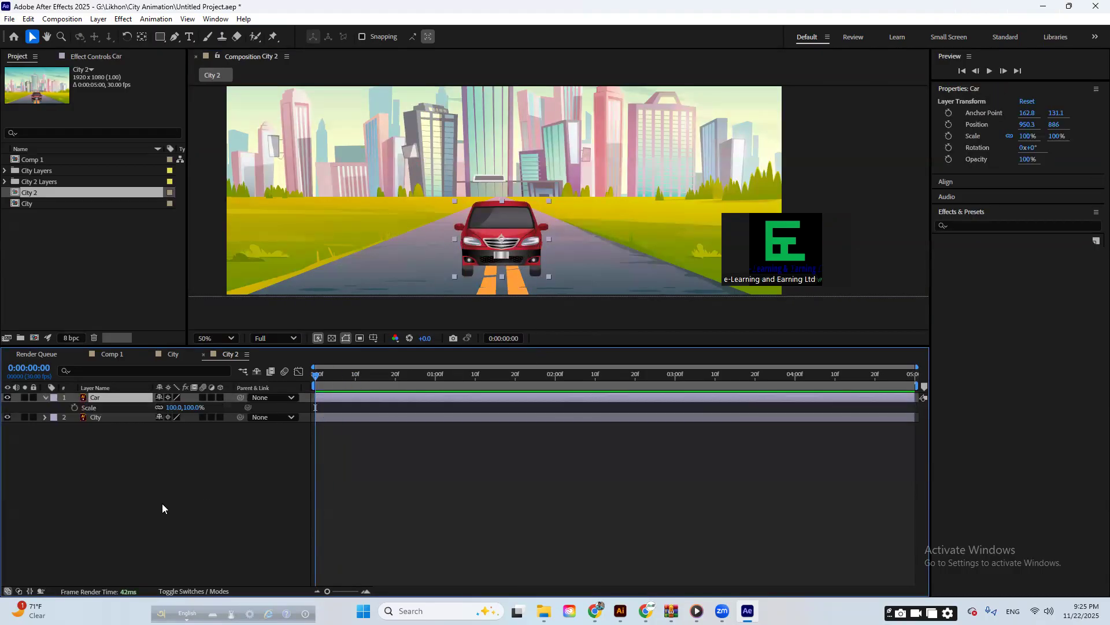
drag(195, 407, 160, 408)
drag(511, 250, 511, 222)
drag(187, 408, 169, 408)
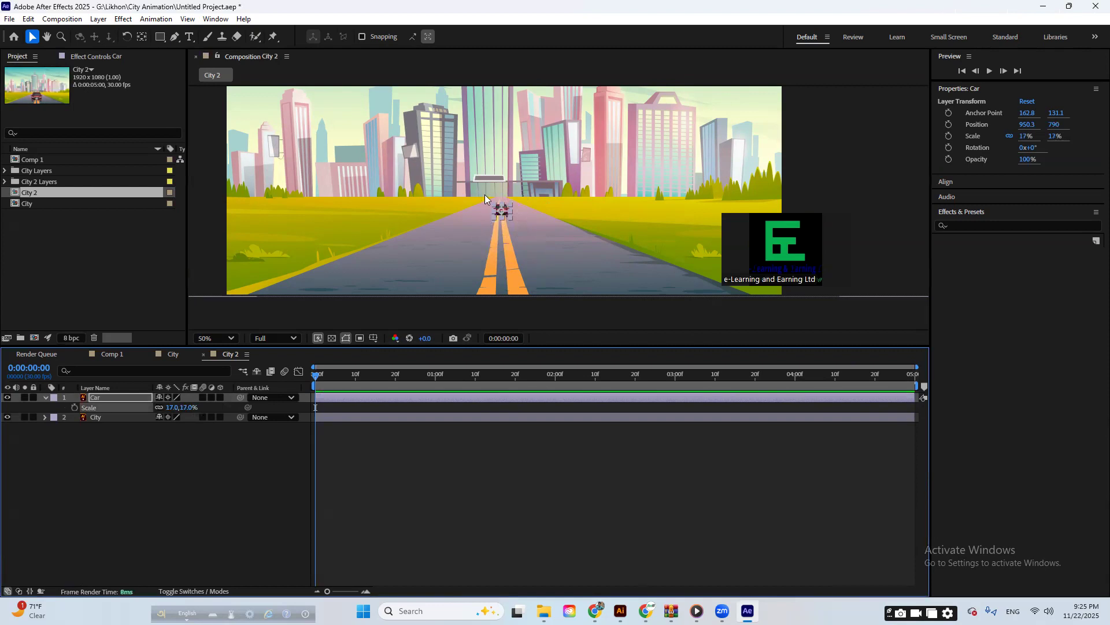
drag(501, 216, 501, 205)
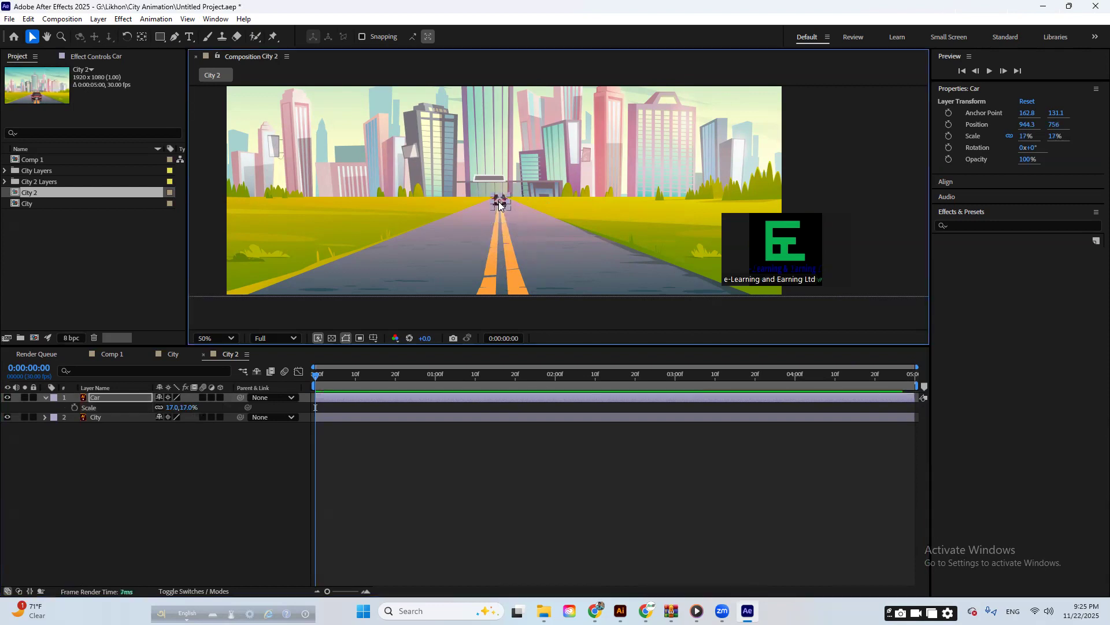
- Keyframe the Car's scale at the first frame, set it to 136% at 0:00:03:00, and preview the growth
click(74, 408)
drag(393, 386, 676, 391)
drag(185, 407, 255, 407)
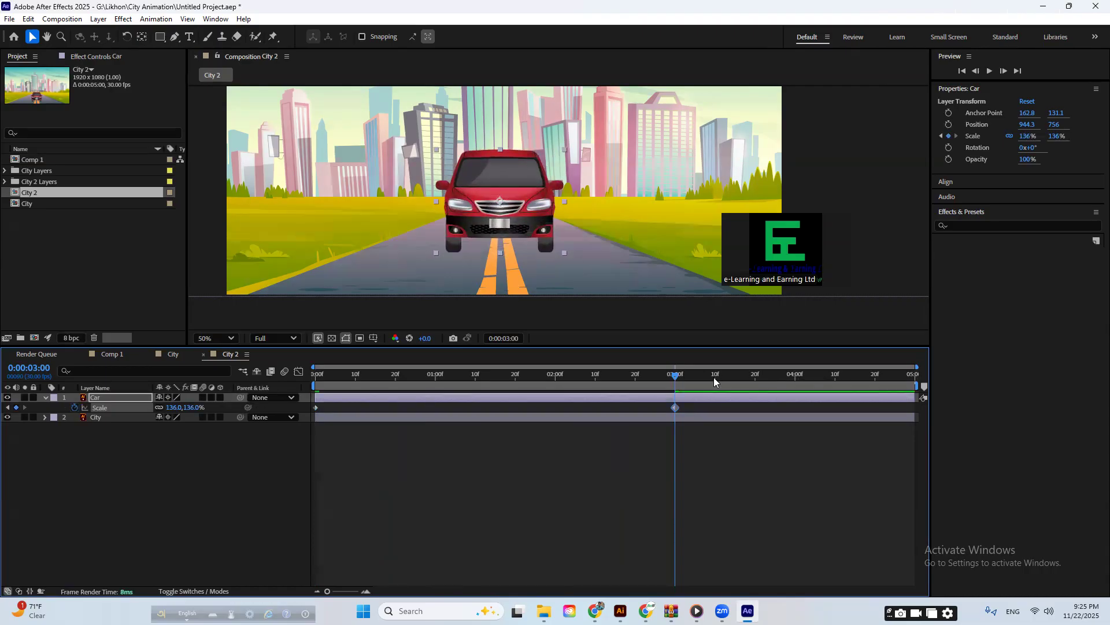
drag(675, 376, 303, 396)
key(space)
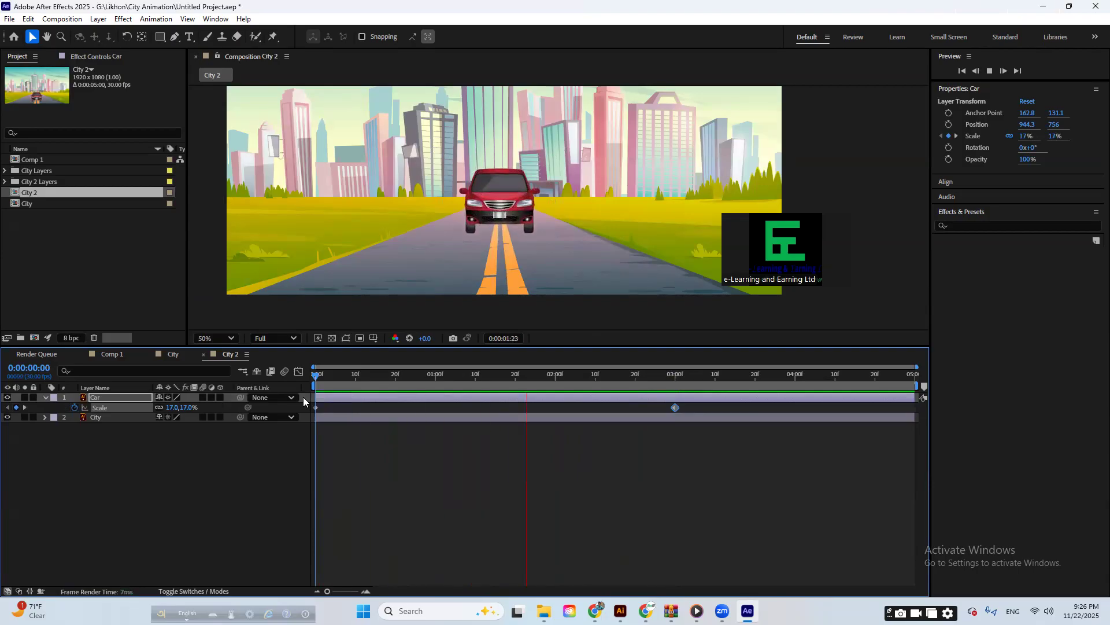
key(space)
drag(666, 379, 676, 379)
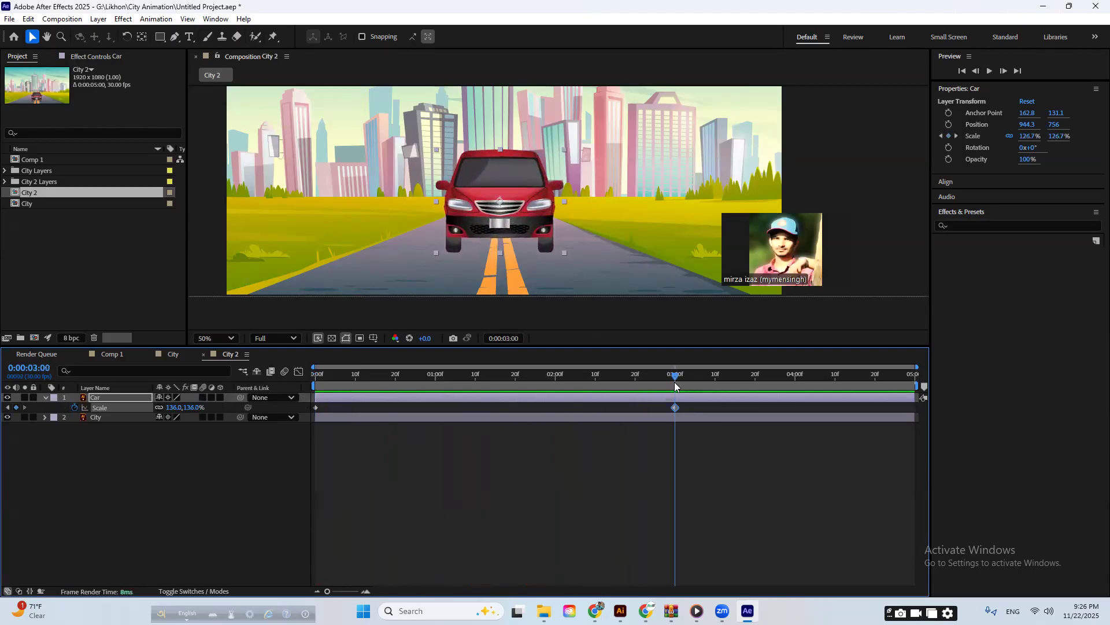
drag(527, 211, 532, 238)
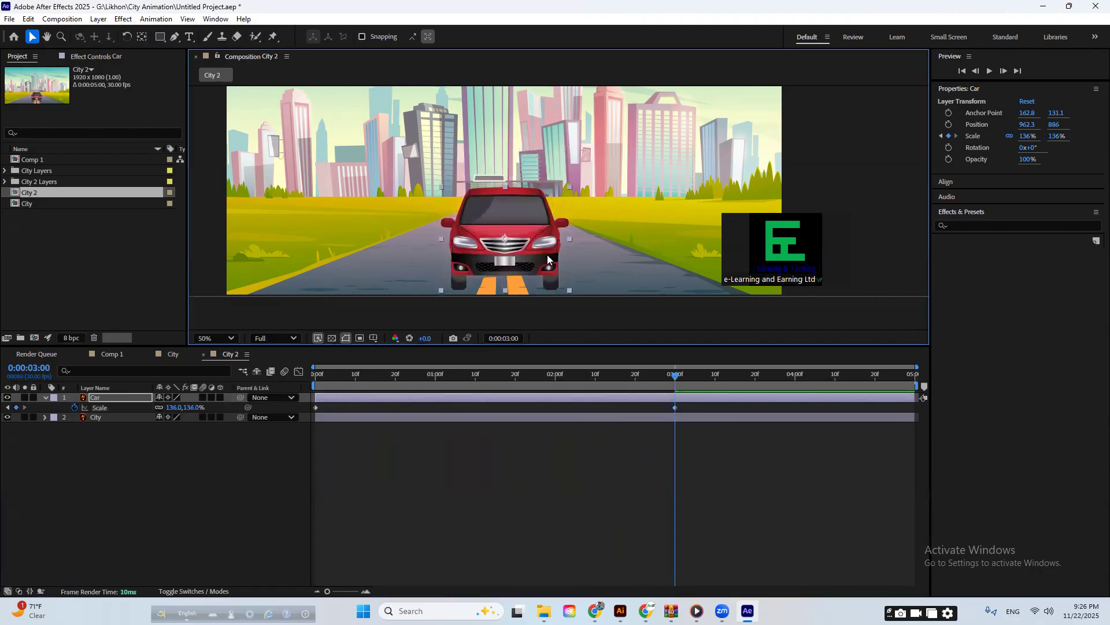
key(ctrl+z)
- Keyframe the Car's position at the first frame and move it down the road to 944.3, 888 at 0:00:03:00
key(Home)
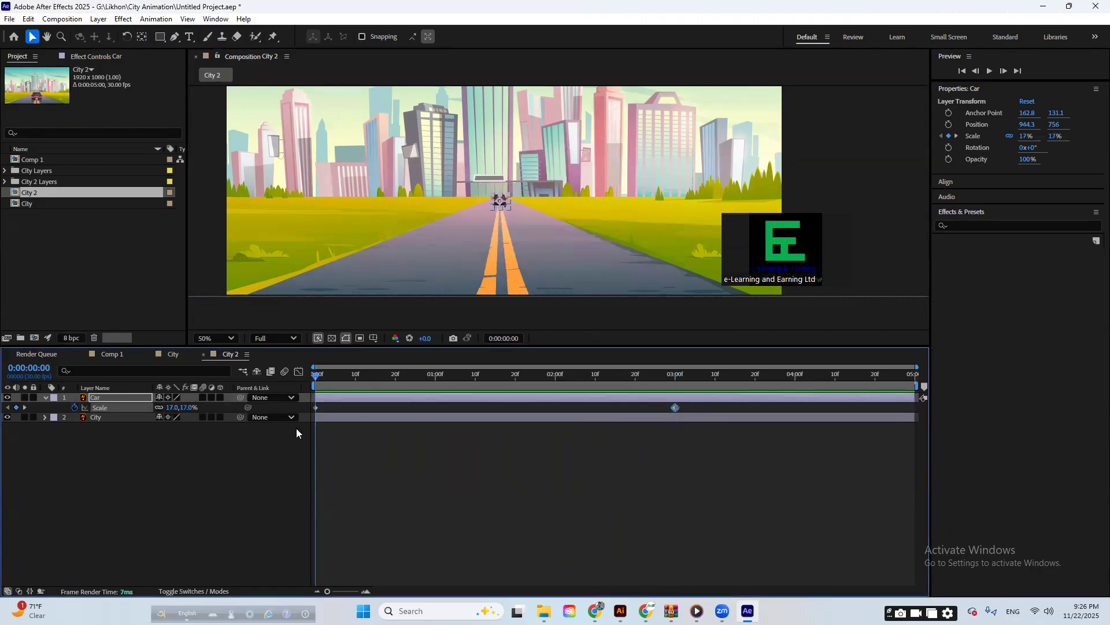
click(336, 397)
key(p)
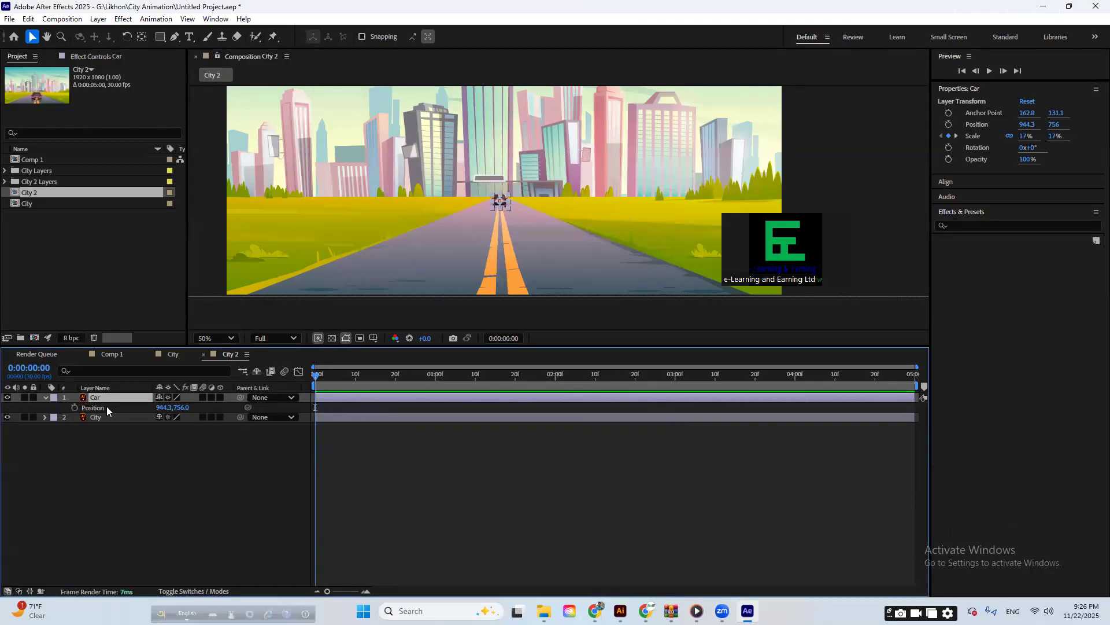
click(74, 407)
key(shift+s)
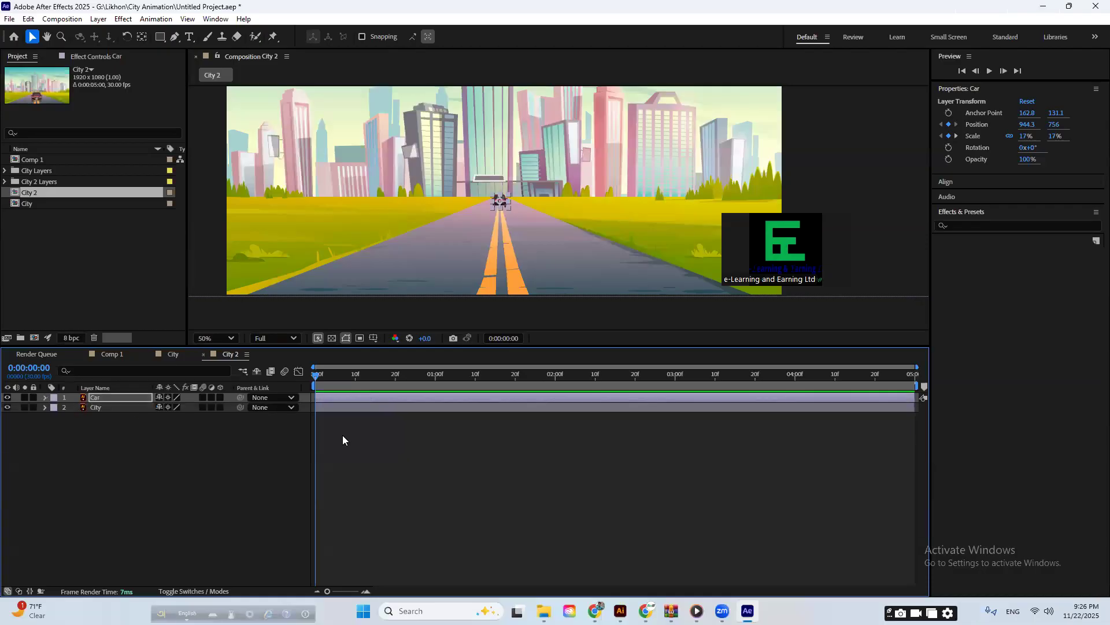
drag(324, 381, 673, 372)
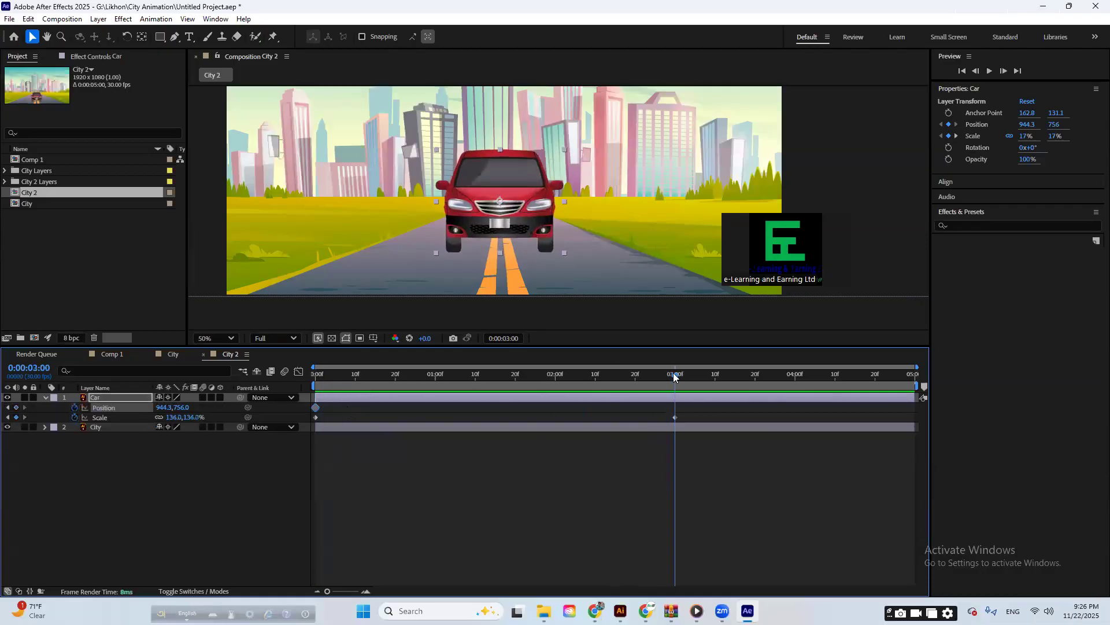
drag(536, 222, 524, 256)
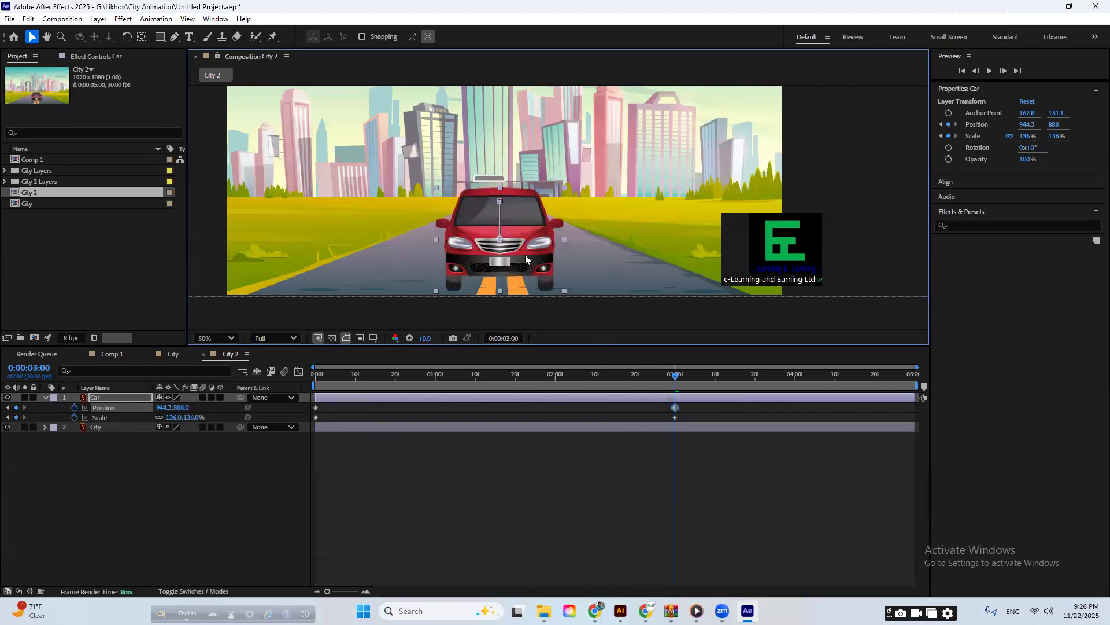
- Preview the car's combined scale and position animation from the start and scrub through its three seconds
drag(673, 379, 317, 433)
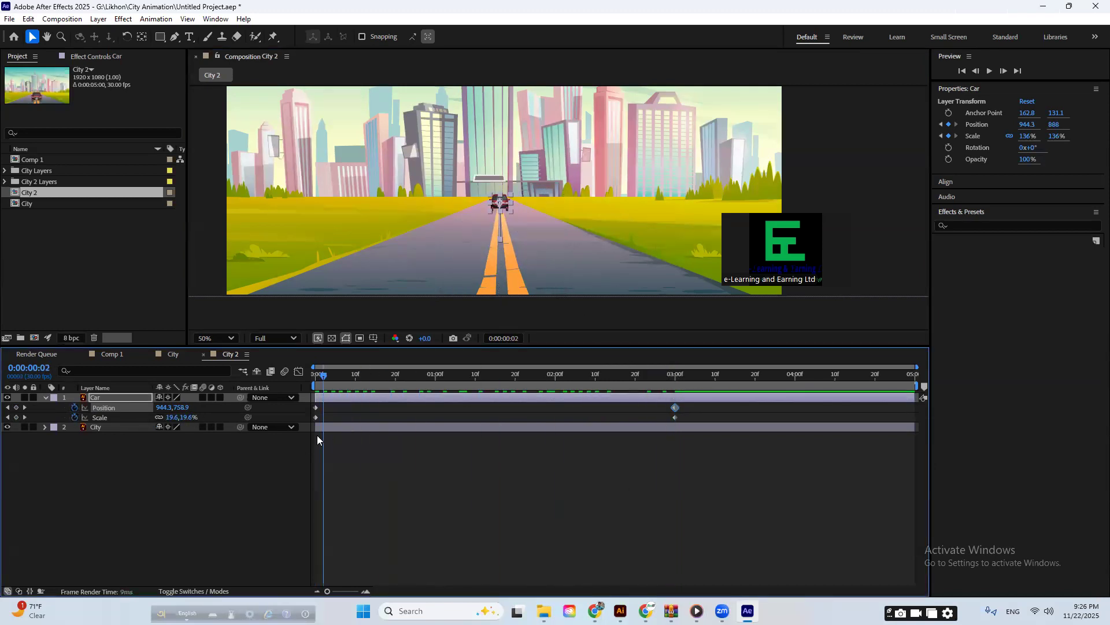
key(space)
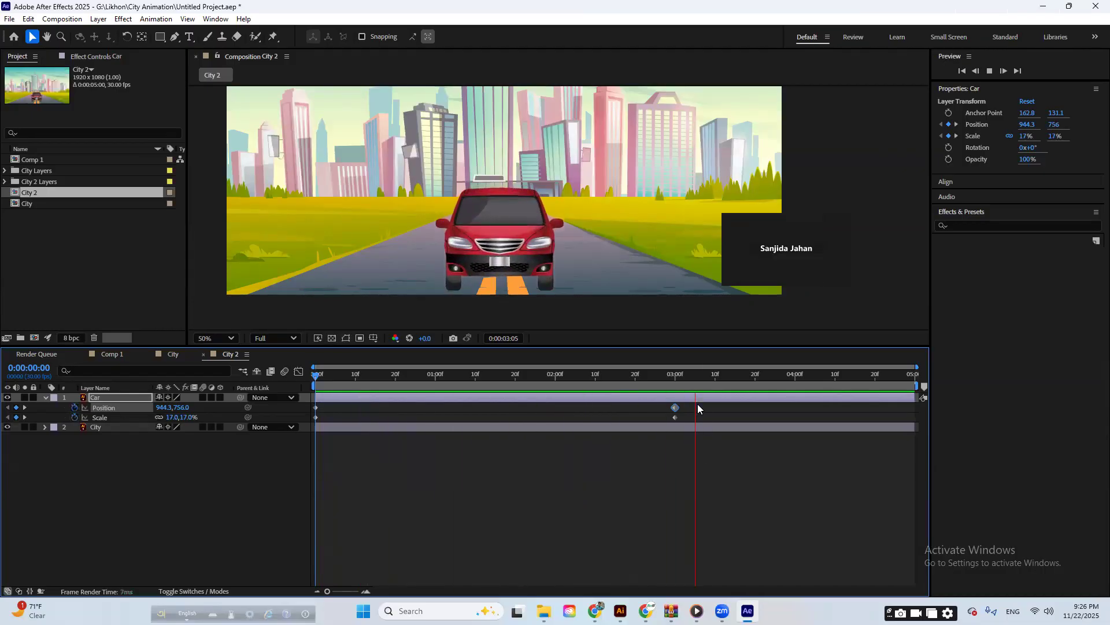
key(space)
key(Home)
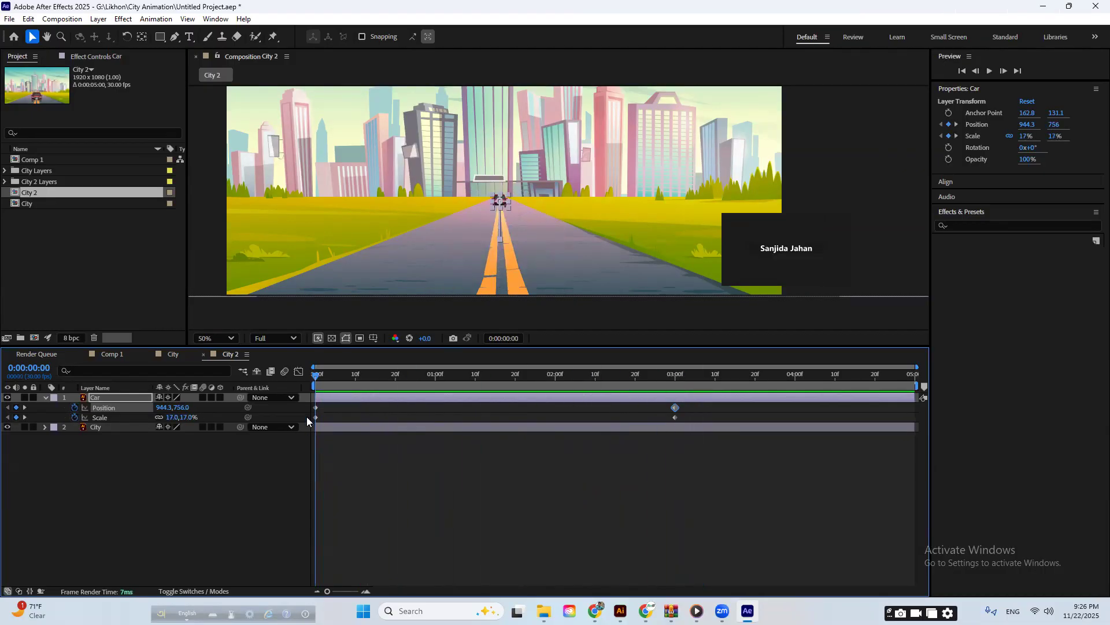
drag(317, 371, 671, 412)
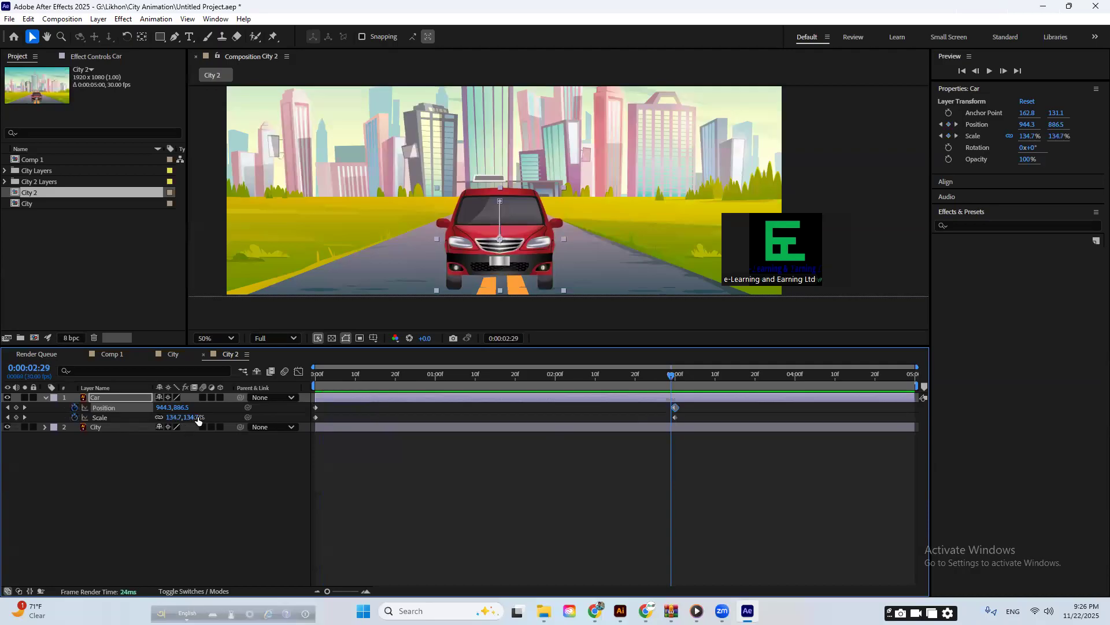
key(space)
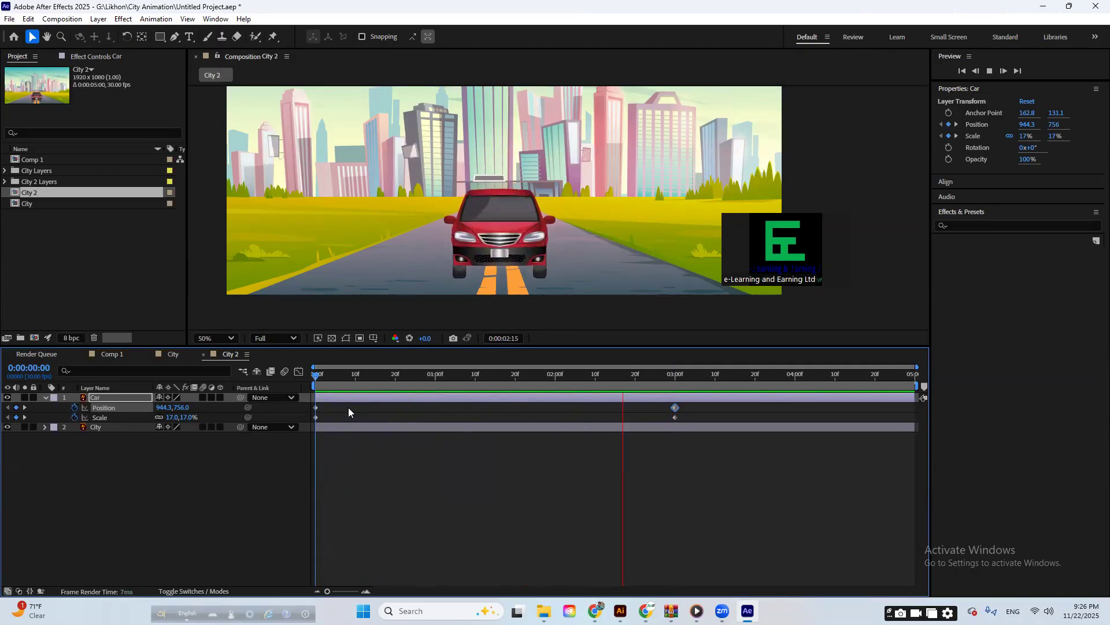
key(space)
click(700, 377)
click(683, 417)
drag(683, 418, 912, 420)
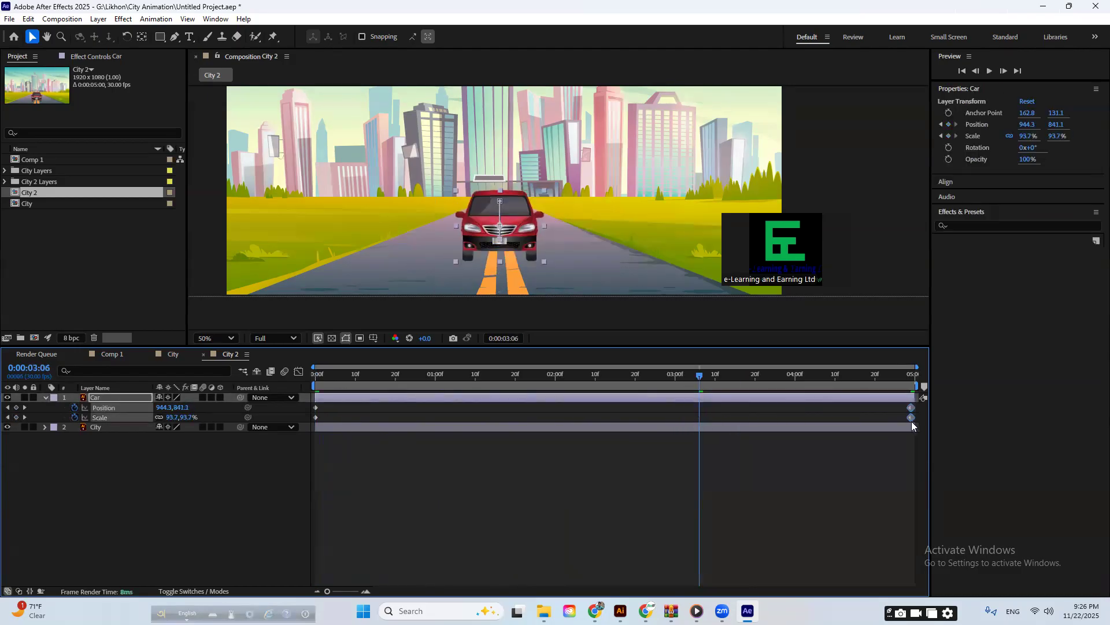
key(ctrl+z)
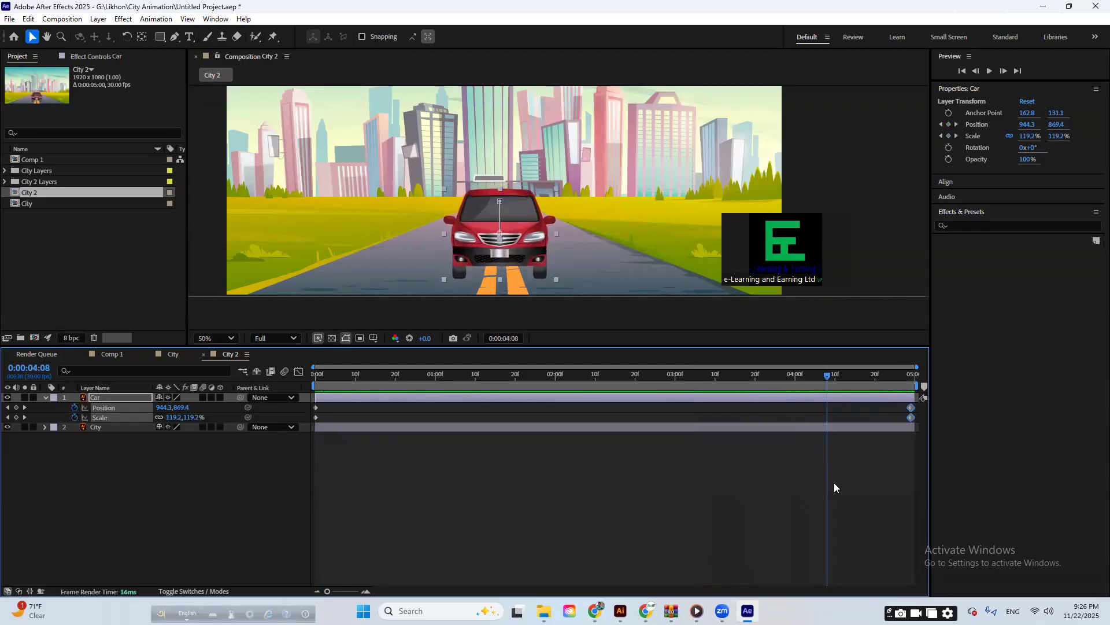
click(764, 468)
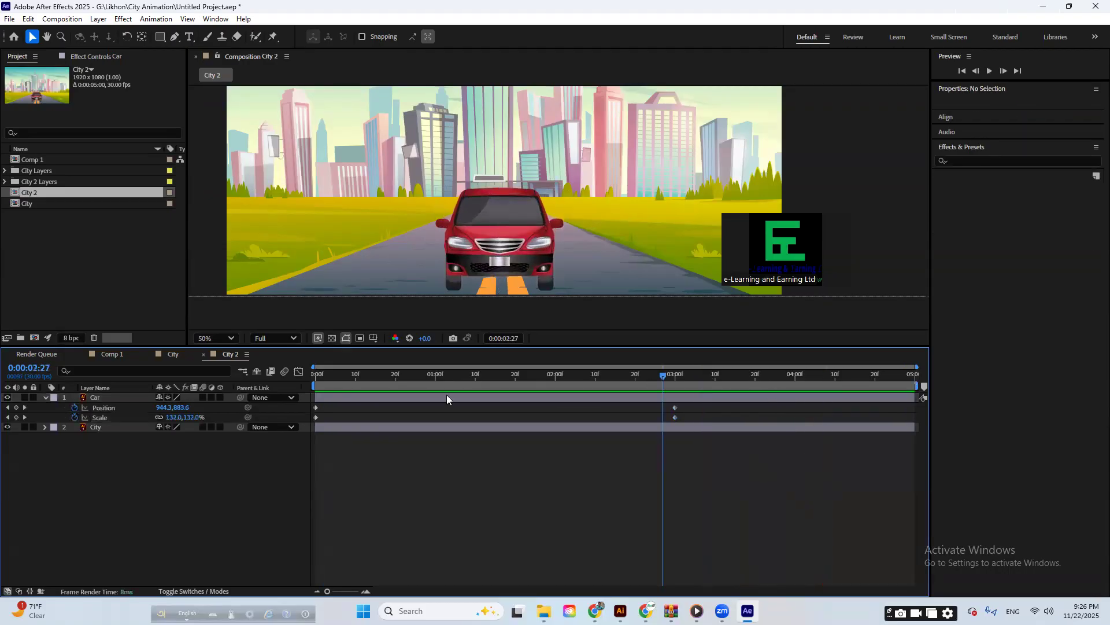
- Play the restored car animation from the first frame and view the whole City 2 scene
key(Home)
key(space)
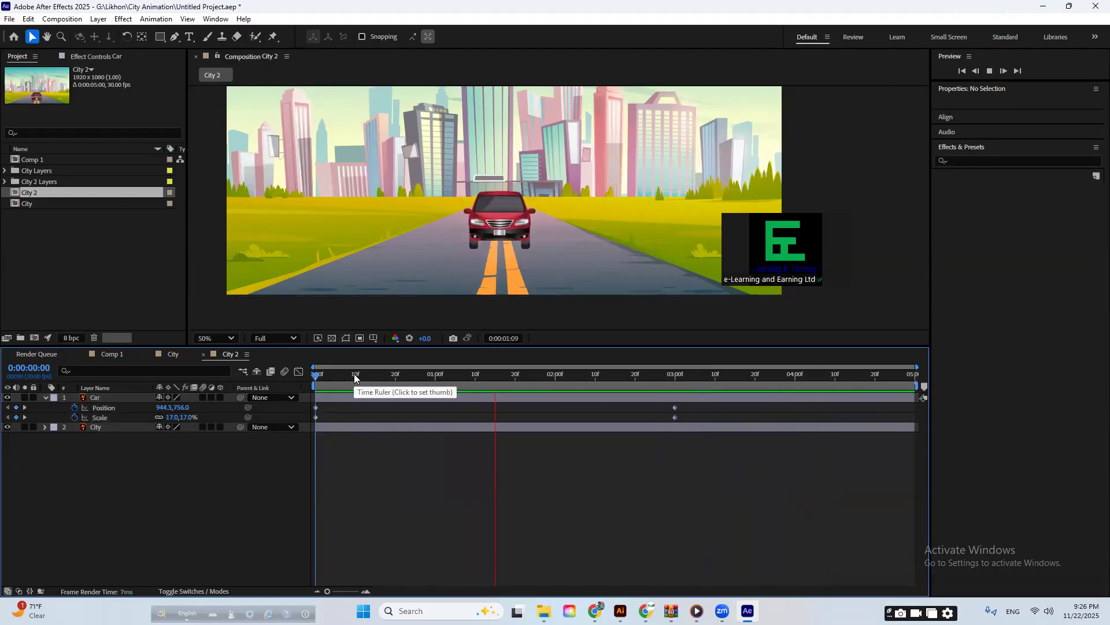
key(space)
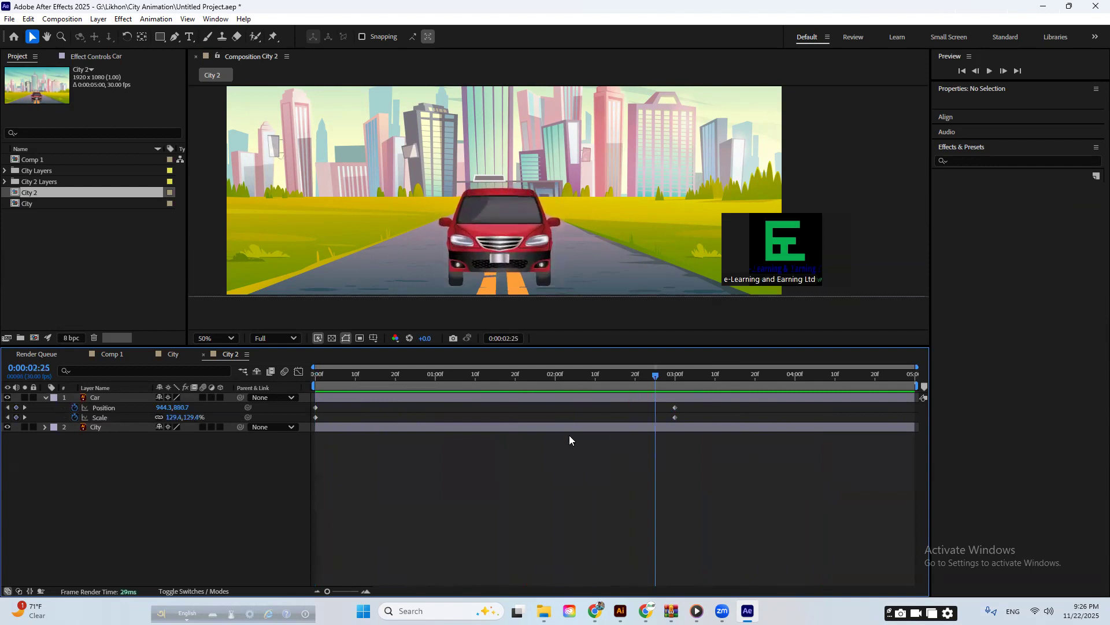
scroll(582, 211, down, 2)
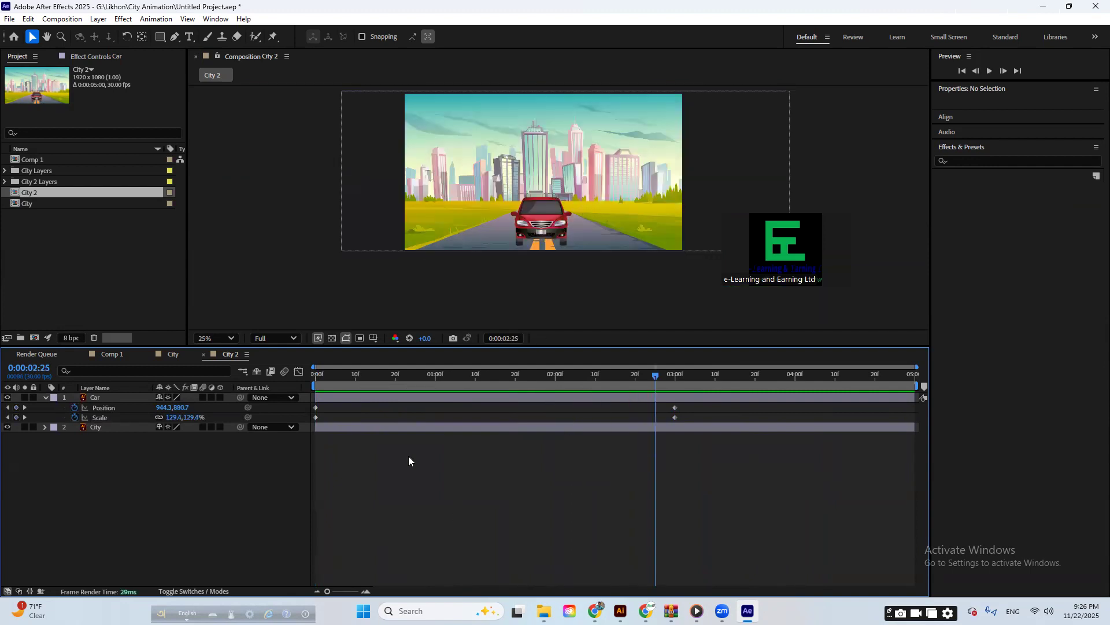
- Compare the animated City and City 2 compositions and review the car's approach in City 2
click(159, 356)
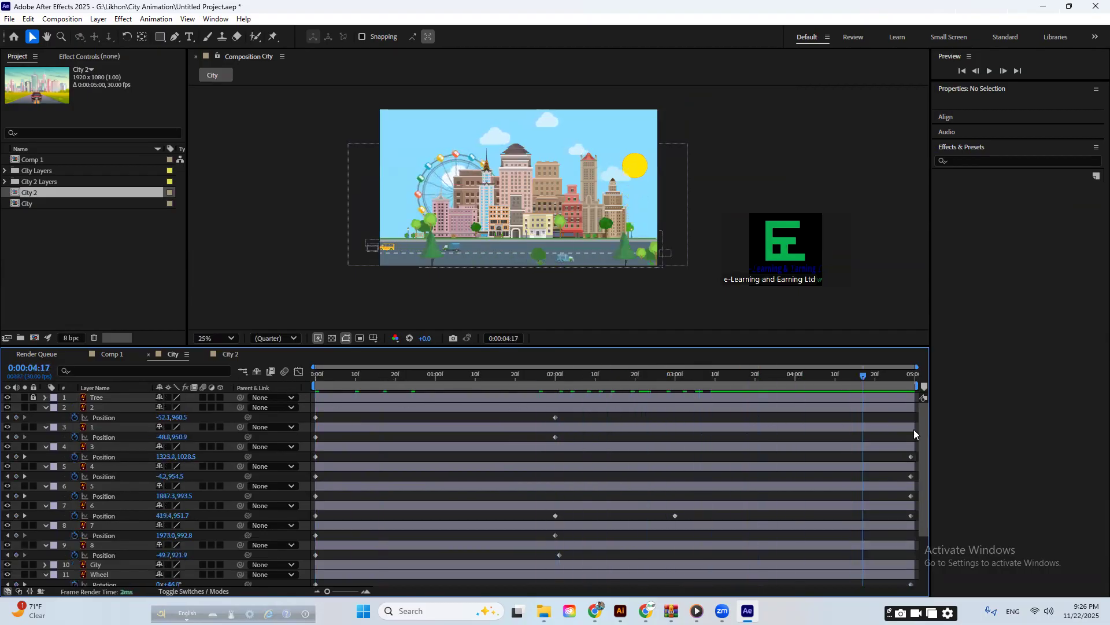
click(229, 354)
key(space)
key(space)
drag(661, 431, 670, 431)
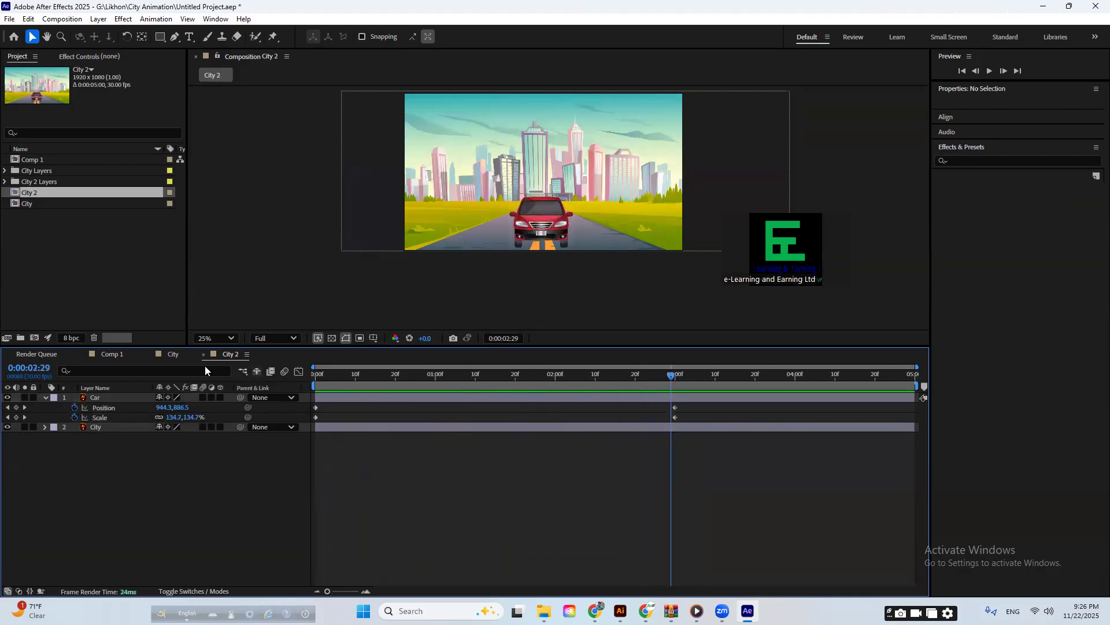
click(173, 354)
click(230, 354)
drag(303, 386, 683, 414)
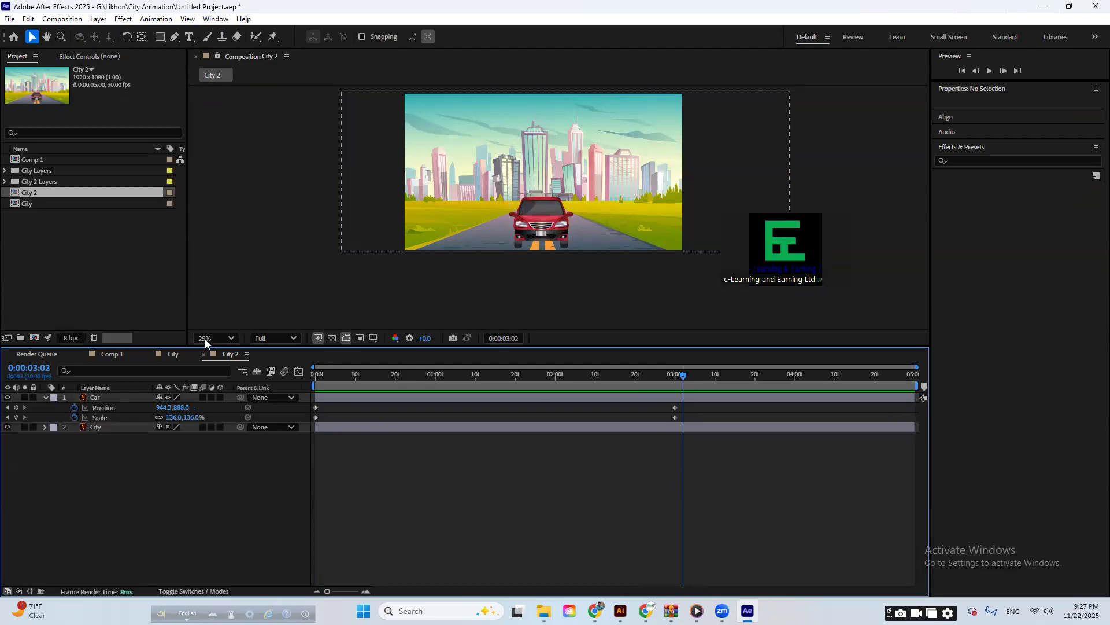
right_click(103, 271)
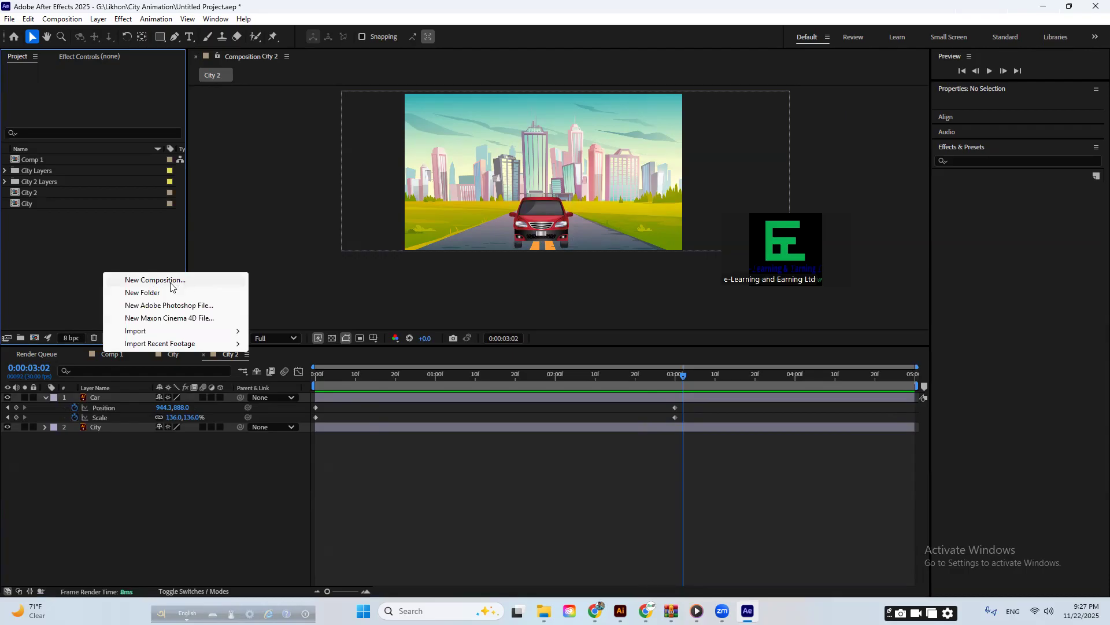
right_click(86, 241)
right_click(85, 242)
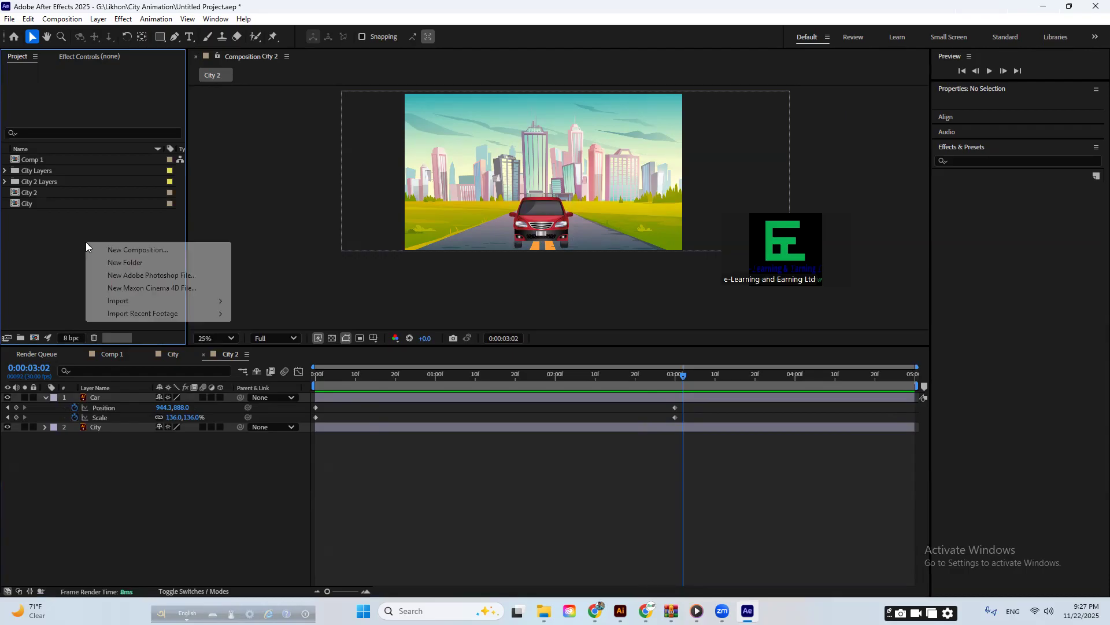
click(129, 251)
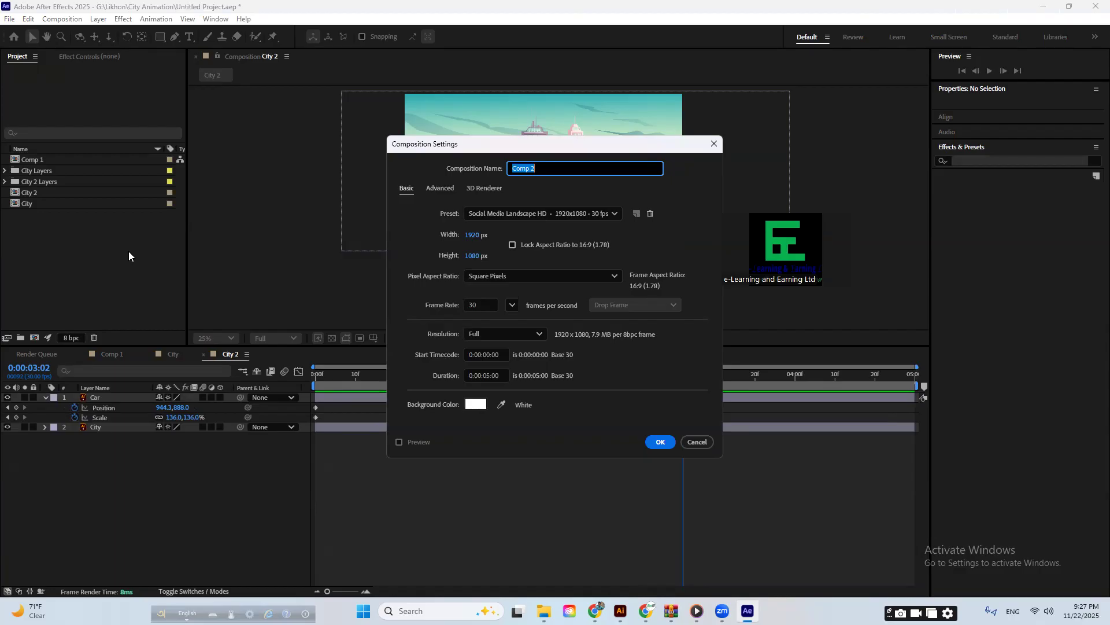
click(698, 443)
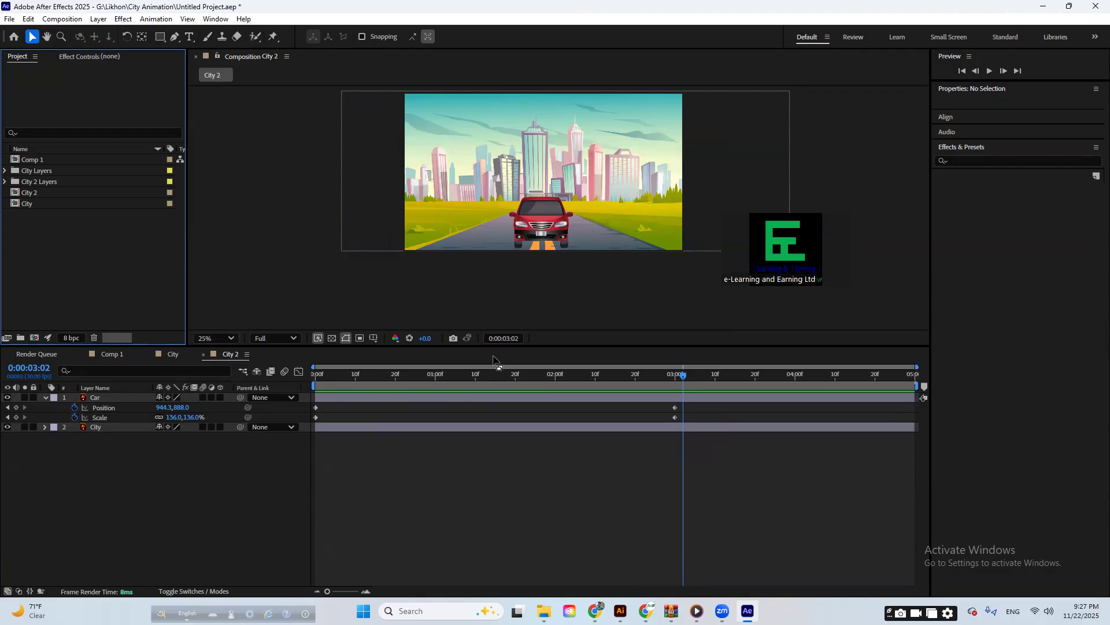
- Compare the City and City 2 timelines and bring up the empty Comp 1 composition
click(156, 359)
click(166, 354)
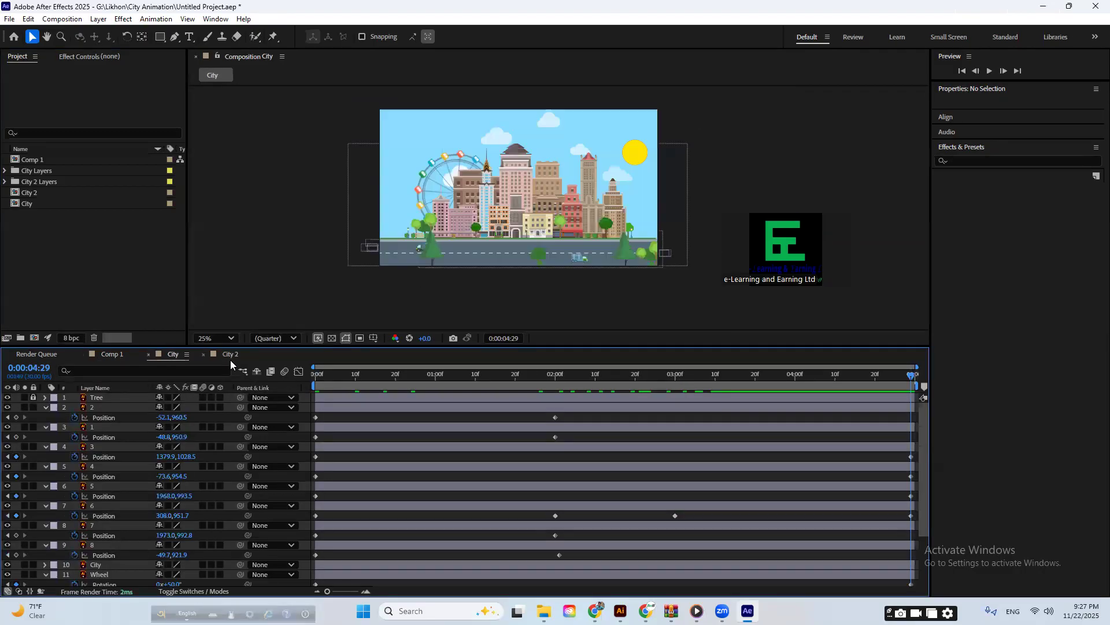
click(230, 355)
click(114, 355)
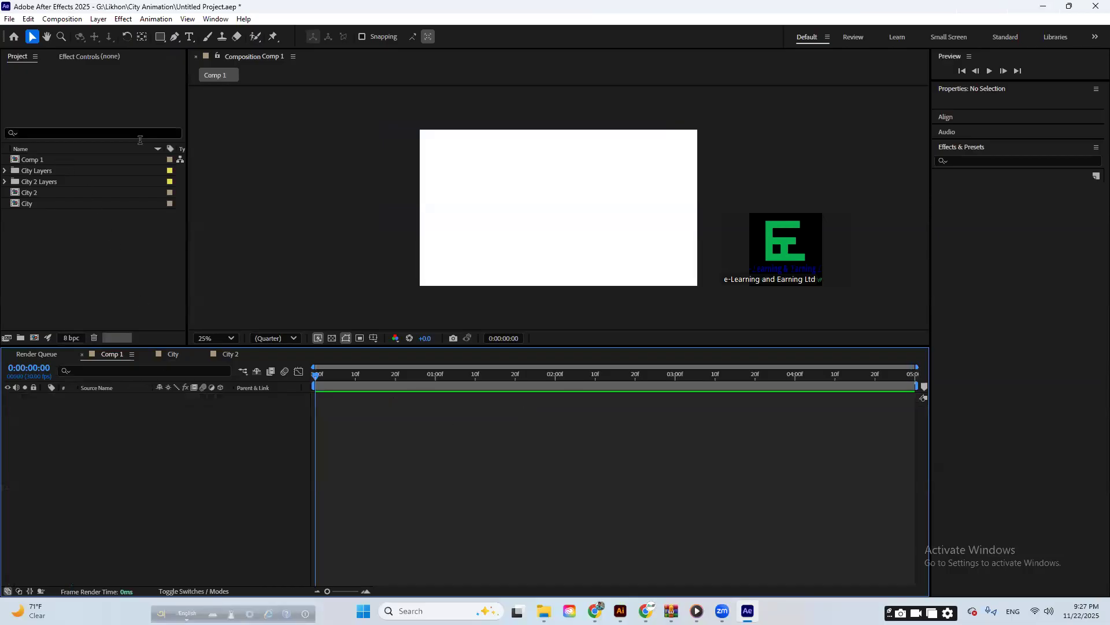
right_click(90, 267)
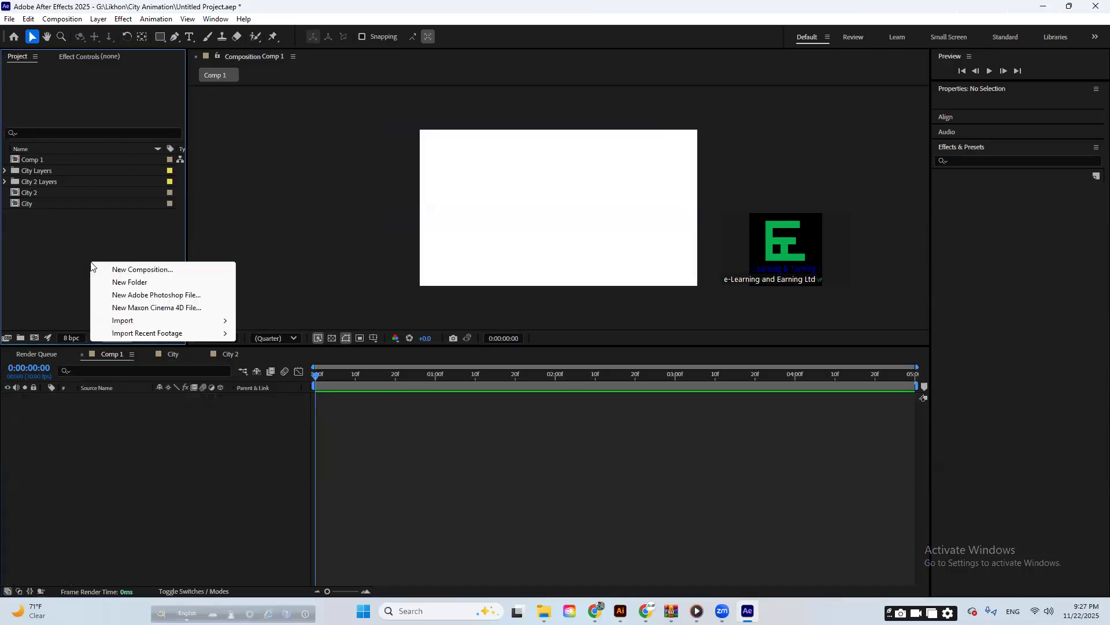
right_click(73, 240)
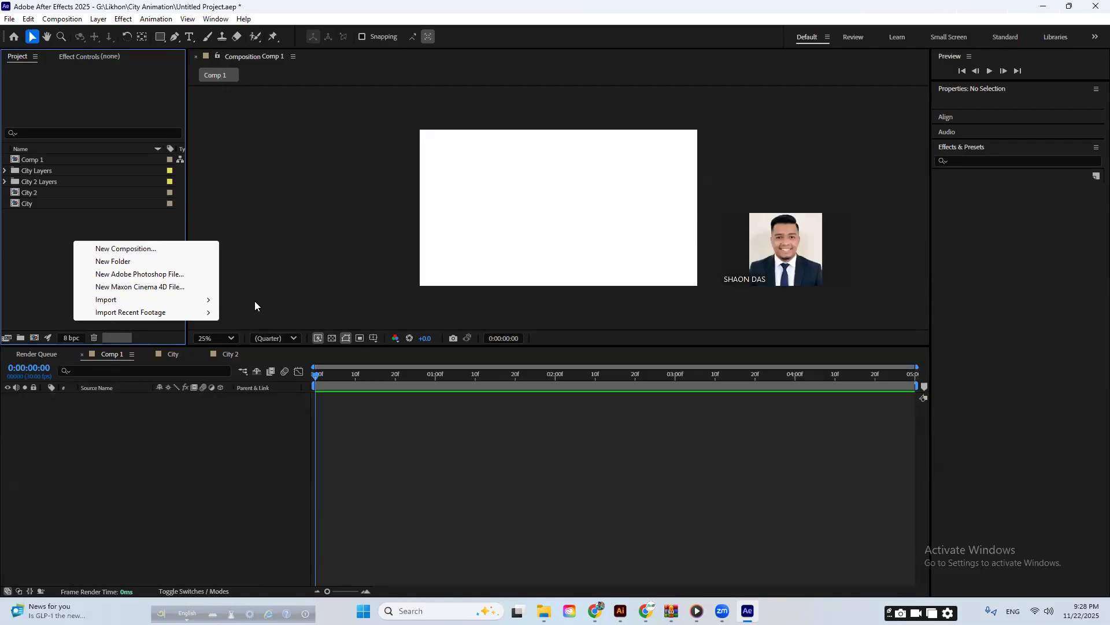
- Examine the duration in Comp 1's composition settings
right_click(264, 175)
click(305, 199)
click(472, 375)
double_click(479, 376)
drag(490, 376, 487, 376)
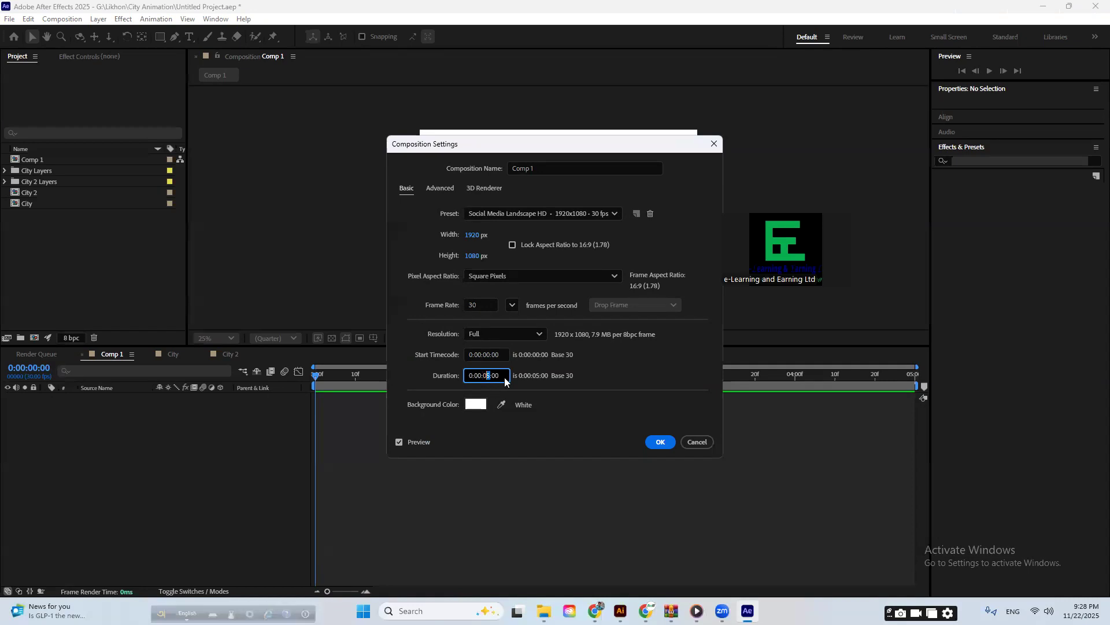
click(501, 377)
drag(491, 376, 487, 375)
double_click(474, 375)
drag(473, 375, 431, 378)
click(712, 442)
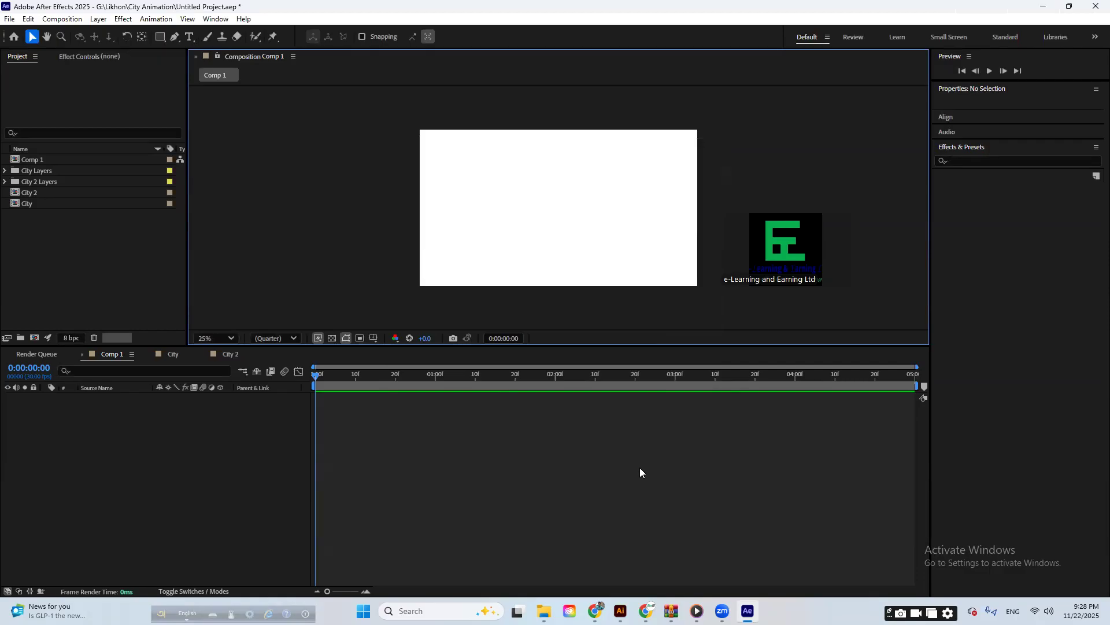
click(641, 466)
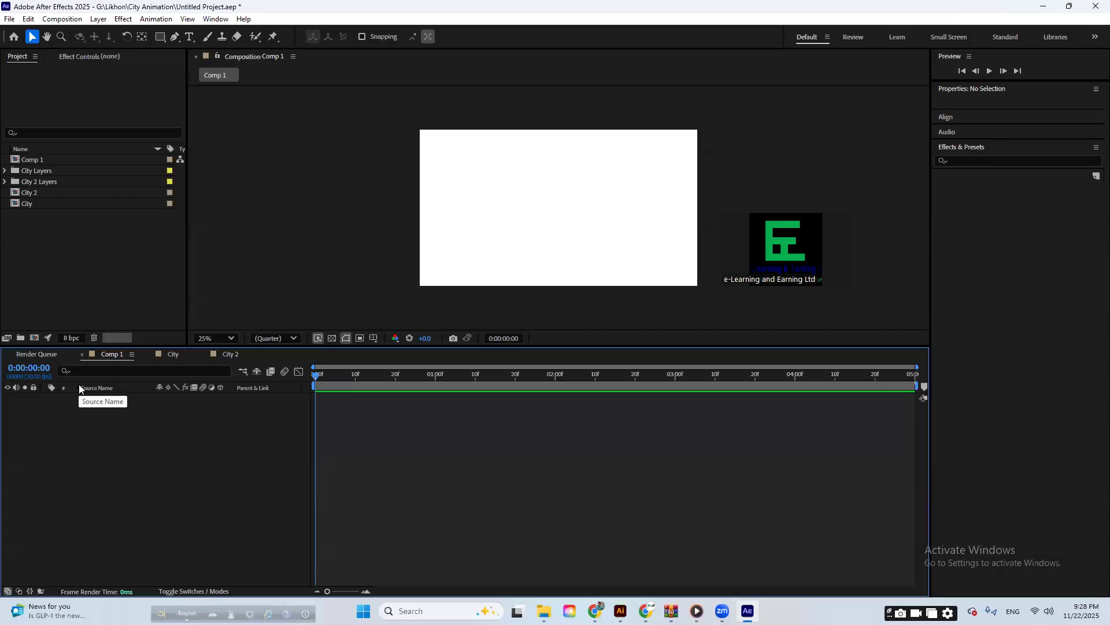
- Create a new composition with a duration of 0:00:10:00 and delete it from the project
right_click(58, 274)
click(89, 280)
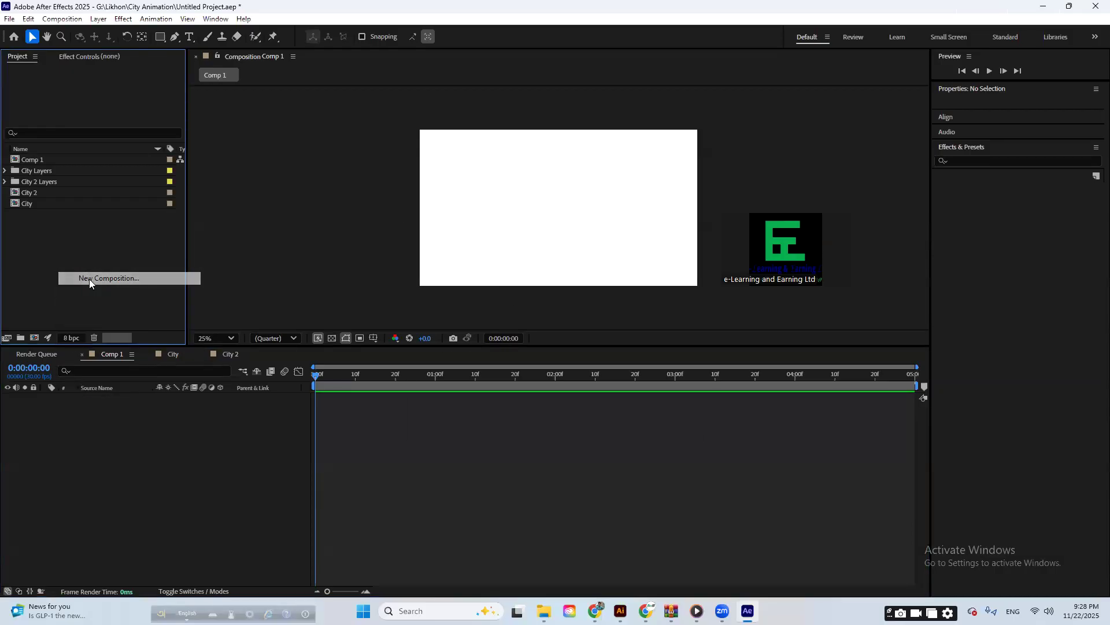
double_click(487, 375)
text(010:00)
click(660, 442)
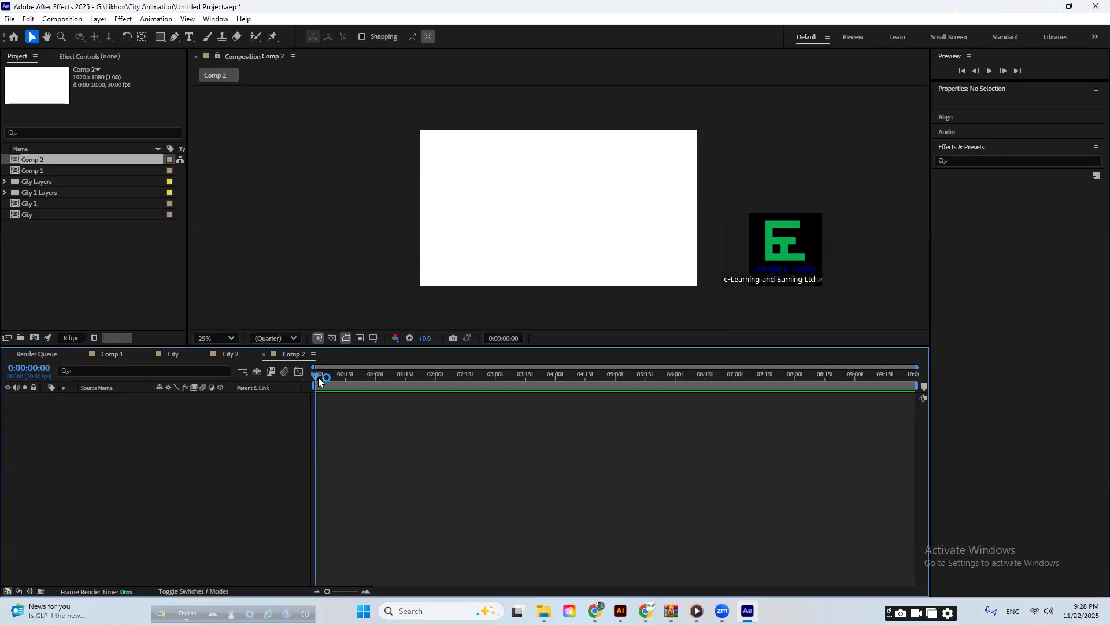
right_click(64, 156)
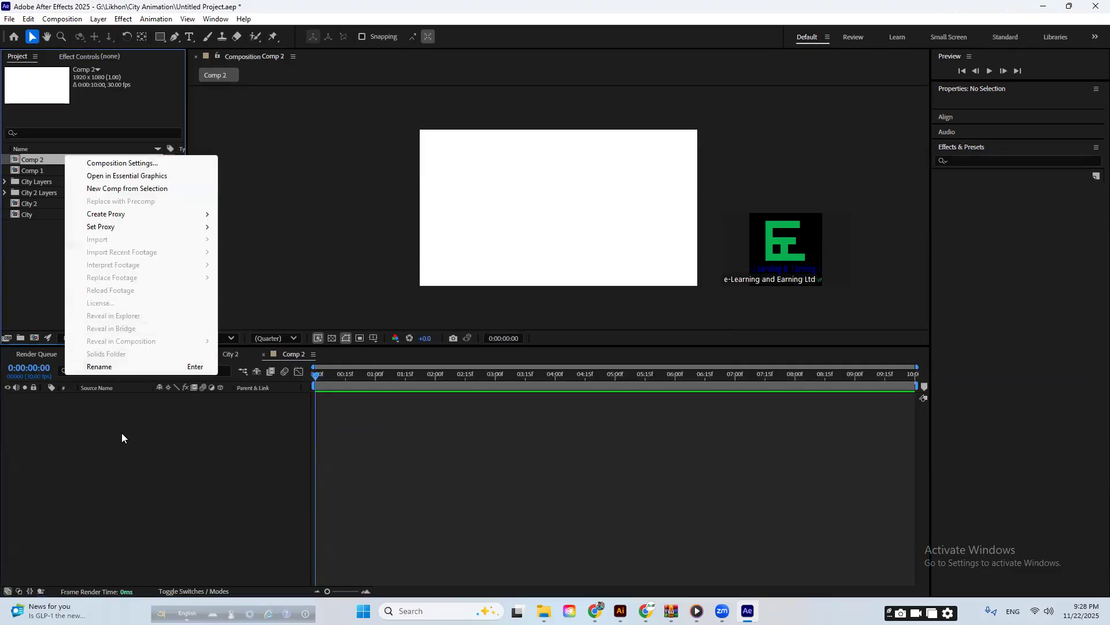
key(Escape)
key(Delete)
- Create a 1920 x 1080 composition named Final with a duration of 0:00:10:00
right_click(77, 240)
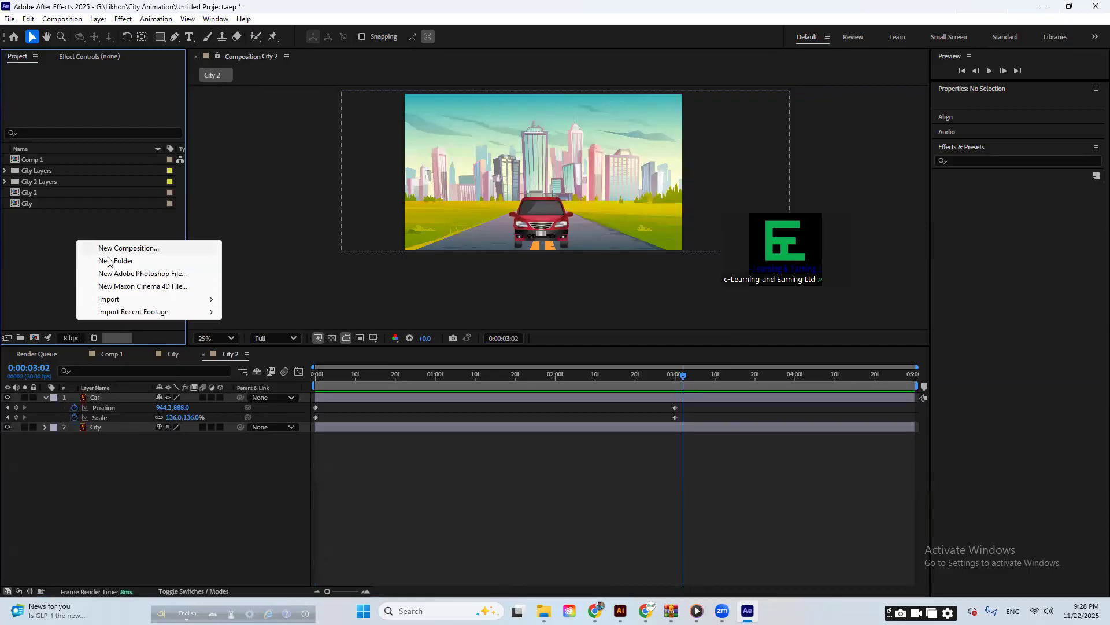
click(124, 248)
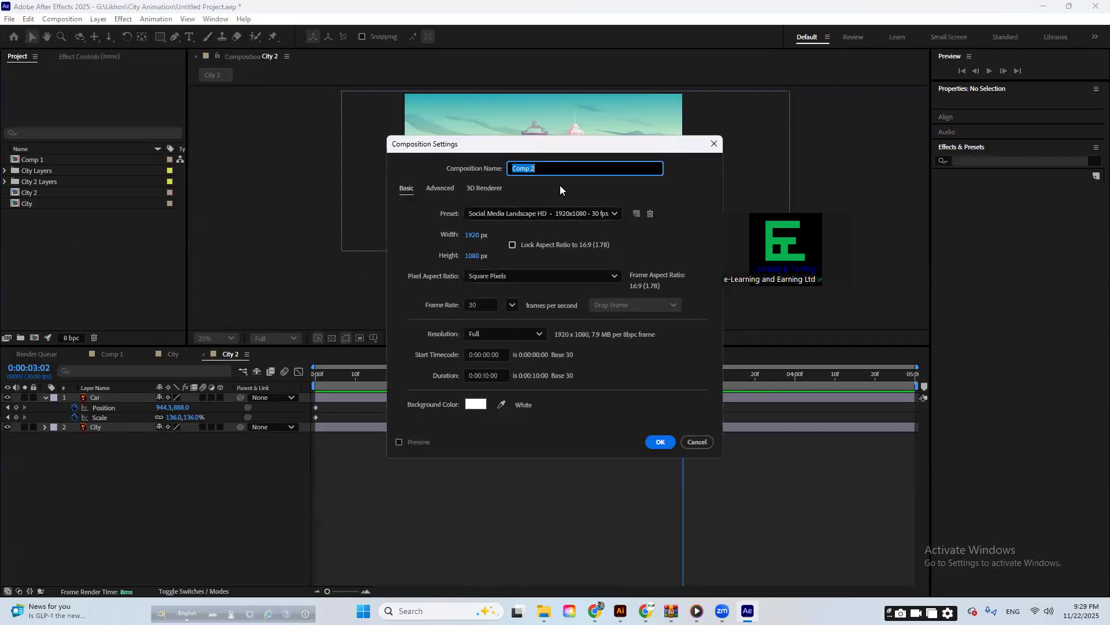
text(Final)
click(660, 442)
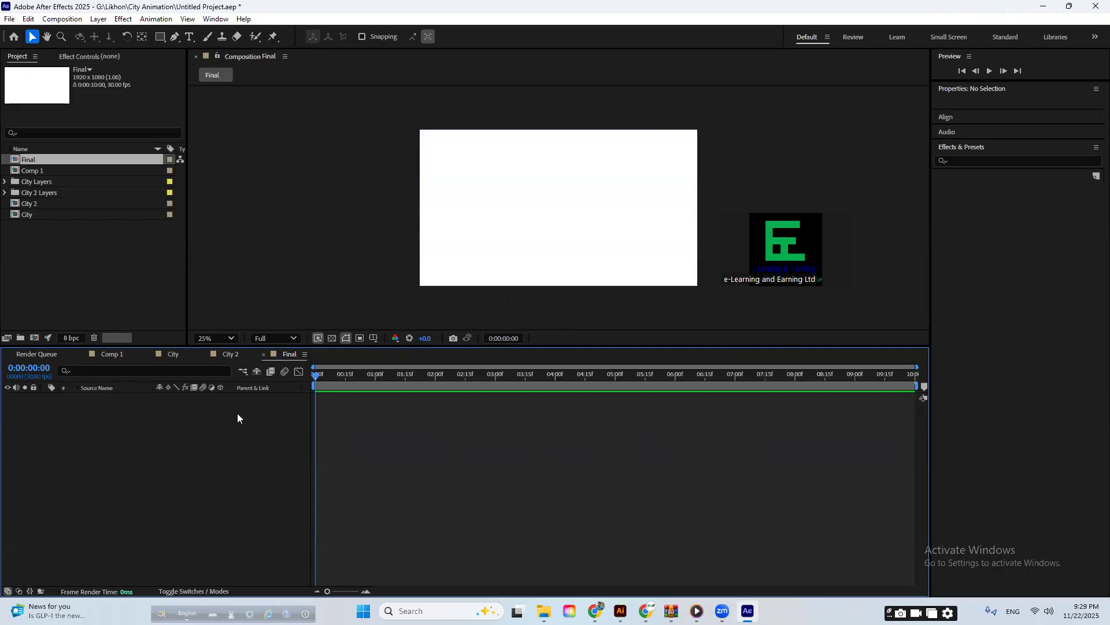
- Review the contents of the City and City 2 compositions
click(37, 214)
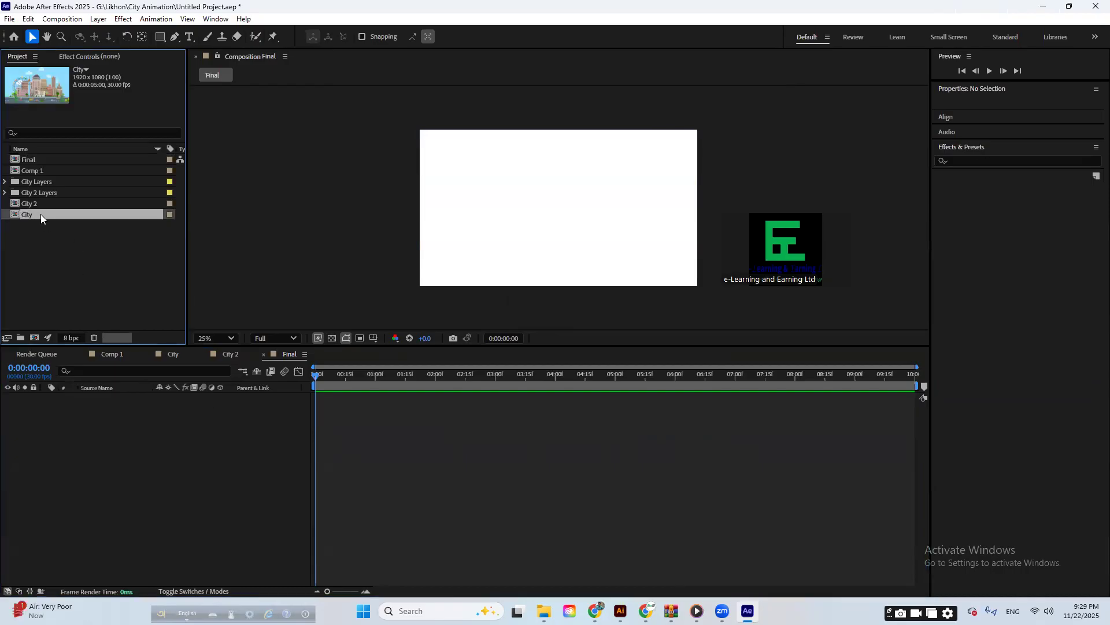
double_click(40, 214)
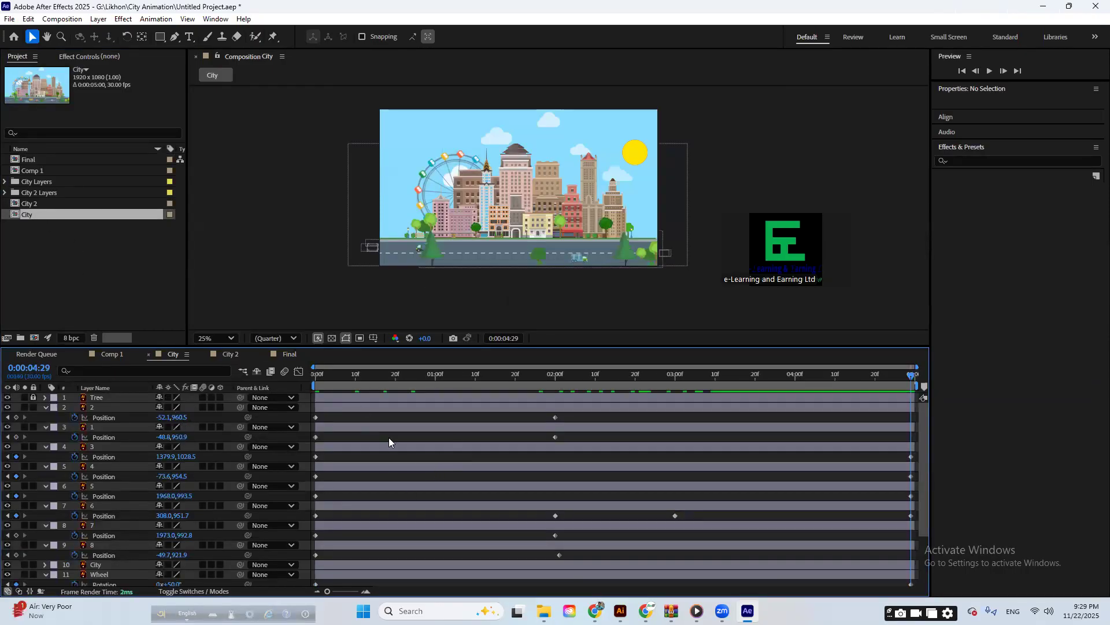
scroll(388, 442, down, 3)
click(47, 205)
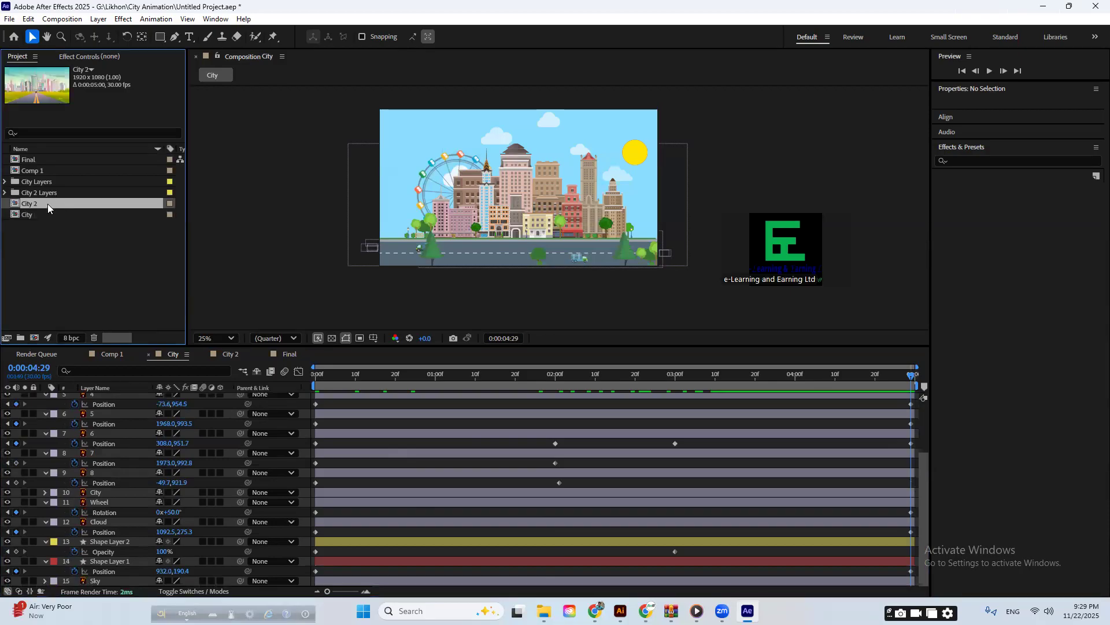
double_click(48, 204)
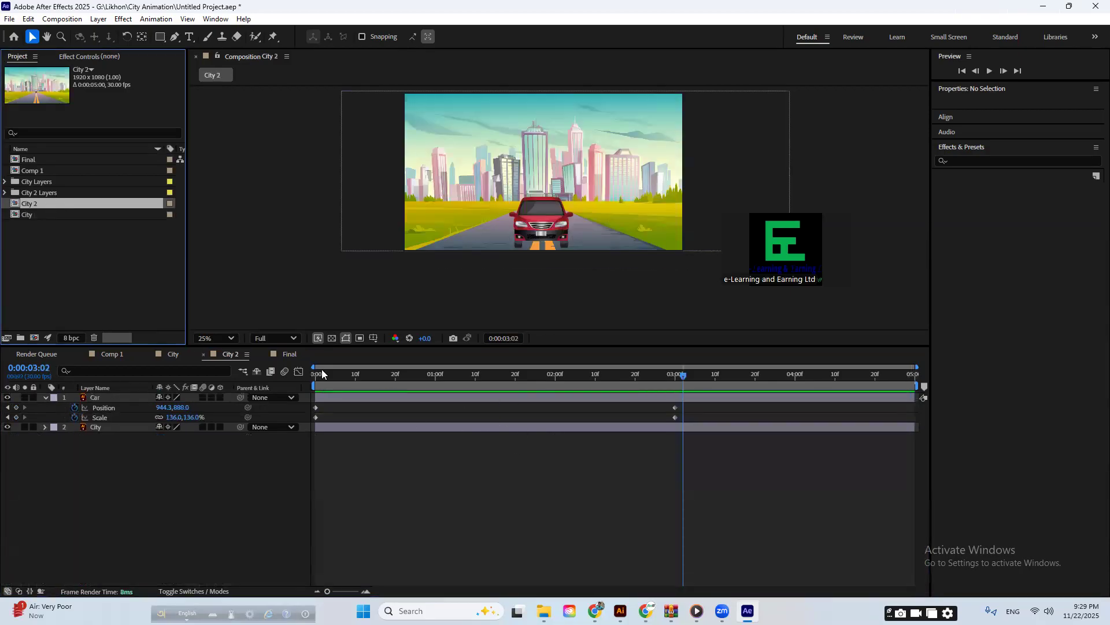
- Add the City and City 2 compositions to Final and start City 2 at 0:00:05:00, right where City ends
click(290, 354)
click(42, 215)
drag(45, 214, 110, 434)
drag(330, 377, 400, 407)
drag(36, 201, 101, 436)
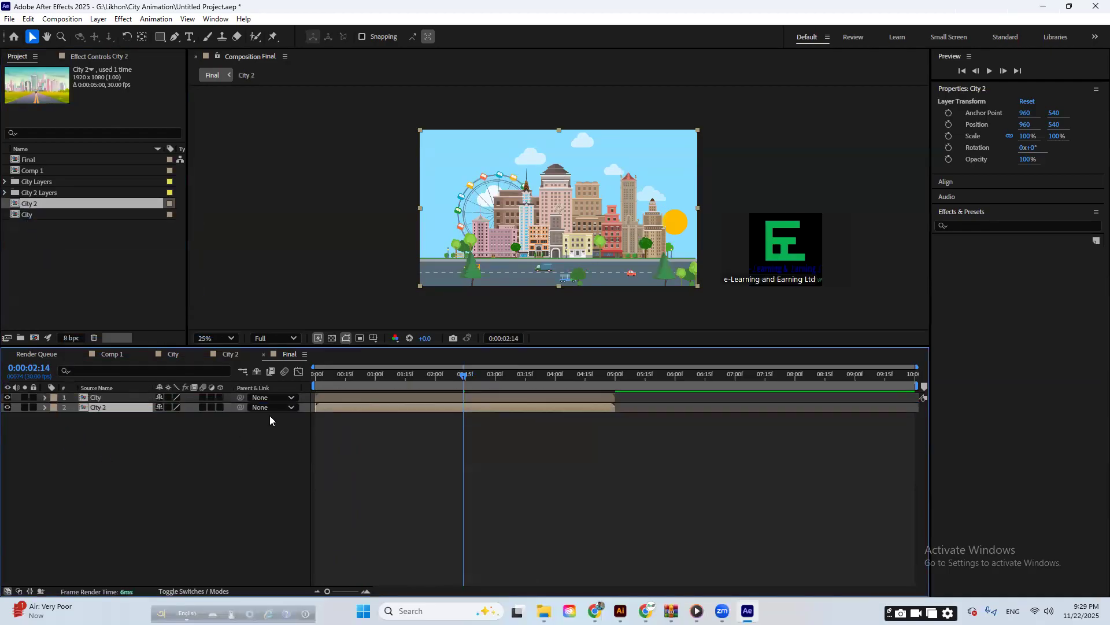
drag(338, 406, 639, 404)
- Split the City 2 layer at 0:00:08:00 and delete the part after the split
drag(464, 376, 795, 404)
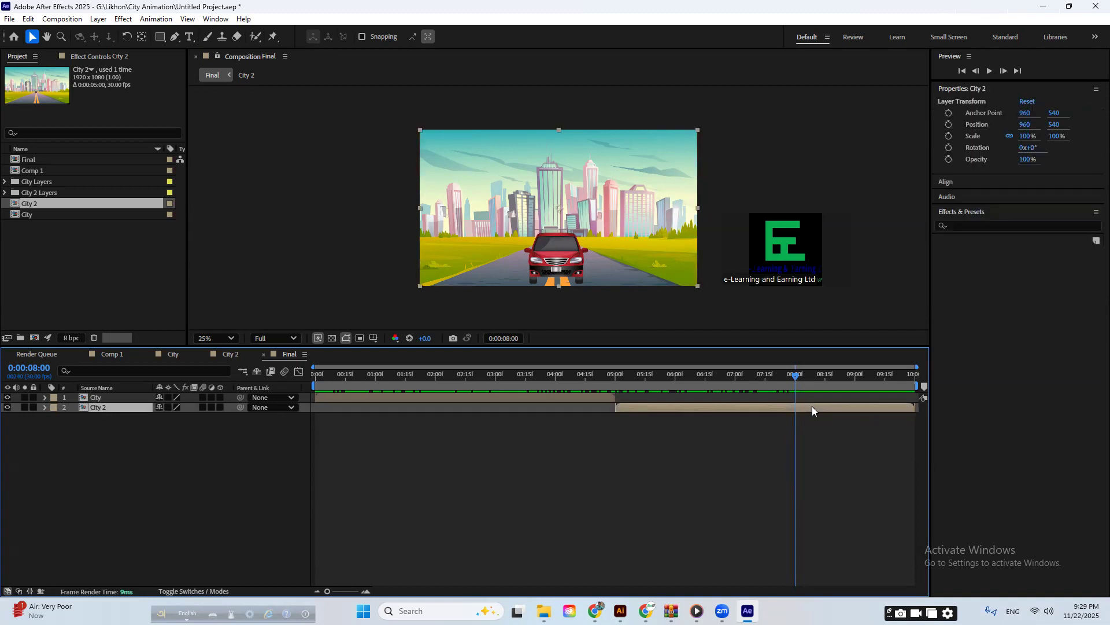
key(ctrl+shift+d)
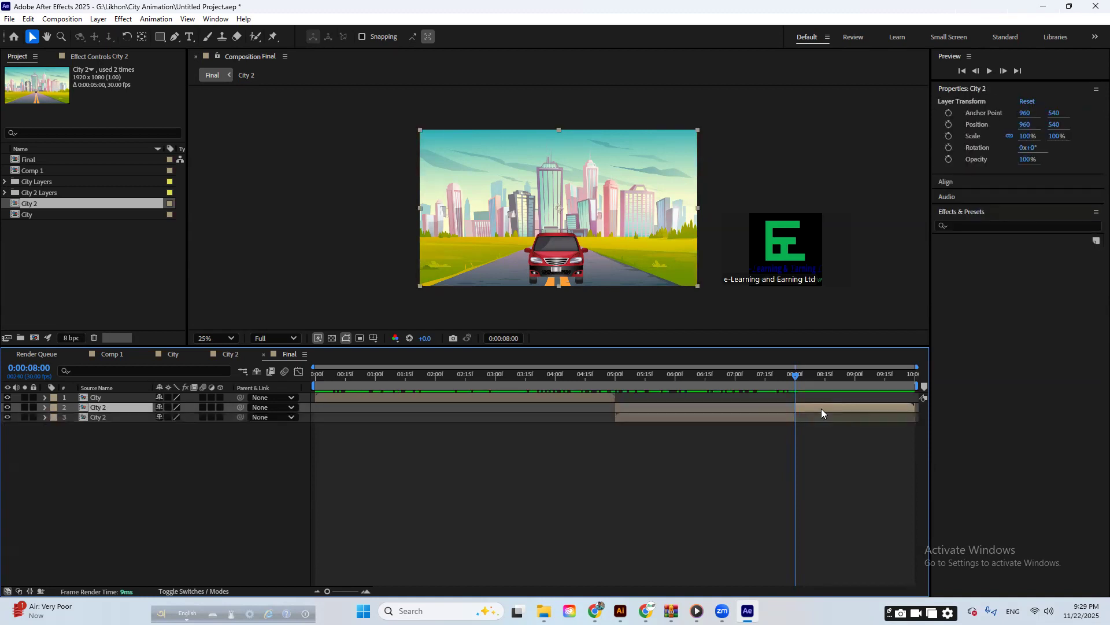
key(Delete)
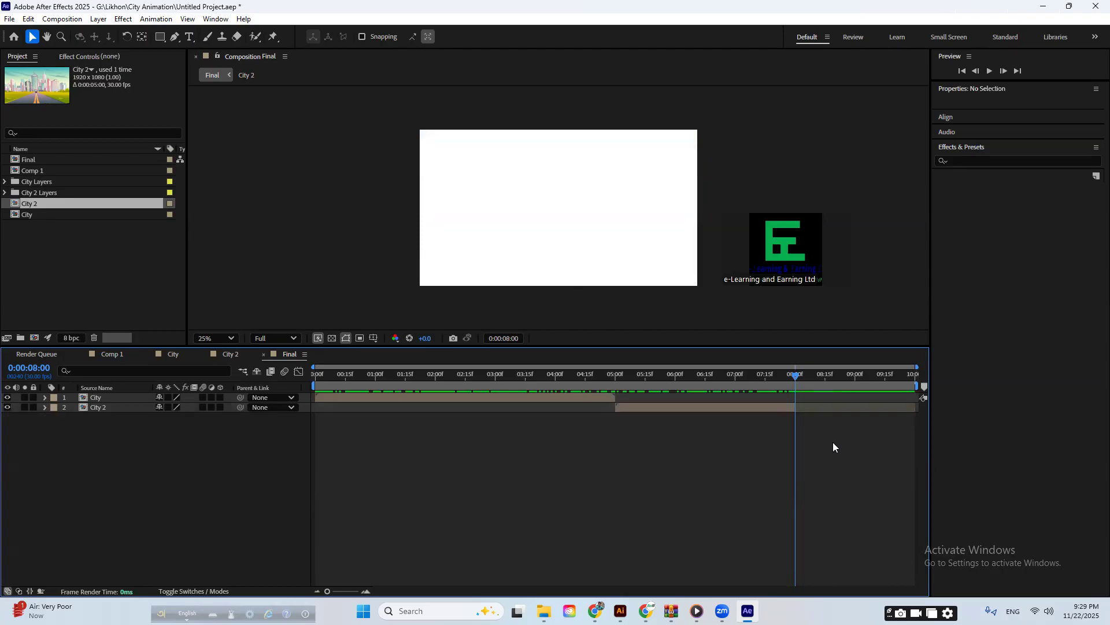
- End Final's work area at 0:00:08:00 and preview the joined scenes from the first frame
drag(596, 377, 303, 402)
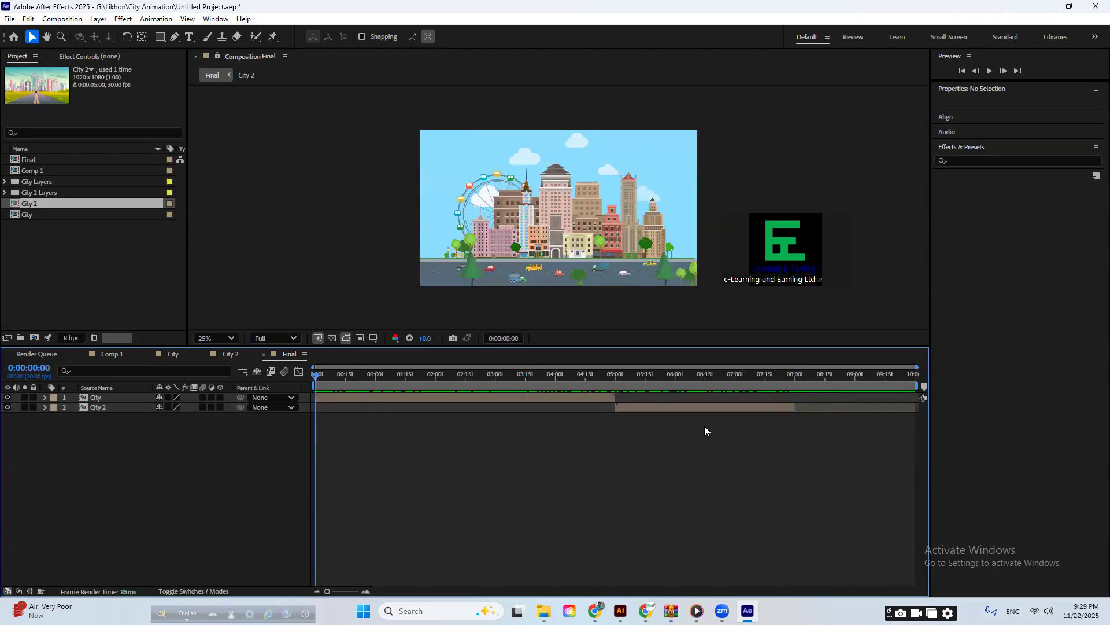
drag(917, 386, 796, 388)
key(space)
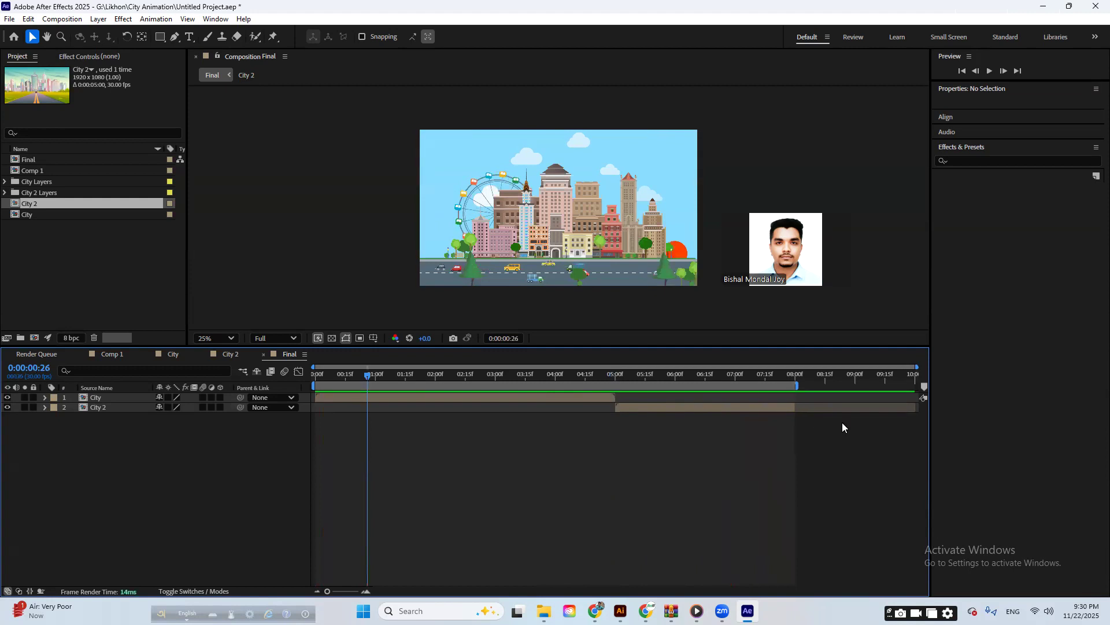
- Look inside the nested City composition, return to Final and scrub through both scenes to 0:00:07:25
click(452, 400)
double_click(396, 399)
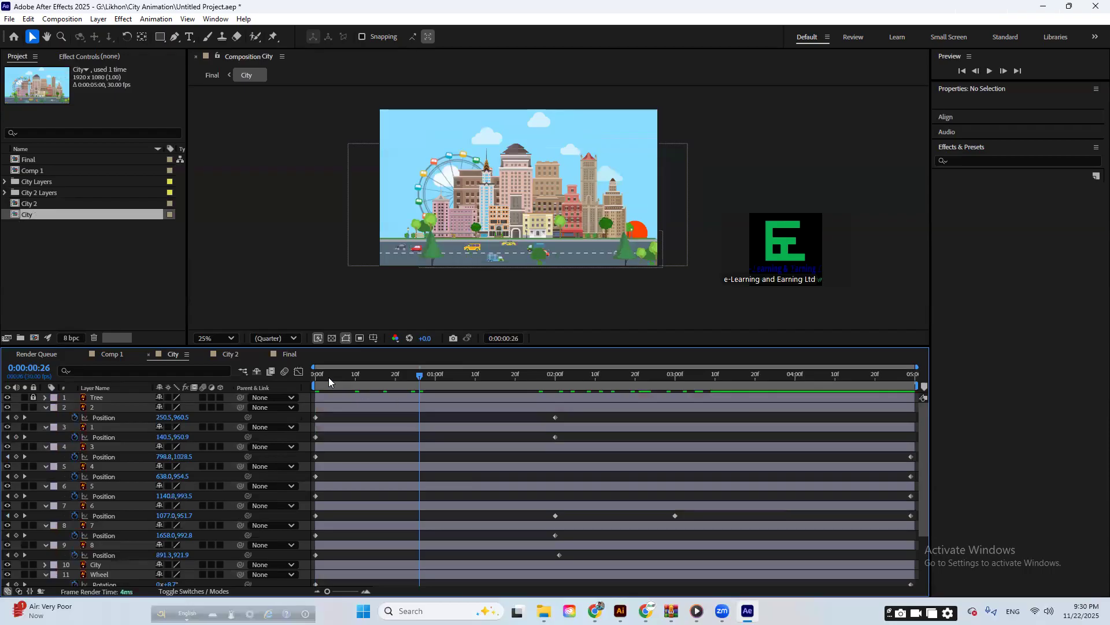
click(295, 355)
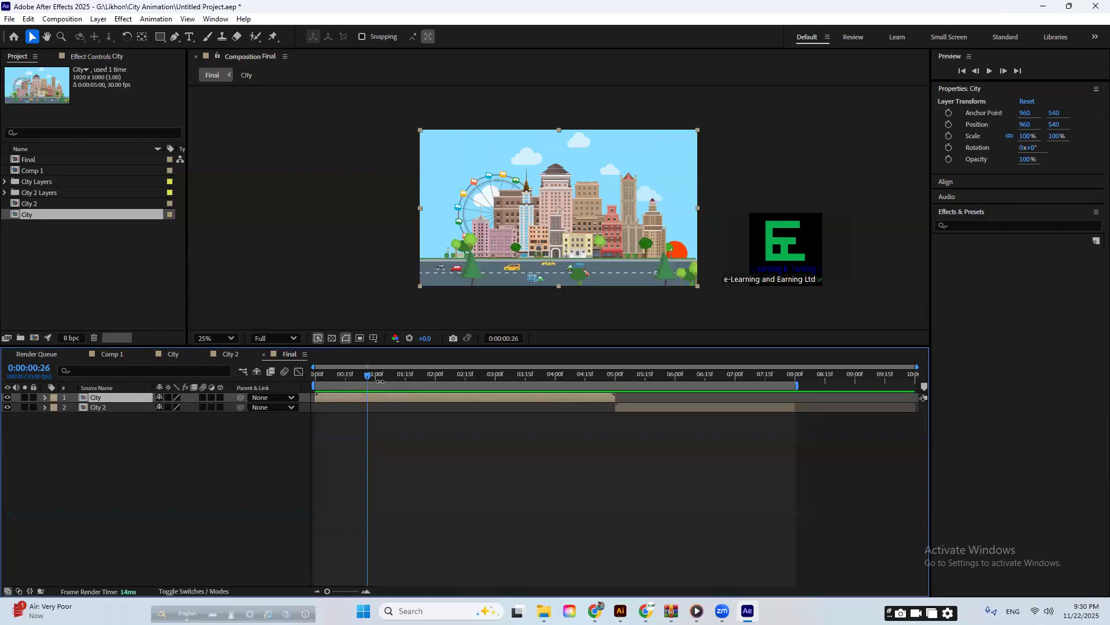
mouse_move(482, 386)
mouse_down()
mouse_move(338, 389)
mouse_move(473, 380)
mouse_move(612, 391)
mouse_move(797, 420)
mouse_move(580, 422)
mouse_move(785, 453)
mouse_up()
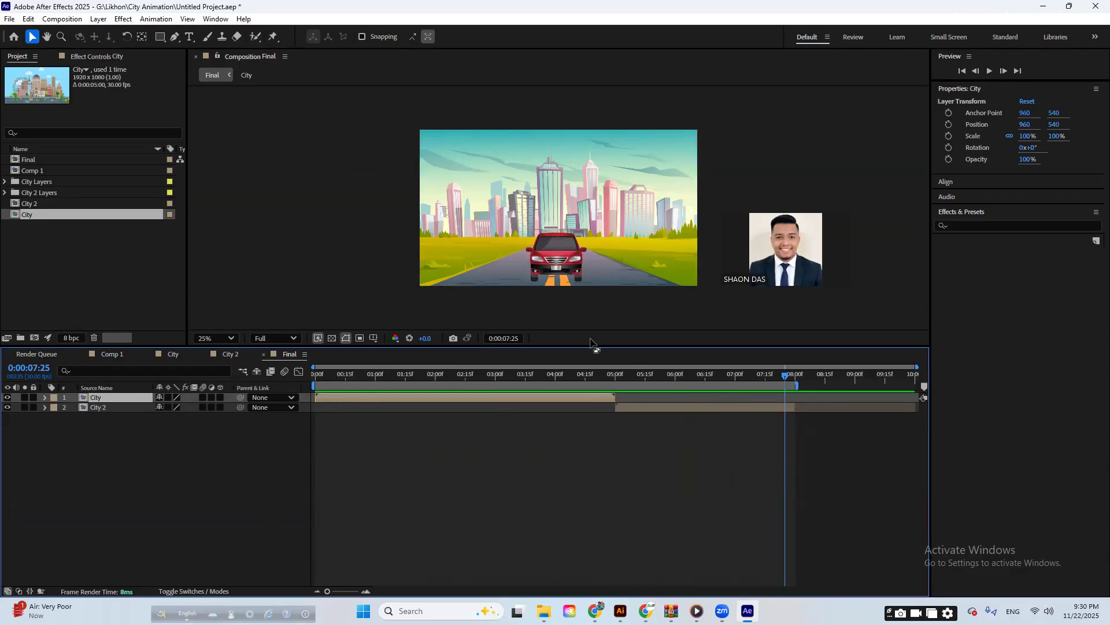
- Add a text layer reading "For Watching" over the skyline in the Final composition
click(189, 37)
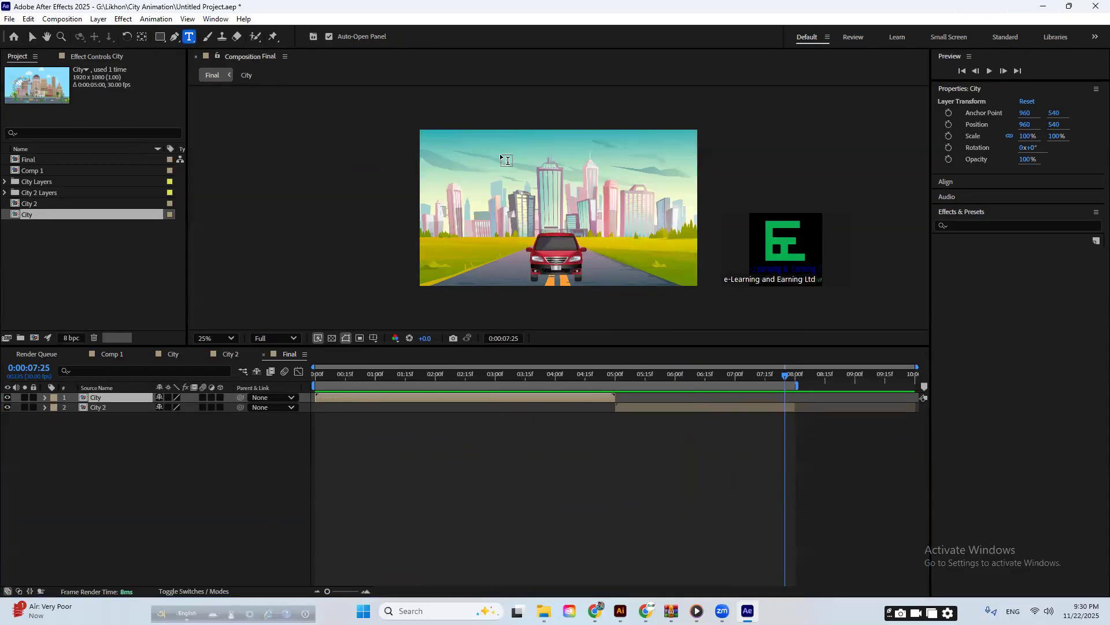
click(488, 186)
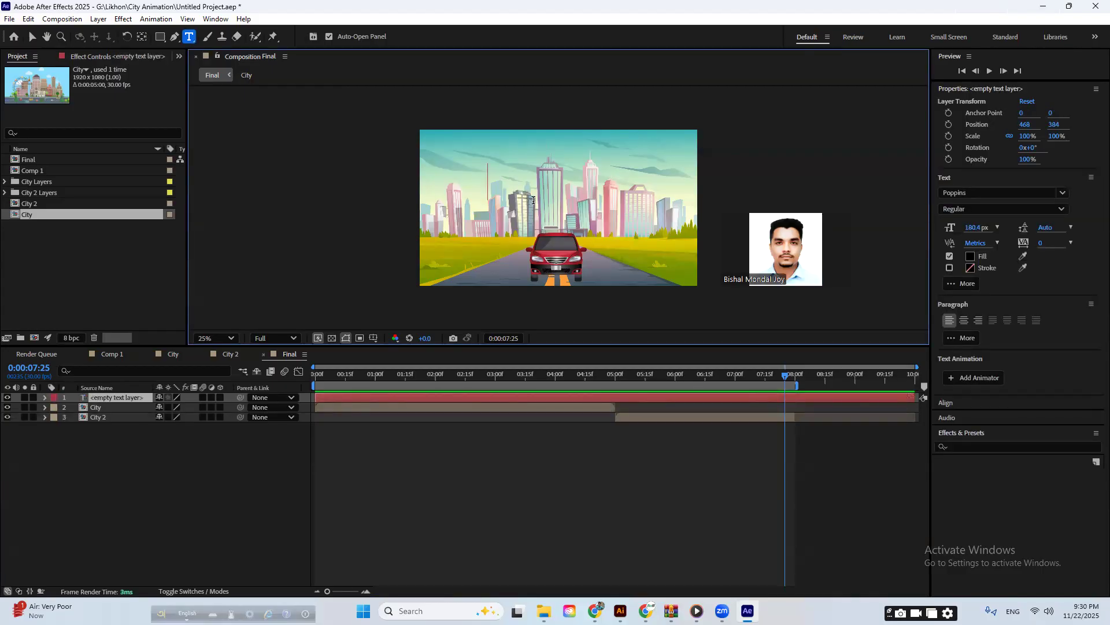
text(BB)
key(BackSpace)
key(BackSpace)
text(For W)
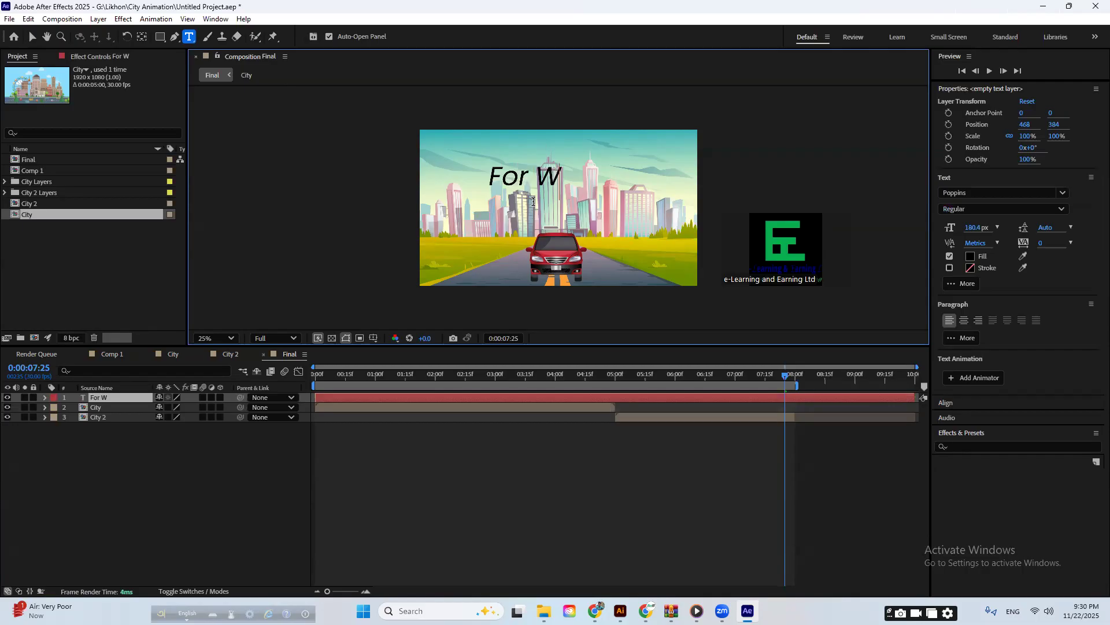
text(athching)
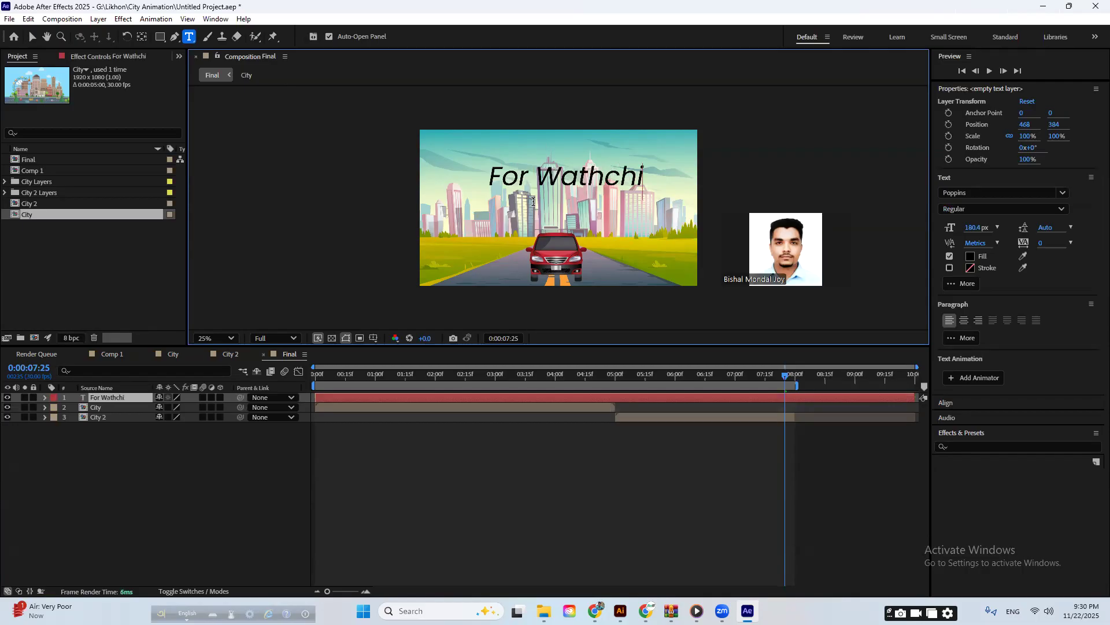
key(BackSpace)
key(BackSpace)
key(BackSpace)
key(BackSpace)
key(BackSpace)
key(BackSpace)
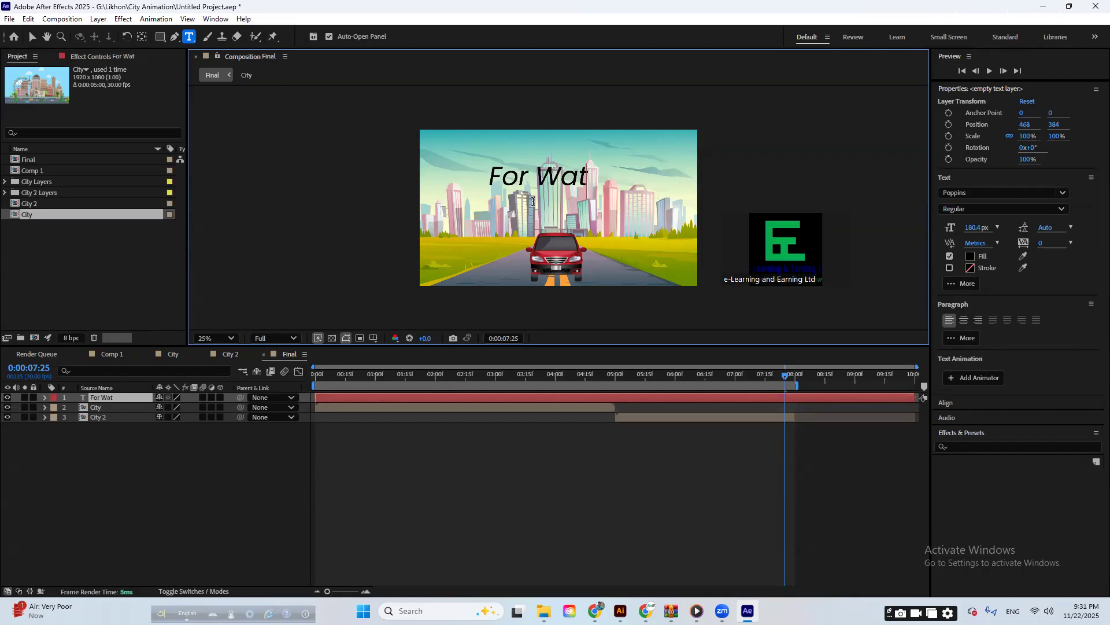
text(chin)
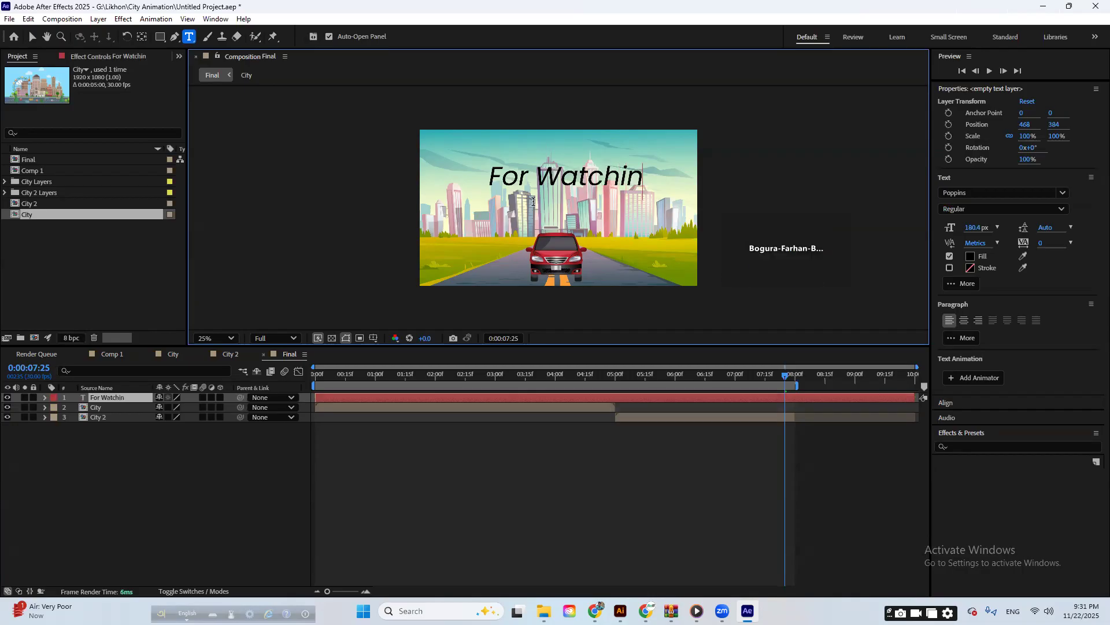
key(BackSpace)
text(ng)
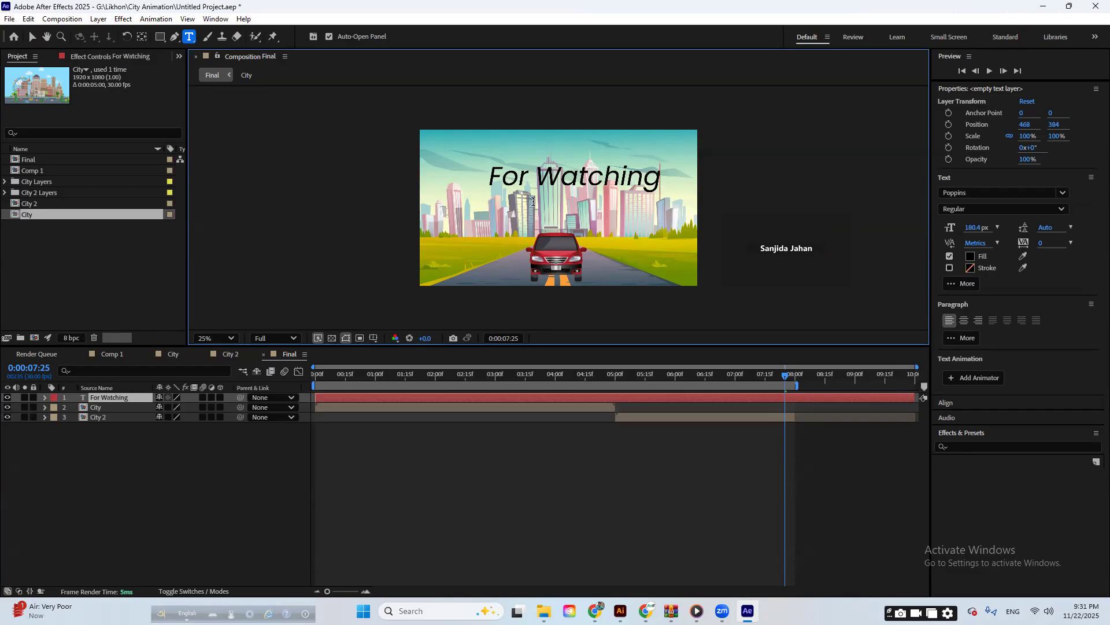
- Reduce the "For Watching" text size to 111.4 px and move it above the car to about 552, 426
click(476, 398)
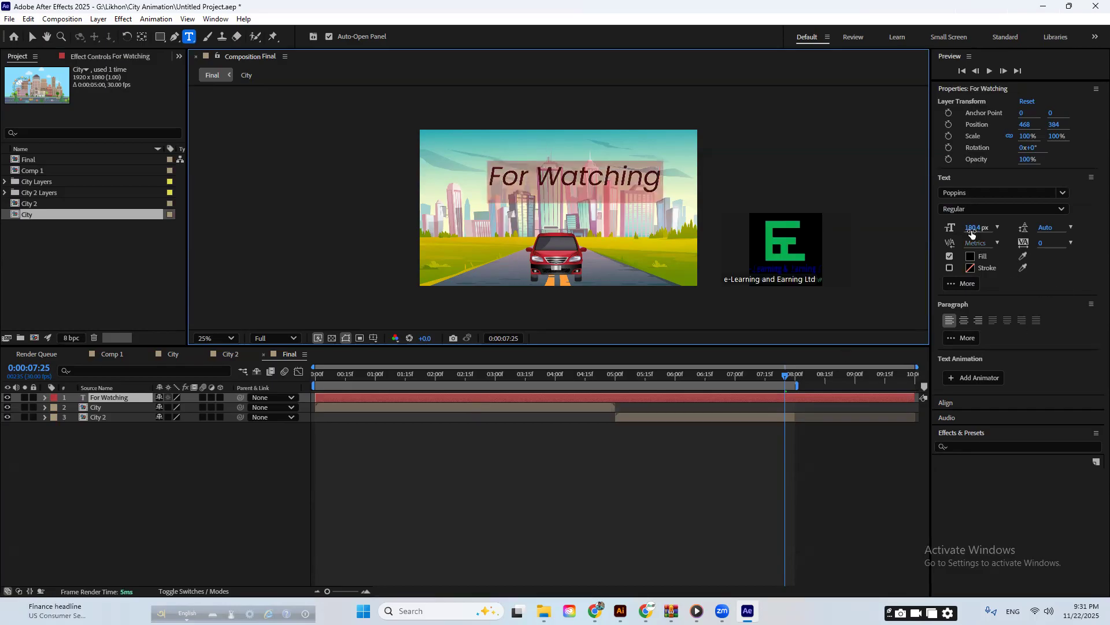
drag(972, 232, 925, 226)
click(32, 37)
mouse_move(556, 184)
mouse_down()
mouse_move(559, 157)
mouse_move(566, 193)
mouse_up()
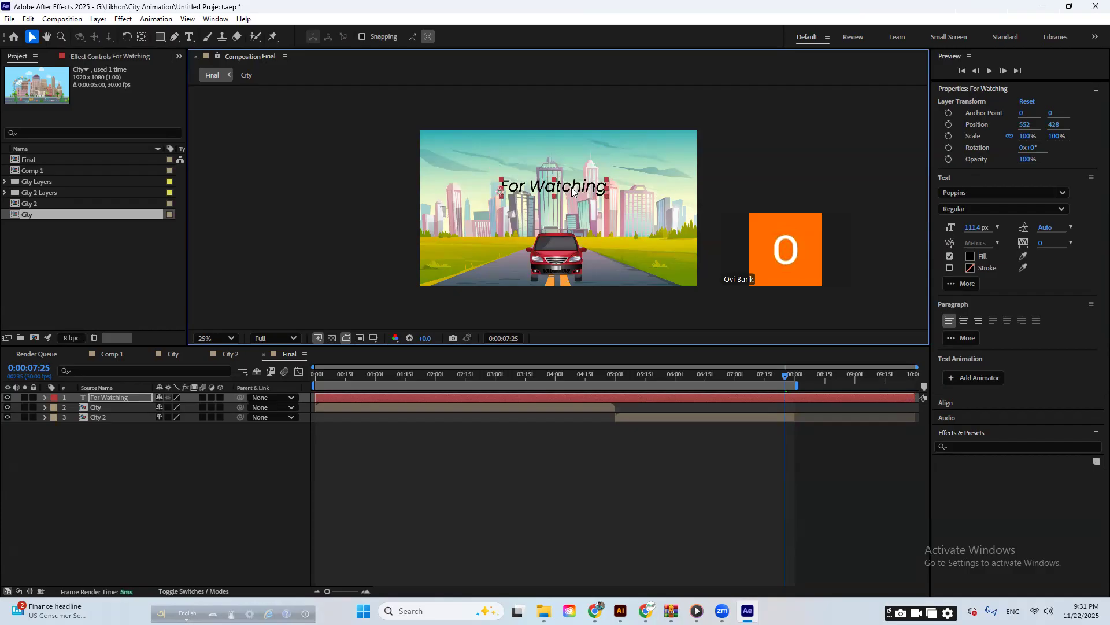
- Delete the "For Watching" text layer from Final and scrub the car scene to 0:00:06:19
key(Delete)
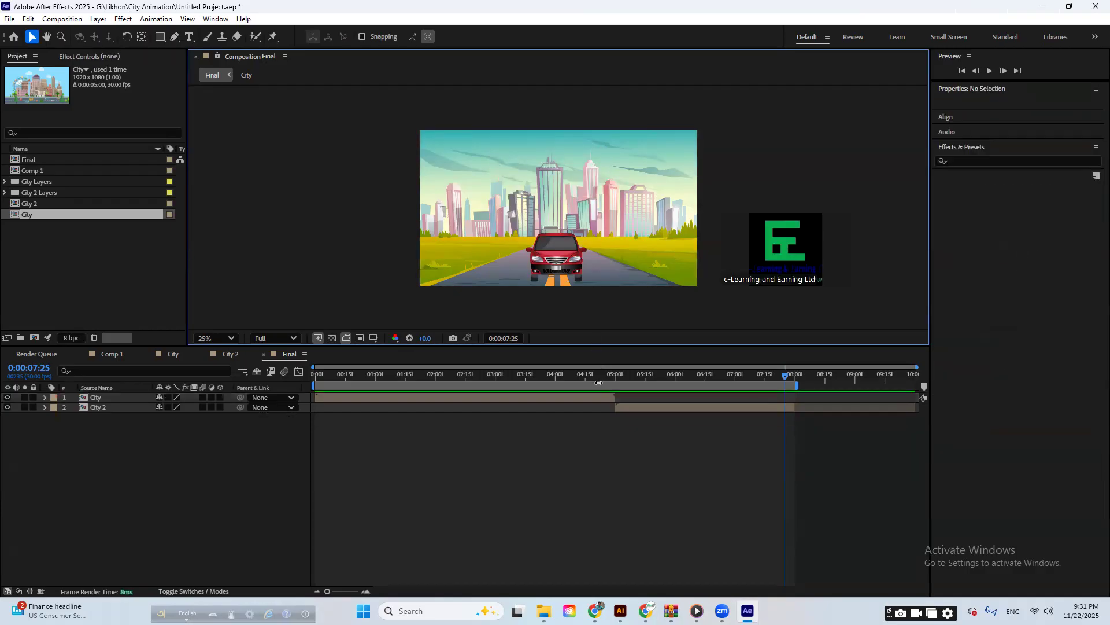
drag(598, 376, 773, 444)
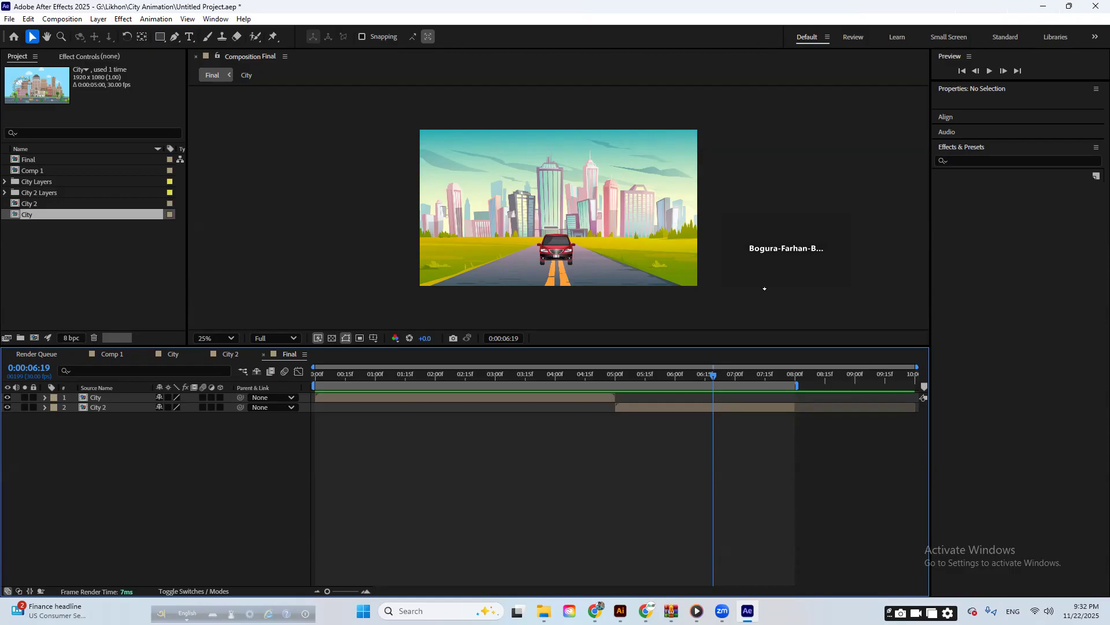
- Add a text layer reading "Thank YoU" over the skyline at about 440, 292 in the Final composition
click(190, 36)
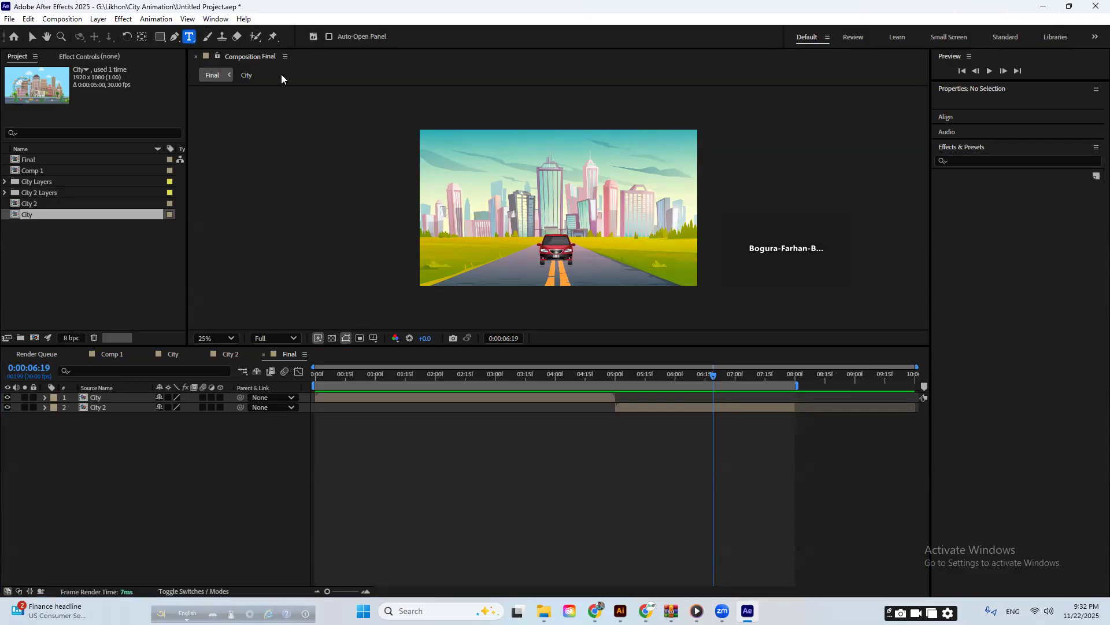
click(489, 175)
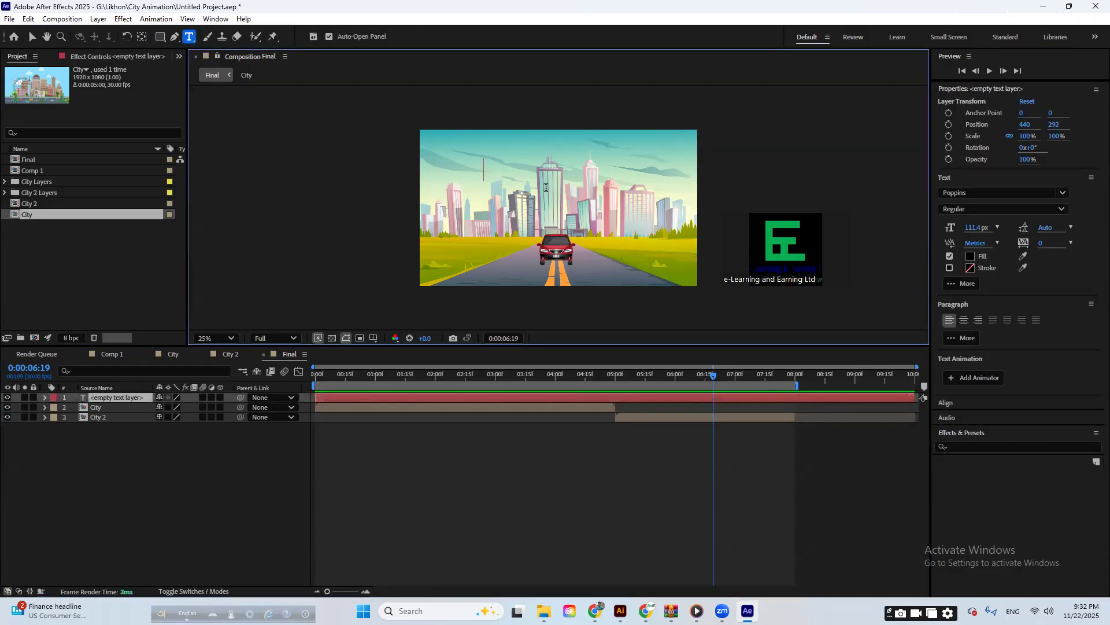
text(Fo)
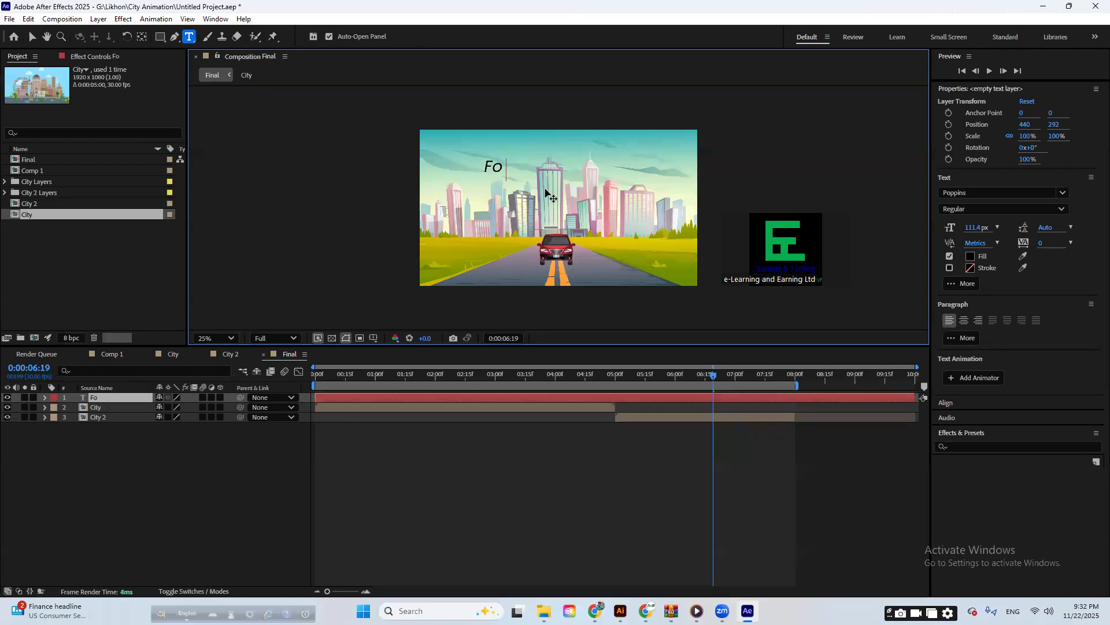
text(r)
key(BackSpace)
key(BackSpace)
key(BackSpace)
text(Thank Yoy)
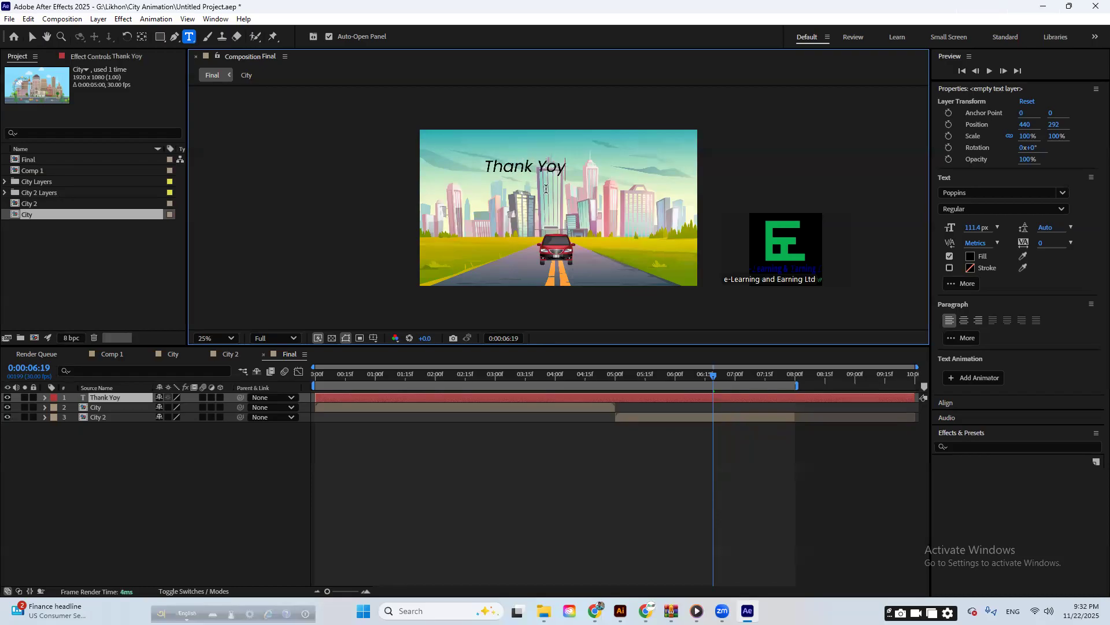
key(BackSpace)
text(U)
click(629, 397)
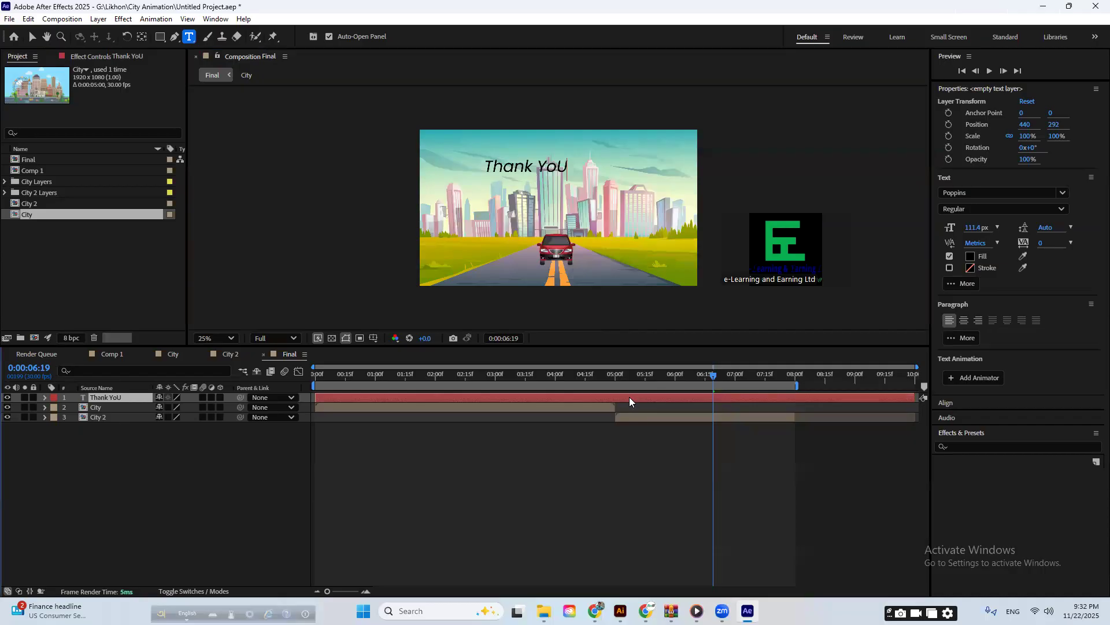
- Set the "Thank YoU" text to Bebas Neue Bold at 205.4 px and move it to about 576, 276
click(975, 193)
text(beb)
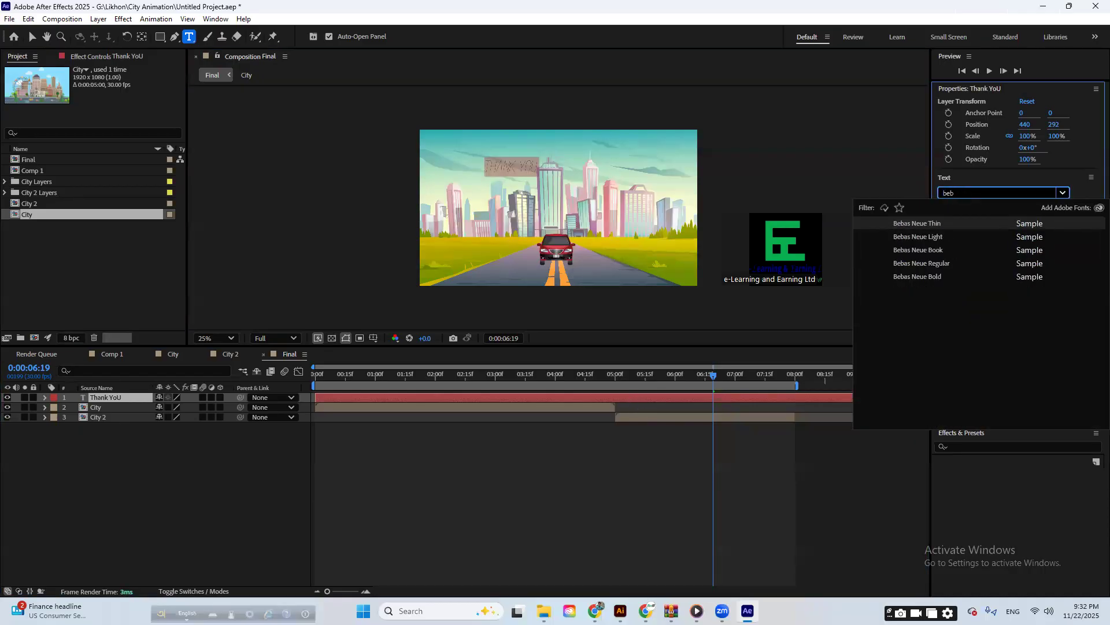
click(952, 276)
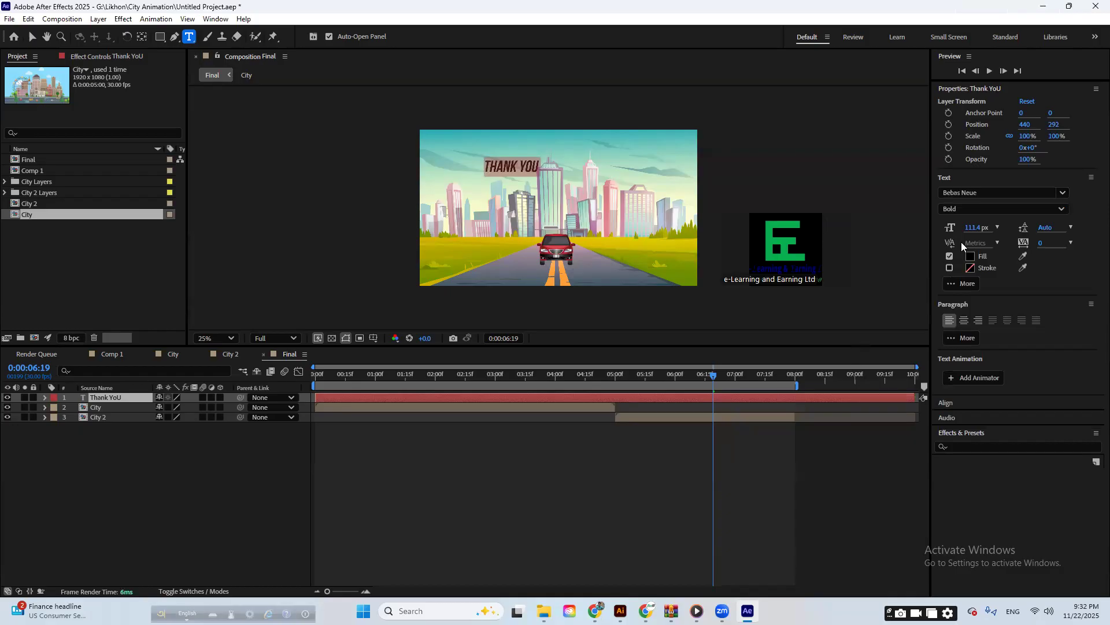
drag(975, 228, 1009, 227)
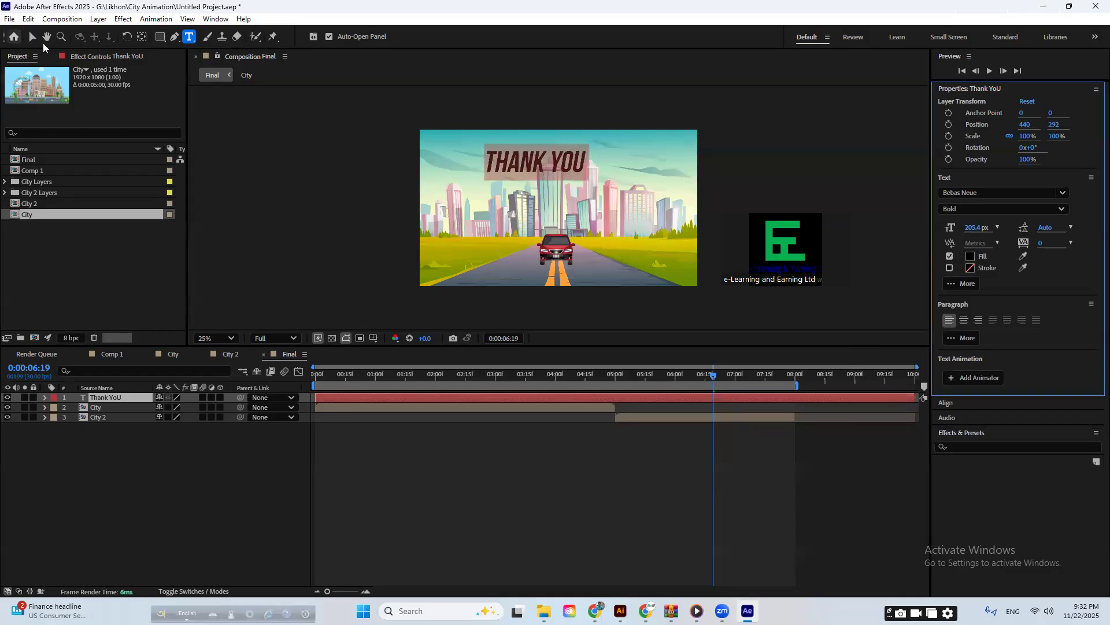
click(31, 37)
mouse_move(566, 160)
mouse_down()
mouse_move(584, 177)
mouse_move(586, 158)
mouse_up()
- Change the "Thank YoU" text fill to bright red and move the layer to about 584, 348
double_click(585, 158)
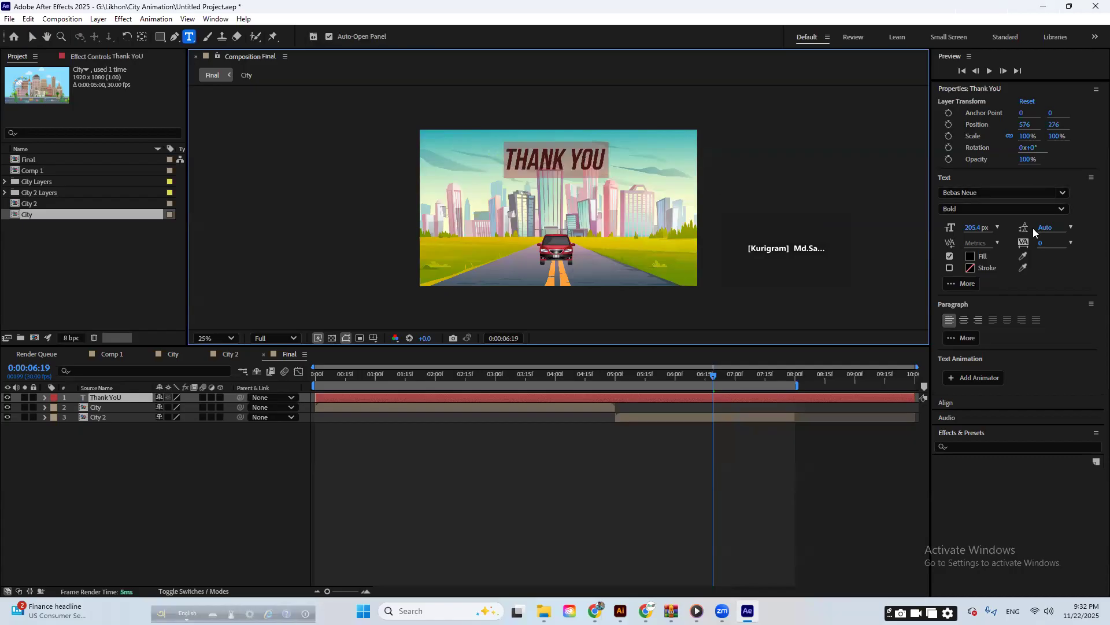
click(970, 256)
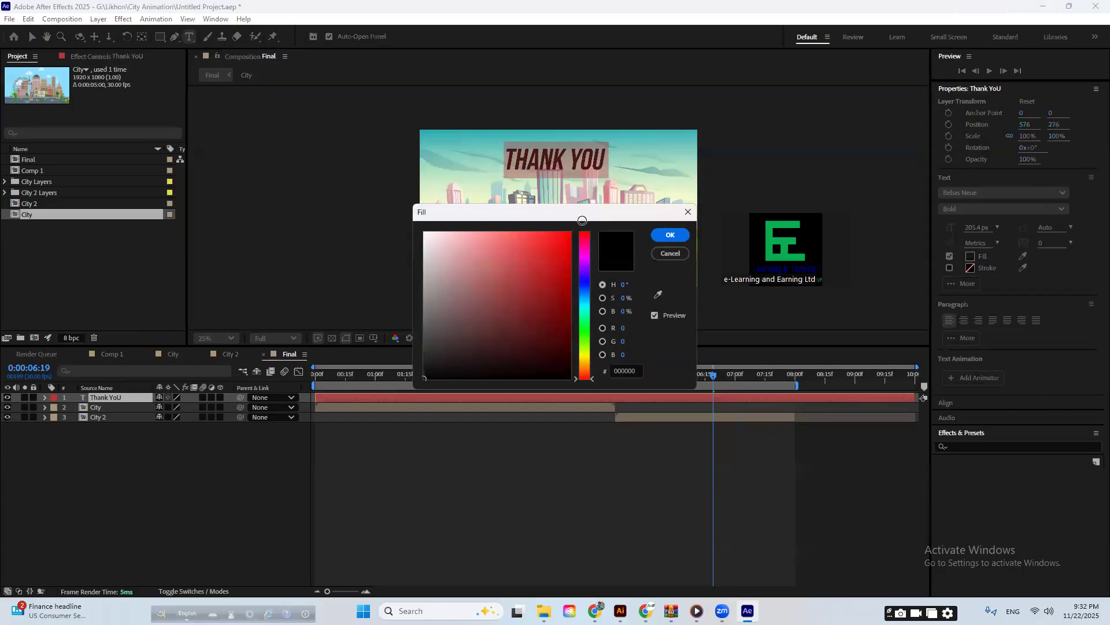
click(508, 308)
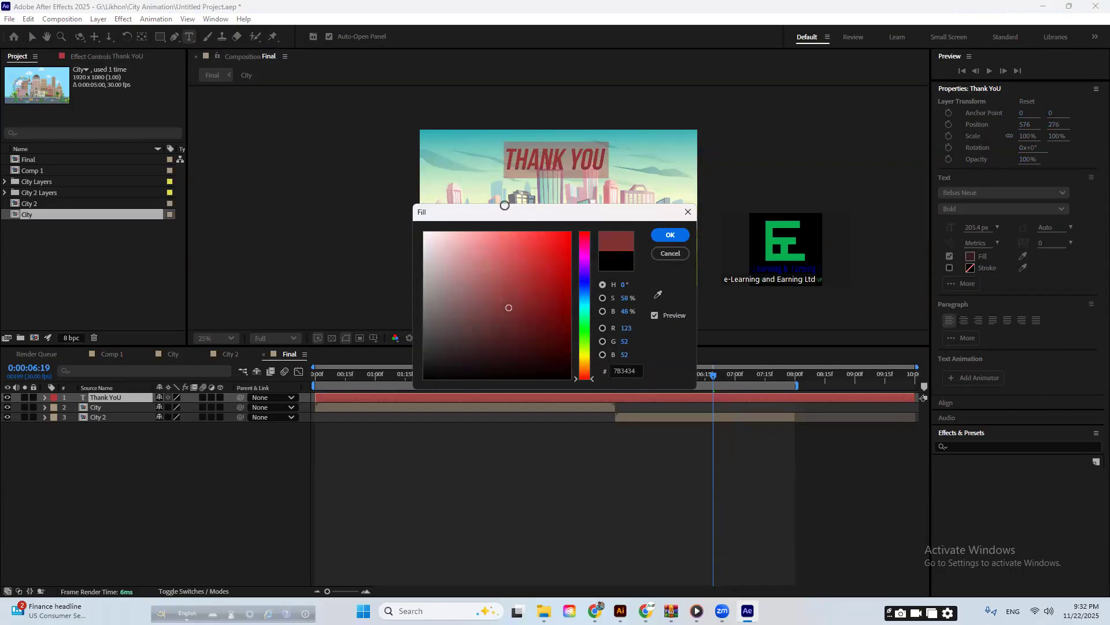
mouse_move(511, 302)
mouse_down()
mouse_move(422, 202)
mouse_move(502, 273)
mouse_move(570, 238)
mouse_up()
click(661, 236)
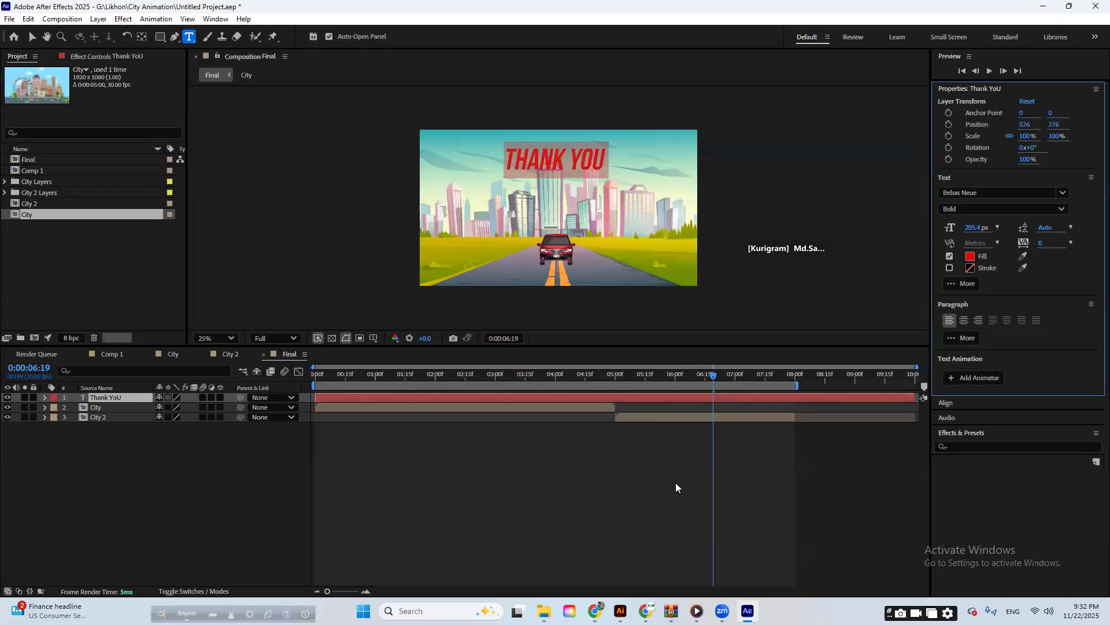
click(674, 484)
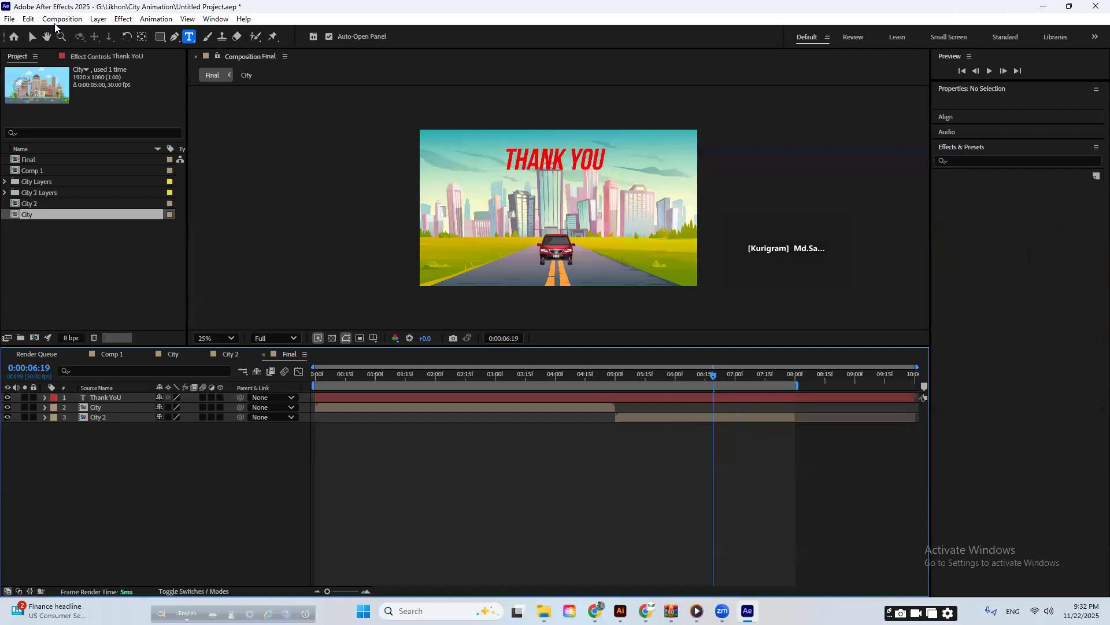
click(33, 38)
drag(553, 157, 554, 168)
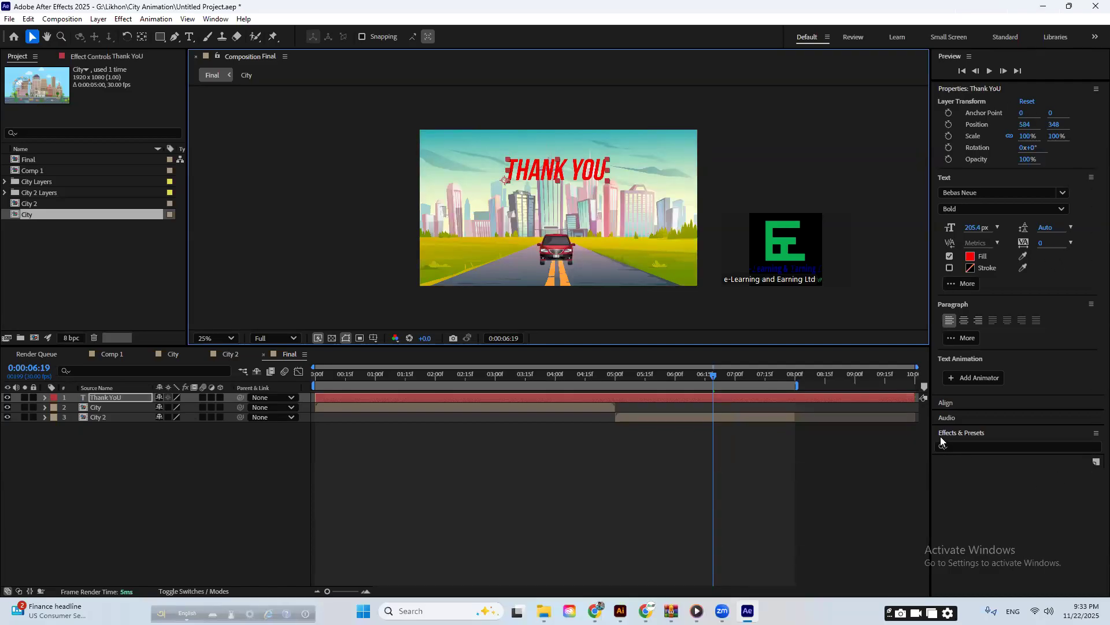
- Browse the text animation presets and examine the ones in the 3D Text group
click(974, 446)
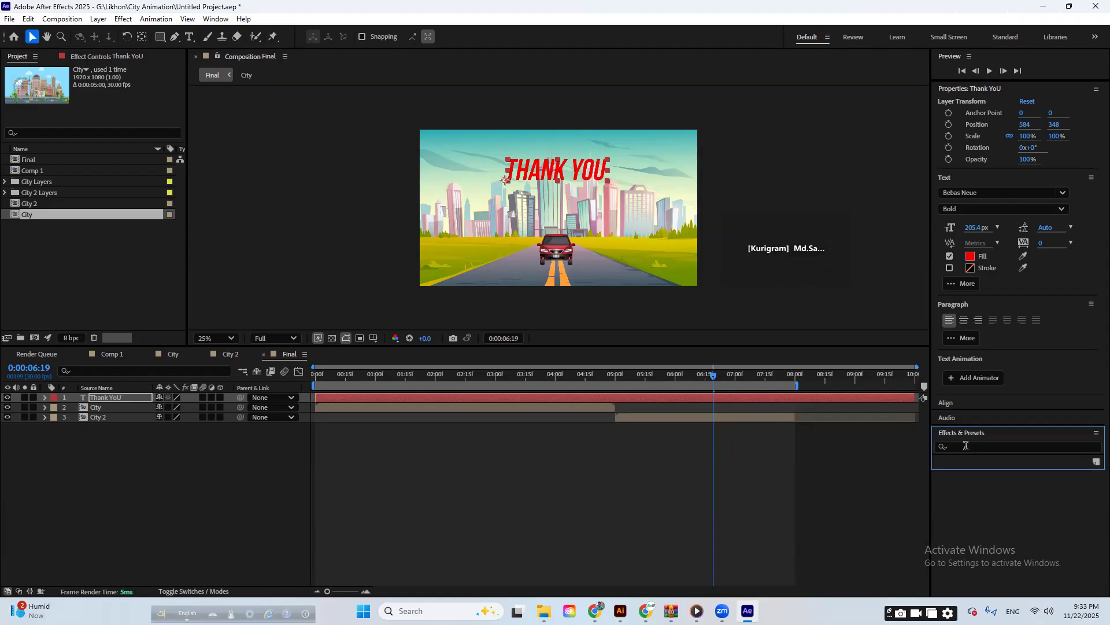
scroll(1072, 507, down, 2)
scroll(1055, 492, down, 1)
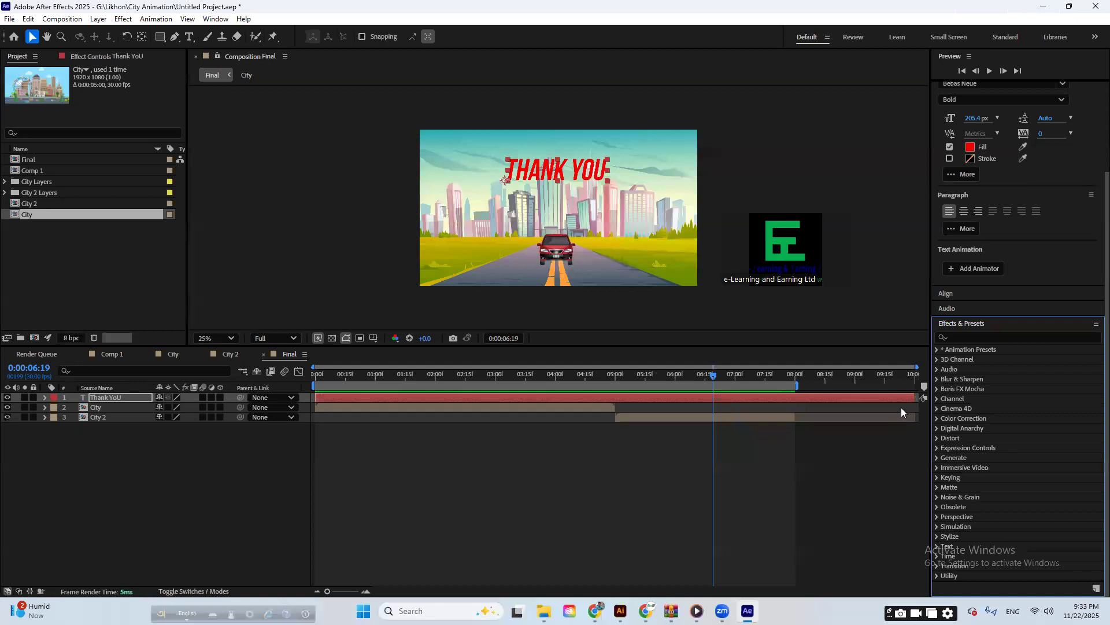
click(939, 349)
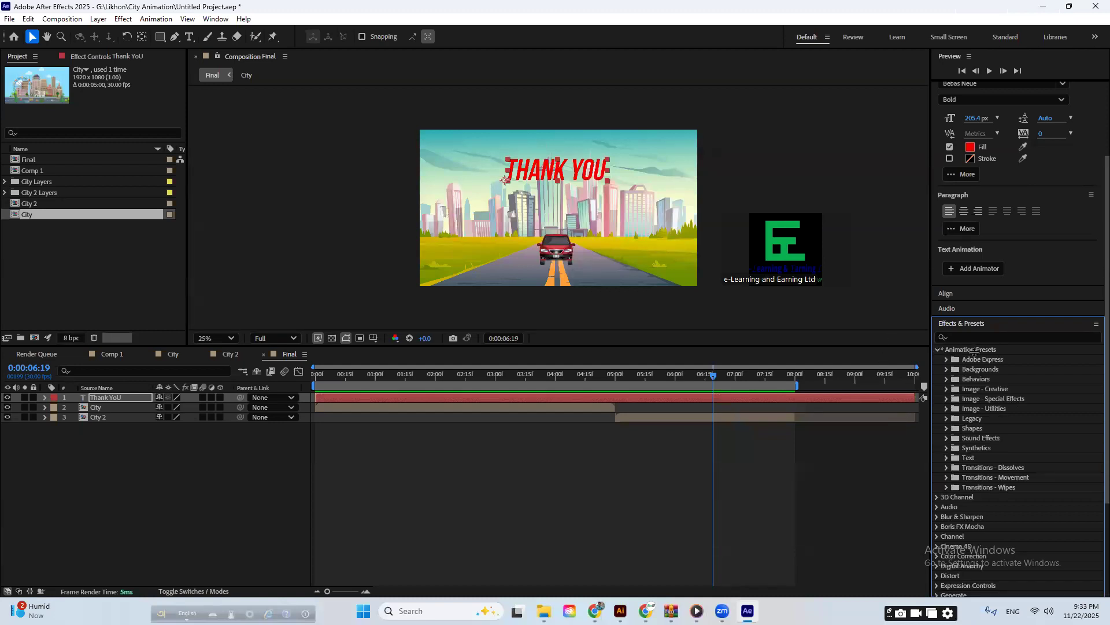
click(946, 457)
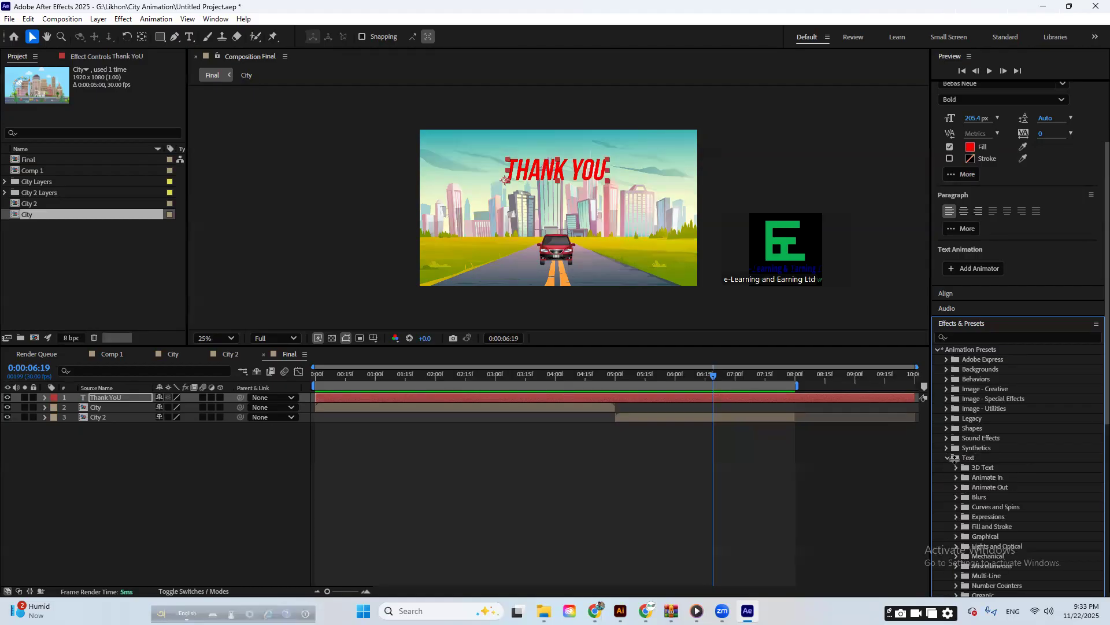
scroll(955, 347, down, 3)
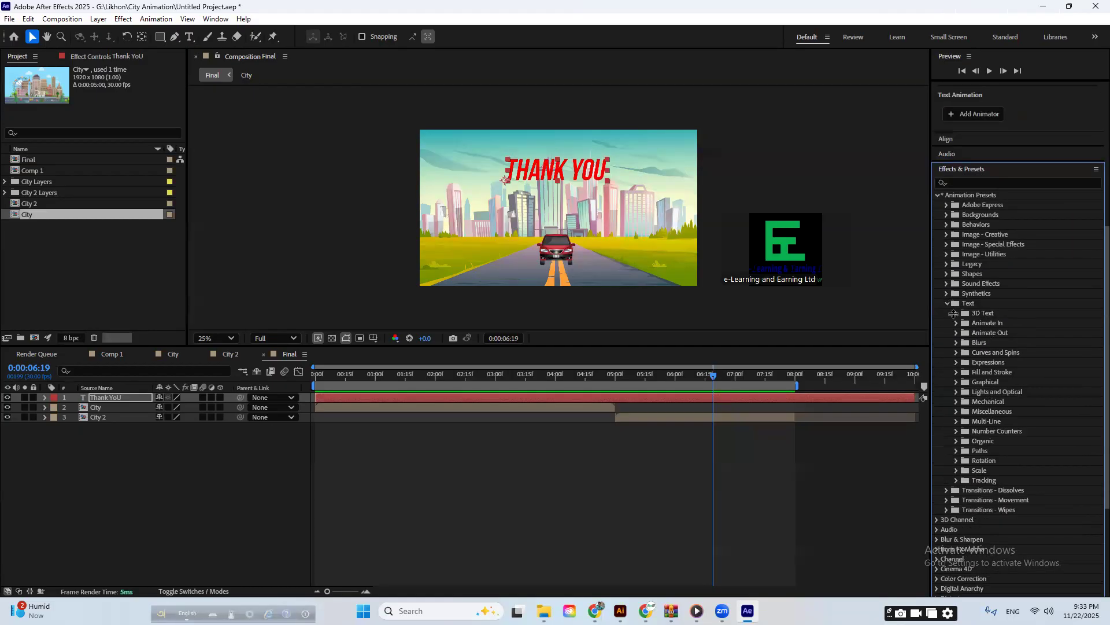
click(957, 313)
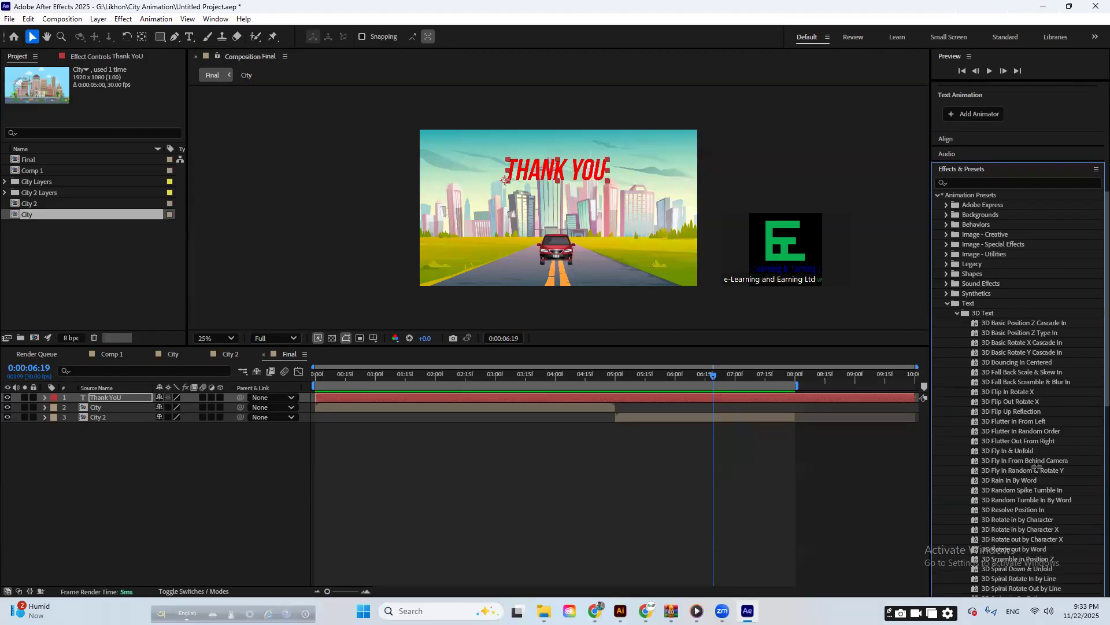
scroll(1035, 486, down, 1)
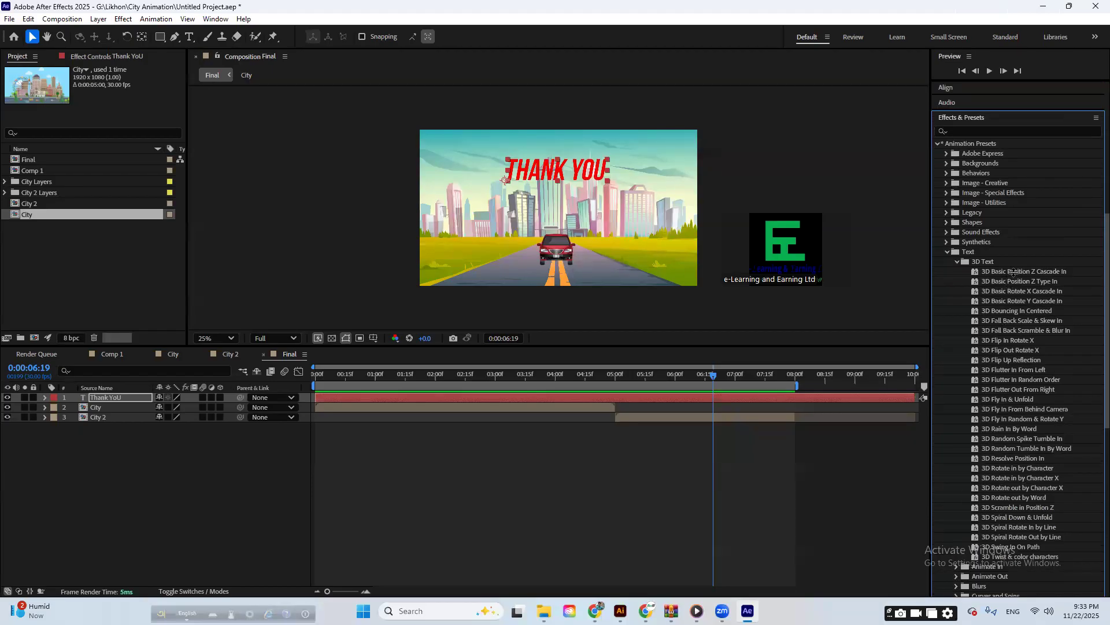
- Try the 3D Basic Position Z Cascade In preset on the "Thank YoU" layer from the first frame and preview it
click(1014, 272)
drag(1025, 274, 692, 418)
key(ctrl+z)
drag(704, 377, 314, 375)
drag(1038, 273, 377, 396)
key(space)
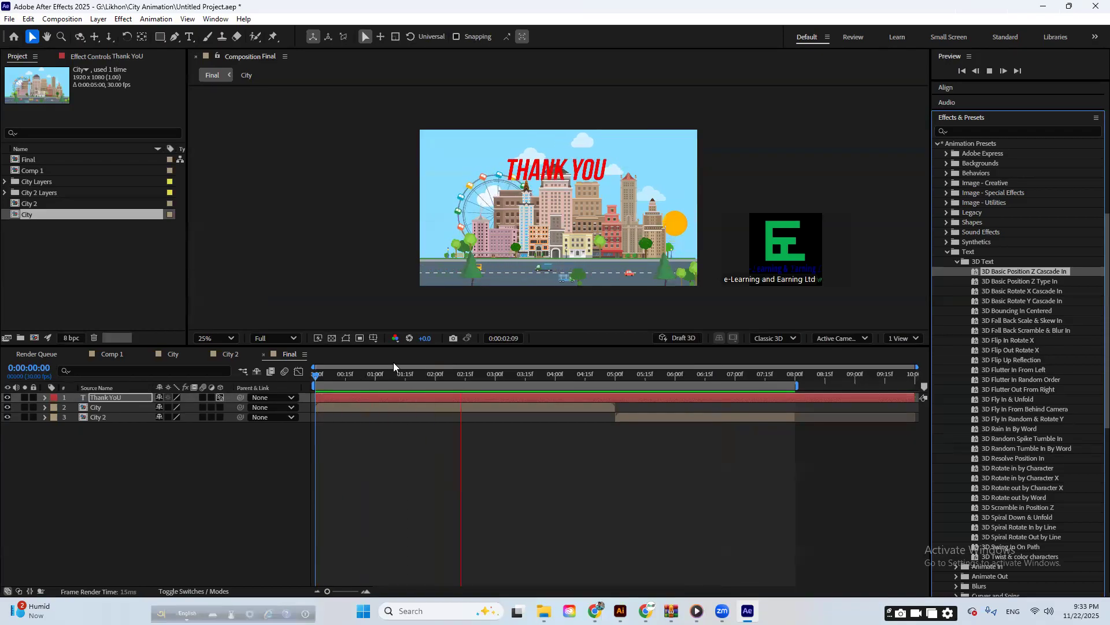
key(space)
- Reveal the "Thank YoU" layer's keyframes, shift the layer to start at 0:00:05:00, and preview from 0:00:04:25
click(499, 449)
click(487, 396)
key(u)
drag(456, 413, 658, 401)
click(394, 461)
click(604, 376)
key(space)
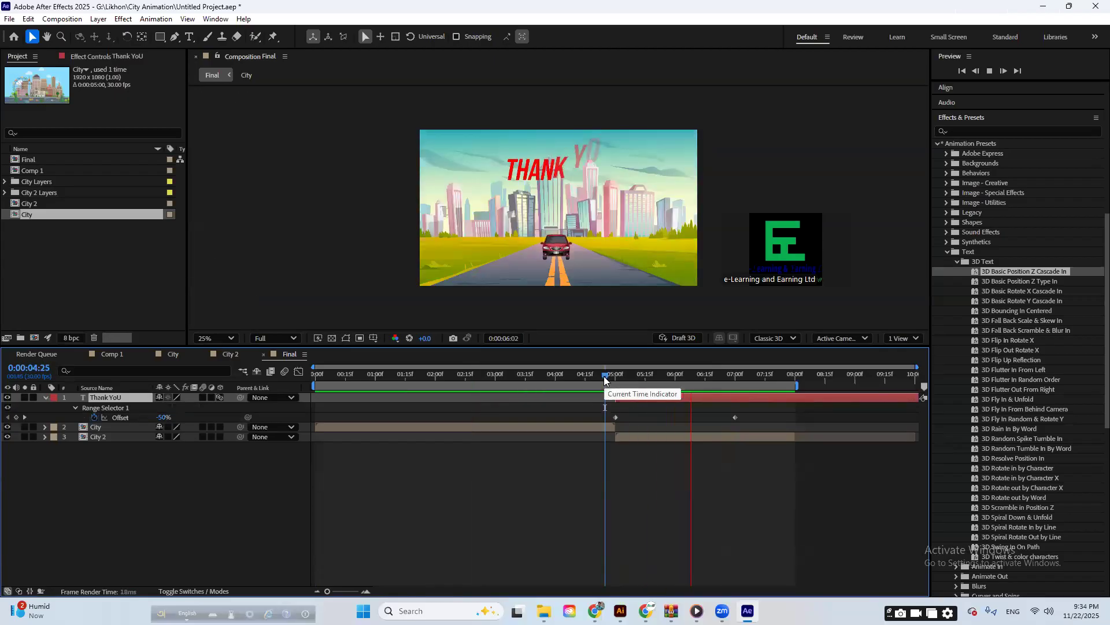
- Move the text's last Offset keyframe to 0:00:06:00 and preview the faster animation from 0:00:05:00
click(746, 408)
drag(733, 417, 674, 417)
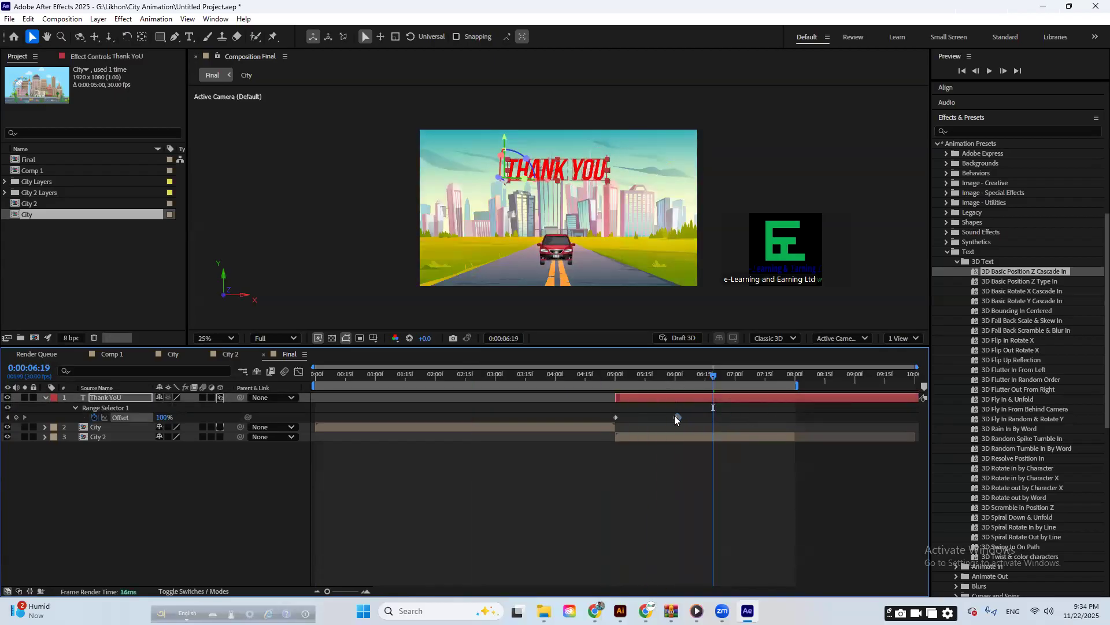
drag(668, 376, 616, 383)
key(space)
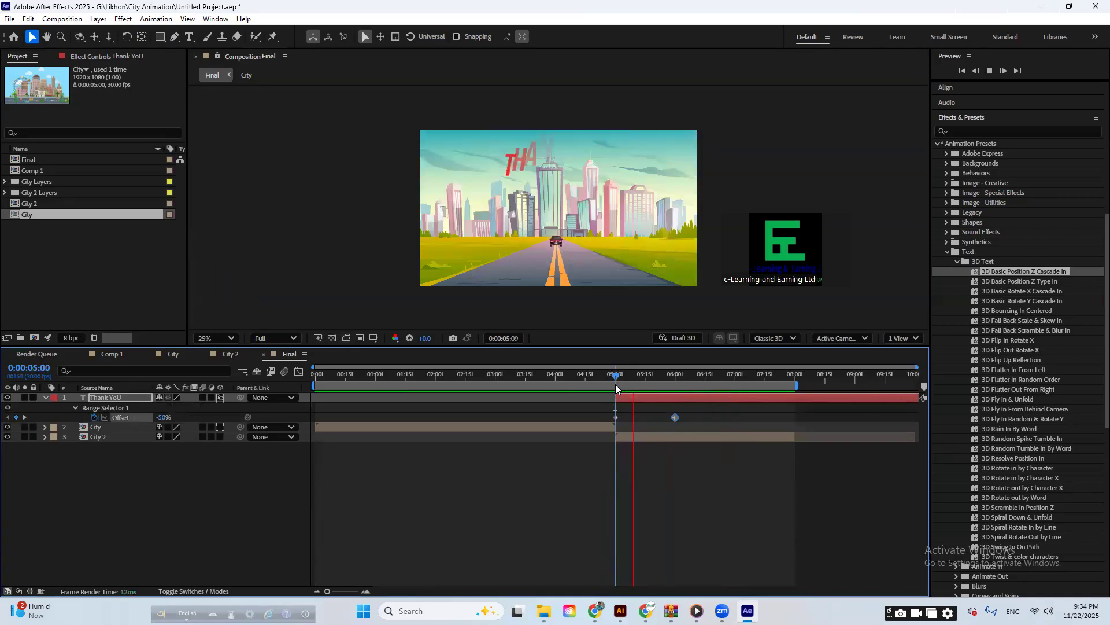
key(space)
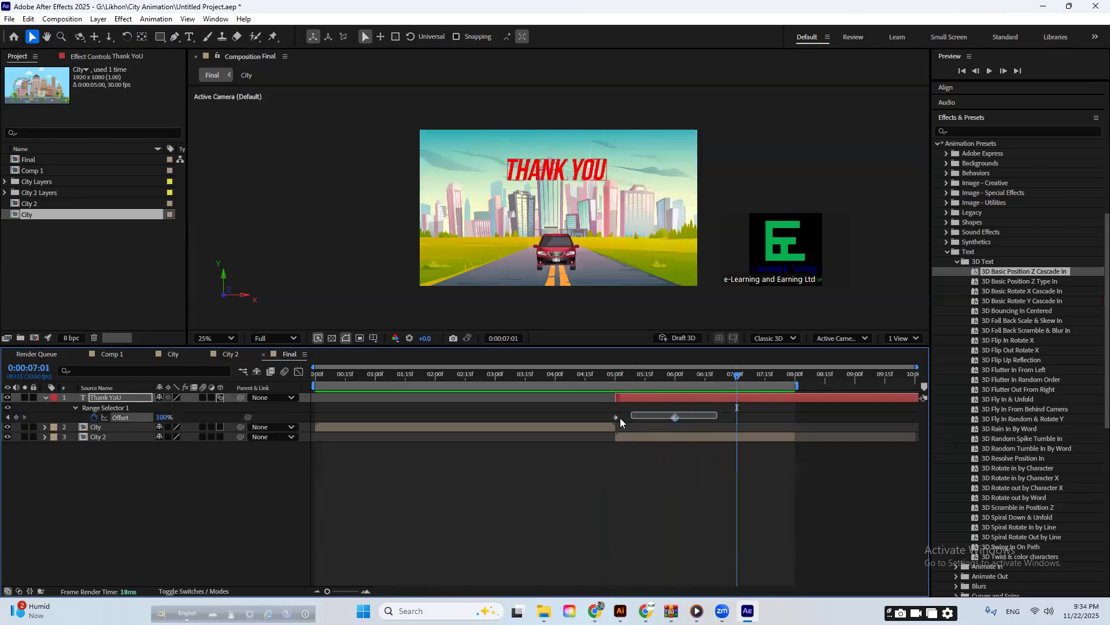
- Delete both Offset keyframes and try the 3D Basic Position Z Type In preset on the "Thank YoU" layer
shift+click(615, 416)
key(Delete)
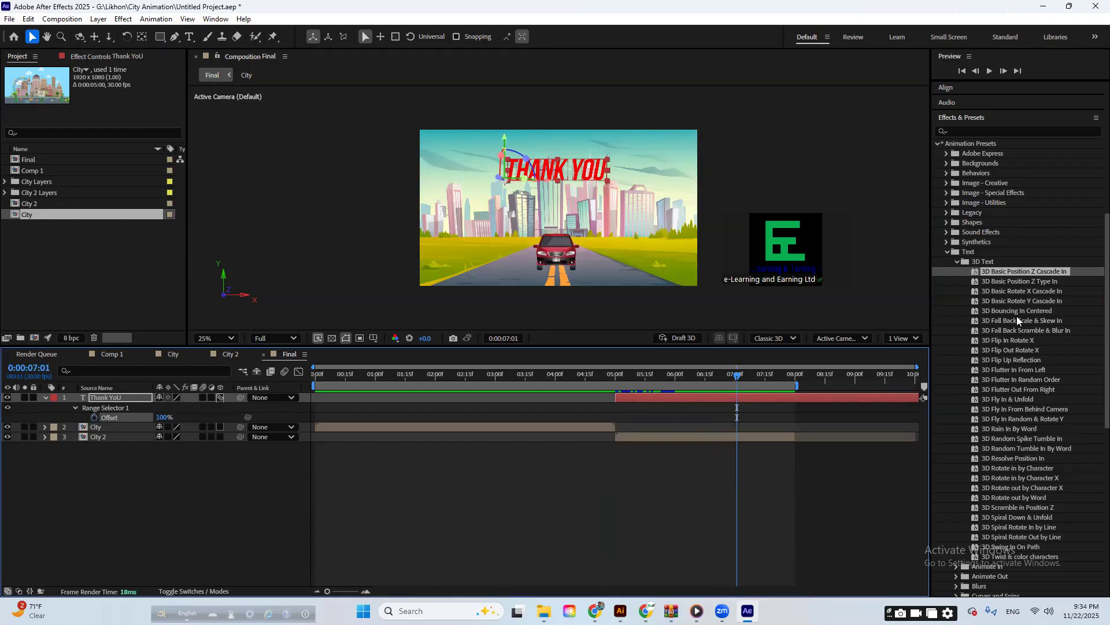
double_click(1016, 280)
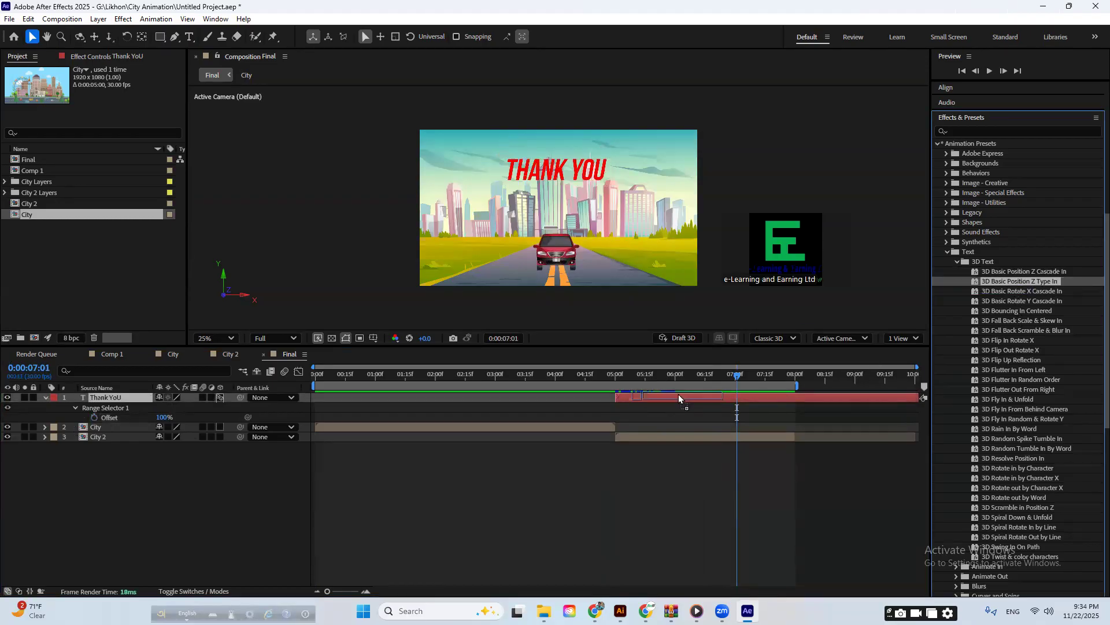
key(space)
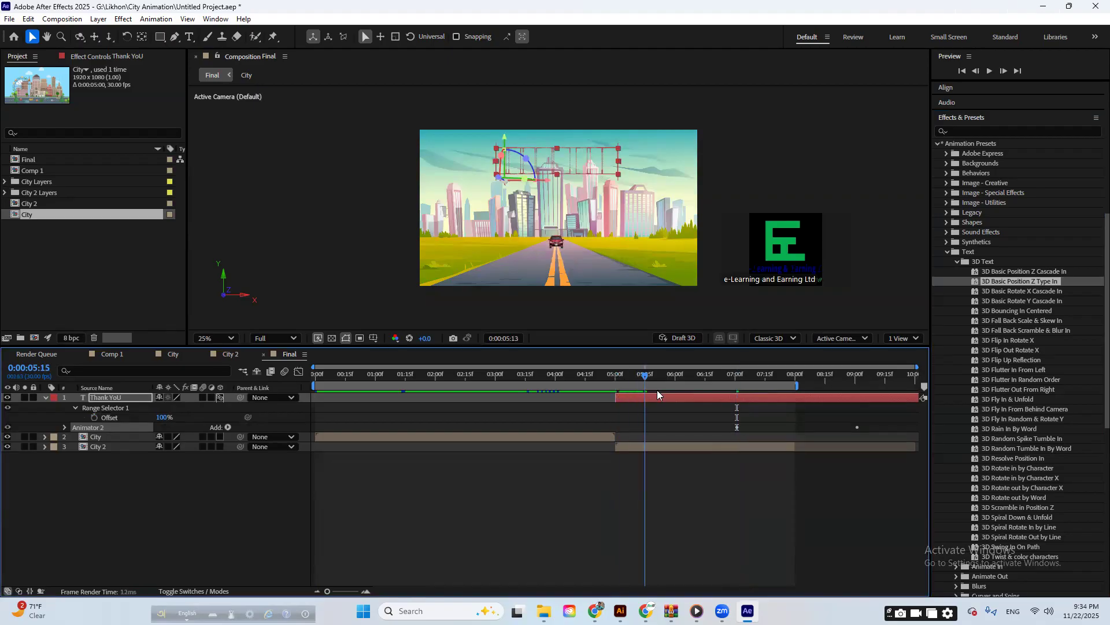
click(100, 55)
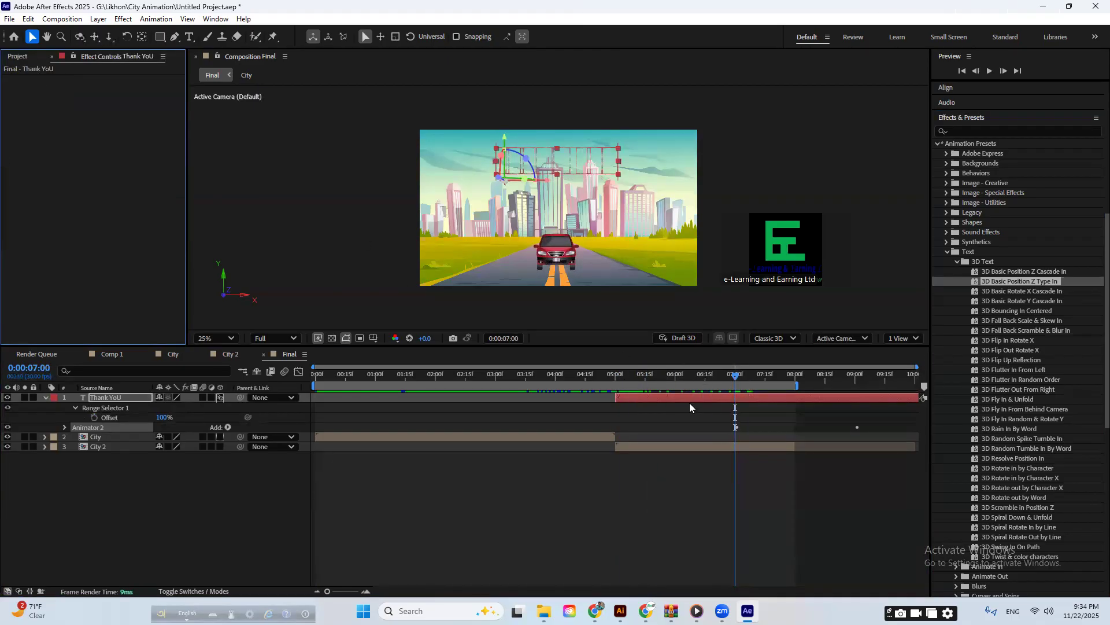
- Undo the preset, keyframe and timing trials back to the unanimated "Thank YoU" layer, and select that layer
key(ctrl+z)
key(ctrl+z)
key(ctrl+z)
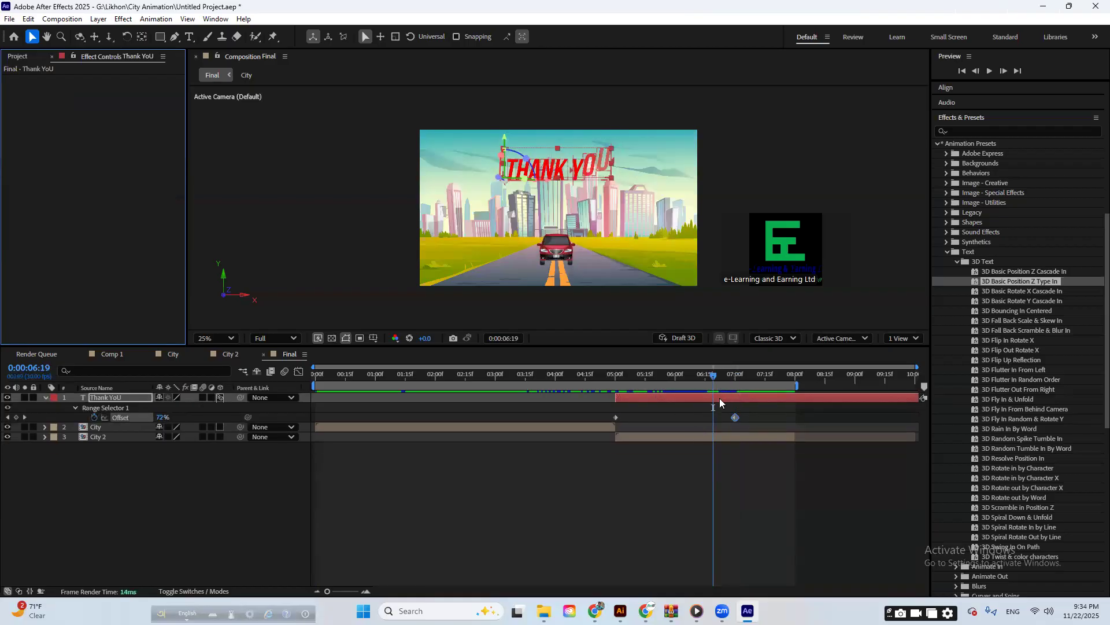
drag(719, 399, 779, 399)
key(ctrl+z)
key(ctrl+z)
key(ctrl+z)
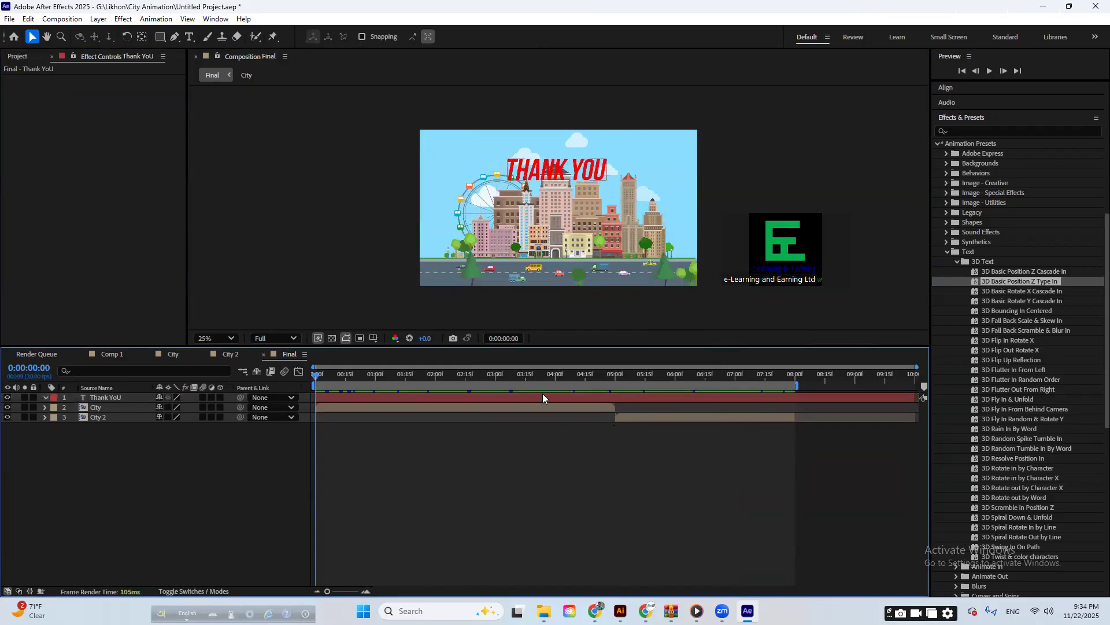
click(521, 398)
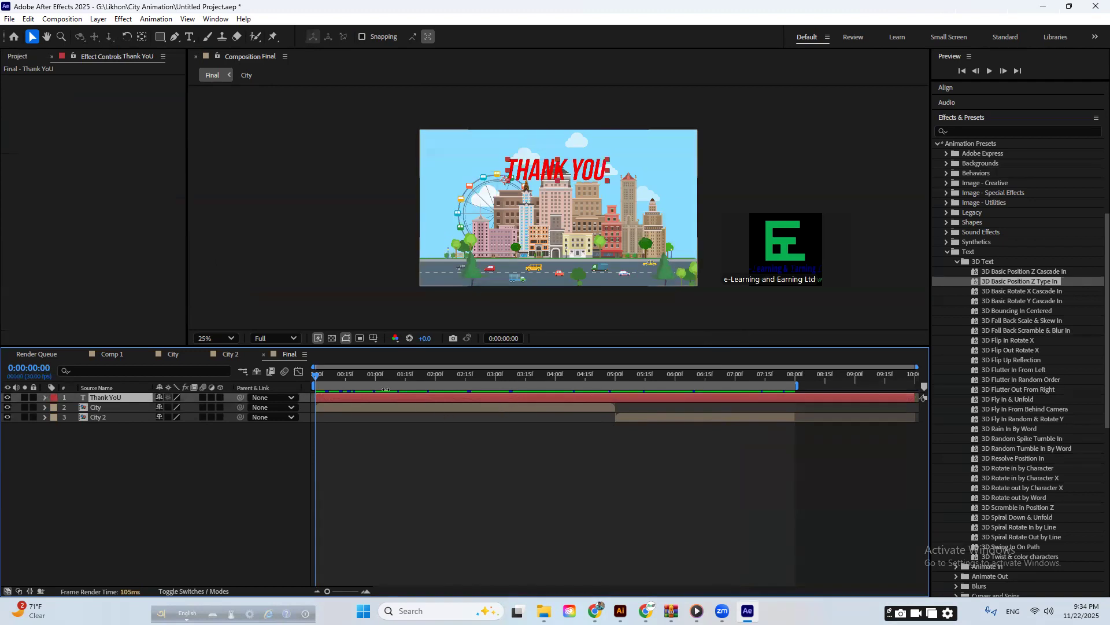
- Shift the "Thank YoU" layer to start at 0:00:05:00, apply the 3D Basic Rotate X Cascade In preset at that time, and preview it
drag(340, 395, 640, 395)
drag(1021, 293, 697, 405)
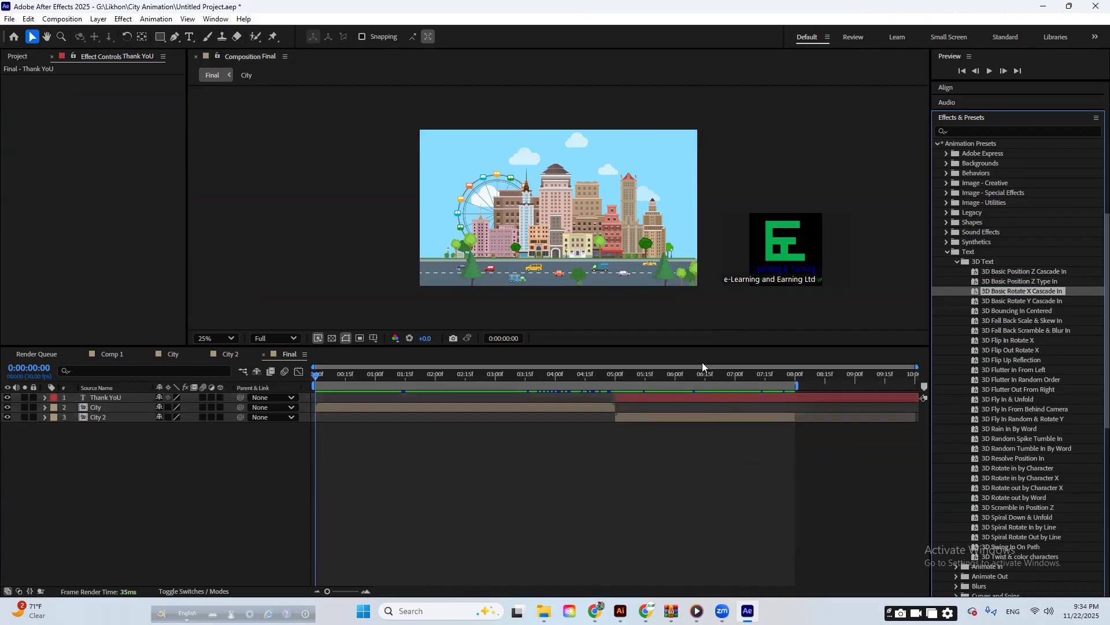
click(615, 377)
drag(923, 323, 616, 397)
key(space)
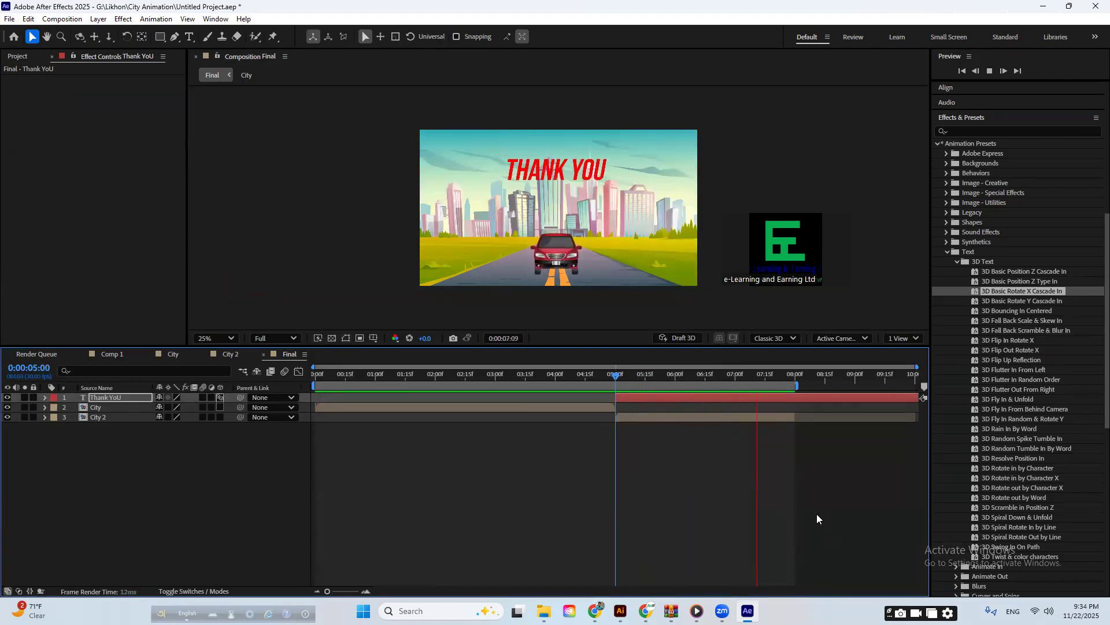
key(space)
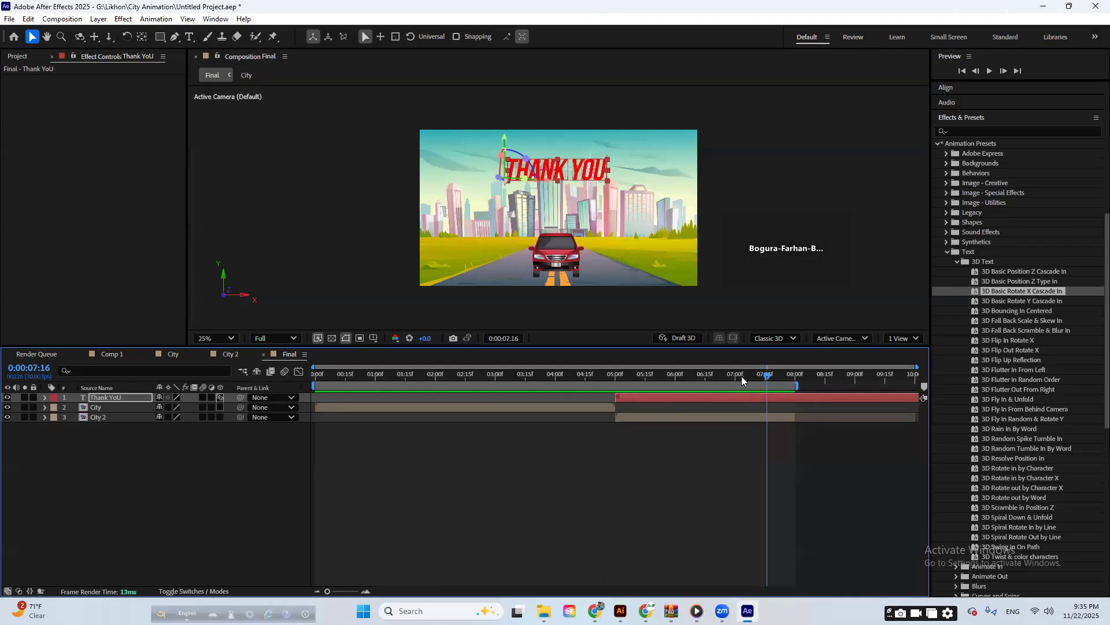
- Open the City 2 precomposition and show the speed graph for all of the Car layer's Position and Scale keyframes
click(509, 408)
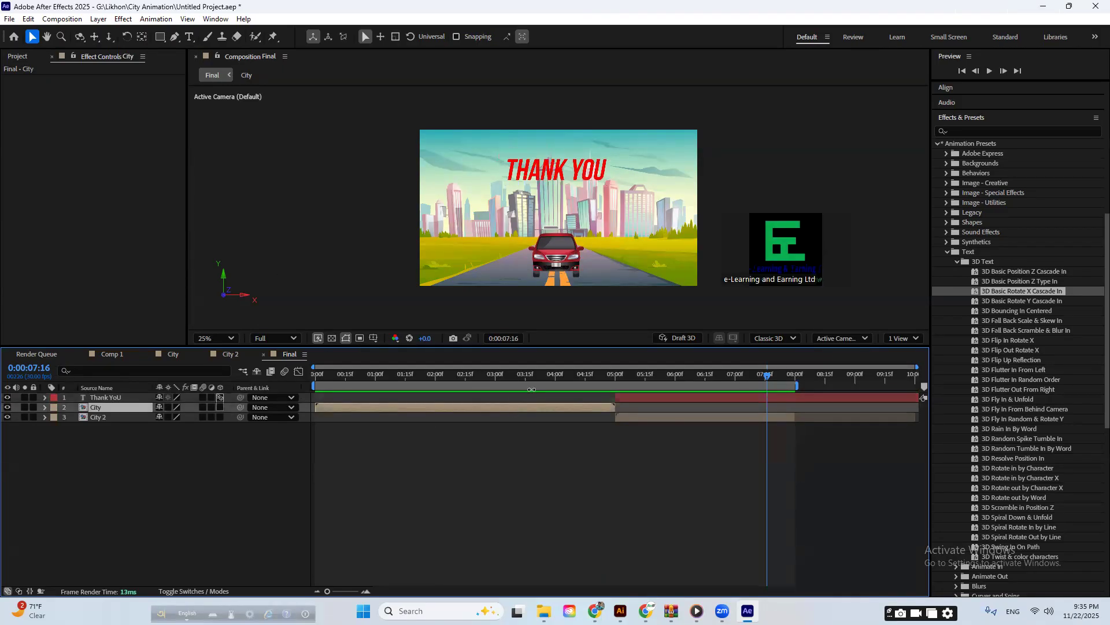
double_click(635, 417)
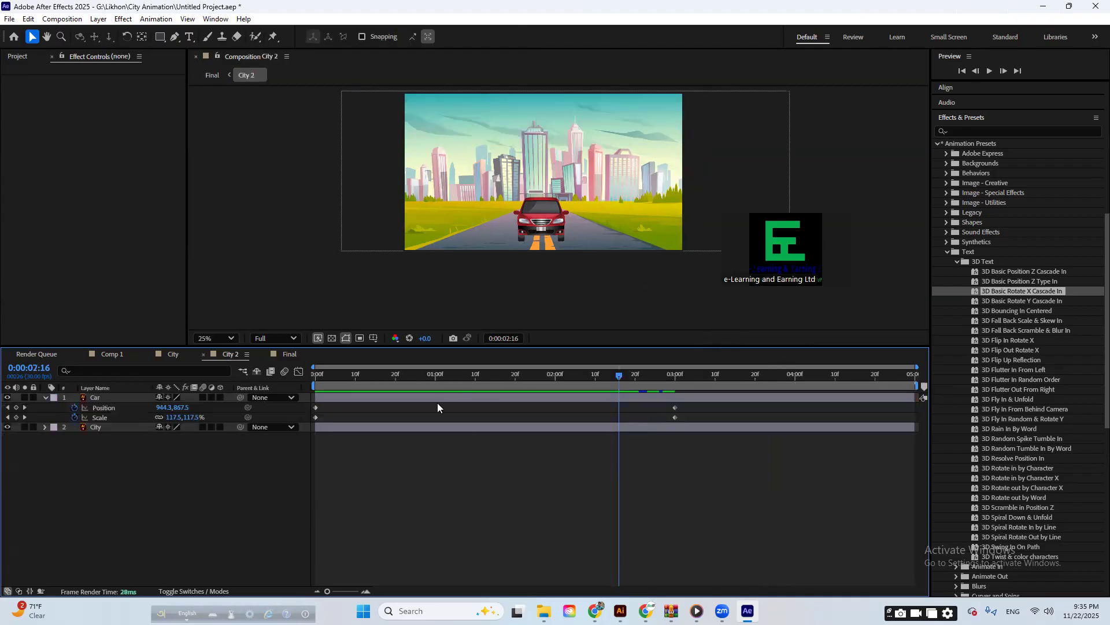
key(Home)
drag(688, 406, 299, 422)
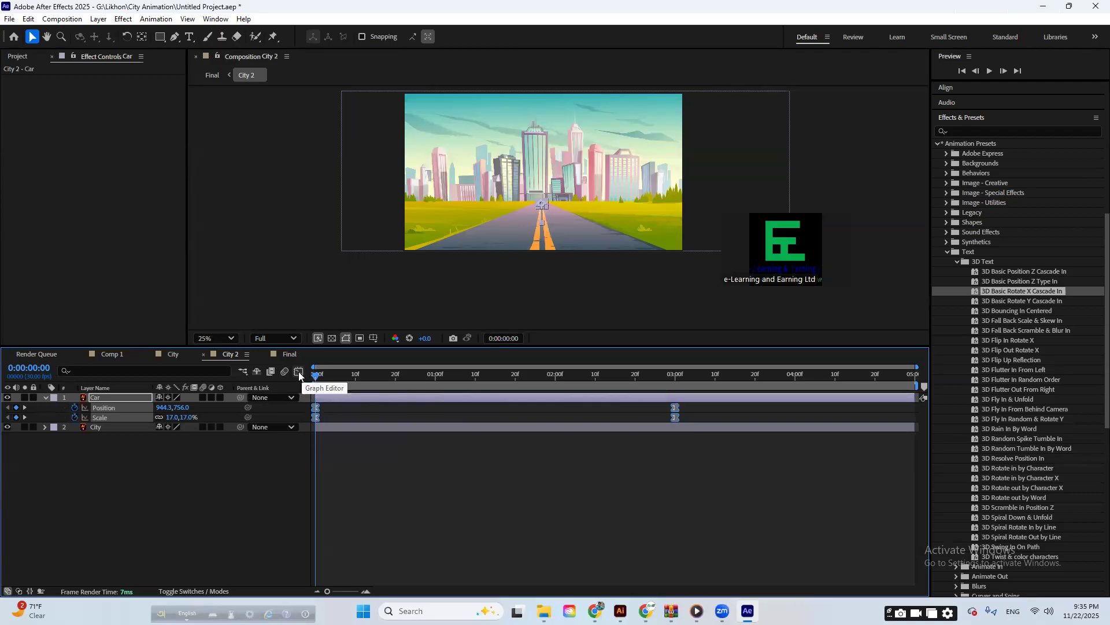
click(299, 372)
right_click(720, 464)
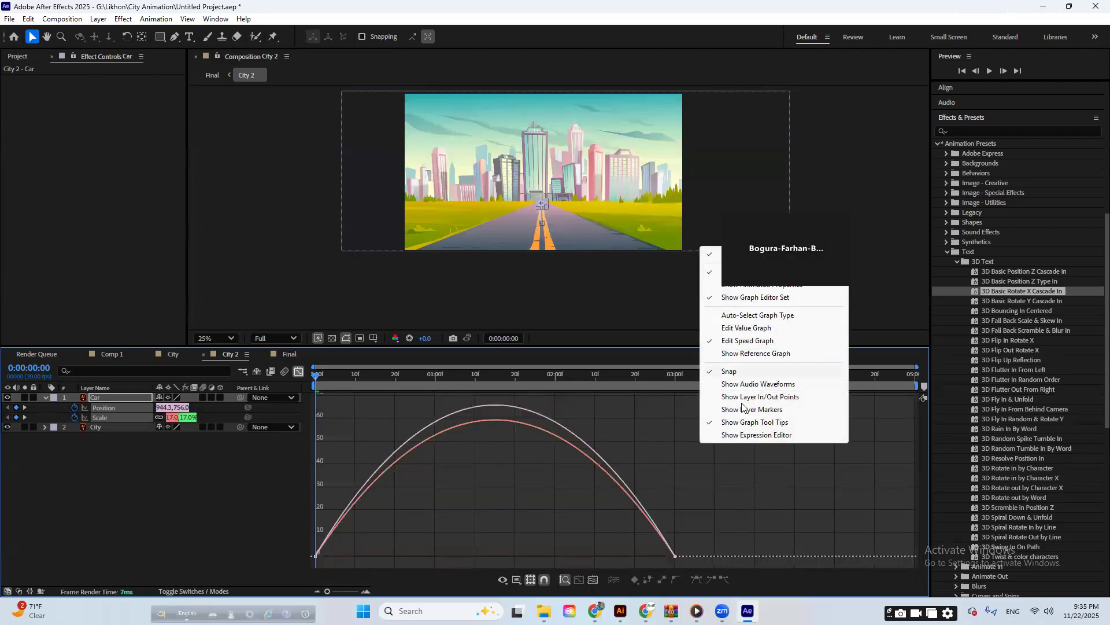
right_click(752, 463)
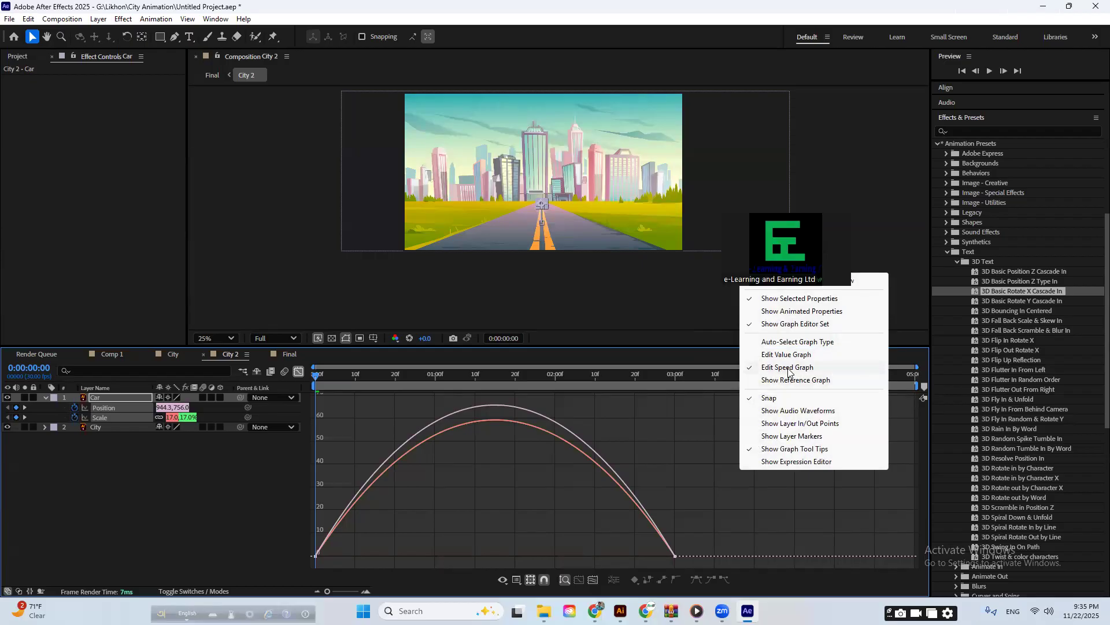
click(797, 372)
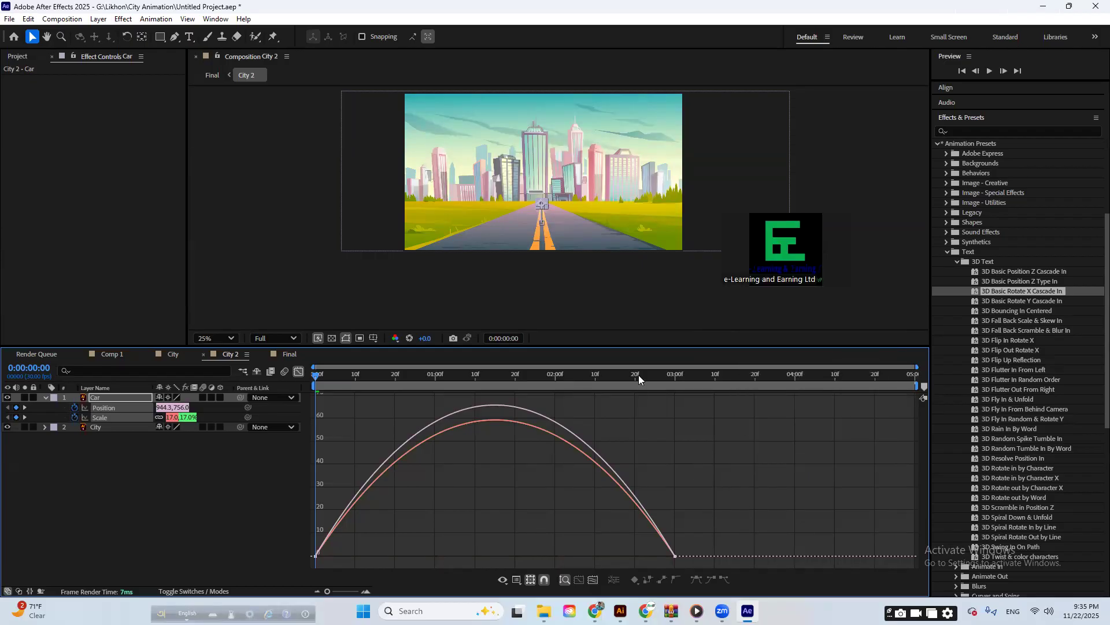
- Extend the last Position and Scale keyframes' incoming ease back to about 0:00:01:20, preview the car, and close the Graph Editor
drag(629, 347, 629, 260)
drag(734, 521, 349, 571)
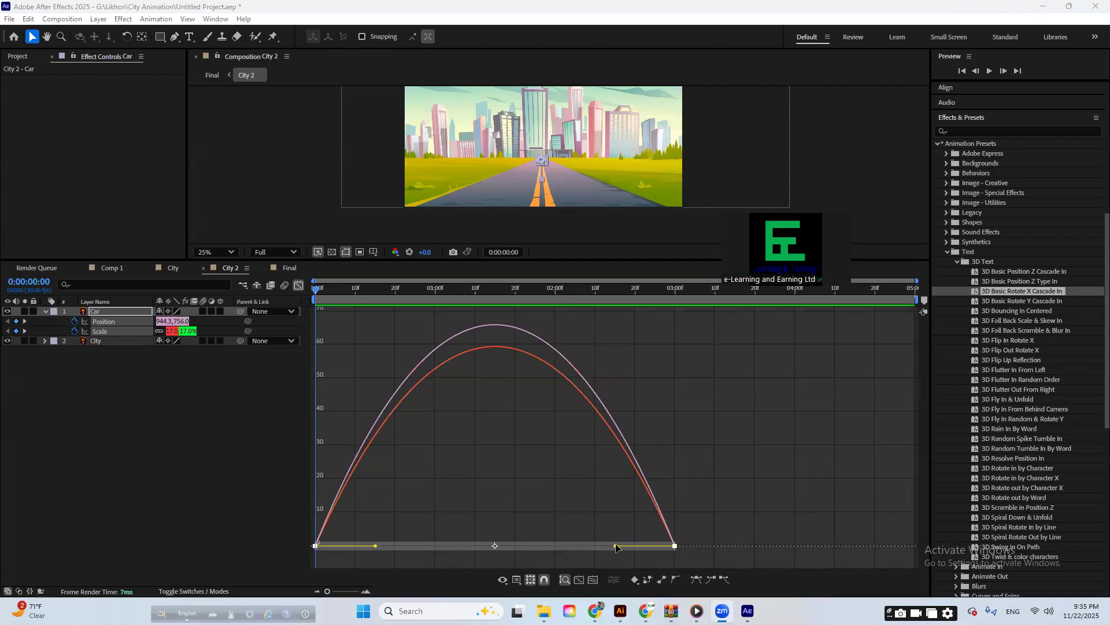
drag(611, 546, 512, 546)
drag(492, 291, 307, 312)
key(space)
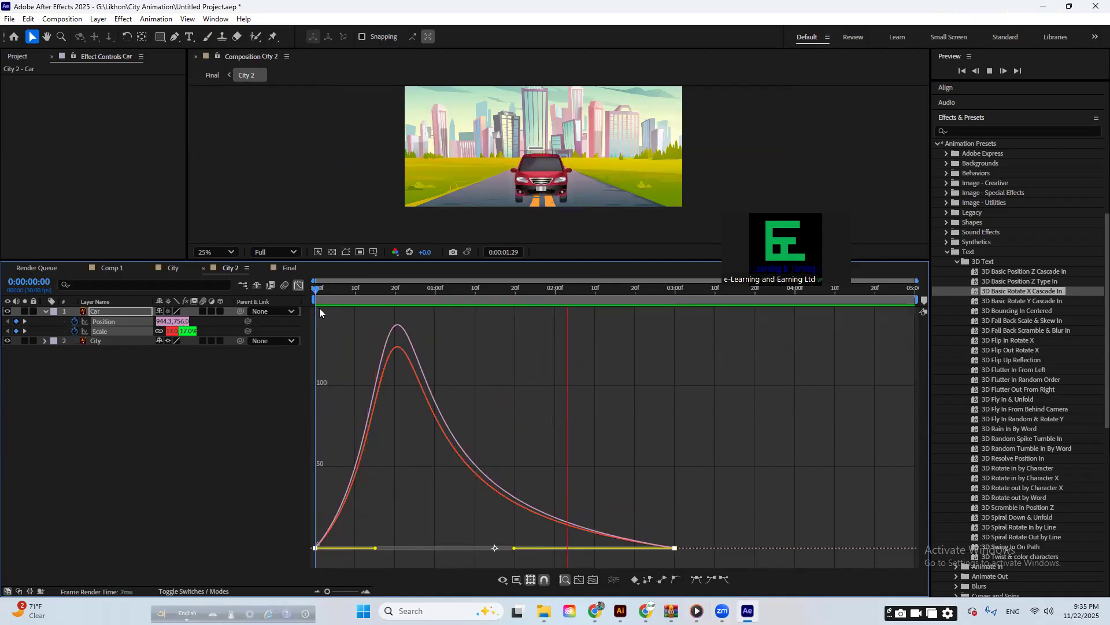
key(space)
key(space)
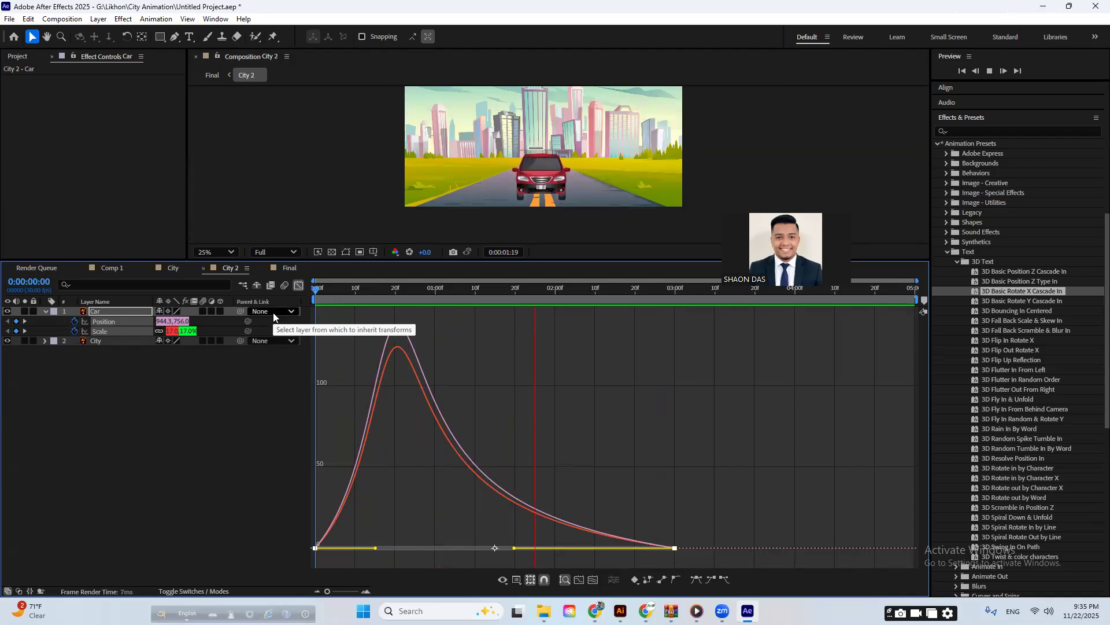
key(space)
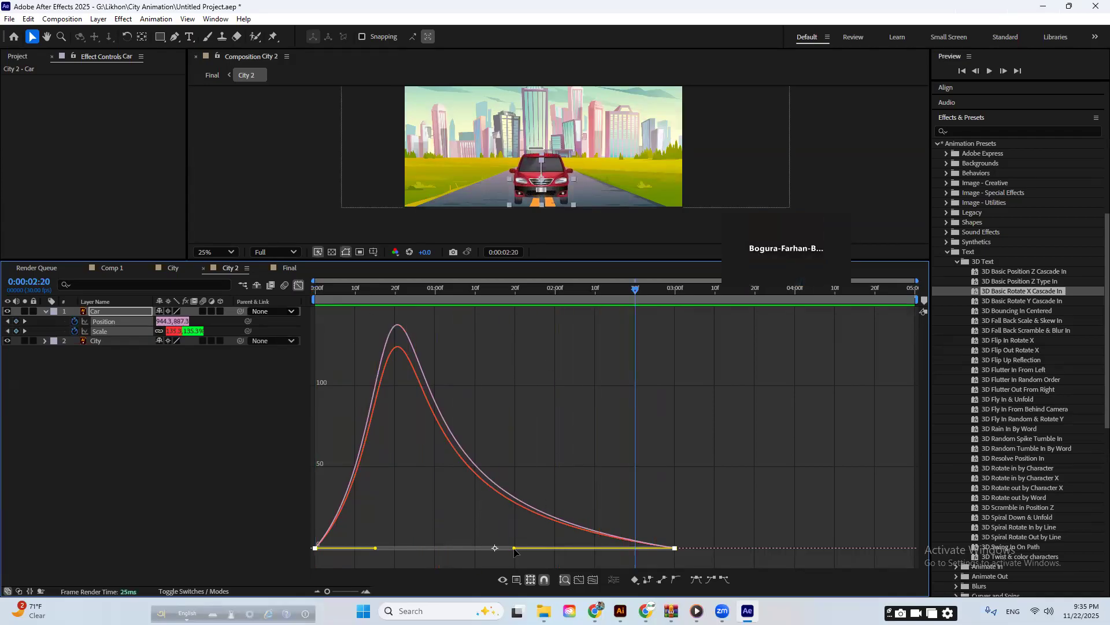
click(299, 286)
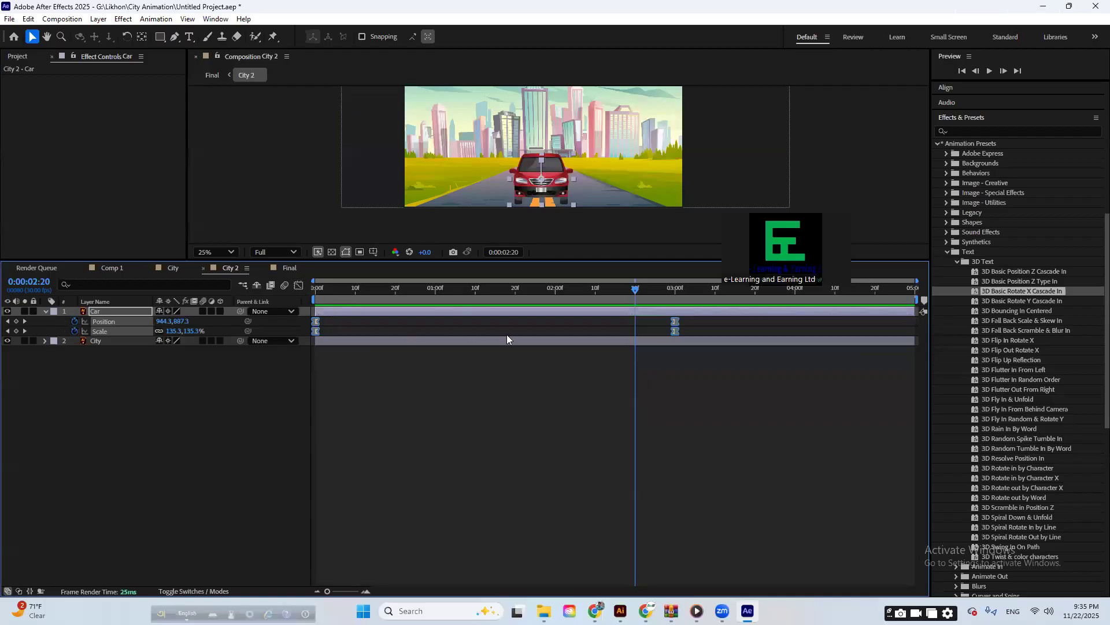
- Enlarge the composition view and preview the car's eased approach in City 2 from the first frame
key(Home)
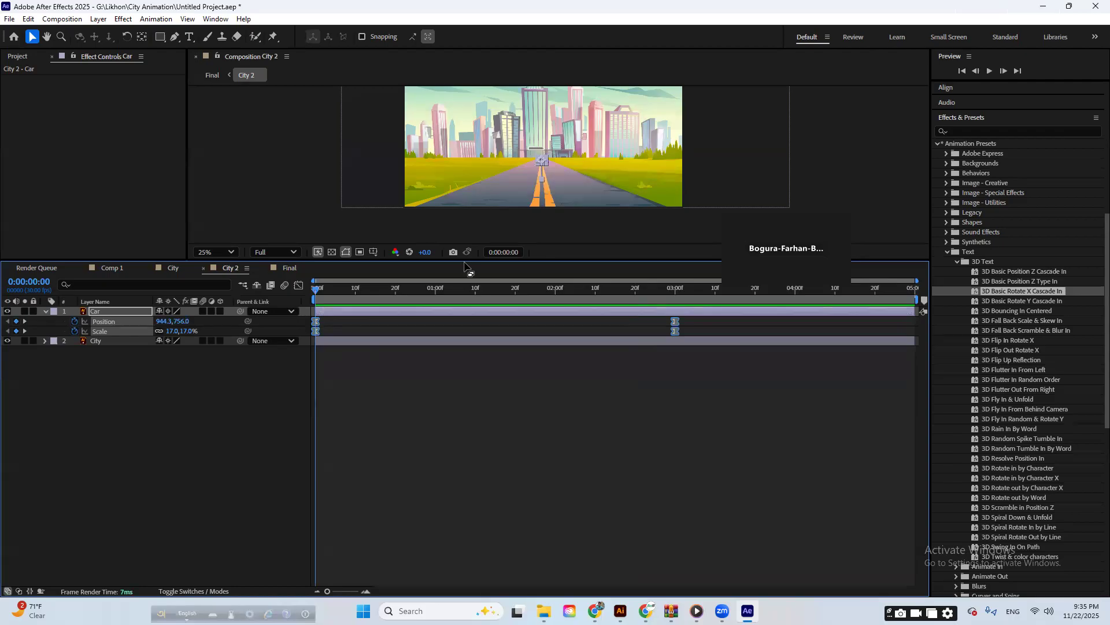
drag(464, 263, 469, 371)
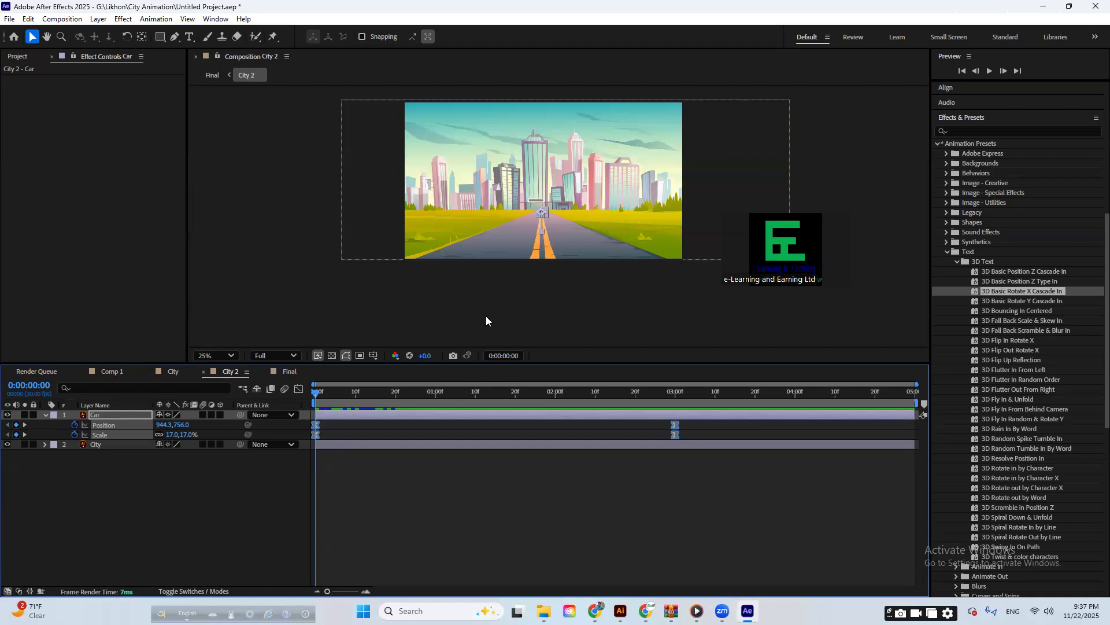
key(space)
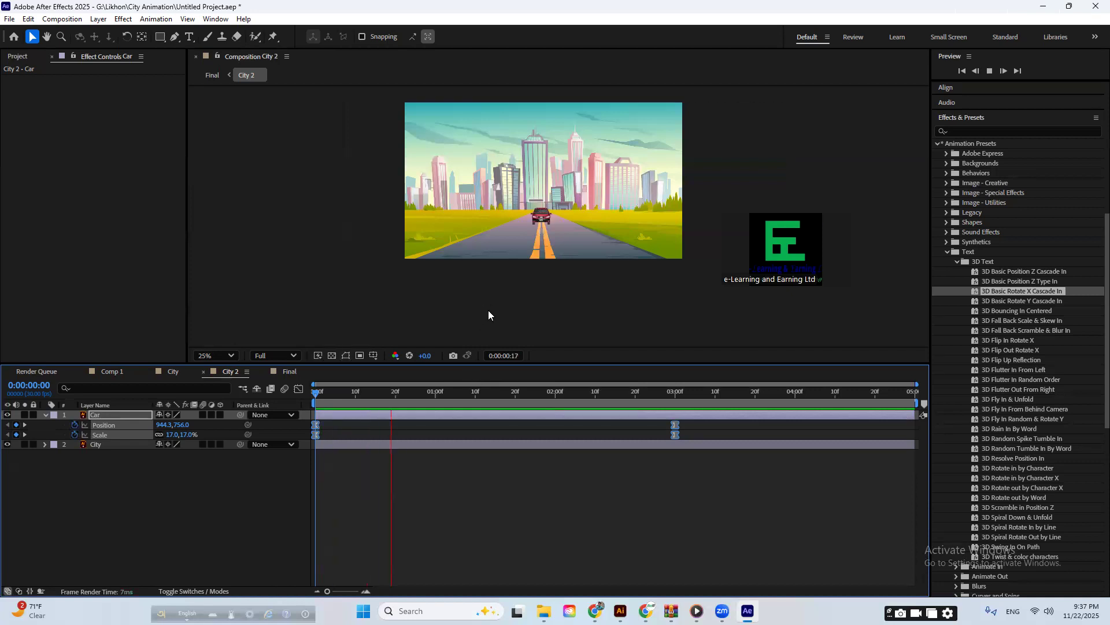
key(space)
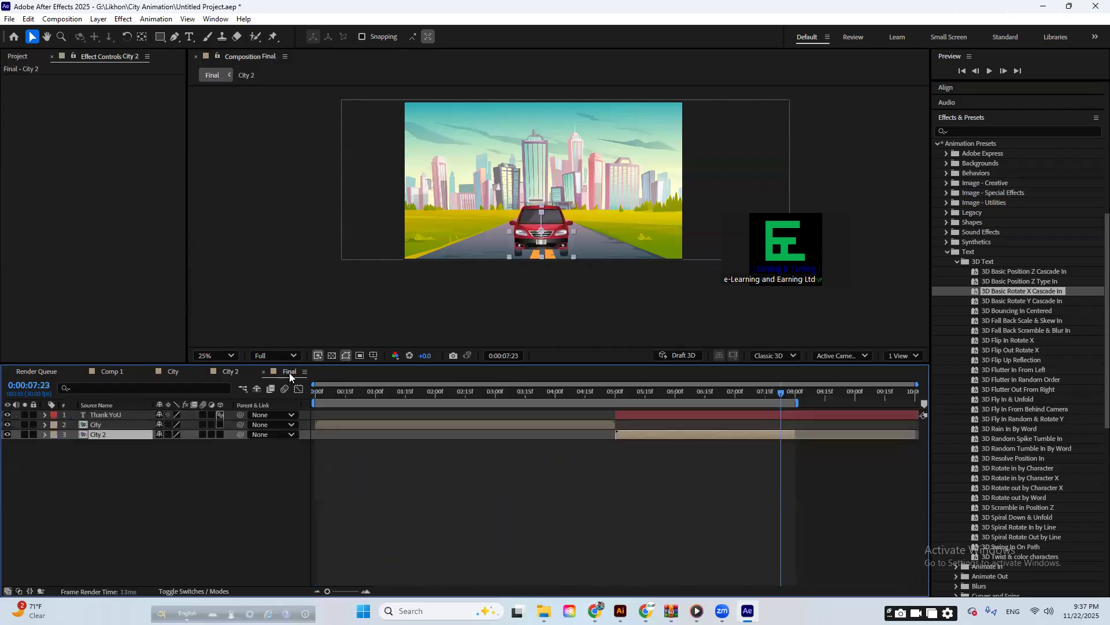
- Return to the Final composition and preview the city scene, car scene and "Thank YoU" text from the start
click(290, 371)
drag(372, 391, 300, 401)
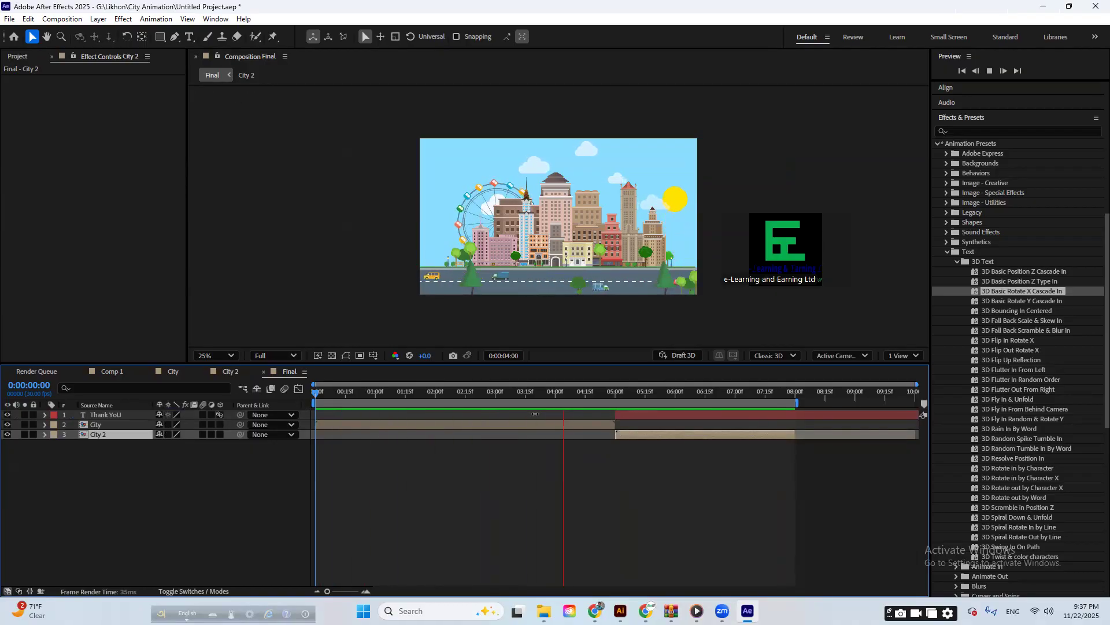
key(space)
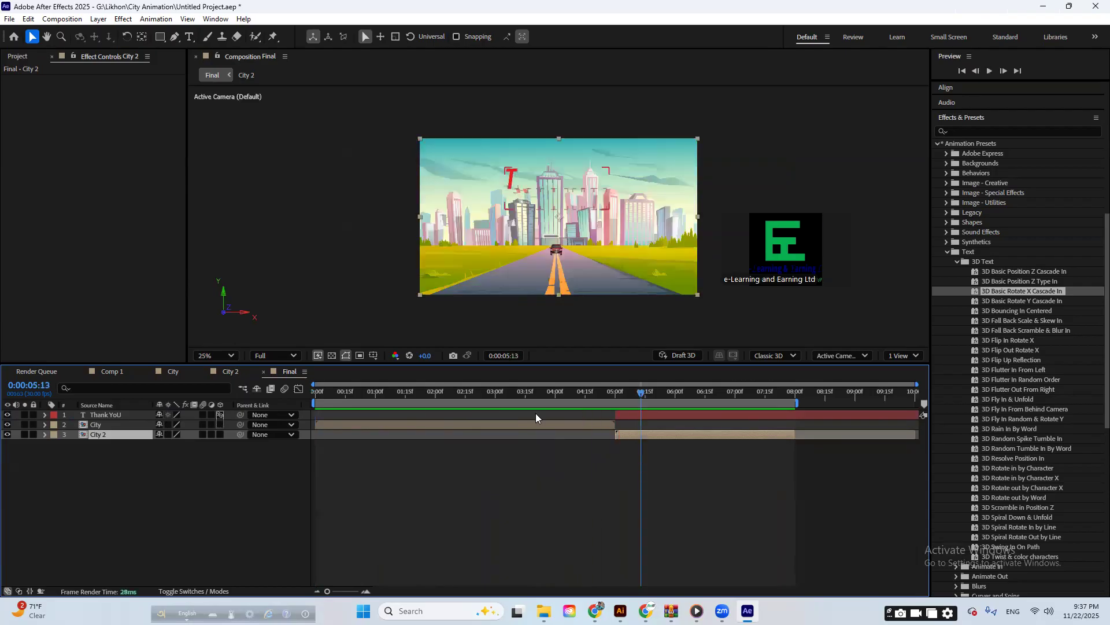
key(space)
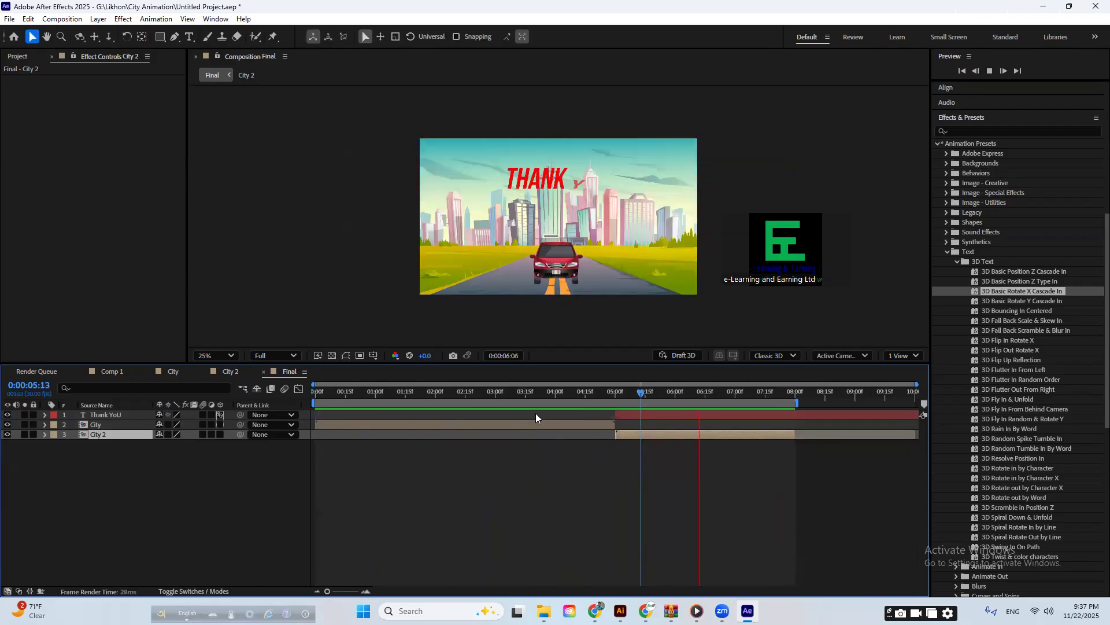
key(space)
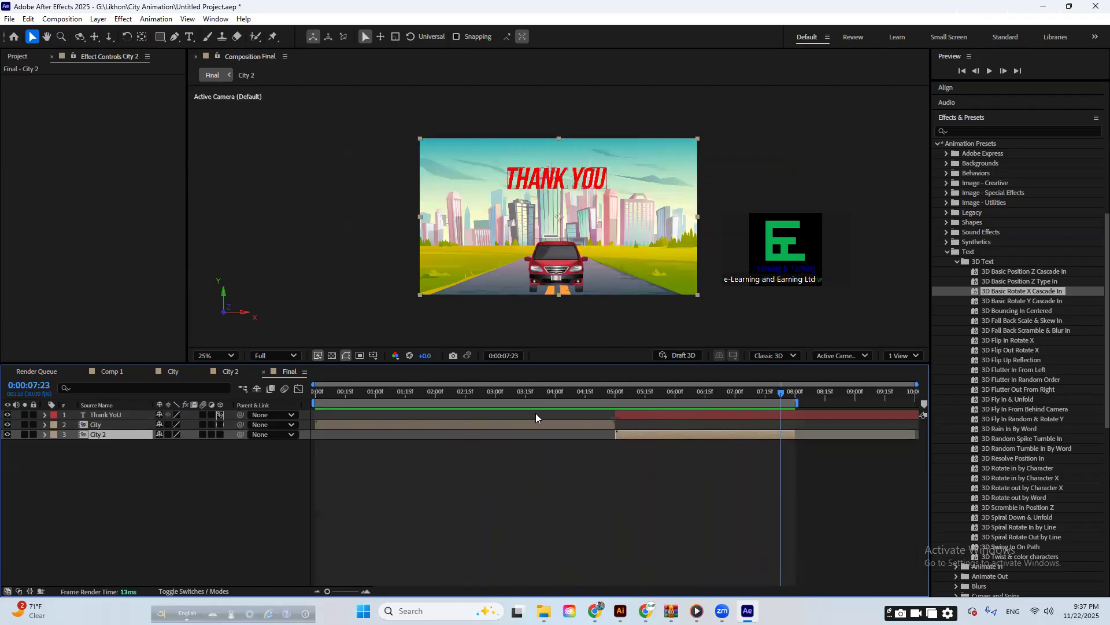
- Add the Final composition to the Render Queue and review its output formats, keeping the H.264 output settings
key(ctrl+m)
click(167, 443)
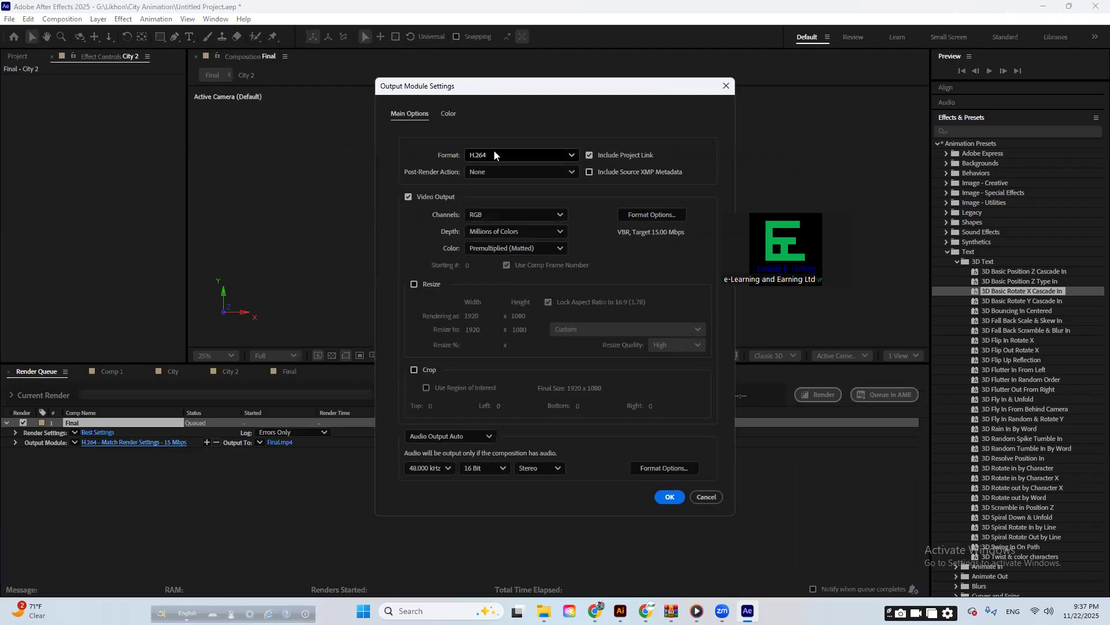
click(492, 156)
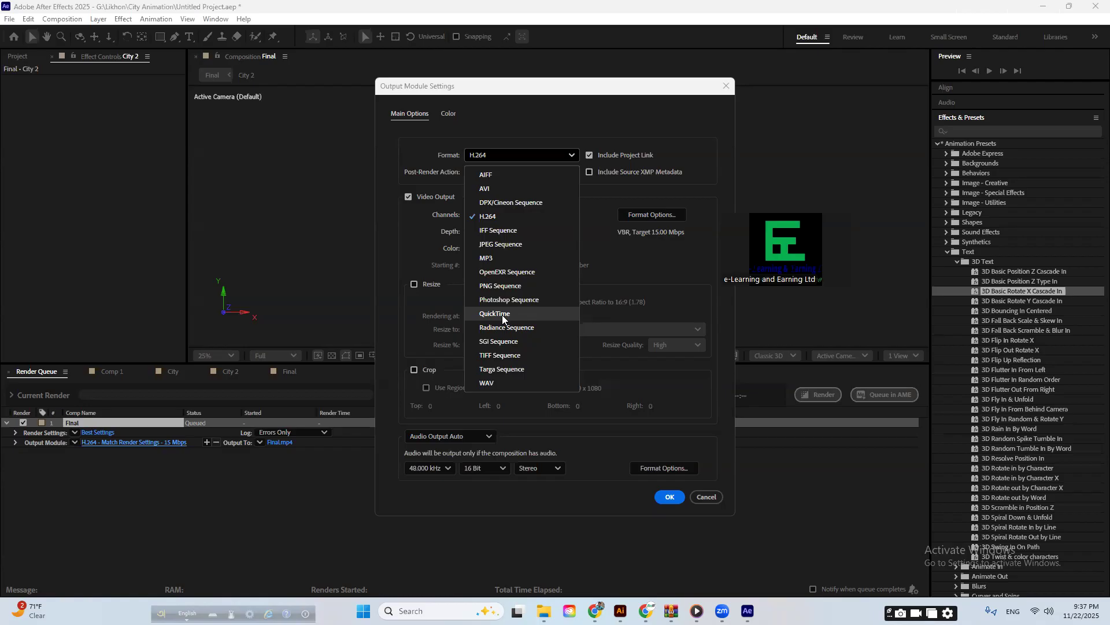
click(705, 499)
click(705, 497)
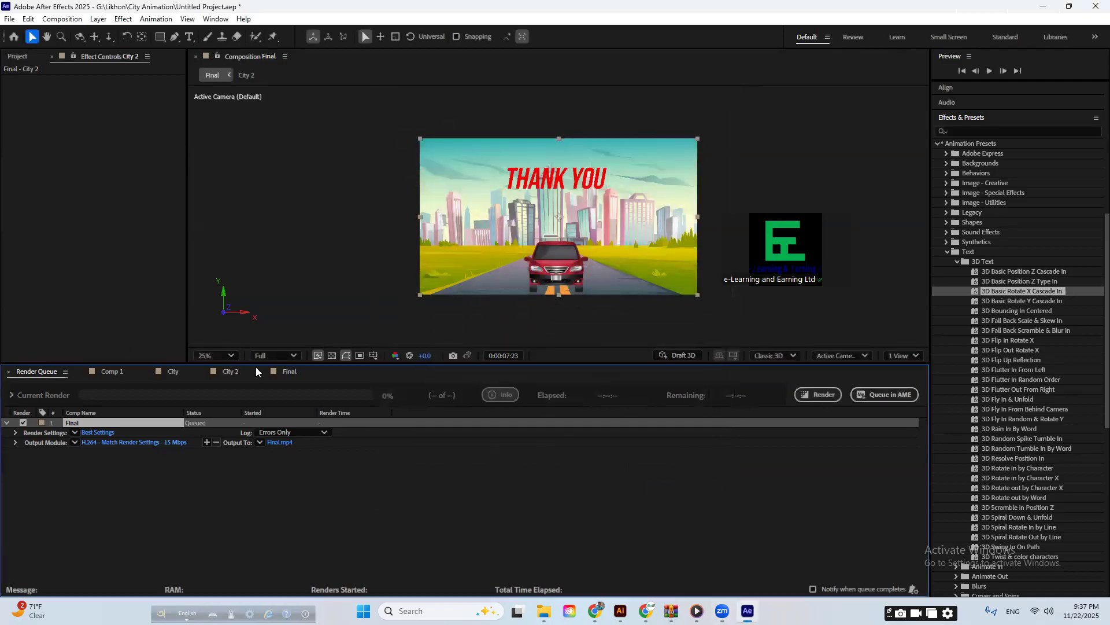
- Replay the Final composition from 0:00:00:00 and scrub to 0:00:06:01 to check the text over the car scene
click(288, 372)
drag(434, 400, 303, 403)
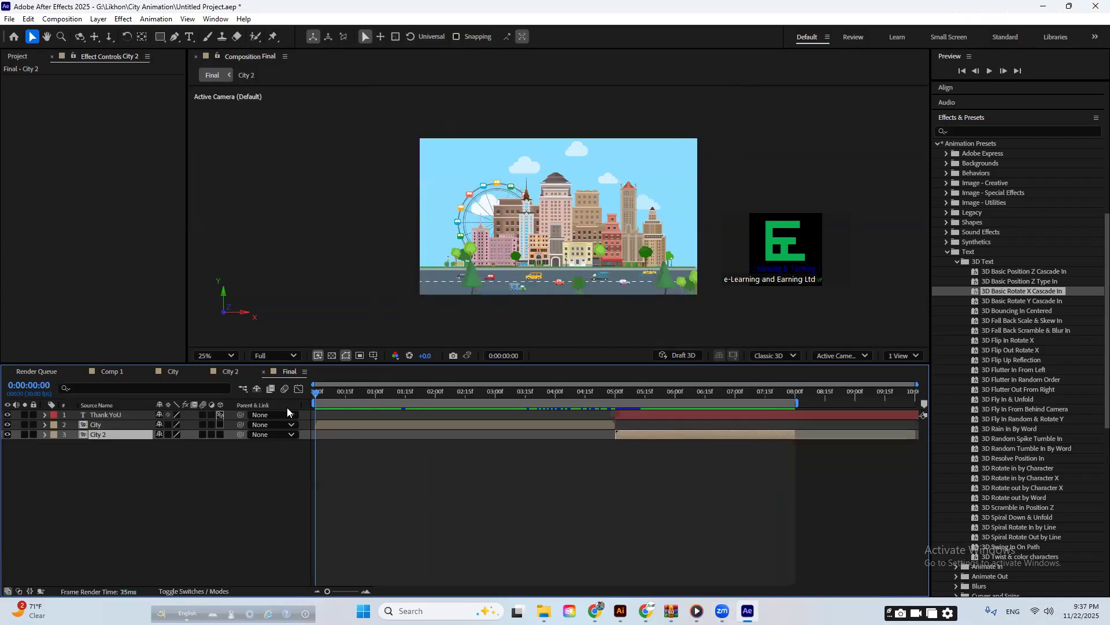
key(space)
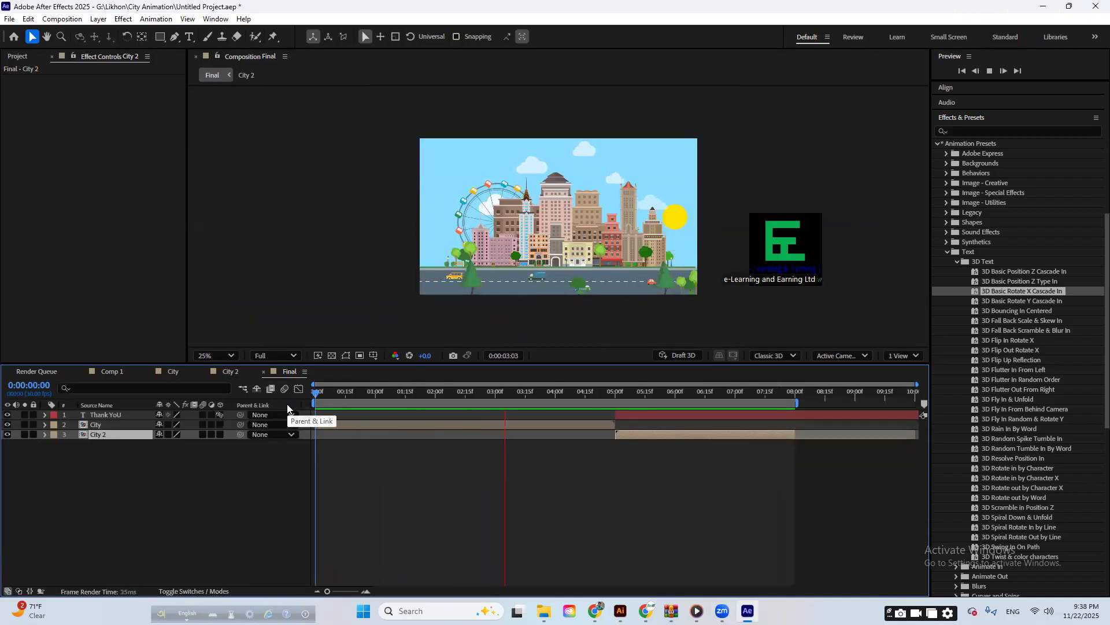
key(space)
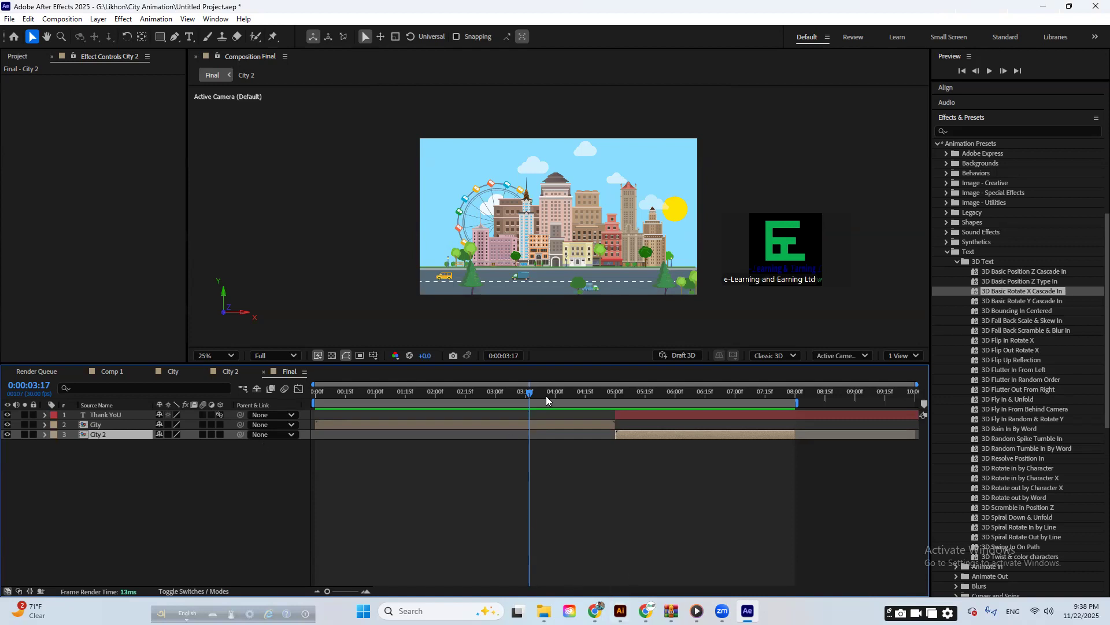
drag(560, 392, 676, 412)
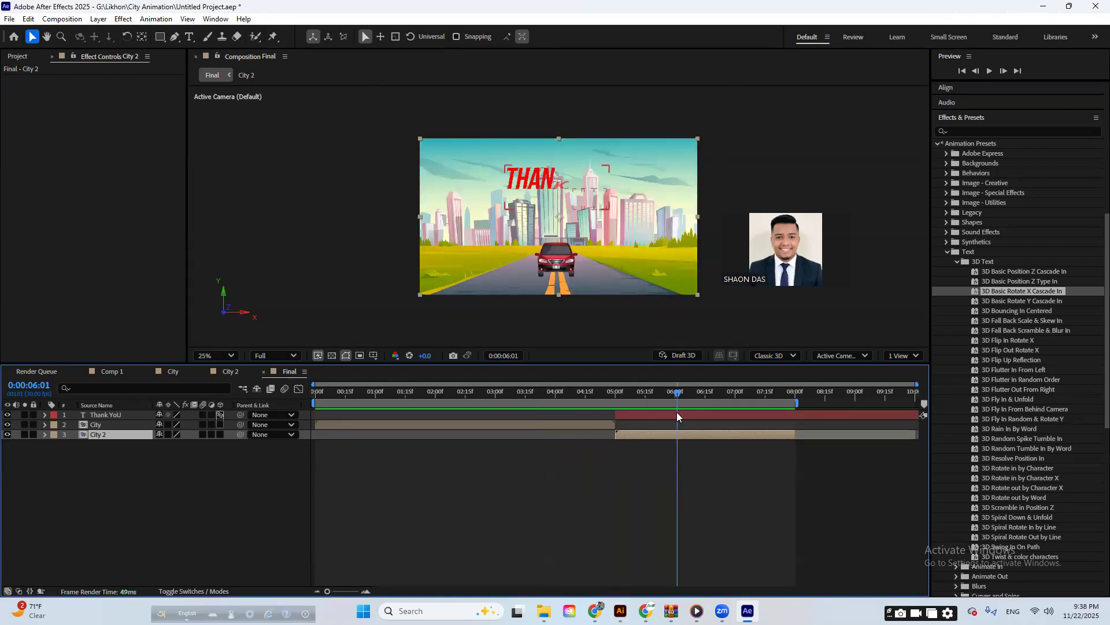
- Switch to the Chrome window showing the Freepik car download page
click(596, 612)
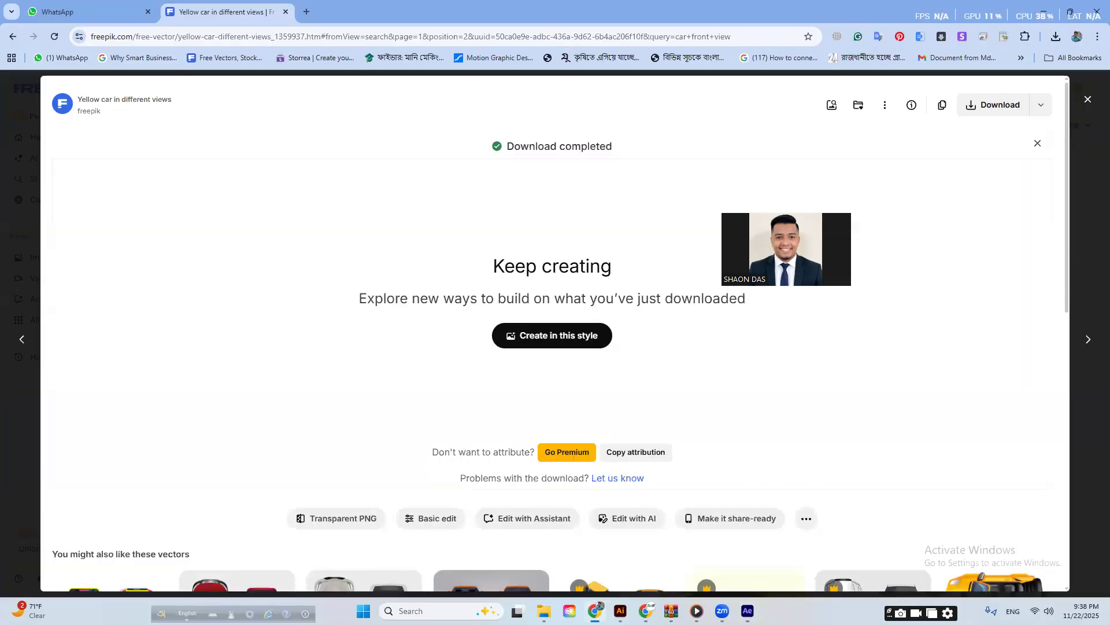